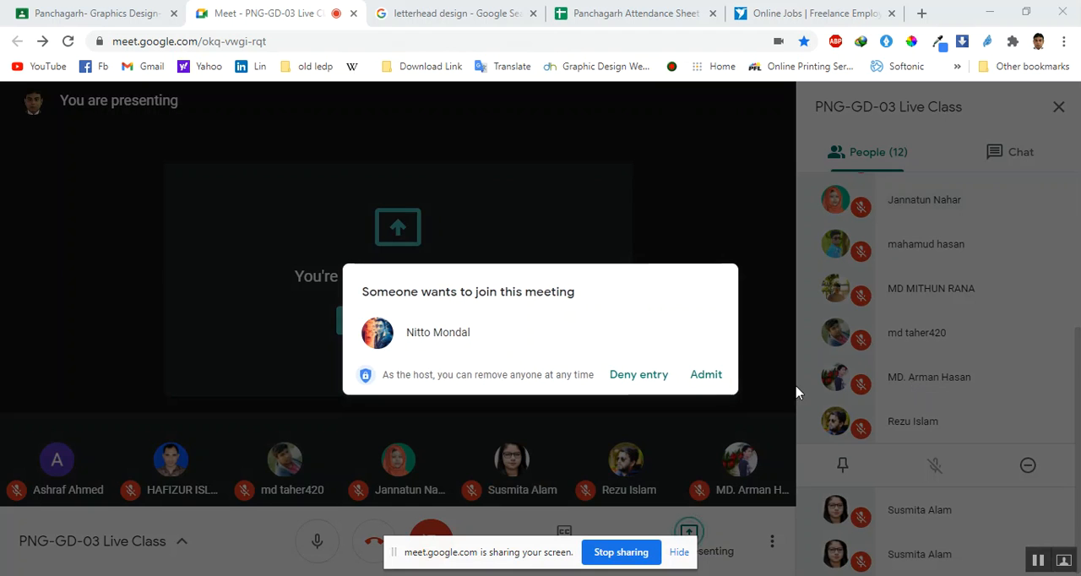
# Admit the waiting participant to the meeting
pyautogui.click(707, 379)
pyautogui.click(706, 377)
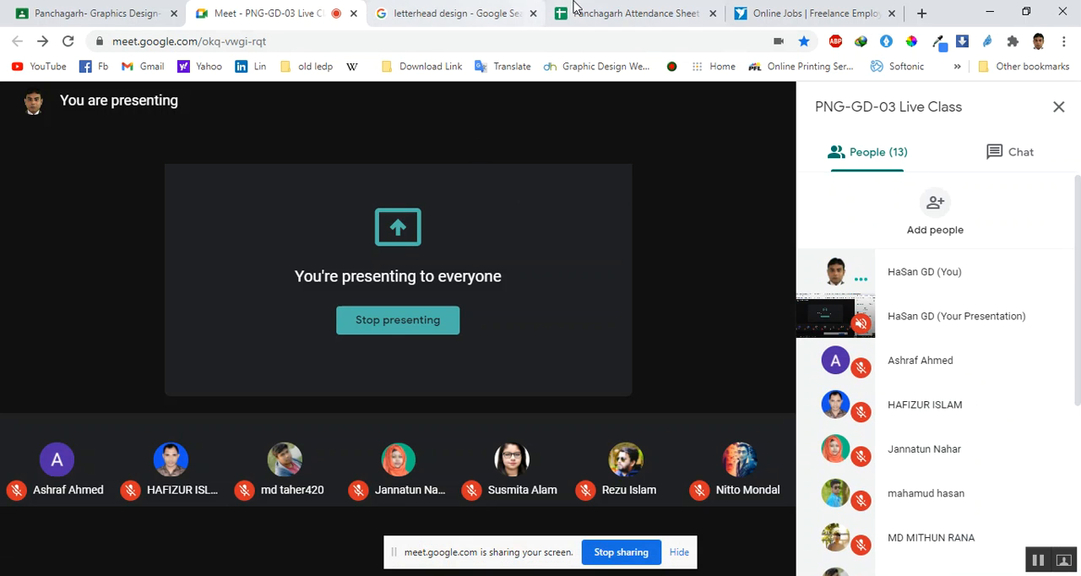
# Switch to the Panchagarh Attendance Sheet, dismiss the screen-sharing notices and open its GD-03 (343) sheet
pyautogui.click(629, 12)
pyautogui.click(678, 553)
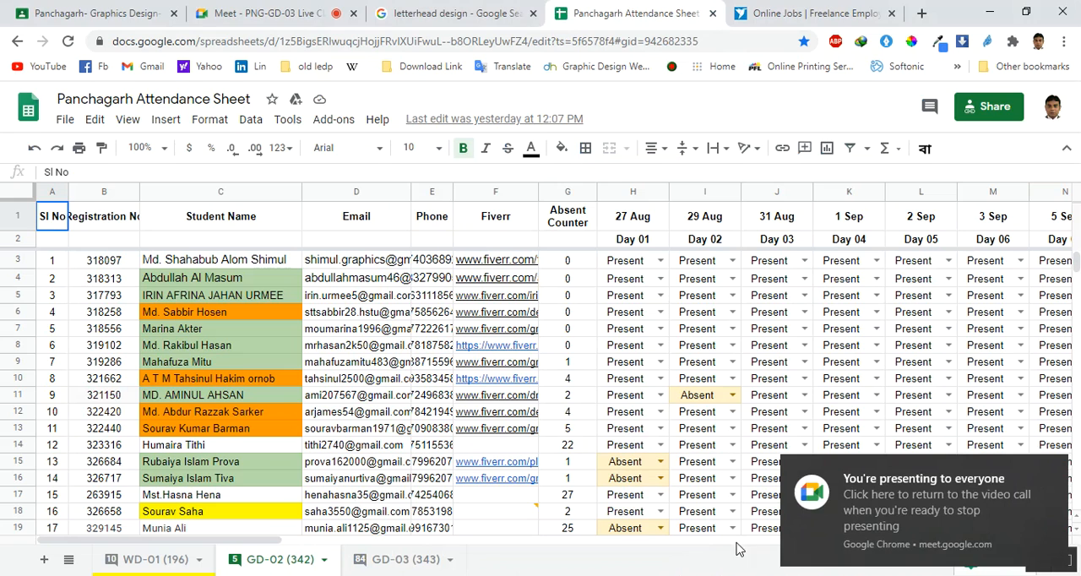
pyautogui.click(1052, 468)
pyautogui.click(397, 562)
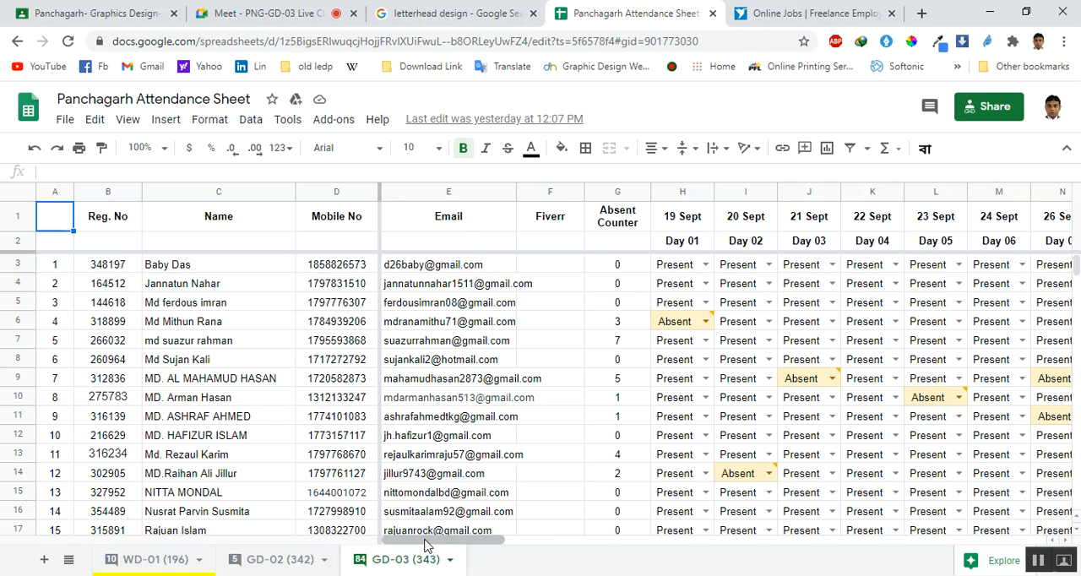
# Record the 05 Nov (Day 39) attendance for rows 3 to 5 as Absent, Present and Absent
pyautogui.moveTo(426, 544); pyautogui.dragTo(876, 506)
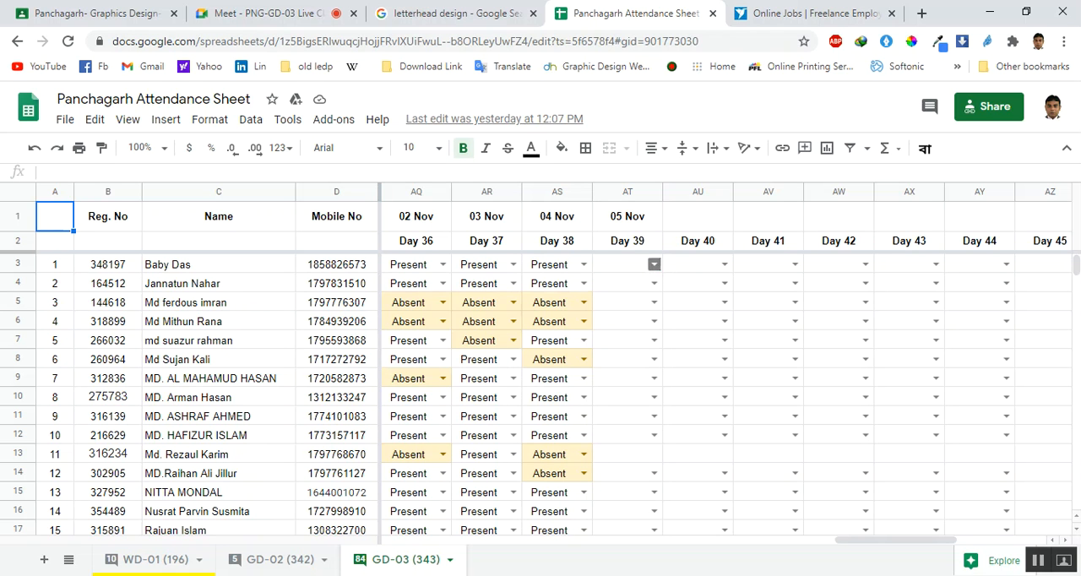
pyautogui.click(654, 264)
pyautogui.click(625, 306)
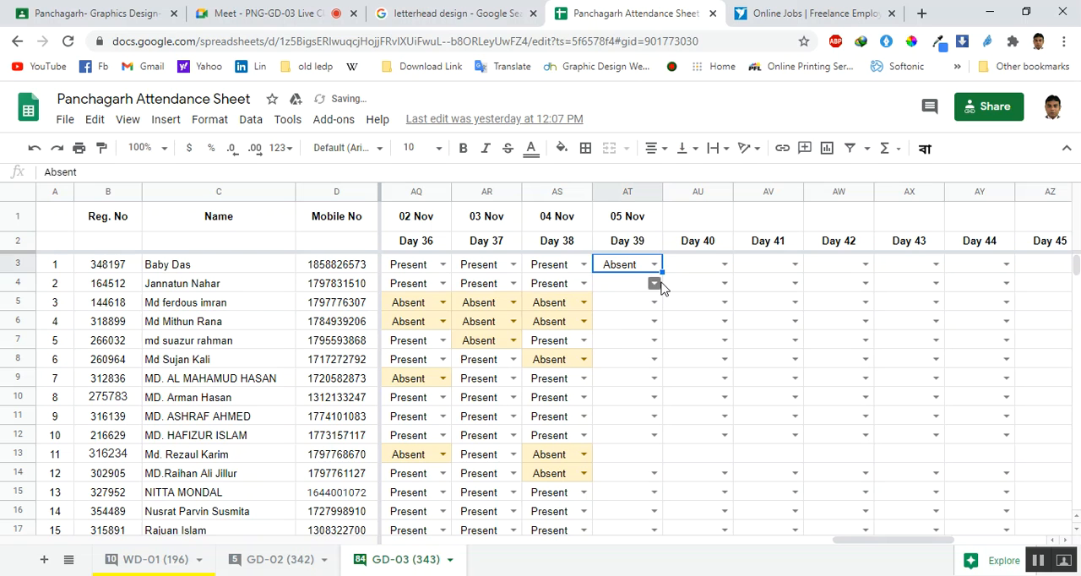
pyautogui.click(655, 284)
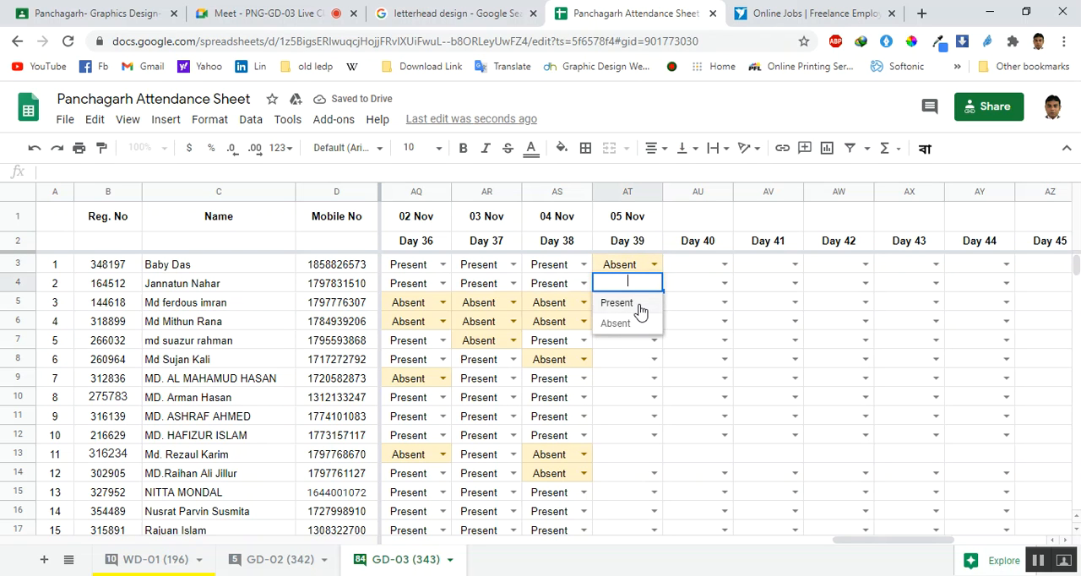
pyautogui.click(640, 305)
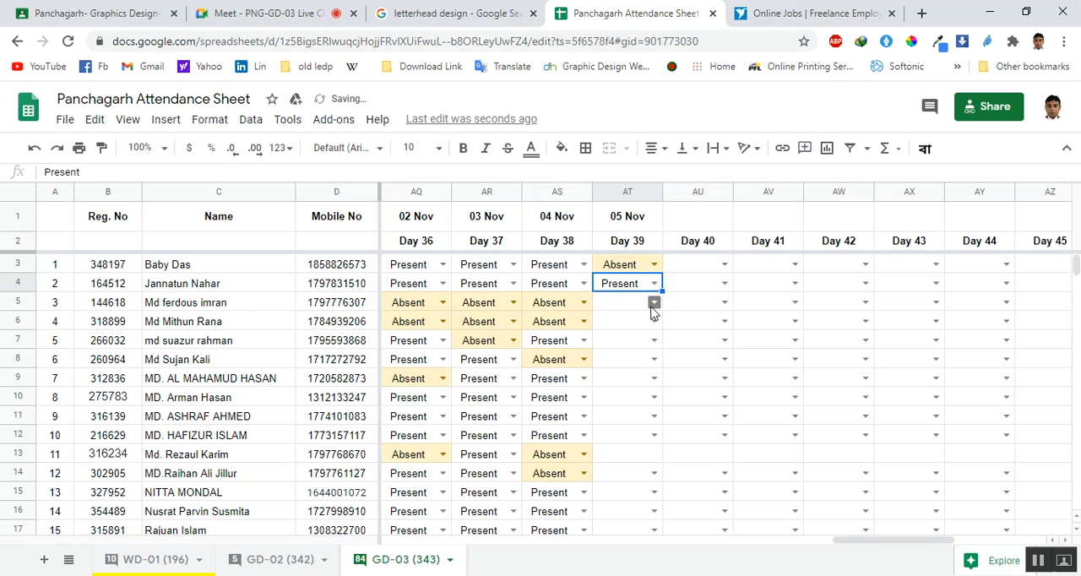
pyautogui.click(651, 305)
pyautogui.click(642, 342)
# Mark row 6 as Present and rows 7 and 8 as Absent for 05 Nov (Day 39)
pyautogui.click(651, 321)
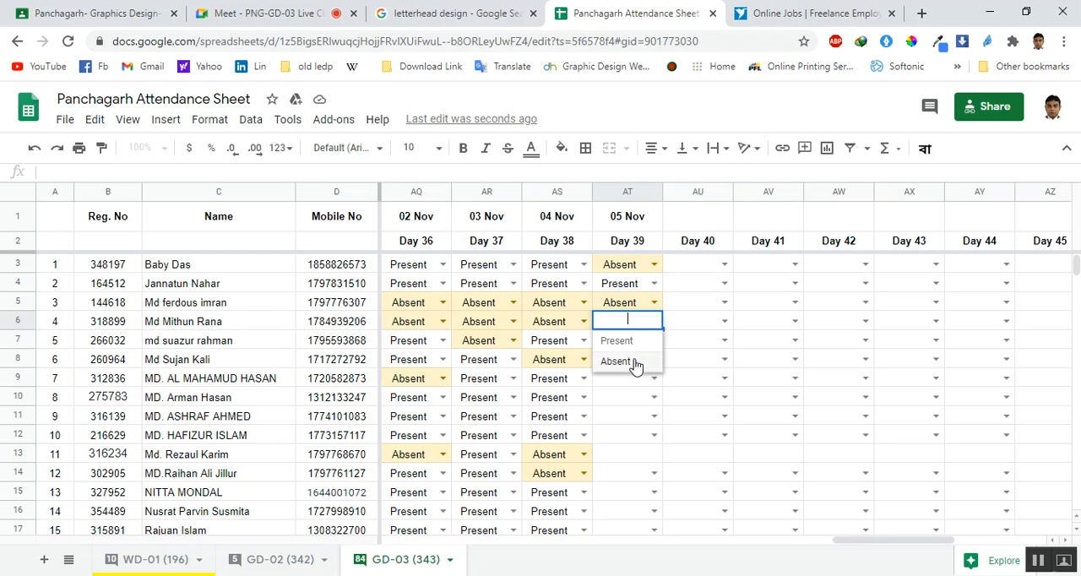
pyautogui.click(632, 342)
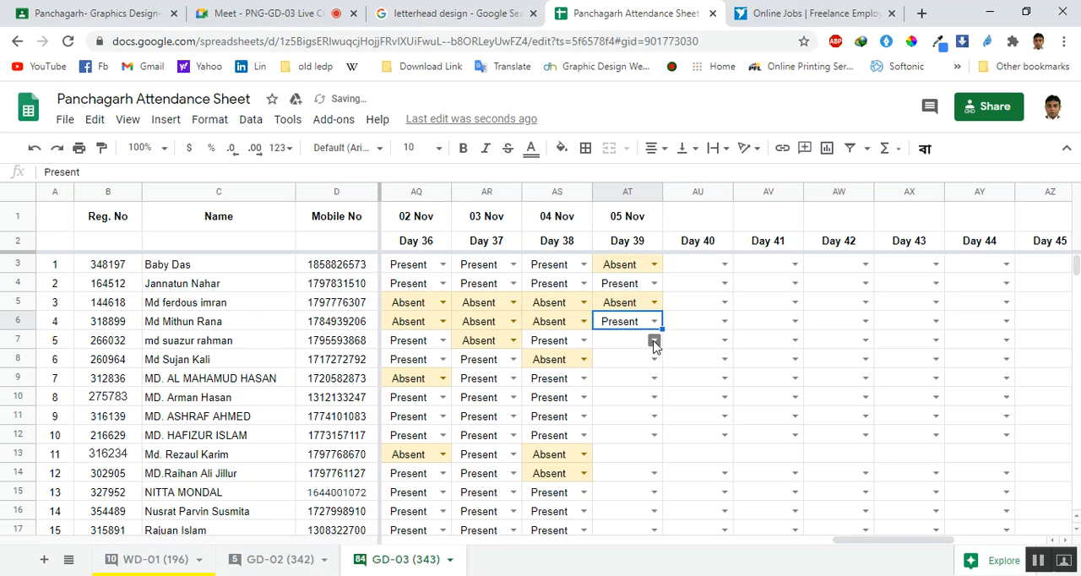
pyautogui.click(653, 340)
pyautogui.click(633, 379)
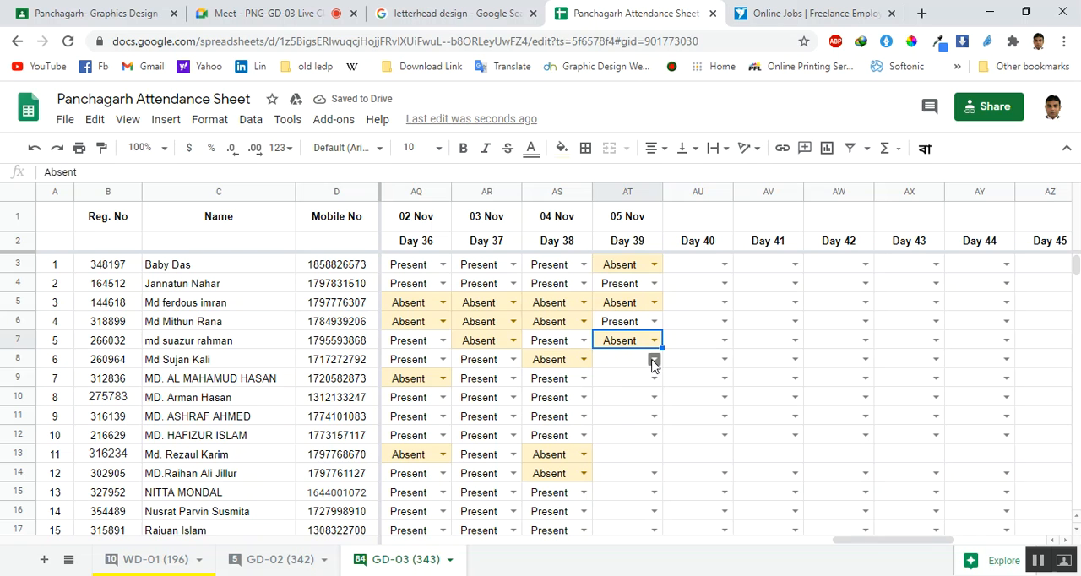
pyautogui.click(654, 362)
pyautogui.click(633, 400)
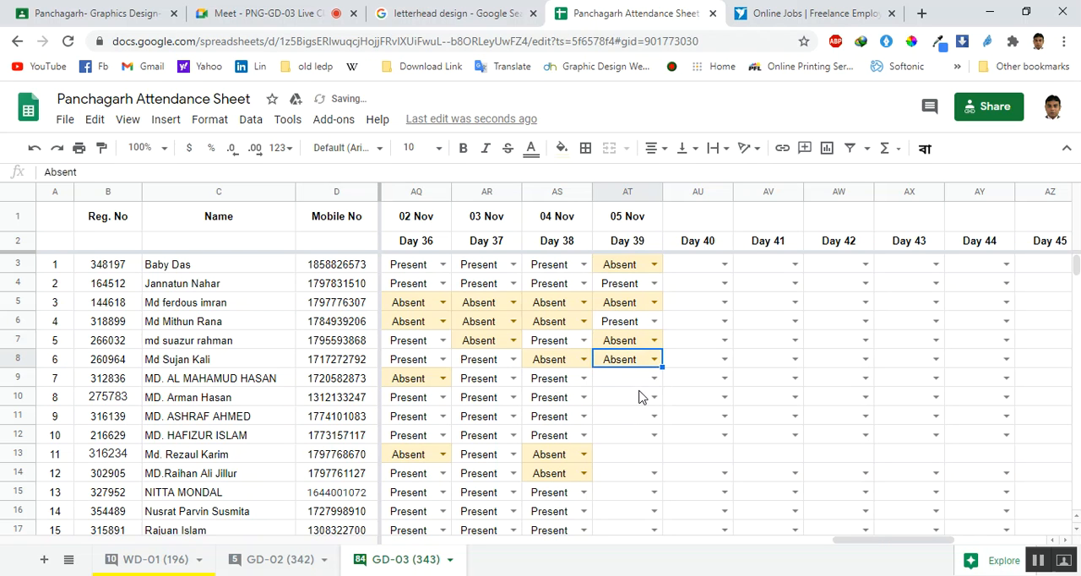
# Mark the students in rows 9, 10 and 11 as Present for 05 Nov (Day 39)
pyautogui.click(654, 378)
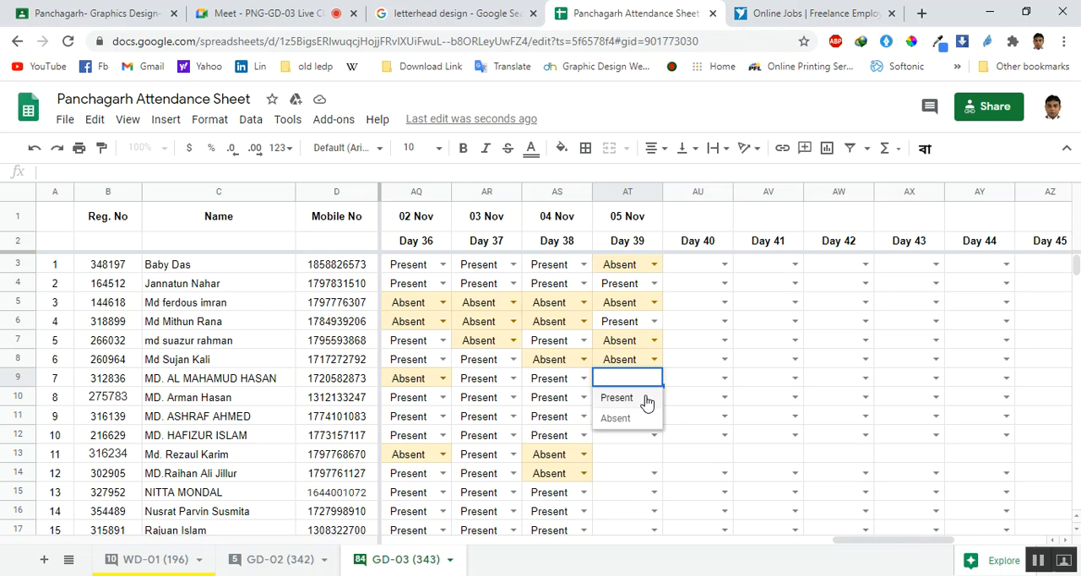
pyautogui.click(647, 400)
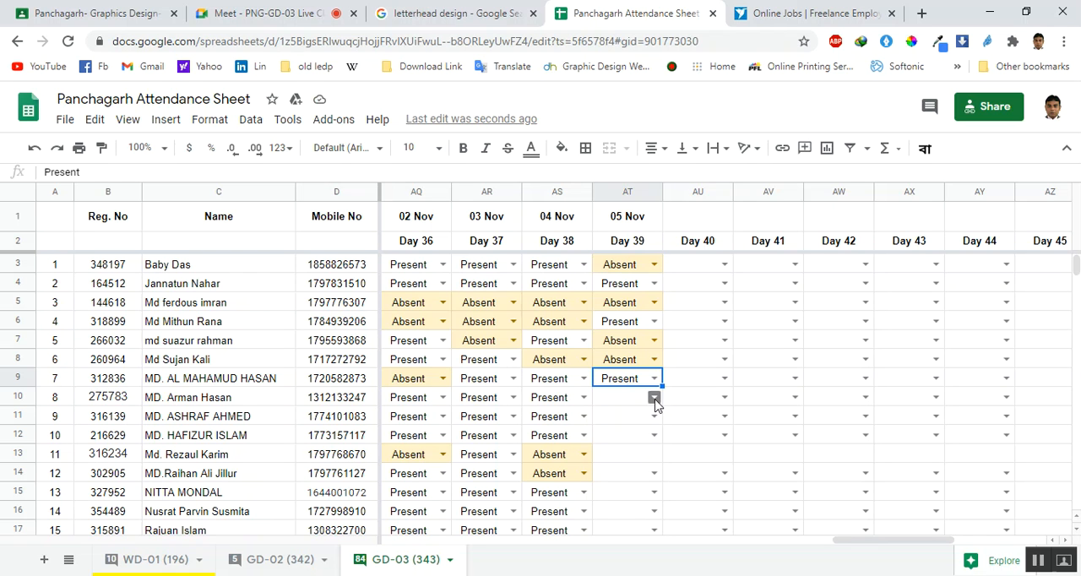
pyautogui.click(655, 404)
pyautogui.click(618, 419)
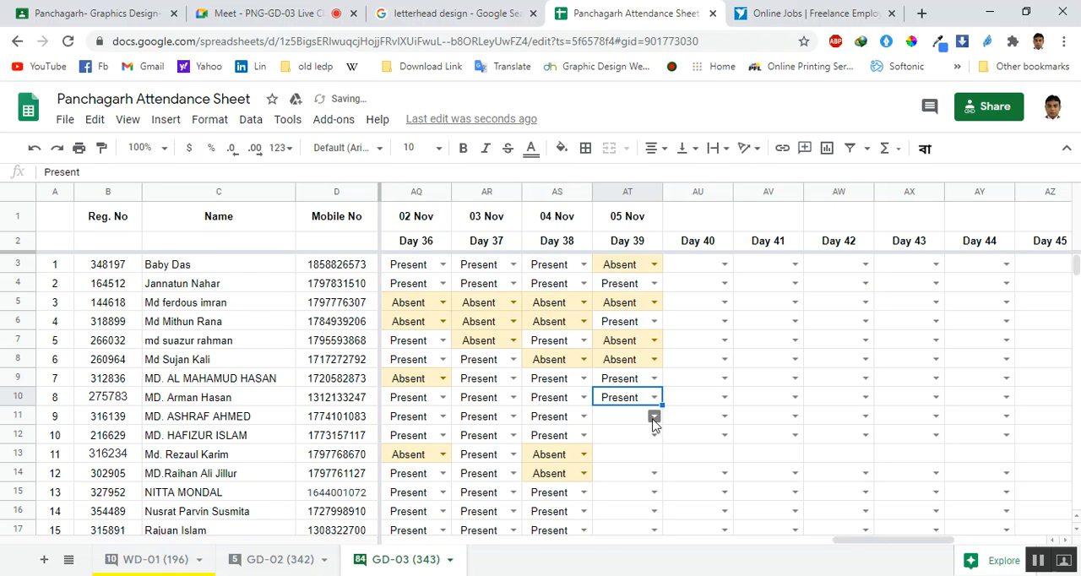
pyautogui.click(653, 416)
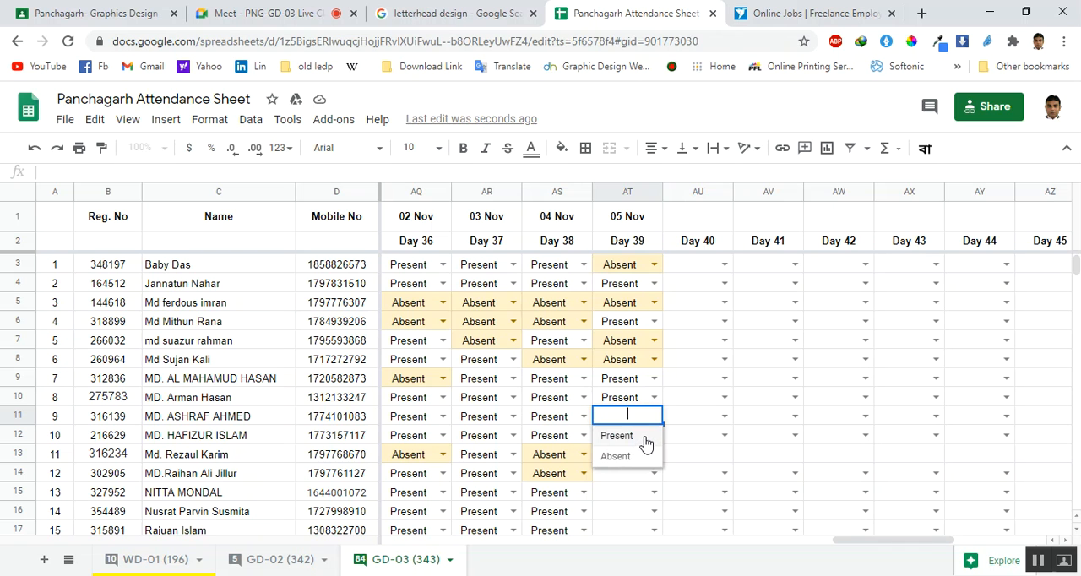
pyautogui.click(645, 438)
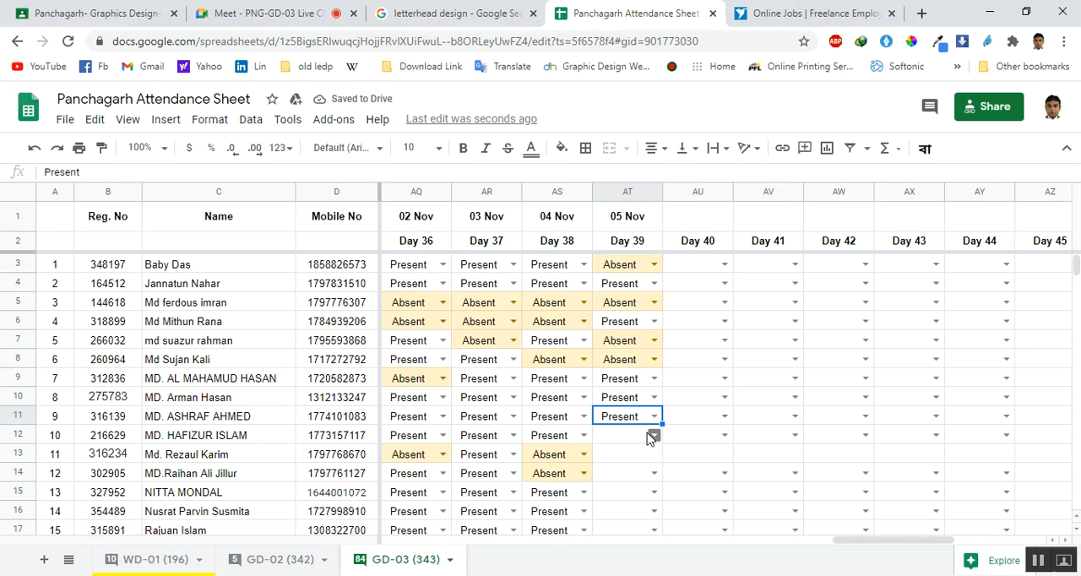
# Set the 05 Nov (Day 39) attendance of the student in row 12 to Present
pyautogui.doubleClick(647, 435)
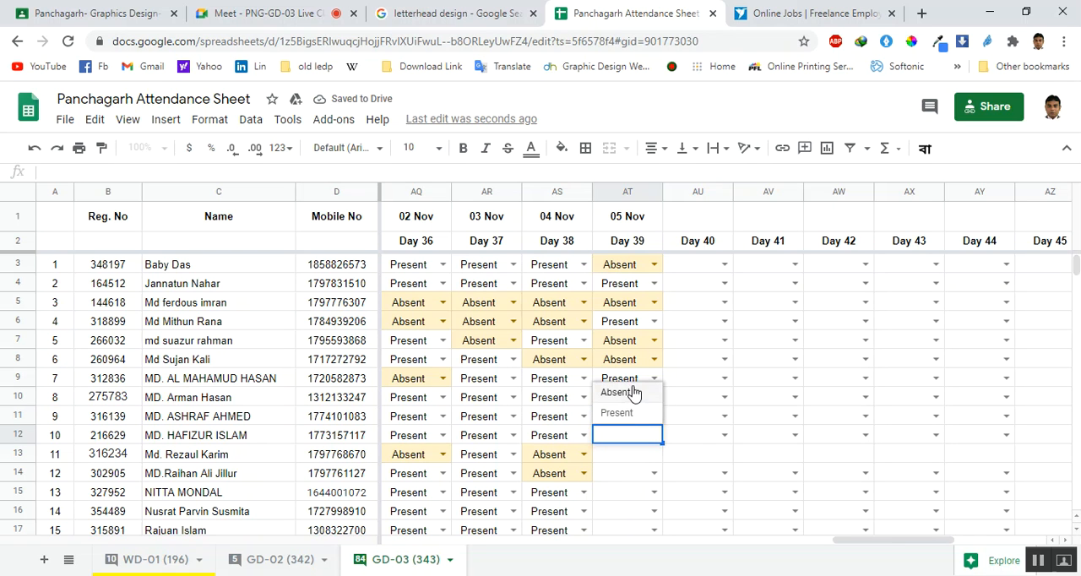
pyautogui.click(631, 392)
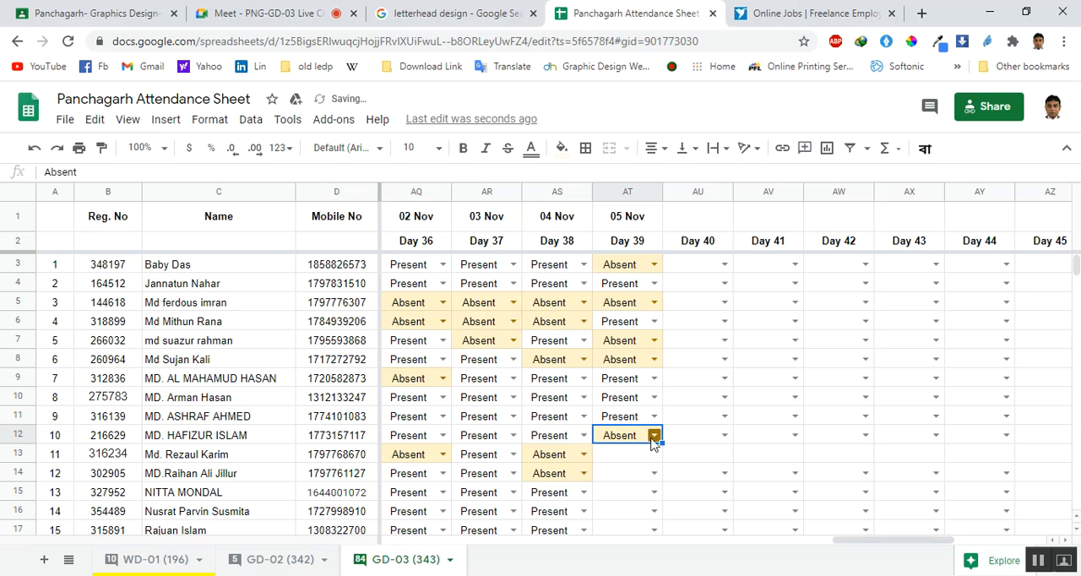
pyautogui.doubleClick(651, 437)
pyautogui.click(626, 414)
# Copy row 13's Absent entry from 04 Nov to 05 Nov (Day 39), and mark row 14 as Absent for the same day
pyautogui.scroll(-2, 648, 464)
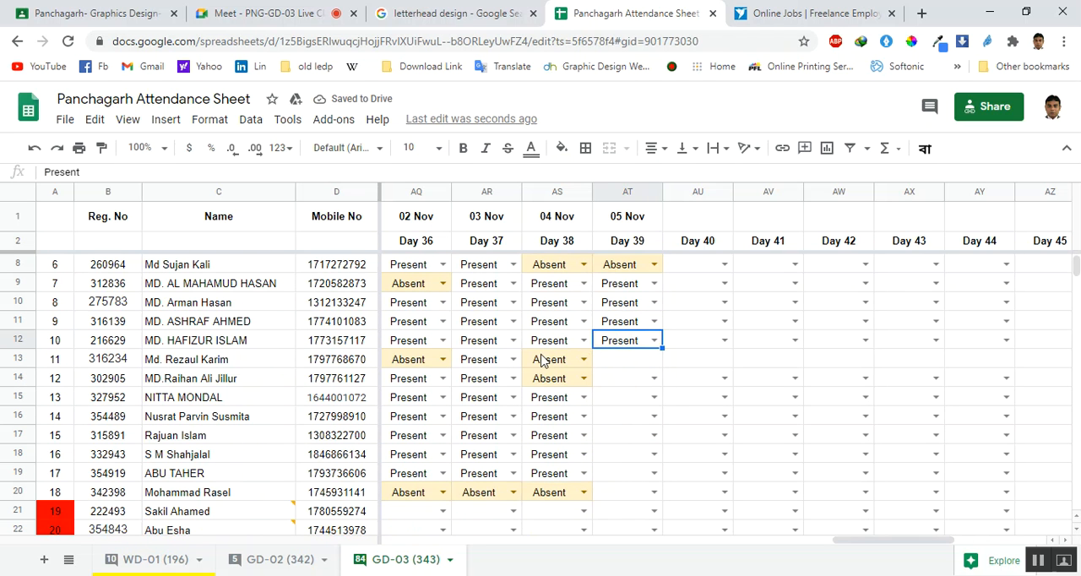
pyautogui.click(543, 363)
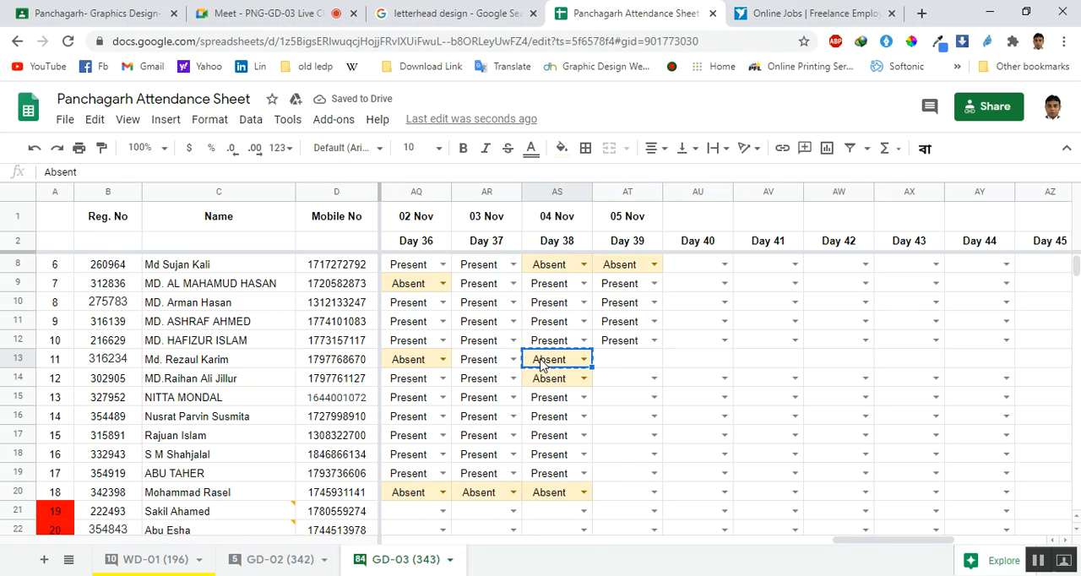
pyautogui.click(629, 368)
pyautogui.write('Absent')
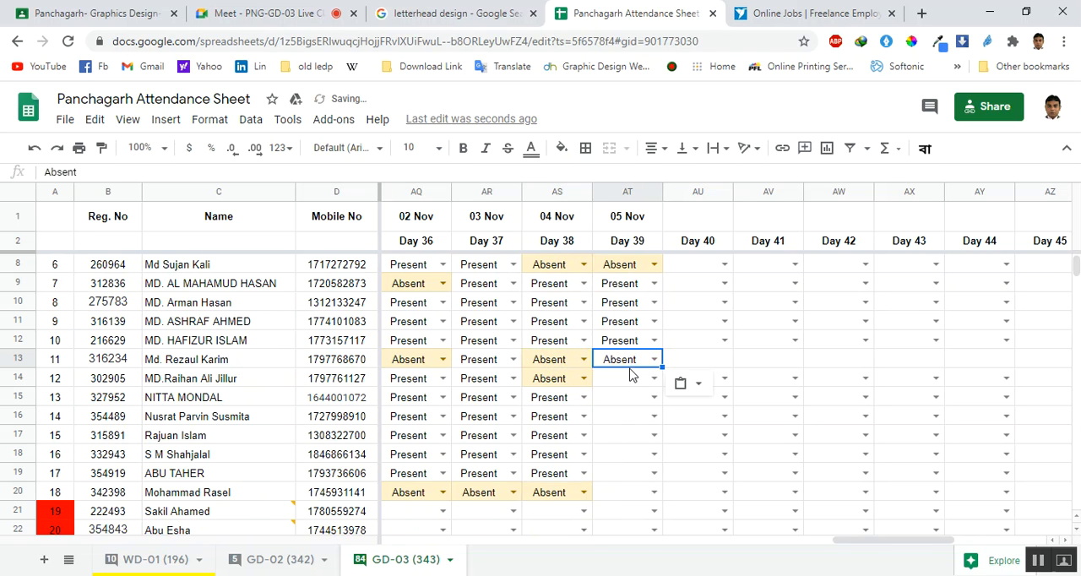
pyautogui.click(639, 385)
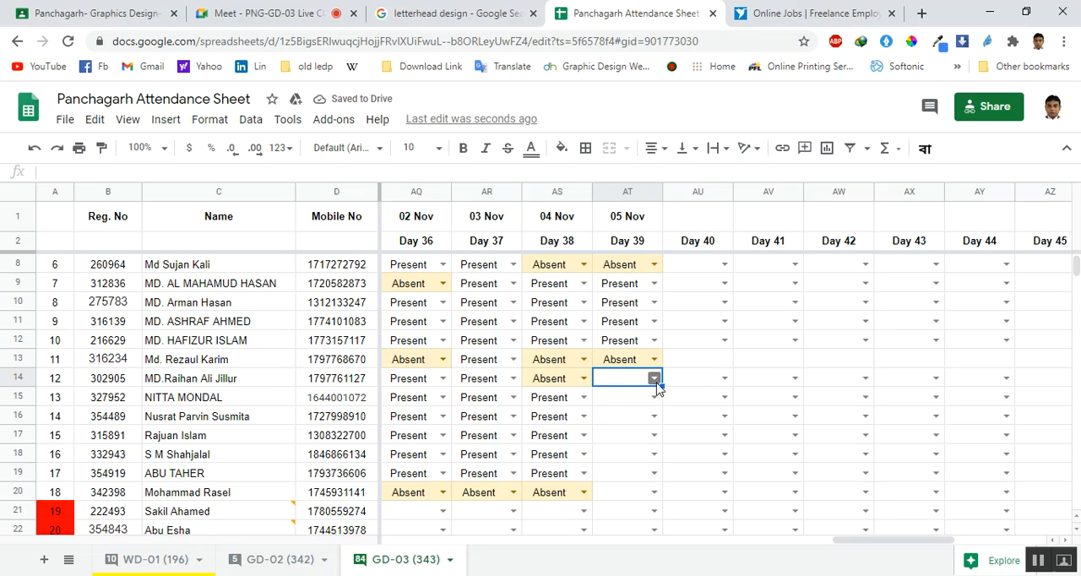
pyautogui.click(654, 378)
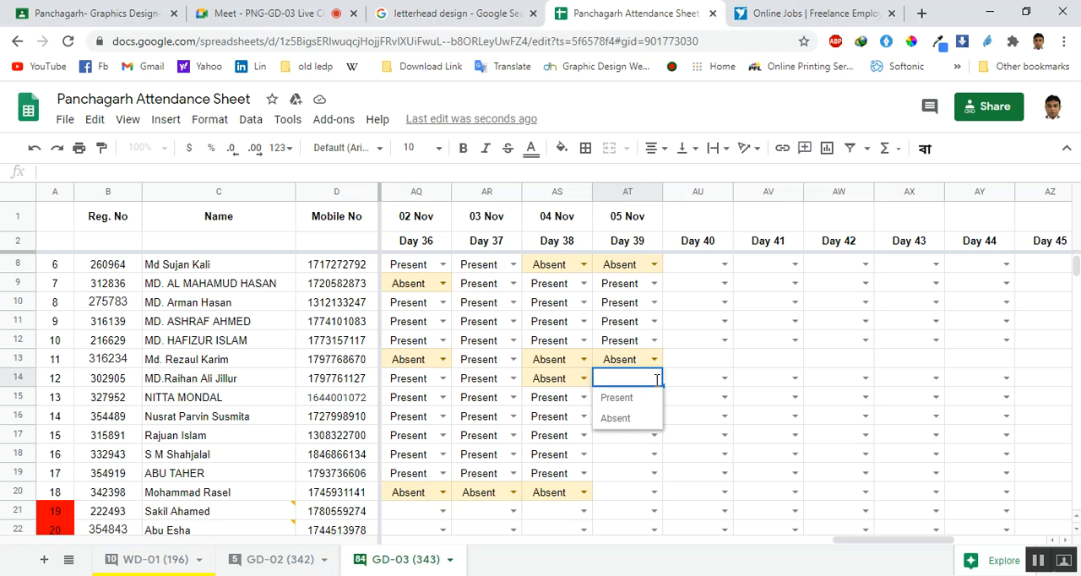
pyautogui.click(626, 420)
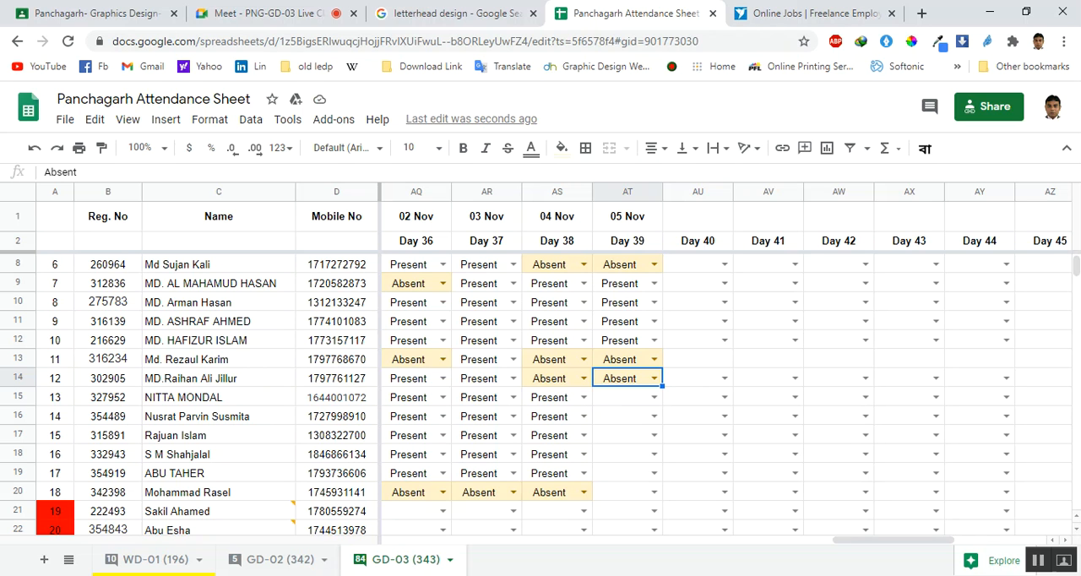
# Mark the students in rows 15, 16 and 17 as Present for 05 Nov (Day 39)
pyautogui.click(653, 396)
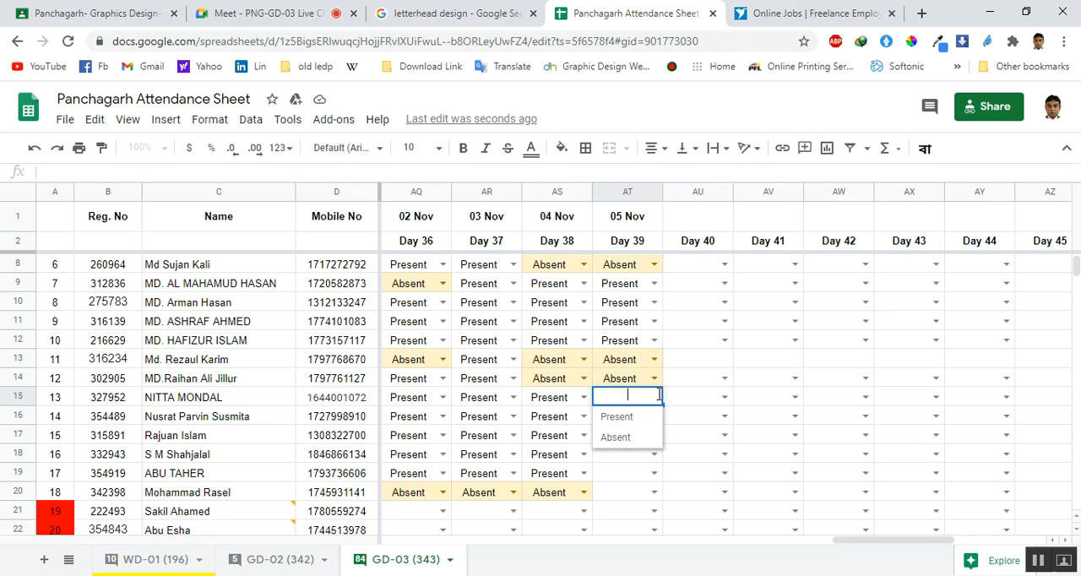
pyautogui.click(623, 420)
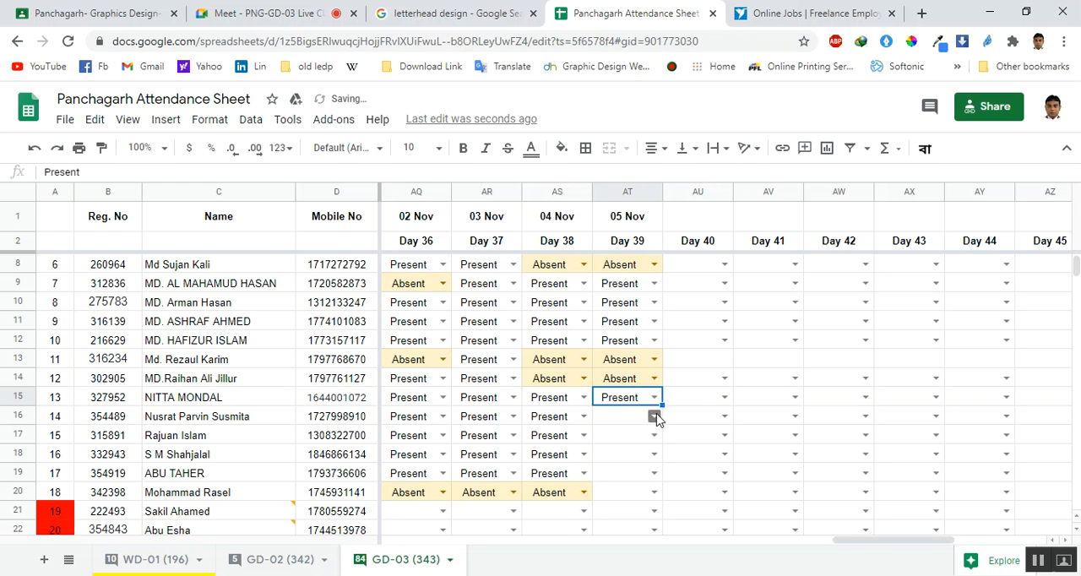
pyautogui.click(655, 418)
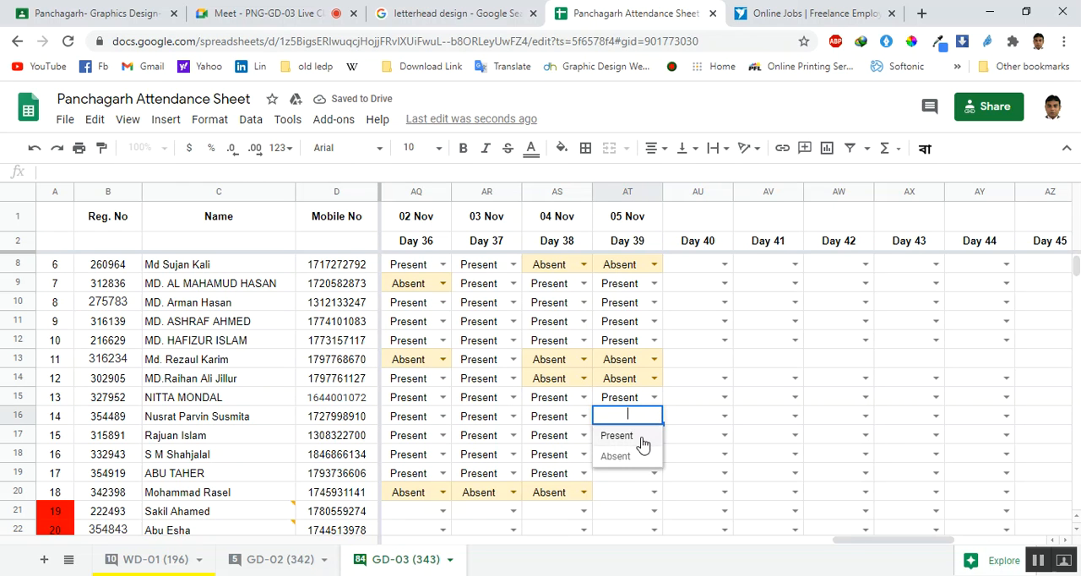
pyautogui.click(652, 434)
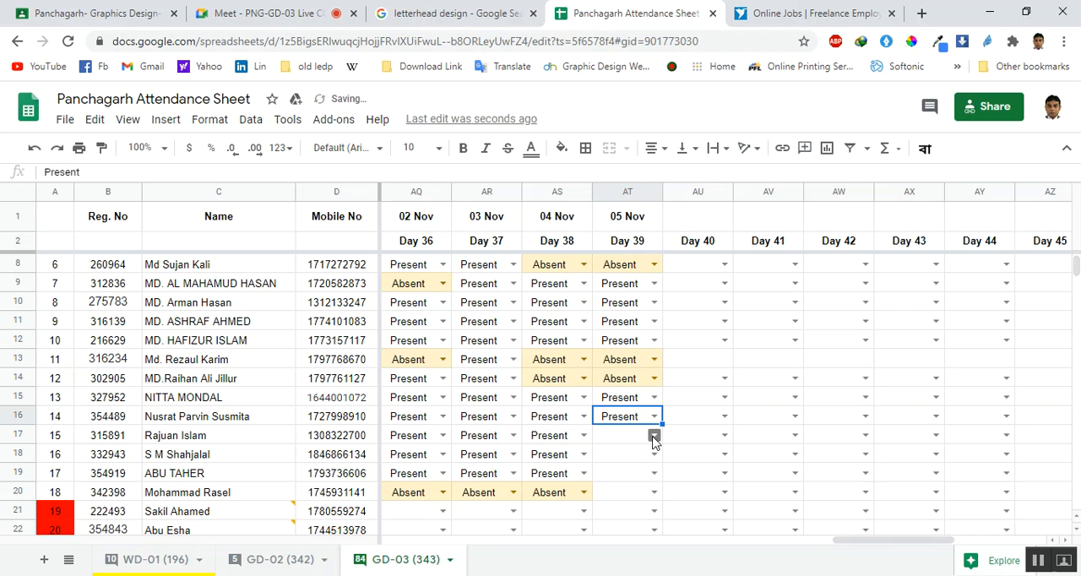
pyautogui.click(654, 436)
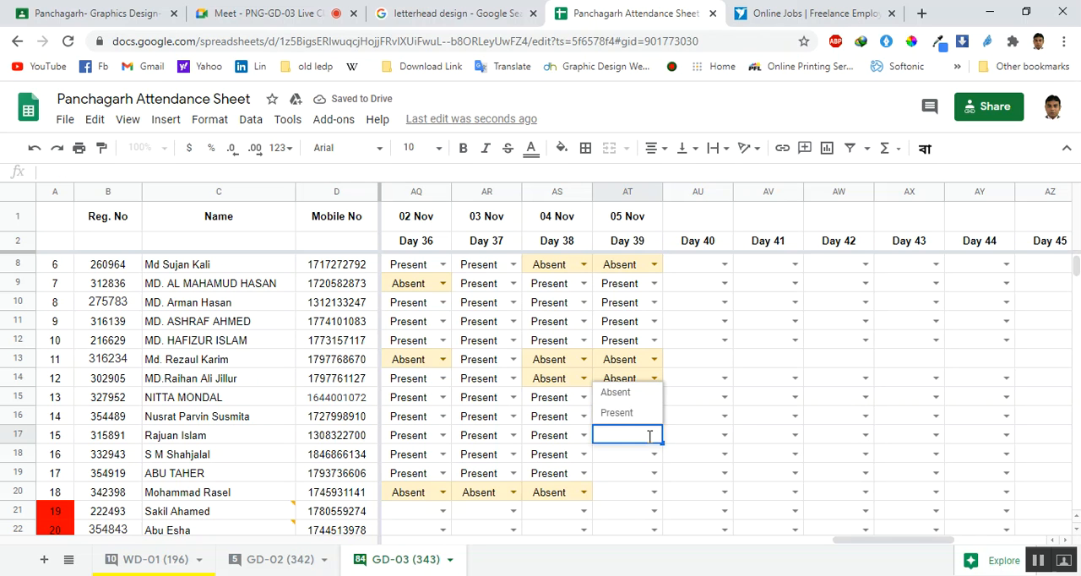
pyautogui.click(629, 413)
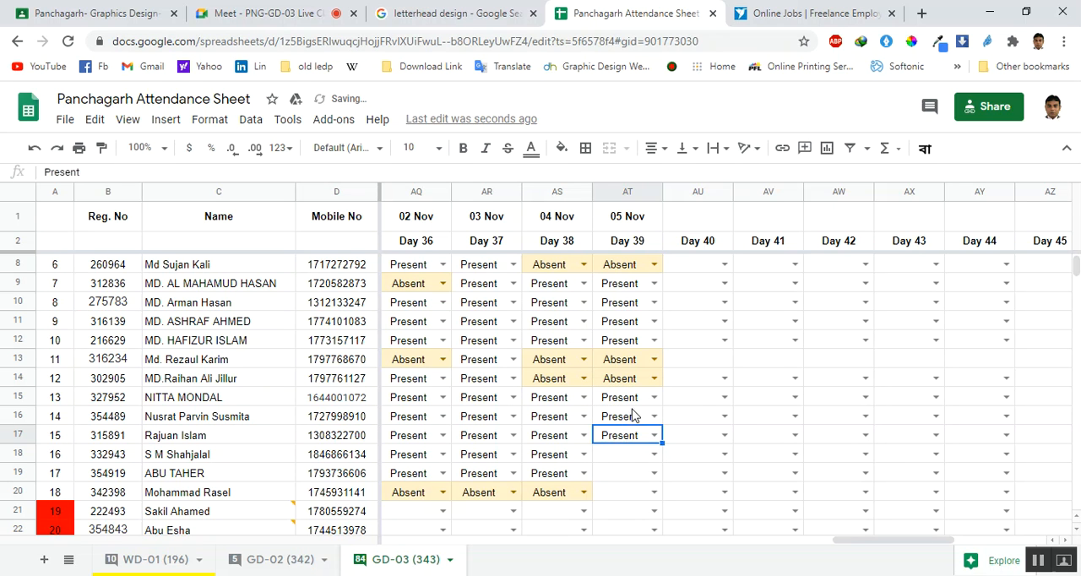
# Record the 05 Nov (Day 39) attendance for rows 18 to 20 as Absent, Present and Absent
pyautogui.click(654, 455)
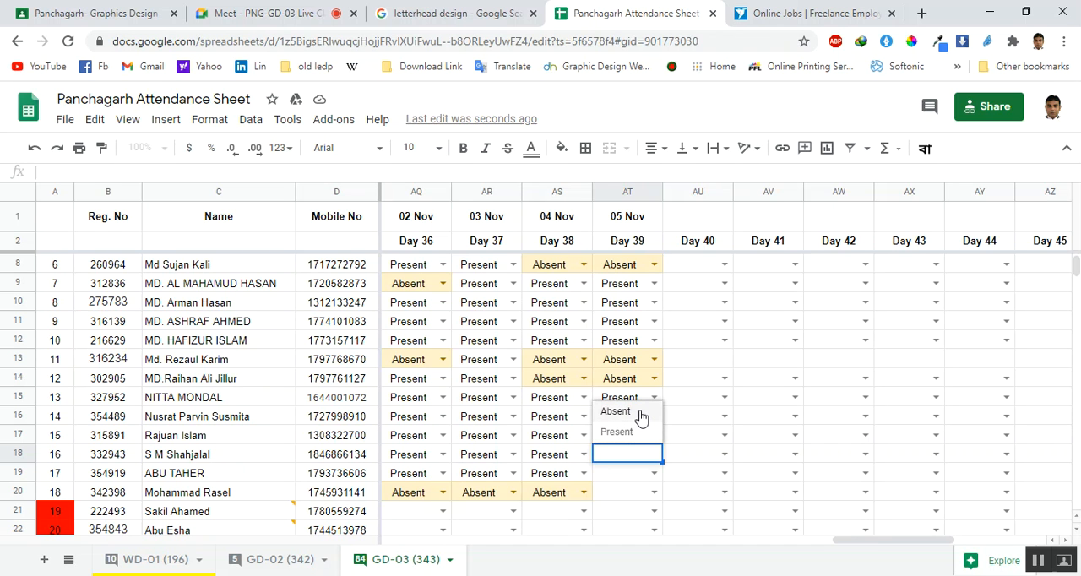
pyautogui.click(640, 414)
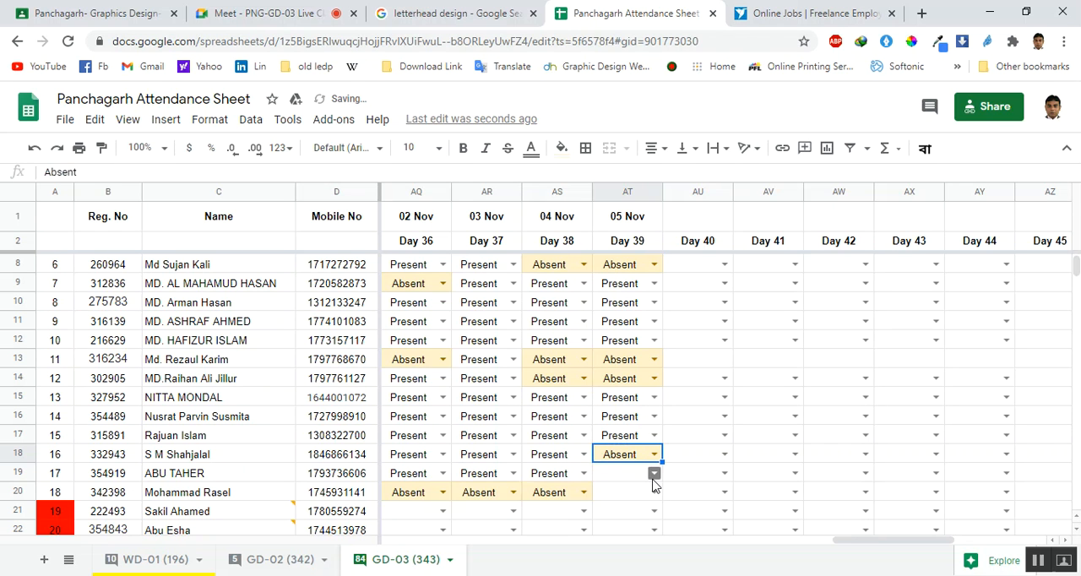
pyautogui.click(653, 478)
pyautogui.click(640, 454)
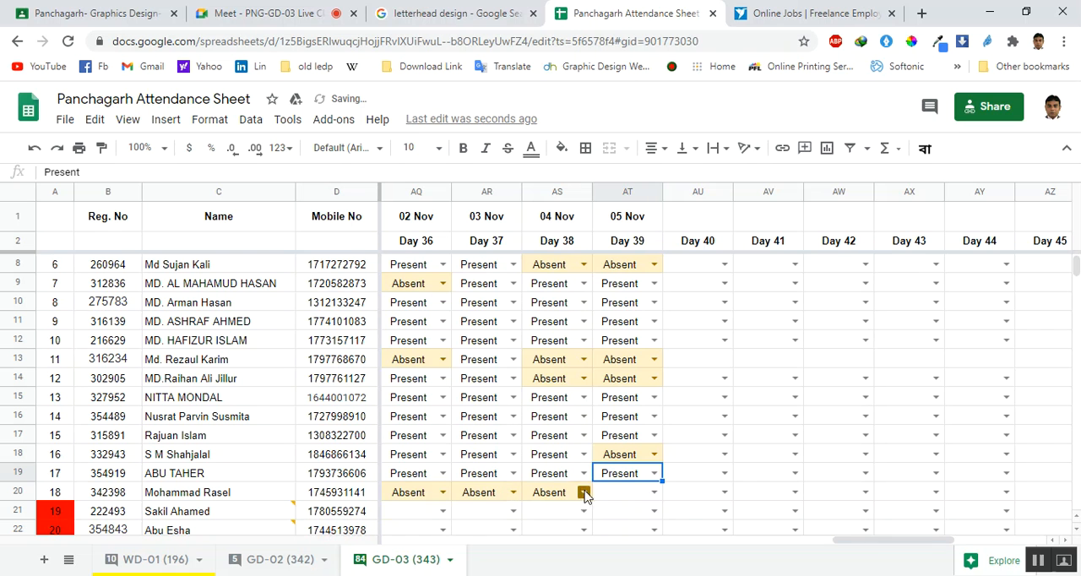
pyautogui.click(659, 496)
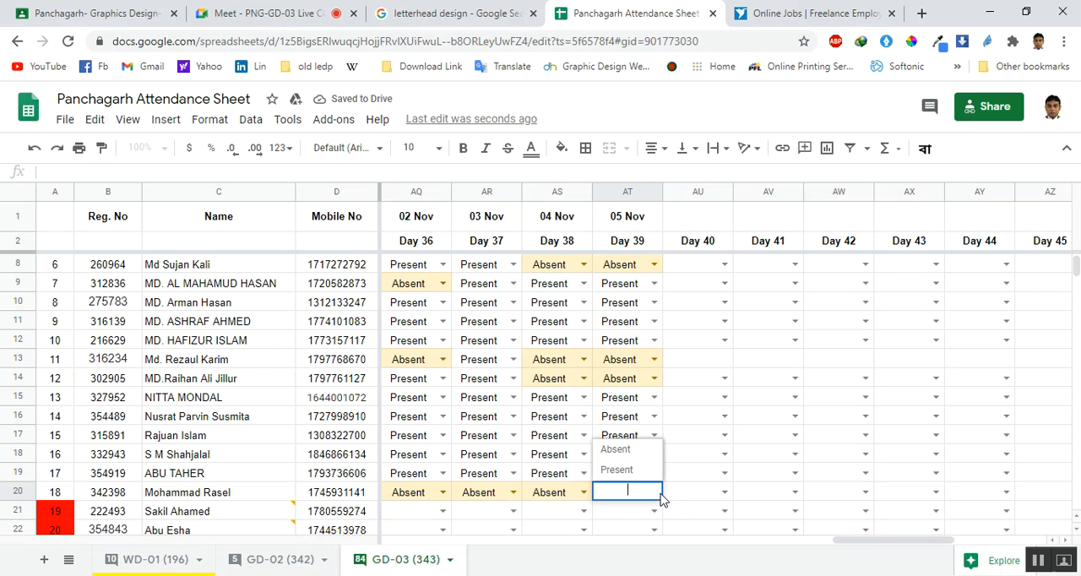
pyautogui.click(616, 450)
pyautogui.scroll(-1, 593, 413)
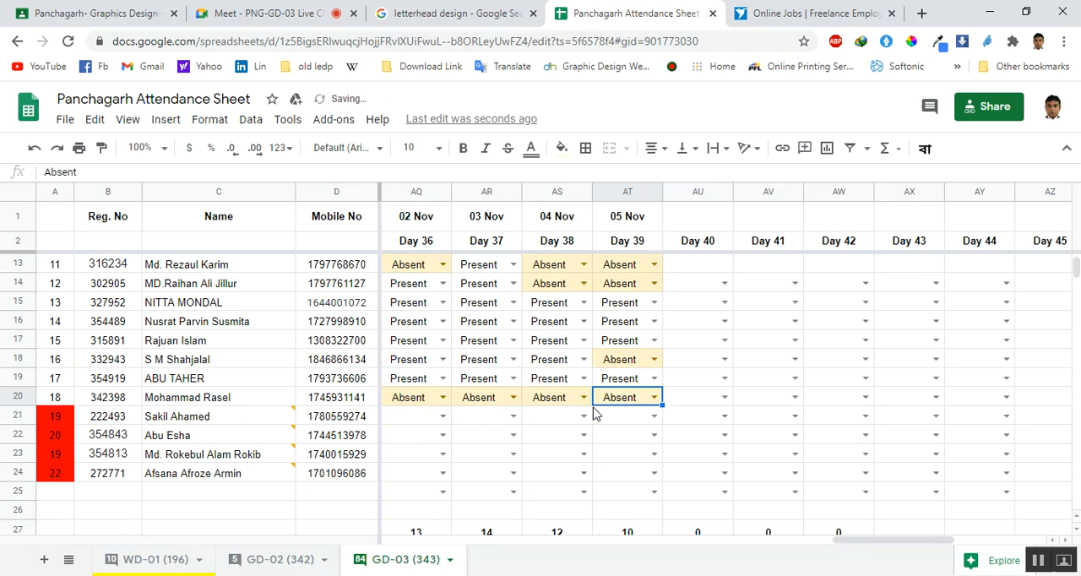
# Check the 05 Nov (Day 39) attendance entries and view the spreadsheet's sharing settings
pyautogui.scroll(-1, 594, 414)
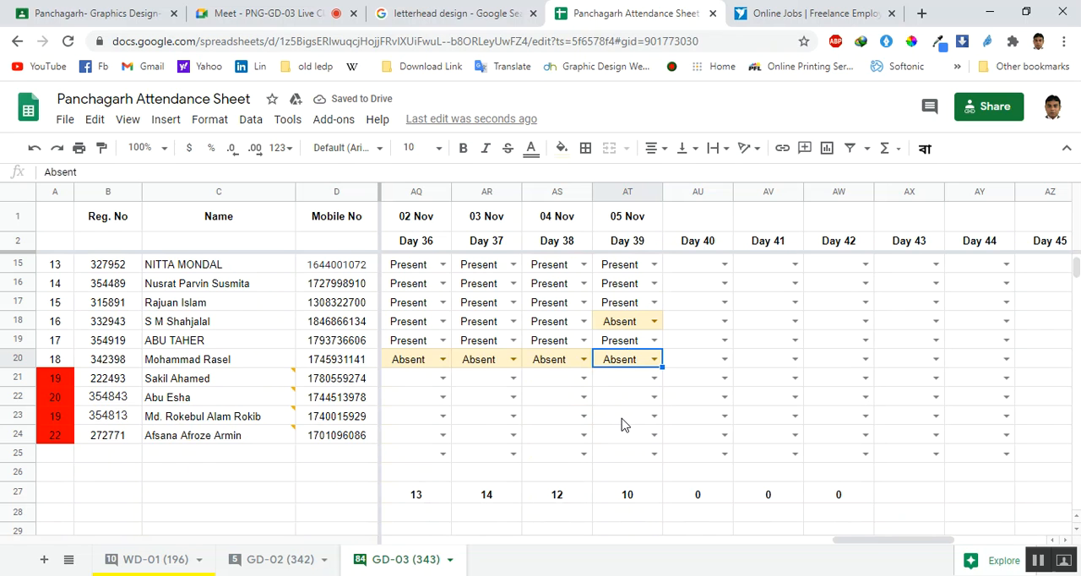
pyautogui.scroll(4, 623, 423)
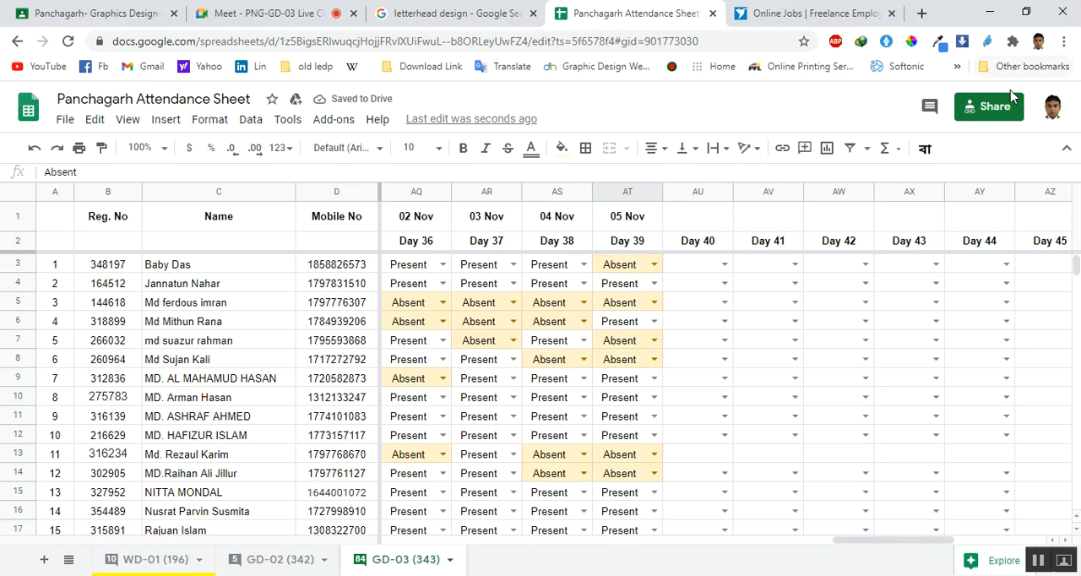
pyautogui.click(988, 106)
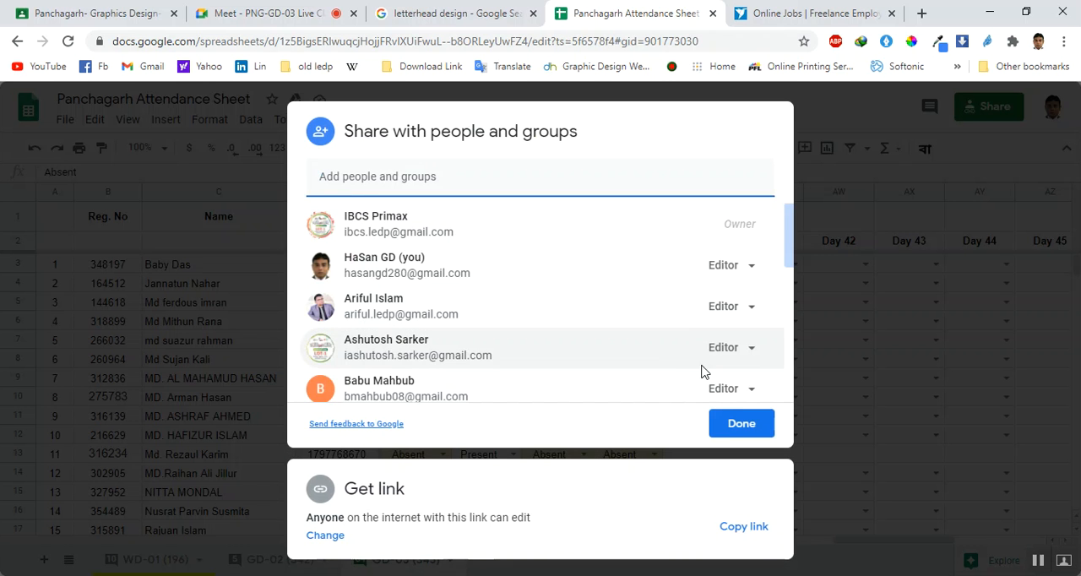
pyautogui.click(729, 424)
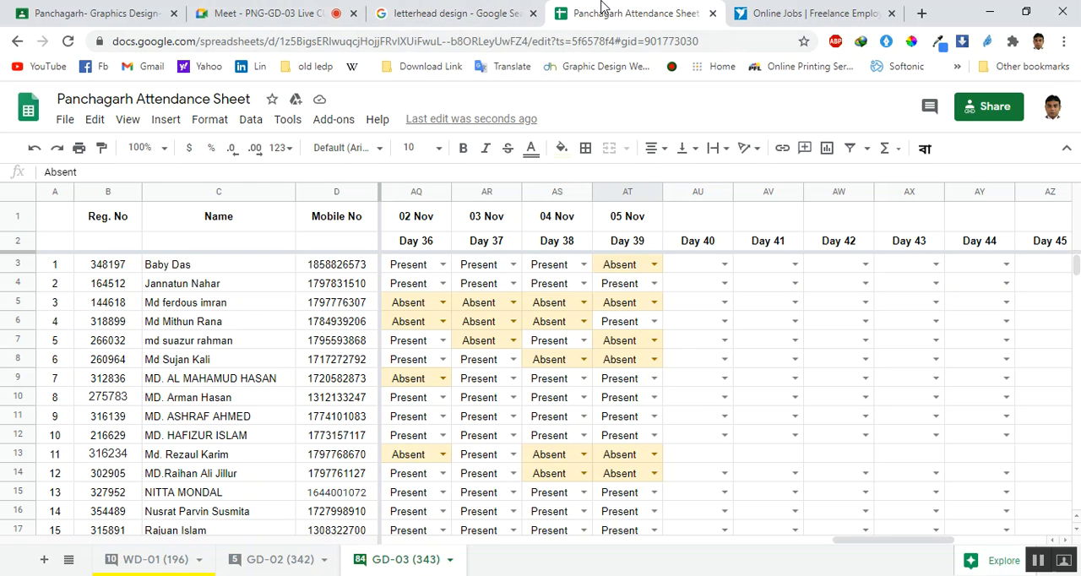
# Admit the waiting participant to the Meet call and set row 3's 05 Nov (Day 39) attendance to Present
pyautogui.click(274, 10)
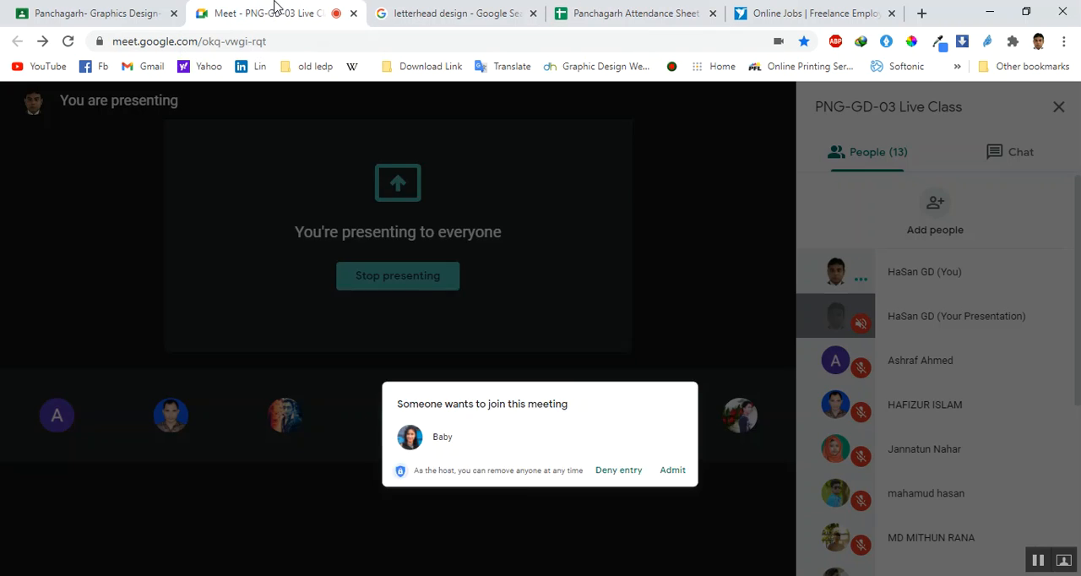
pyautogui.click(712, 376)
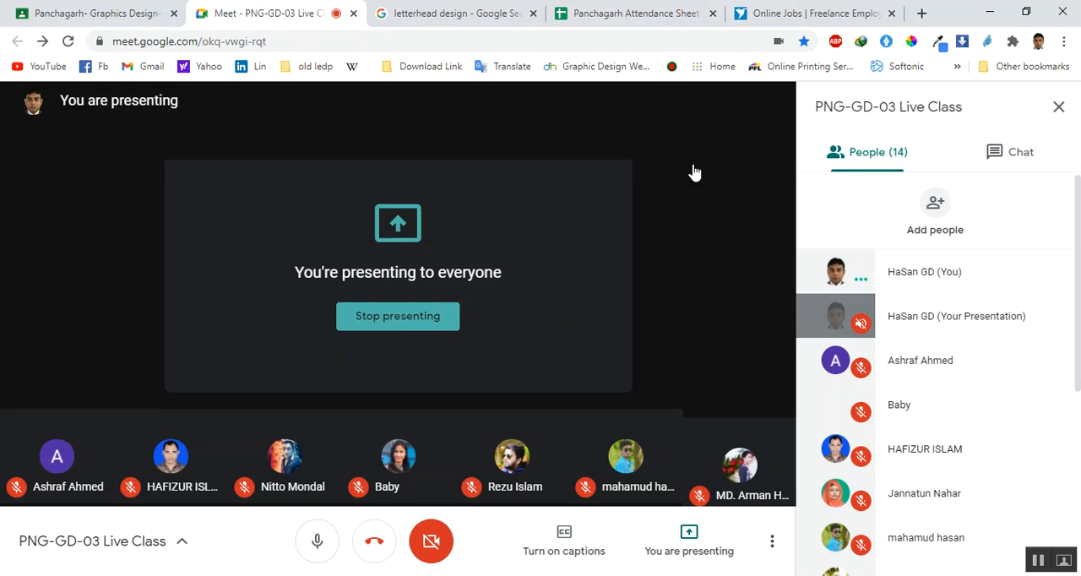
pyautogui.click(633, 13)
pyautogui.click(639, 266)
pyautogui.click(653, 266)
pyautogui.click(647, 287)
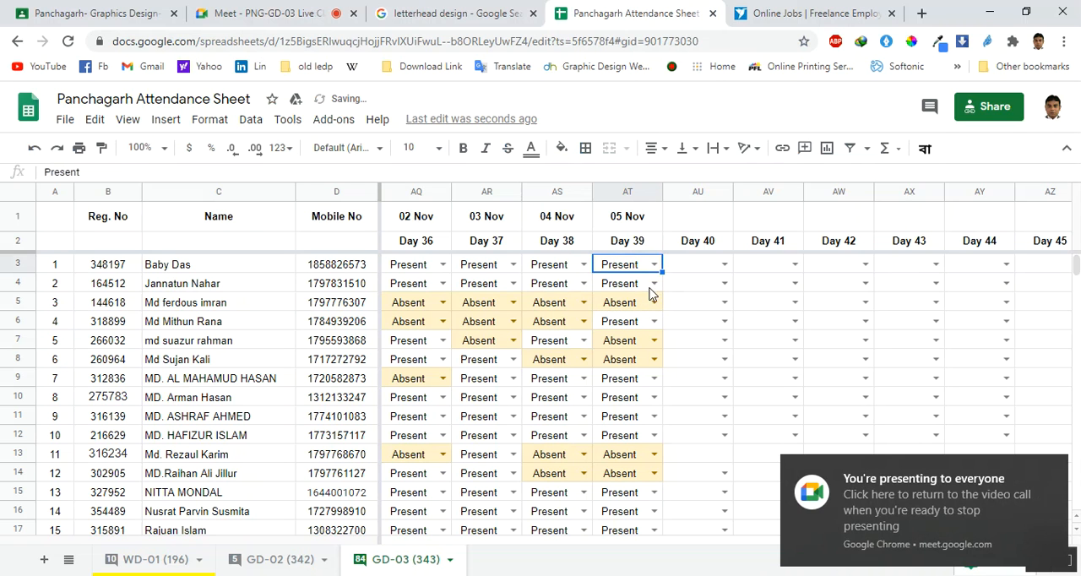
pyautogui.click(1056, 467)
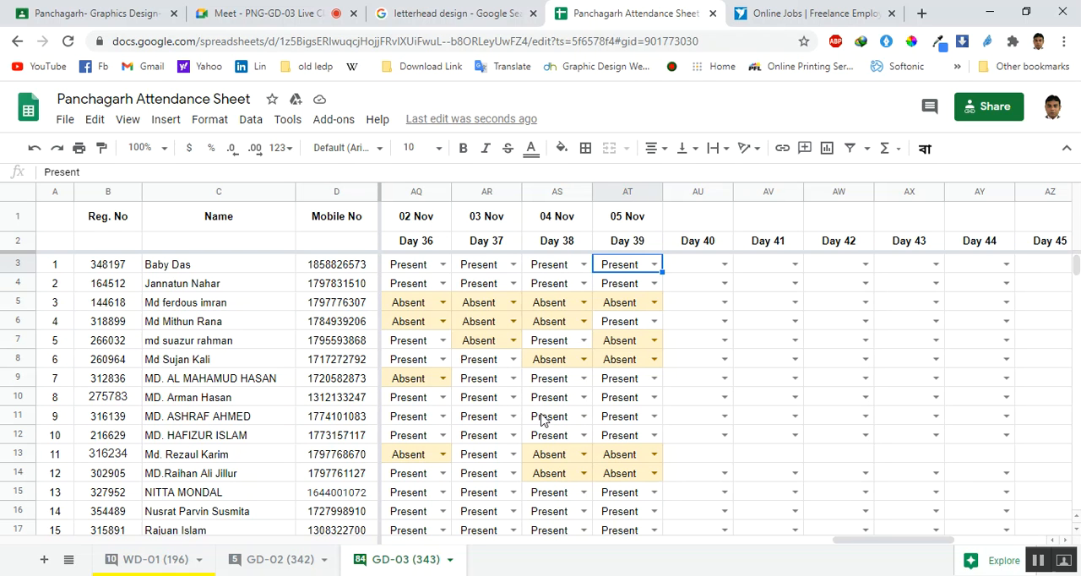
# Review the GD-03 attendance sheet from the daily totals in row 27 down to the last listed student
pyautogui.scroll(-5, 547, 456)
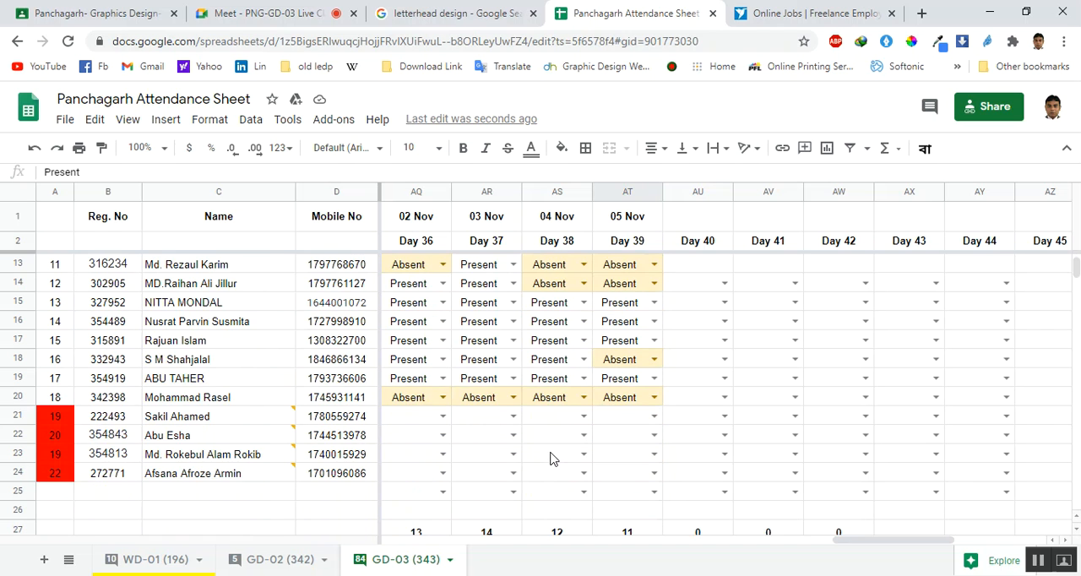
pyautogui.scroll(-1, 549, 458)
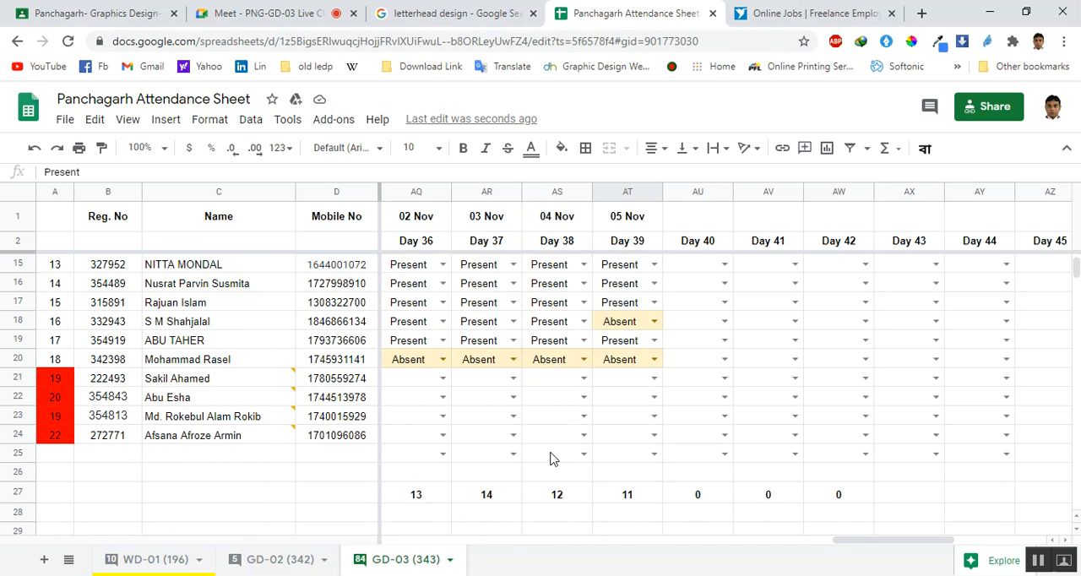
pyautogui.scroll(-5, 550, 459)
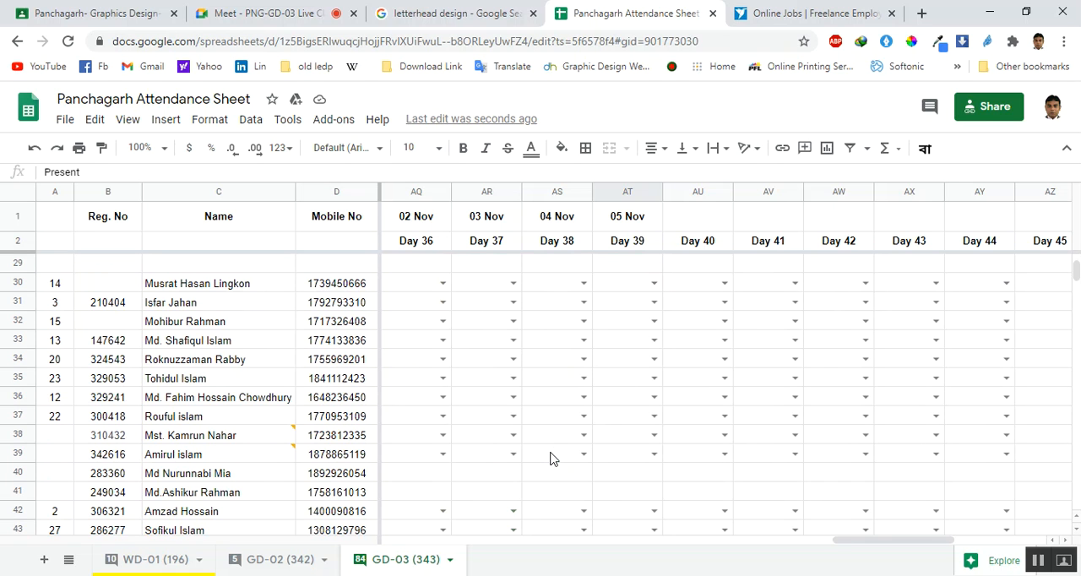
pyautogui.scroll(-1, 550, 458)
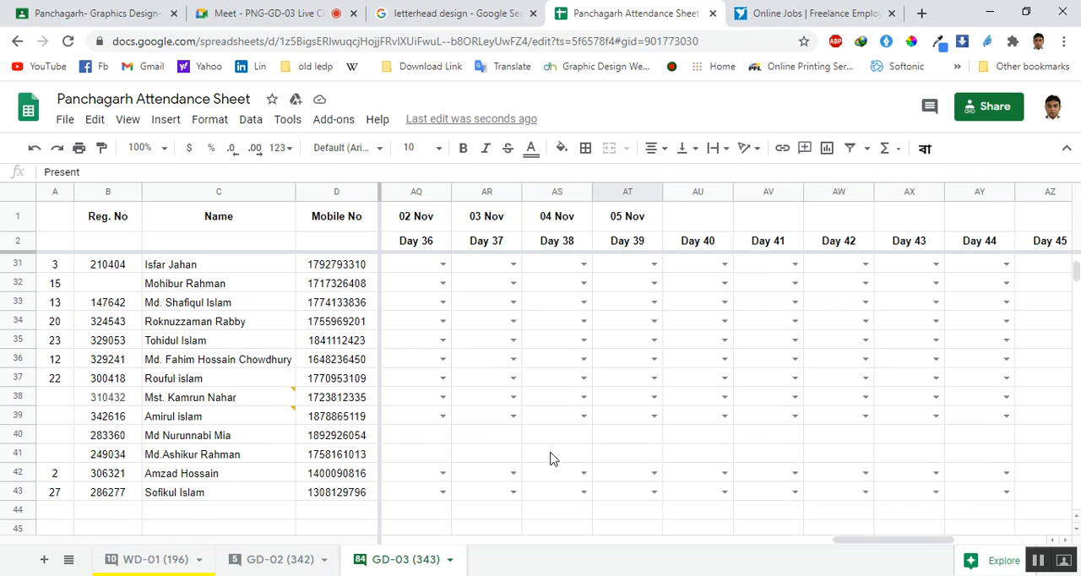
pyautogui.scroll(2, 549, 458)
pyautogui.scroll(5, 550, 459)
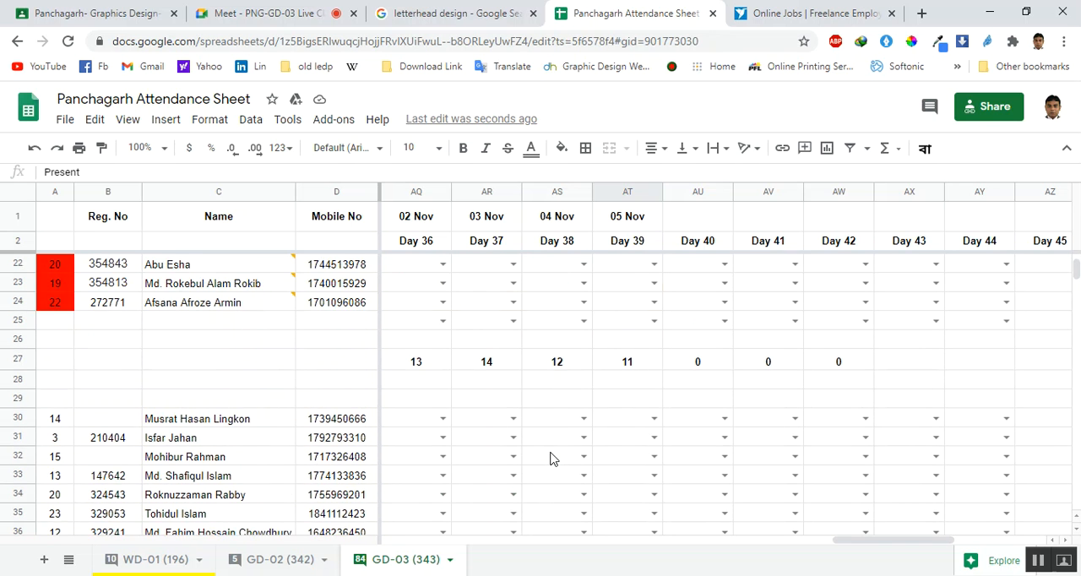
pyautogui.scroll(2, 553, 459)
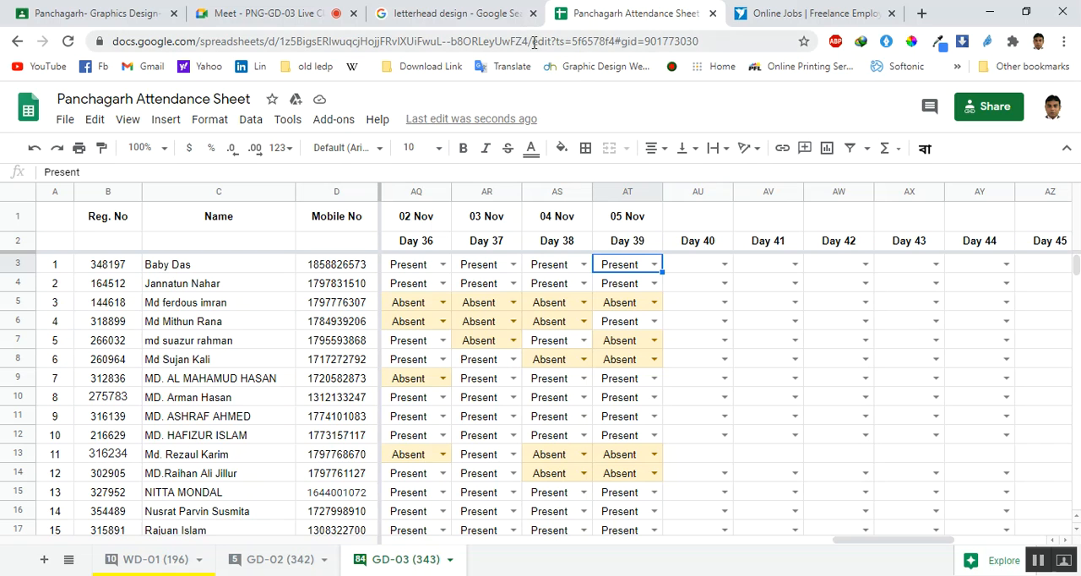
# Switch to the letterhead design search and show its image results
pyautogui.click(456, 9)
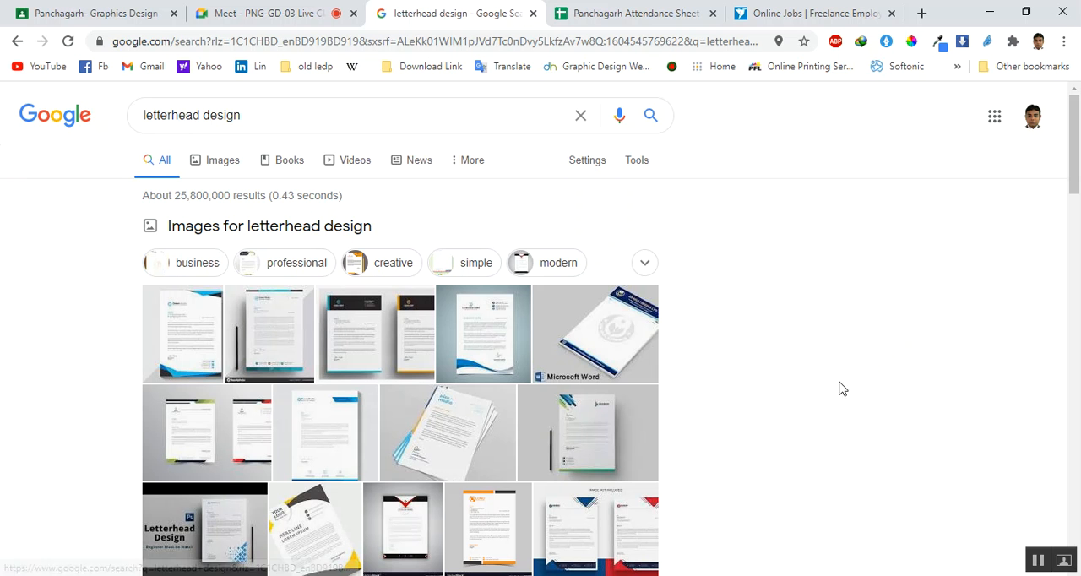
pyautogui.click(215, 165)
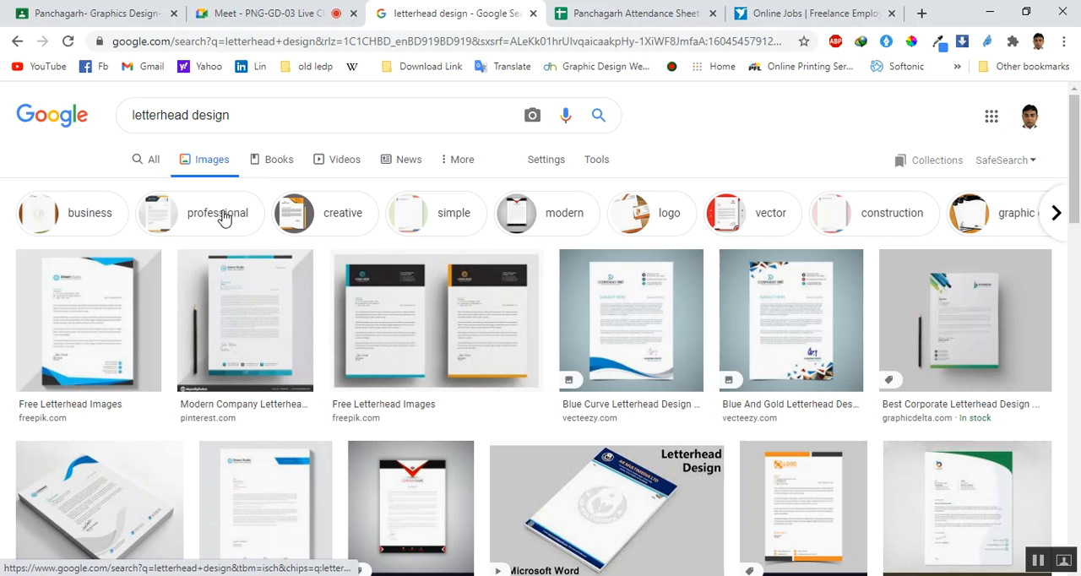
# Switch to Illustrator and create a new one-artboard A4 portrait document in RGB color mode
pyautogui.click(93, 575)
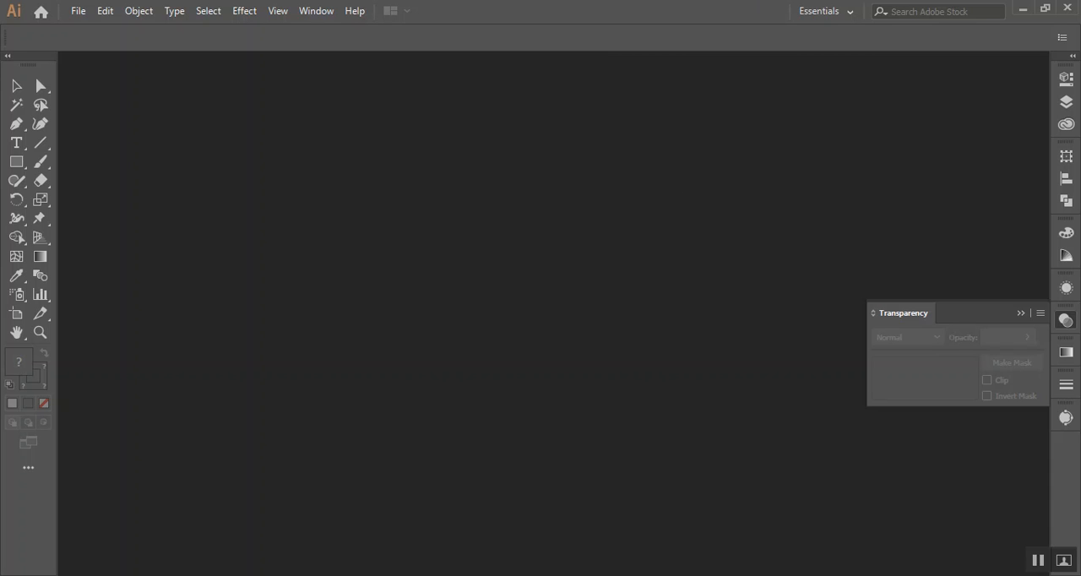
pyautogui.click(78, 11)
pyautogui.click(85, 31)
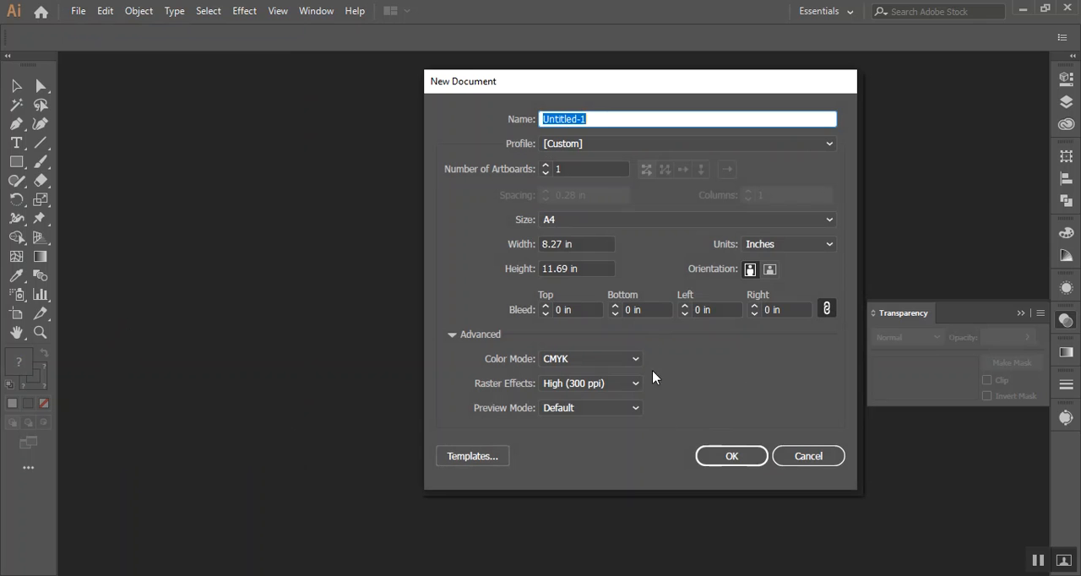
pyautogui.click(632, 359)
pyautogui.click(608, 391)
pyautogui.click(714, 457)
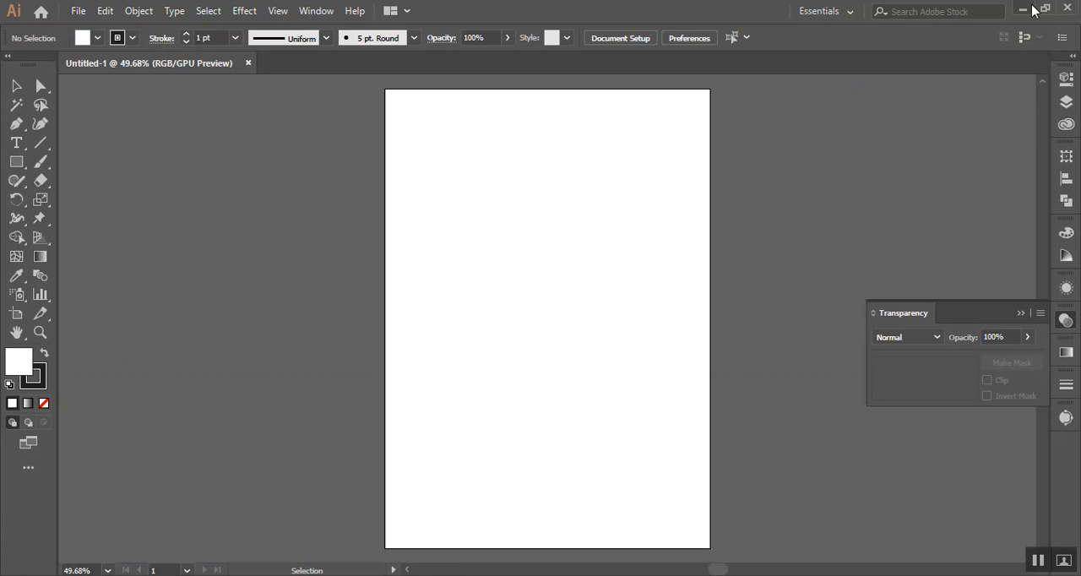
# Return to the letterhead design image results in Chrome and open the creative category in a new tab
pyautogui.click(1021, 9)
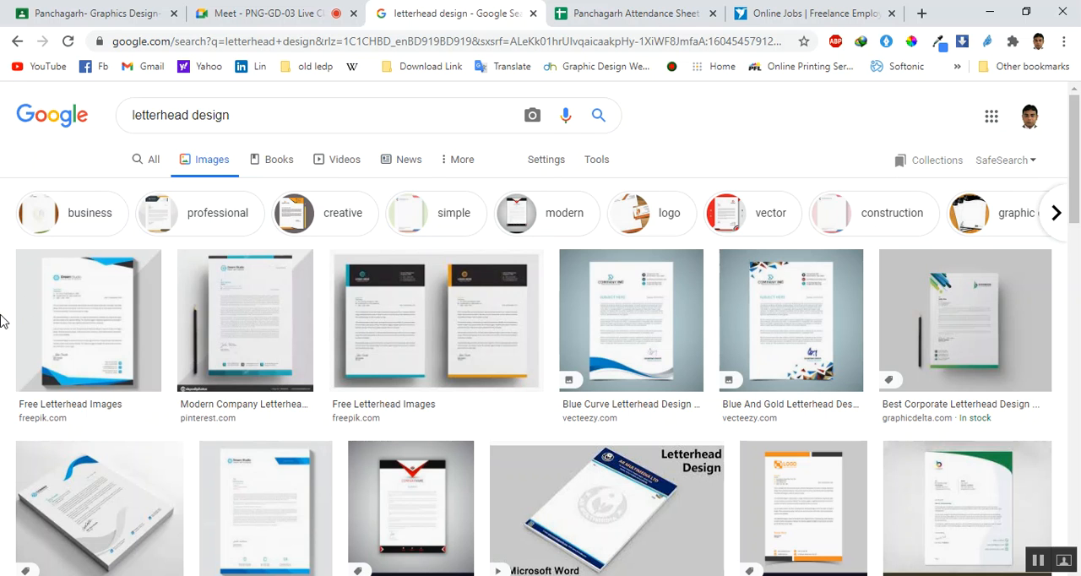
pyautogui.scroll(-1, 7, 333)
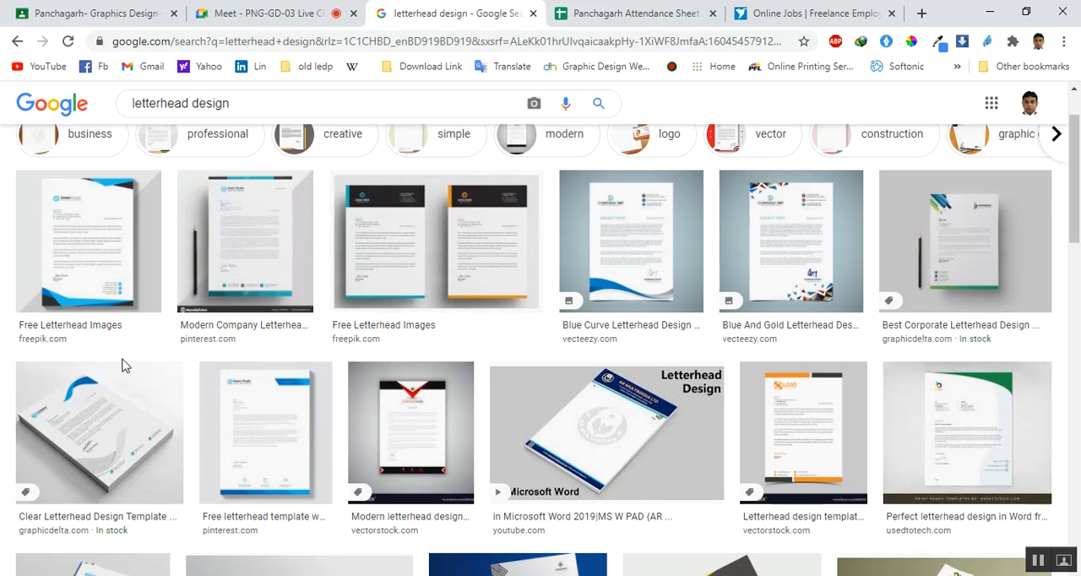
pyautogui.scroll(1, 125, 374)
pyautogui.rightClick(291, 219)
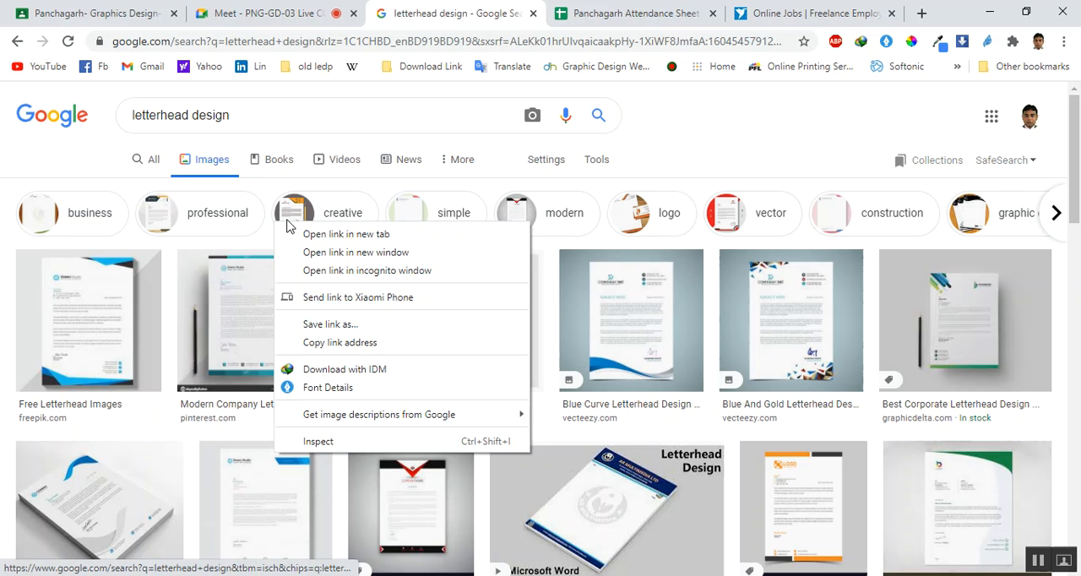
pyautogui.click(311, 226)
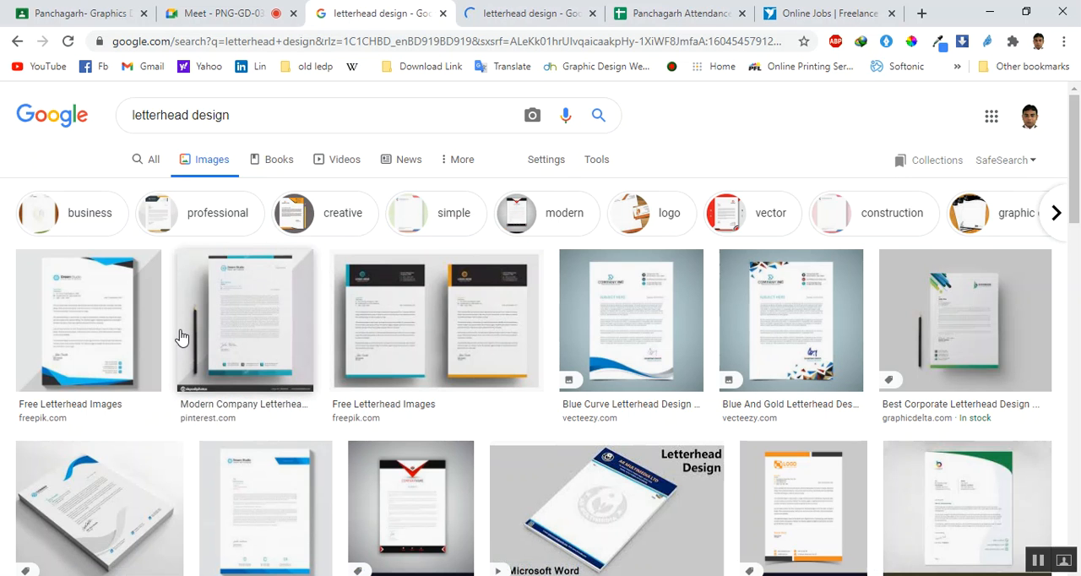
# Browse the unfiltered letterhead design images for layout references
pyautogui.scroll(-1, 180, 339)
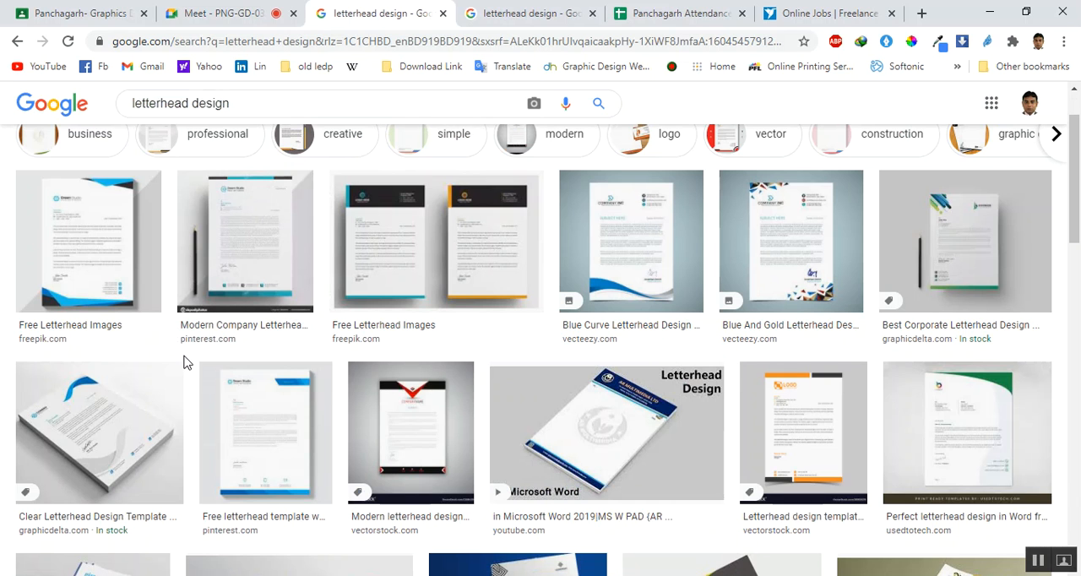
pyautogui.scroll(-4, 186, 362)
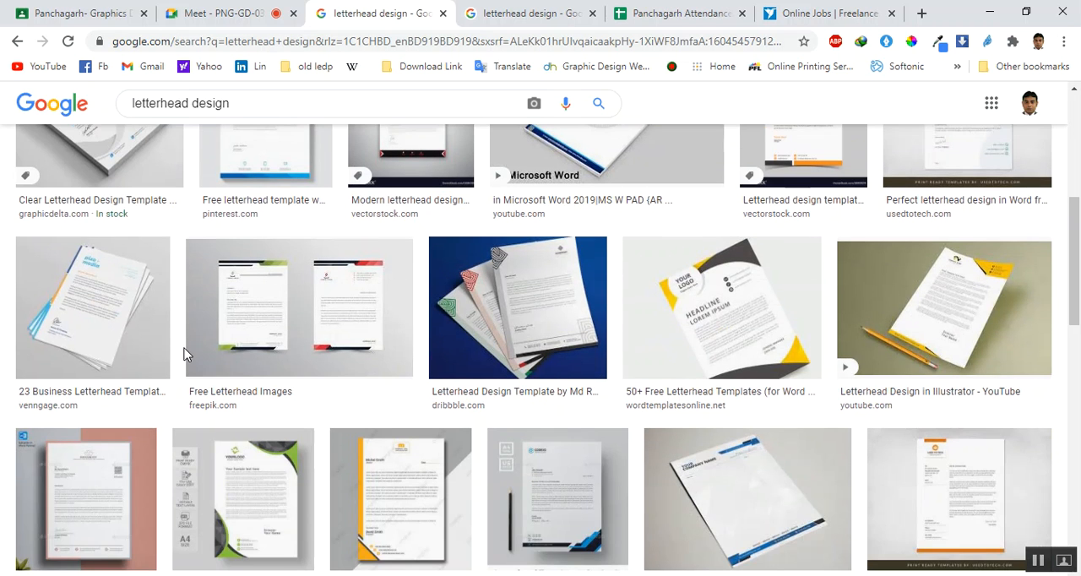
pyautogui.scroll(-3, 186, 346)
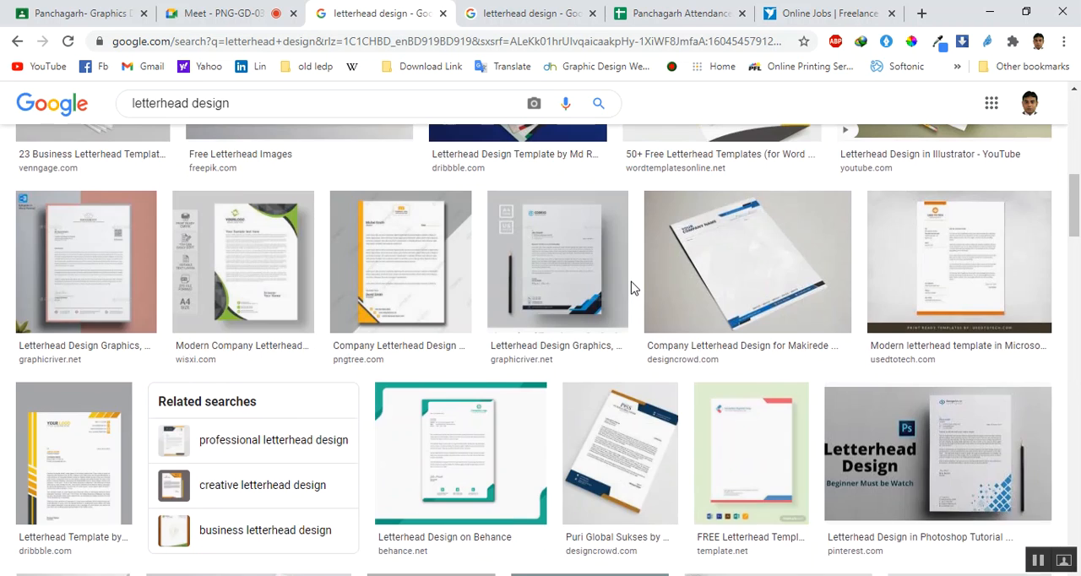
pyautogui.scroll(5, 633, 287)
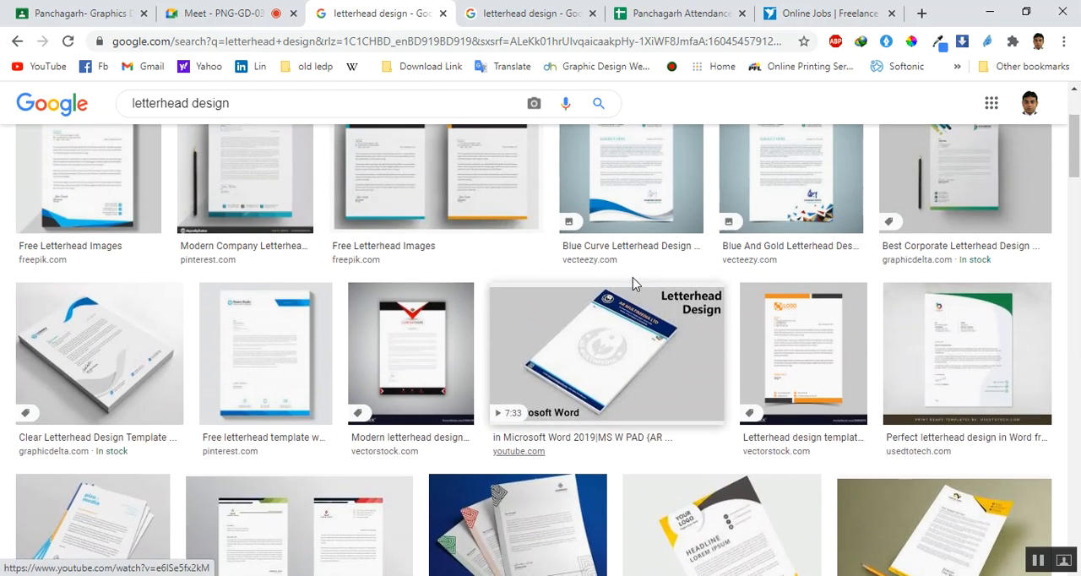
pyautogui.scroll(2, 633, 284)
# In the creative letterhead results, preview the professional creative letterhead from freepik.com and close the preview
pyautogui.click(511, 9)
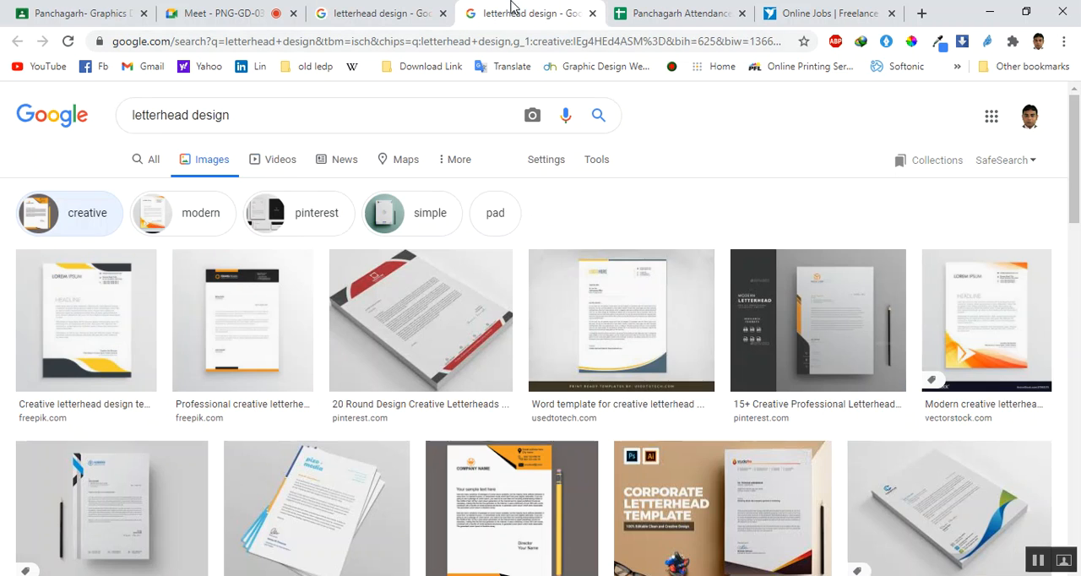
pyautogui.scroll(-1, 418, 349)
pyautogui.scroll(-1, 418, 348)
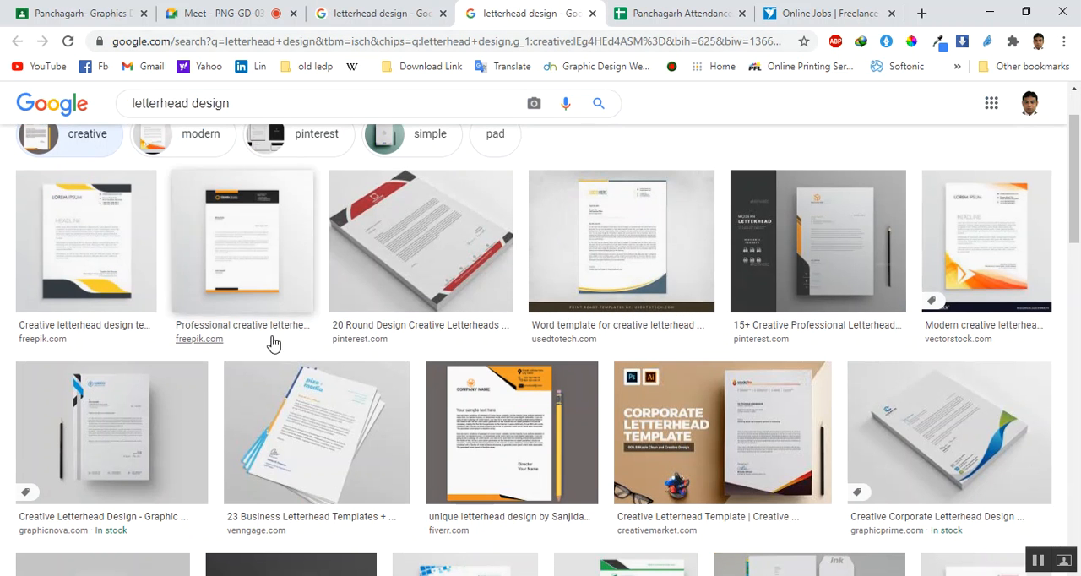
pyautogui.click(255, 254)
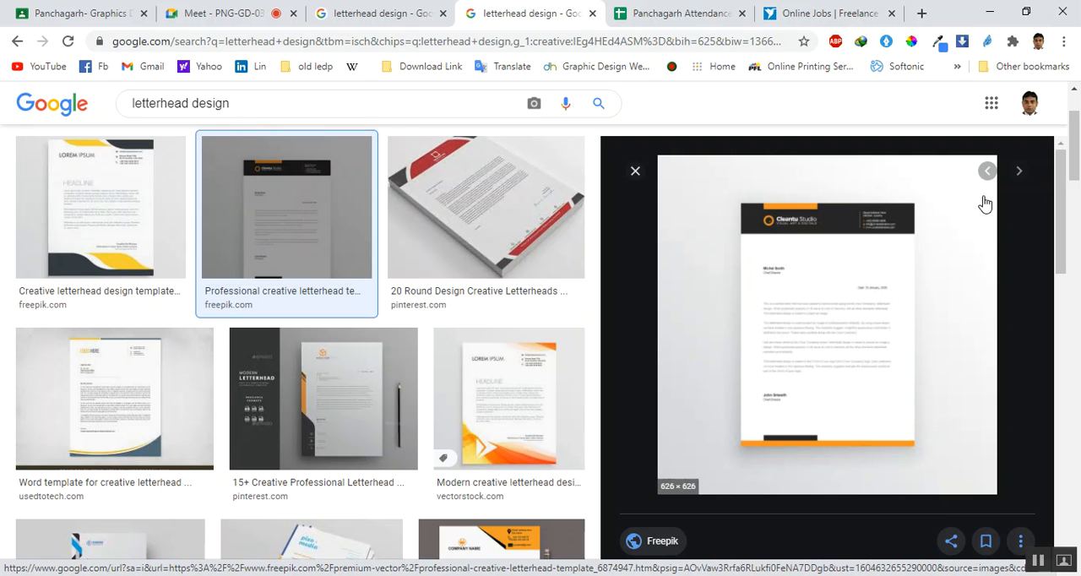
pyautogui.click(635, 173)
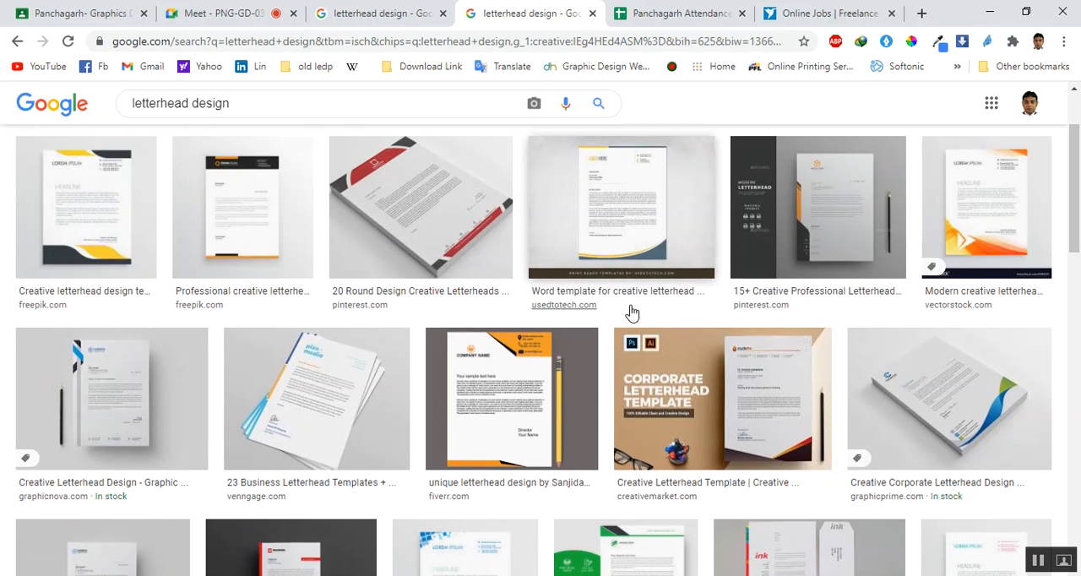
# Preview the orange and black unique letterhead design from fiverr.com and examine the neighbouring creative results
pyautogui.scroll(-1, 632, 313)
pyautogui.click(524, 308)
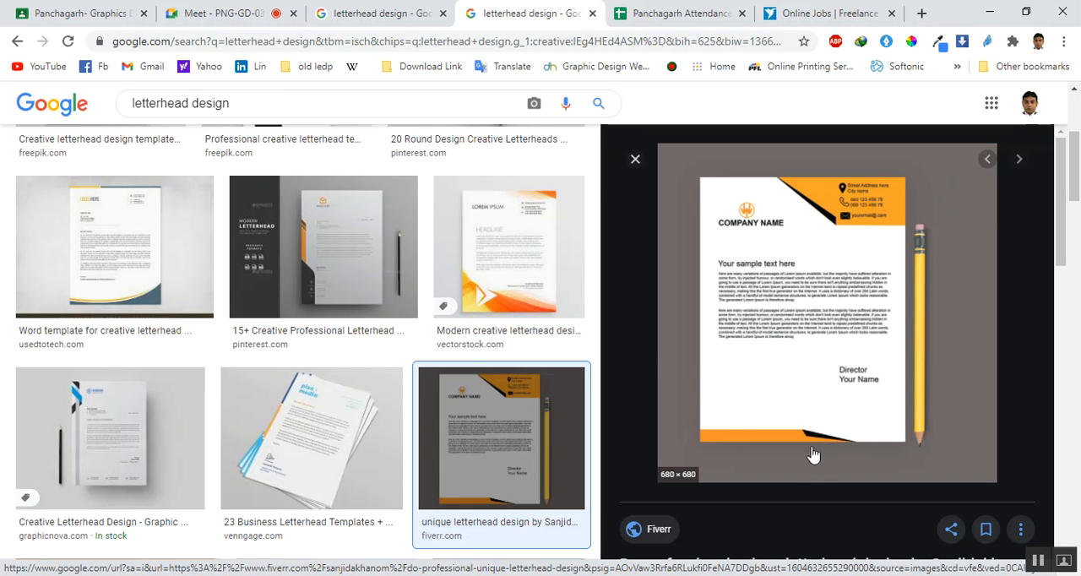
pyautogui.scroll(-2, 860, 274)
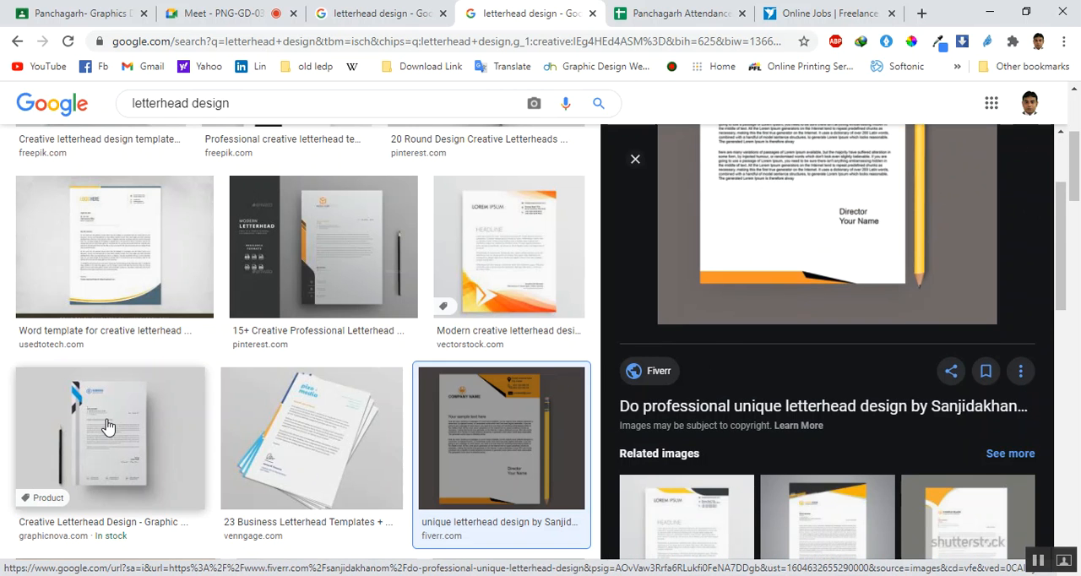
pyautogui.scroll(-4, 321, 410)
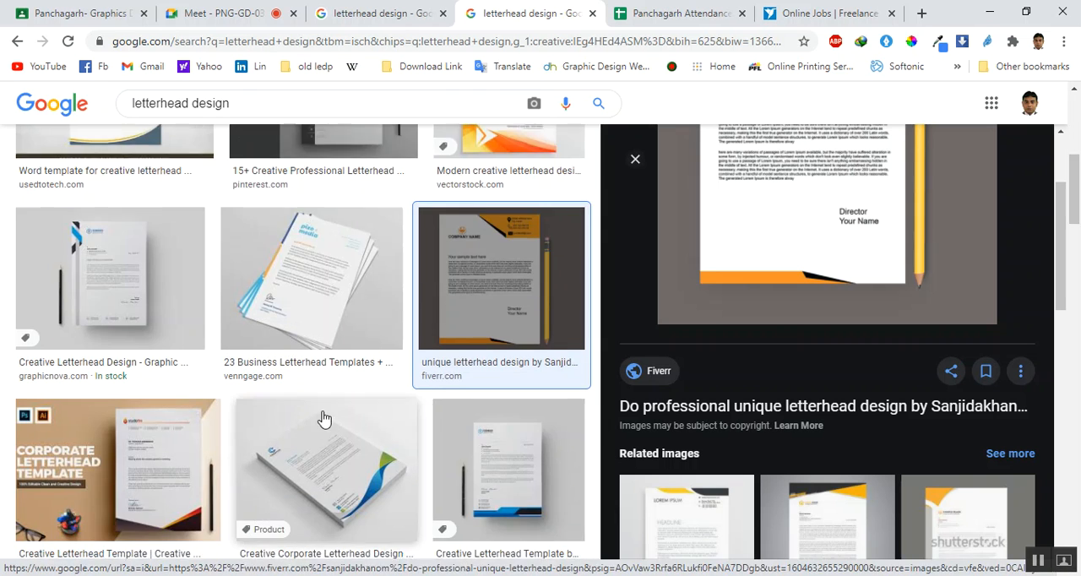
pyautogui.scroll(2, 359, 386)
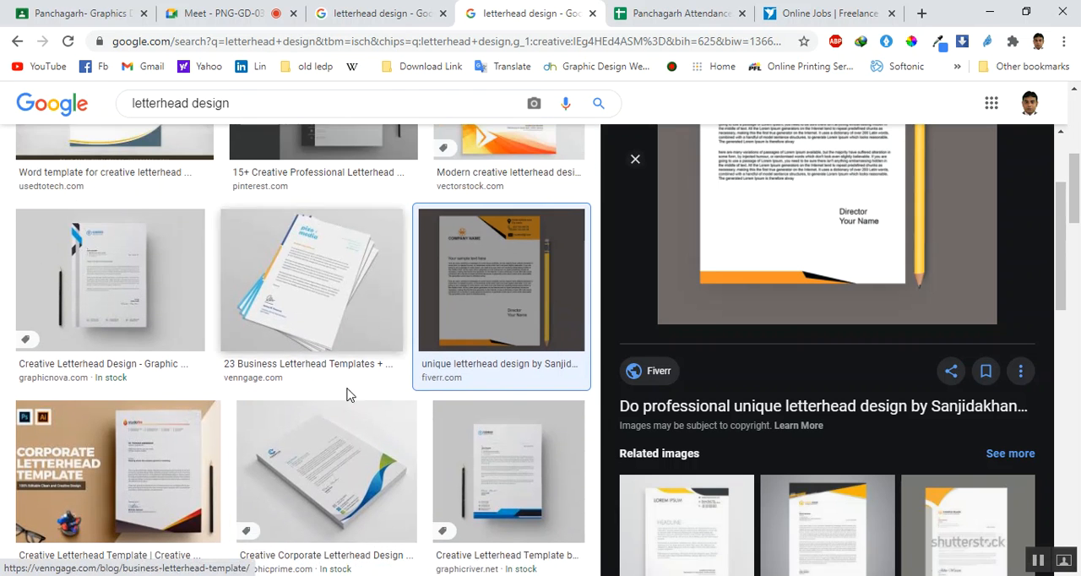
# Preview the creative corporate letterhead results from graphicprime.com, graphicdelta.com and freepik.com to compare their layouts
pyautogui.click(332, 478)
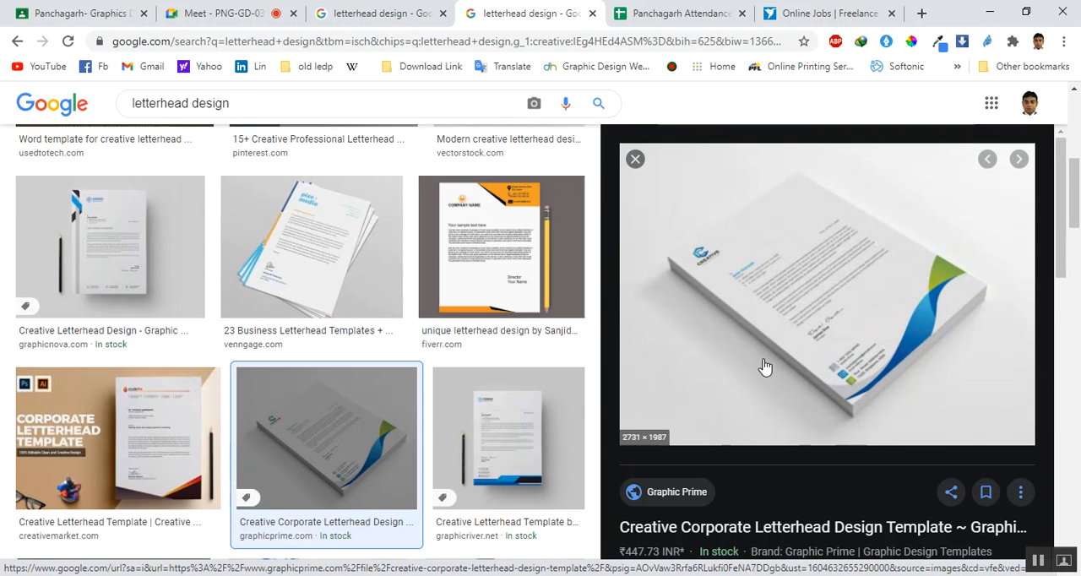
pyautogui.scroll(-3, 222, 453)
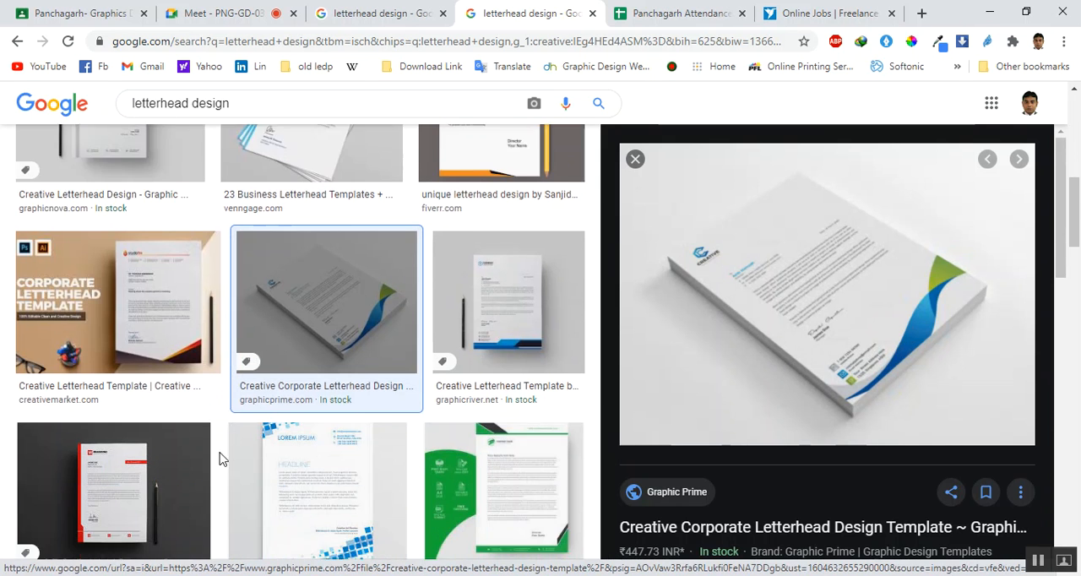
pyautogui.click(136, 409)
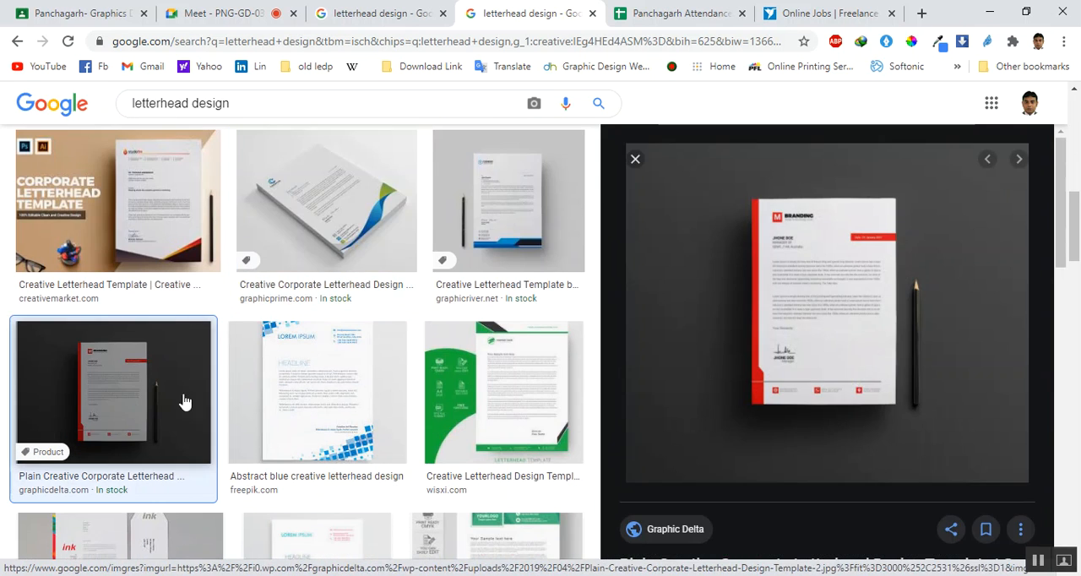
pyautogui.scroll(-5, 479, 369)
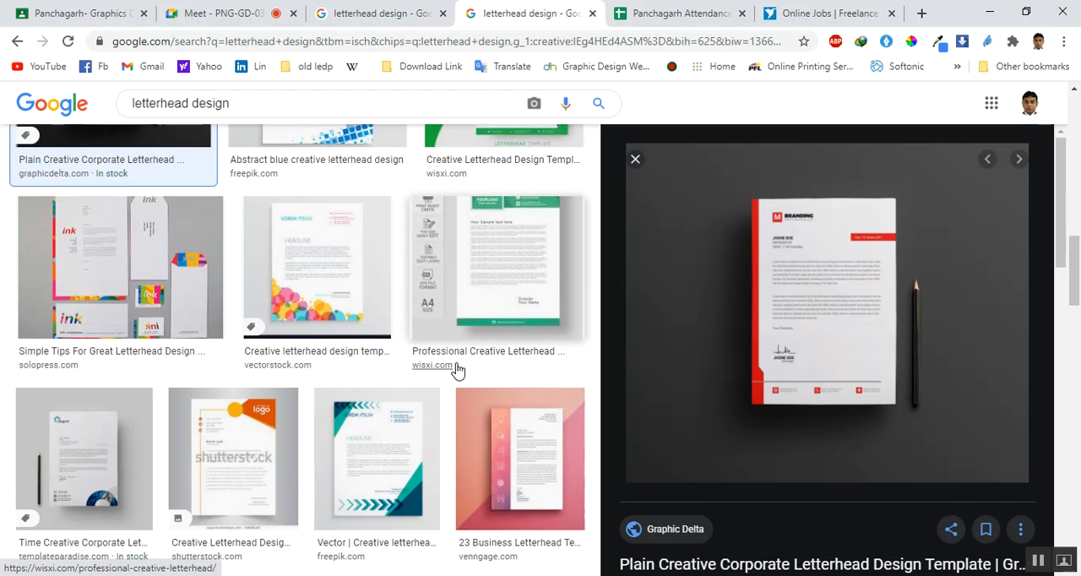
pyautogui.click(406, 381)
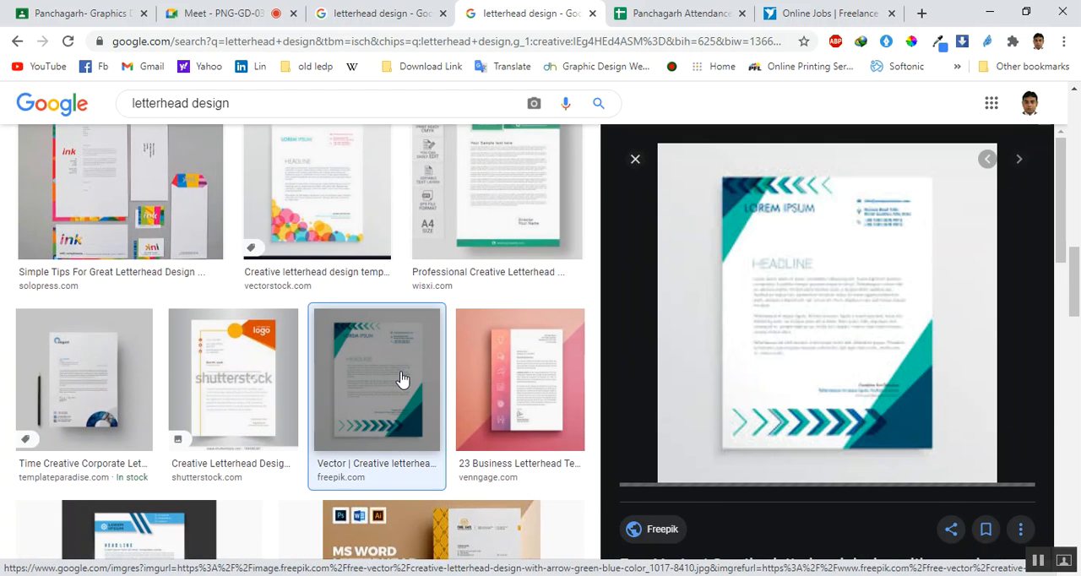
# Preview the Word letterhead template from creativemarket.com and the blue letterhead from fiverr.com, and browse the results below them
pyautogui.scroll(-3, 261, 403)
pyautogui.click(327, 396)
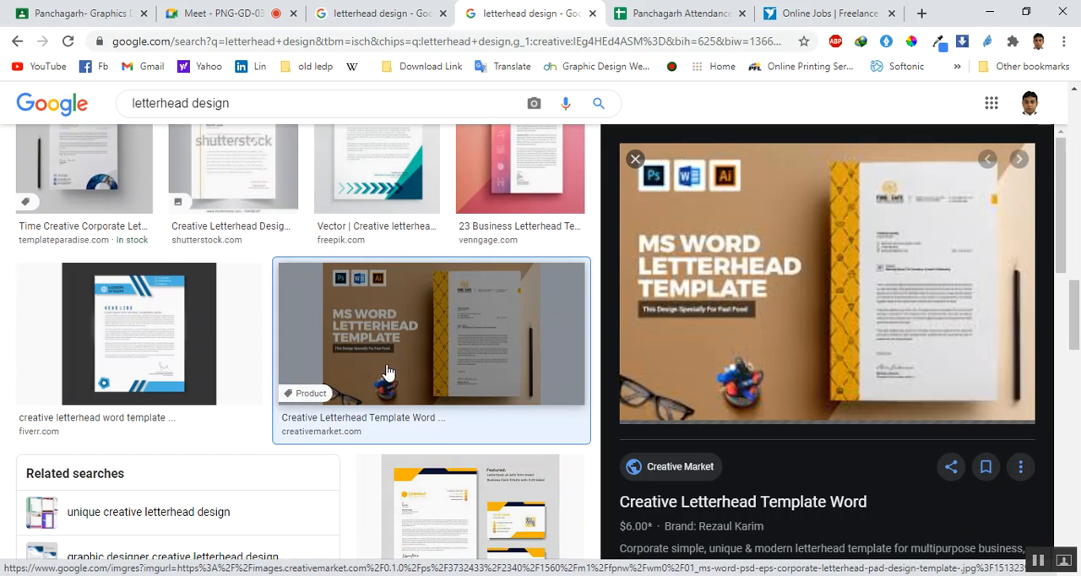
pyautogui.click(95, 326)
pyautogui.scroll(-2, 188, 345)
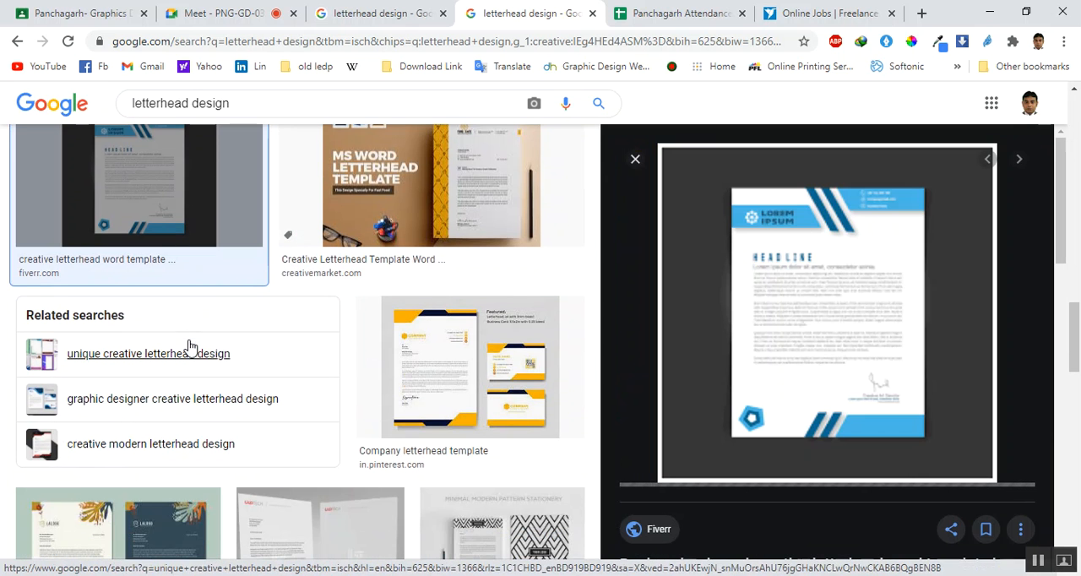
pyautogui.scroll(2, 189, 344)
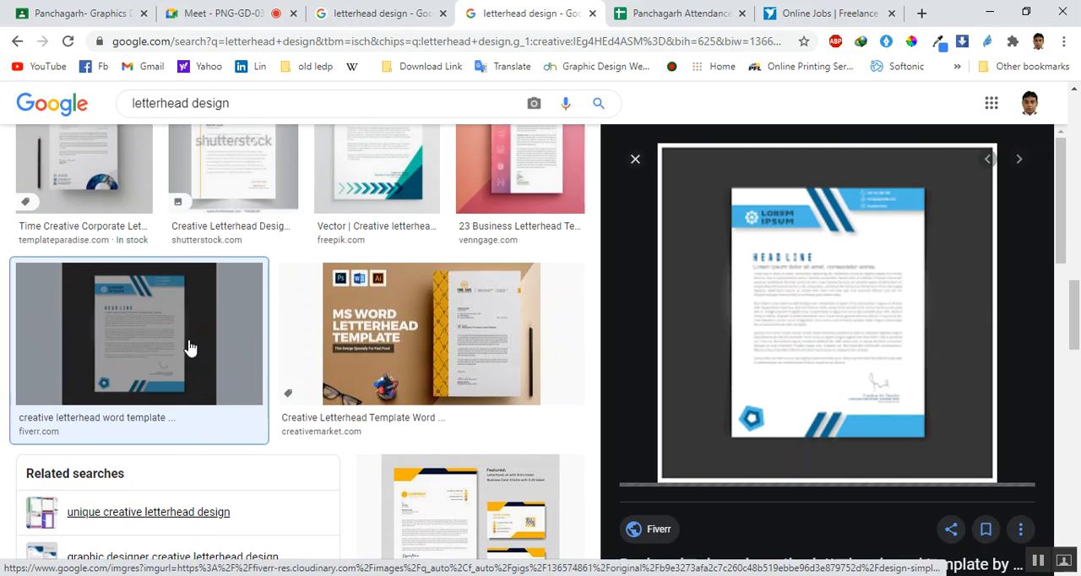
pyautogui.click(433, 342)
pyautogui.scroll(-6, 432, 334)
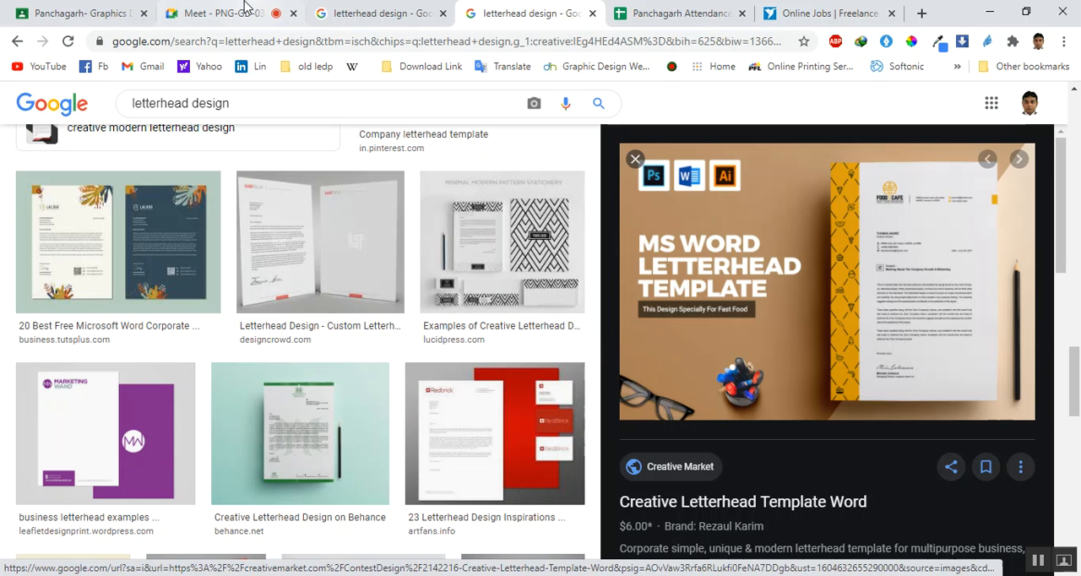
# Admit the waiting student to the Google Meet class and set their 05 Nov attendance to Present in the GD-03 sheet
pyautogui.click(218, 10)
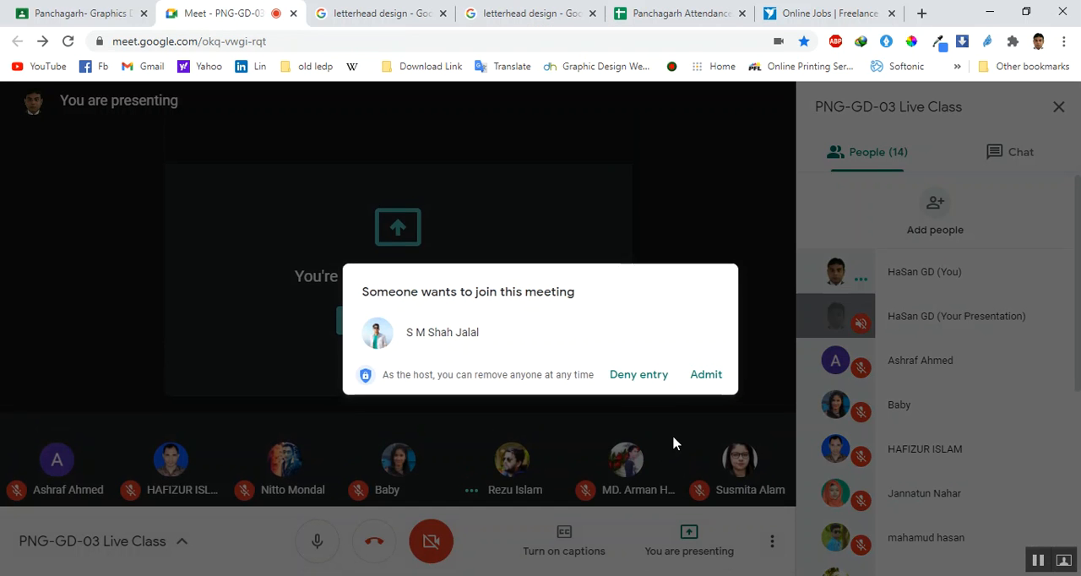
pyautogui.click(704, 376)
pyautogui.click(657, 10)
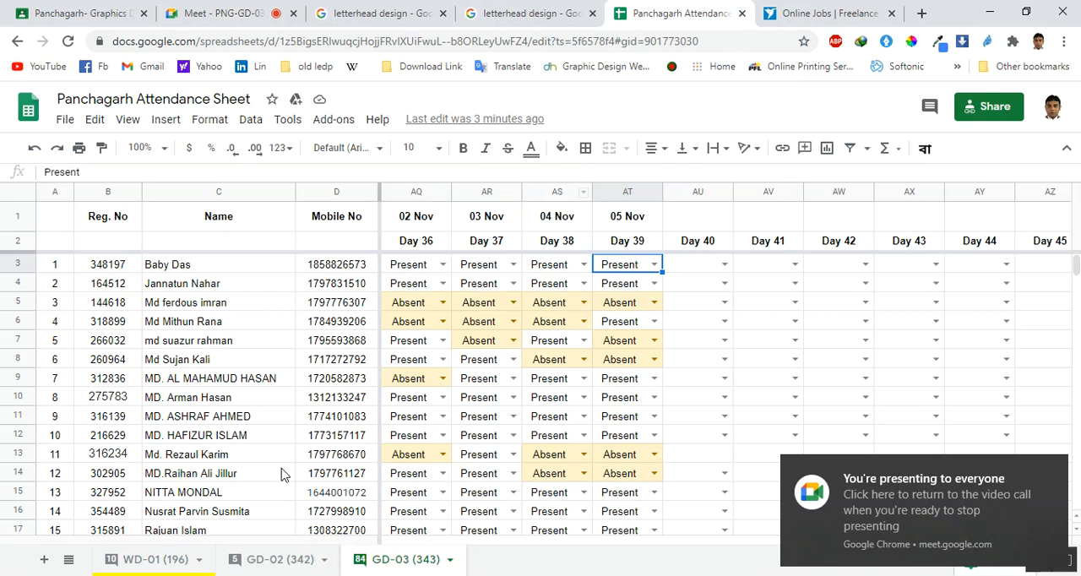
pyautogui.scroll(-2, 442, 499)
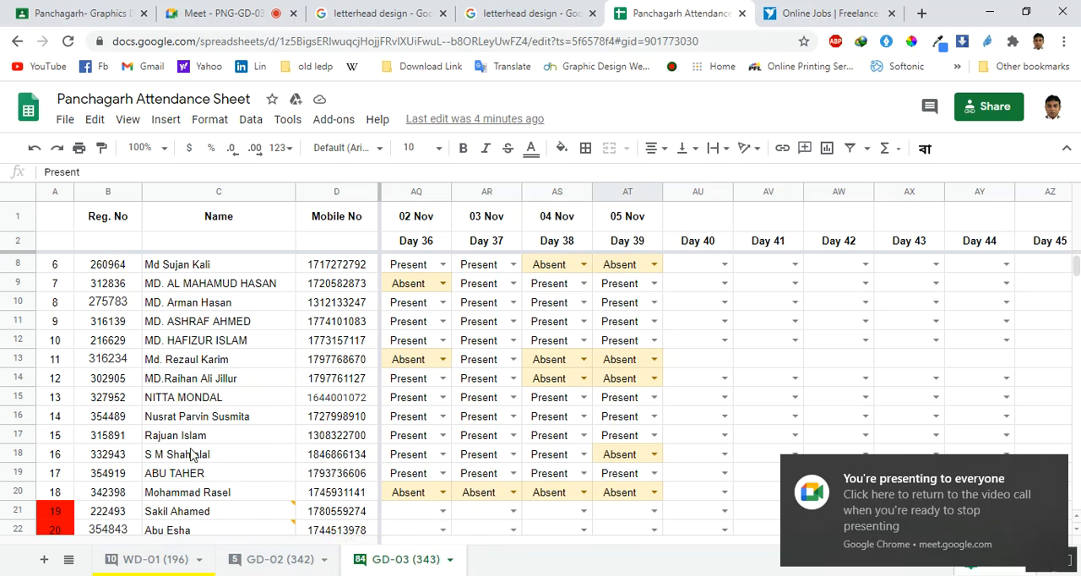
pyautogui.click(654, 454)
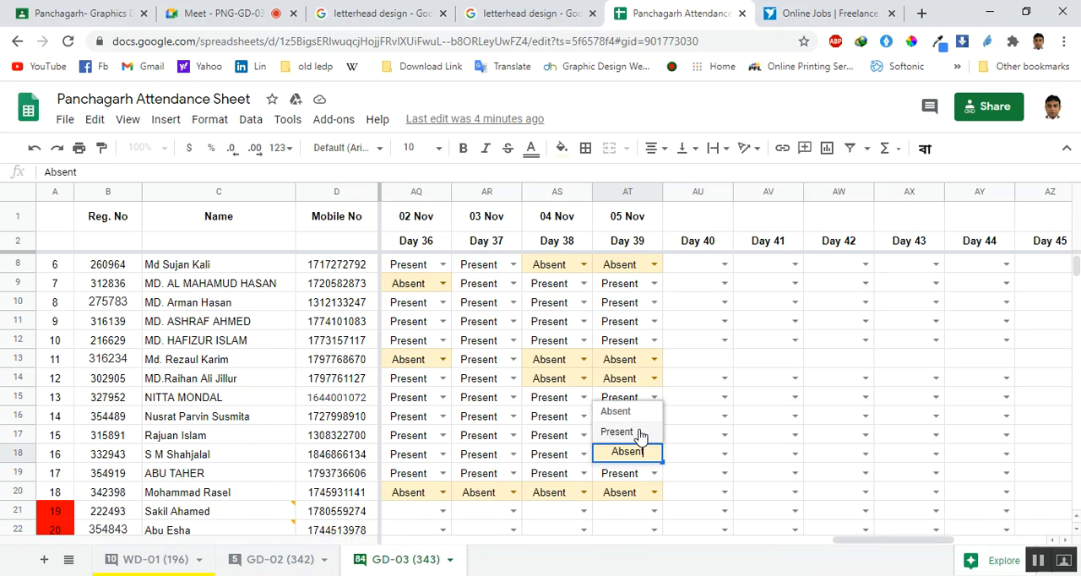
pyautogui.click(639, 433)
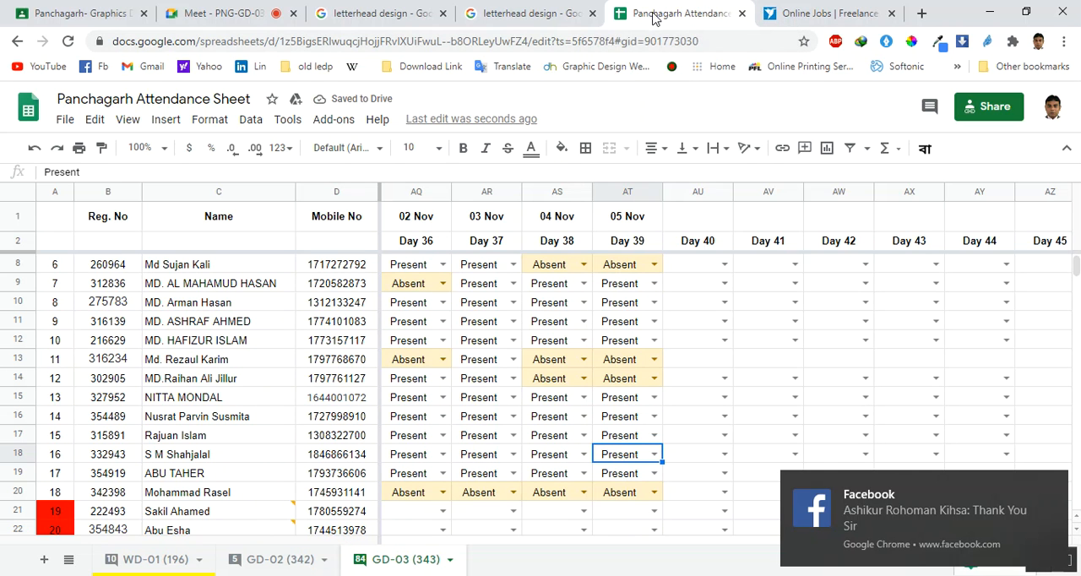
# Look at the Freelancer contest listings and return to the unfiltered letterhead design image results
pyautogui.click(825, 10)
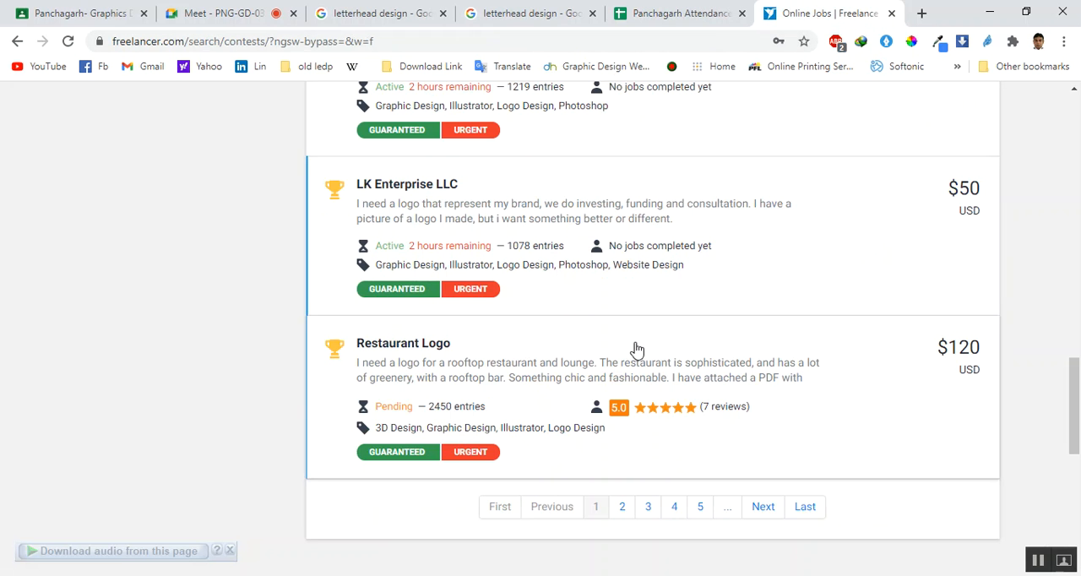
pyautogui.click(493, 9)
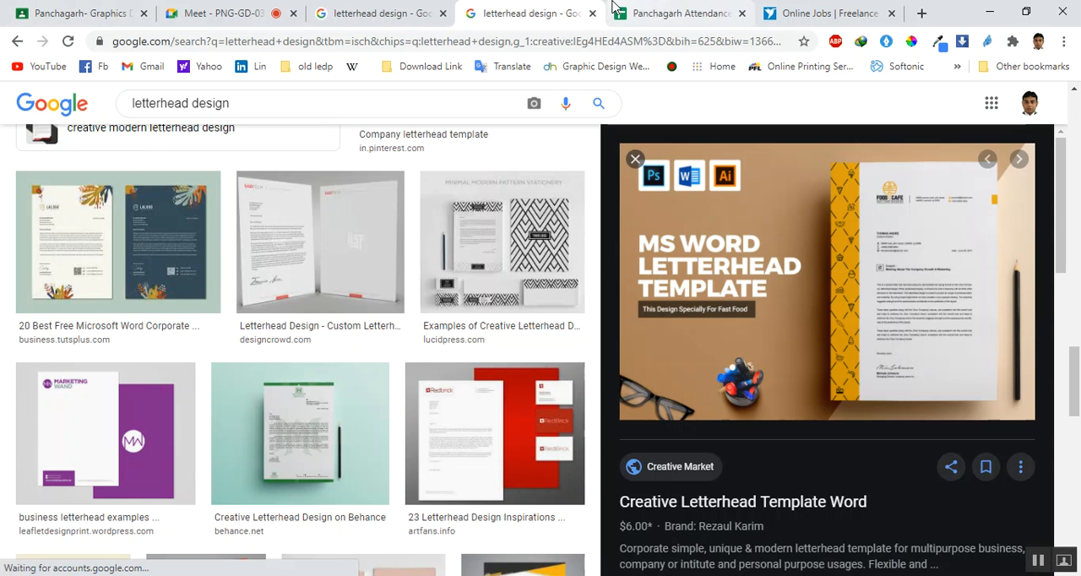
pyautogui.click(400, 10)
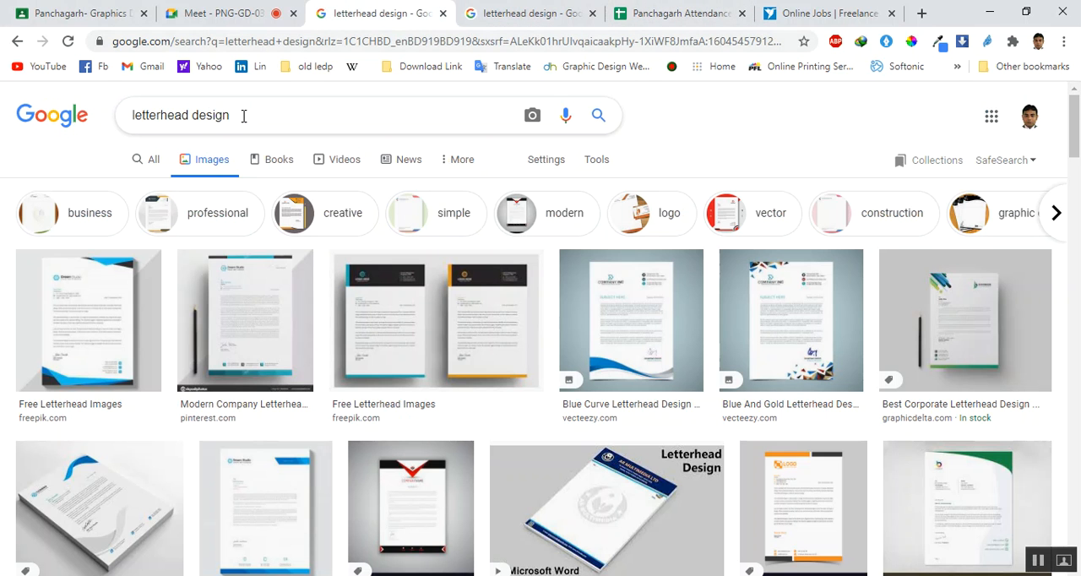
# Search Google for "letterhead size" and examine the standard dimensions given in the web results
pyautogui.click(194, 115)
pyautogui.moveTo(192, 114); pyautogui.dragTo(235, 115)
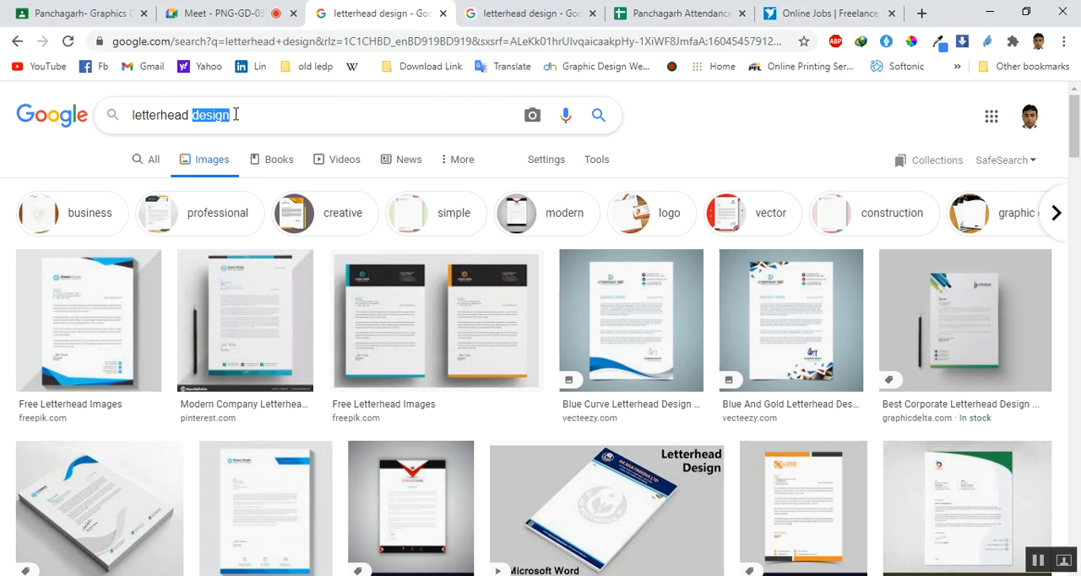
pyautogui.write('s')
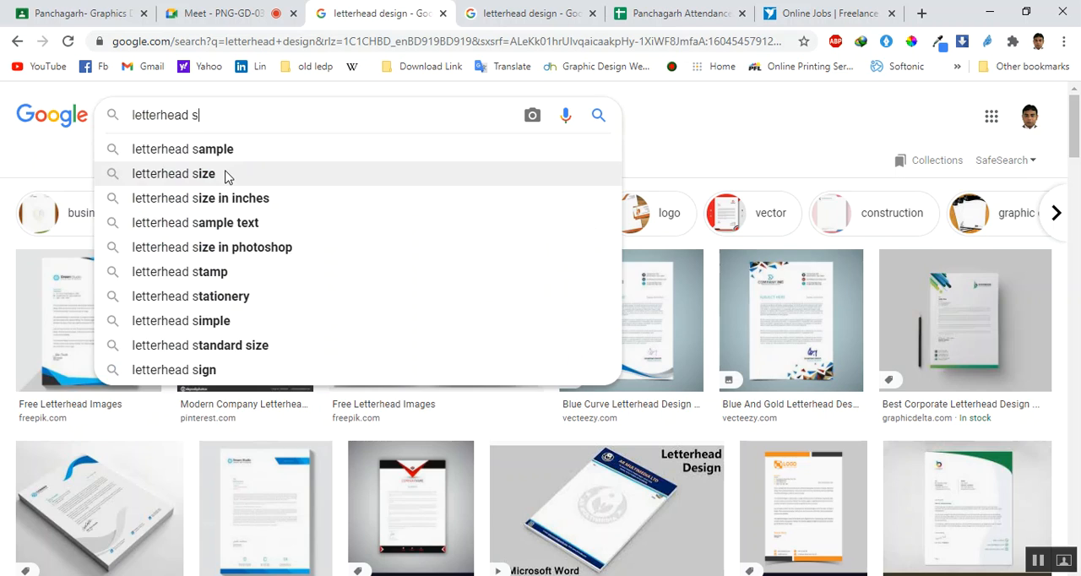
pyautogui.click(226, 174)
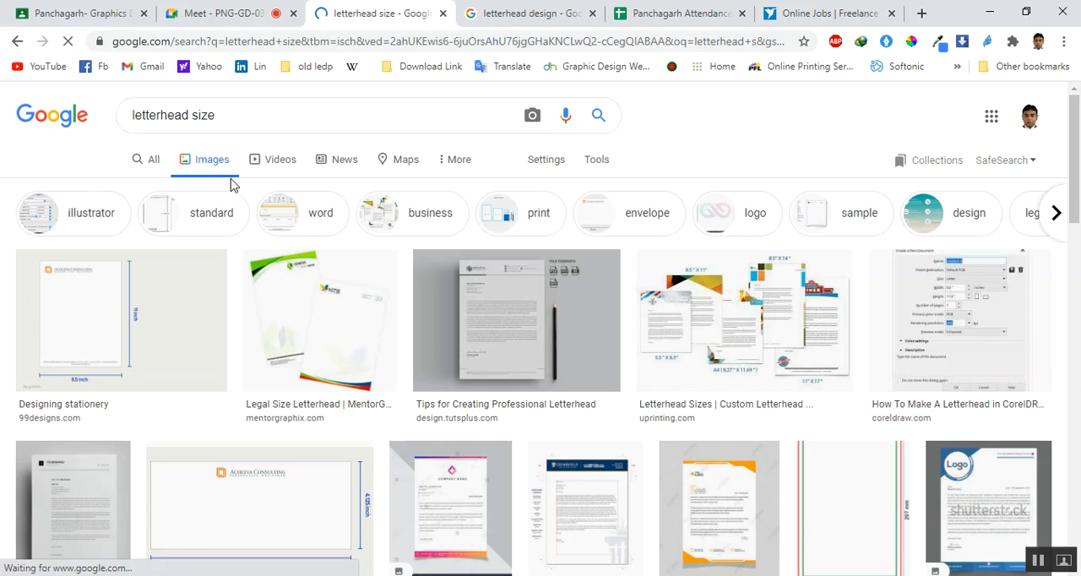
pyautogui.click(156, 166)
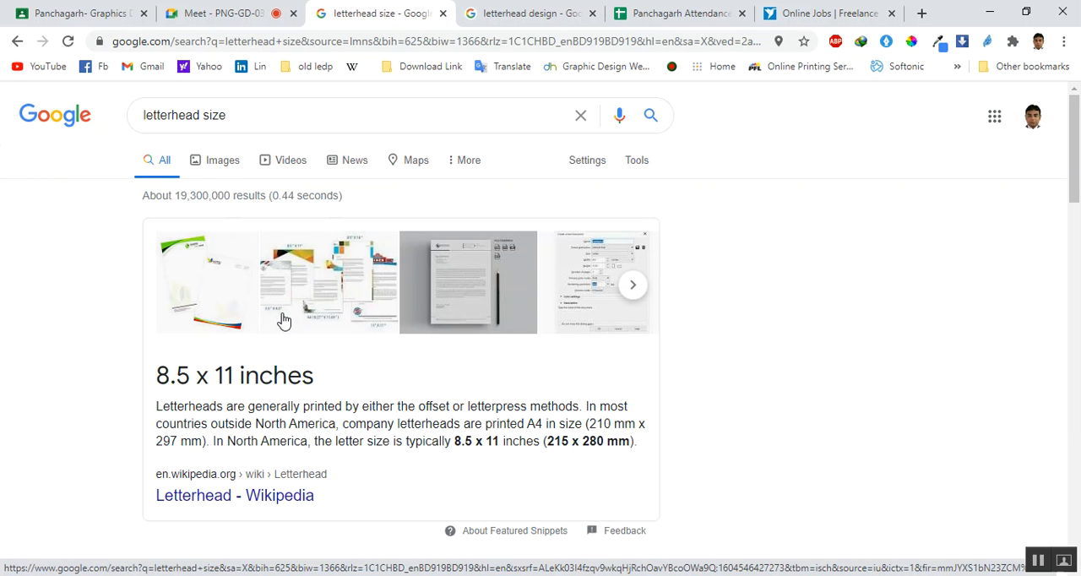
pyautogui.scroll(-2, 326, 355)
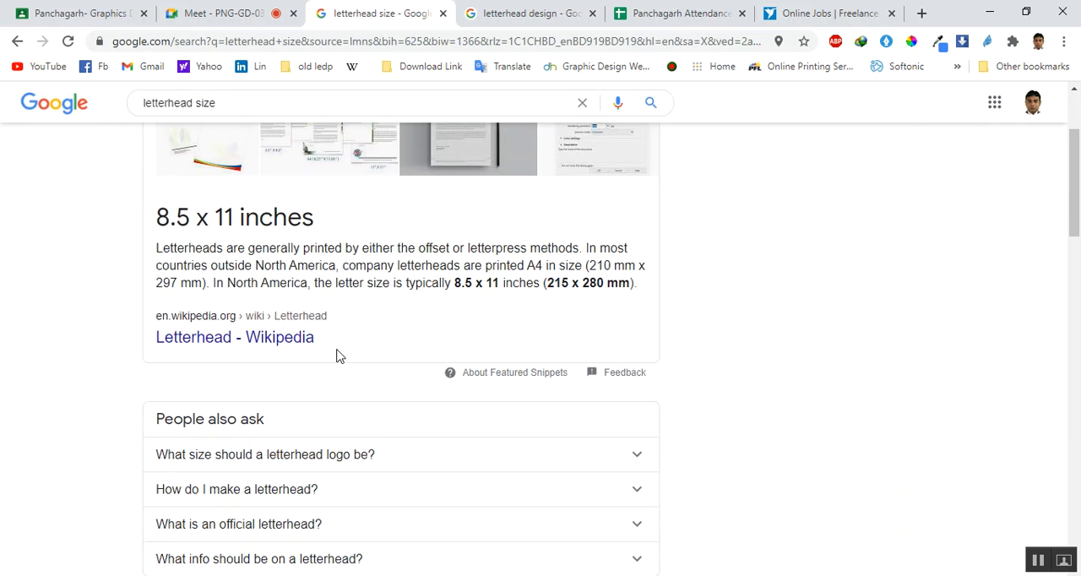
pyautogui.scroll(-3, 334, 351)
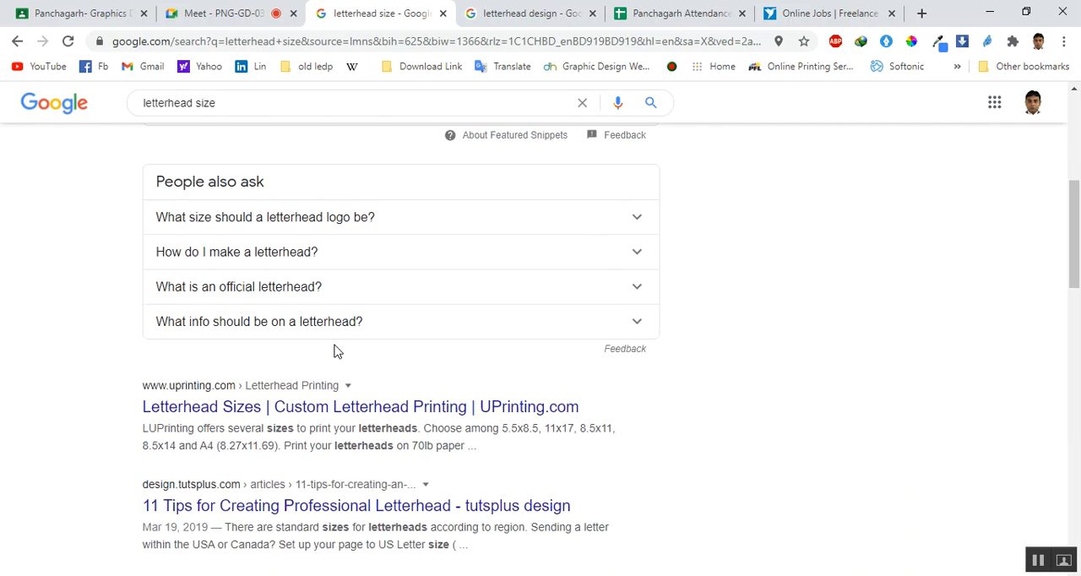
pyautogui.scroll(-4, 334, 351)
pyautogui.scroll(7, 338, 347)
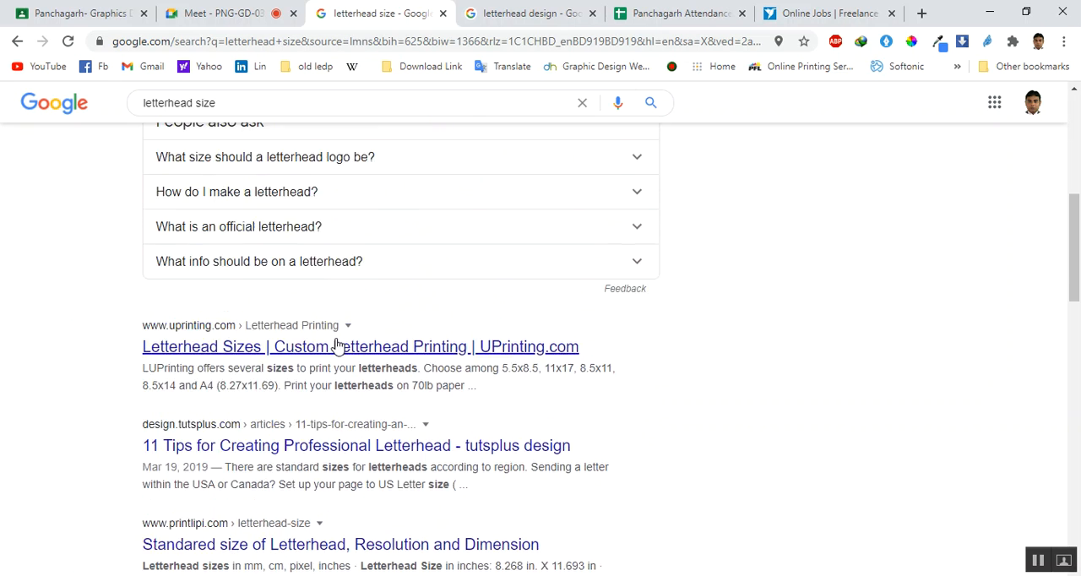
# Switch to Illustrator, start placing a file into the blank document, and go to the Desktop folder
pyautogui.click(283, 575)
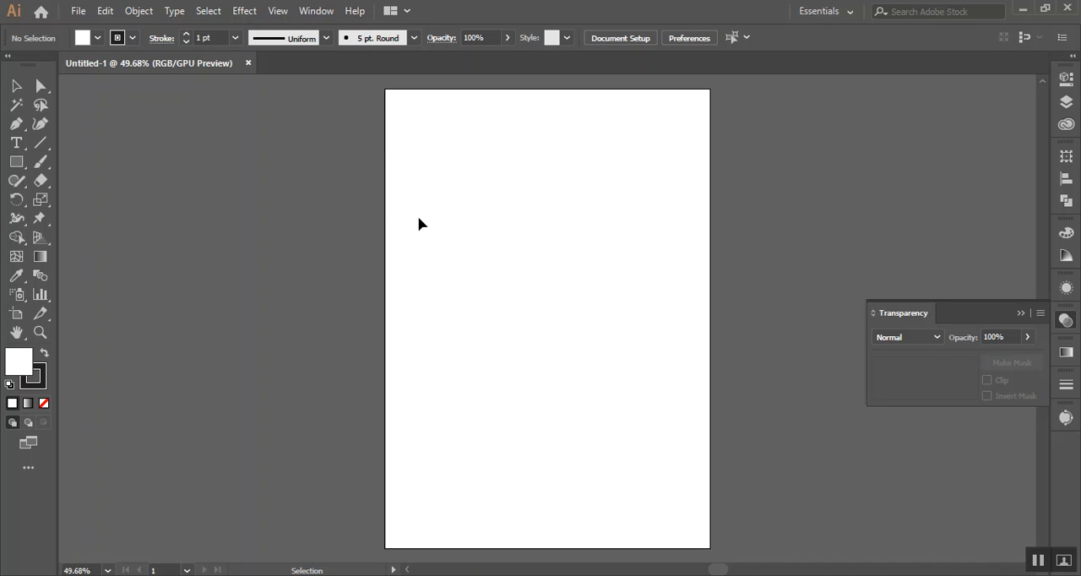
pyautogui.scroll(1, 304, 221)
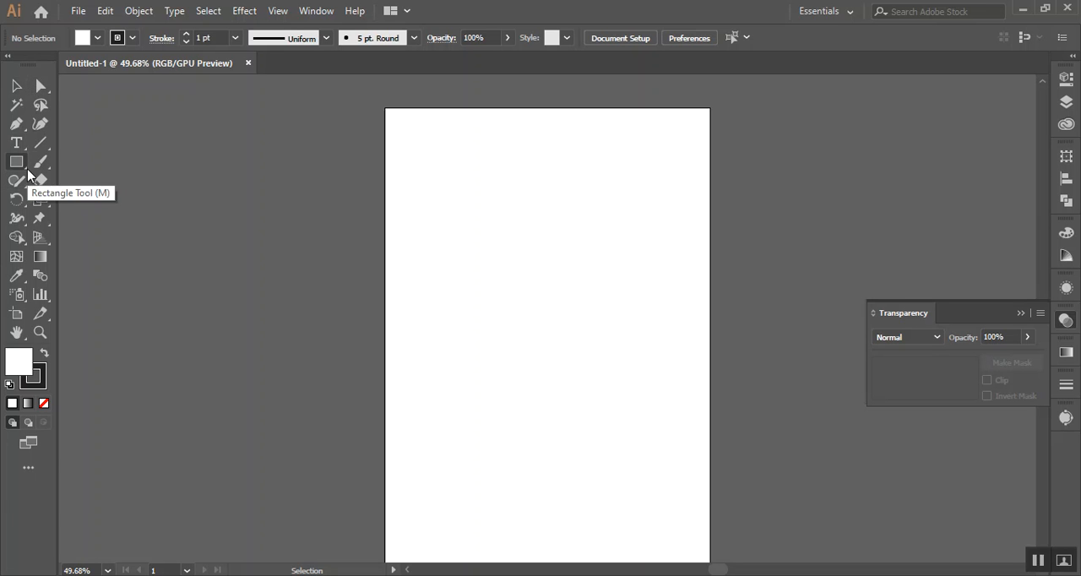
pyautogui.click(77, 10)
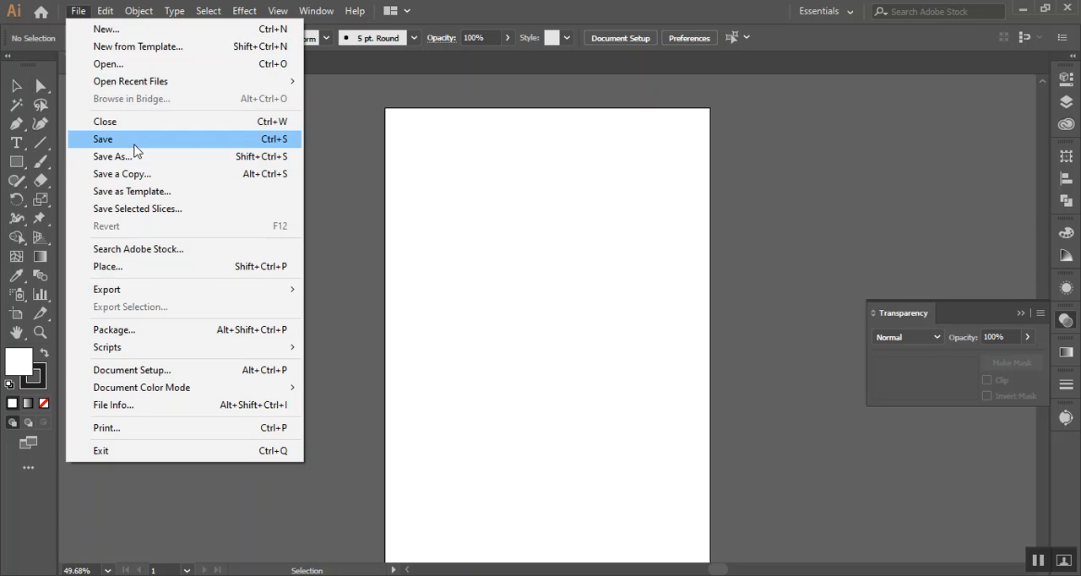
pyautogui.click(185, 270)
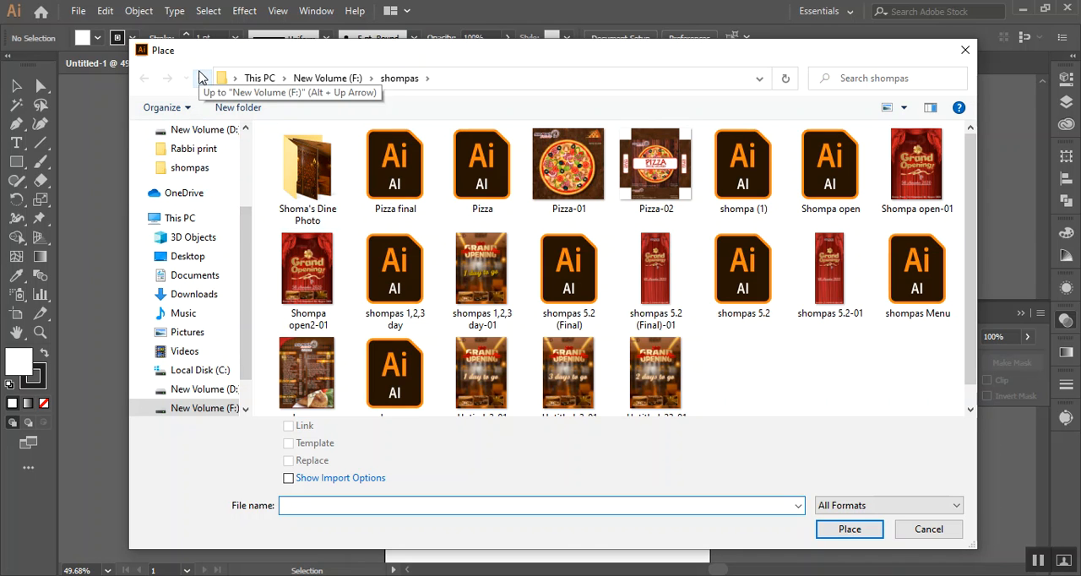
pyautogui.click(200, 77)
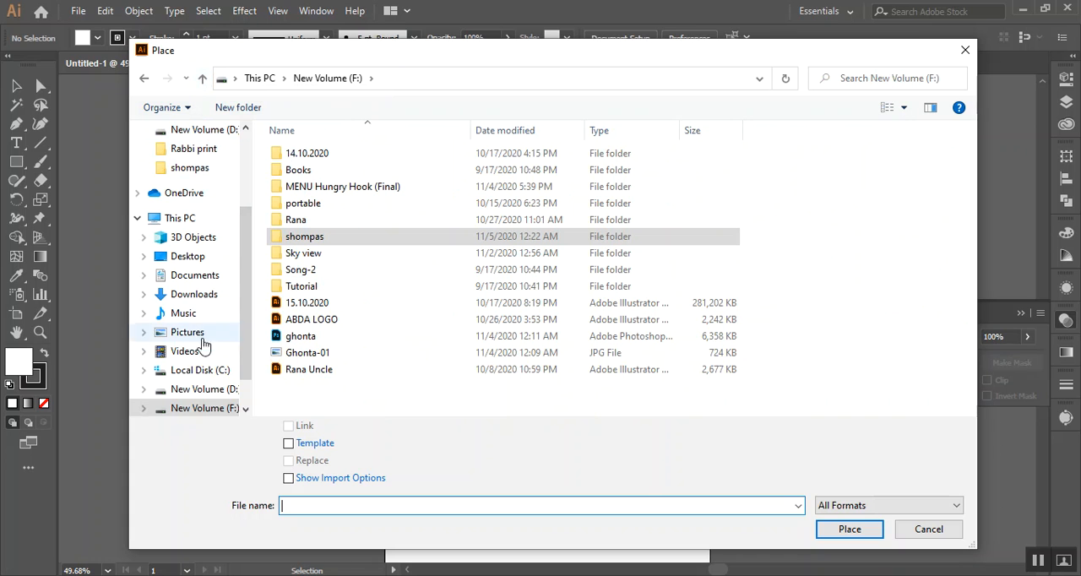
pyautogui.click(187, 256)
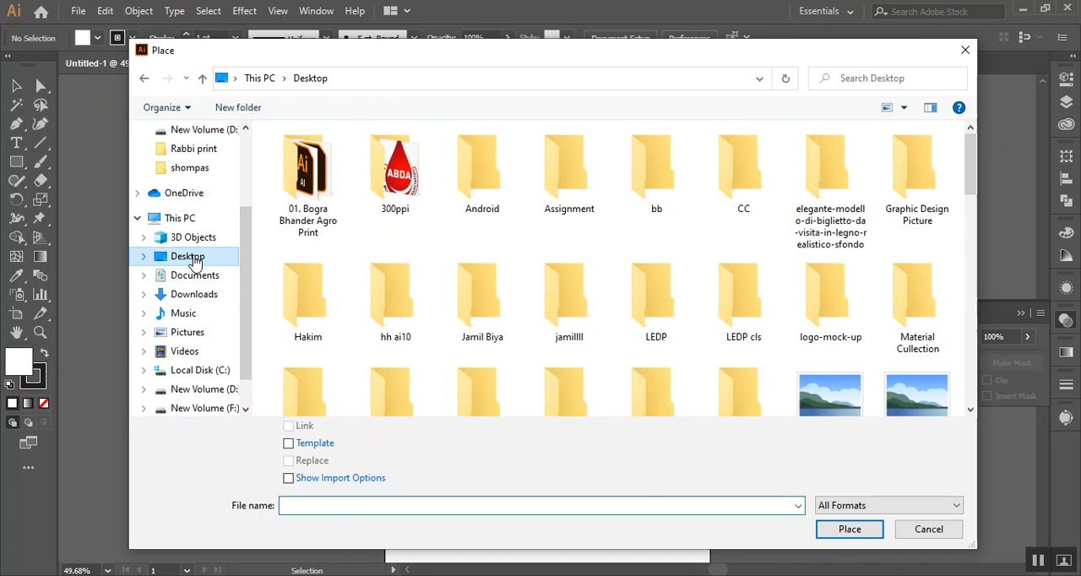
# Check the Desktop subfolders for the one that holds the image to place
pyautogui.click(733, 169)
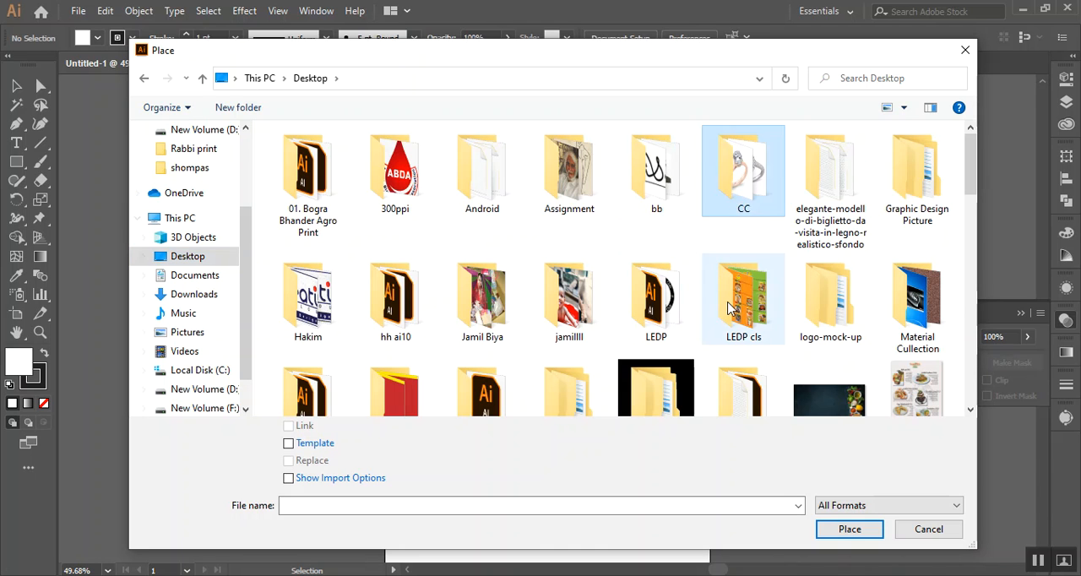
pyautogui.click(729, 309)
pyautogui.click(651, 303)
pyautogui.click(581, 307)
pyautogui.click(498, 307)
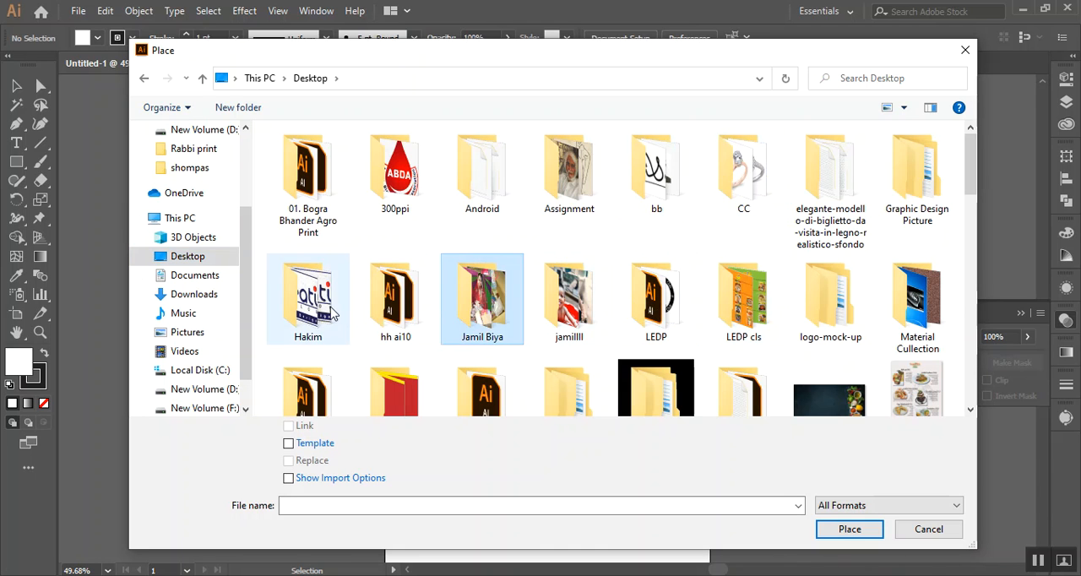
pyautogui.doubleClick(309, 304)
pyautogui.click(203, 79)
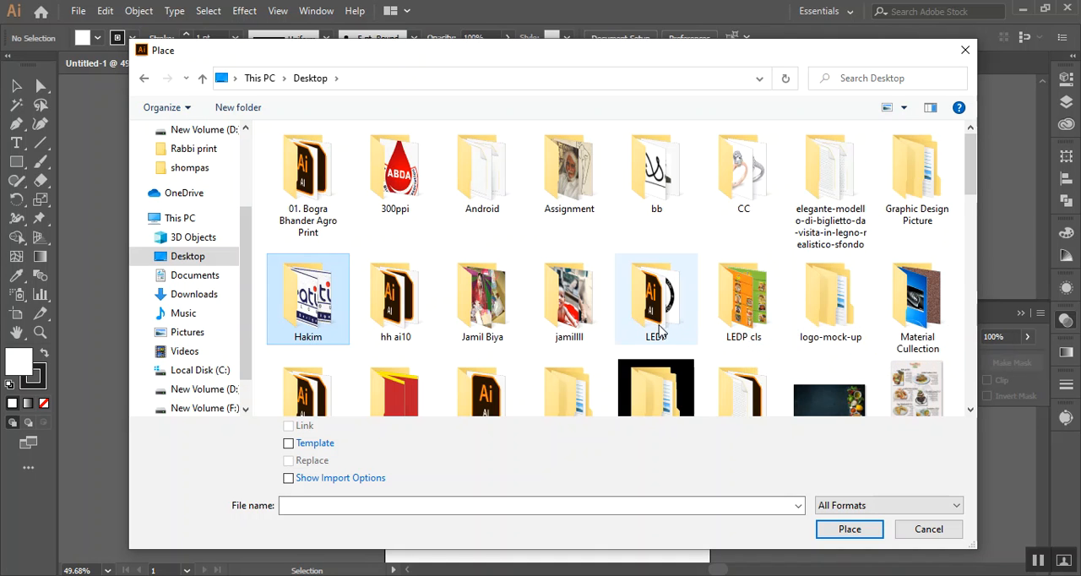
# Look through the LEDP cls folder and its THA subfolder for a file to place, and return to the Desktop folder
pyautogui.doubleClick(754, 297)
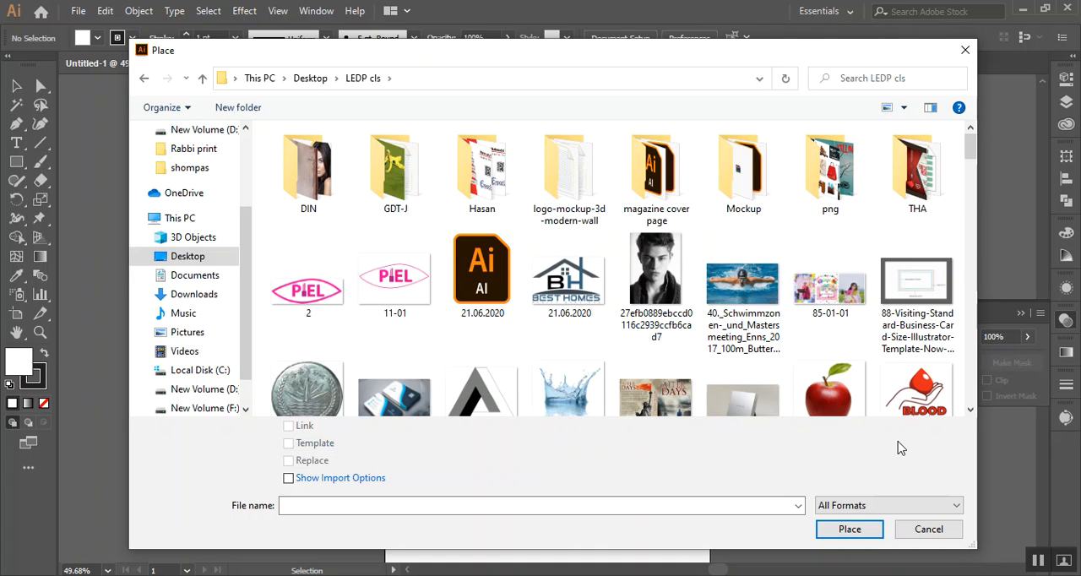
pyautogui.moveTo(972, 161); pyautogui.dragTo(966, 302)
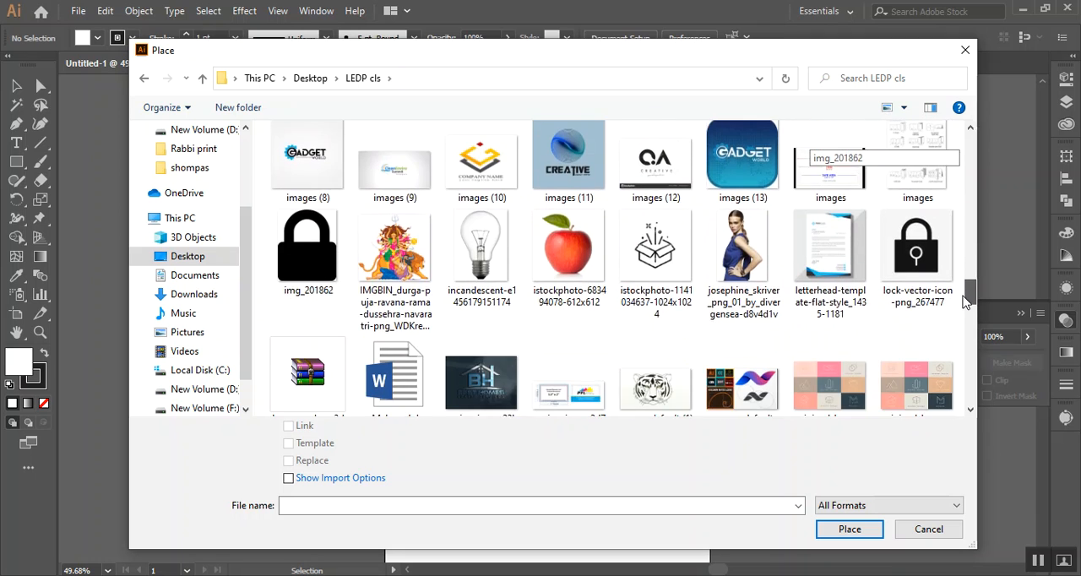
pyautogui.moveTo(958, 340); pyautogui.dragTo(945, 386)
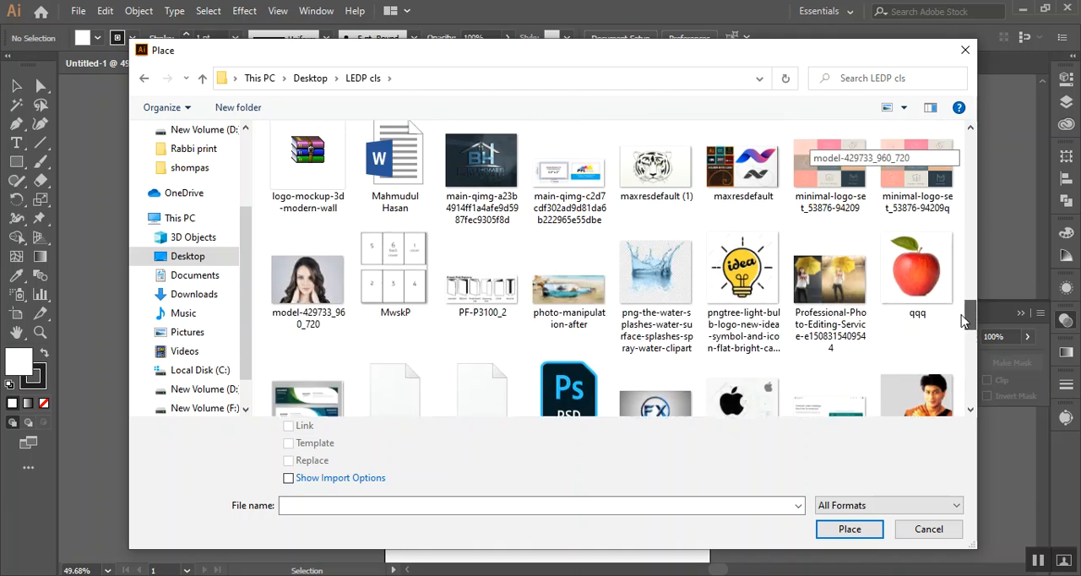
pyautogui.moveTo(965, 310); pyautogui.dragTo(943, 148)
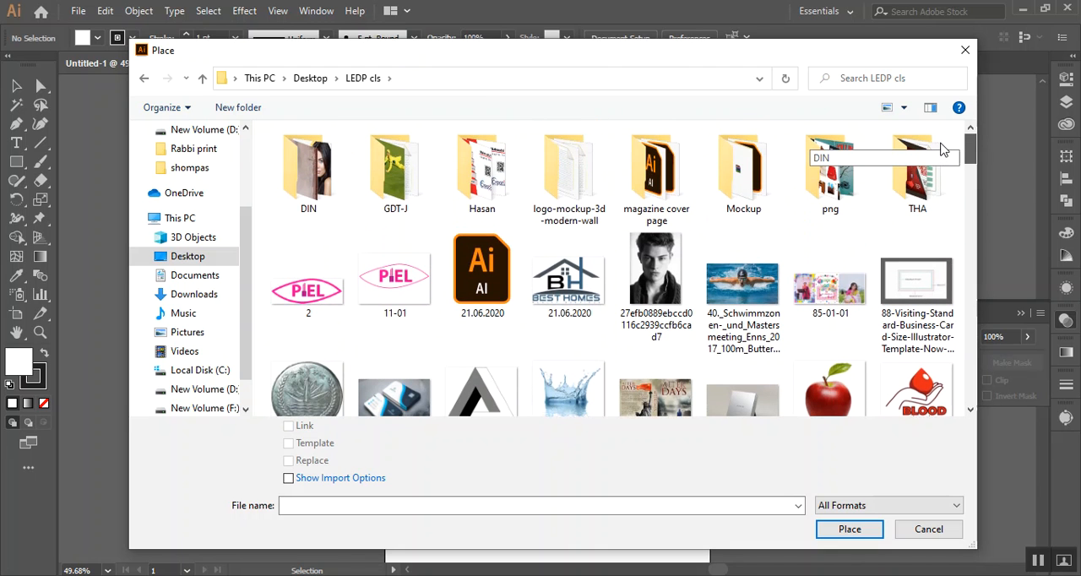
pyautogui.doubleClick(889, 184)
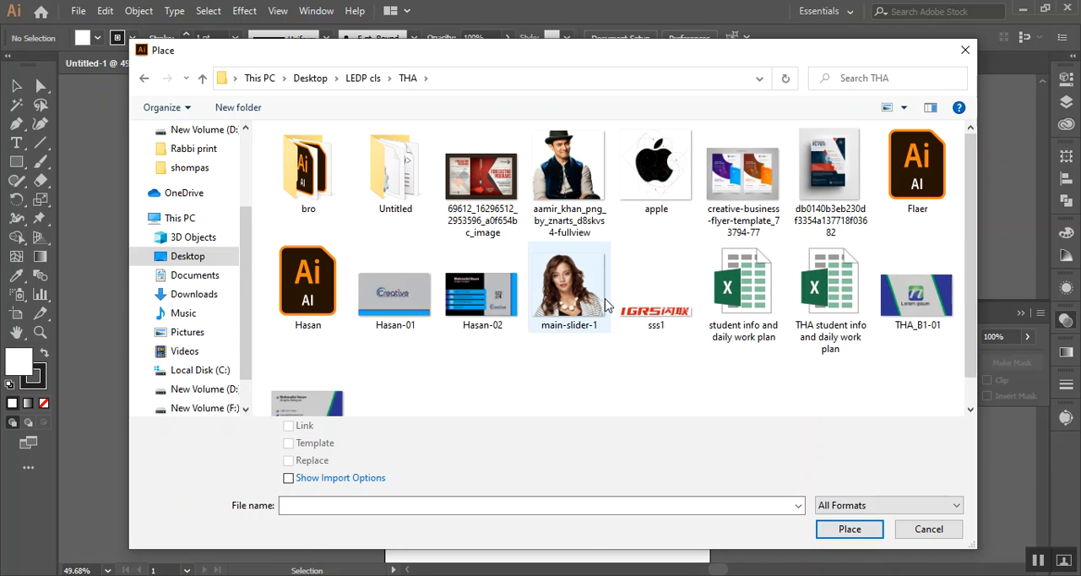
pyautogui.click(318, 184)
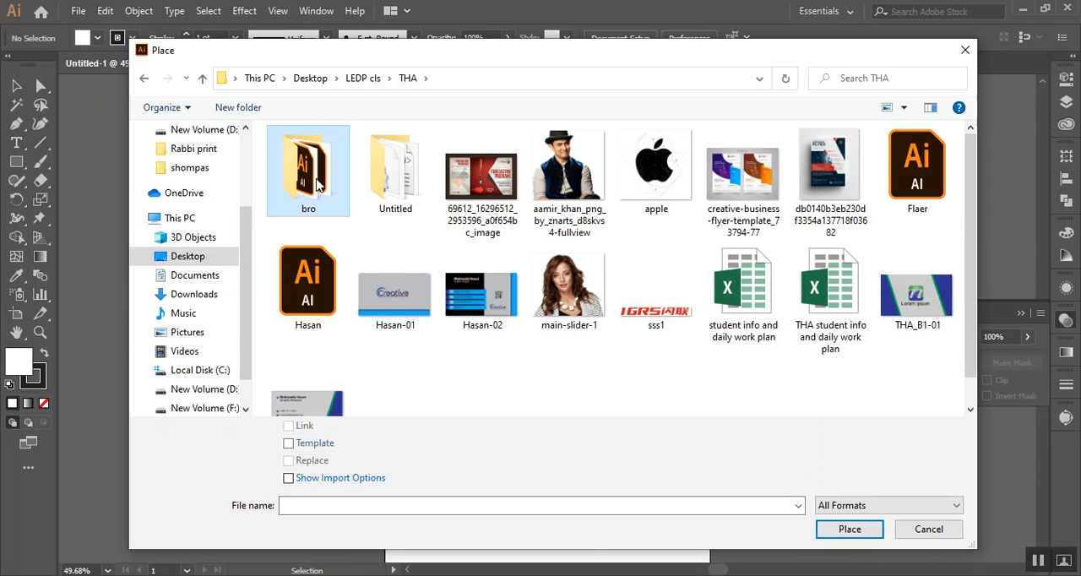
pyautogui.click(311, 288)
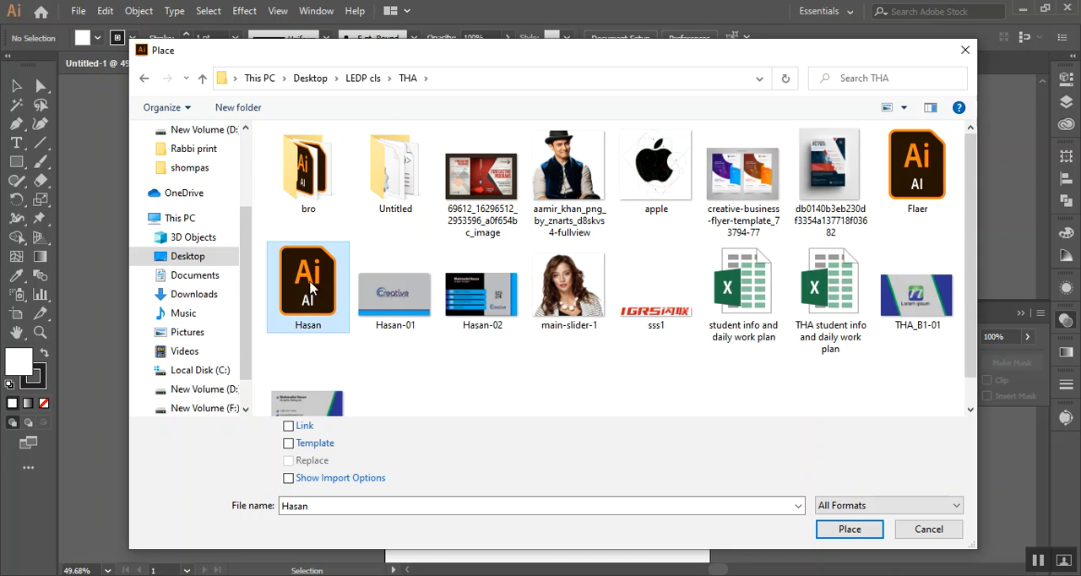
pyautogui.click(202, 78)
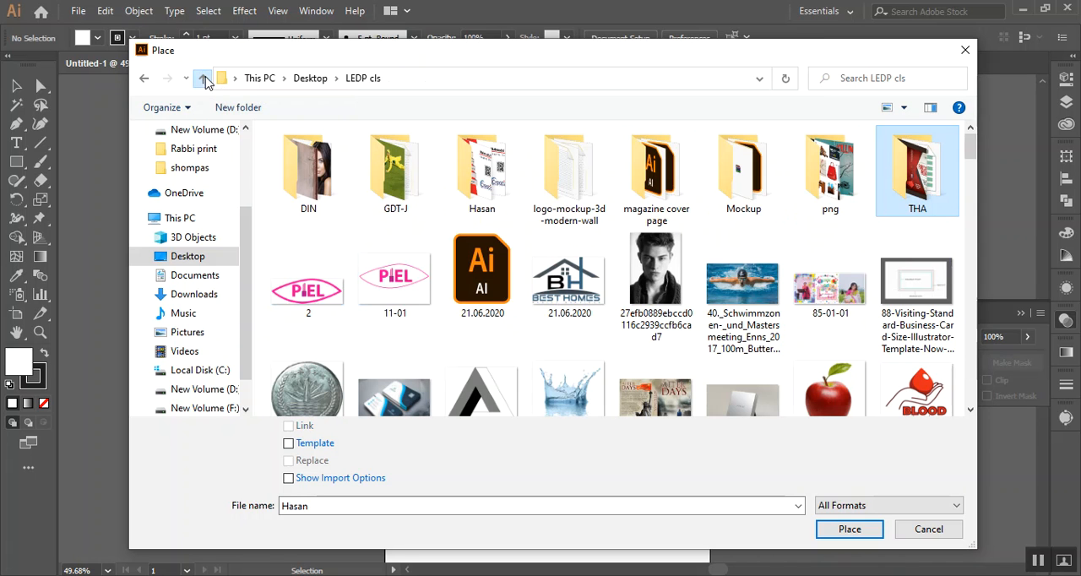
pyautogui.click(384, 182)
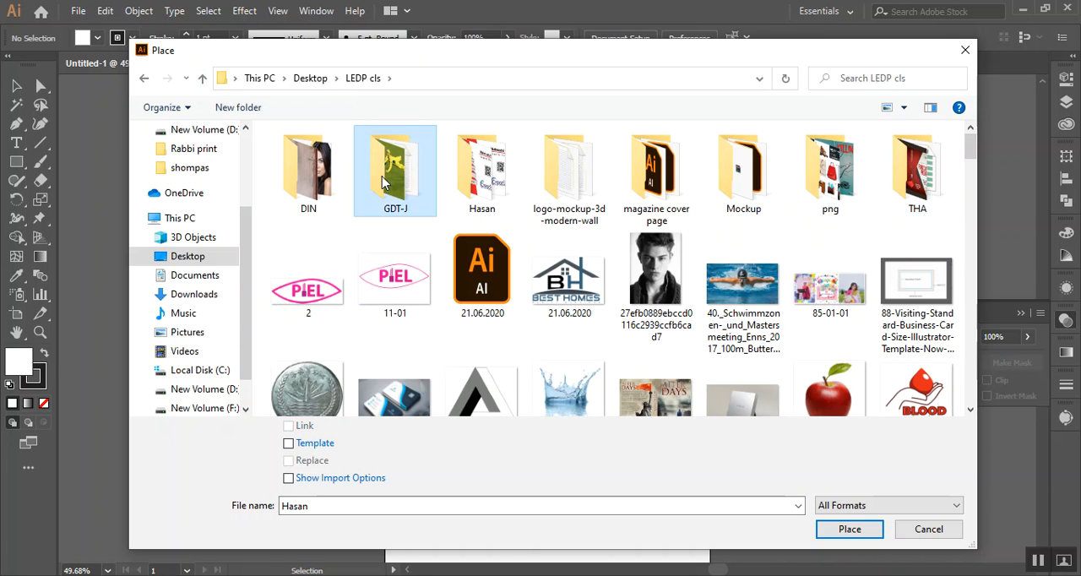
pyautogui.click(483, 280)
pyautogui.click(202, 78)
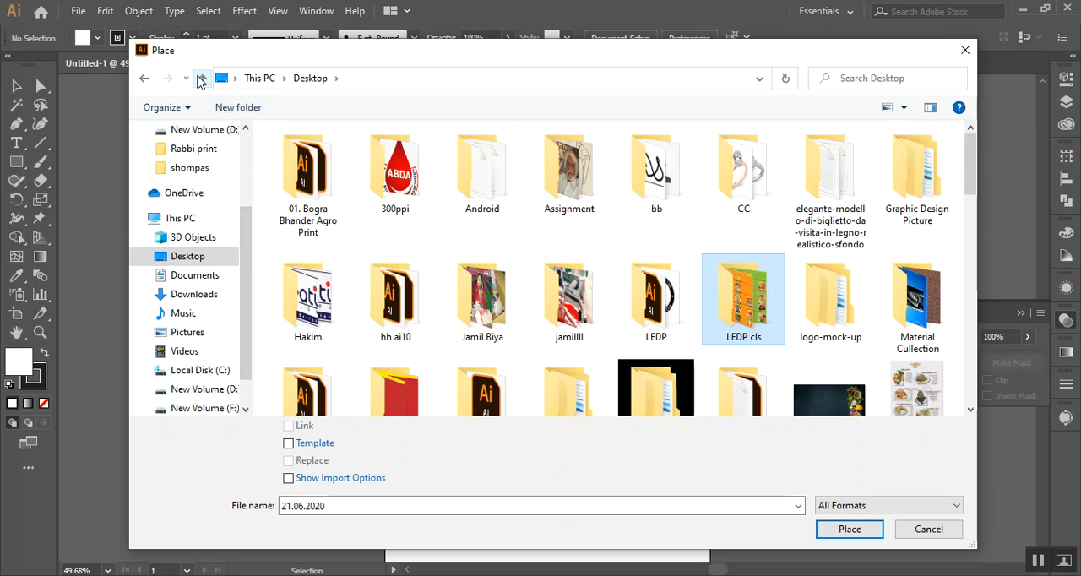
# Place the CC Final Logo Illustrator file from its Desktop folder onto the canvas beside the artboard and deselect it
pyautogui.doubleClick(317, 278)
pyautogui.click(405, 201)
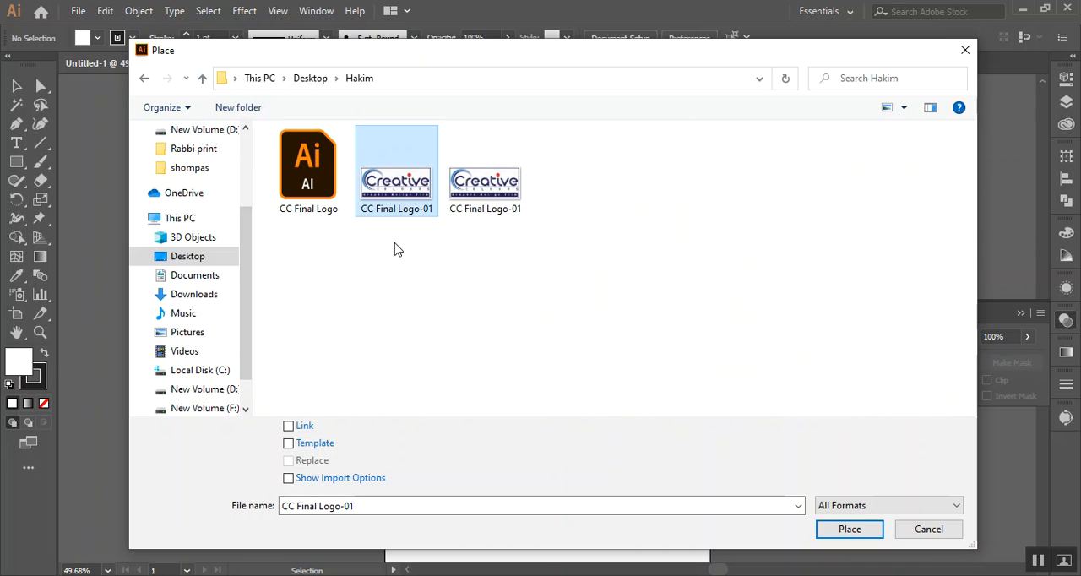
pyautogui.click(312, 181)
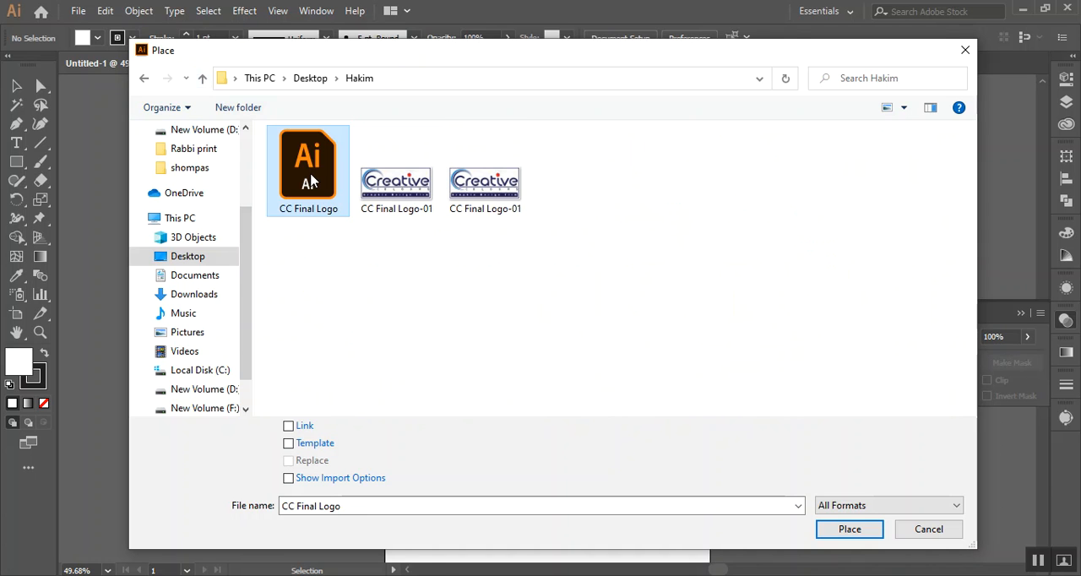
pyautogui.doubleClick(311, 181)
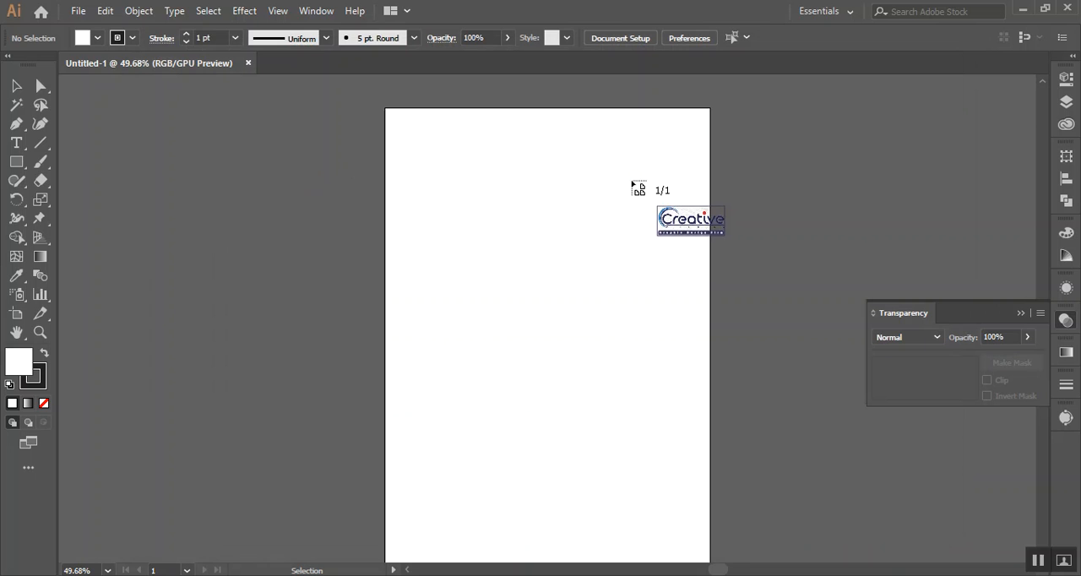
pyautogui.click(831, 134)
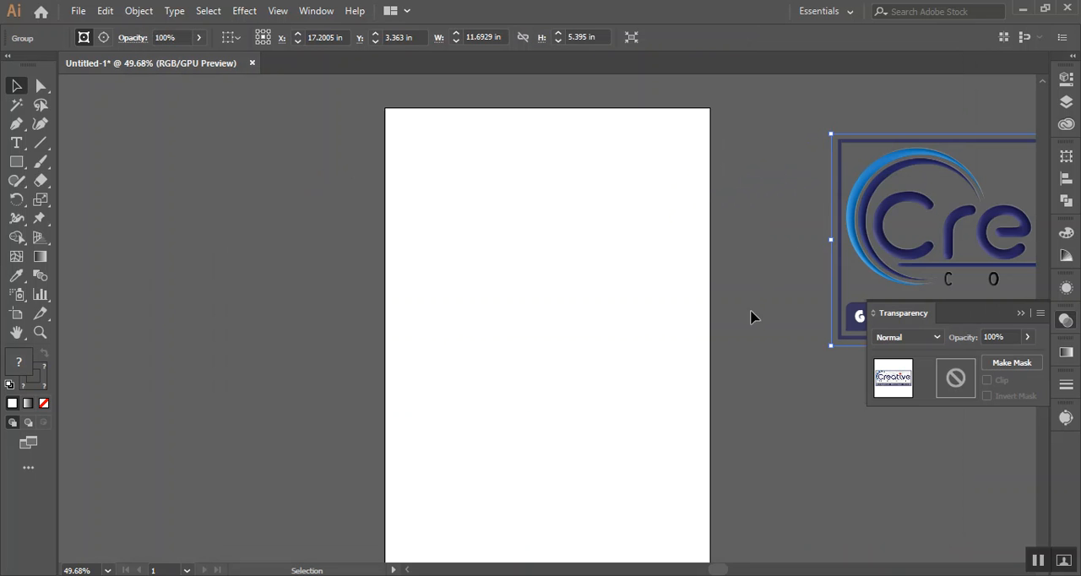
pyautogui.click(760, 242)
pyautogui.click(876, 225)
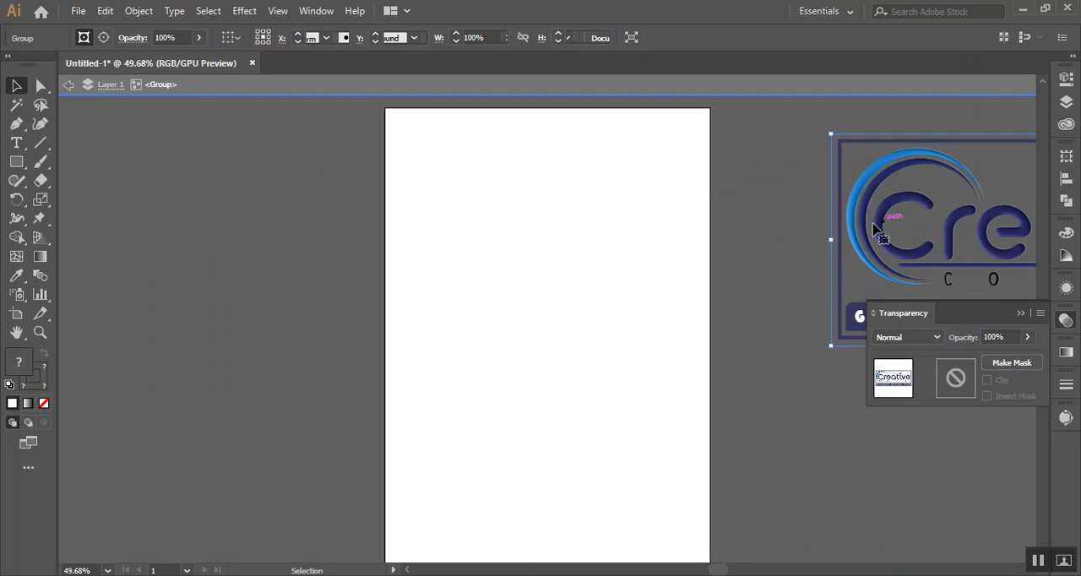
pyautogui.doubleClick(859, 223)
pyautogui.doubleClick(773, 216)
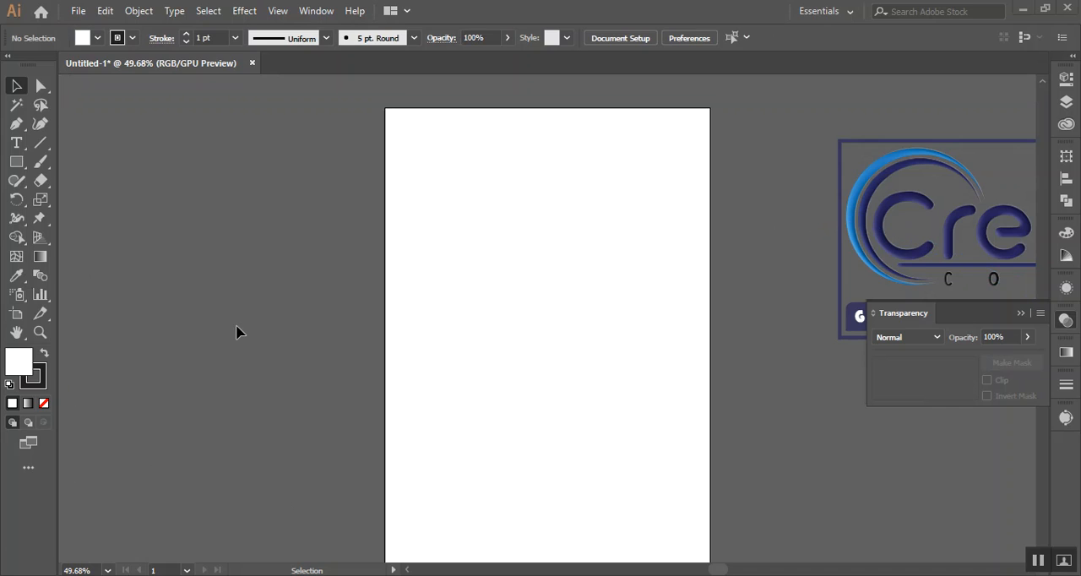
# Switch to File Explorer and open the CC Final Logo Illustrator file from its Desktop folder as a separate document
pyautogui.press('super+e')
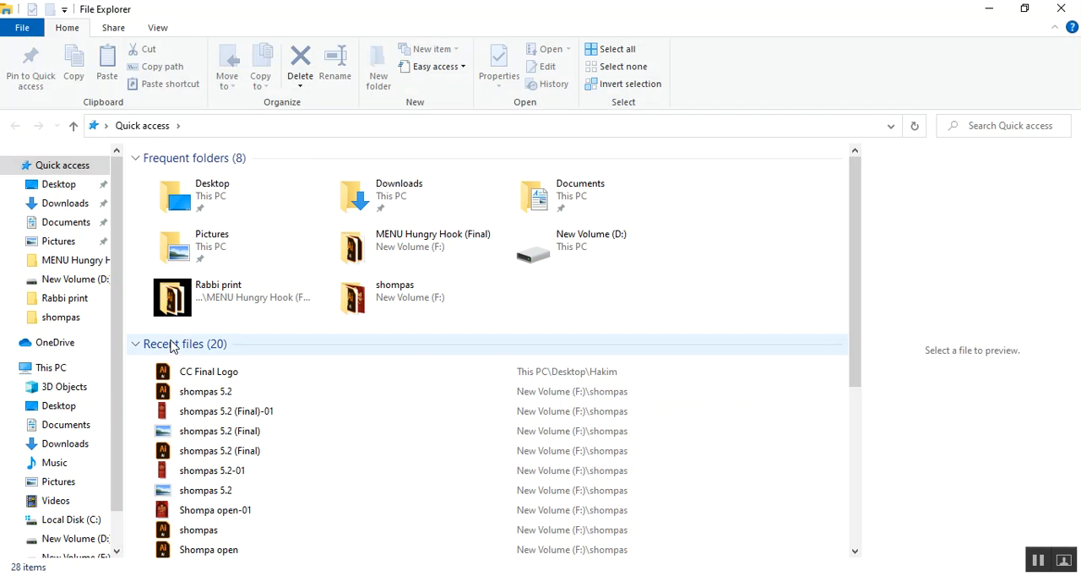
pyautogui.scroll(-1, 48, 403)
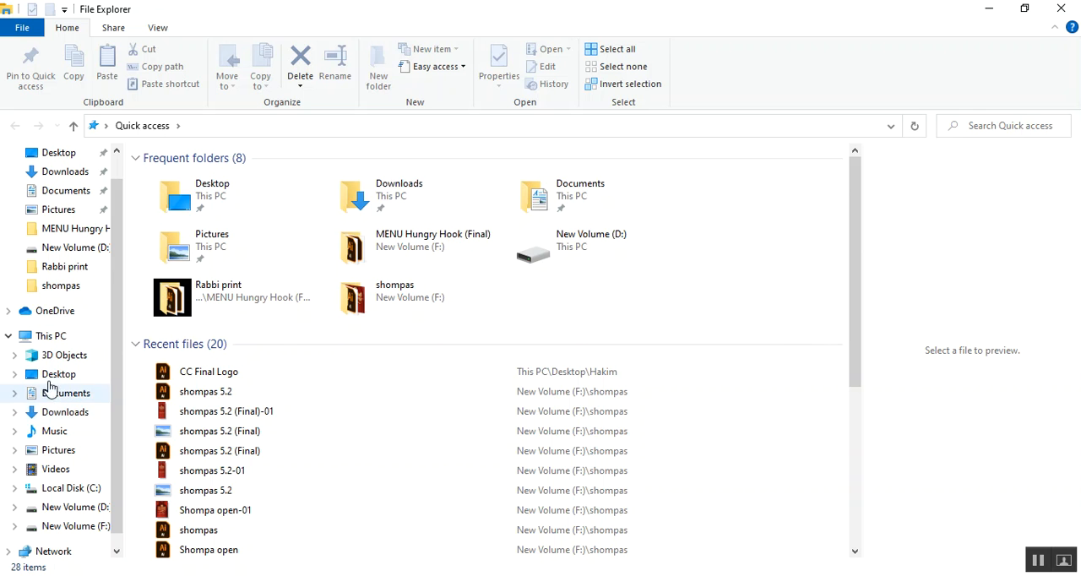
pyautogui.click(55, 378)
pyautogui.doubleClick(207, 321)
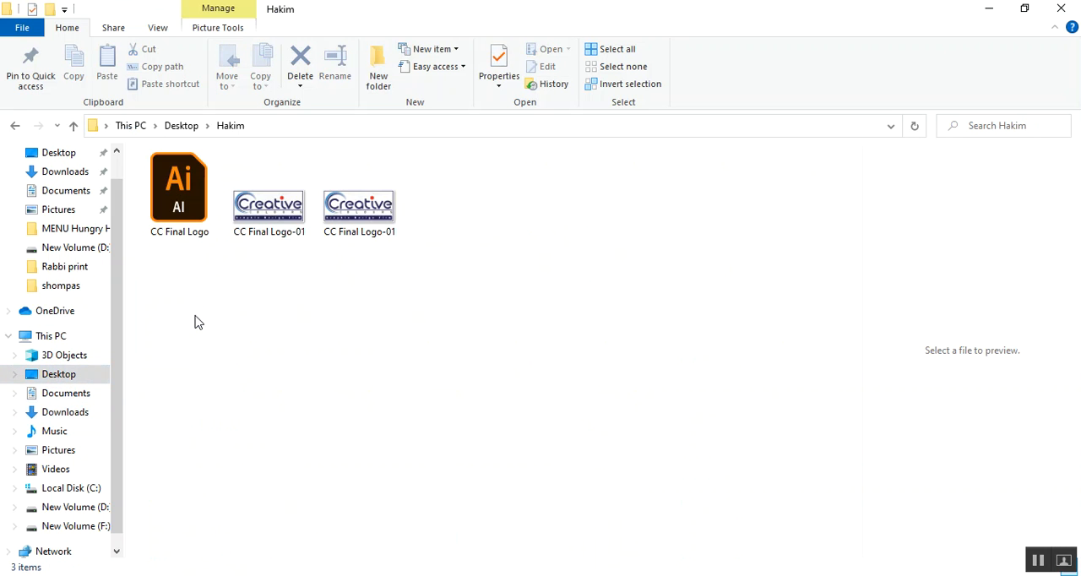
pyautogui.click(155, 213)
pyautogui.doubleClick(155, 213)
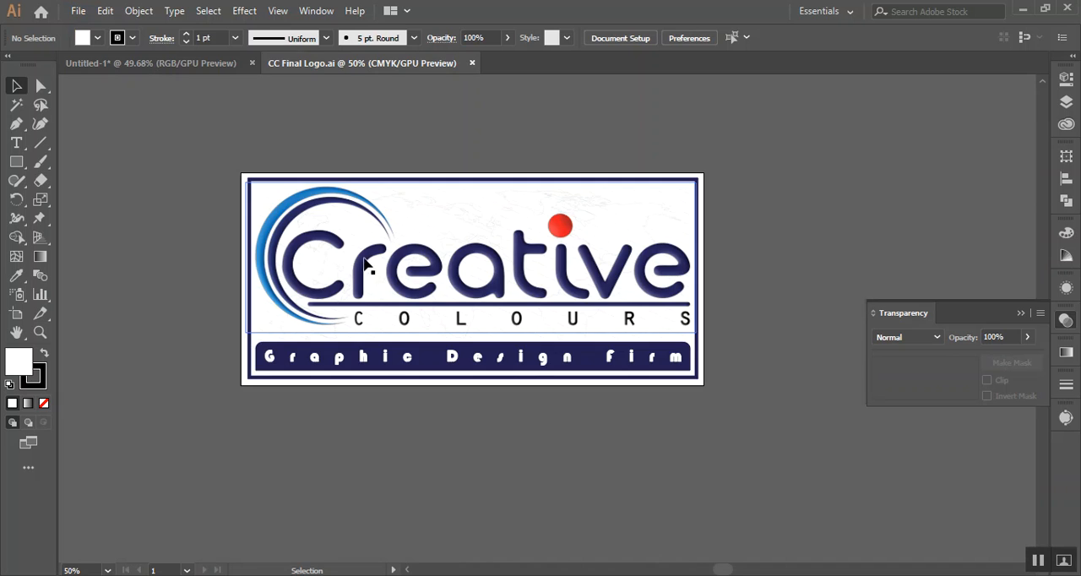
pyautogui.click(394, 284)
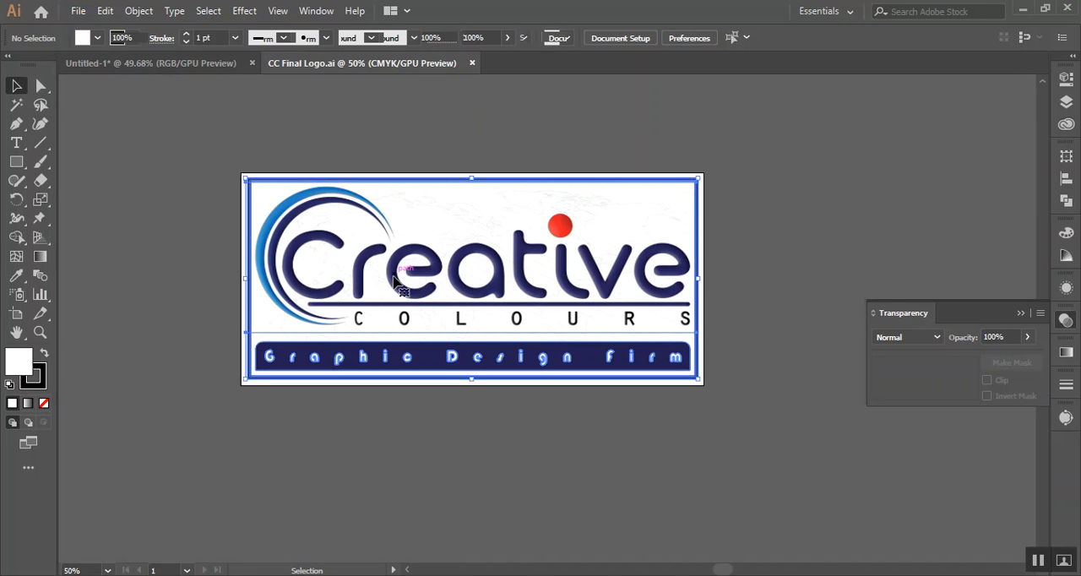
# Delete the placed logo beside the artboard in the Untitled-1 document
pyautogui.moveTo(429, 290); pyautogui.dragTo(511, 188)
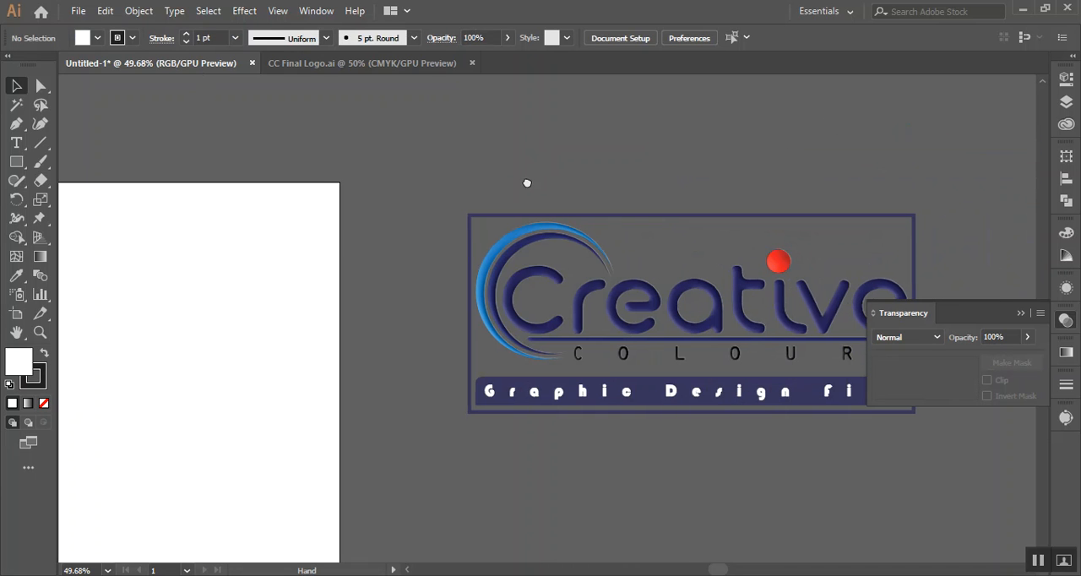
pyautogui.moveTo(873, 435); pyautogui.dragTo(873, 436)
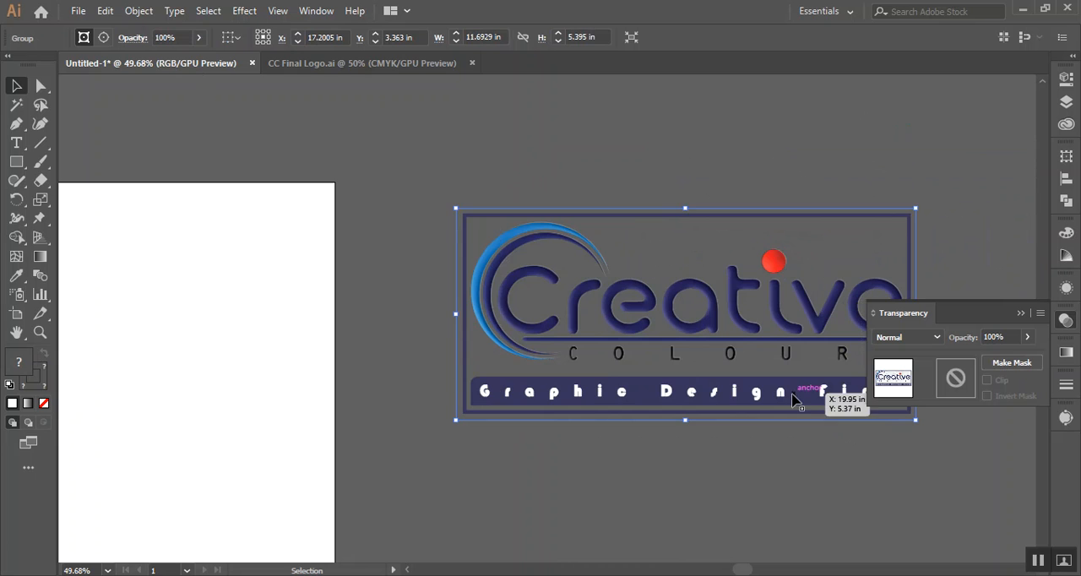
pyautogui.press('Delete')
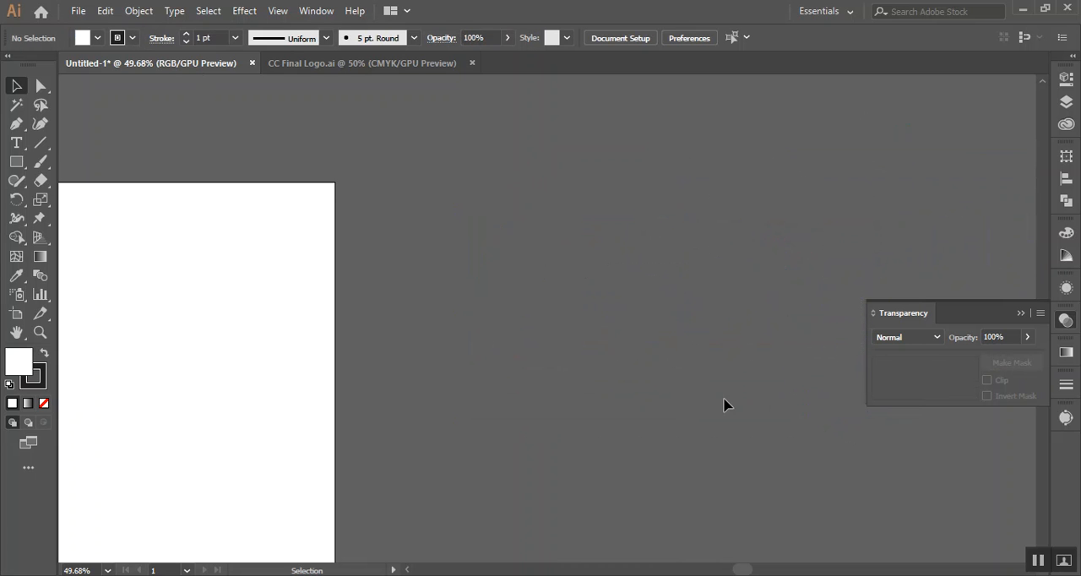
pyautogui.hotkey('ctrl', '0')
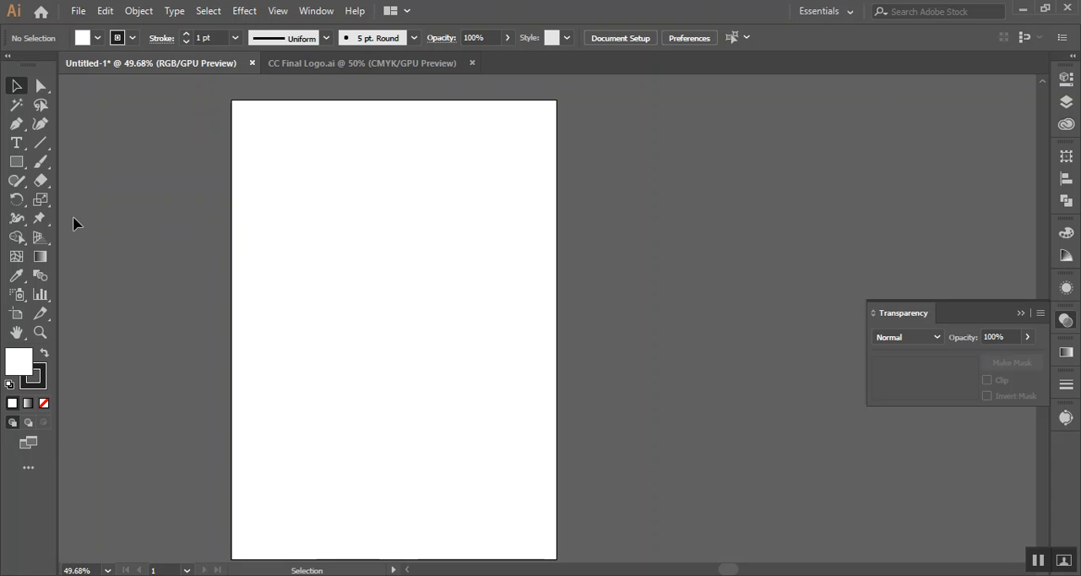
# Copy the Creative Colours logo from CC Final Logo.ai into Untitled-1 beside the artboard and collapse the Transparency settings
pyautogui.click(302, 64)
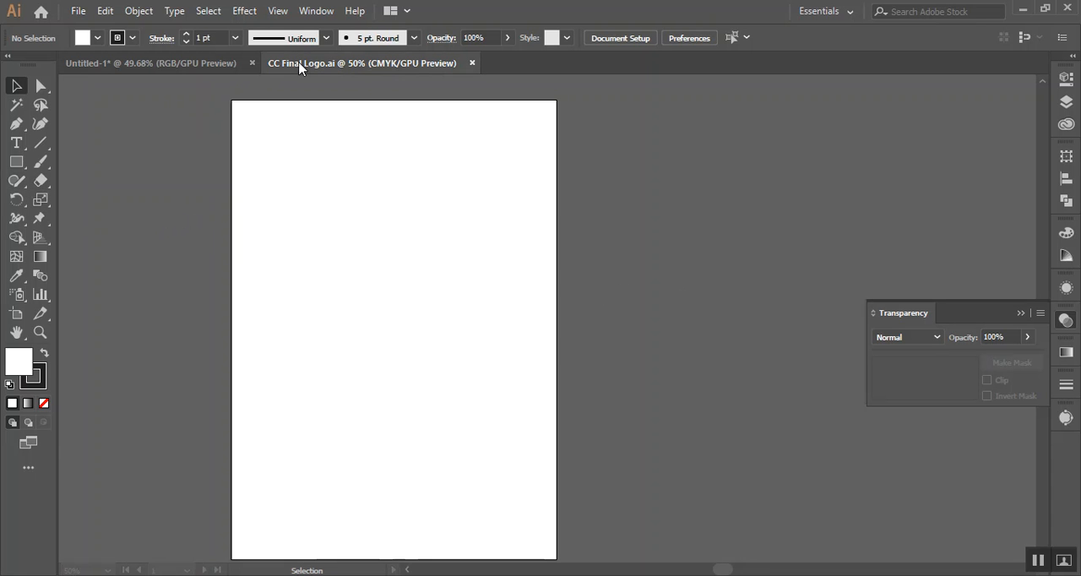
pyautogui.moveTo(443, 305); pyautogui.dragTo(432, 284)
pyautogui.moveTo(452, 241); pyautogui.dragTo(549, 241)
pyautogui.moveTo(473, 417); pyautogui.dragTo(545, 371)
pyautogui.click(541, 372)
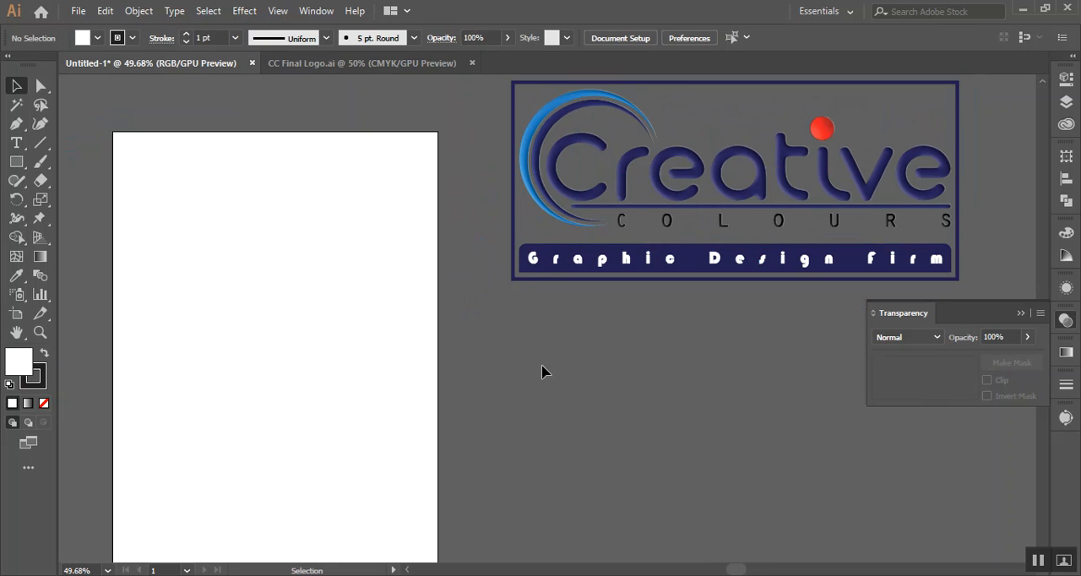
pyautogui.click(1020, 314)
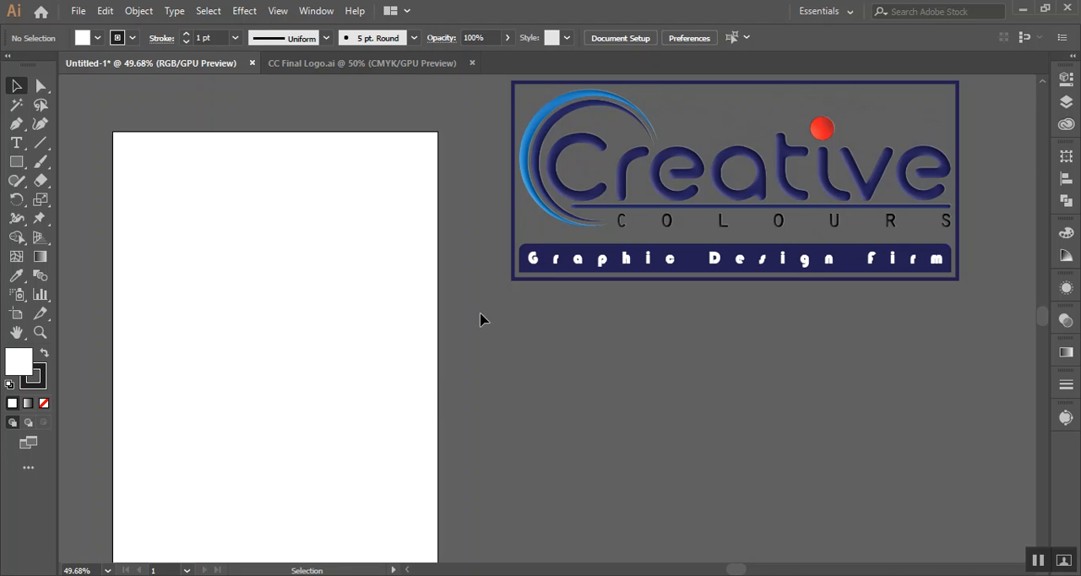
# Draw a thin horizontal rectangle across the artboard's full width, a little below its upper edge
pyautogui.moveTo(576, 446); pyautogui.dragTo(582, 438)
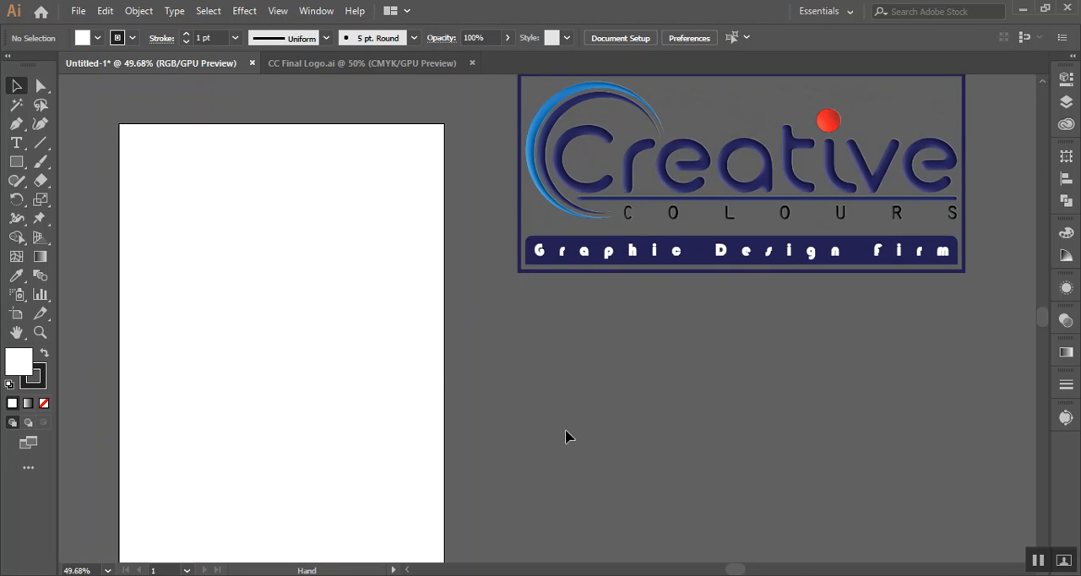
pyautogui.click(17, 161)
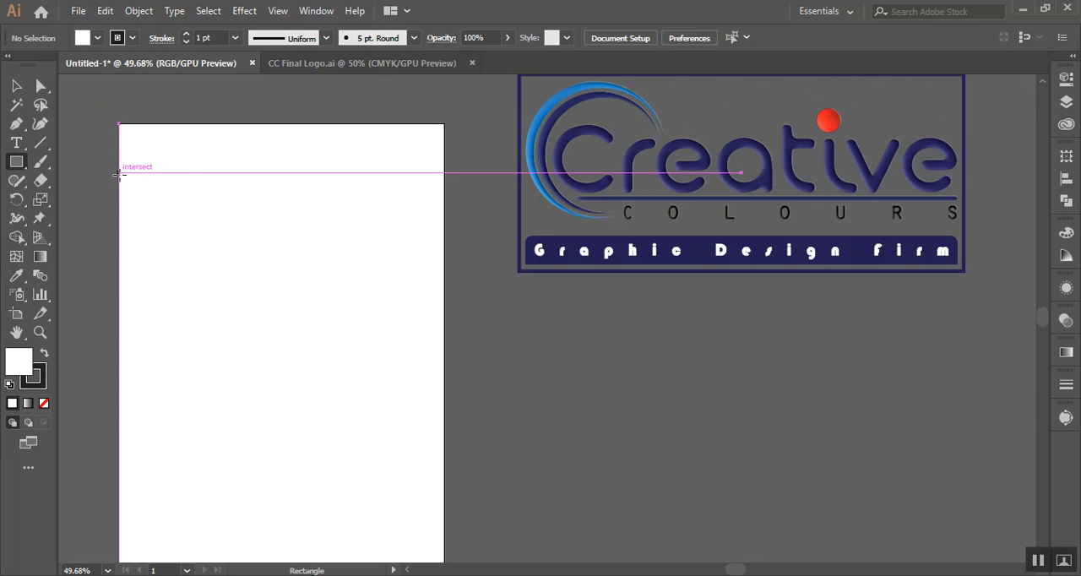
pyautogui.moveTo(119, 173); pyautogui.dragTo(445, 178)
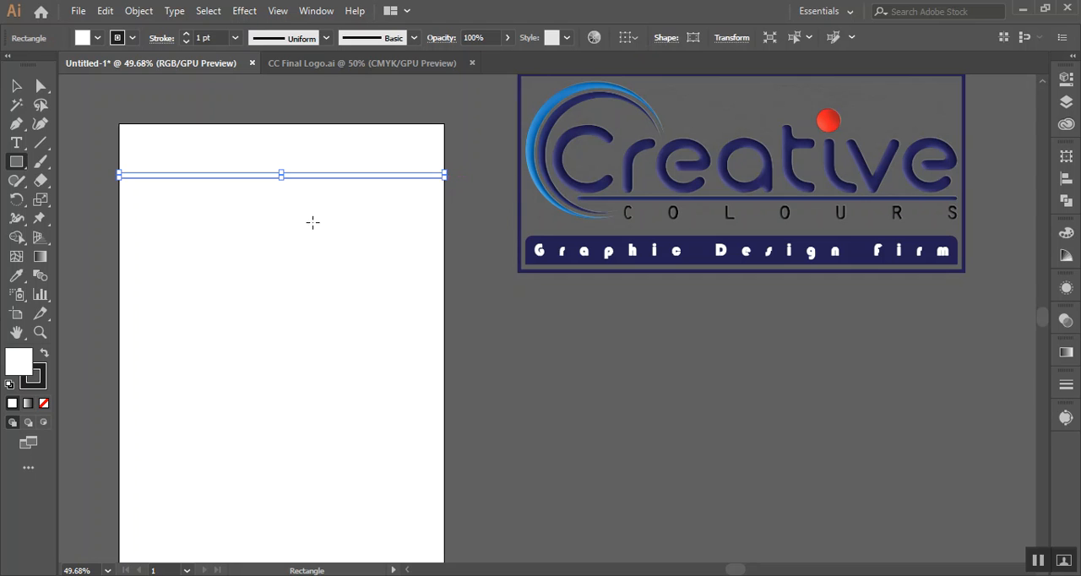
# Remove the thin rectangle's stroke and fill it with the dark blue swatch 2E3192
pyautogui.click(40, 384)
pyautogui.click(44, 403)
pyautogui.click(19, 359)
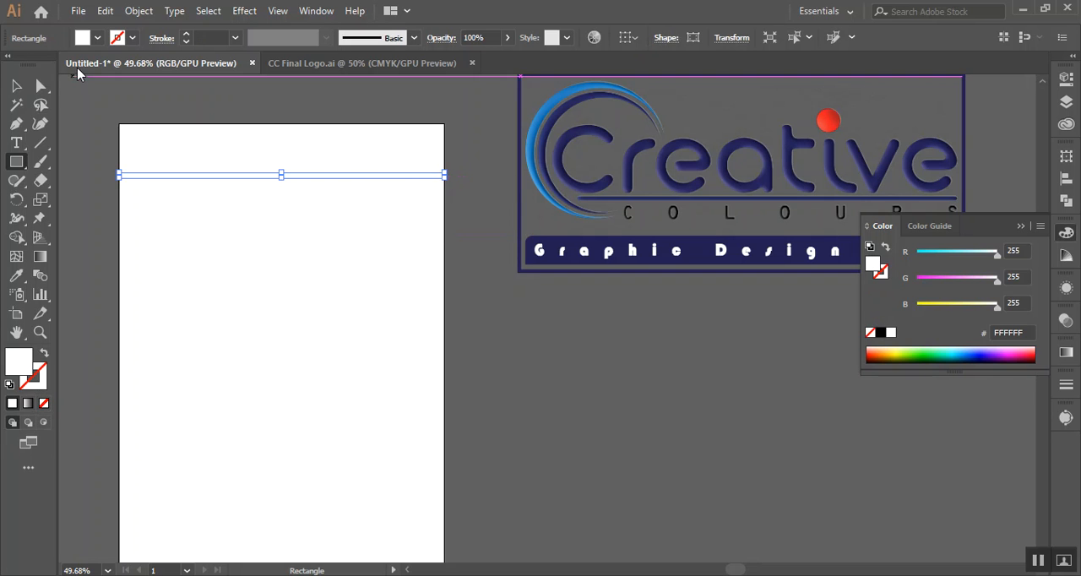
pyautogui.click(97, 39)
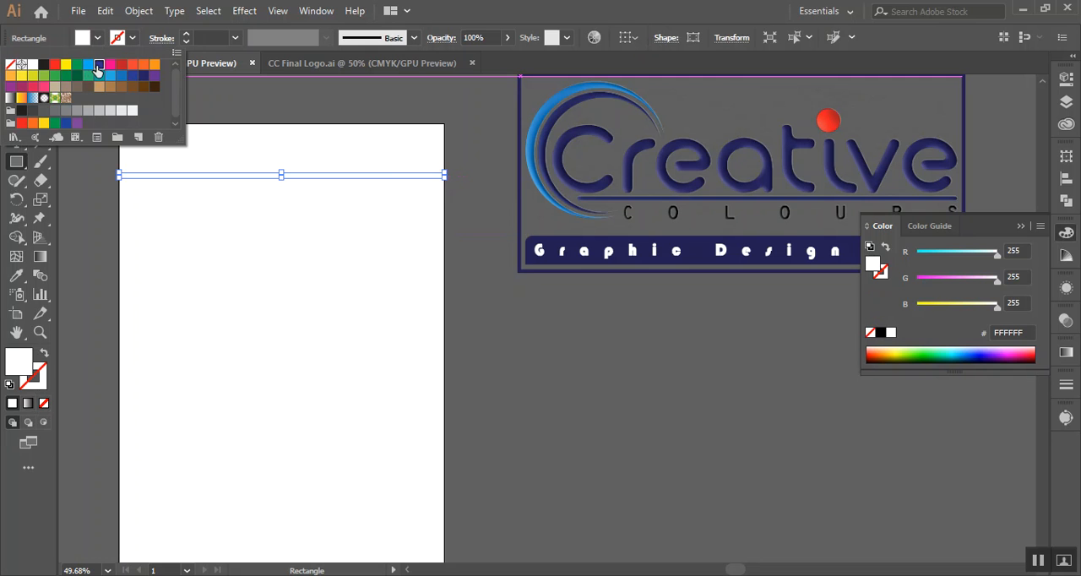
pyautogui.click(97, 71)
pyautogui.click(16, 88)
pyautogui.click(702, 309)
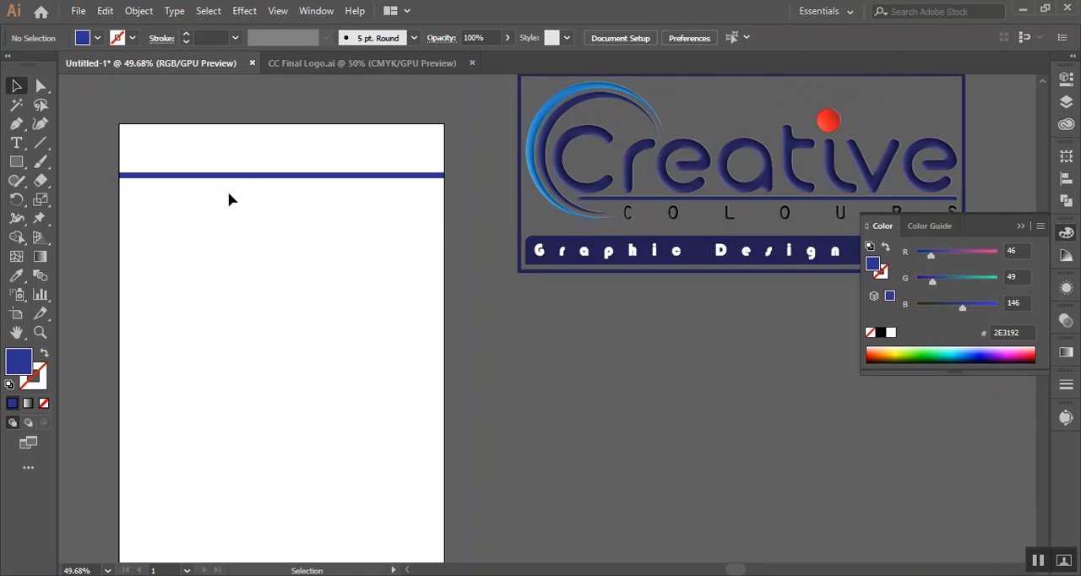
pyautogui.moveTo(242, 174); pyautogui.dragTo(243, 185)
pyautogui.click(601, 333)
pyautogui.hotkey('ctrl', '1')
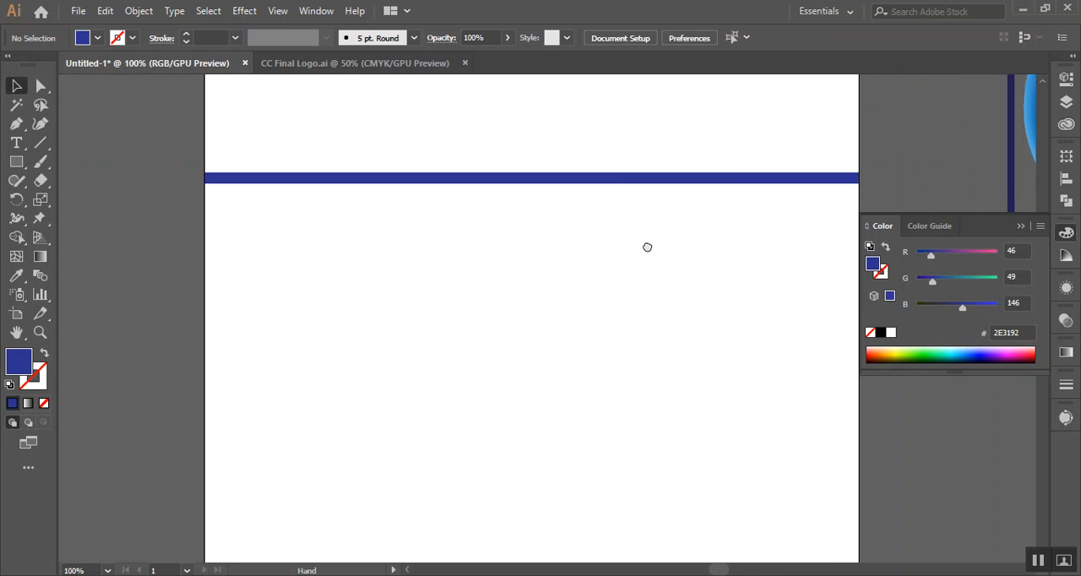
# Duplicate the dark blue bar just below itself and reduce the copy's height to a thin strip
pyautogui.moveTo(711, 228); pyautogui.dragTo(519, 241)
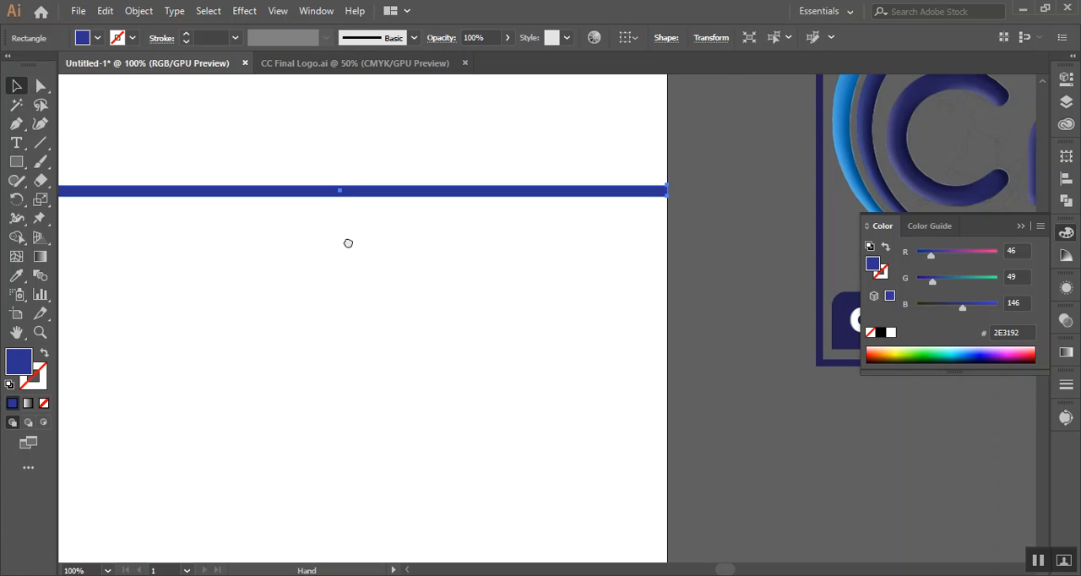
pyautogui.moveTo(347, 242); pyautogui.dragTo(412, 217)
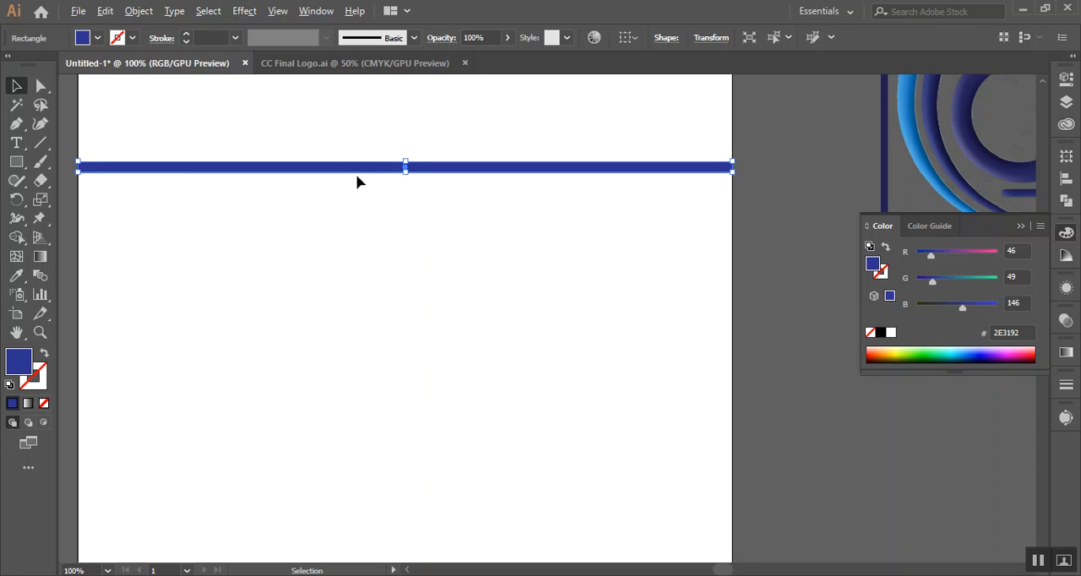
pyautogui.moveTo(354, 174); pyautogui.dragTo(351, 192)
pyautogui.scroll(3, 357, 194)
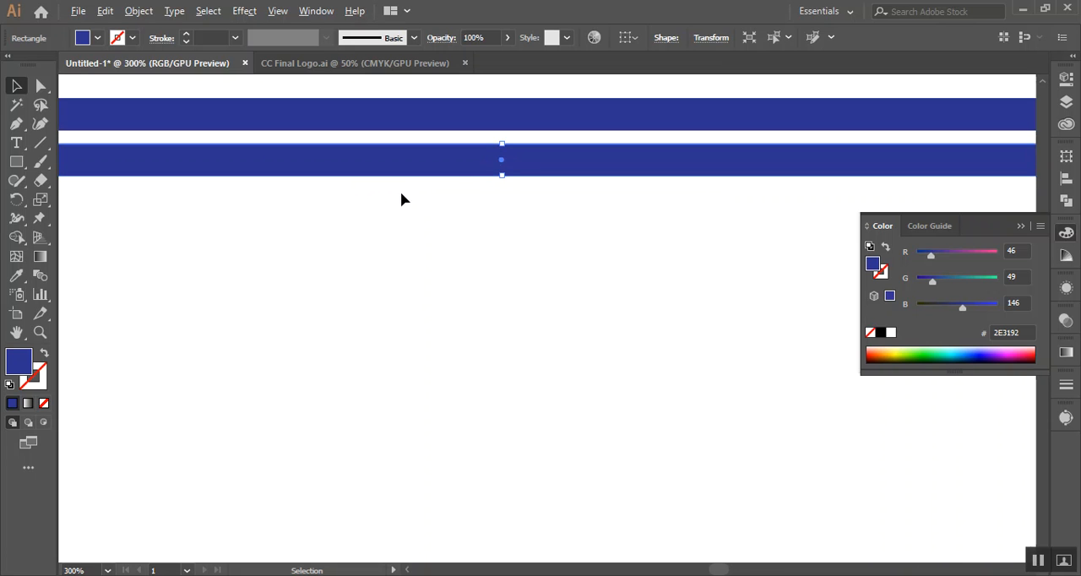
pyautogui.moveTo(520, 159); pyautogui.dragTo(502, 146)
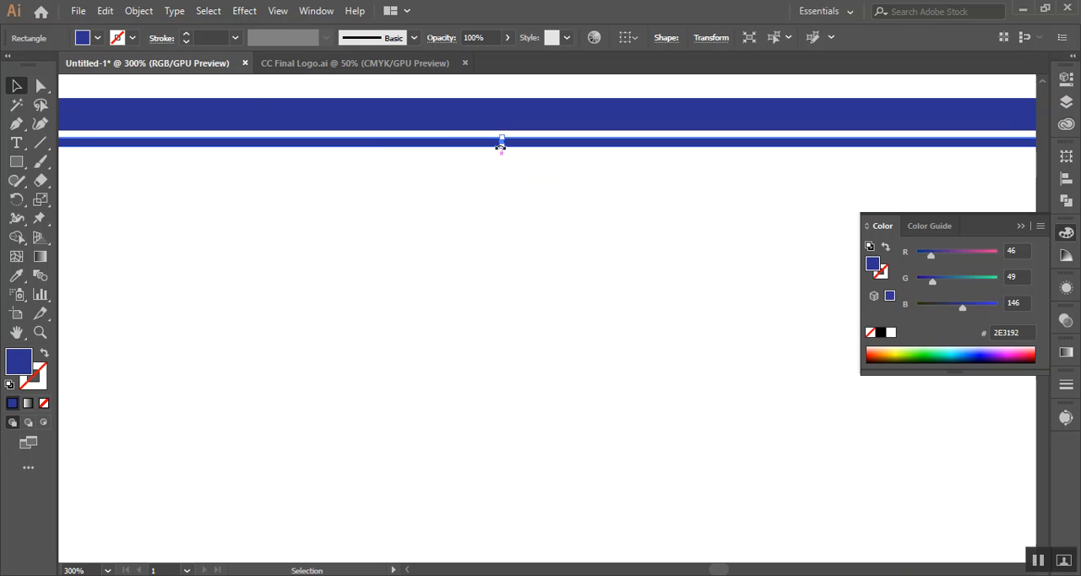
# Fill the thin lower strip with the light blue swatch 00AEEF and deselect it
pyautogui.click(97, 38)
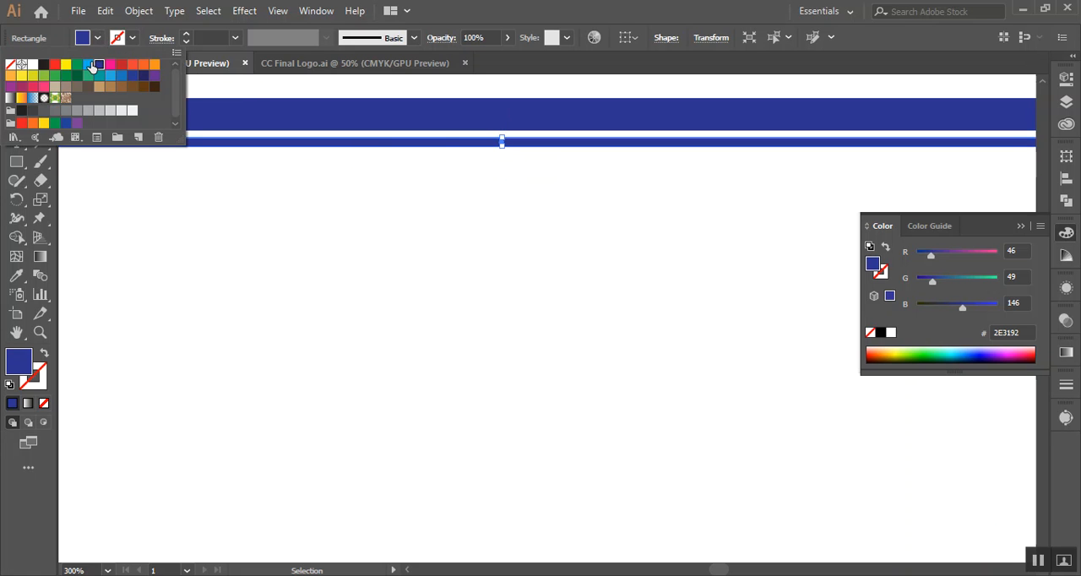
pyautogui.click(89, 65)
pyautogui.click(391, 262)
pyautogui.click(391, 261)
pyautogui.scroll(-4, 392, 263)
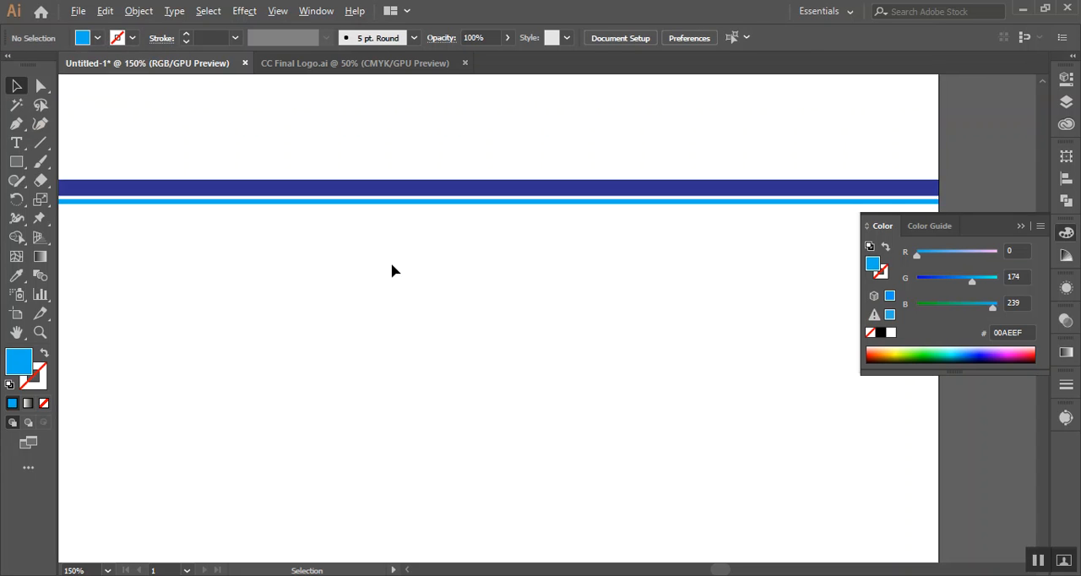
pyautogui.scroll(-5, 438, 305)
pyautogui.hscroll(3, 438, 305)
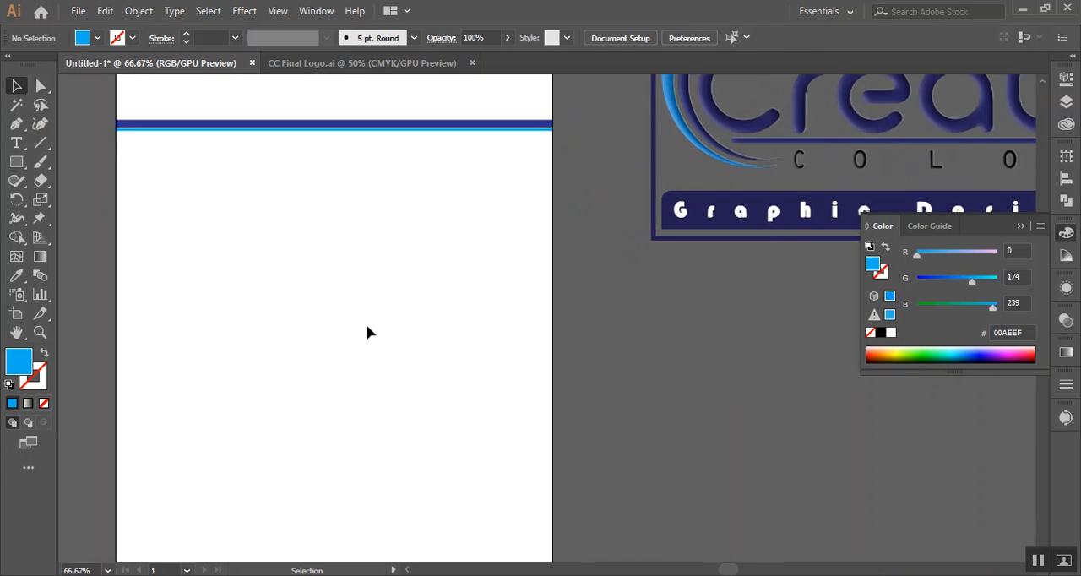
pyautogui.scroll(-3, 366, 331)
pyautogui.scroll(5, 367, 330)
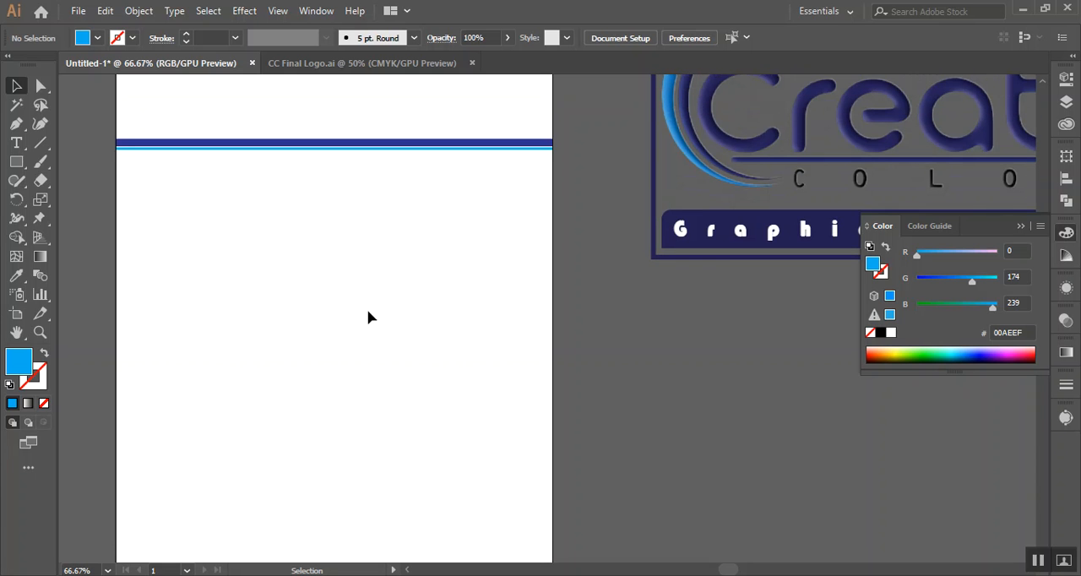
# Ungroup the Creative Colours logo beside the artboard and delete its outer rectangular frame
pyautogui.rightClick(732, 228)
pyautogui.click(773, 371)
pyautogui.rightClick(674, 189)
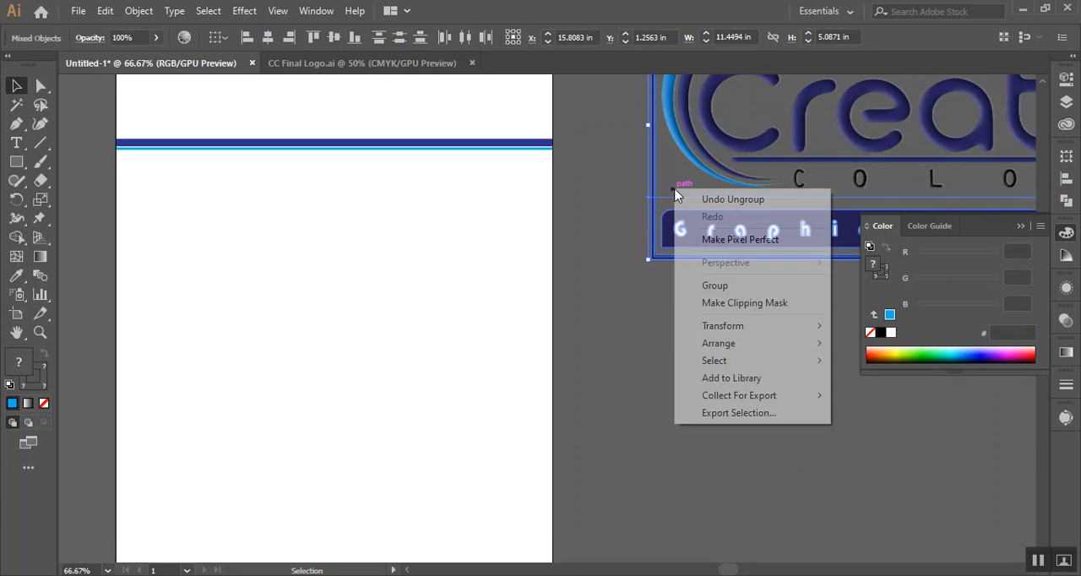
pyautogui.click(647, 276)
pyautogui.click(692, 234)
pyautogui.click(695, 267)
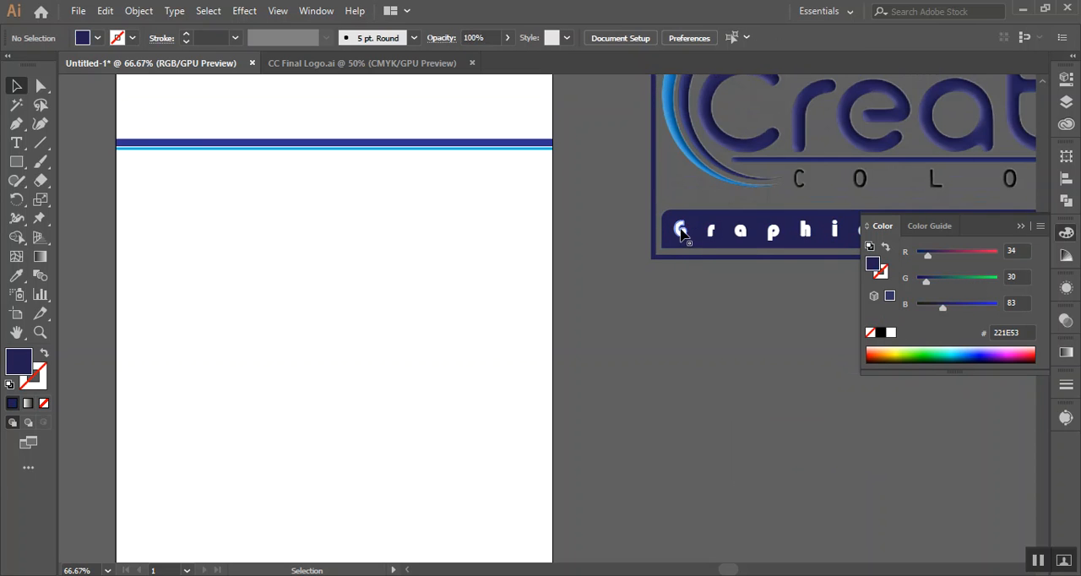
pyautogui.click(659, 258)
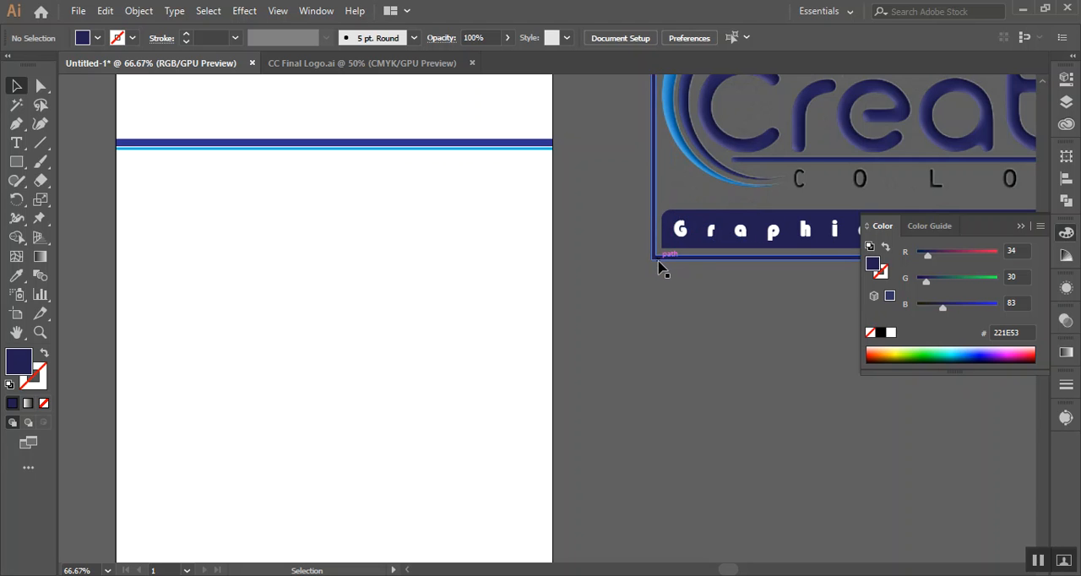
pyautogui.click(658, 267)
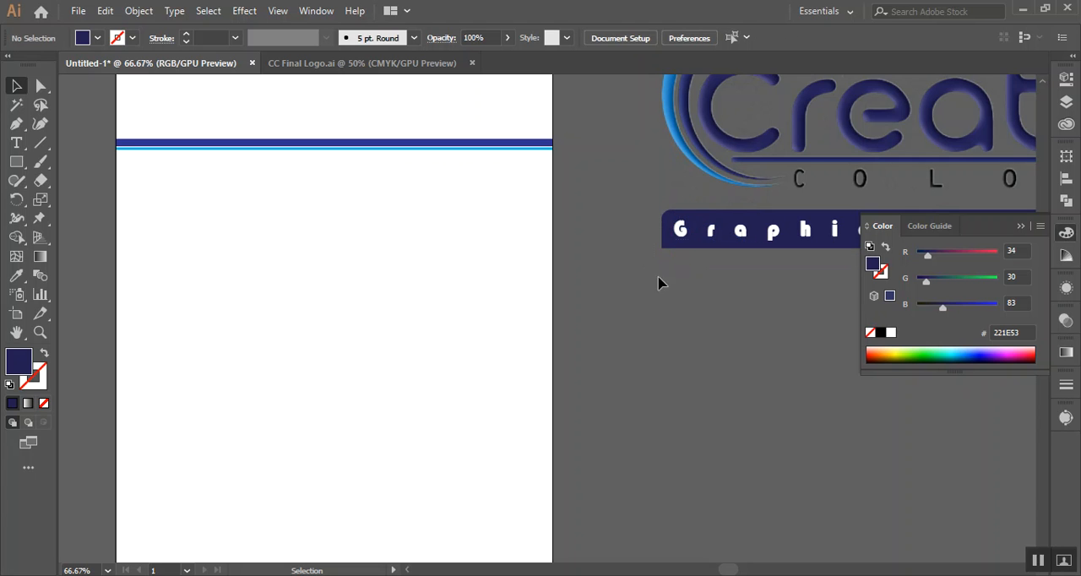
# Move the world map clip group out from behind the logo to the area below it
pyautogui.click(728, 243)
pyautogui.click(671, 275)
pyautogui.click(655, 255)
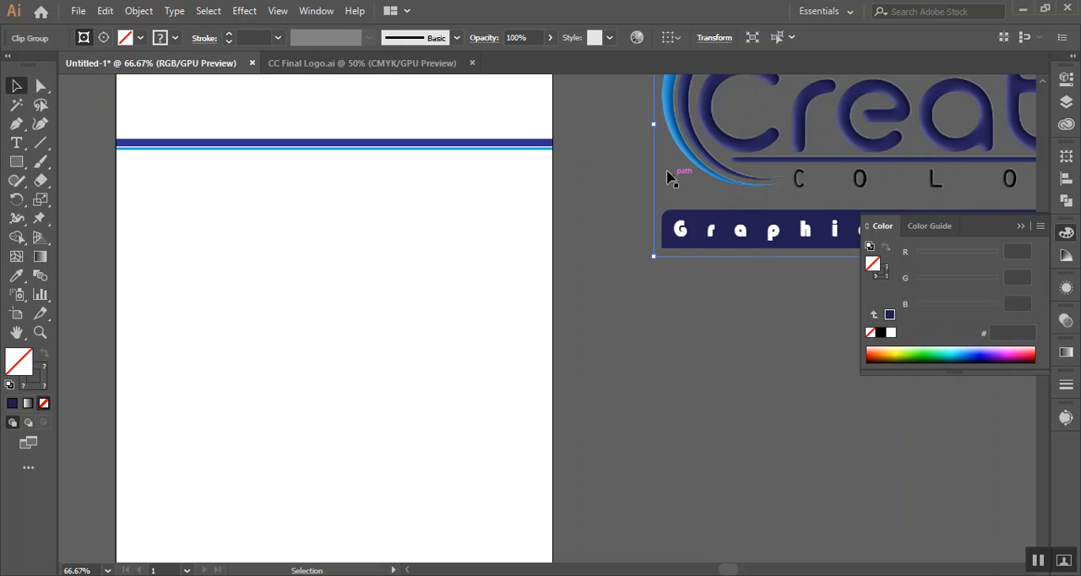
pyautogui.moveTo(716, 266); pyautogui.dragTo(585, 506)
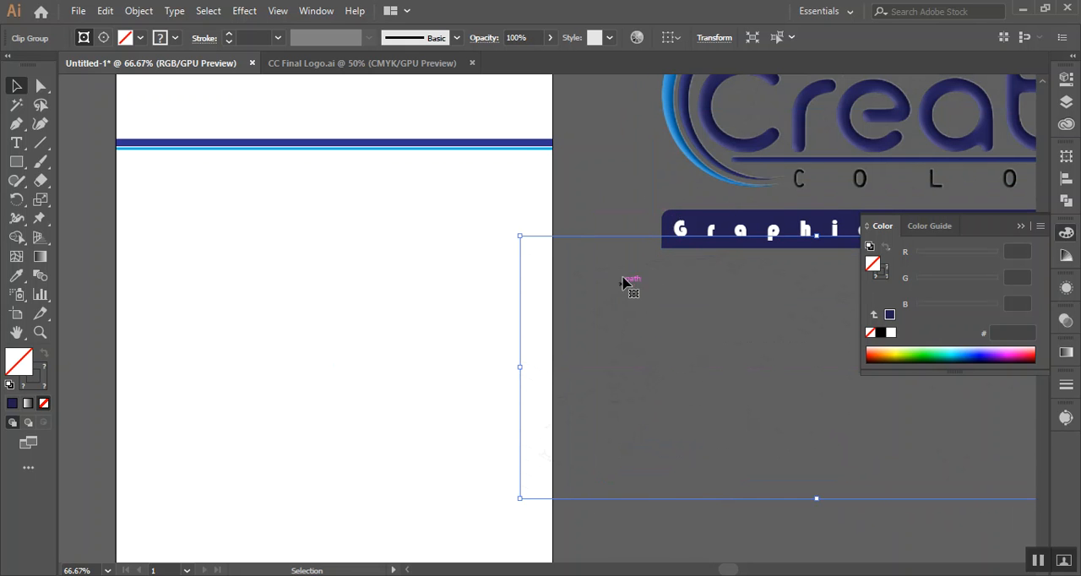
pyautogui.click(613, 245)
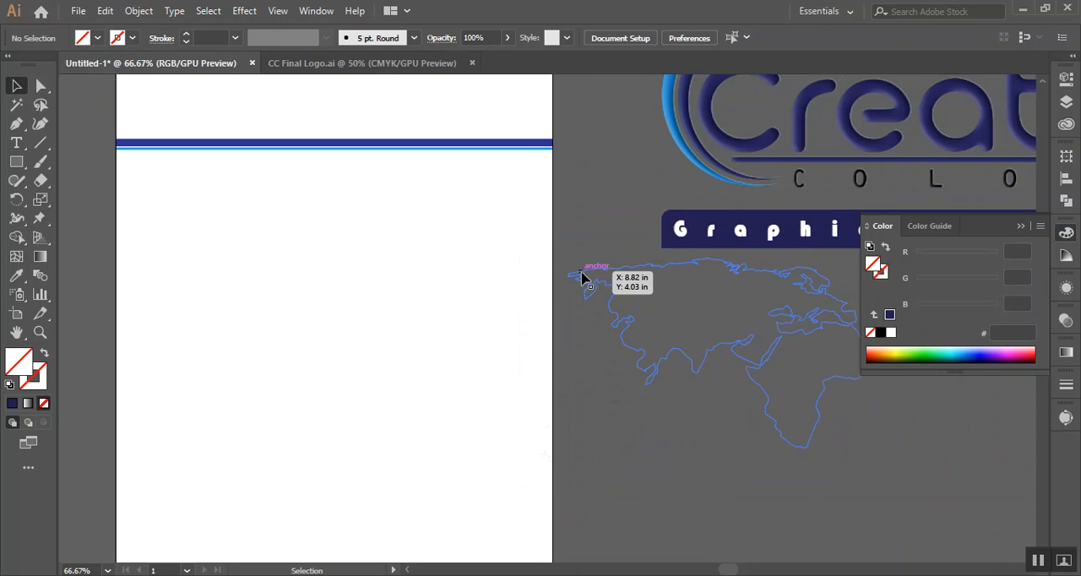
# Try to move the logo's tagline banner and its letter G onto the bars at the artboard's left edge
pyautogui.click(674, 224)
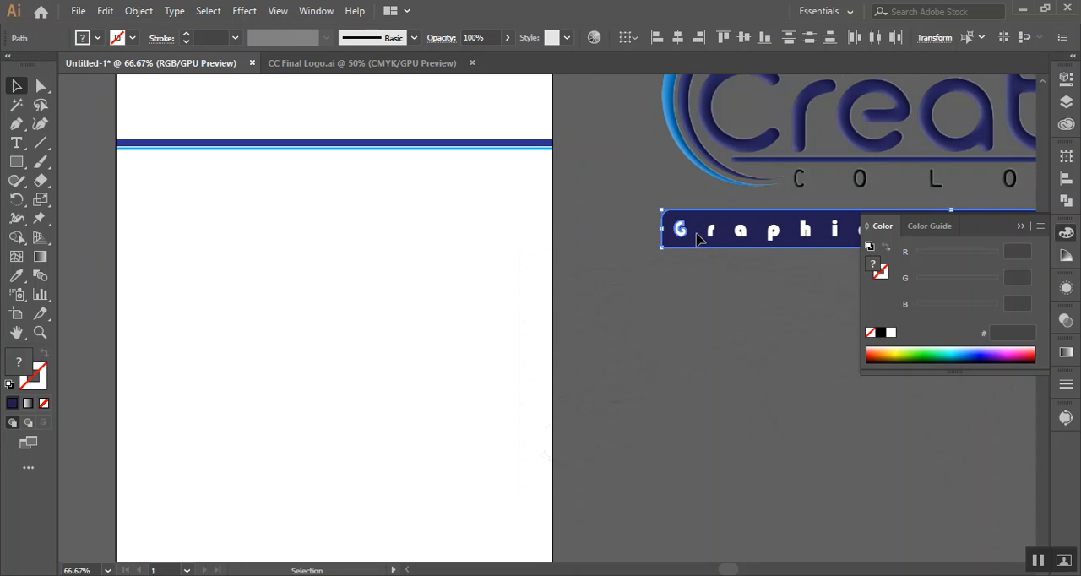
pyautogui.moveTo(687, 242); pyautogui.dragTo(133, 131)
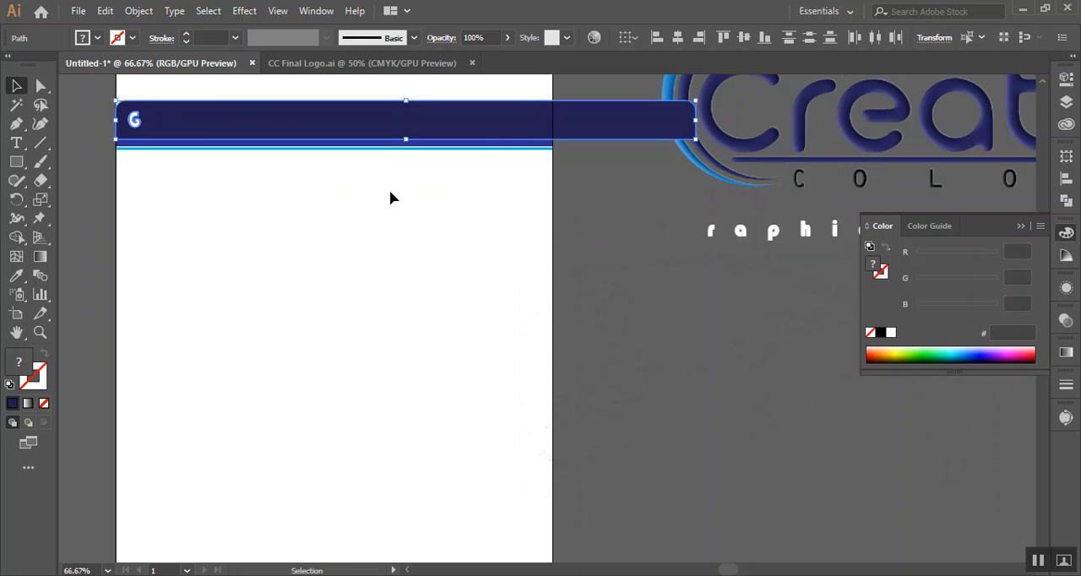
pyautogui.hotkey('ctrl', 'z')
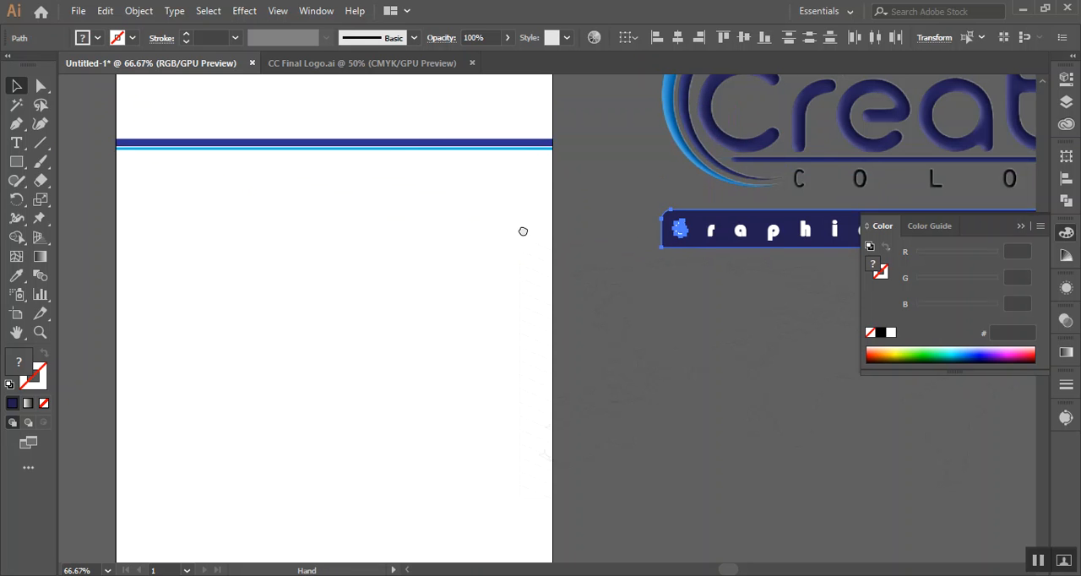
# Move the world map clip group further down so it no longer overlaps the Graphic Design Firm banner
pyautogui.moveTo(523, 231); pyautogui.dragTo(21, 218)
pyautogui.click(765, 210)
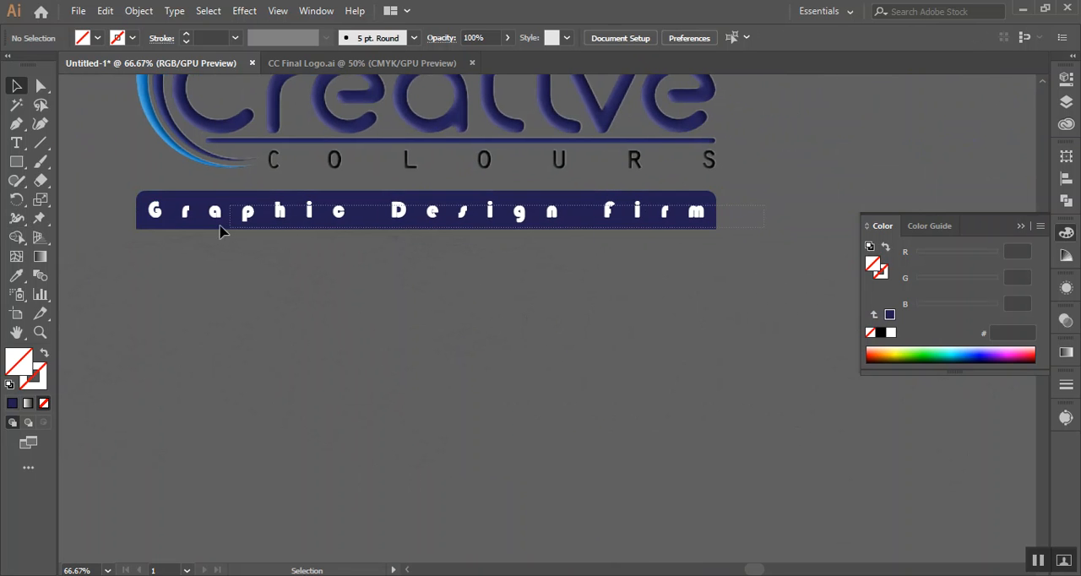
pyautogui.click(151, 223)
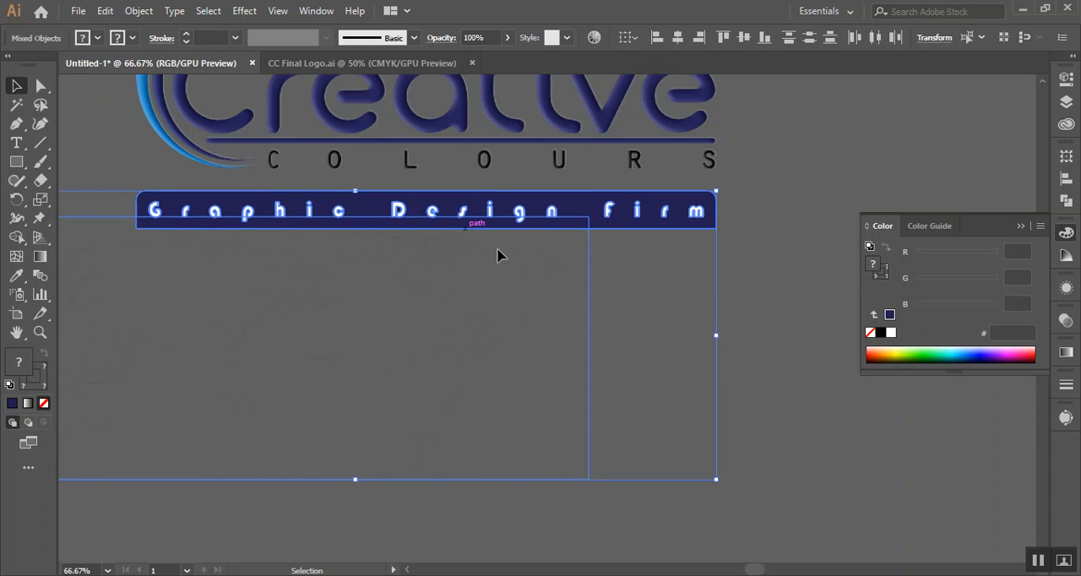
pyautogui.click(729, 291)
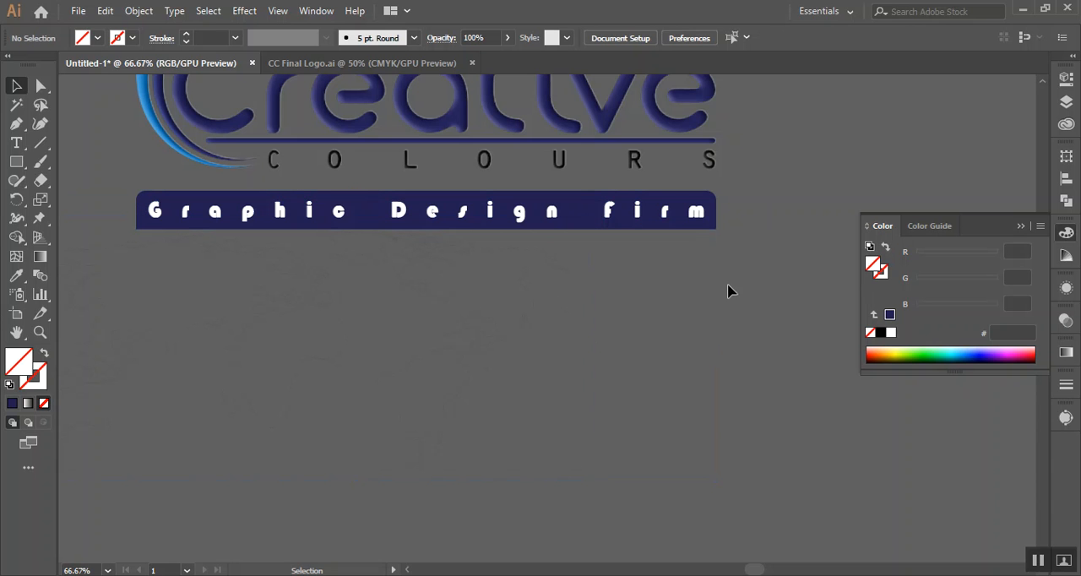
pyautogui.click(576, 344)
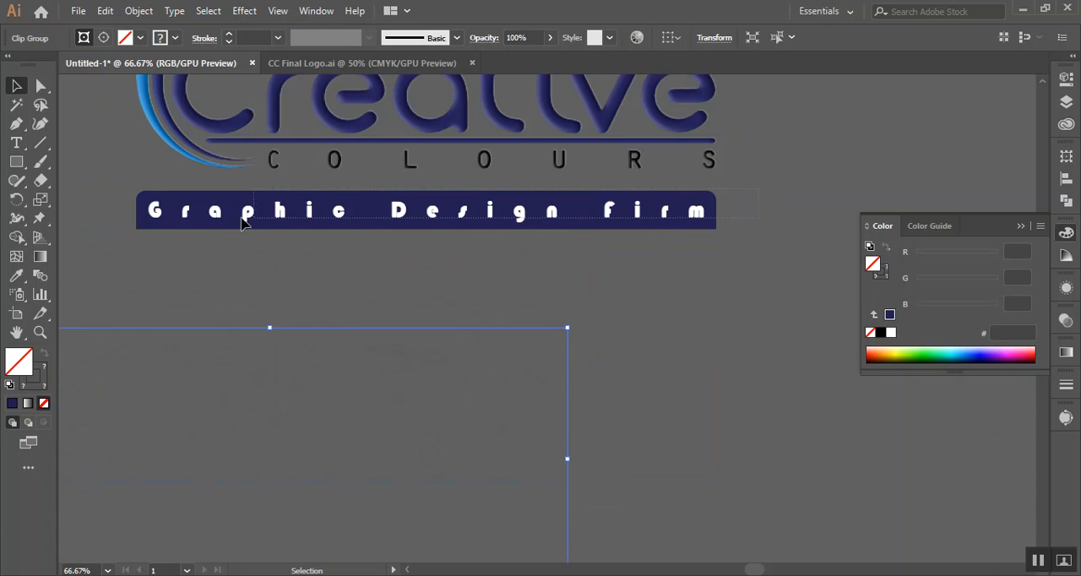
# Group the Graphic Design Firm lettering with its dark banner and bring the group to the front
pyautogui.click(143, 225)
pyautogui.rightClick(143, 224)
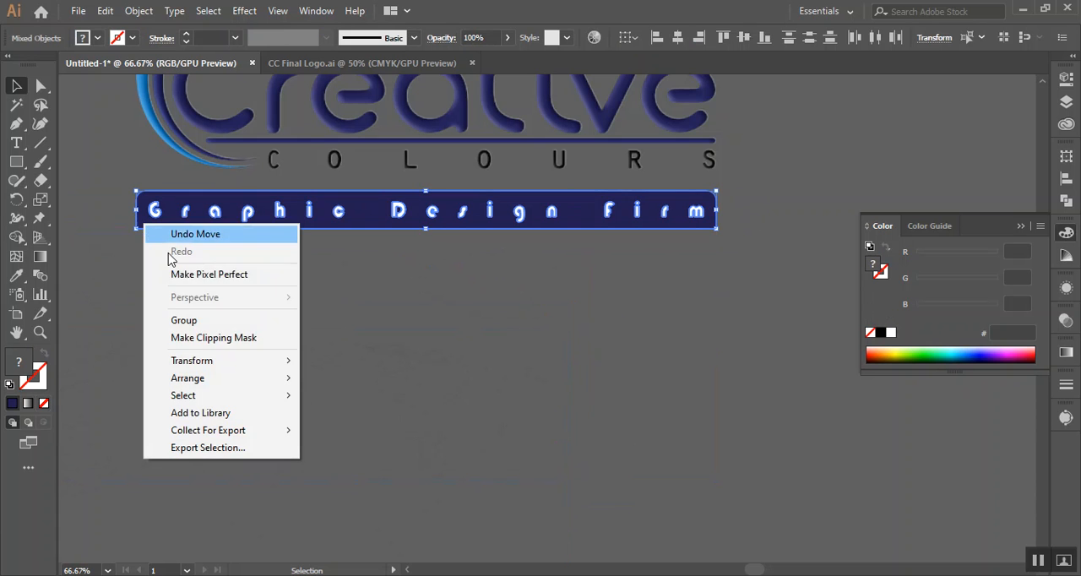
pyautogui.click(200, 325)
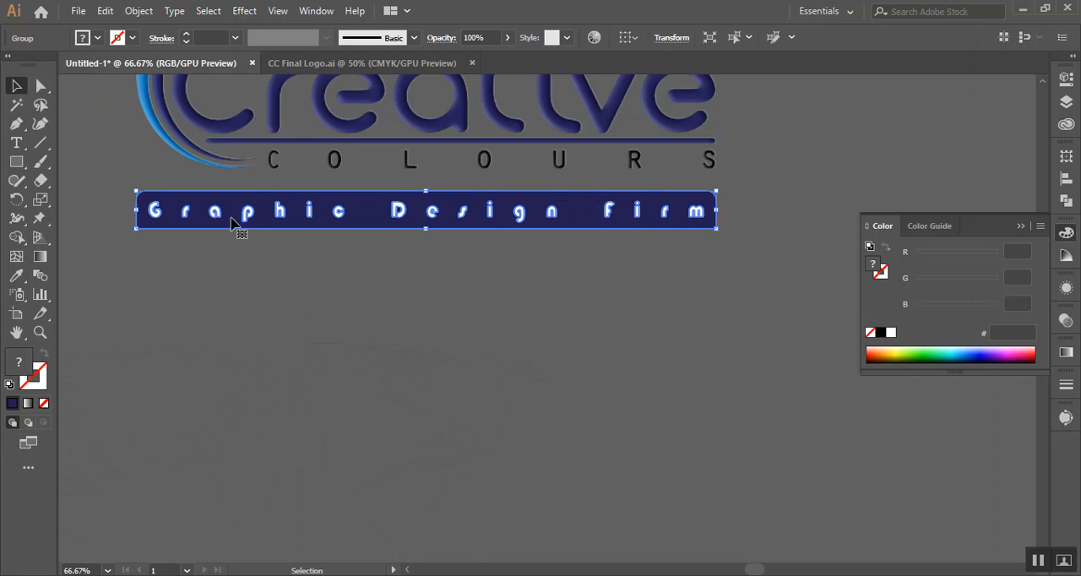
pyautogui.rightClick(232, 217)
pyautogui.moveTo(309, 393)
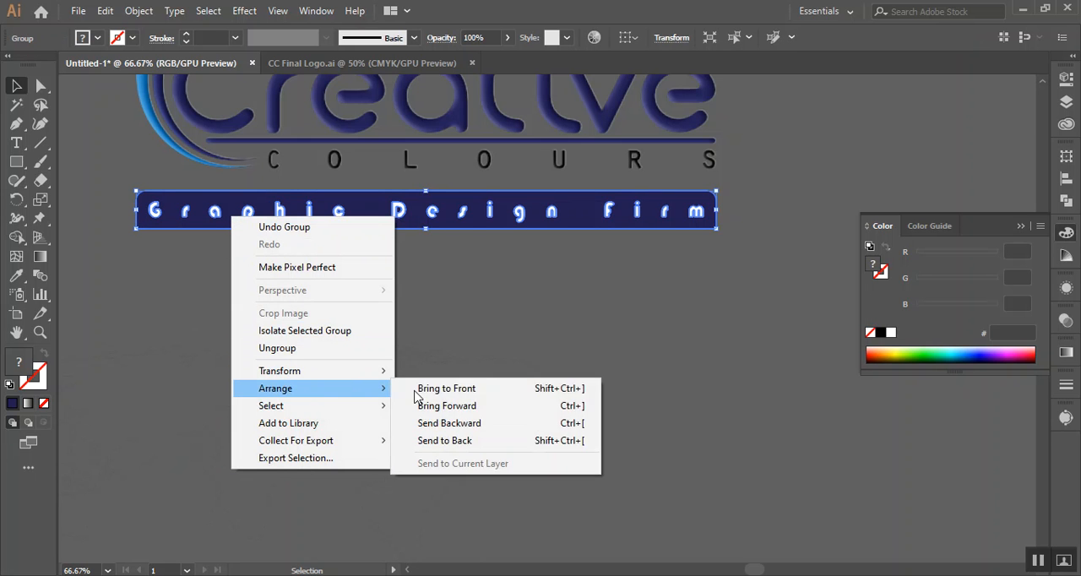
pyautogui.click(423, 385)
# Place the tagline banner over the bars from the artboard's left edge and scale it down to almost the page width
pyautogui.moveTo(181, 321); pyautogui.dragTo(637, 314)
pyautogui.moveTo(637, 238); pyautogui.dragTo(169, 194)
pyautogui.moveTo(294, 315); pyautogui.dragTo(350, 388)
pyautogui.moveTo(320, 292); pyautogui.dragTo(238, 227)
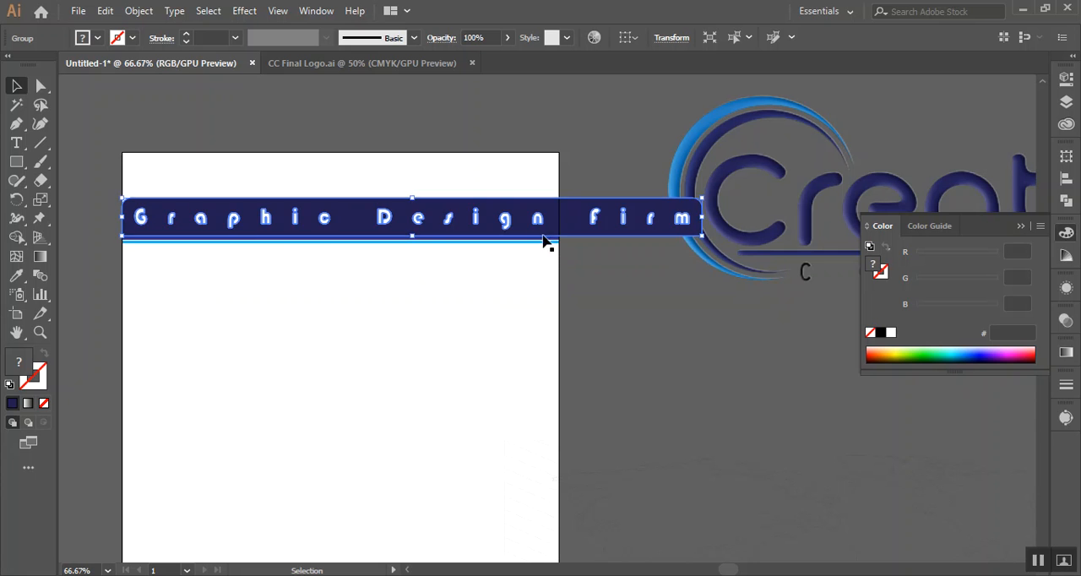
pyautogui.moveTo(702, 204); pyautogui.dragTo(652, 207)
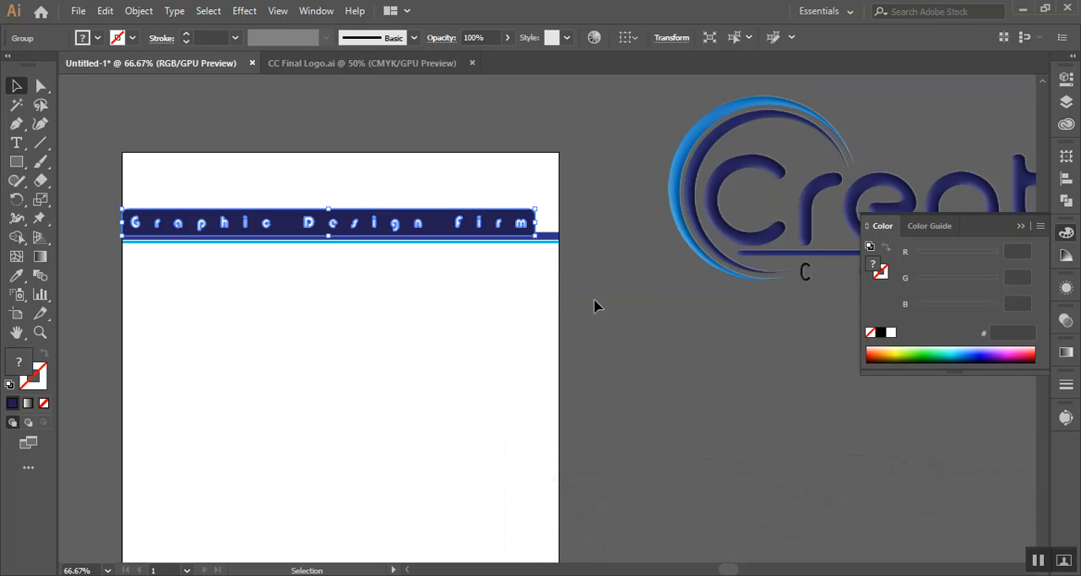
pyautogui.click(554, 271)
# Delete the dark blue bar behind the tagline banner, keeping the light blue strip
pyautogui.scroll(1, 476, 264)
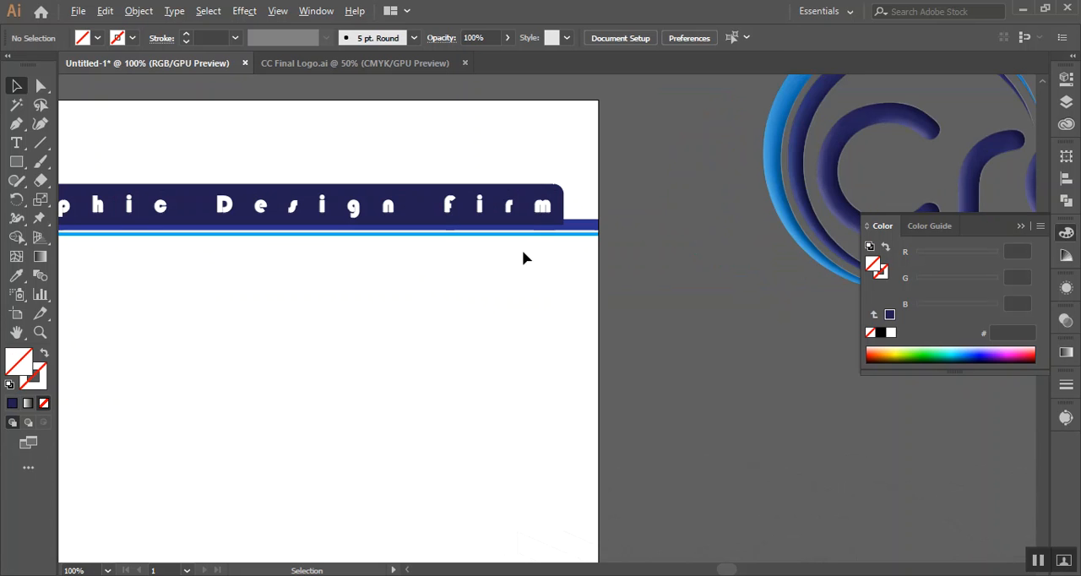
pyautogui.click(594, 226)
pyautogui.moveTo(594, 226); pyautogui.dragTo(588, 234)
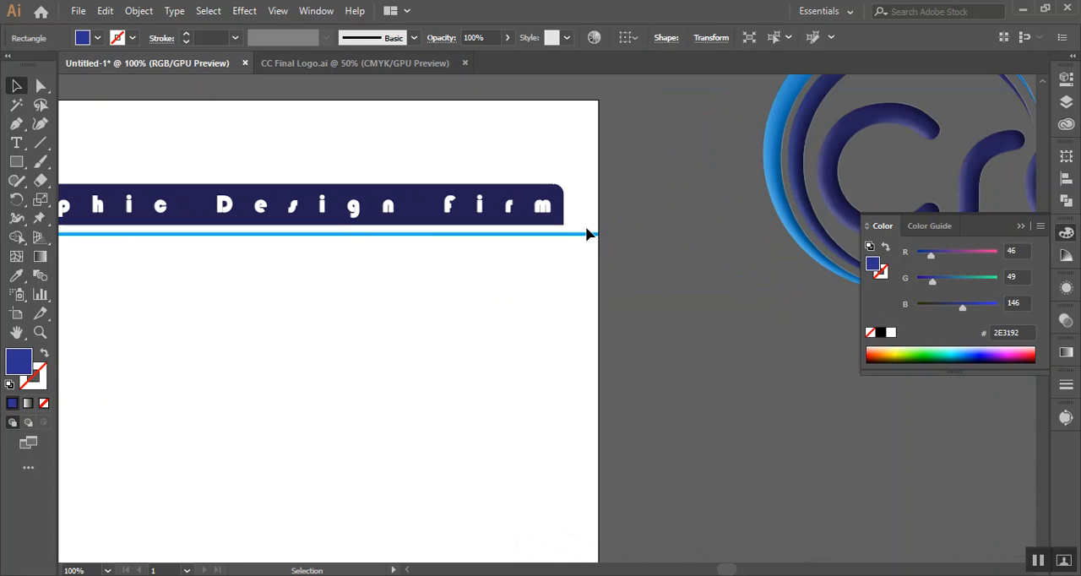
pyautogui.click(413, 268)
# Move the tagline banner down until its lower edge rests on the light blue strip
pyautogui.press('space')
pyautogui.moveTo(358, 313); pyautogui.dragTo(467, 439)
pyautogui.press('space')
pyautogui.moveTo(377, 404); pyautogui.dragTo(486, 287)
pyautogui.scroll(2, 360, 275)
pyautogui.scroll(-1, 359, 273)
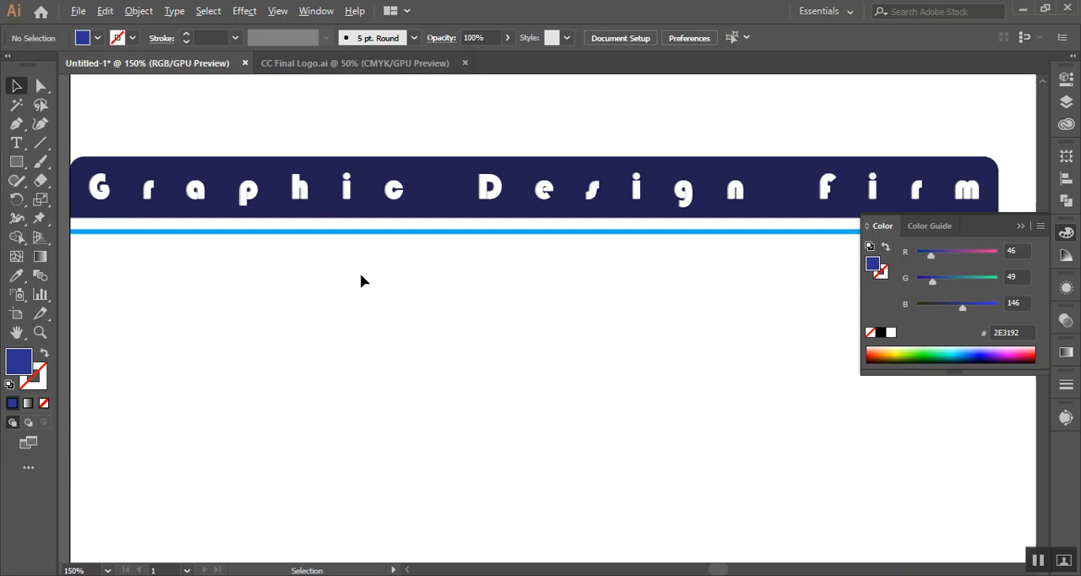
pyautogui.press('space')
pyautogui.moveTo(332, 303); pyautogui.dragTo(472, 258)
pyautogui.moveTo(542, 178)
pyautogui.mouseDown()
pyautogui.moveTo(560, 166)
pyautogui.moveTo(561, 181)
pyautogui.mouseUp()
pyautogui.press('space')
# Scale the tagline banner up proportionally until it reaches the artboard's right edge
pyautogui.moveTo(598, 242); pyautogui.dragTo(259, 330)
pyautogui.moveTo(599, 294); pyautogui.dragTo(382, 294)
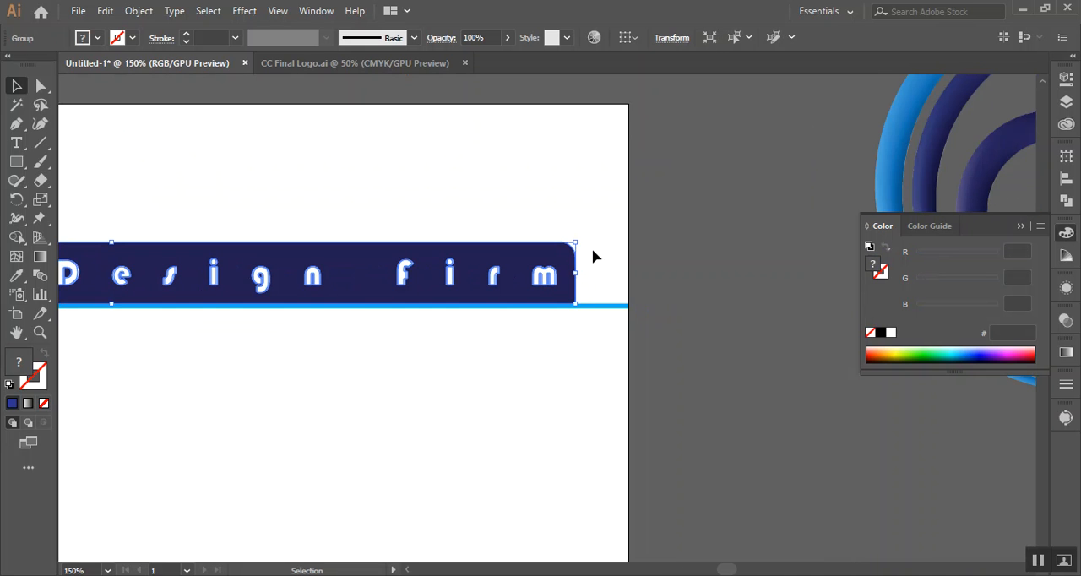
pyautogui.moveTo(580, 240); pyautogui.dragTo(634, 222)
pyautogui.click(597, 324)
pyautogui.scroll(-3, 517, 362)
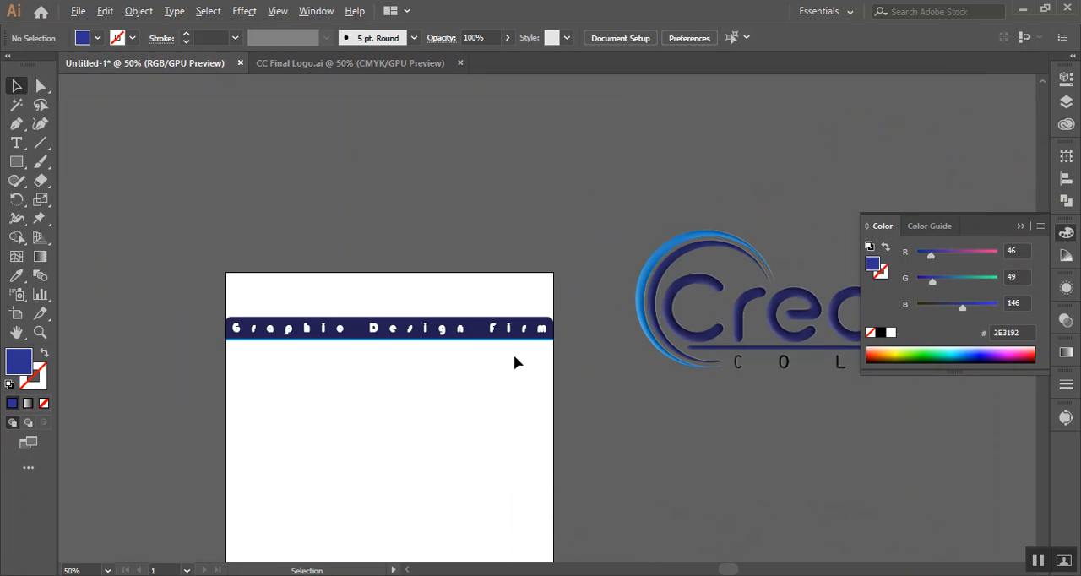
# Scale the Creative Colours logo down and place it above the tagline banner in the artboard's upper left corner
pyautogui.press('space')
pyautogui.moveTo(613, 454); pyautogui.dragTo(482, 375)
pyautogui.click(623, 254)
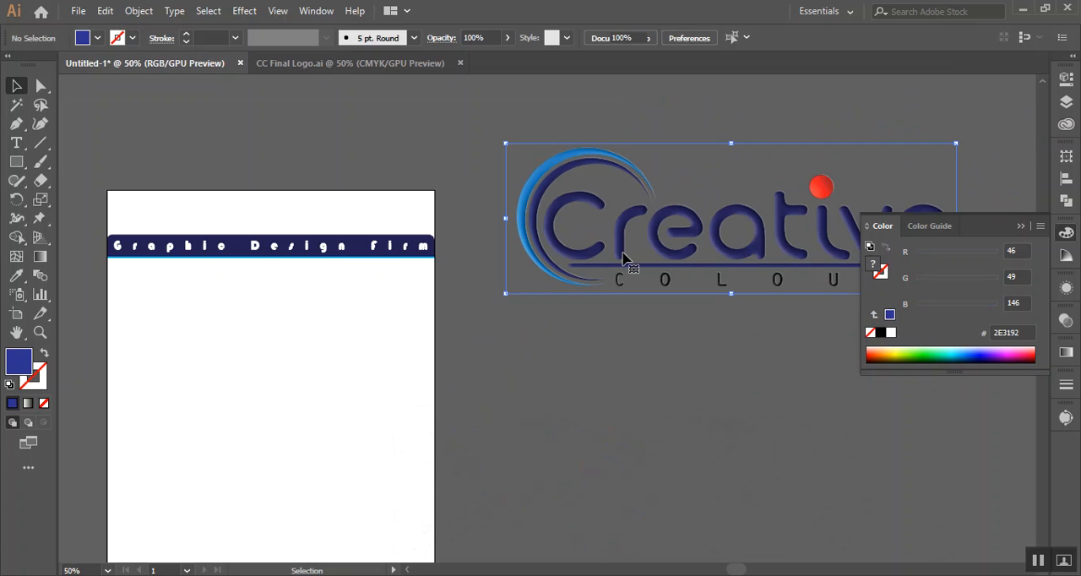
pyautogui.moveTo(955, 143); pyautogui.dragTo(637, 249)
pyautogui.click(611, 388)
pyautogui.moveTo(546, 288); pyautogui.dragTo(156, 229)
pyautogui.click(647, 301)
pyautogui.press('space')
pyautogui.moveTo(473, 365); pyautogui.dragTo(665, 272)
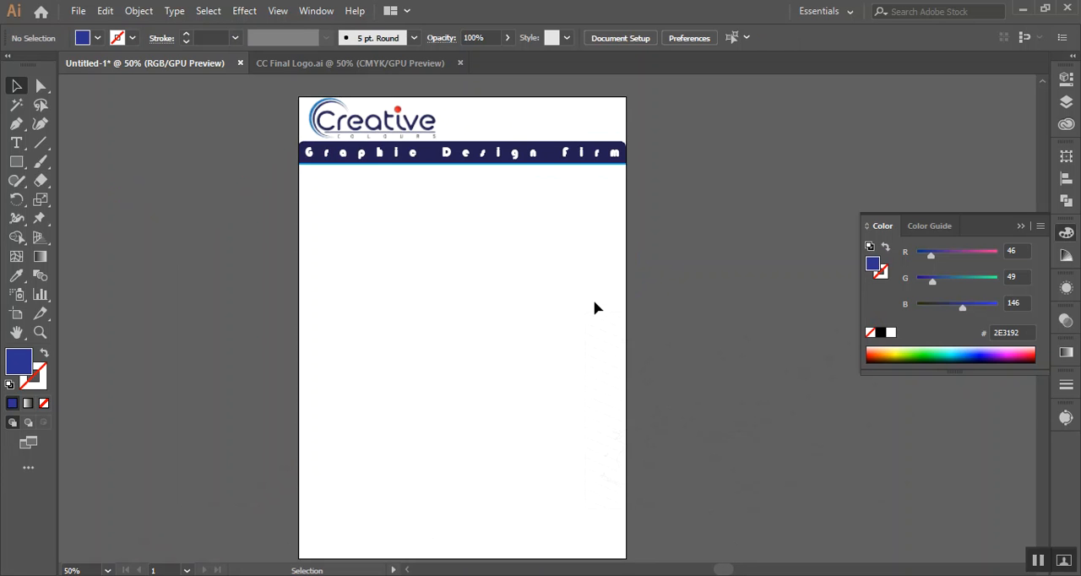
pyautogui.scroll(2, 414, 263)
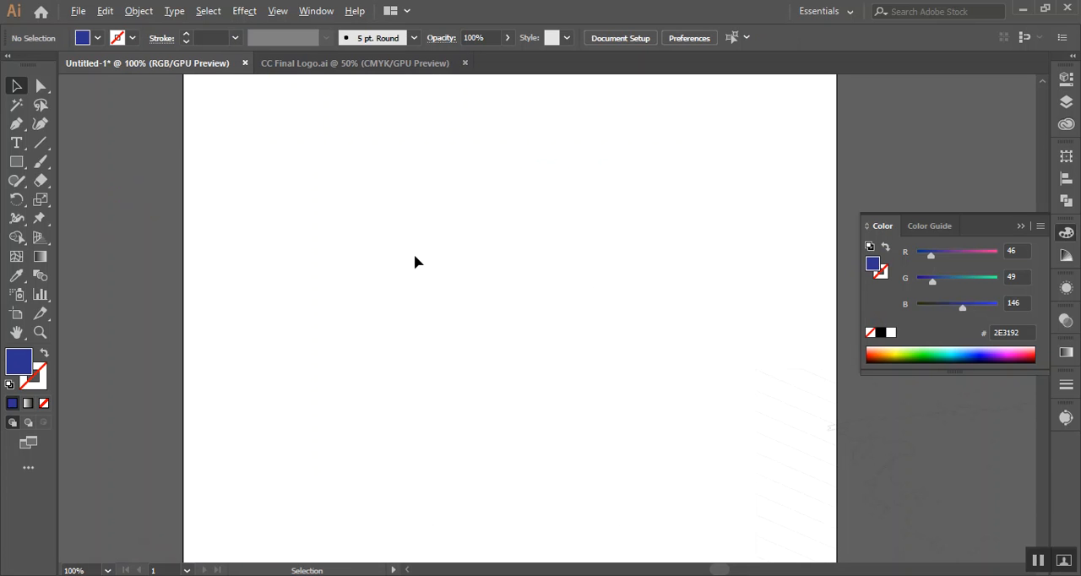
# Move the logo, tagline banner and light blue strip slightly down from the artboard's upper edge, and nudge the logo a little left
pyautogui.press('space')
pyautogui.moveTo(525, 167); pyautogui.dragTo(512, 375)
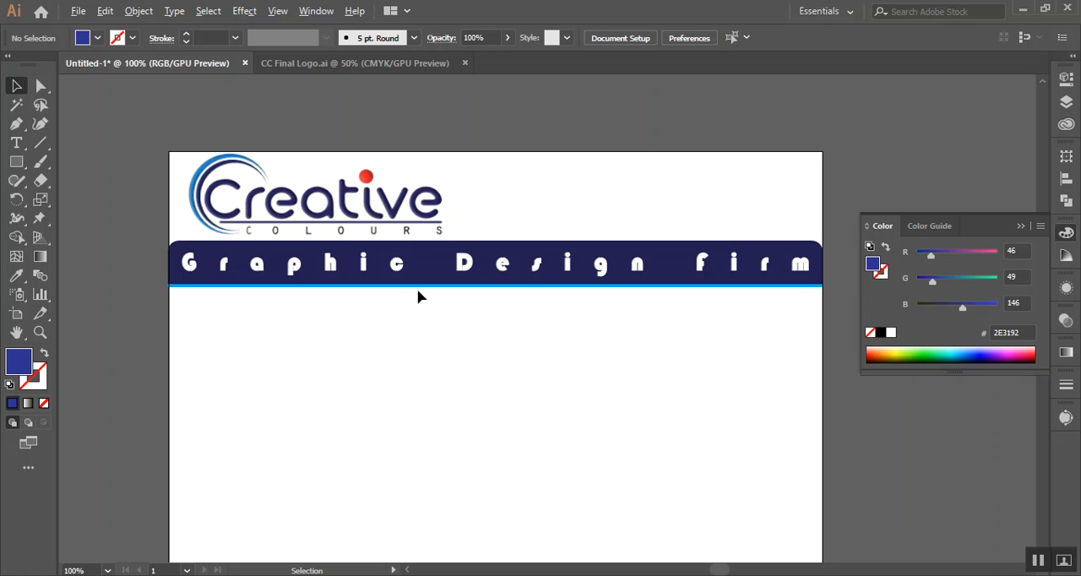
pyautogui.scroll(1, 418, 295)
pyautogui.press('space')
pyautogui.moveTo(318, 382); pyautogui.dragTo(580, 421)
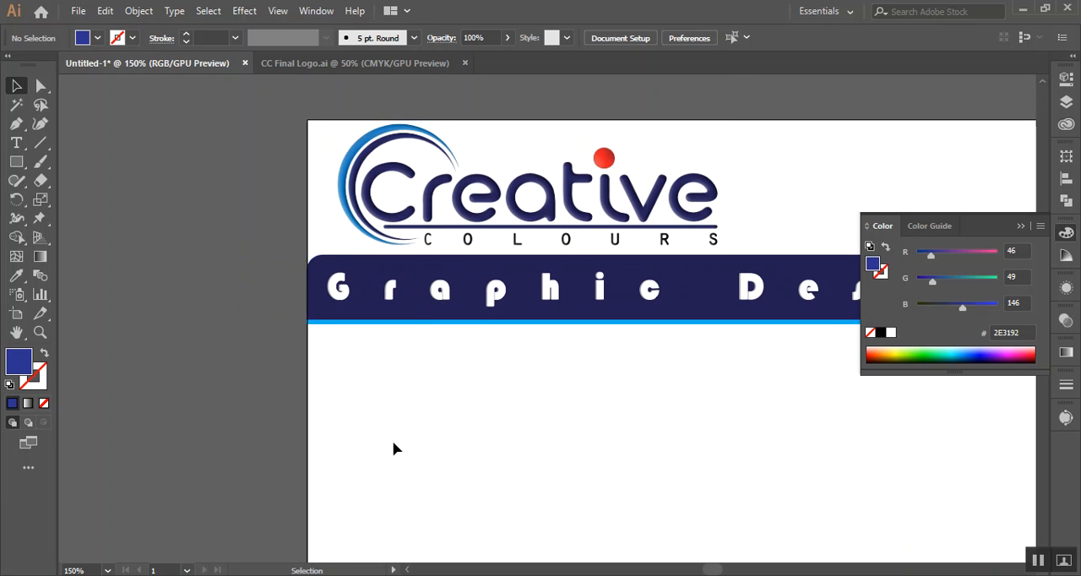
pyautogui.moveTo(572, 224); pyautogui.dragTo(575, 197)
pyautogui.hotkey('shift', 'Down')
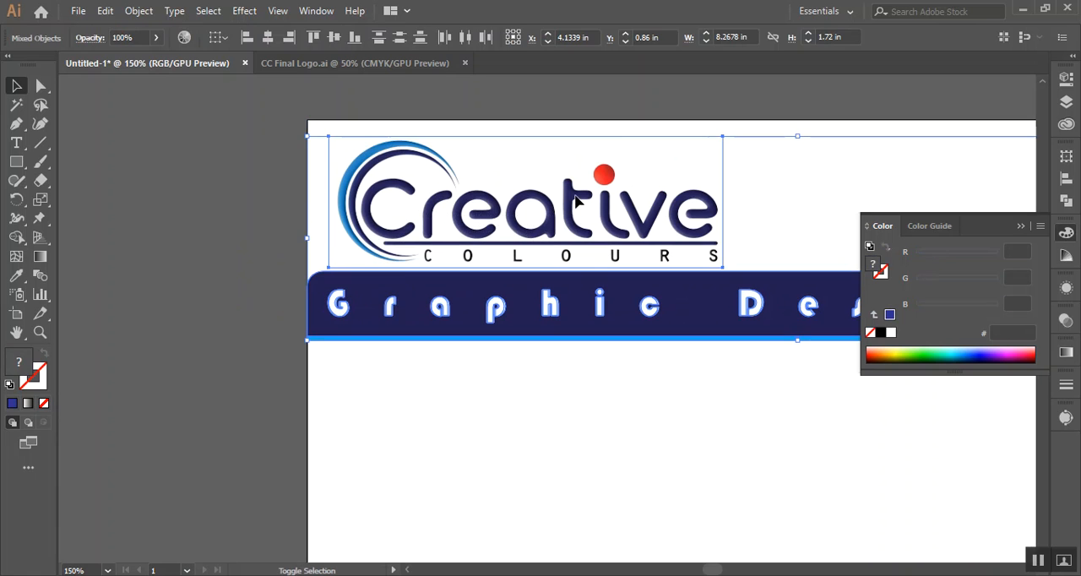
pyautogui.click(189, 164)
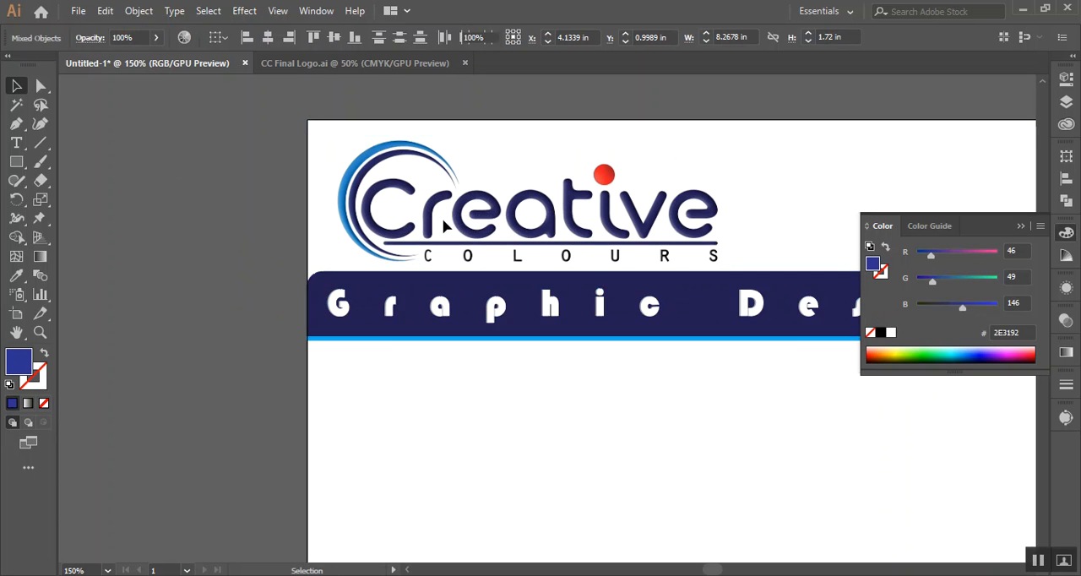
pyautogui.moveTo(430, 222); pyautogui.dragTo(422, 221)
pyautogui.click(217, 235)
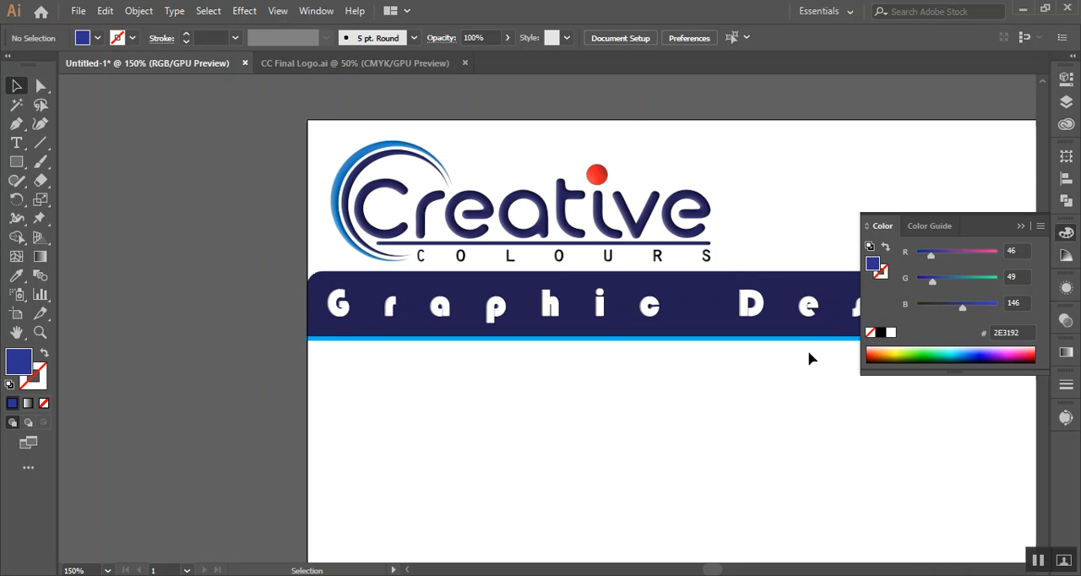
# Draw a dark blue curved shape with the Pen tool in the artboard's lower right corner, about 3.32 in wide and 0.99 in high
pyautogui.moveTo(839, 415); pyautogui.dragTo(461, 352)
pyautogui.scroll(-2, 472, 350)
pyautogui.moveTo(609, 441); pyautogui.dragTo(674, 373)
pyautogui.moveTo(591, 470); pyautogui.dragTo(573, 490)
pyautogui.moveTo(557, 390); pyautogui.dragTo(503, 358)
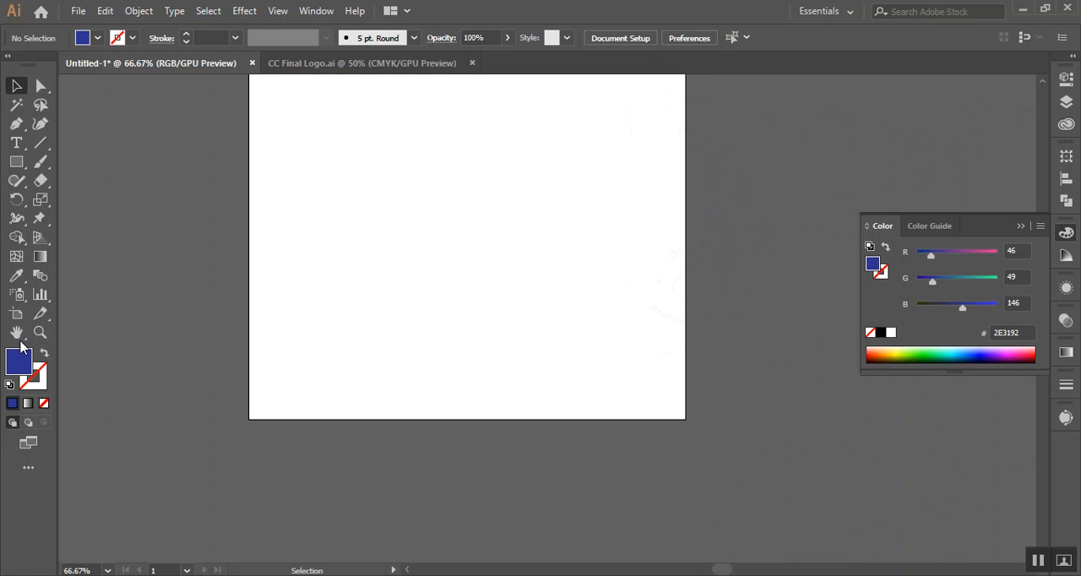
pyautogui.click(16, 124)
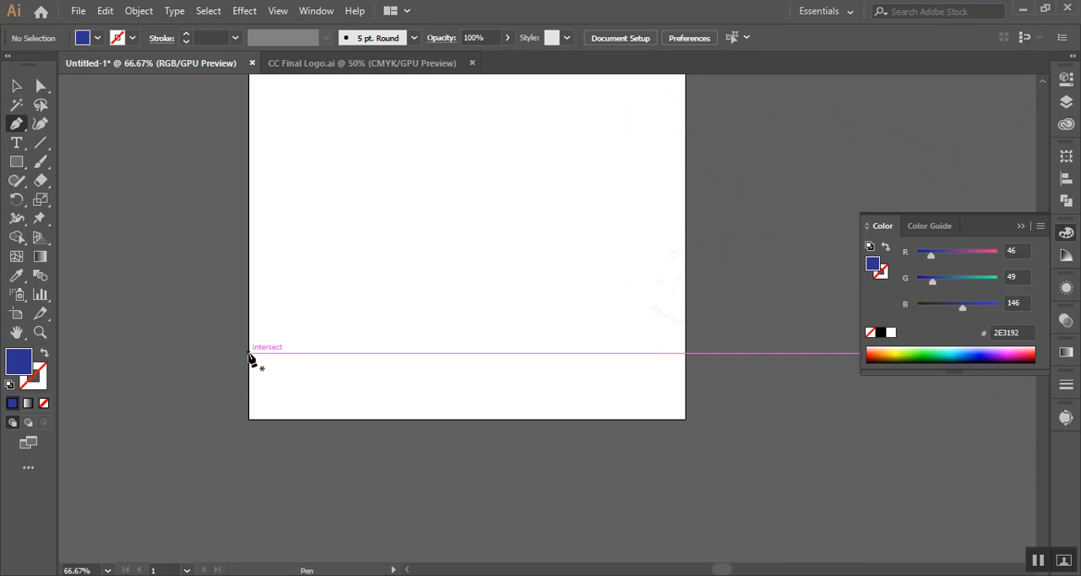
pyautogui.click(685, 372)
pyautogui.moveTo(511, 420); pyautogui.dragTo(363, 421)
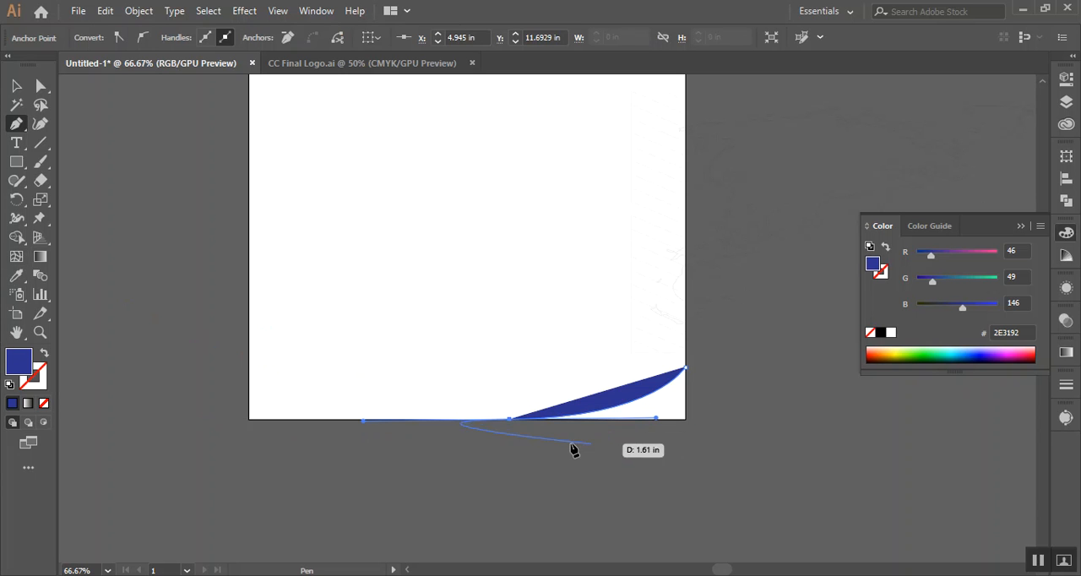
pyautogui.click(509, 420)
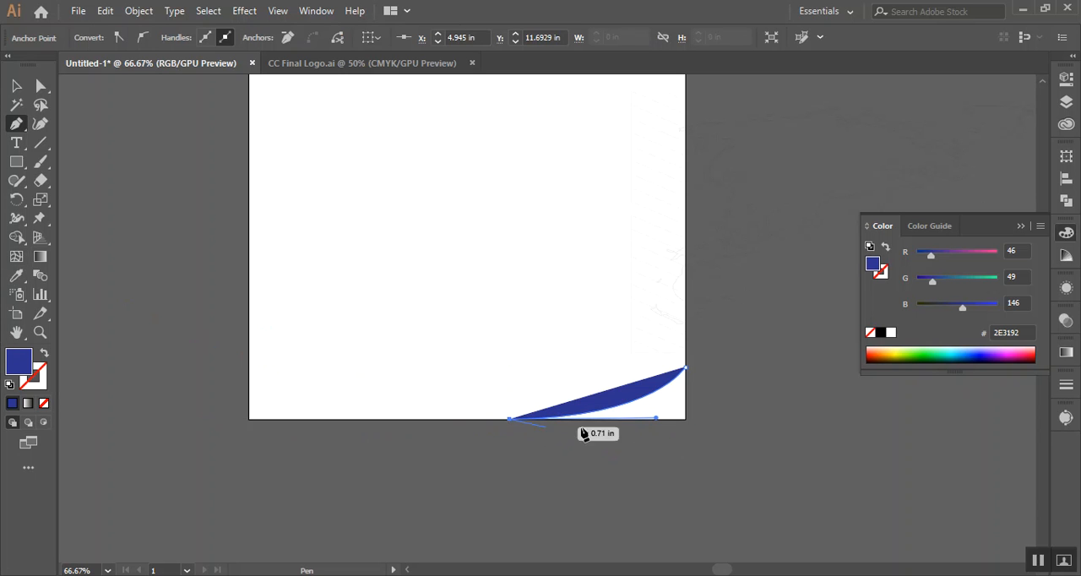
pyautogui.click(686, 419)
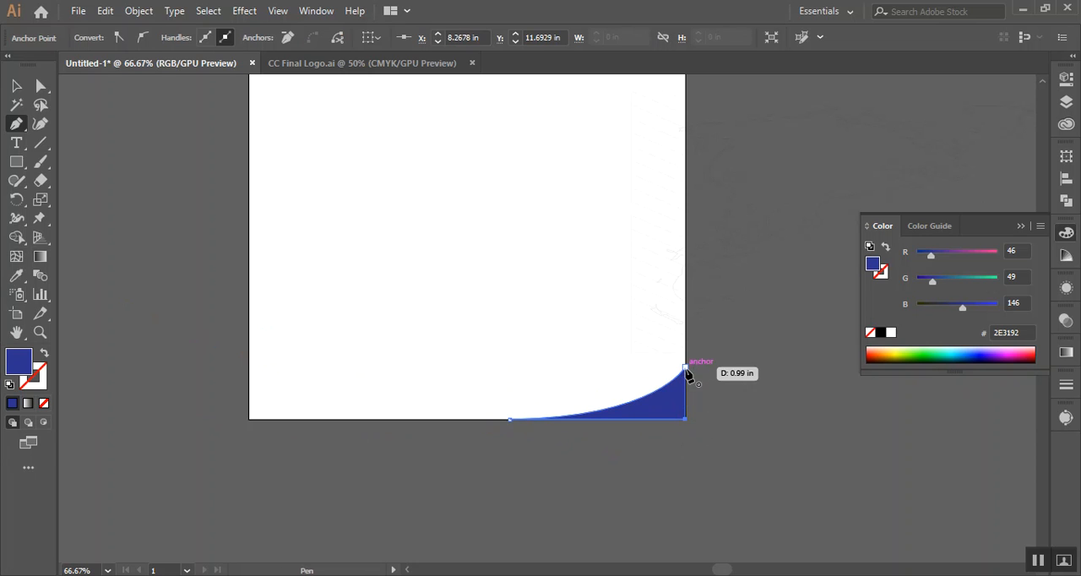
pyautogui.press('v')
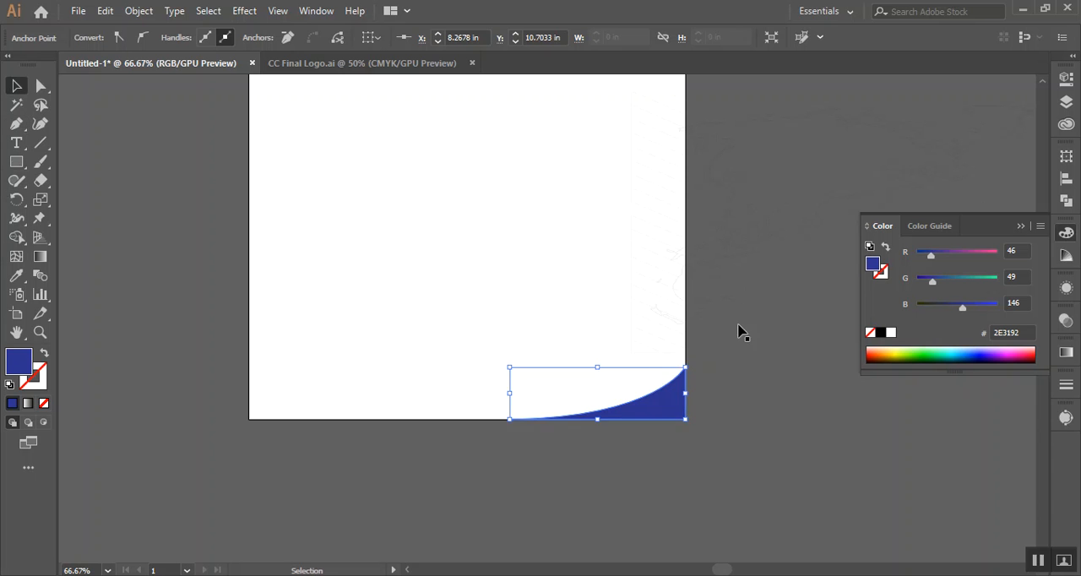
pyautogui.click(785, 395)
# Add a slightly larger copy of the curved corner shape behind the original, filled with light blue 00AEEF, as a thin edge
pyautogui.scroll(2, 652, 445)
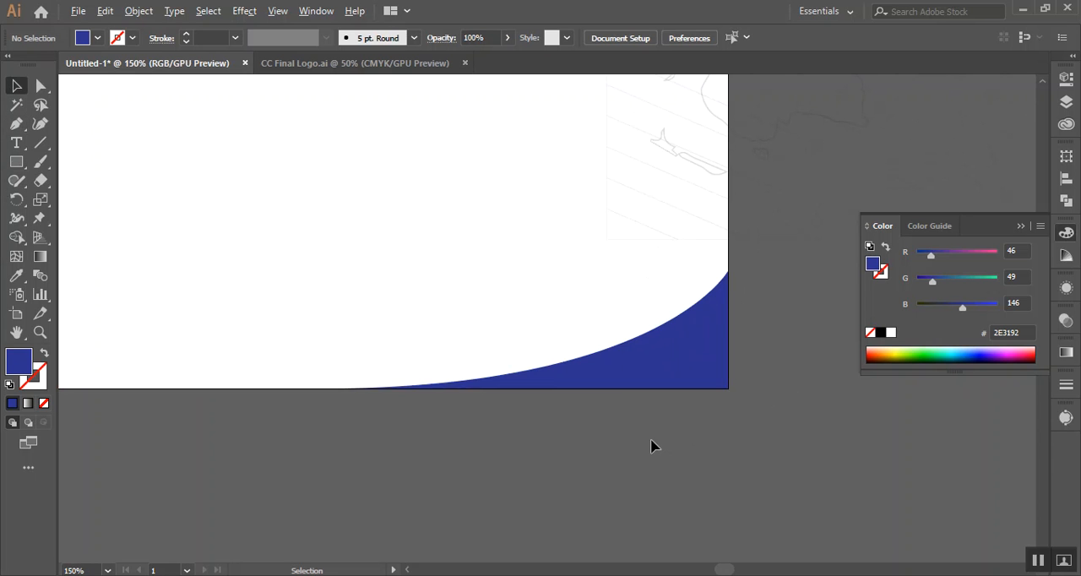
pyautogui.click(687, 361)
pyautogui.press('a')
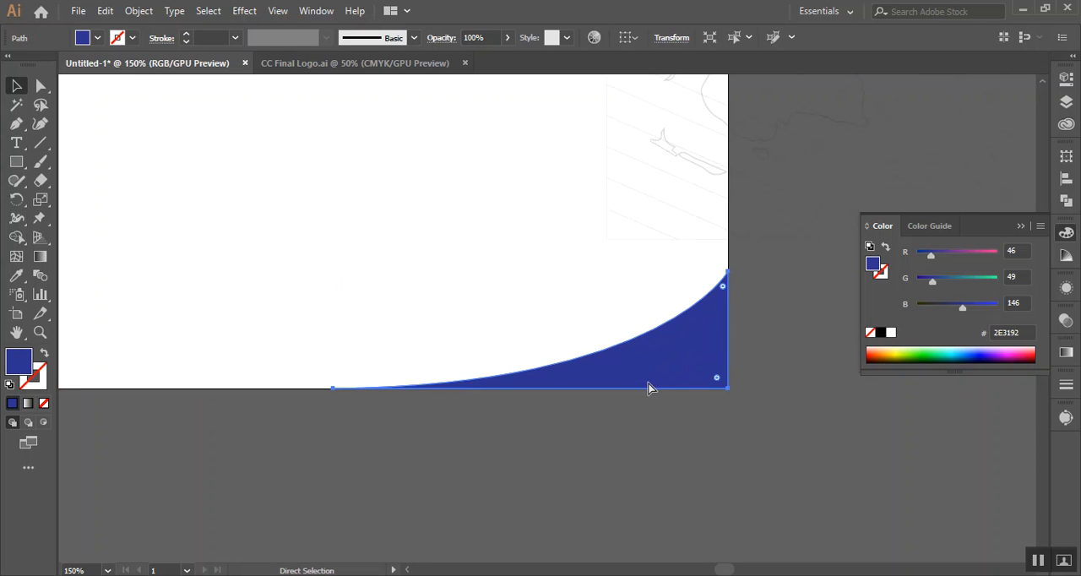
pyautogui.press('v')
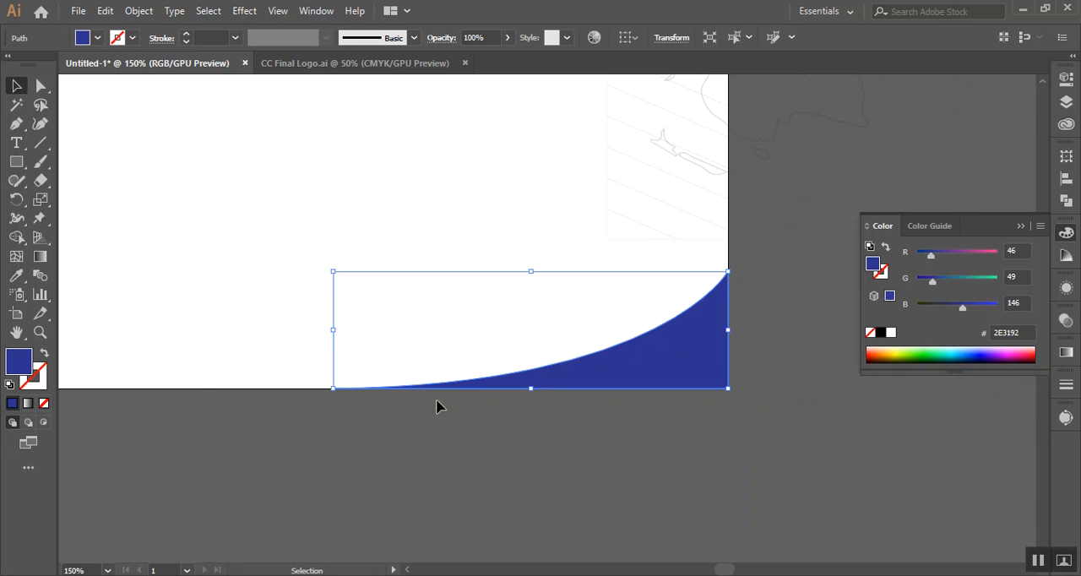
pyautogui.click(98, 37)
pyautogui.click(88, 65)
pyautogui.click(620, 7)
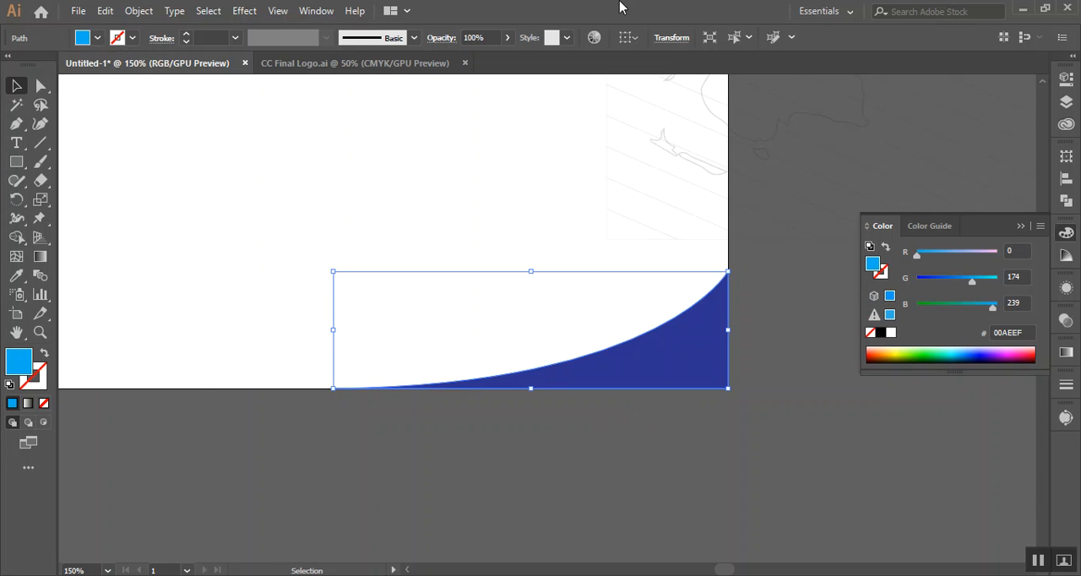
pyautogui.moveTo(333, 271); pyautogui.dragTo(300, 258)
pyautogui.click(814, 470)
# Delete the stray objects lying outside the artboard to its right
pyautogui.scroll(-3, 767, 437)
pyautogui.moveTo(849, 408); pyautogui.dragTo(771, 508)
pyautogui.moveTo(688, 308); pyautogui.dragTo(598, 287)
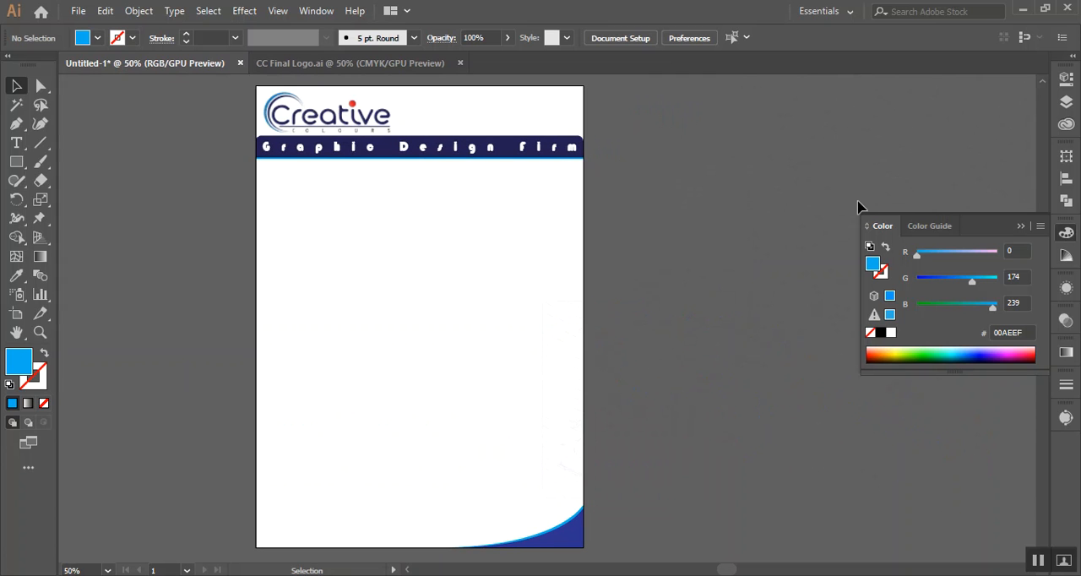
pyautogui.moveTo(663, 139); pyautogui.dragTo(850, 446)
pyautogui.press('Delete')
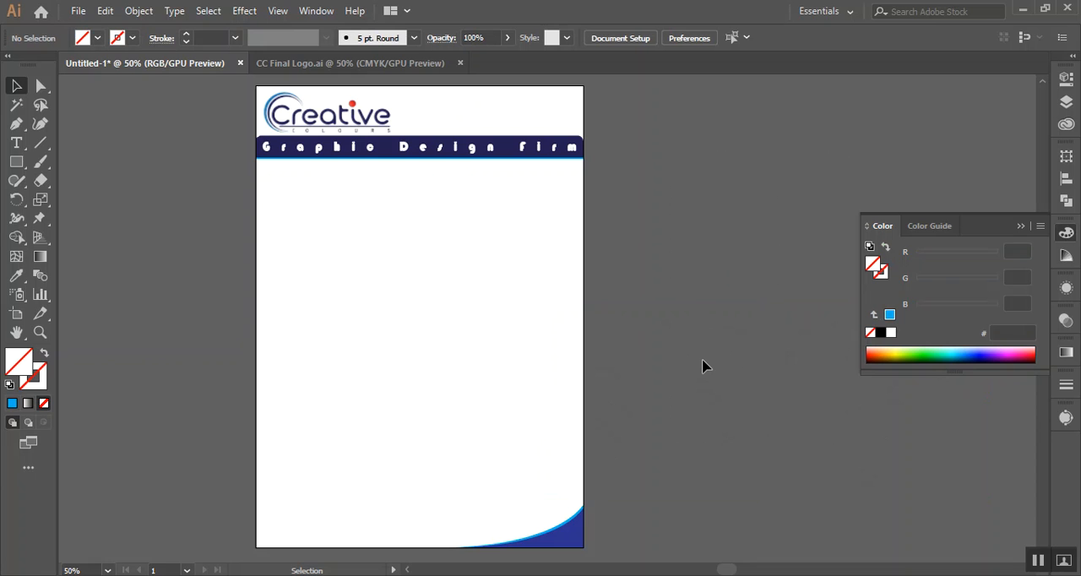
# Add a "Date:-" line with dotted blanks separated by slashes below the banner's right end, and nudge it slightly right
pyautogui.scroll(2, 667, 231)
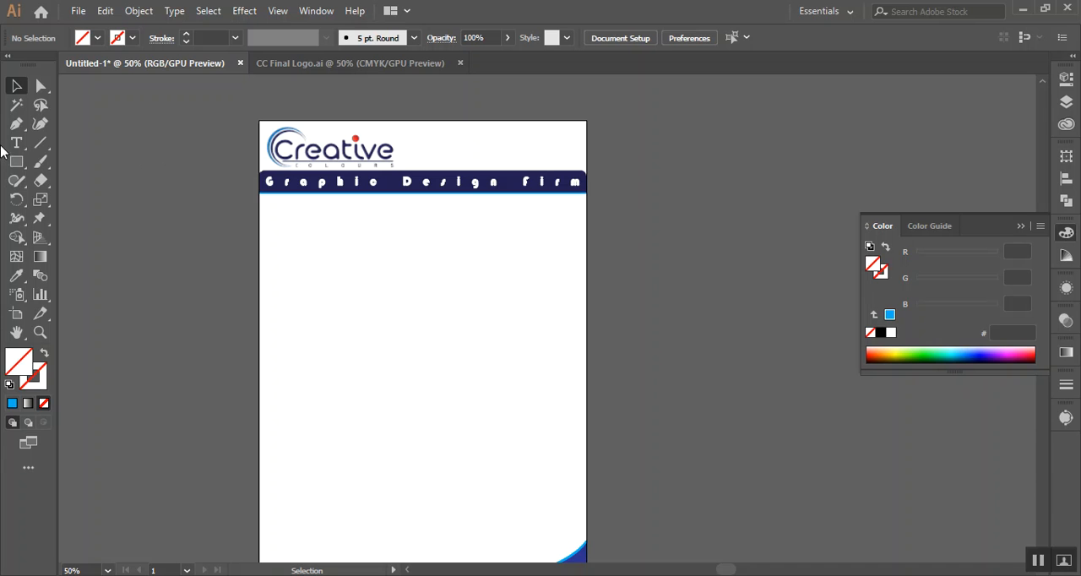
pyautogui.scroll(2, 532, 262)
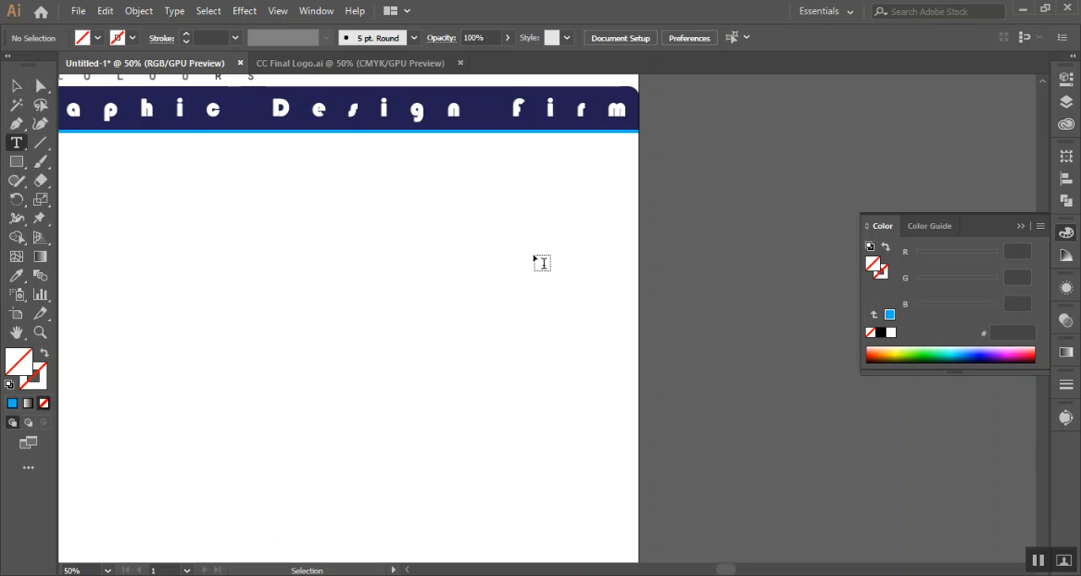
pyautogui.click(413, 178)
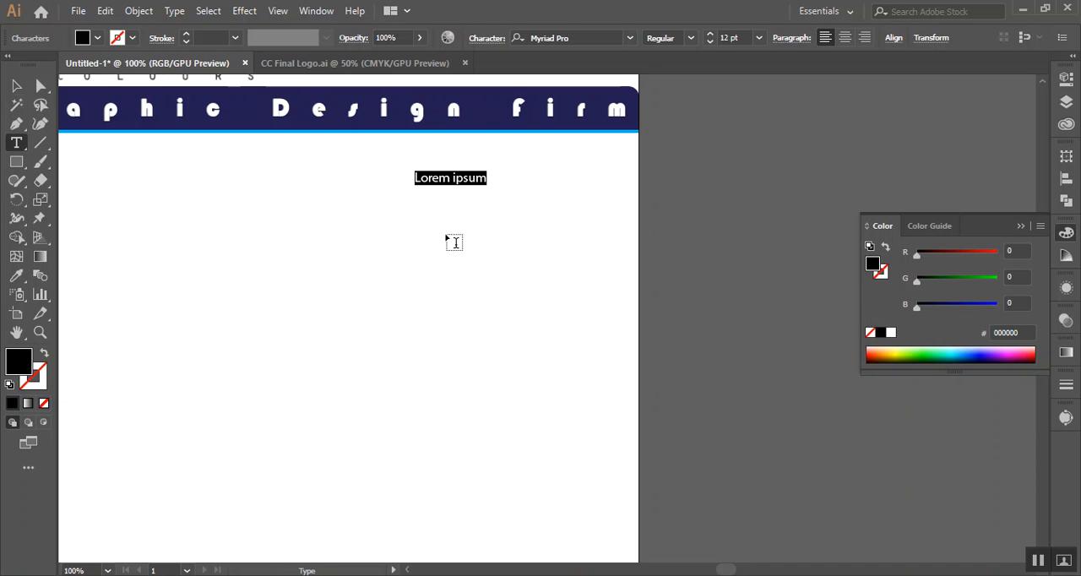
pyautogui.write('D')
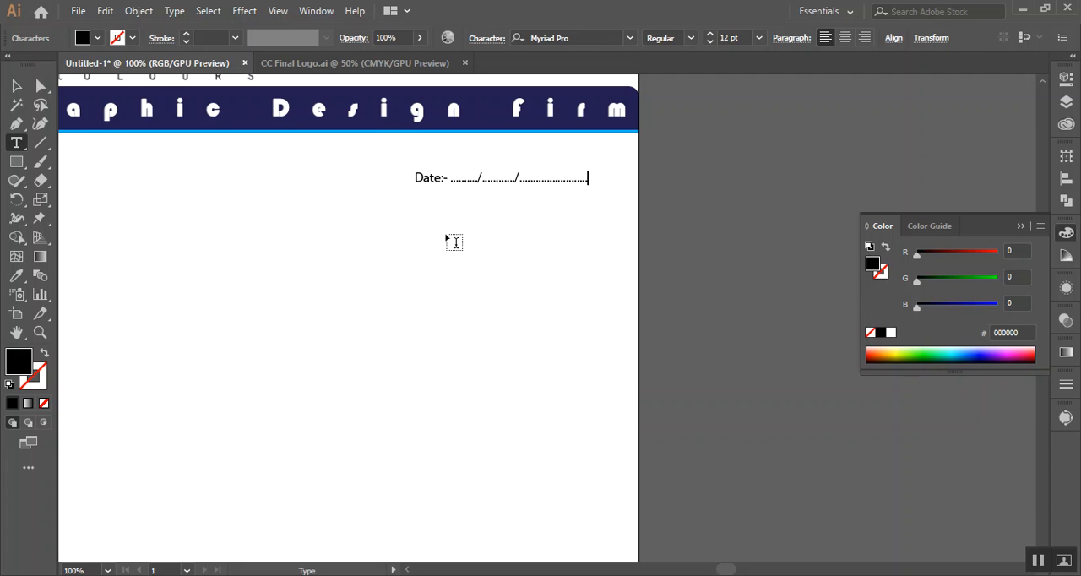
pyautogui.click(16, 85)
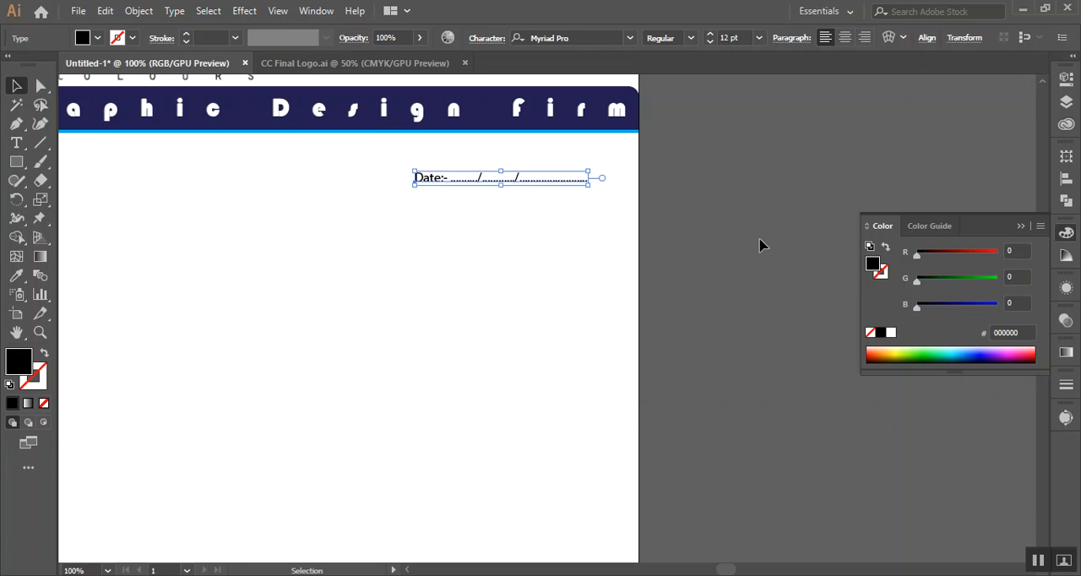
pyautogui.click(754, 258)
pyautogui.moveTo(456, 183); pyautogui.dragTo(461, 183)
pyautogui.click(720, 217)
# Review the whole letterhead, from the header and date line down to the curved footer corner
pyautogui.scroll(-2, 690, 189)
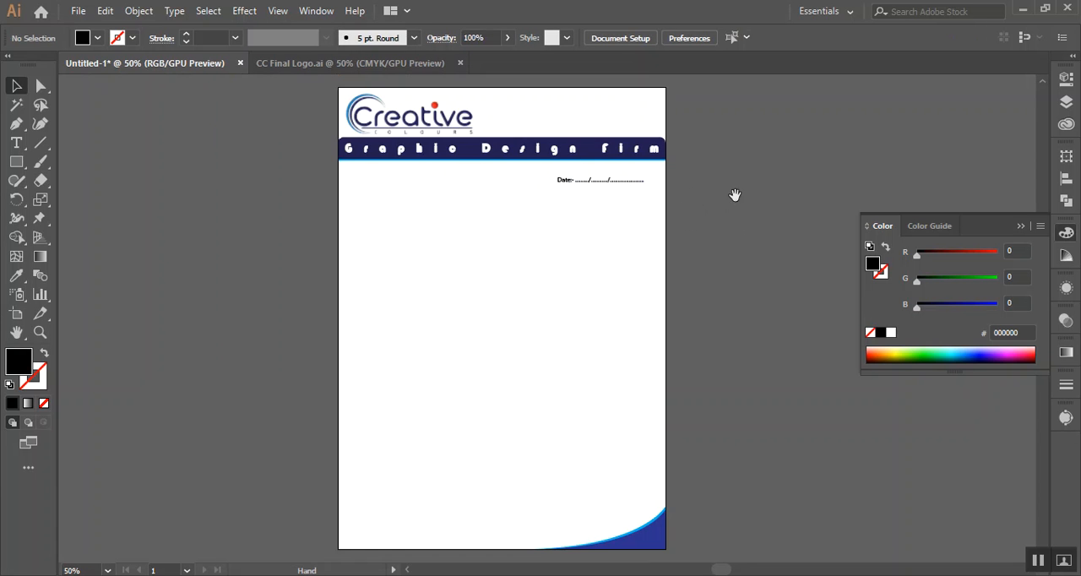
pyautogui.moveTo(756, 175); pyautogui.dragTo(685, 296)
pyautogui.scroll(-1, 697, 292)
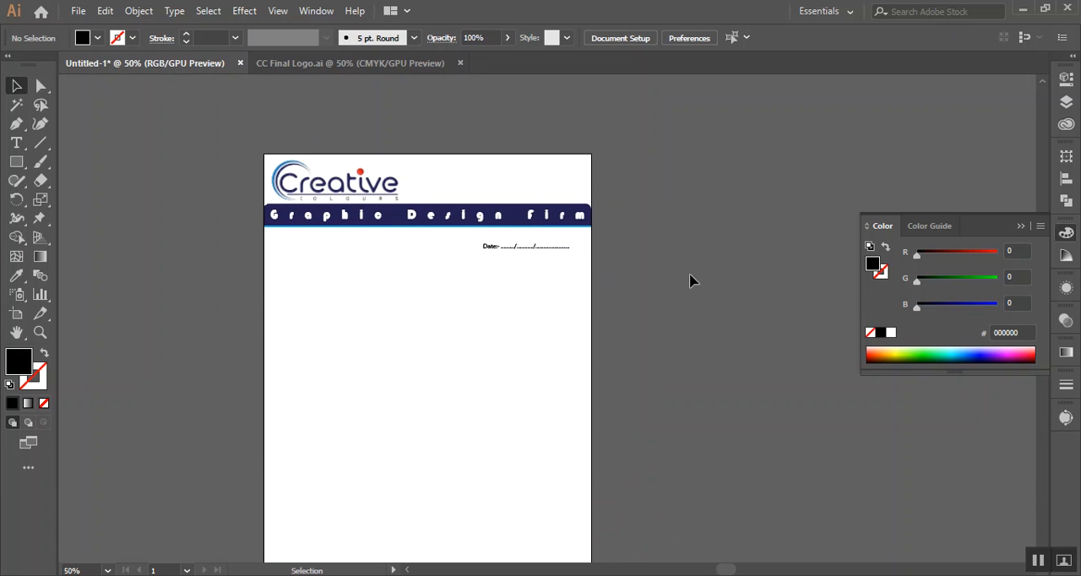
pyautogui.scroll(-1, 658, 198)
pyautogui.scroll(2, 655, 195)
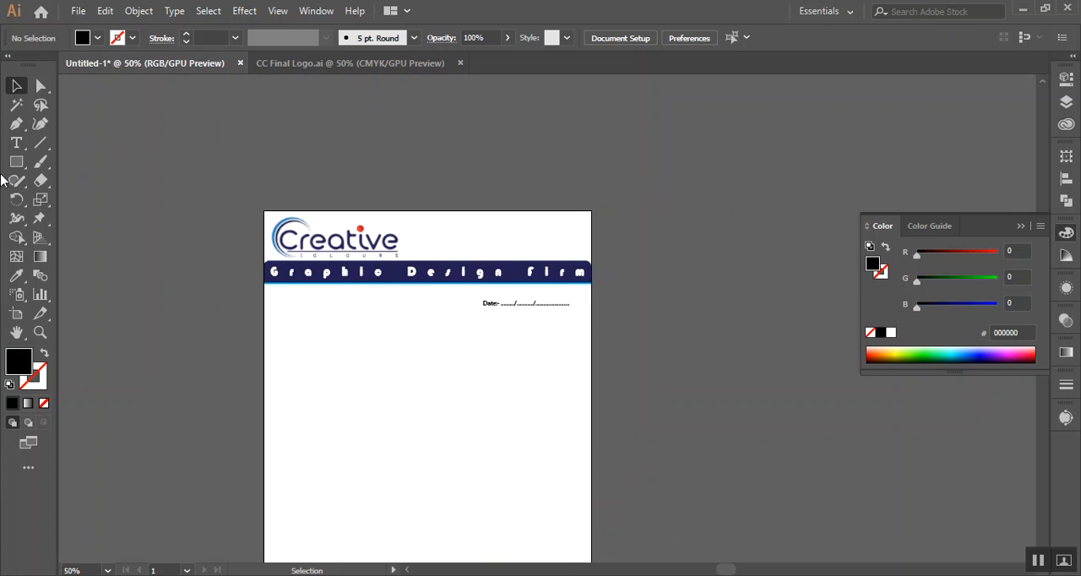
pyautogui.click(16, 142)
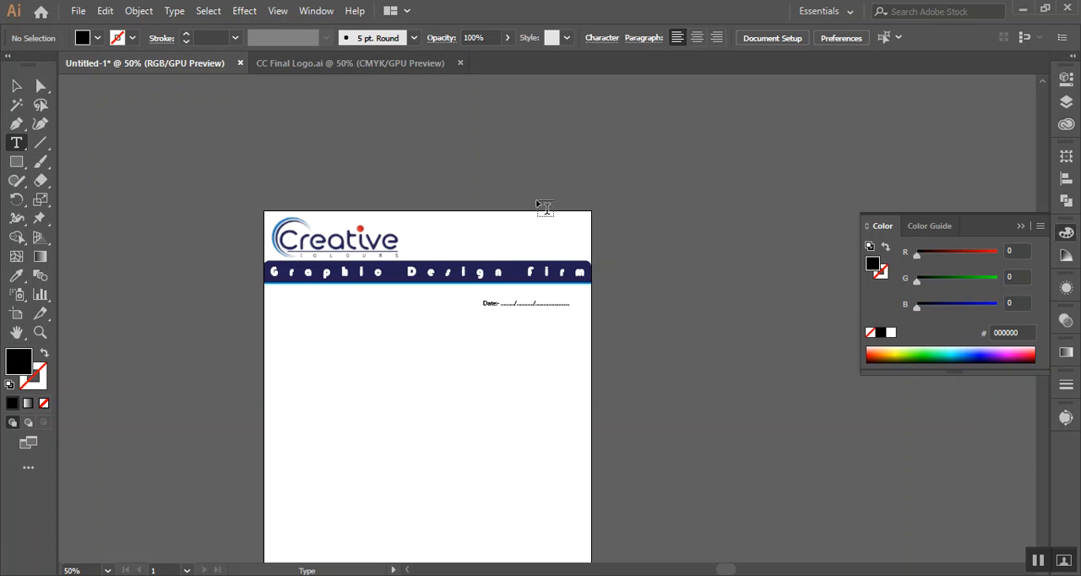
pyautogui.scroll(2, 534, 253)
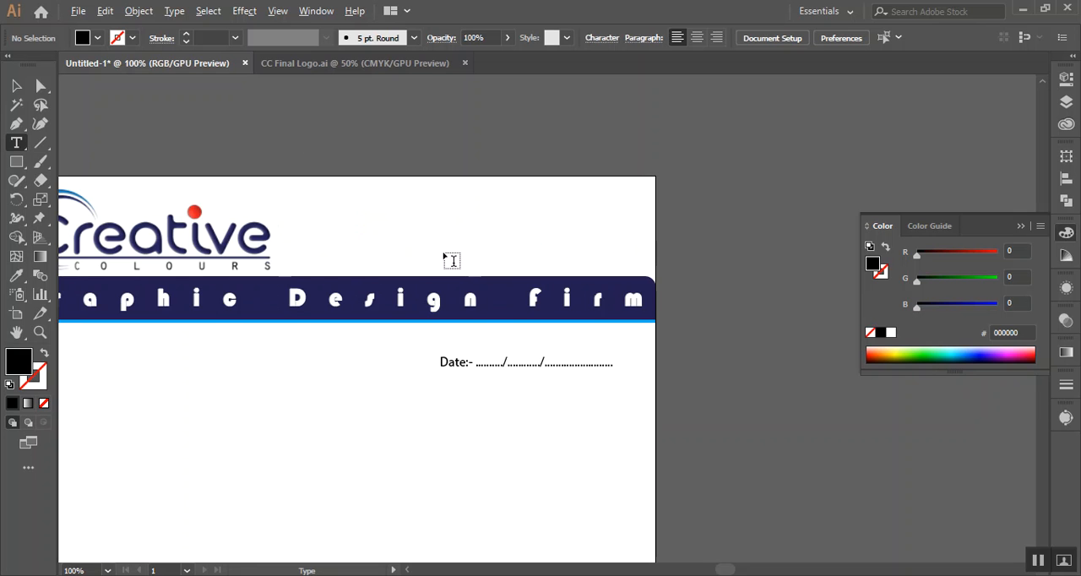
pyautogui.scroll(-1, 450, 261)
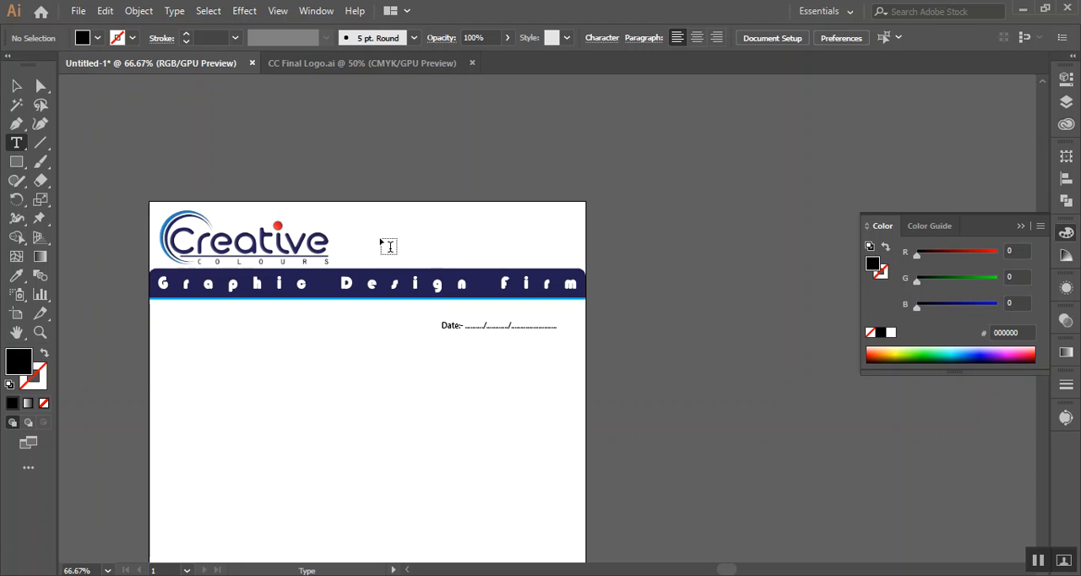
pyautogui.scroll(-3, 378, 239)
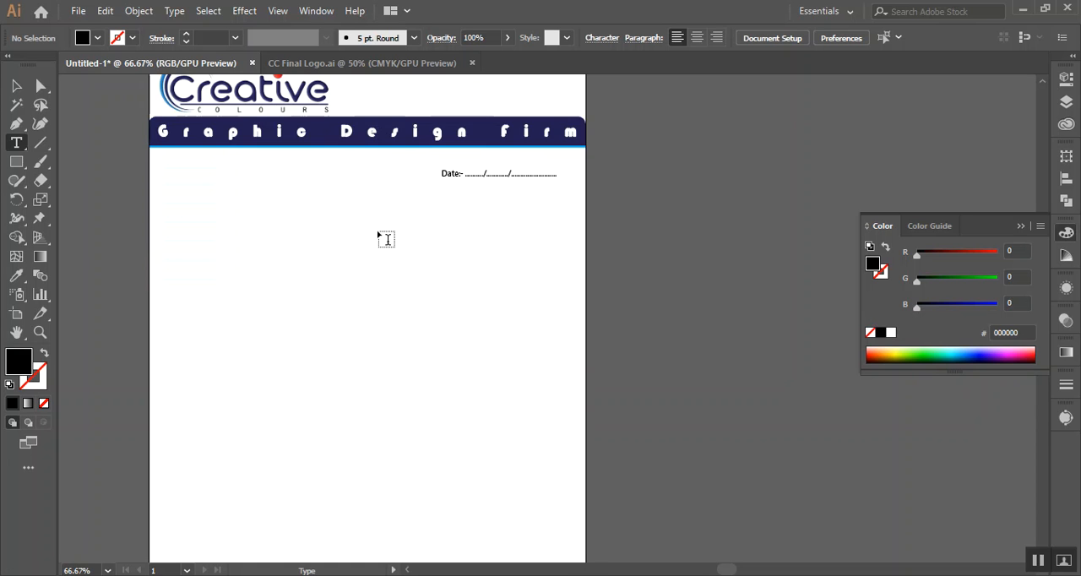
pyautogui.scroll(-3, 386, 239)
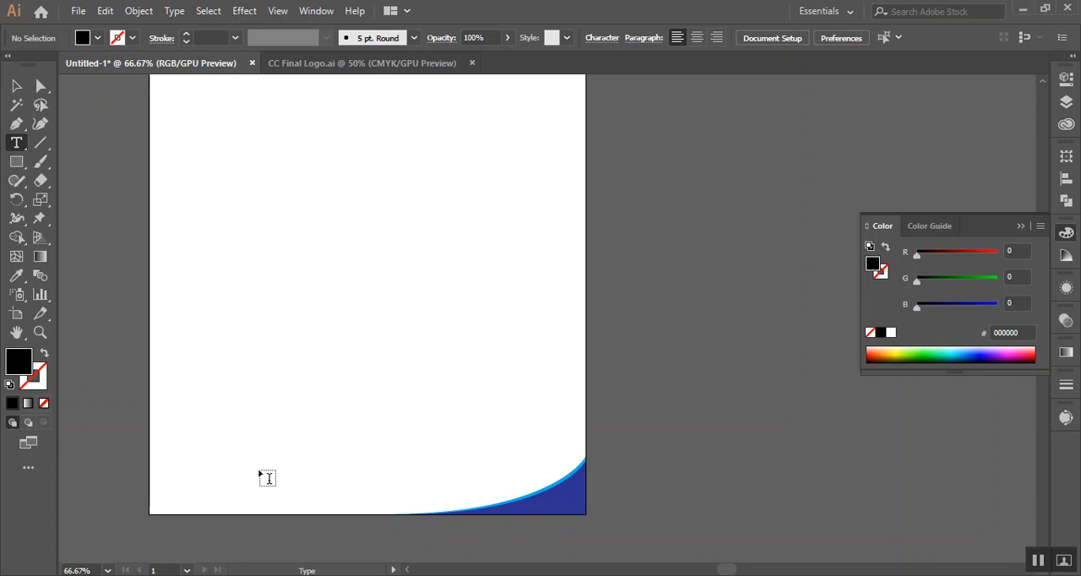
# Switch to File Explorer, find the experience certificate file in the Desktop folder and open it in Illustrator
pyautogui.click(84, 575)
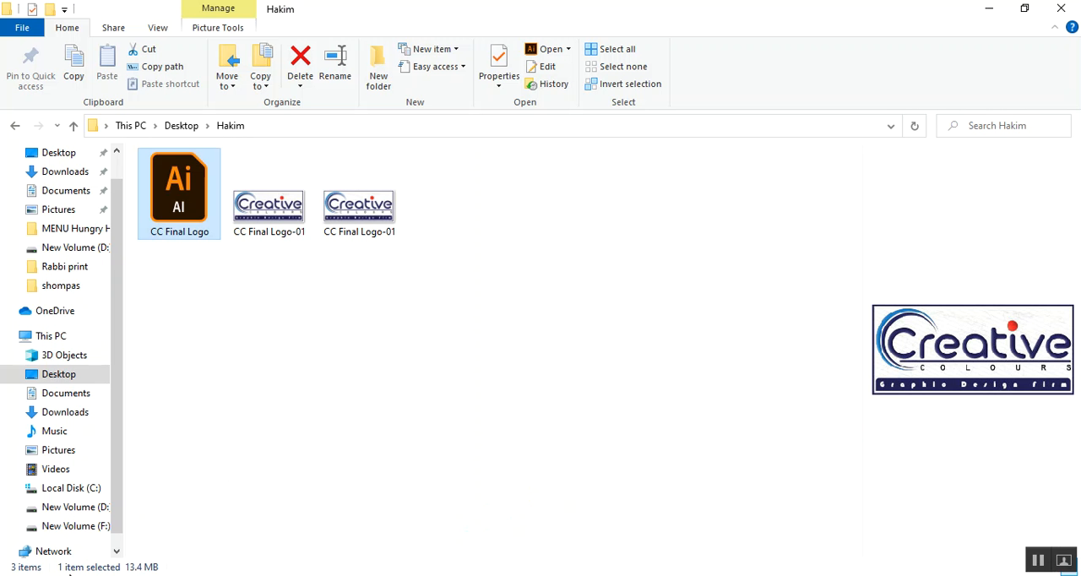
pyautogui.click(73, 128)
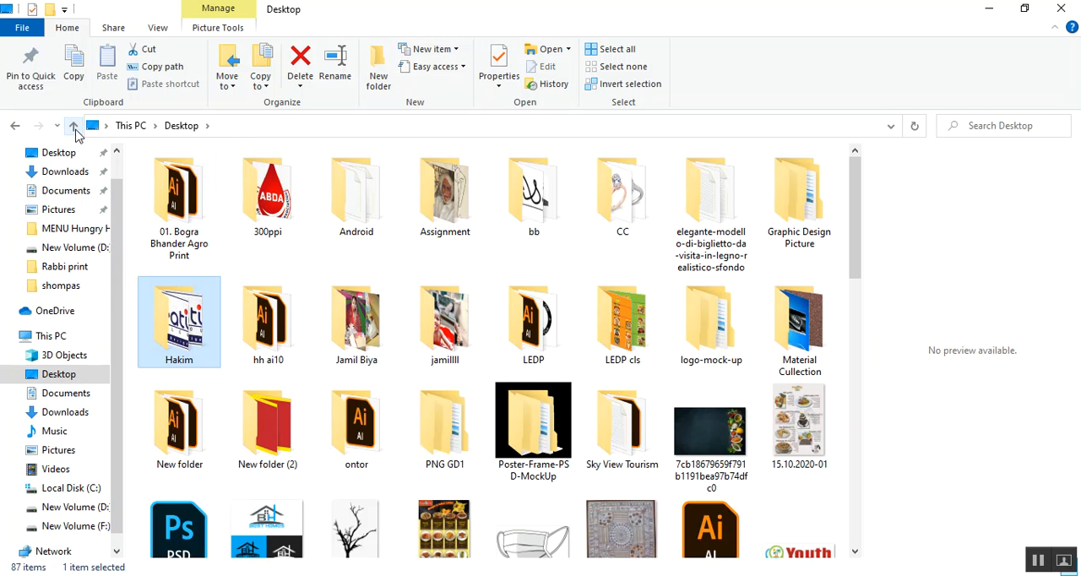
pyautogui.moveTo(853, 219); pyautogui.dragTo(861, 435)
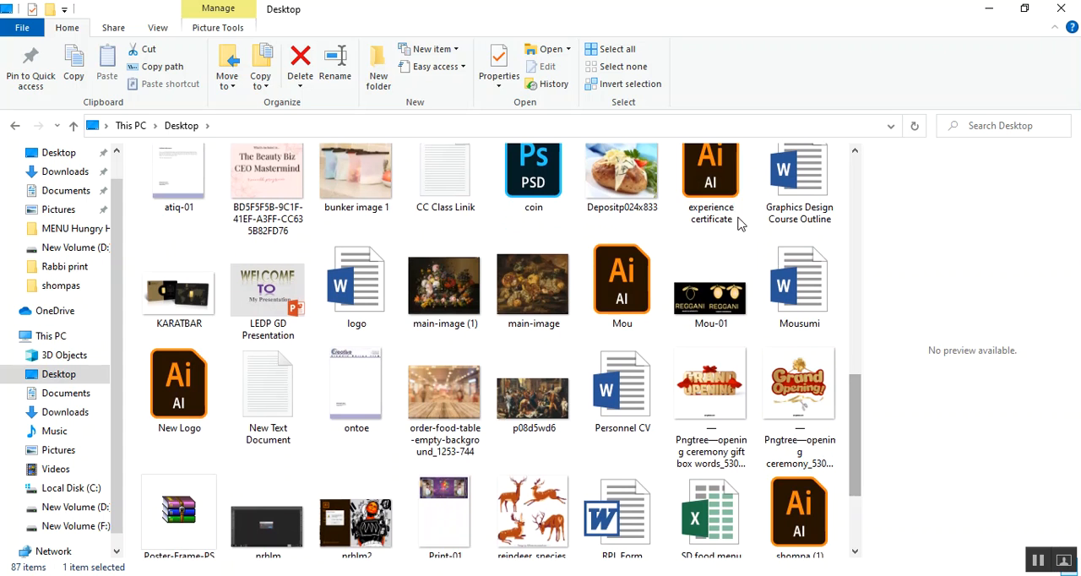
pyautogui.click(711, 176)
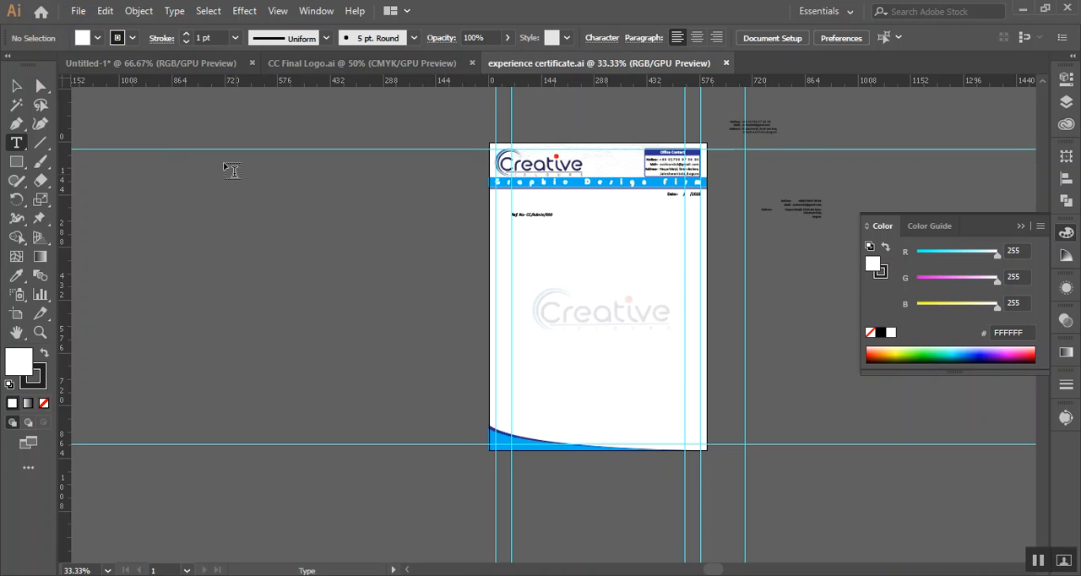
pyautogui.click(14, 87)
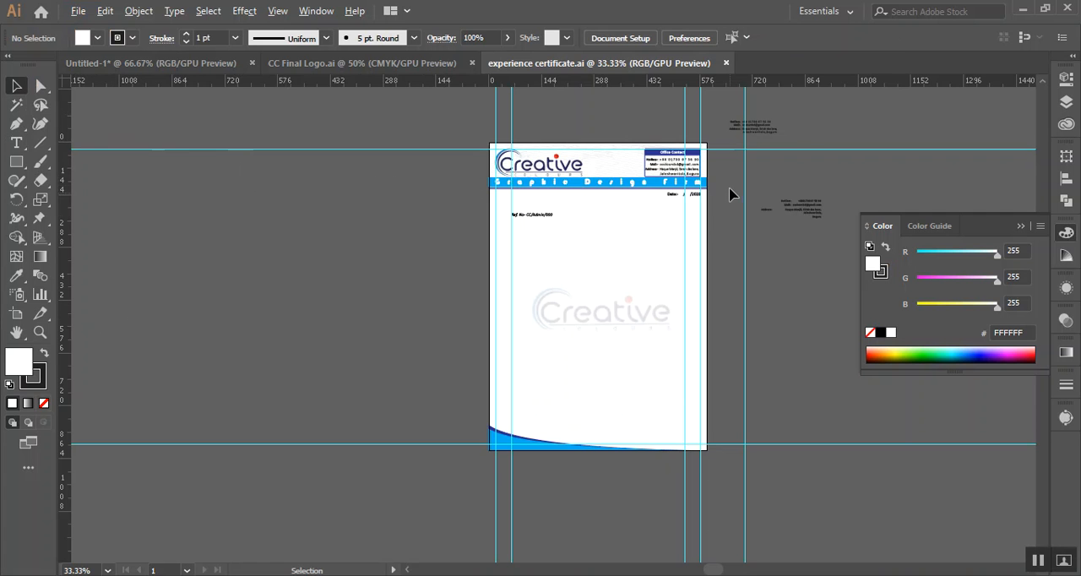
# Copy the Office Contact block from the experience certificate into the letterhead, placing it above the banner's right end, opposite the logo
pyautogui.scroll(3, 731, 186)
pyautogui.moveTo(704, 141); pyautogui.dragTo(732, 285)
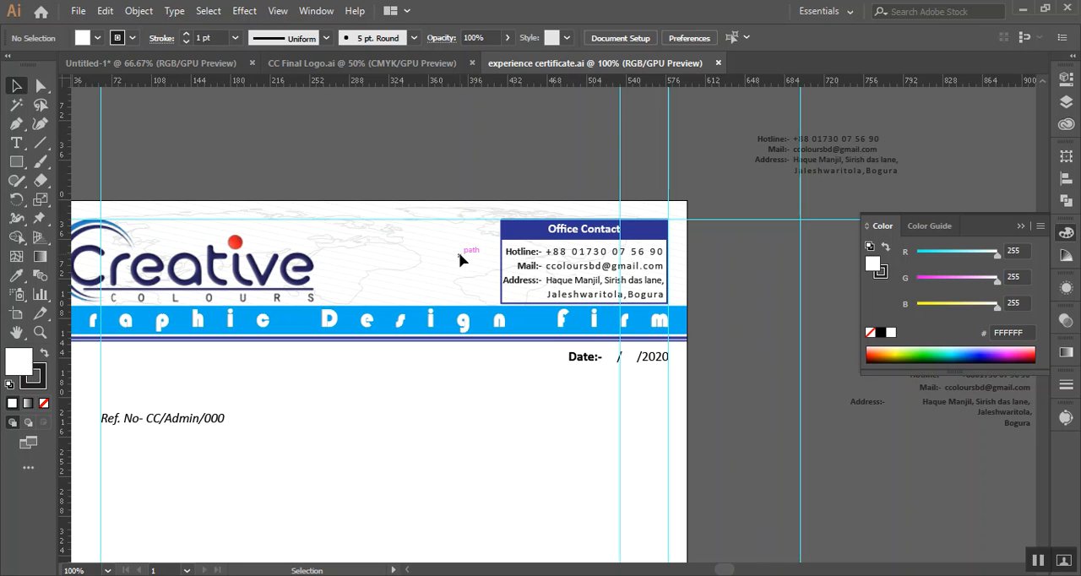
pyautogui.moveTo(471, 239); pyautogui.dragTo(608, 293)
pyautogui.moveTo(555, 221)
pyautogui.mouseDown()
pyautogui.moveTo(490, 164)
pyautogui.moveTo(320, 76)
pyautogui.moveTo(200, 65)
pyautogui.moveTo(203, 77)
pyautogui.moveTo(565, 225)
pyautogui.mouseUp()
pyautogui.scroll(3, 540, 389)
pyautogui.scroll(3, 534, 388)
pyautogui.moveTo(550, 440); pyautogui.dragTo(526, 142)
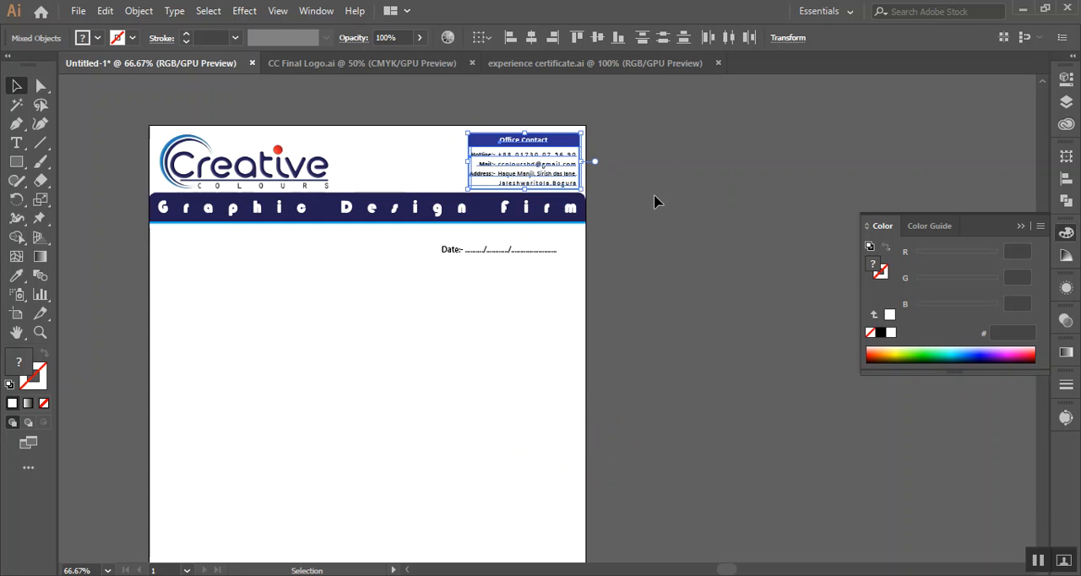
# Bring the Office Contact block in the letterhead's header to the front of the stacking order
pyautogui.rightClick(549, 164)
pyautogui.moveTo(651, 317)
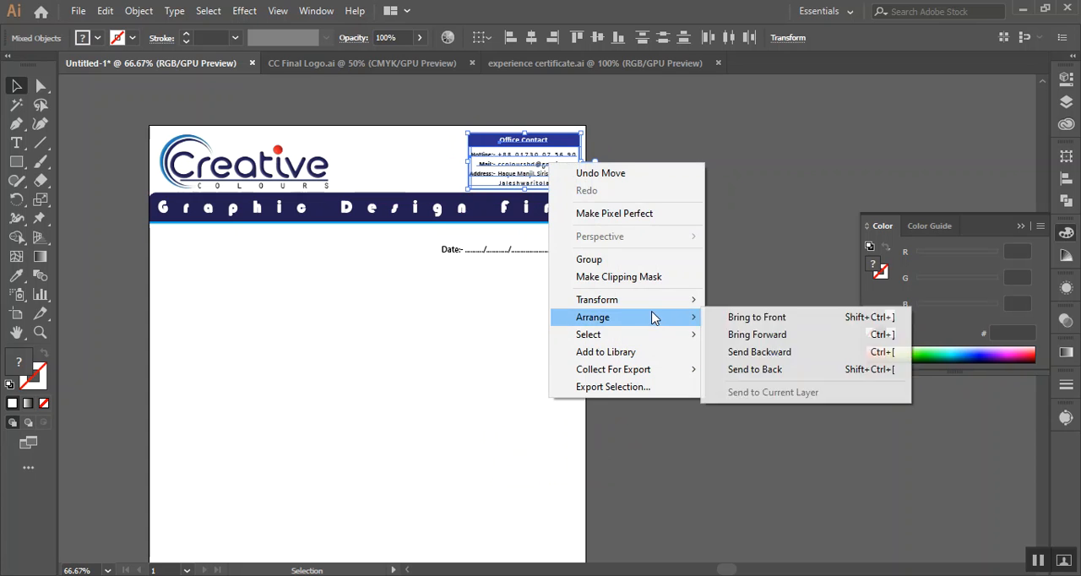
pyautogui.click(730, 318)
pyautogui.click(700, 326)
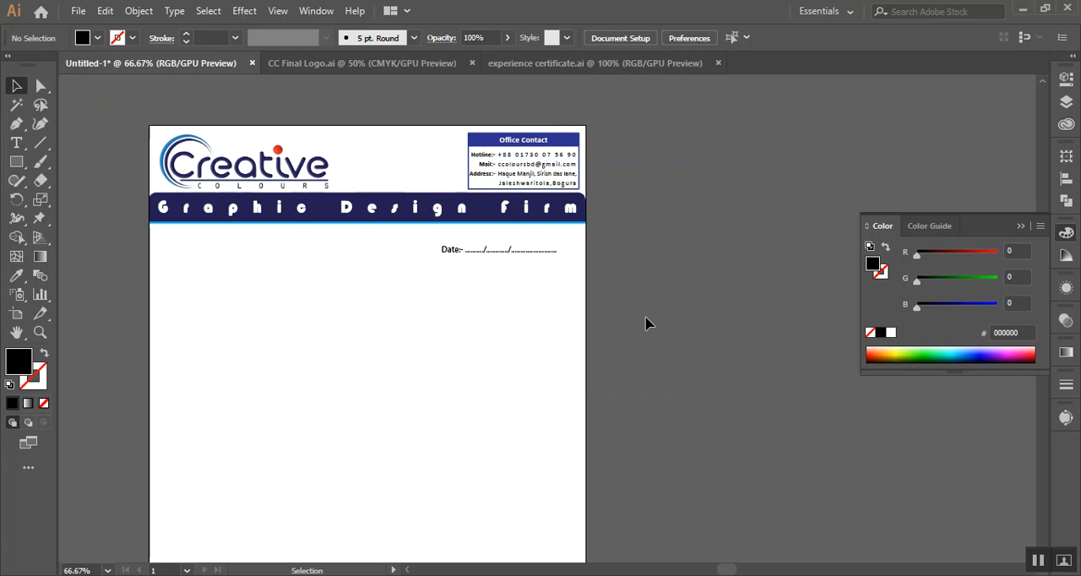
# Recolour the Office Contact frame and title bar with the dark navy sampled from the Graphic Design Firm banner
pyautogui.scroll(1, 473, 230)
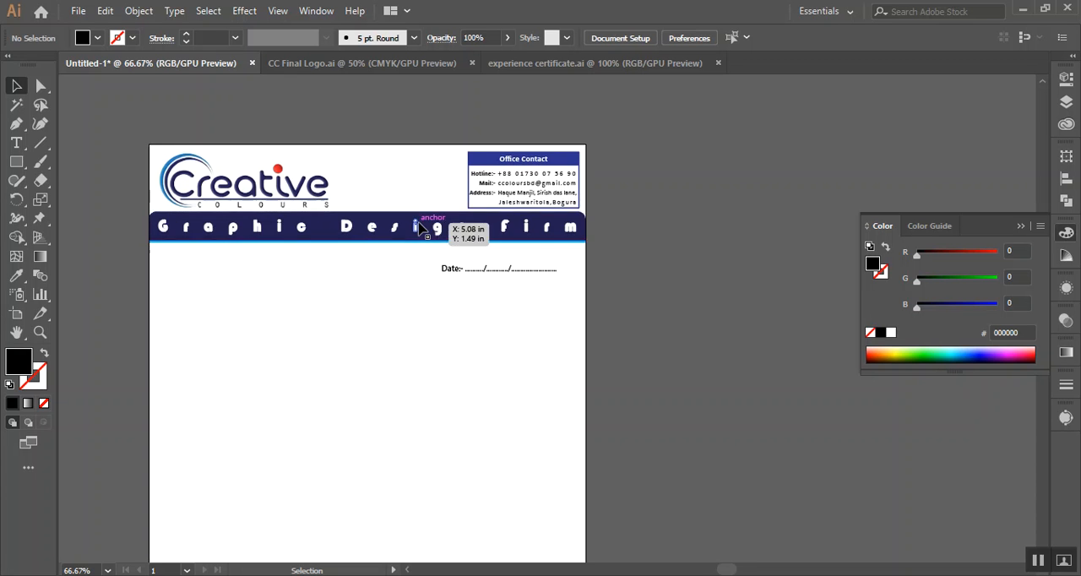
pyautogui.scroll(1, 419, 228)
pyautogui.click(516, 150)
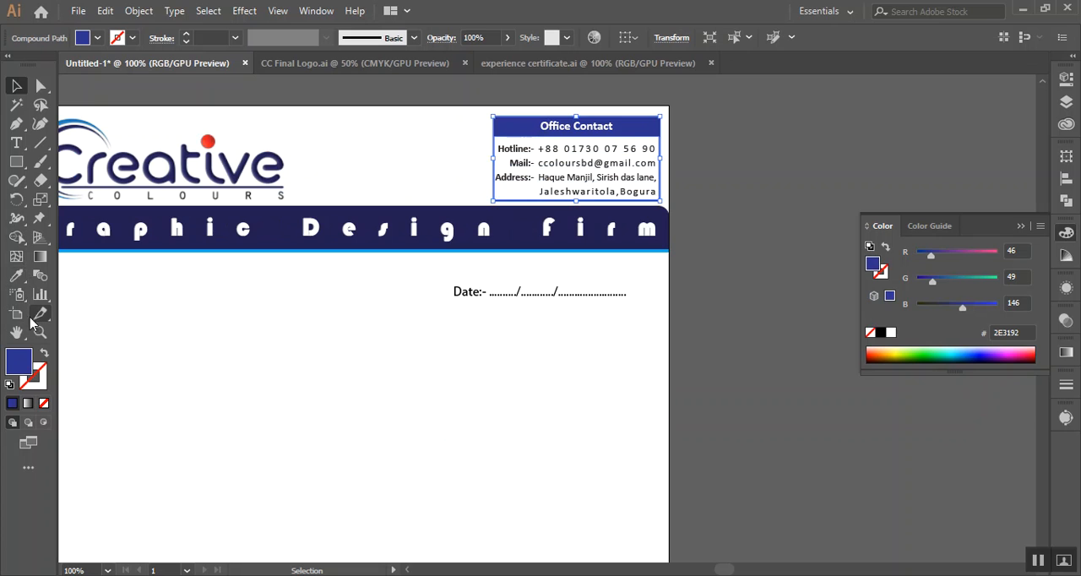
pyautogui.click(14, 278)
pyautogui.click(280, 219)
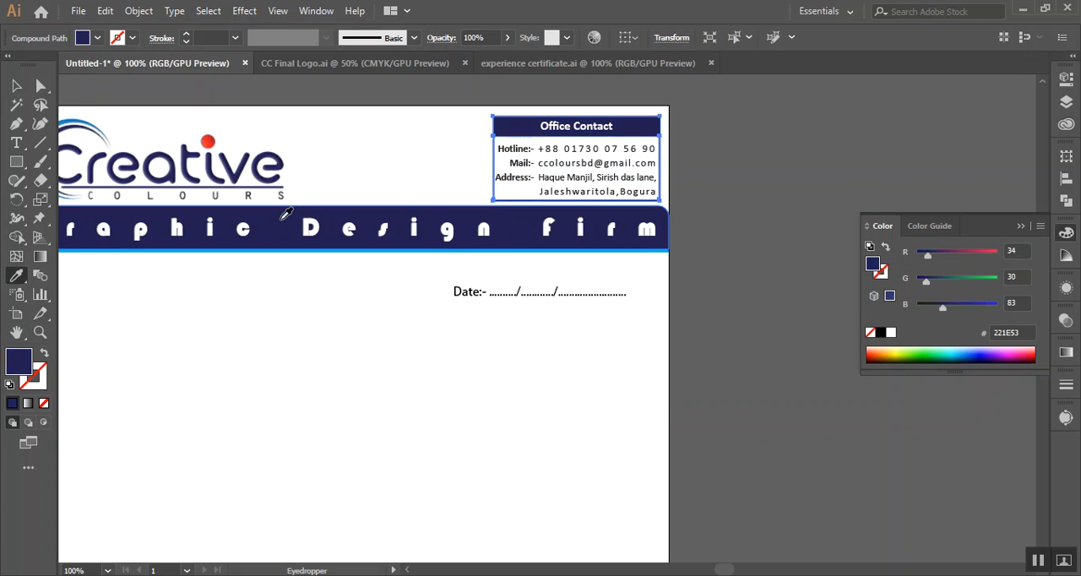
pyautogui.click(16, 85)
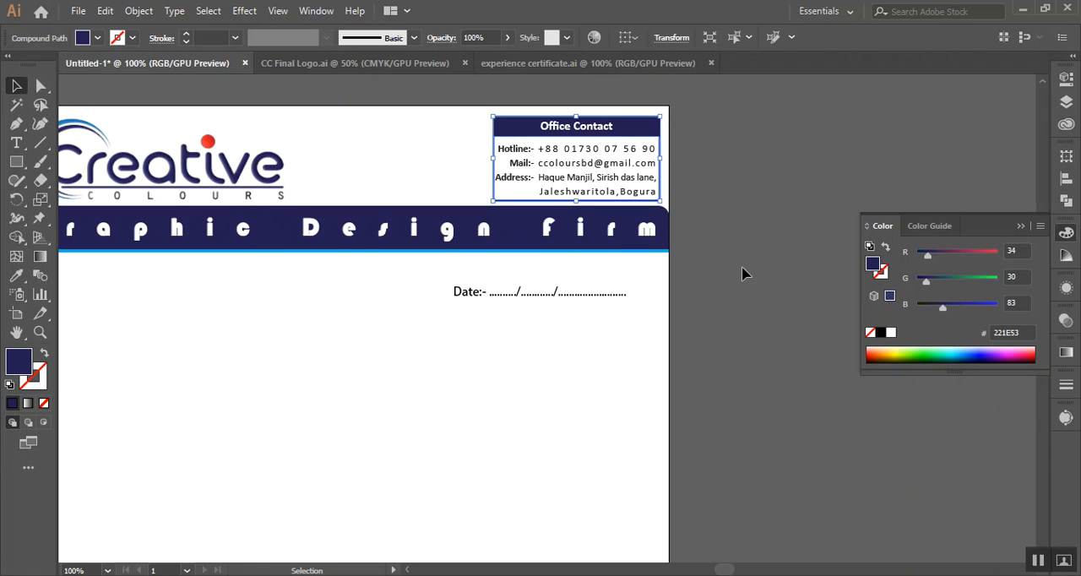
pyautogui.click(739, 270)
# Compare the whole letterhead with the experience certificate's layout, including its header, reference line, logo watermark and curved footer
pyautogui.scroll(-1, 737, 263)
pyautogui.scroll(-3, 779, 384)
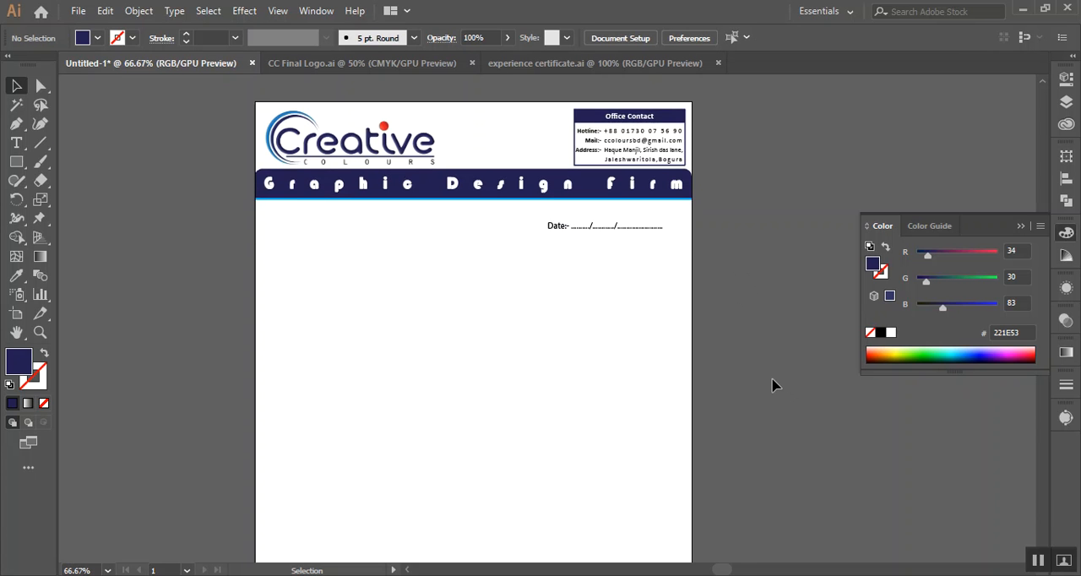
pyautogui.scroll(1, 773, 378)
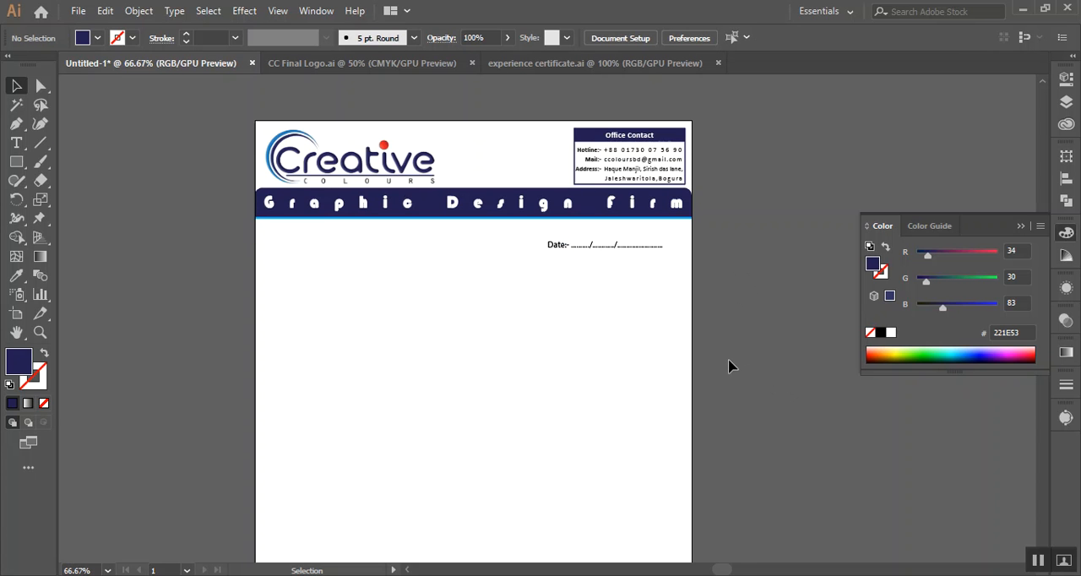
pyautogui.scroll(-1, 730, 366)
pyautogui.scroll(-2, 763, 401)
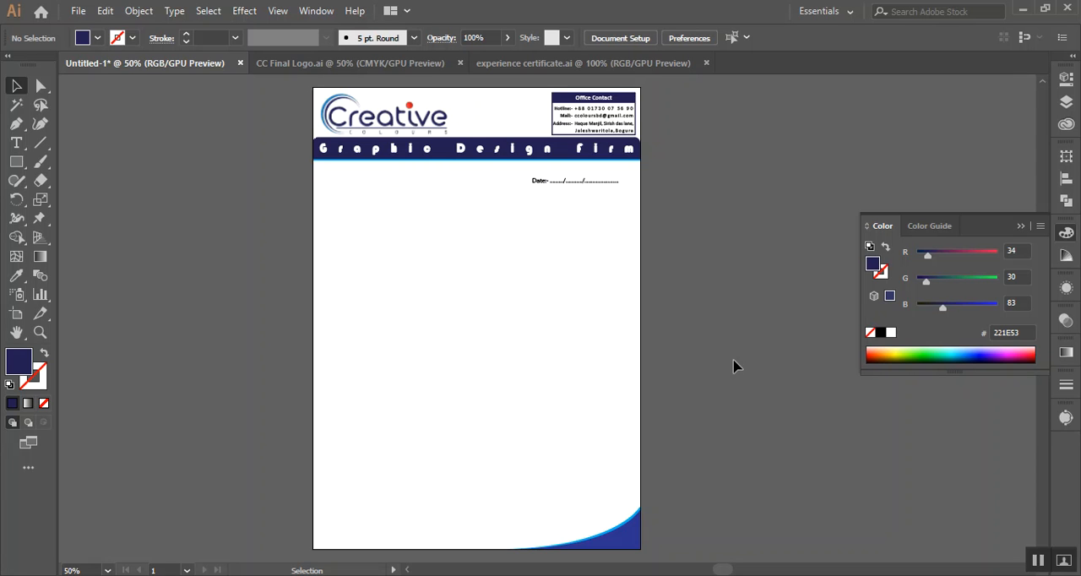
pyautogui.click(414, 117)
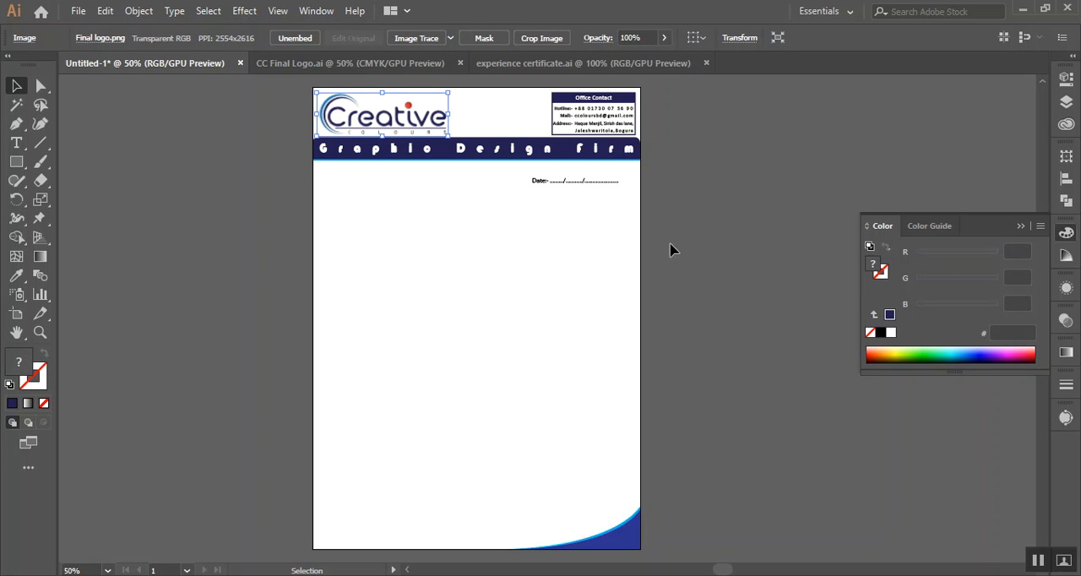
pyautogui.click(699, 266)
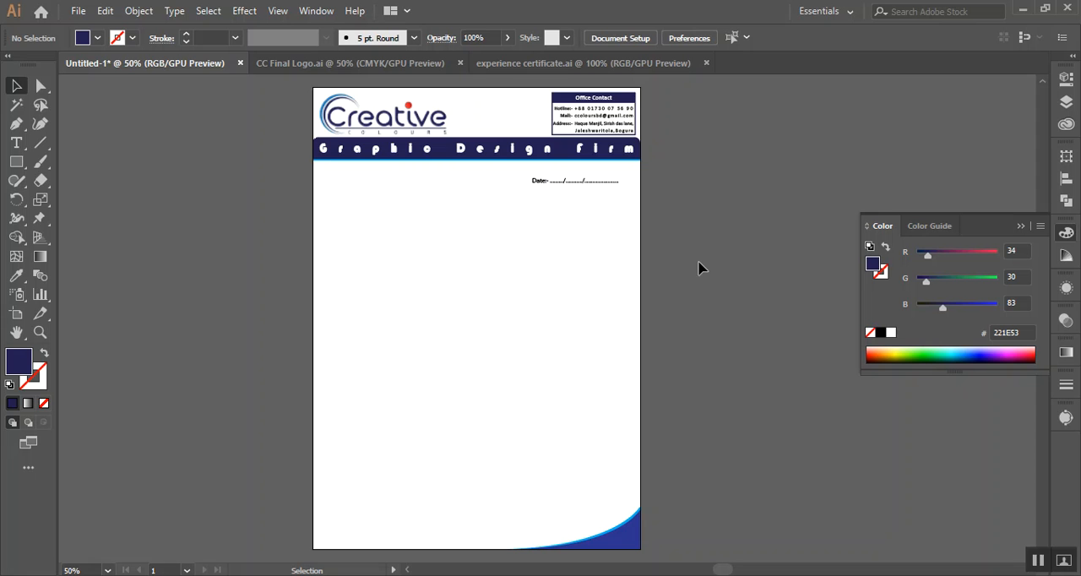
pyautogui.click(553, 68)
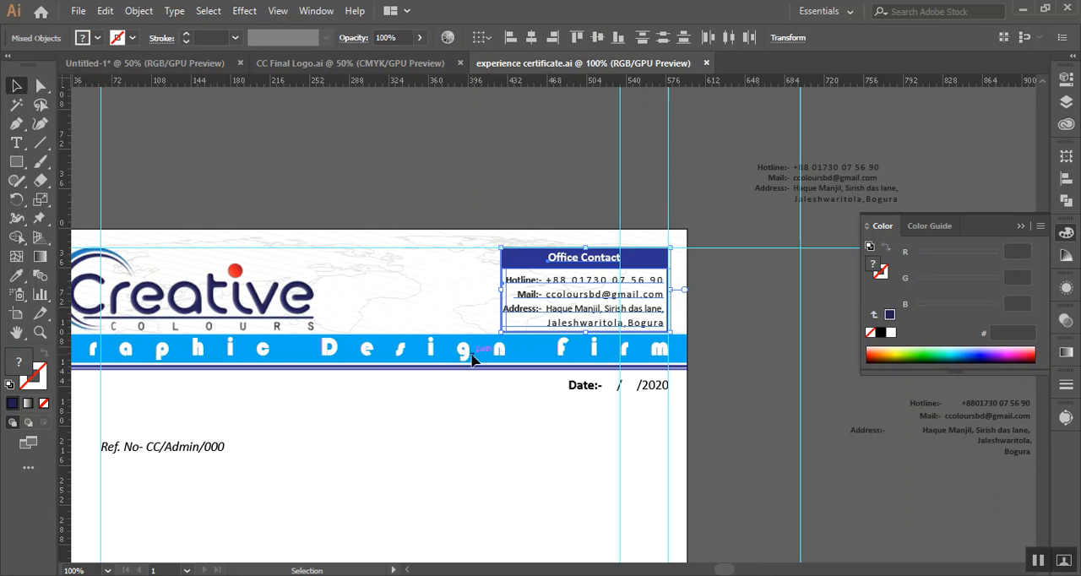
pyautogui.scroll(-3, 469, 361)
pyautogui.scroll(-3, 470, 361)
pyautogui.scroll(1, 459, 292)
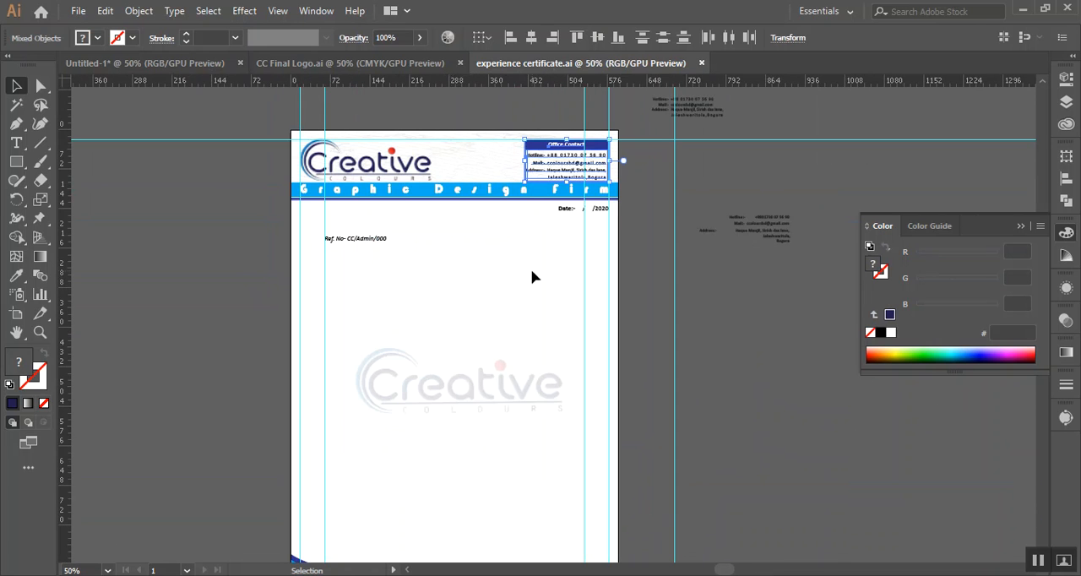
pyautogui.click(755, 362)
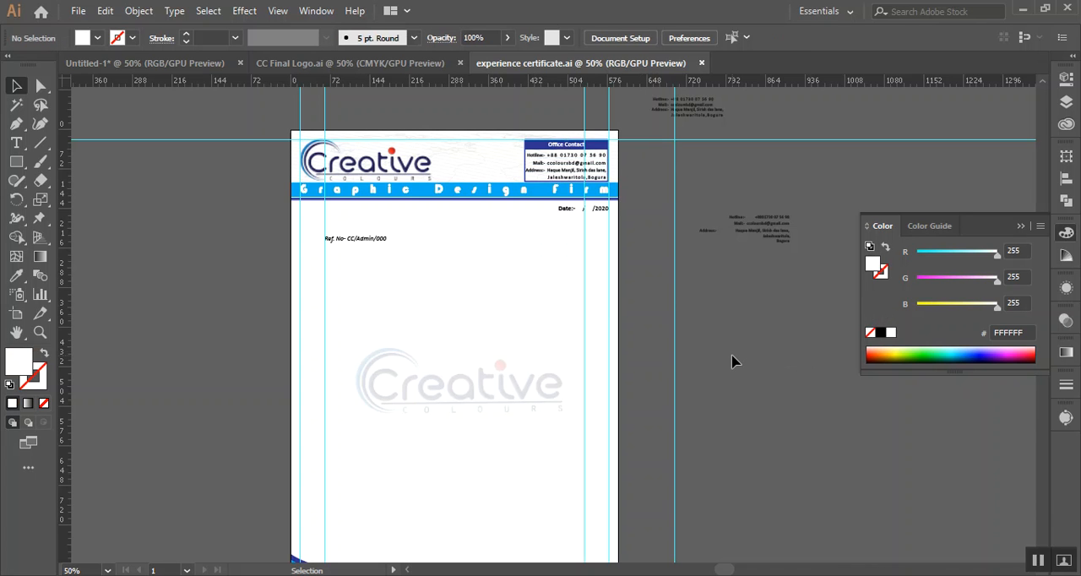
pyautogui.scroll(-2, 549, 308)
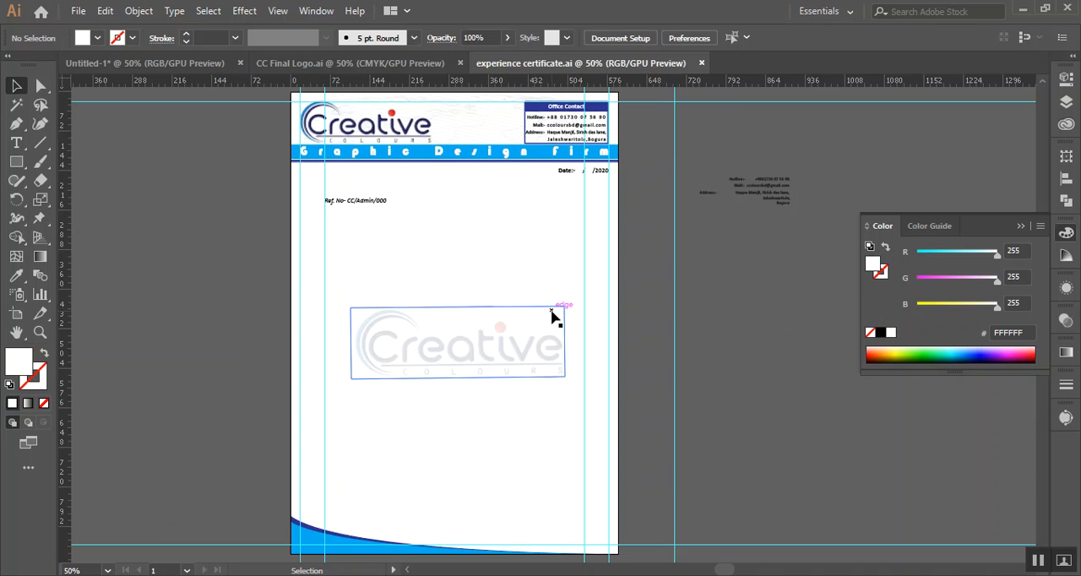
pyautogui.press('alt')
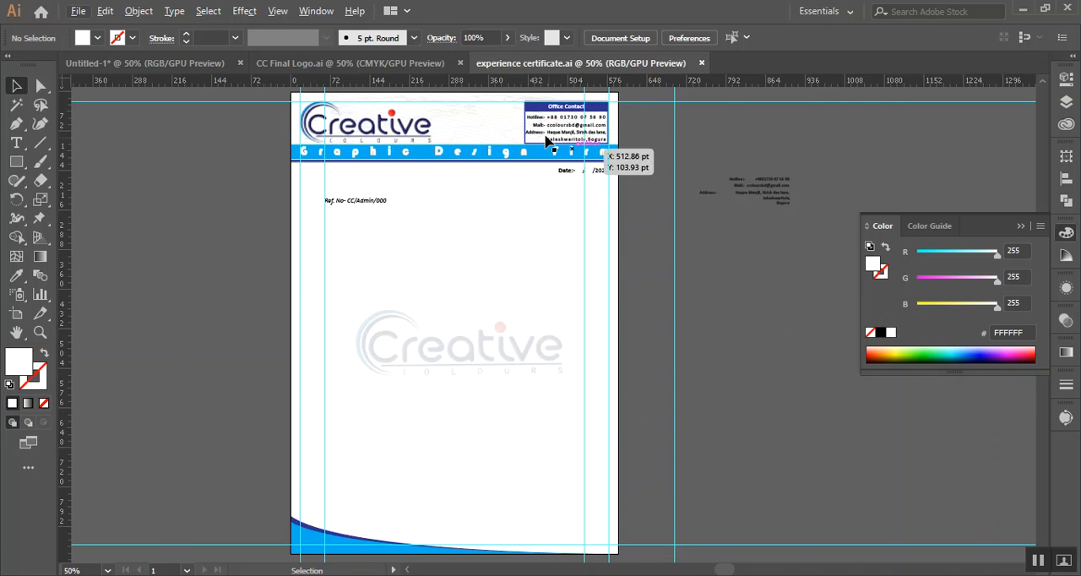
# Close the CC Final Logo file and return to the untitled letterhead document
pyautogui.click(400, 64)
pyautogui.click(549, 205)
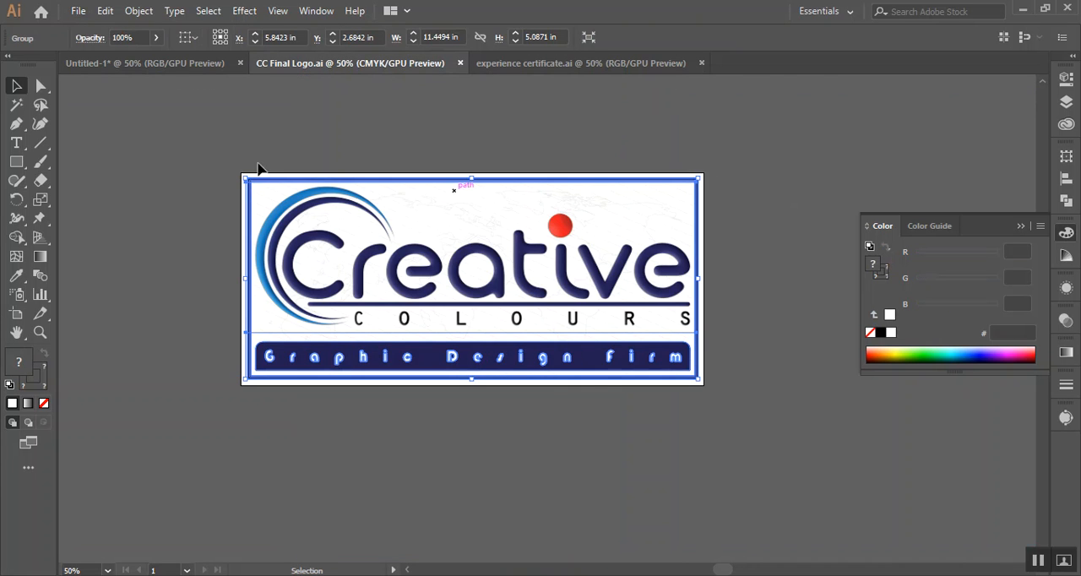
pyautogui.click(460, 62)
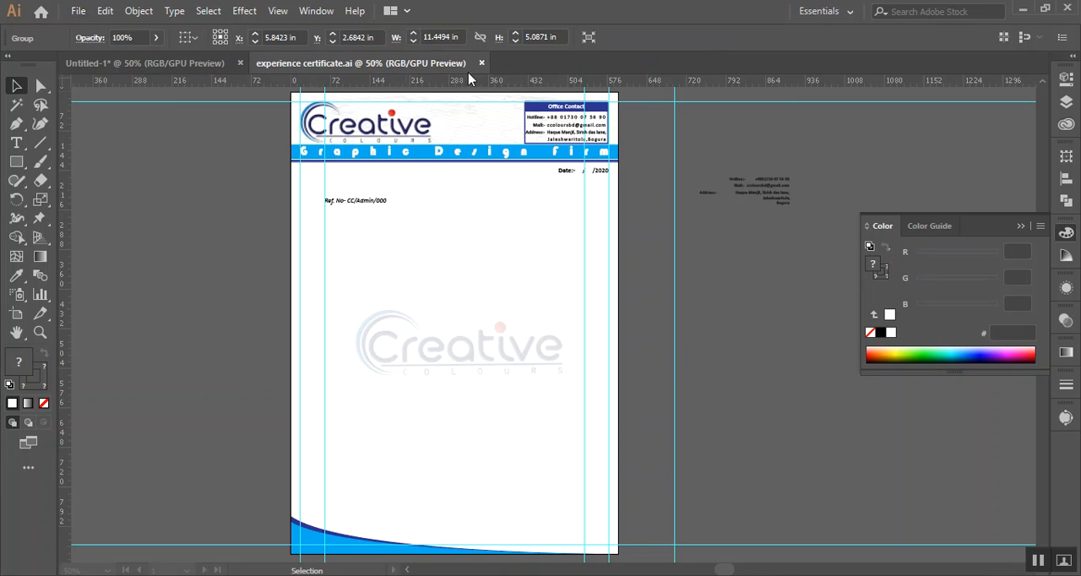
pyautogui.click(161, 64)
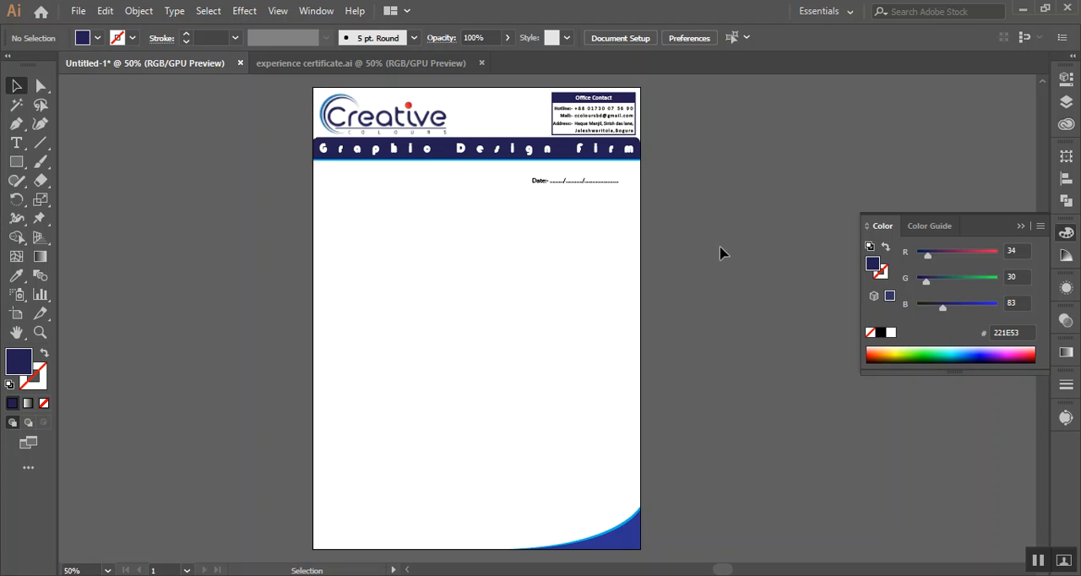
# Switch to Chrome and copy the word "letterhead" from the Google search for letterhead size
pyautogui.moveTo(212, 569)
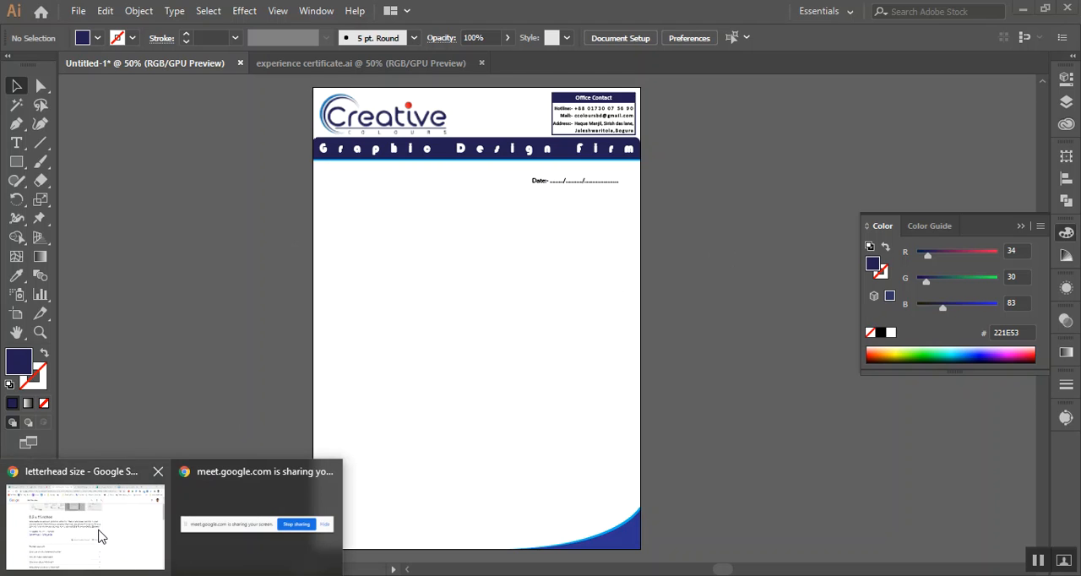
pyautogui.click(98, 525)
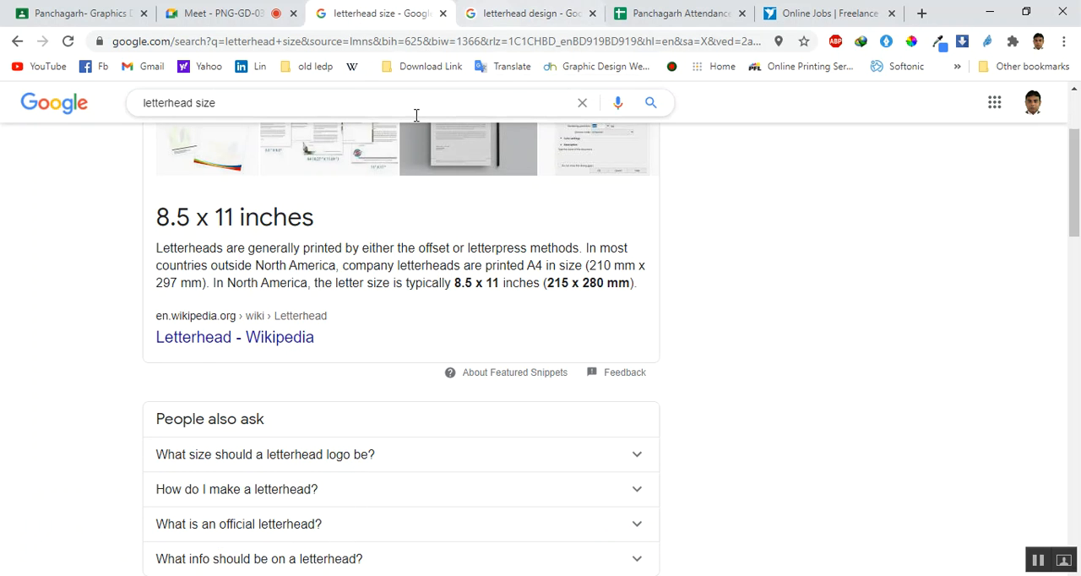
pyautogui.scroll(2, 406, 169)
pyautogui.moveTo(201, 116); pyautogui.dragTo(139, 118)
pyautogui.rightClick(176, 120)
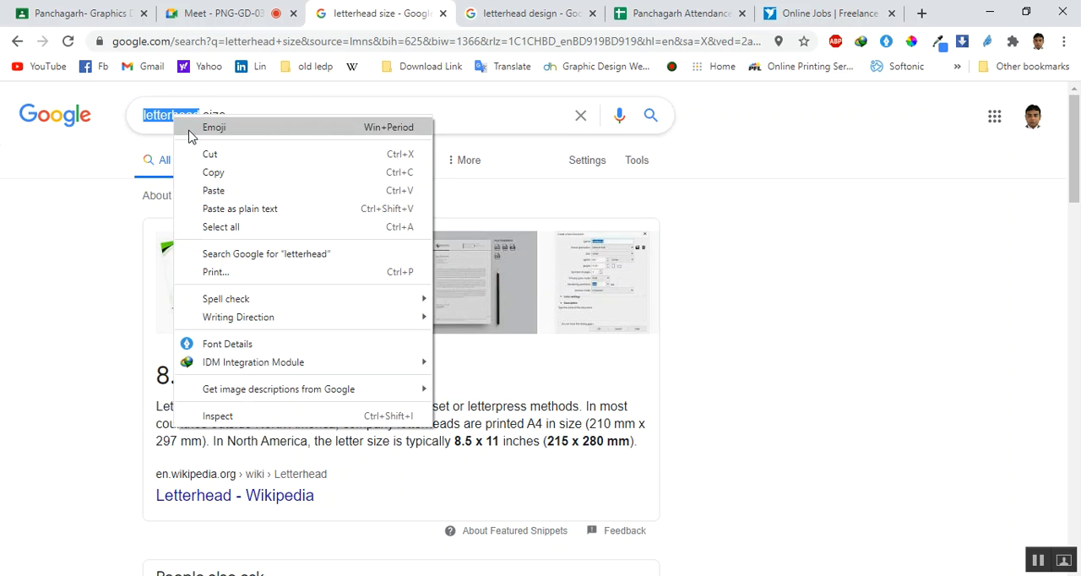
pyautogui.click(221, 173)
# Search the Freelancer contests for "letterhead" by pasting the copied word
pyautogui.click(830, 9)
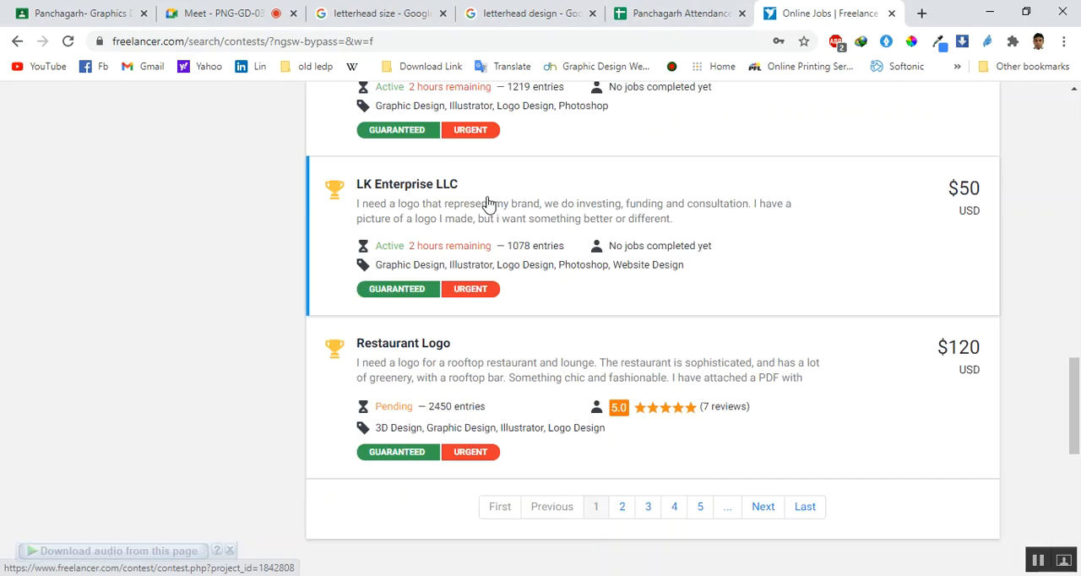
pyautogui.scroll(15, 482, 209)
pyautogui.scroll(1, 482, 208)
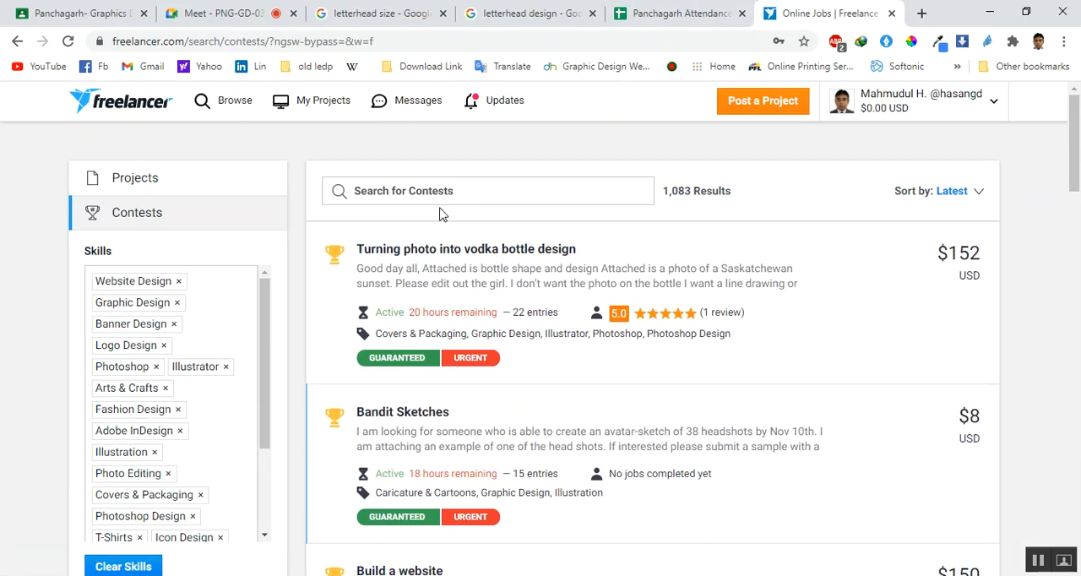
pyautogui.rightClick(439, 198)
pyautogui.click(502, 316)
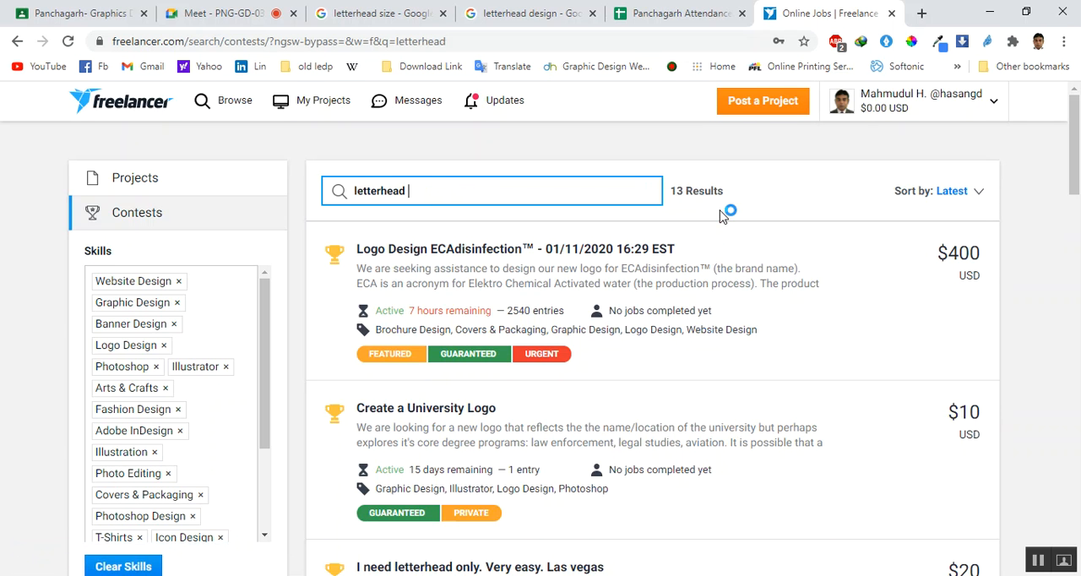
pyautogui.press('Return')
# Look through the first page of letterhead contest results, checking each contest's title, brief and prize
pyautogui.scroll(-4, 620, 241)
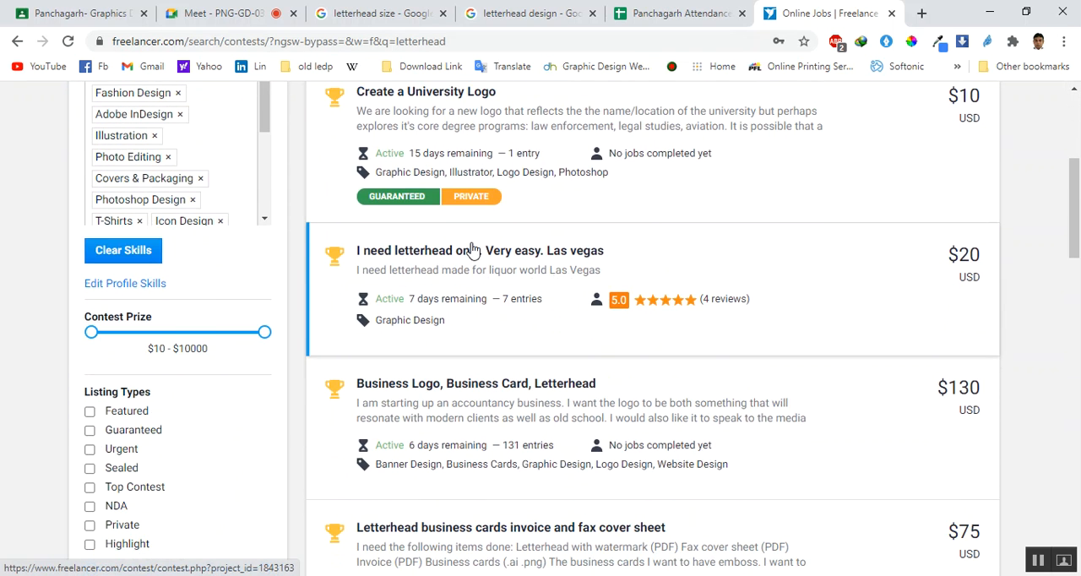
pyautogui.scroll(-2, 453, 253)
pyautogui.scroll(2, 456, 249)
pyautogui.scroll(-1, 422, 333)
pyautogui.scroll(-6, 456, 311)
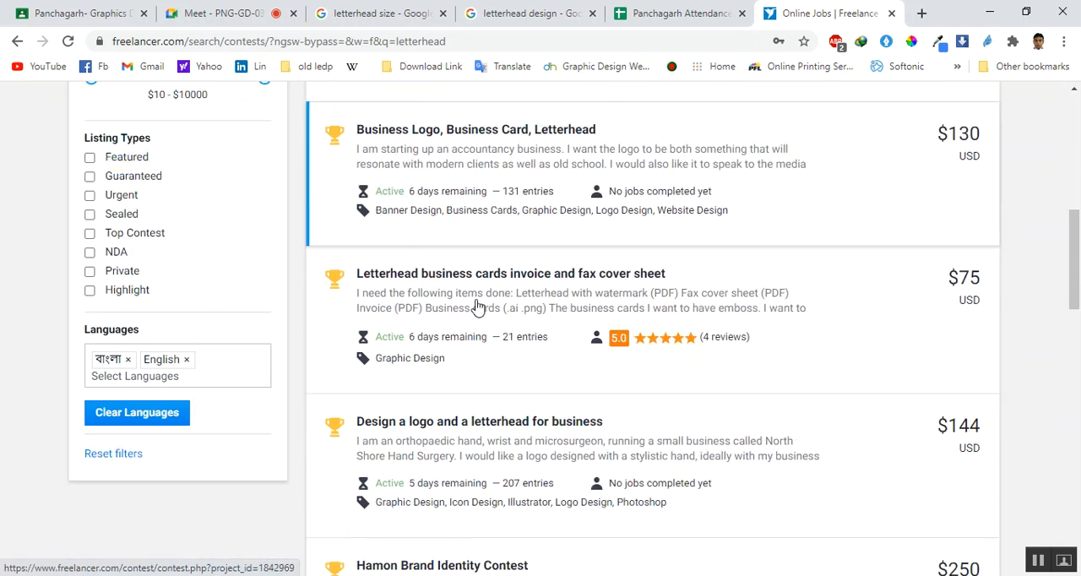
pyautogui.scroll(1, 477, 306)
pyautogui.scroll(-3, 482, 307)
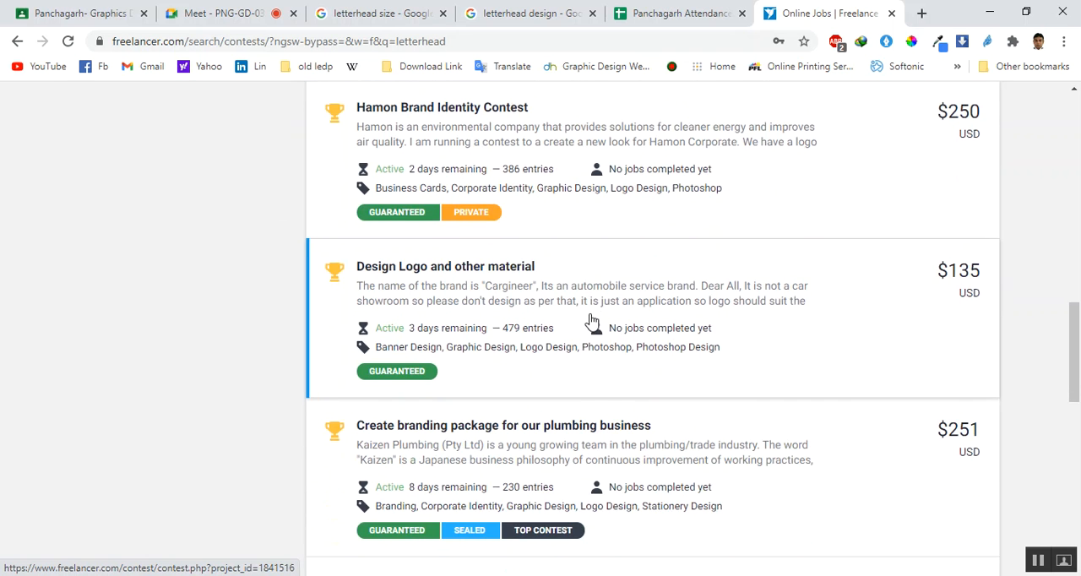
pyautogui.scroll(-5, 591, 321)
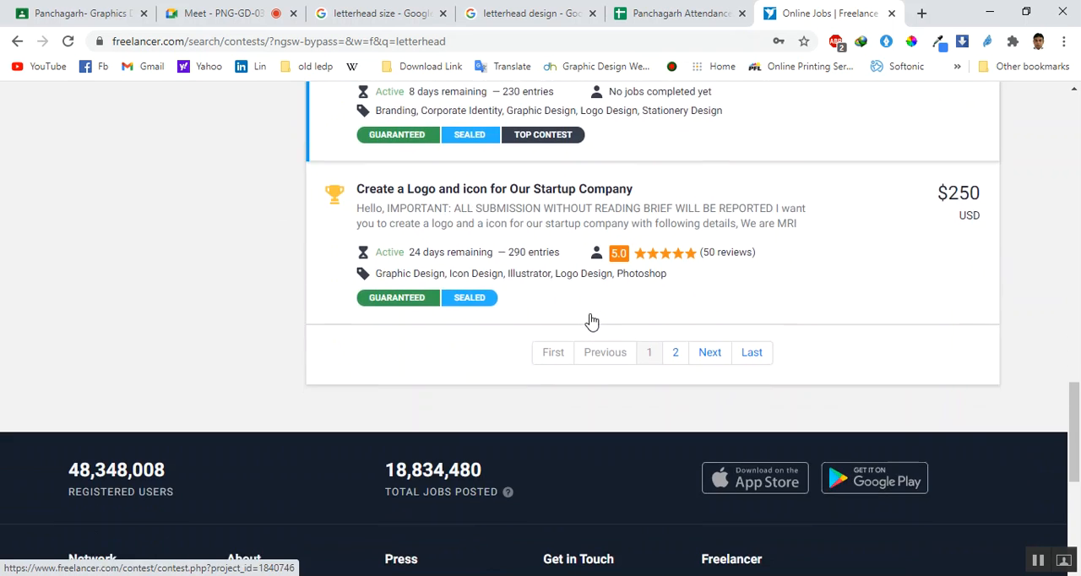
# Look over the contests on page 2 of the results and return to page 1
pyautogui.click(680, 360)
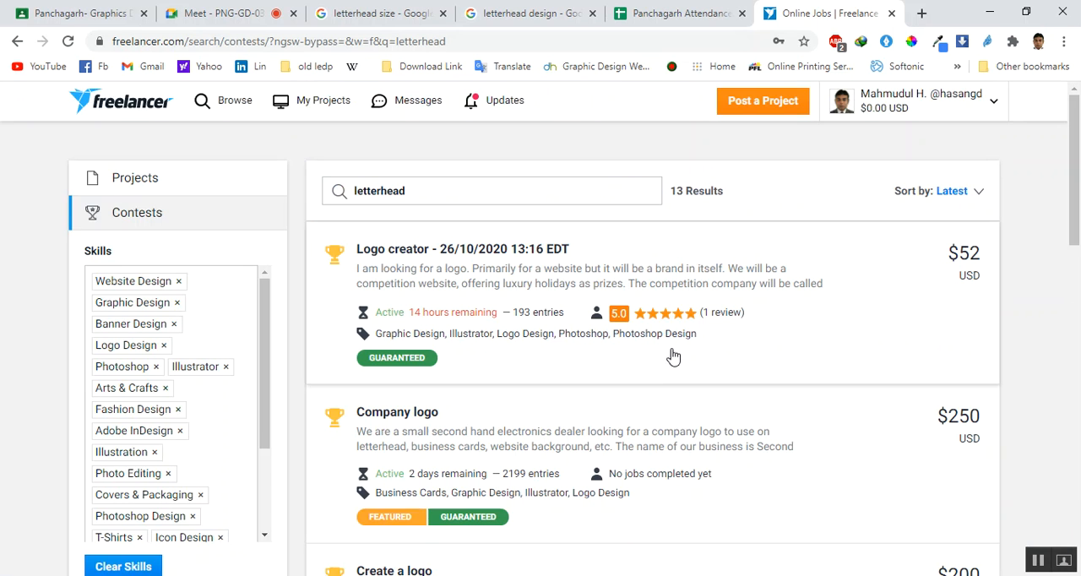
pyautogui.scroll(-2, 670, 349)
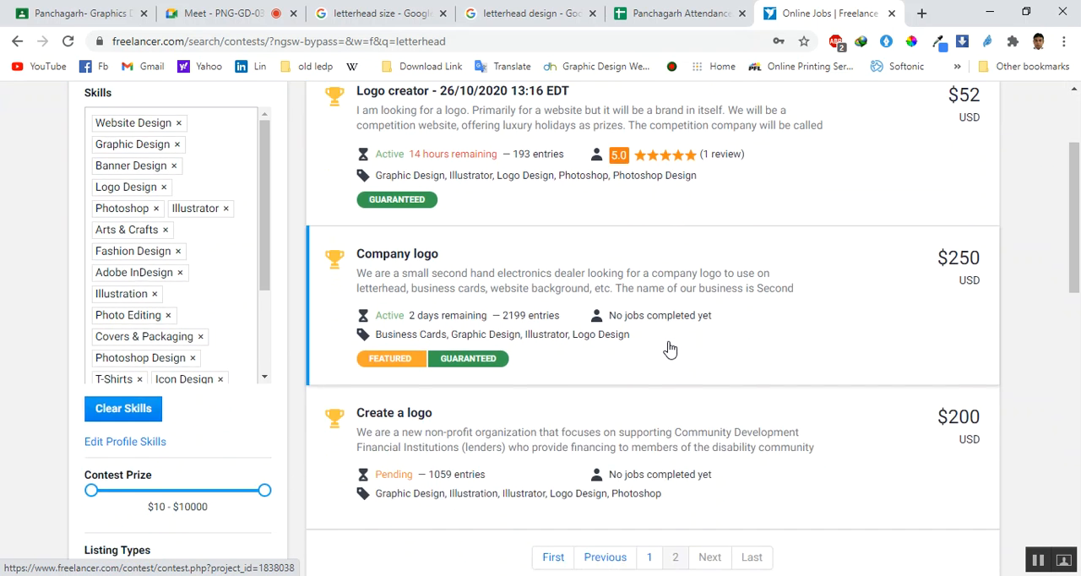
pyautogui.scroll(-2, 670, 350)
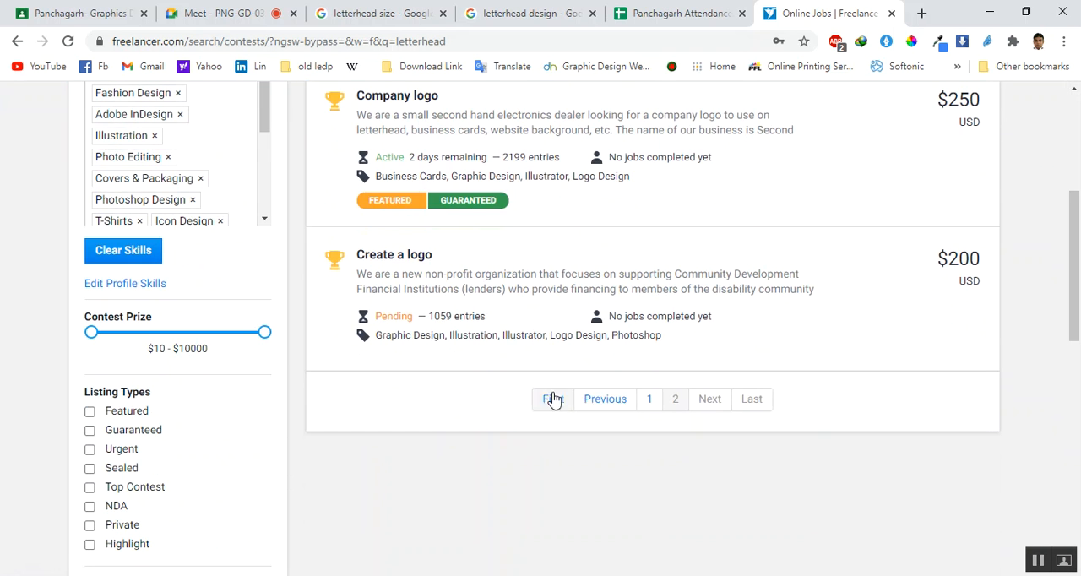
pyautogui.click(650, 400)
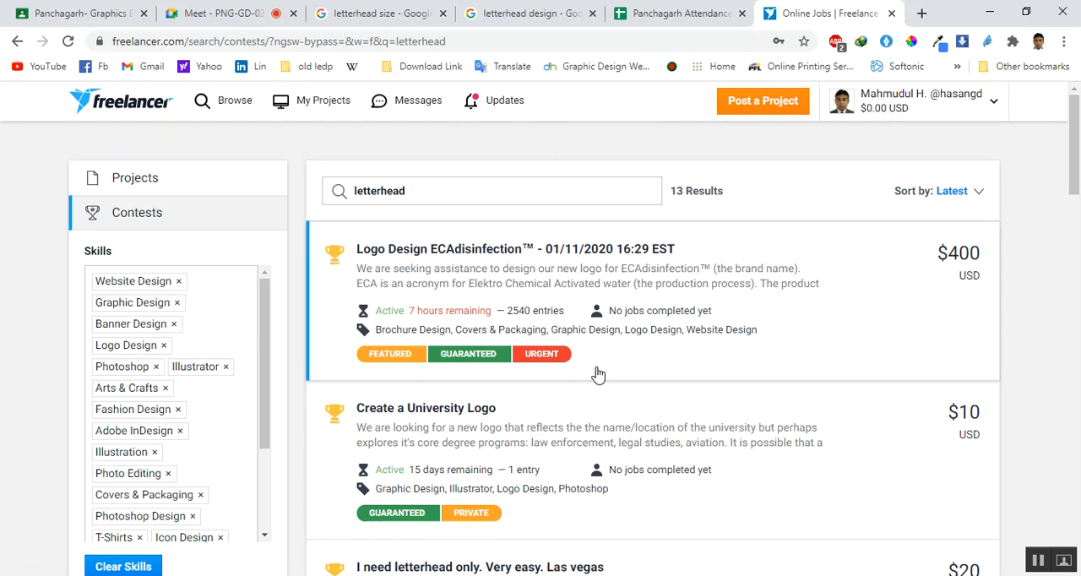
# Open the contest "I need letterhead only. Very easy. Las vegas" in a new browser tab and switch to it
pyautogui.scroll(-4, 549, 367)
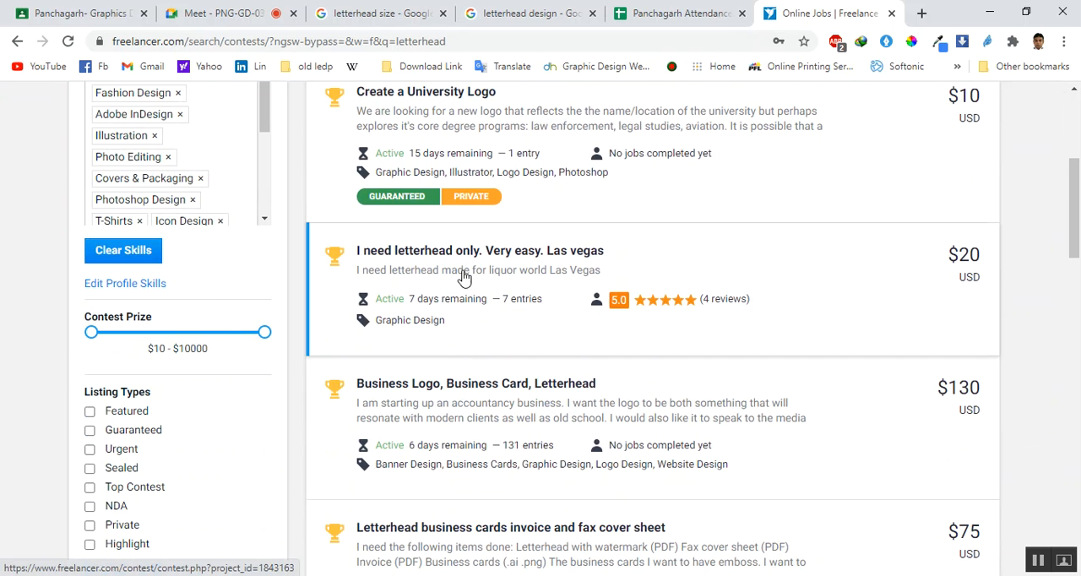
pyautogui.rightClick(488, 250)
pyautogui.click(500, 255)
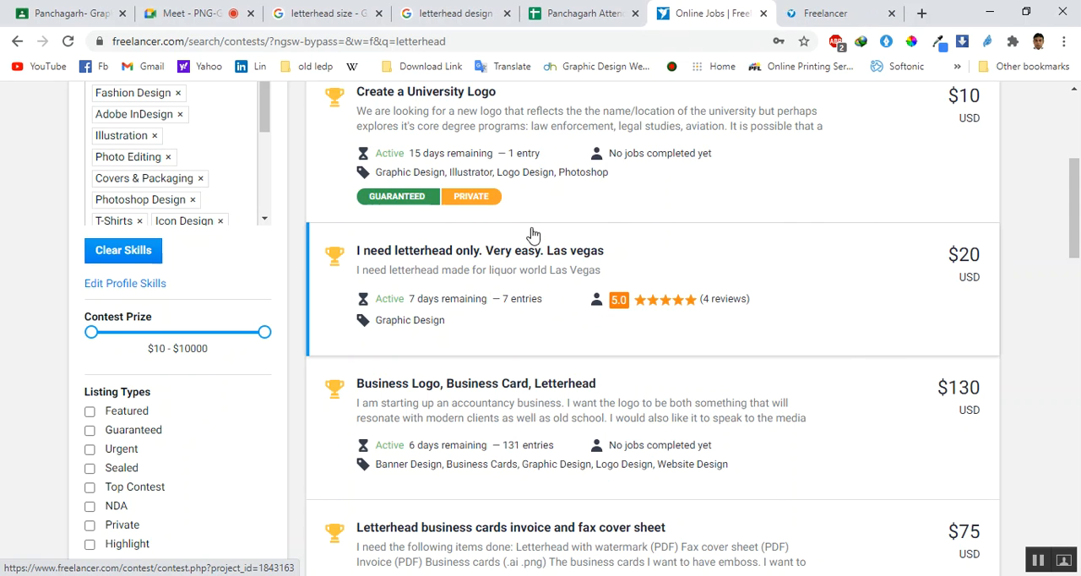
pyautogui.click(825, 12)
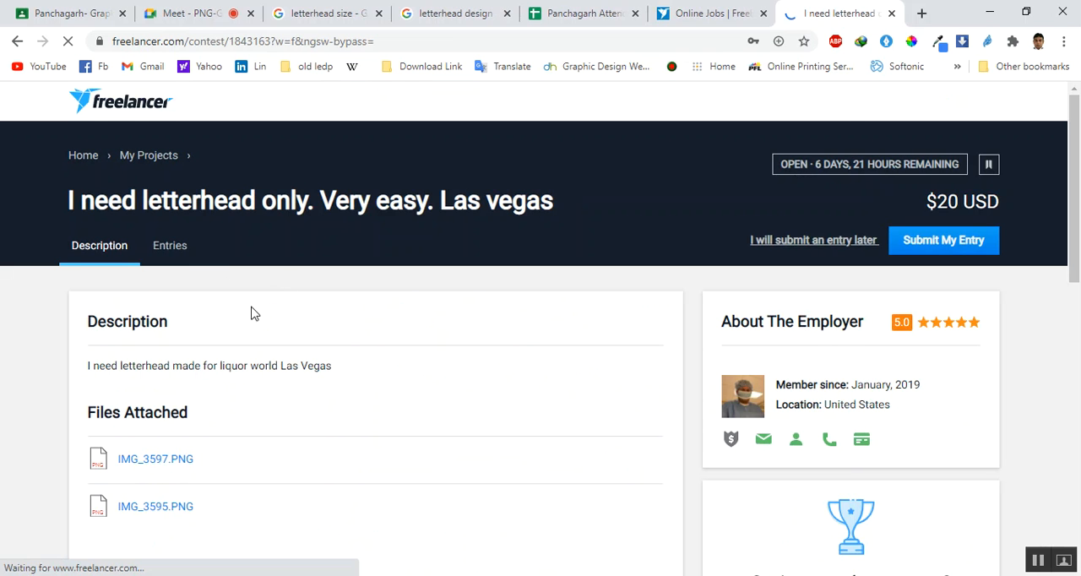
# Review the Las Vegas contest's description and attached files, and browse its submitted entries
pyautogui.scroll(-1, 116, 382)
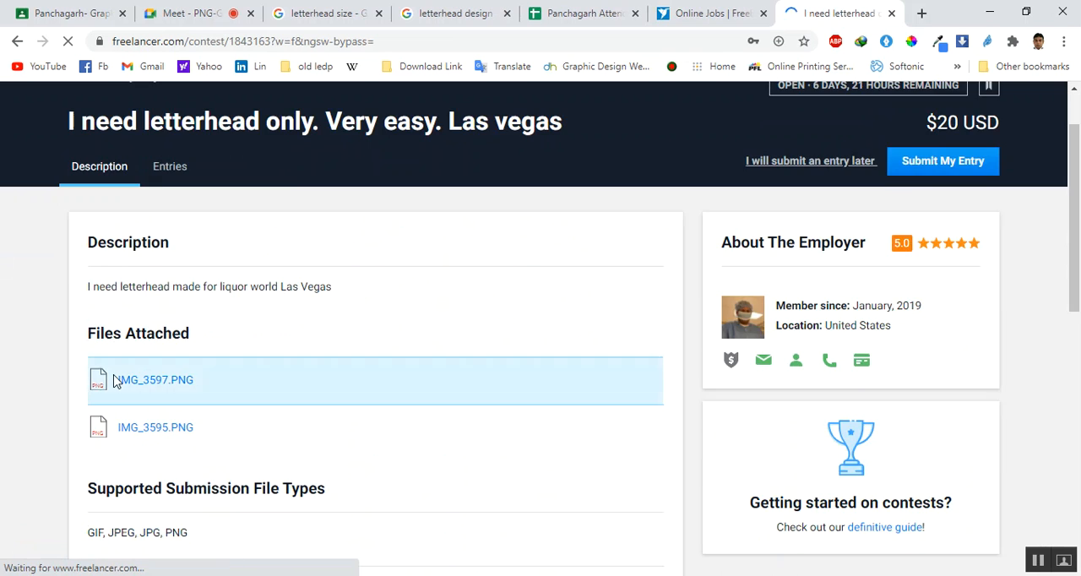
pyautogui.click(171, 167)
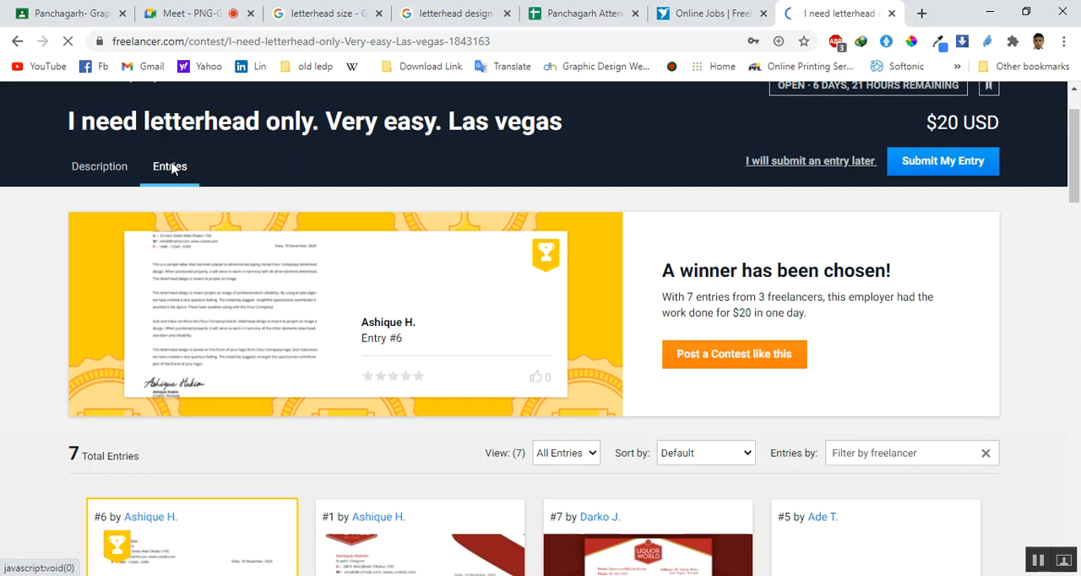
pyautogui.scroll(-4, 194, 190)
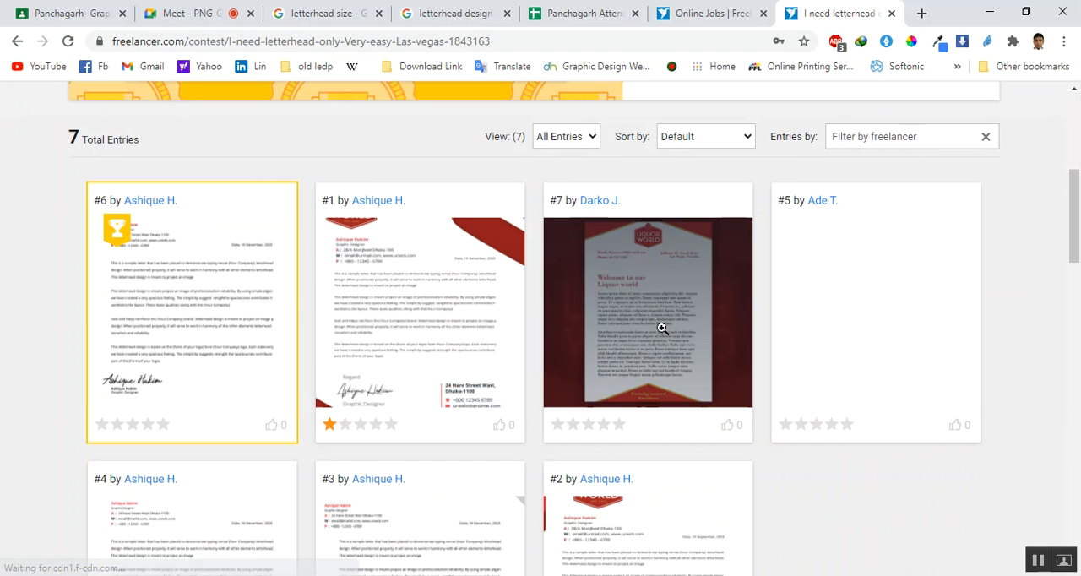
pyautogui.scroll(2, 541, 377)
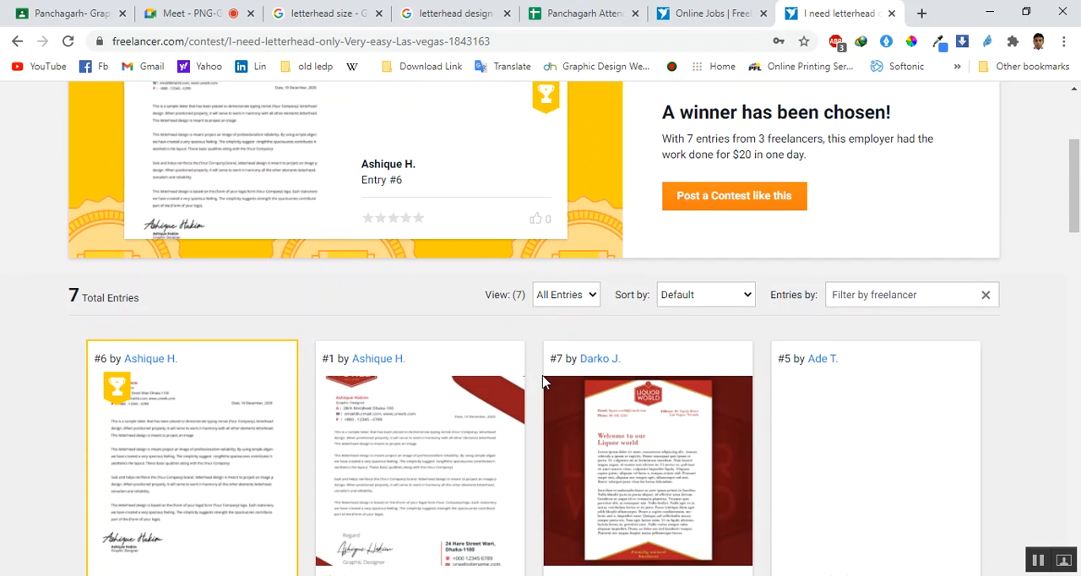
pyautogui.scroll(1, 543, 382)
pyautogui.scroll(-2, 218, 372)
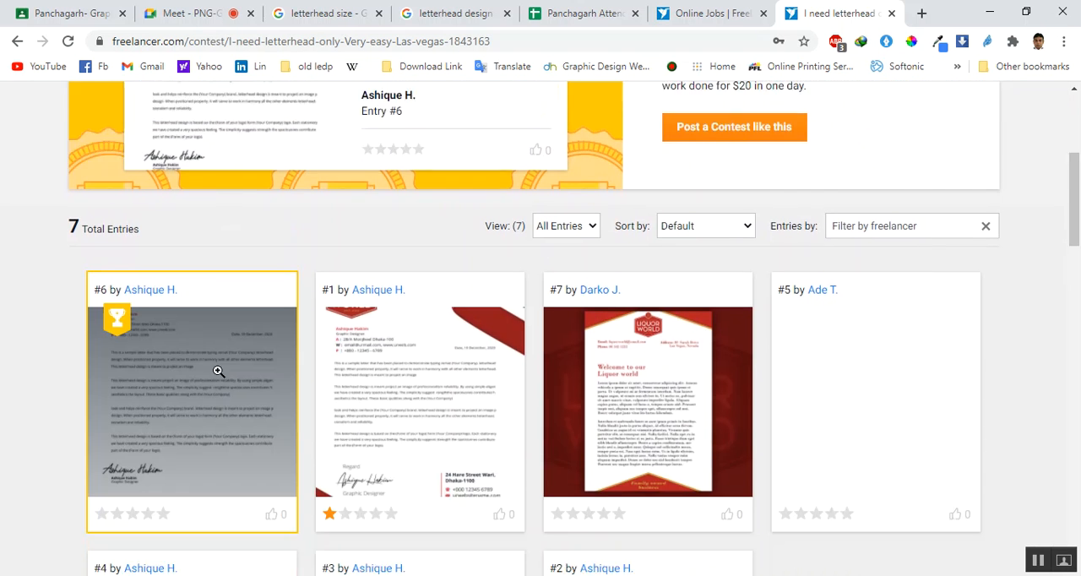
# View the winning entry #6 at full size from header to footer, and close its preview
pyautogui.click(270, 330)
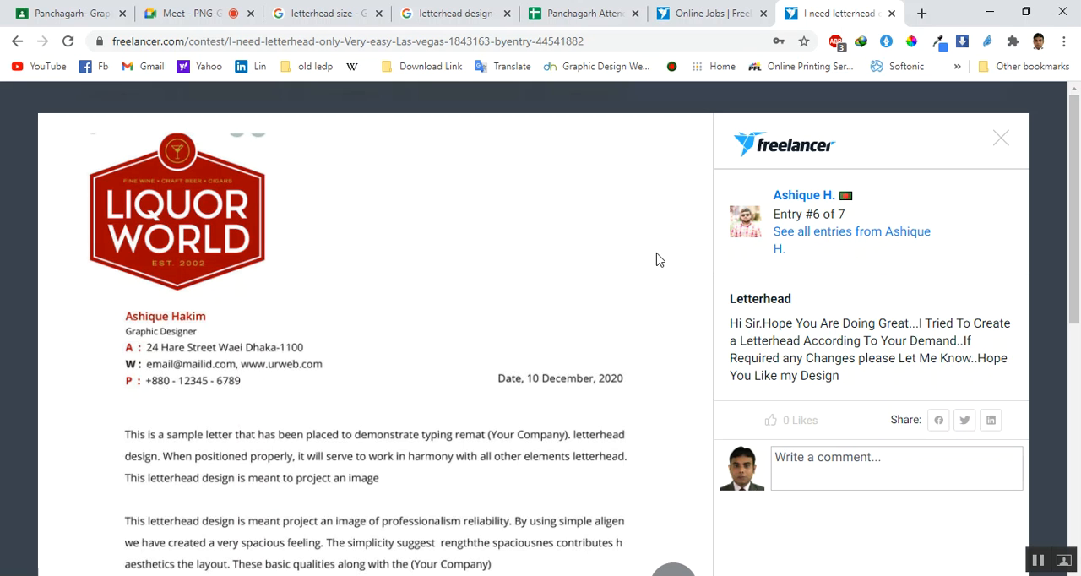
pyautogui.scroll(-3, 178, 287)
pyautogui.scroll(-3, 184, 285)
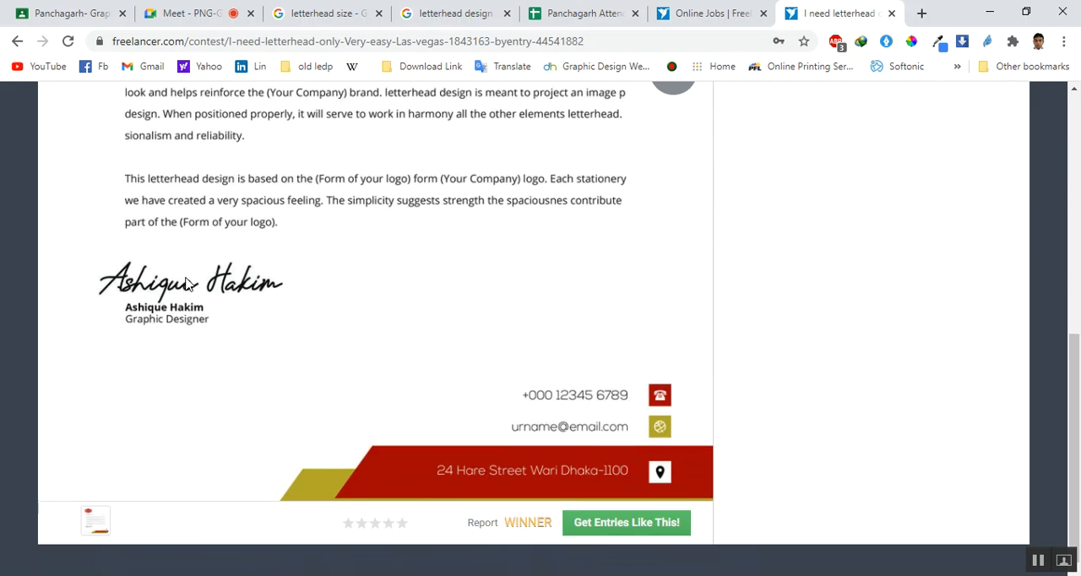
pyautogui.scroll(6, 187, 283)
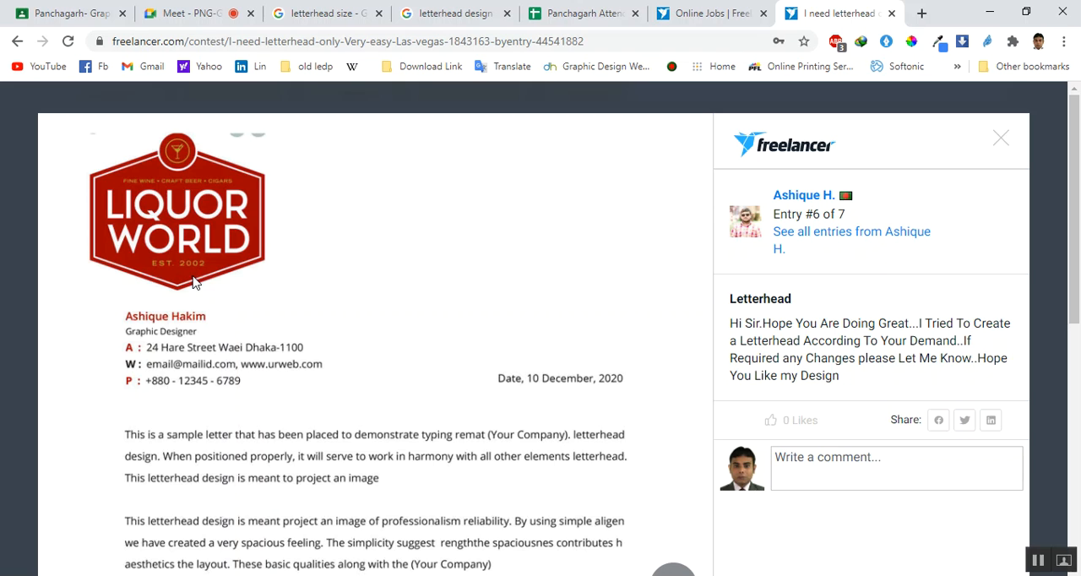
pyautogui.click(14, 115)
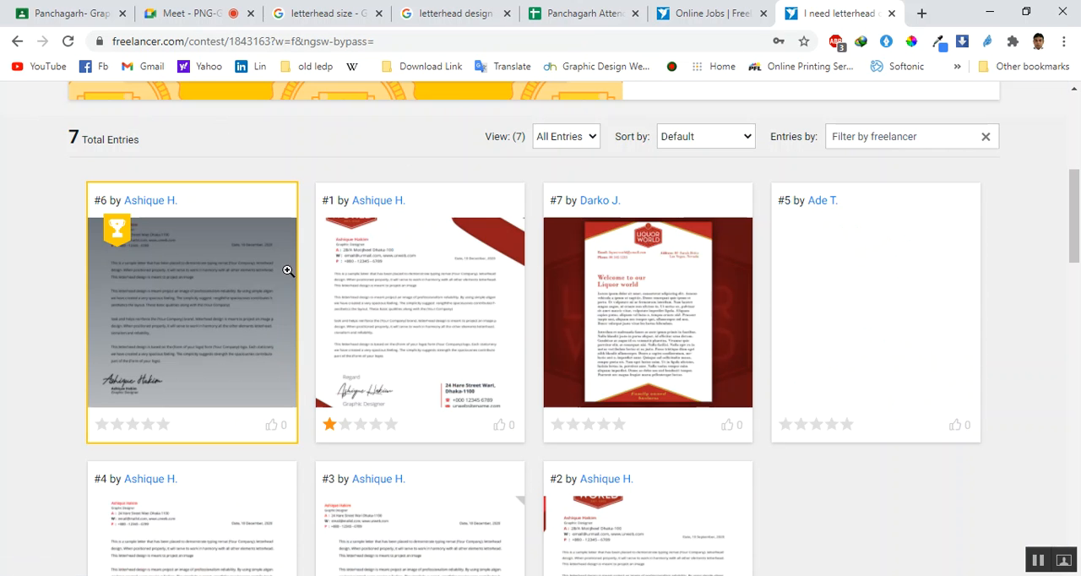
# View letterhead entry #7 at full size, and move on to entry #5 to examine its header
pyautogui.scroll(3, 254, 309)
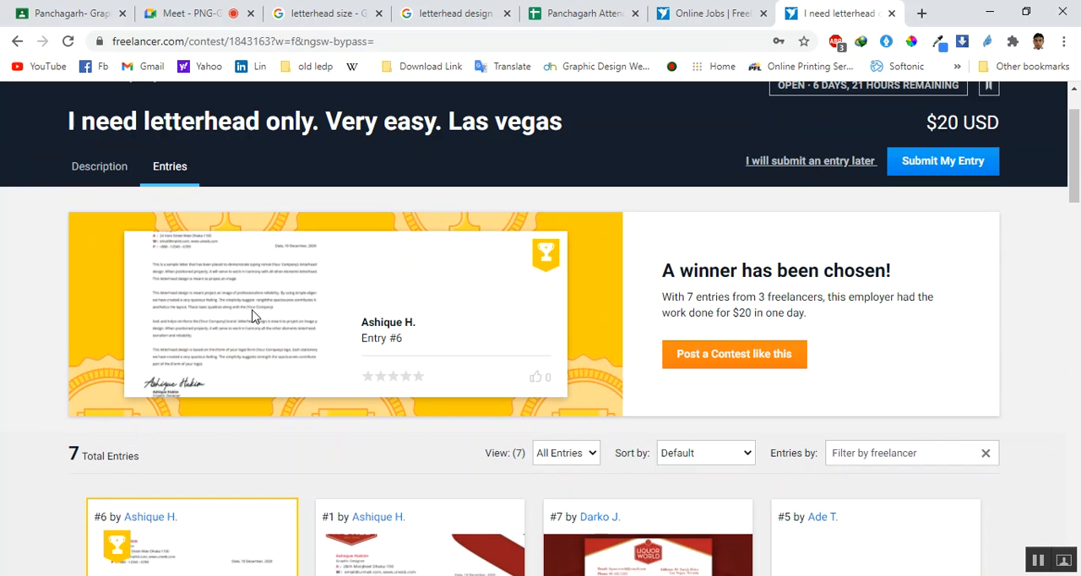
pyautogui.scroll(-2, 253, 314)
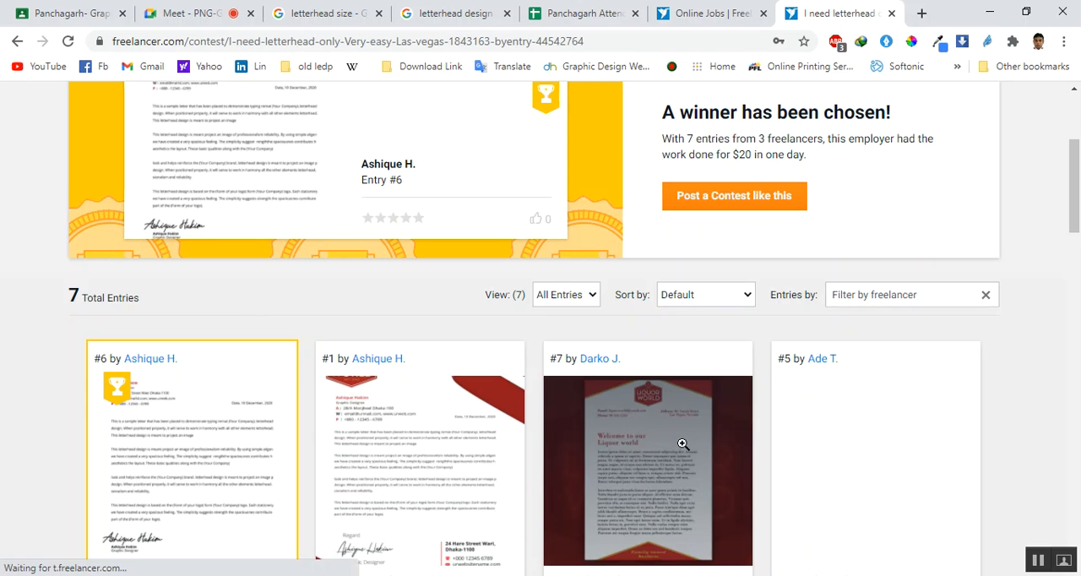
pyautogui.click(682, 445)
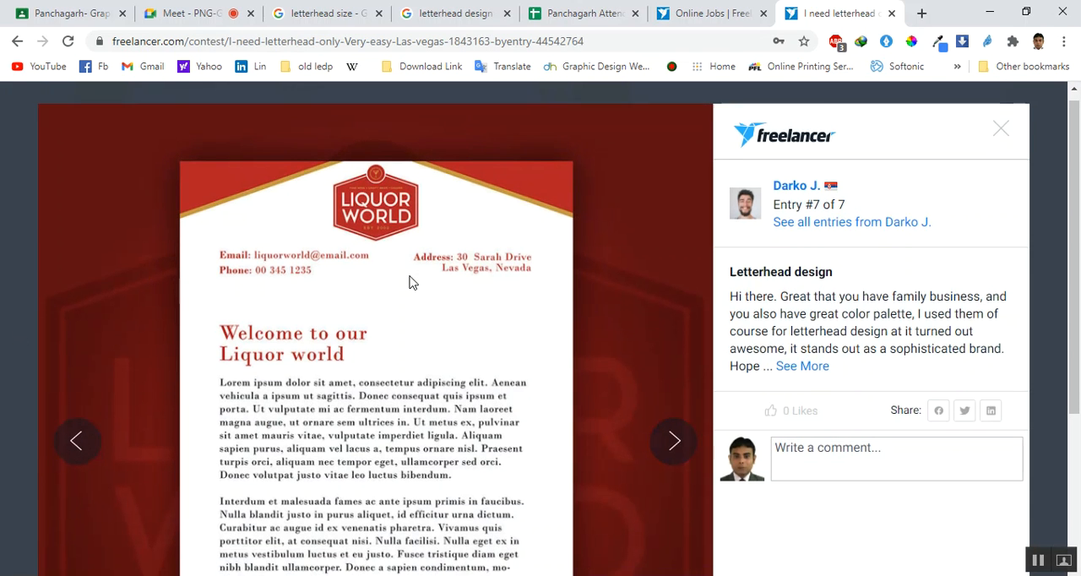
pyautogui.scroll(-3, 408, 282)
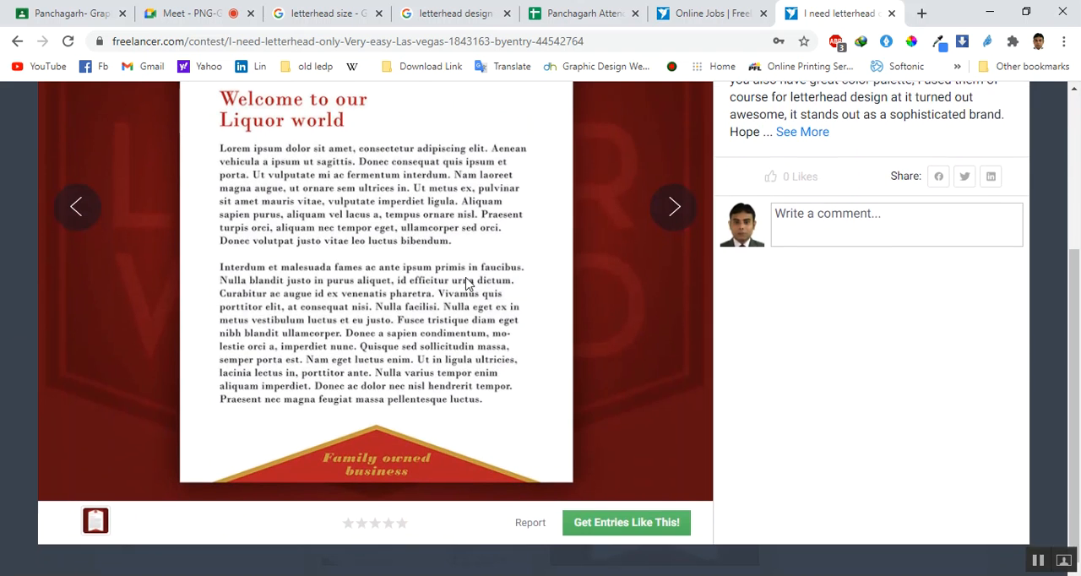
pyautogui.click(677, 213)
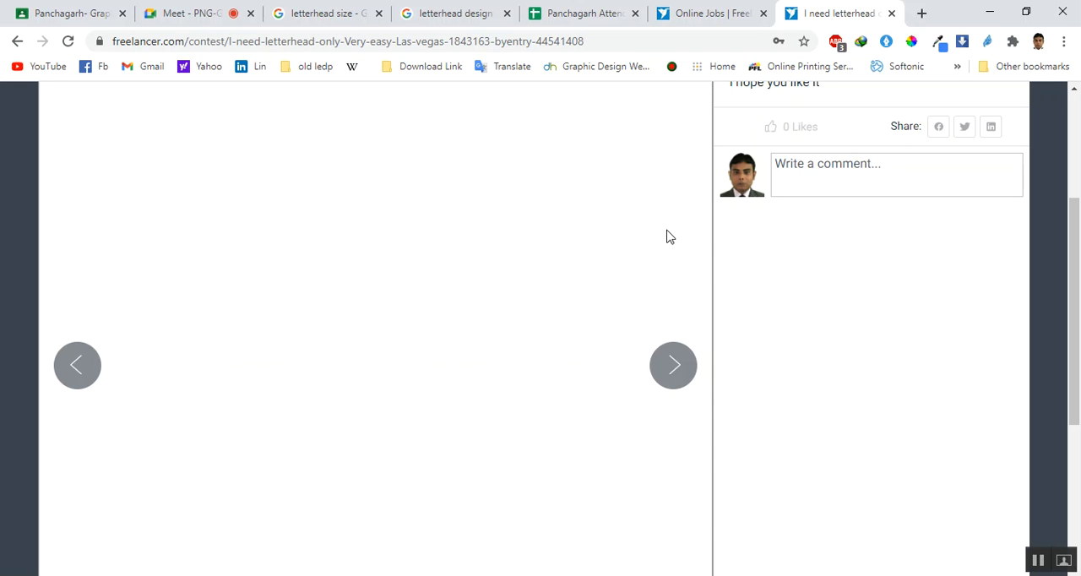
pyautogui.scroll(3, 688, 222)
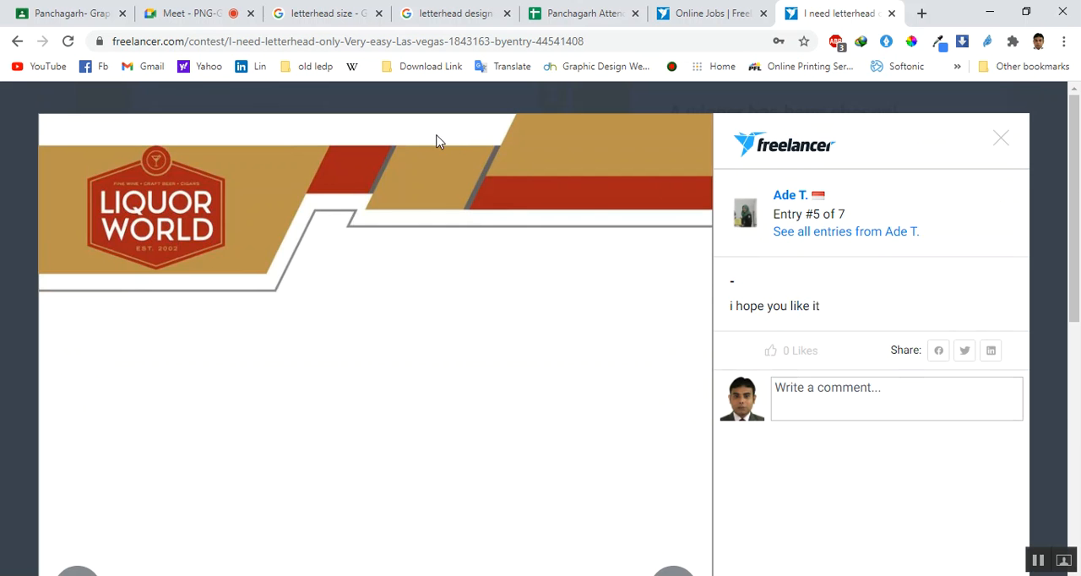
# Close the entry preview and the Las Vegas contest's tab, returning to the letterhead contest results
pyautogui.click(1000, 138)
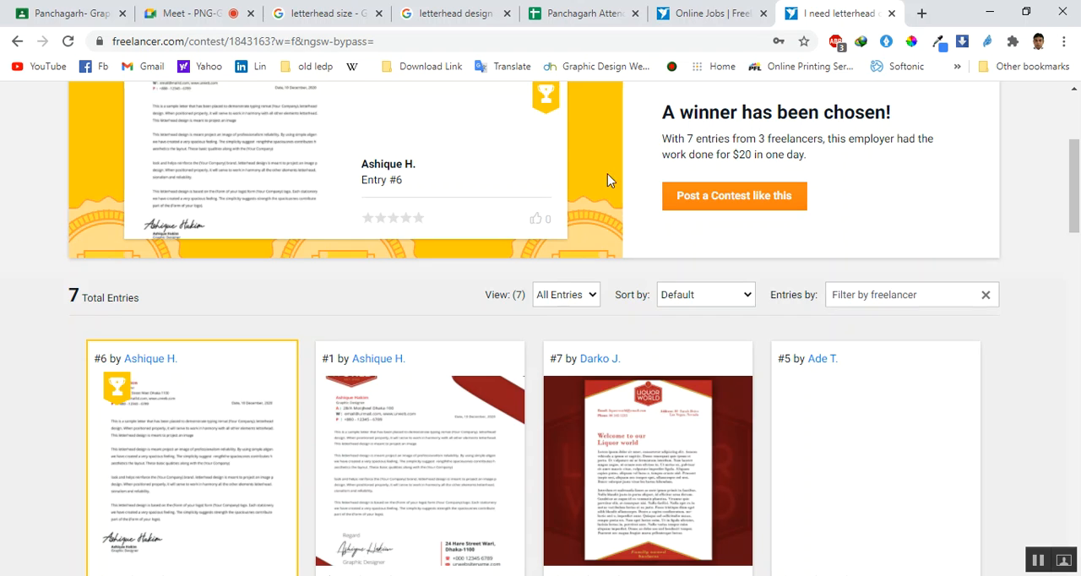
pyautogui.click(891, 13)
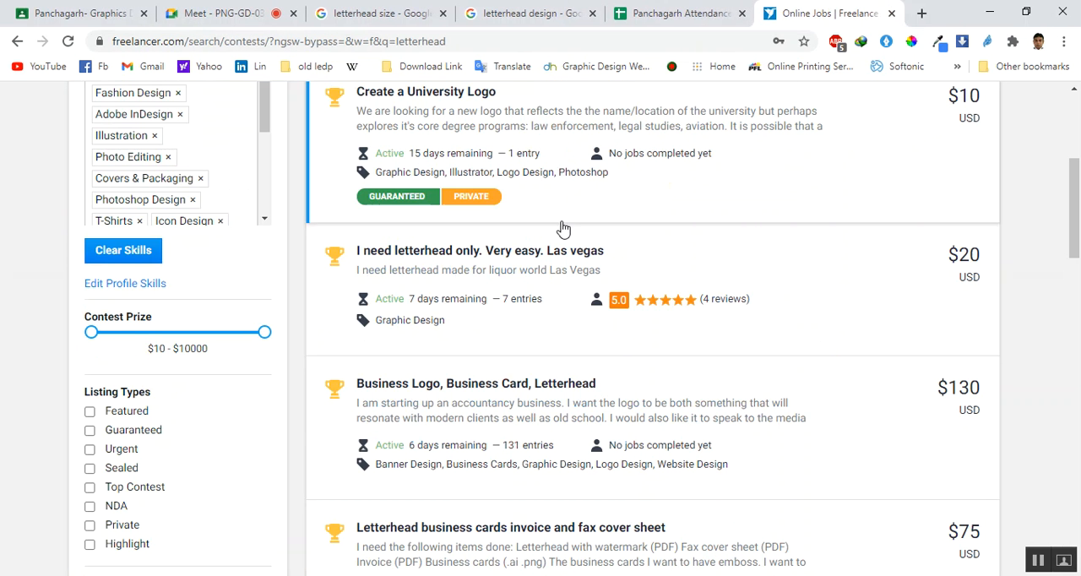
pyautogui.scroll(-1, 684, 361)
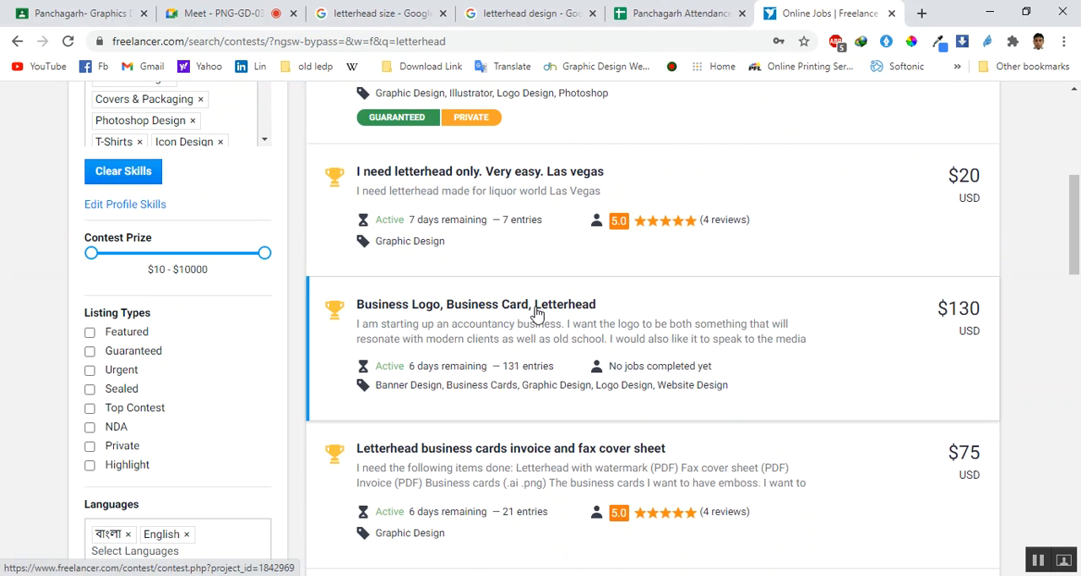
# Open the "Business Logo, Business Card, Letterhead" contest in a separate tab and review its description
pyautogui.scroll(-1, 545, 311)
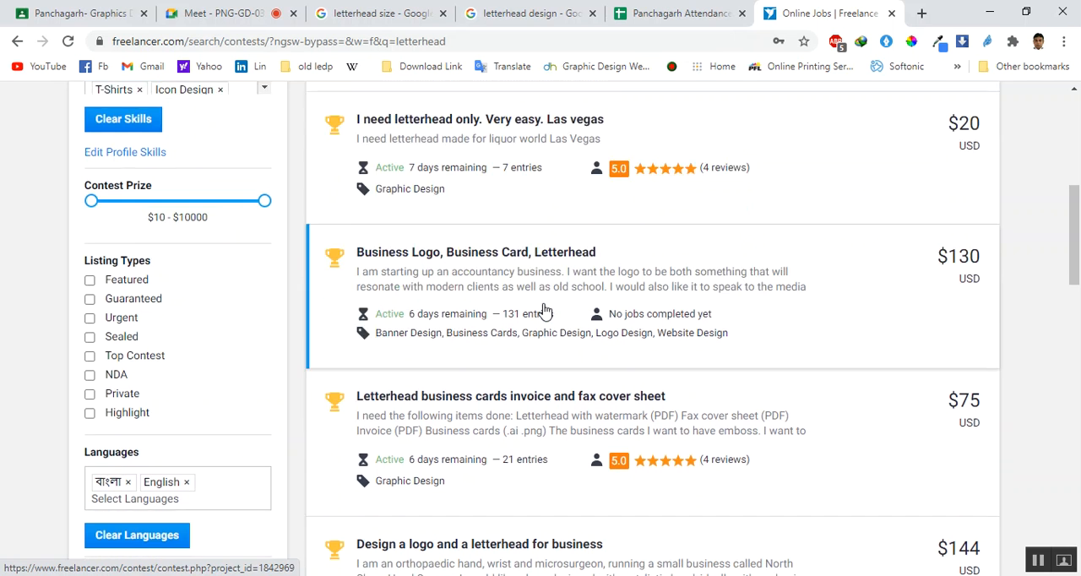
pyautogui.rightClick(493, 237)
pyautogui.click(515, 243)
pyautogui.click(809, 10)
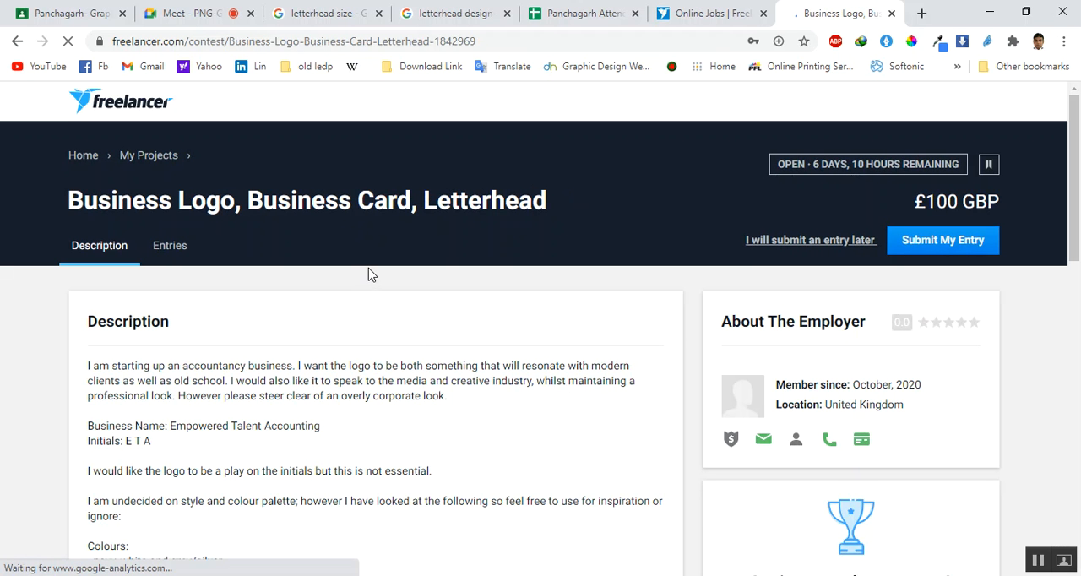
pyautogui.scroll(-3, 369, 272)
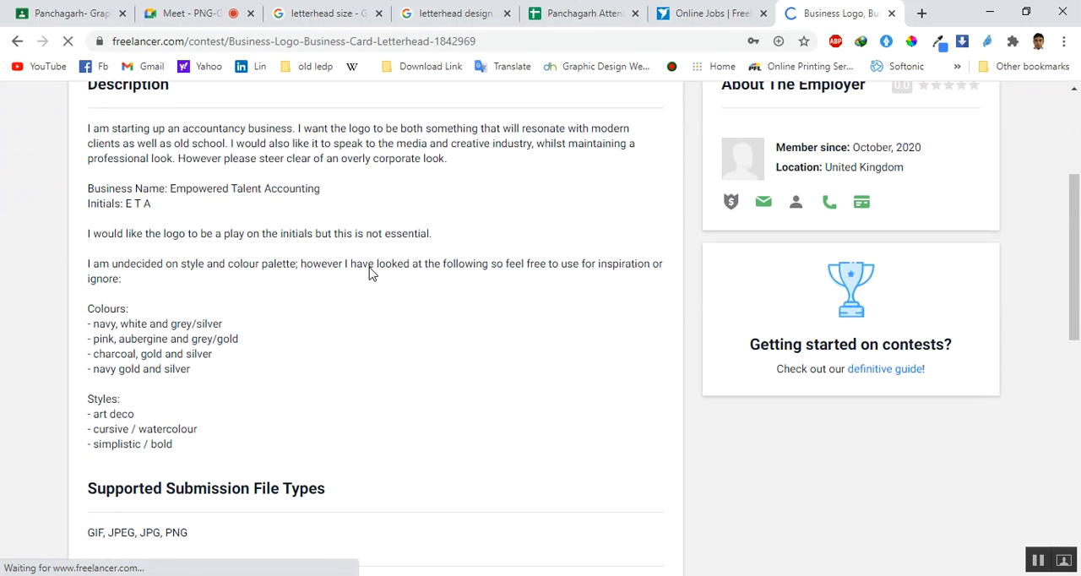
pyautogui.scroll(-1, 369, 273)
pyautogui.scroll(-2, 369, 273)
pyautogui.scroll(5, 369, 273)
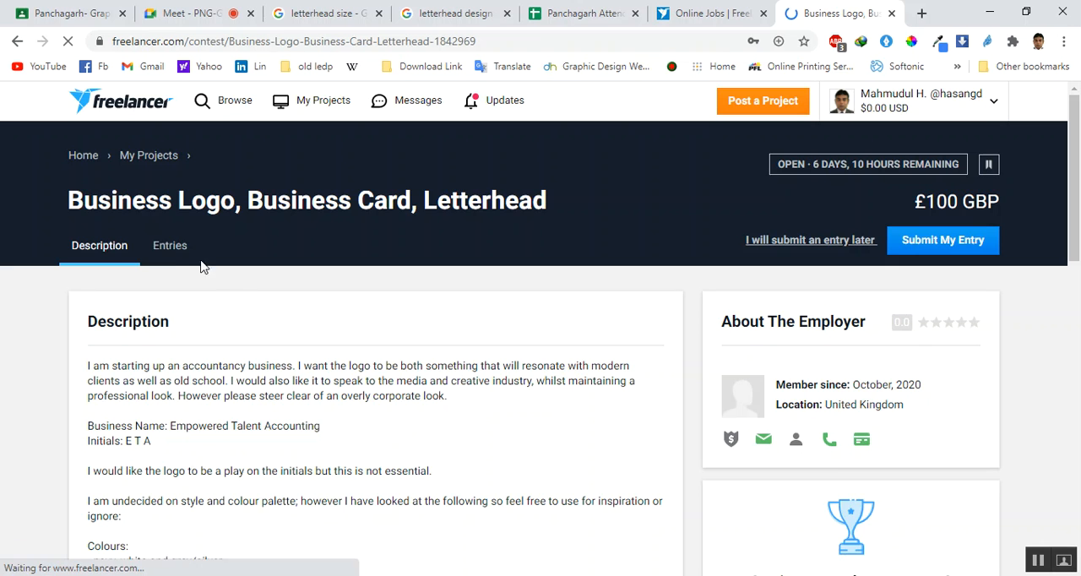
# Browse the contest's first page of submitted entries, and return to the letterhead contest results
pyautogui.click(169, 250)
pyautogui.scroll(-3, 173, 252)
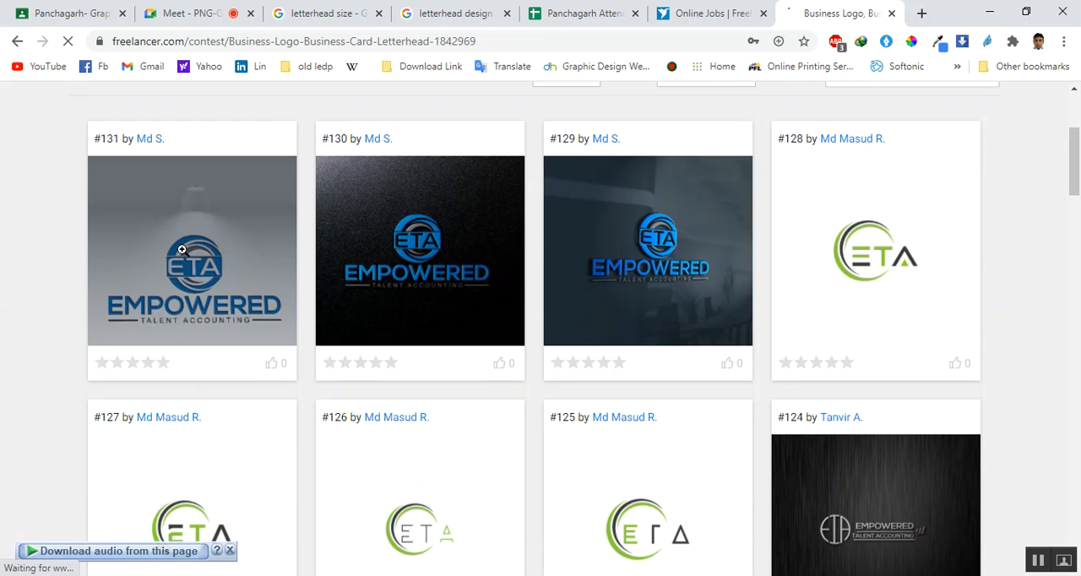
pyautogui.scroll(-2, 184, 251)
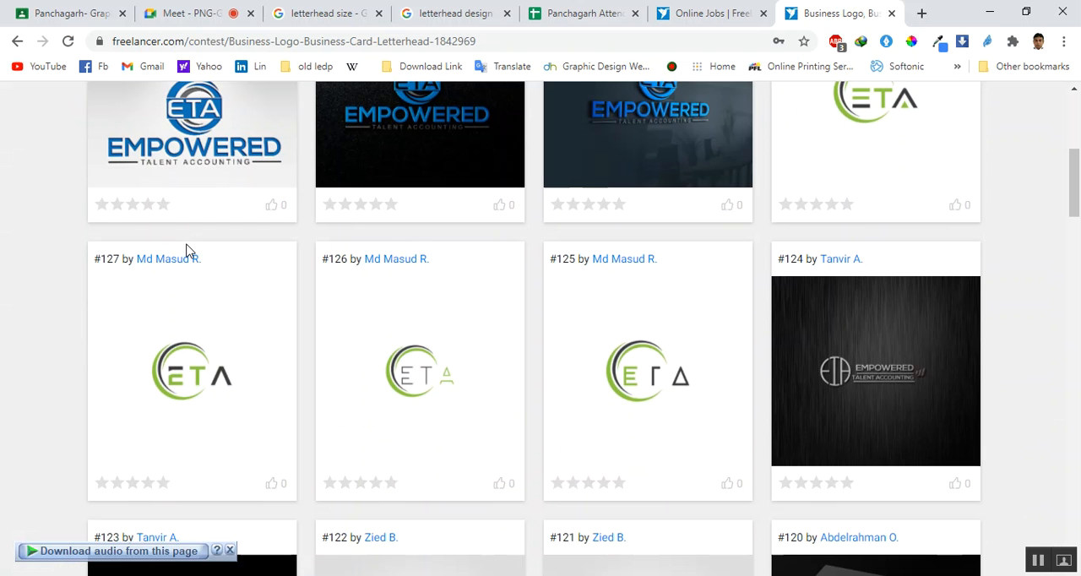
pyautogui.scroll(-1, 188, 248)
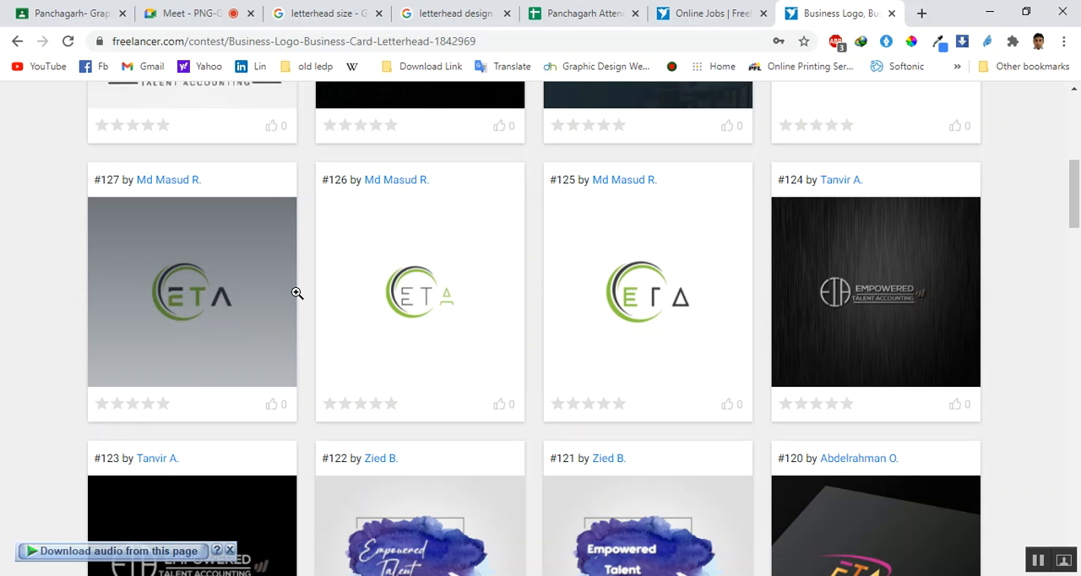
pyautogui.scroll(-6, 510, 292)
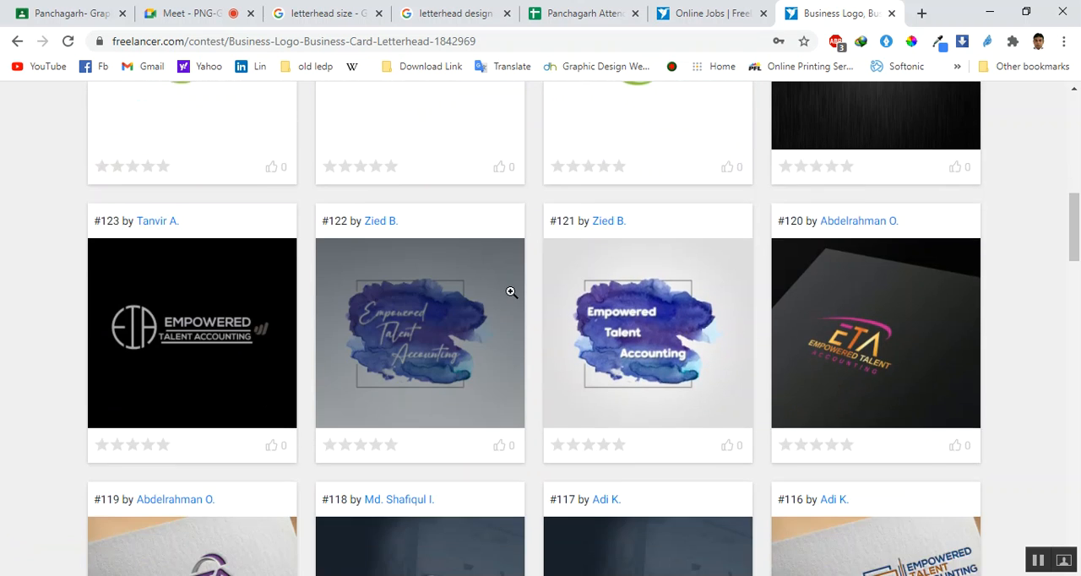
pyautogui.scroll(-5, 510, 287)
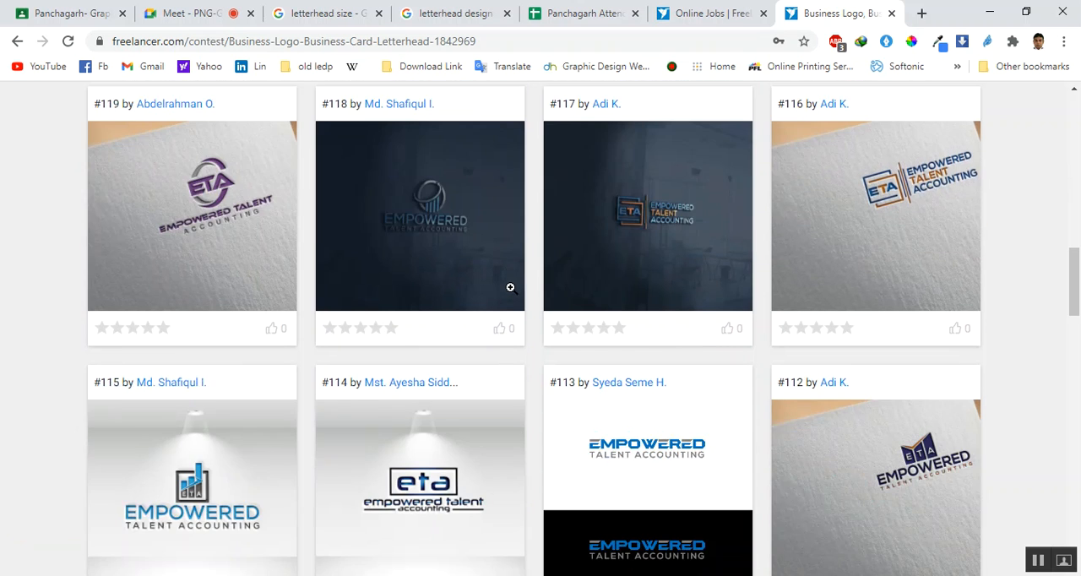
pyautogui.scroll(-2, 510, 288)
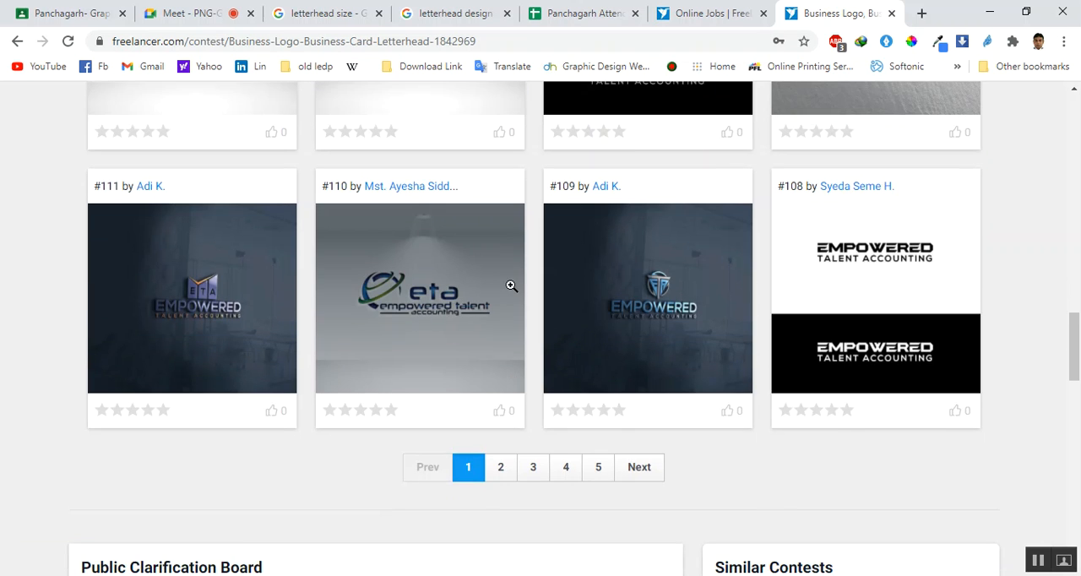
pyautogui.scroll(1, 511, 287)
pyautogui.scroll(18, 510, 285)
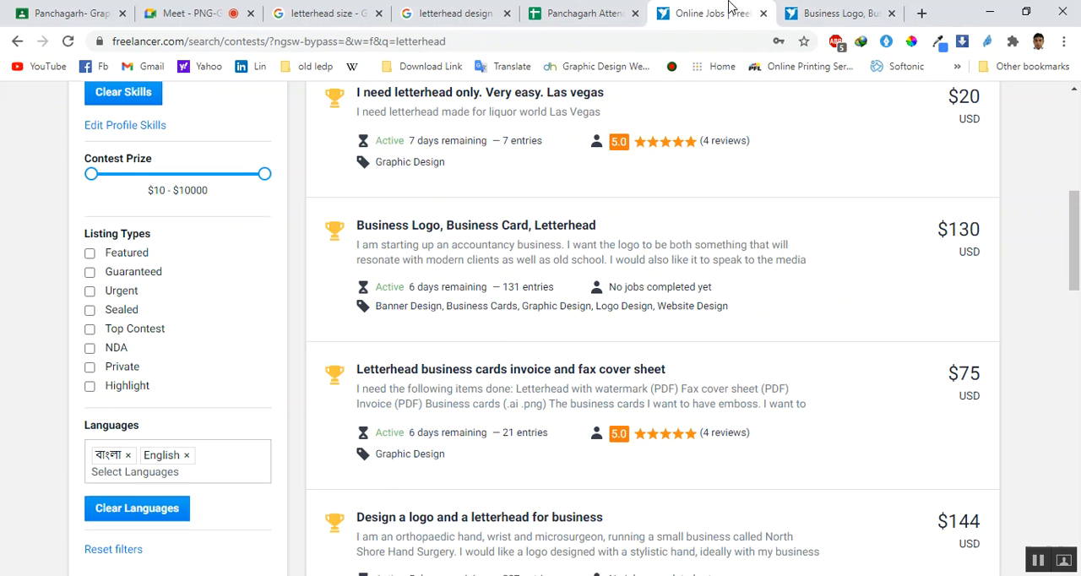
pyautogui.click(728, 14)
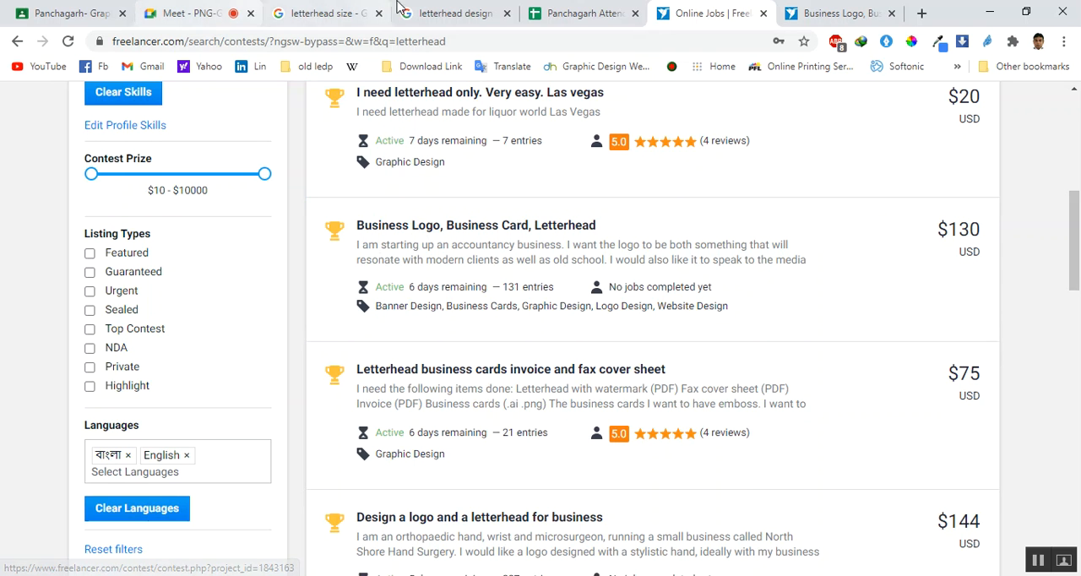
# Switch to Illustrator and examine the experience certificate's header, watermark, footer curve and spare contact text beside the artboard
pyautogui.hotkey('alt', 'Tab')
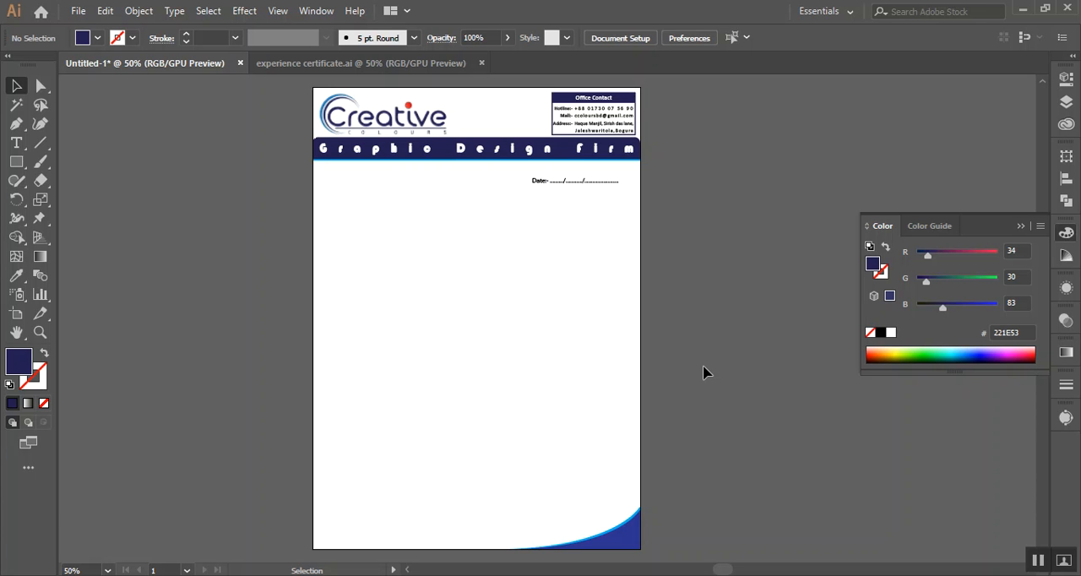
pyautogui.click(331, 65)
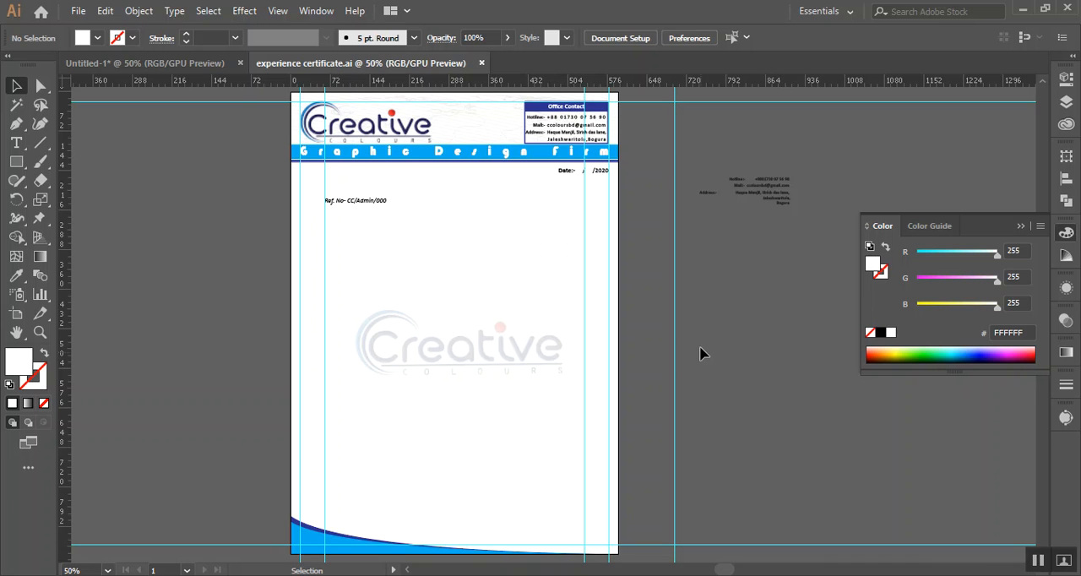
pyautogui.click(777, 197)
pyautogui.click(775, 299)
pyautogui.scroll(-1, 594, 386)
pyautogui.scroll(1, 576, 390)
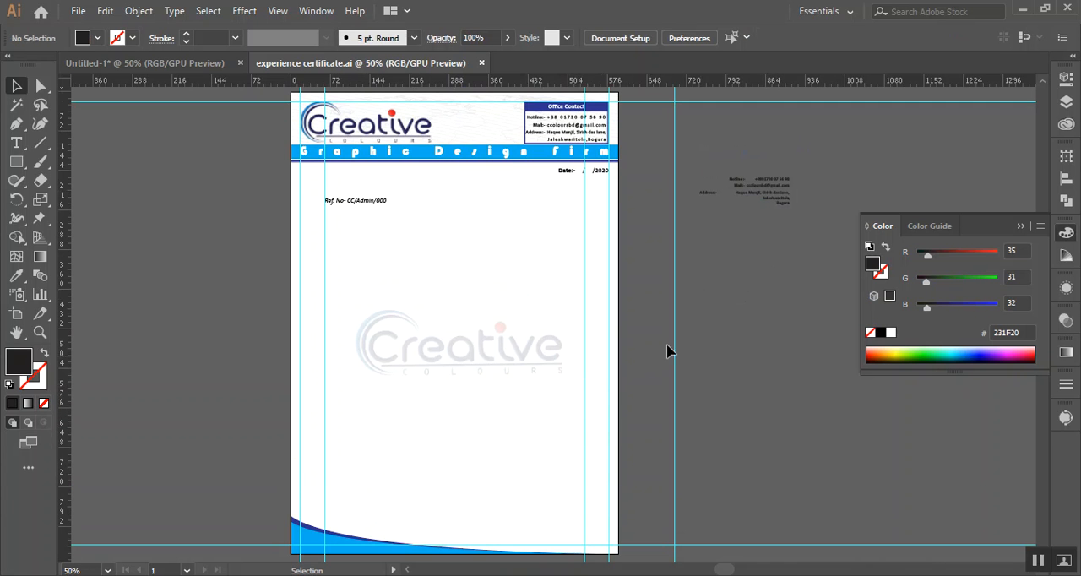
pyautogui.scroll(3, 733, 241)
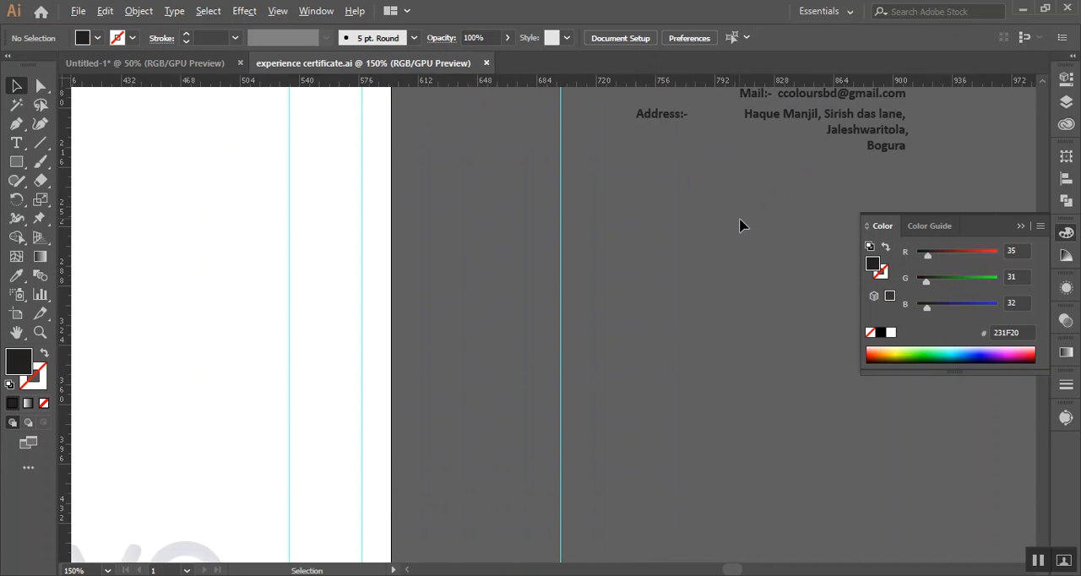
pyautogui.scroll(-2, 740, 225)
pyautogui.moveTo(676, 383); pyautogui.dragTo(758, 325)
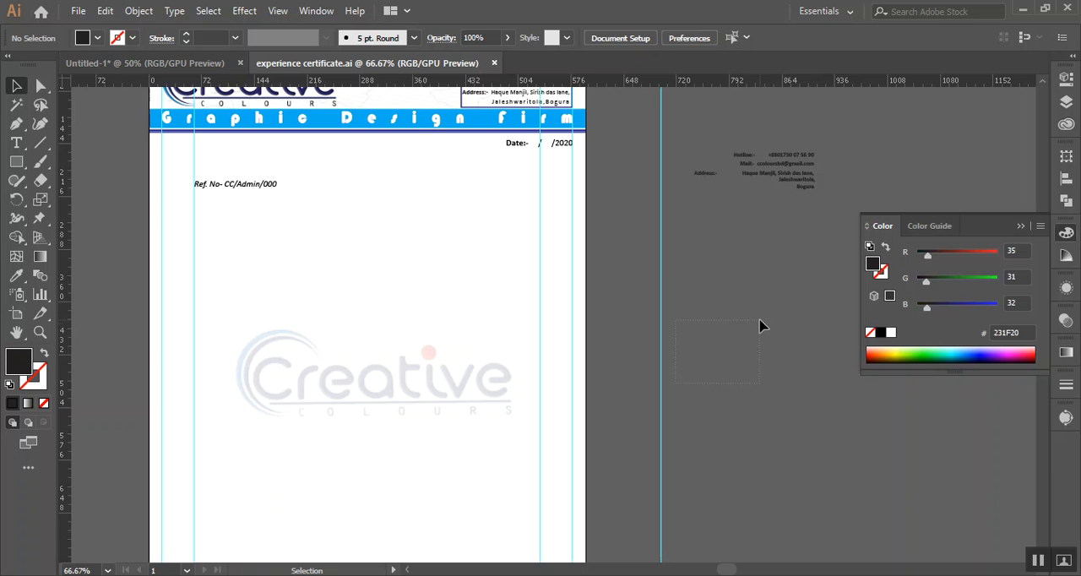
pyautogui.moveTo(700, 378); pyautogui.dragTo(736, 298)
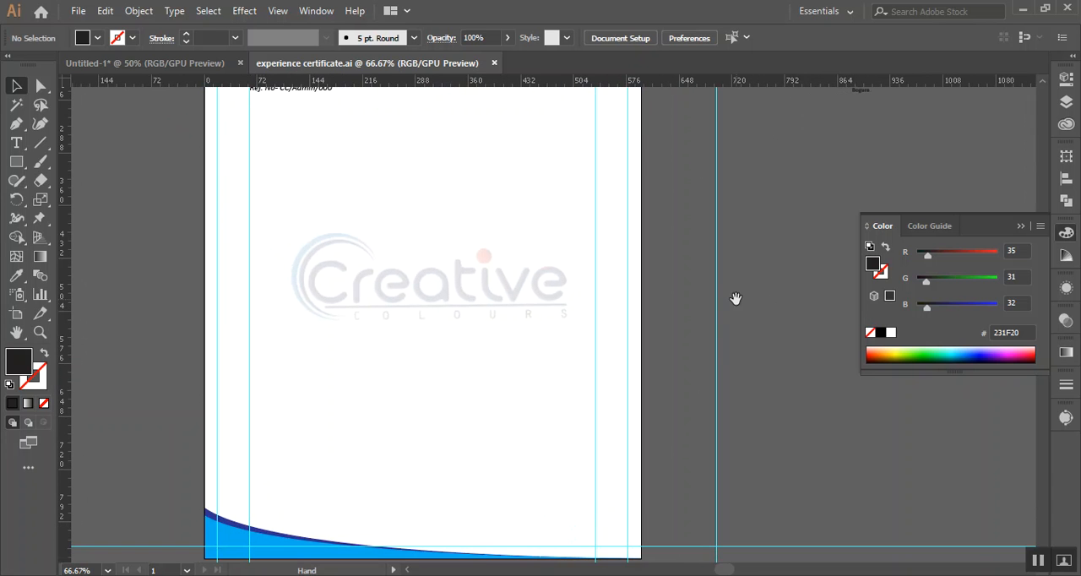
# Return to the untitled letterhead document and draw a navy rectangle over the body area below the date line
pyautogui.click(142, 63)
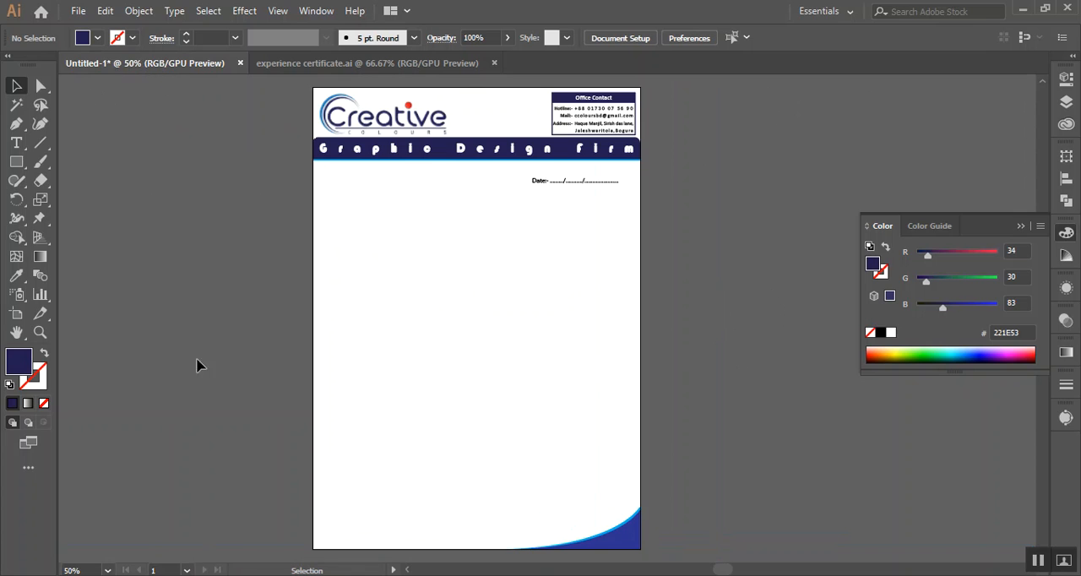
pyautogui.click(16, 161)
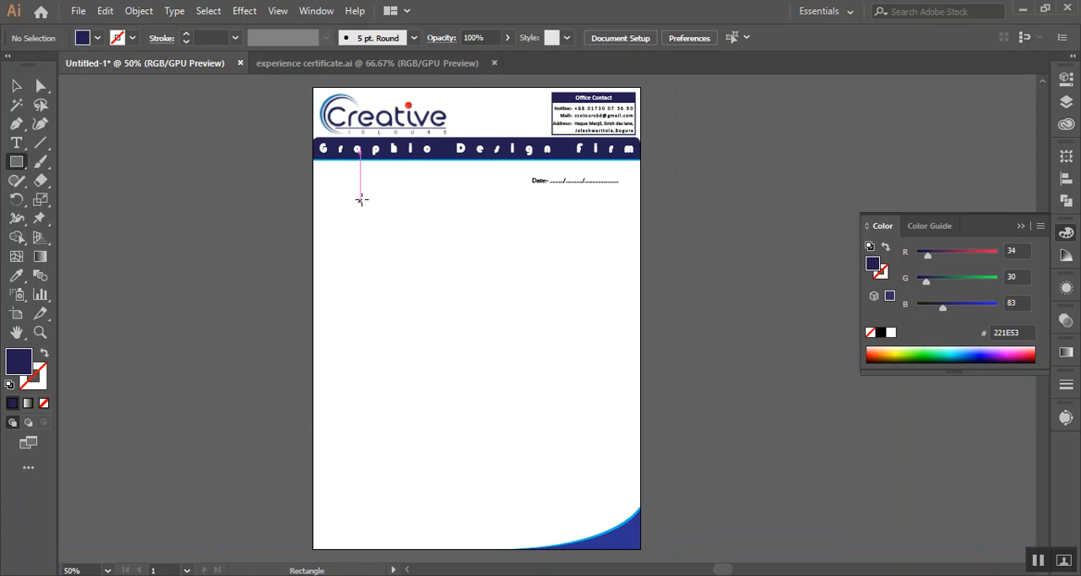
pyautogui.moveTo(355, 198); pyautogui.dragTo(602, 492)
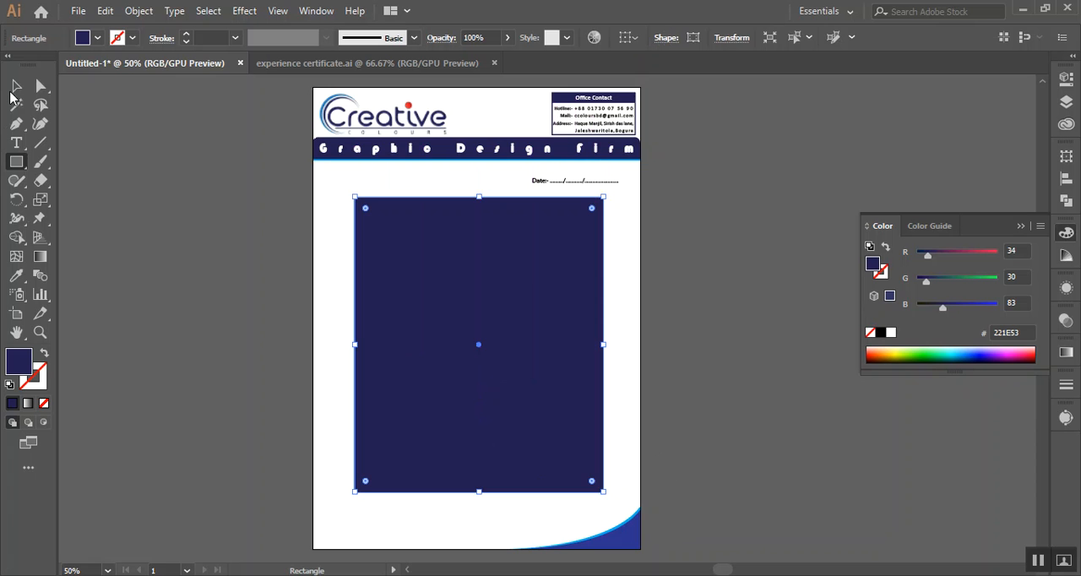
pyautogui.click(16, 85)
pyautogui.moveTo(439, 293); pyautogui.dragTo(433, 294)
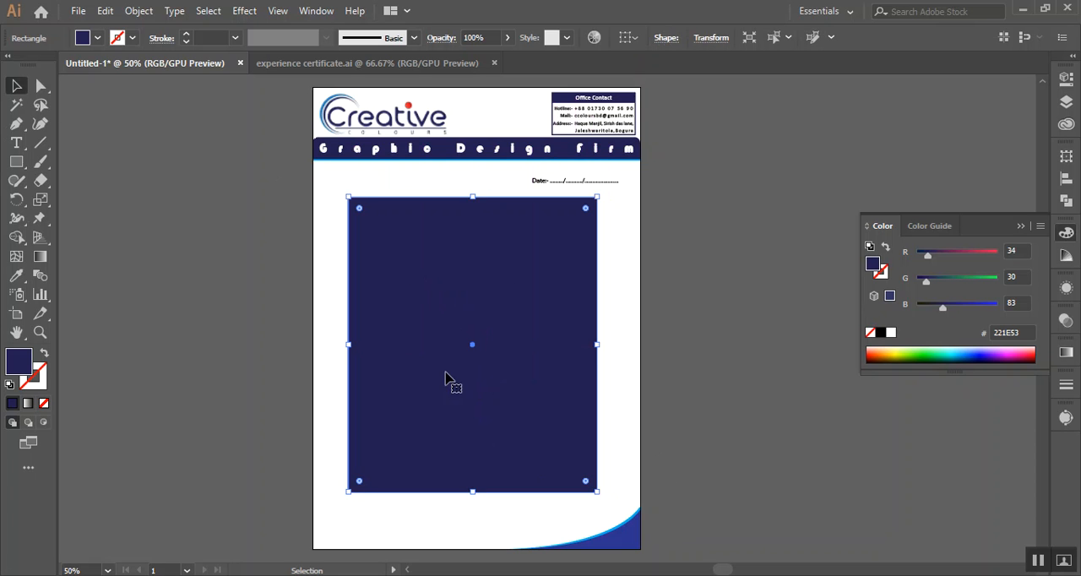
# Resize and reposition the navy rectangle to mark the writing area between header and footer curve, and delete it
pyautogui.moveTo(599, 345); pyautogui.dragTo(603, 345)
pyautogui.moveTo(516, 352); pyautogui.dragTo(492, 319)
pyautogui.moveTo(576, 467); pyautogui.dragTo(629, 542)
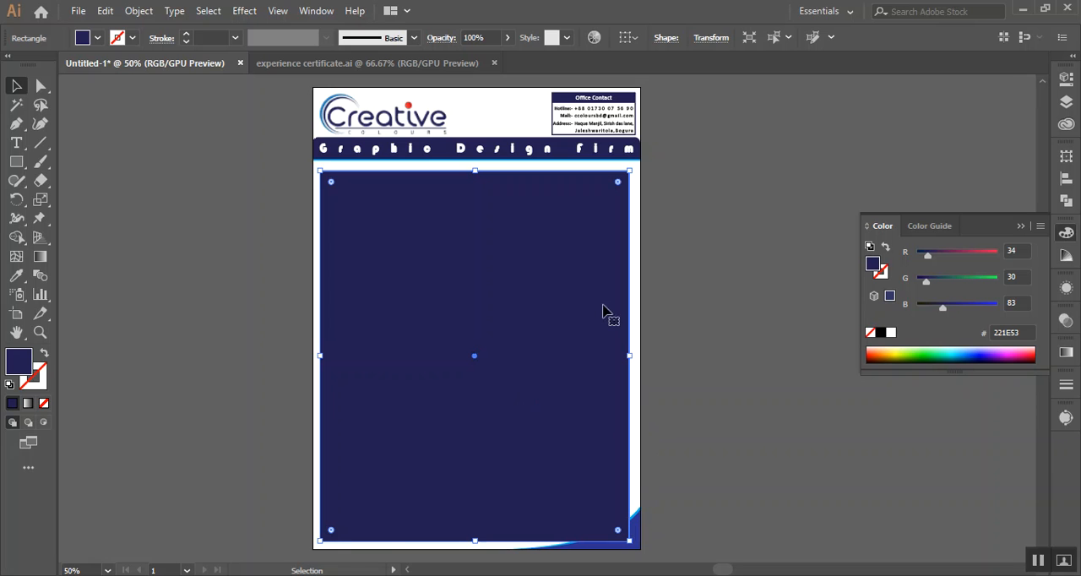
pyautogui.moveTo(320, 540); pyautogui.dragTo(327, 534)
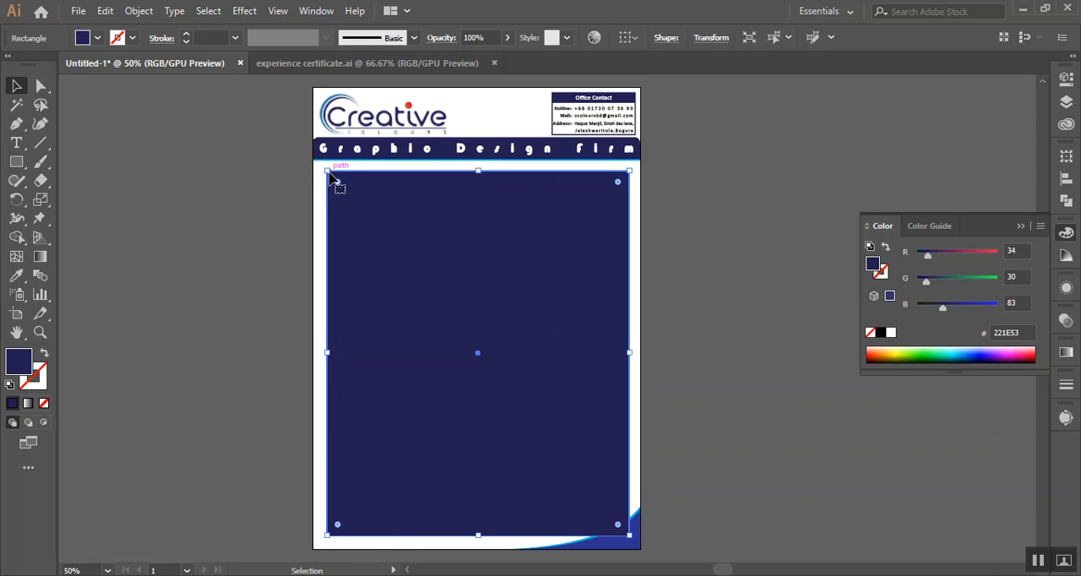
pyautogui.moveTo(327, 171); pyautogui.dragTo(354, 182)
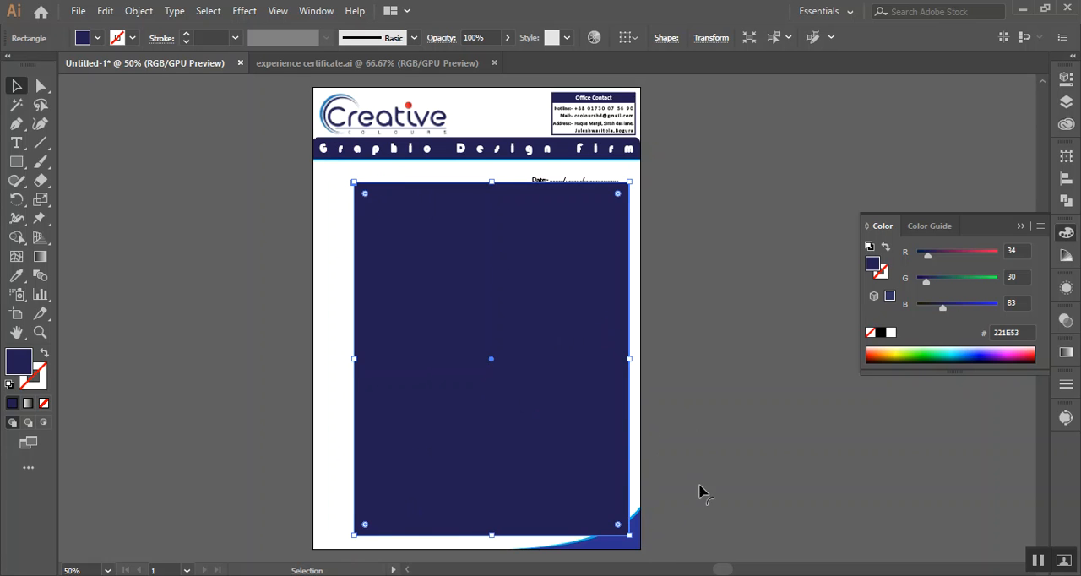
pyautogui.moveTo(629, 535); pyautogui.dragTo(597, 496)
pyautogui.moveTo(550, 269); pyautogui.dragTo(545, 289)
pyautogui.moveTo(543, 422); pyautogui.dragTo(543, 414)
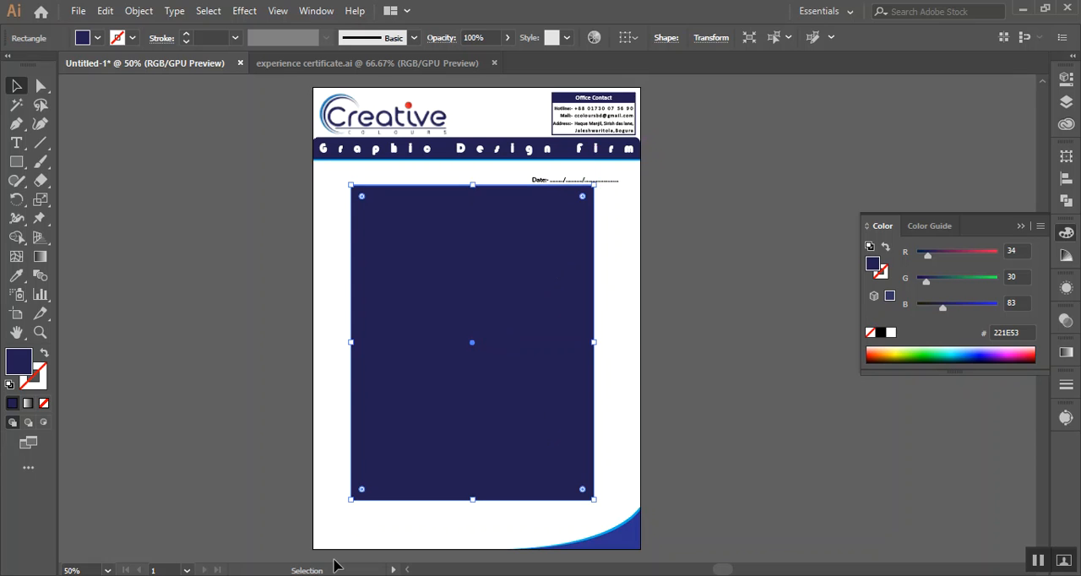
pyautogui.press('Delete')
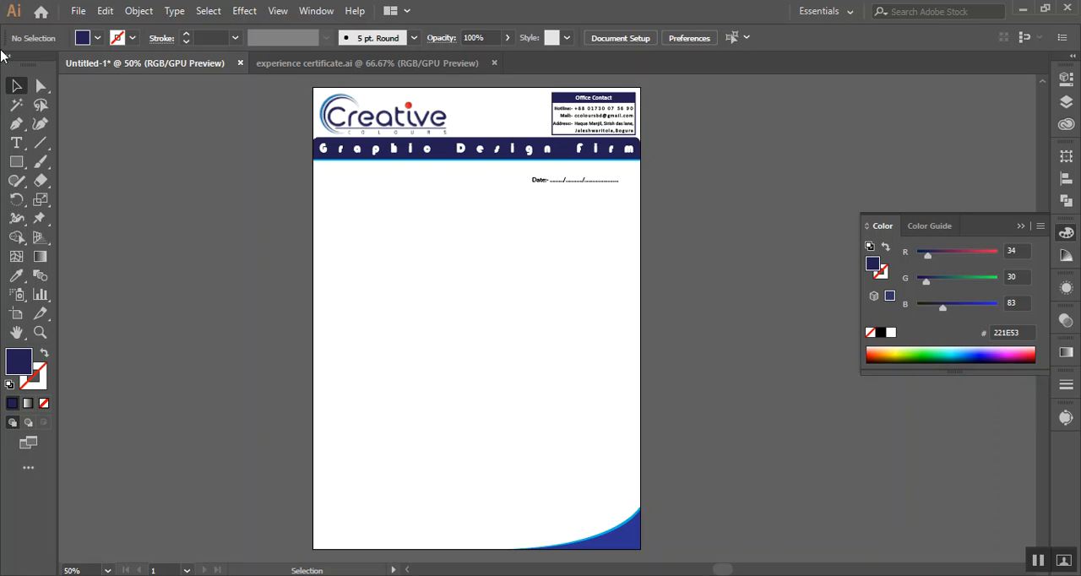
# Create an area text frame filled with Lorem ipsum placeholder text in the letterhead's body, below the date line
pyautogui.click(16, 143)
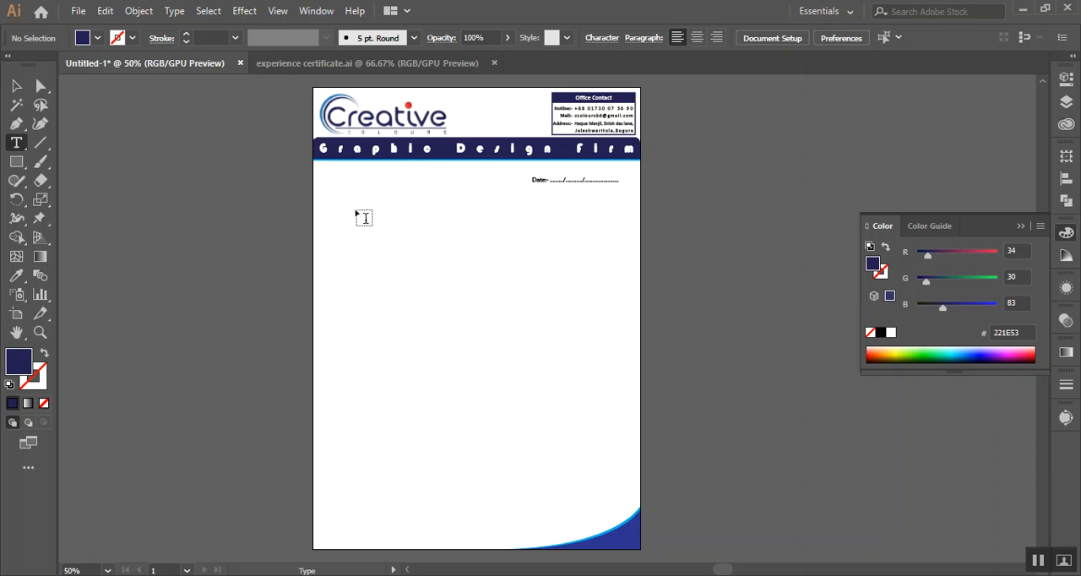
pyautogui.moveTo(365, 220); pyautogui.dragTo(599, 498)
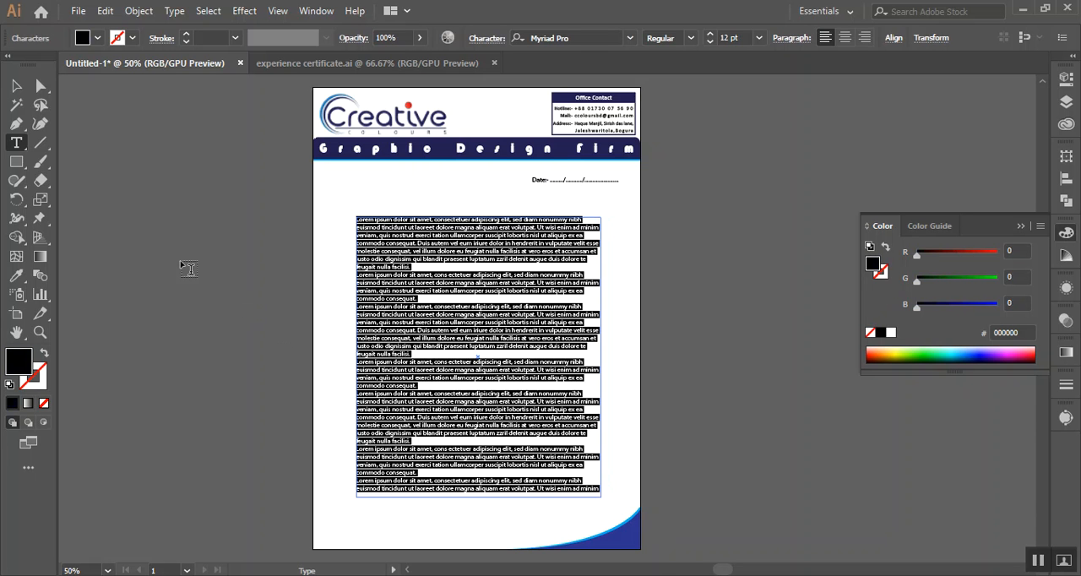
pyautogui.click(16, 85)
pyautogui.click(730, 371)
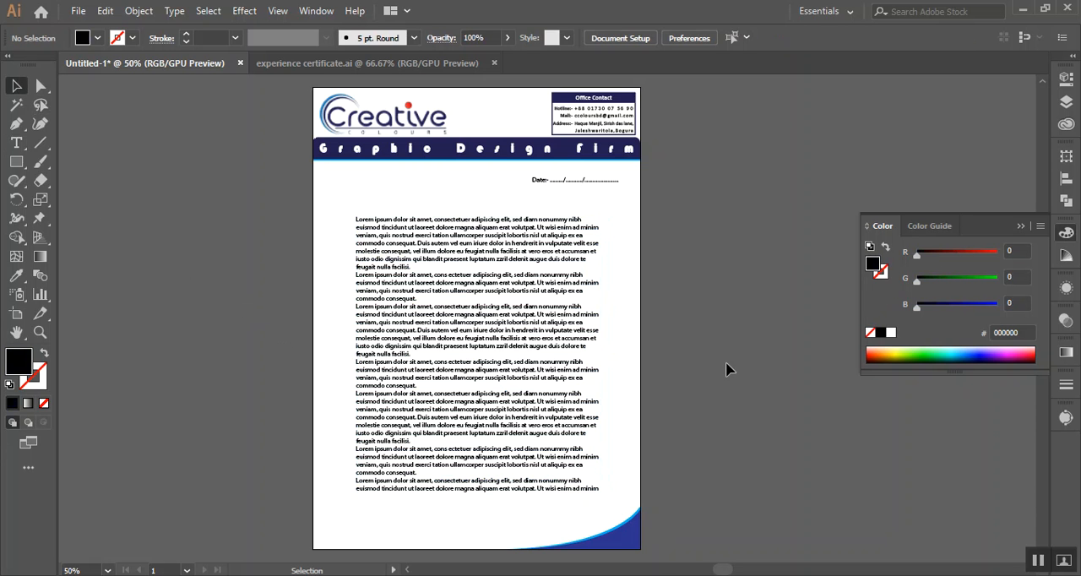
# Clear all the placeholder text from the body frame and delete the empty text frame
pyautogui.click(489, 329)
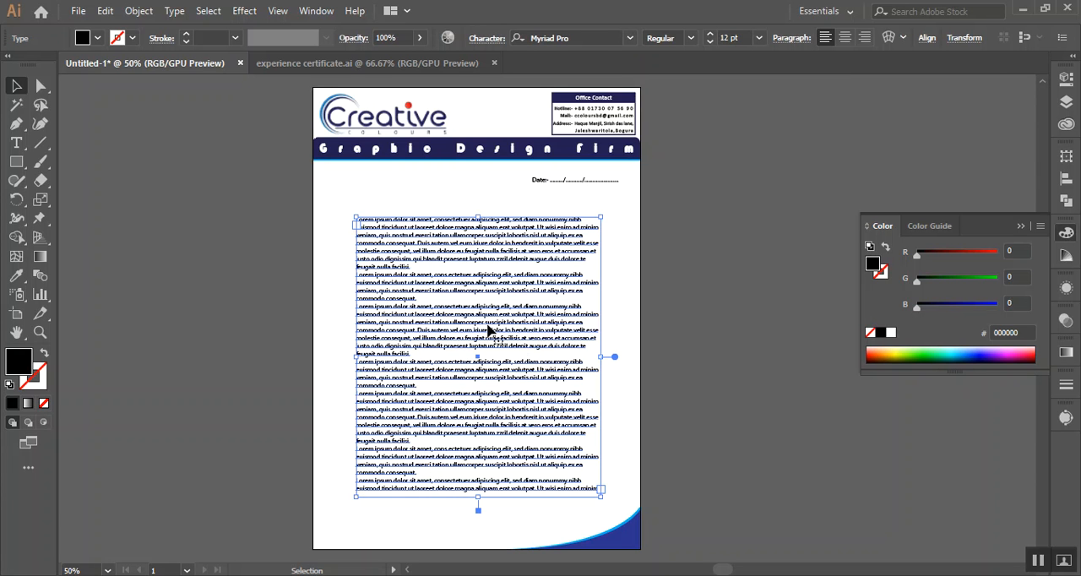
pyautogui.doubleClick(489, 329)
pyautogui.tripleClick(488, 330)
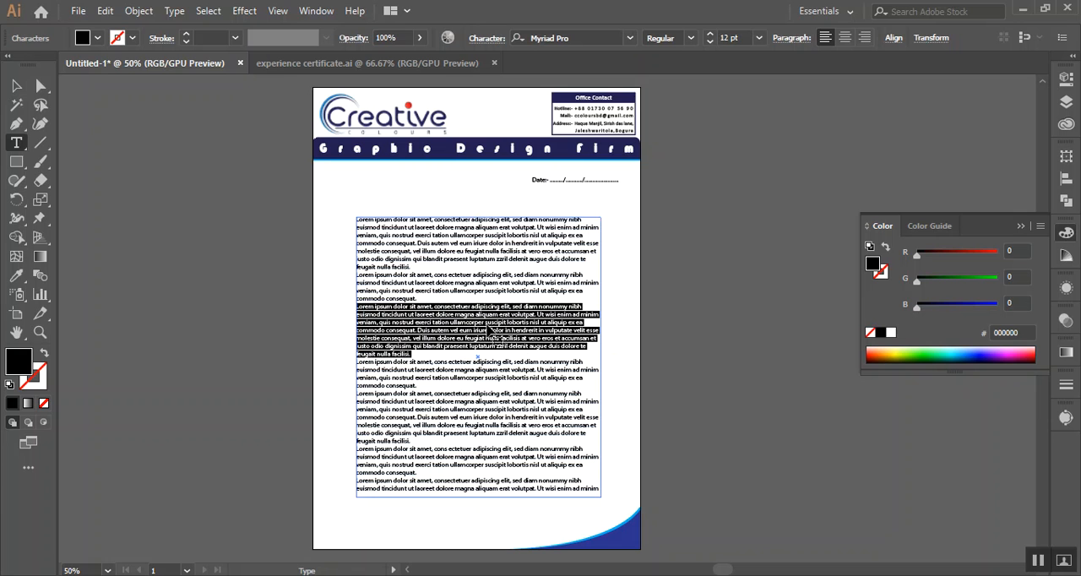
pyautogui.press('ctrl')
pyautogui.hotkey('ctrl', 'a')
pyautogui.press('BackSpace')
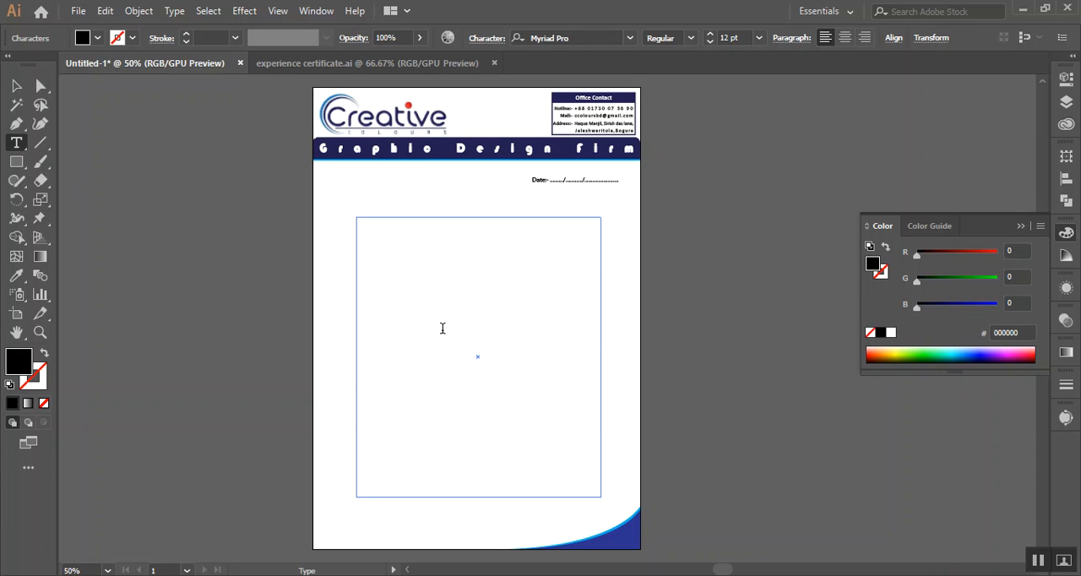
pyautogui.click(16, 85)
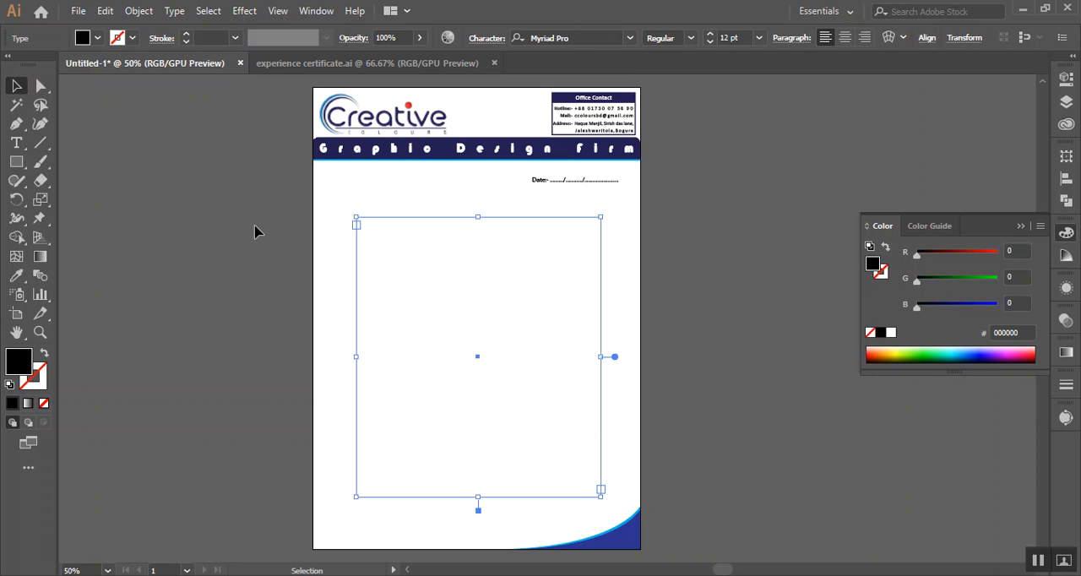
pyautogui.press('Delete')
# Create an area text frame across the letterhead body below the date line, clear its placeholder text and deselect it
pyautogui.click(16, 143)
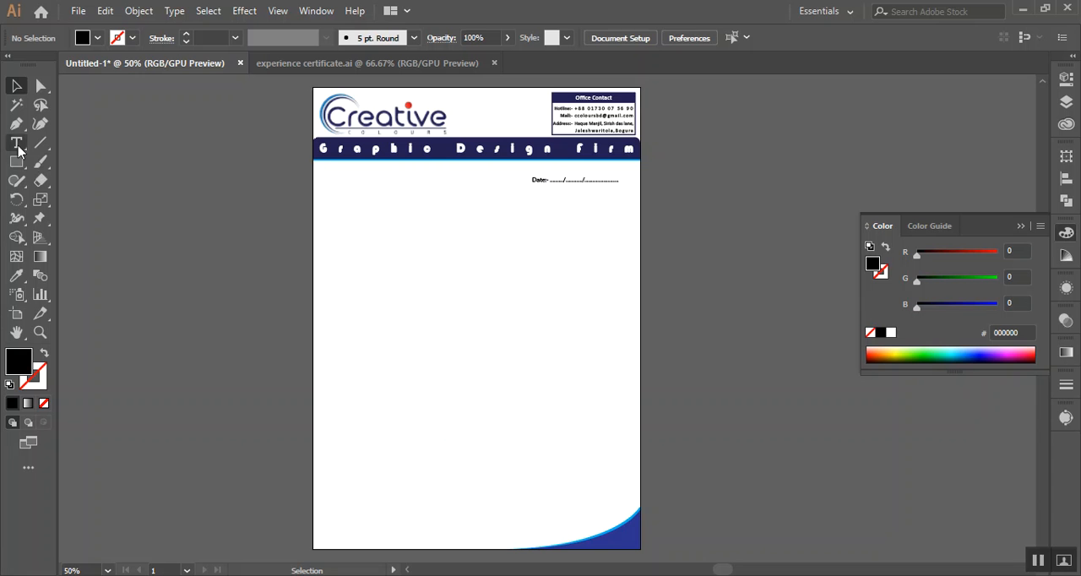
pyautogui.moveTo(355, 212); pyautogui.dragTo(613, 499)
pyautogui.press('BackSpace')
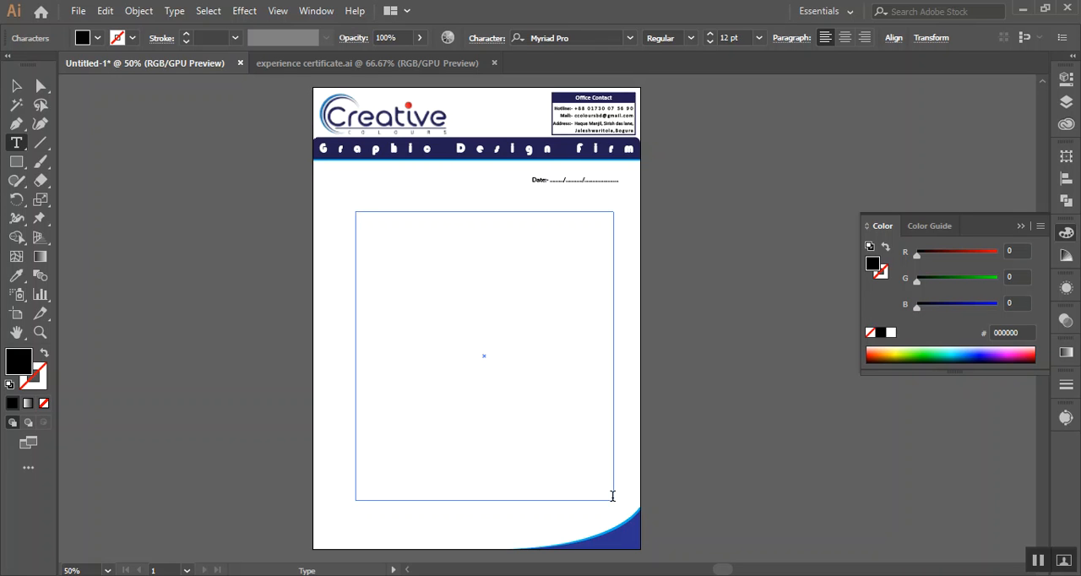
pyautogui.click(15, 87)
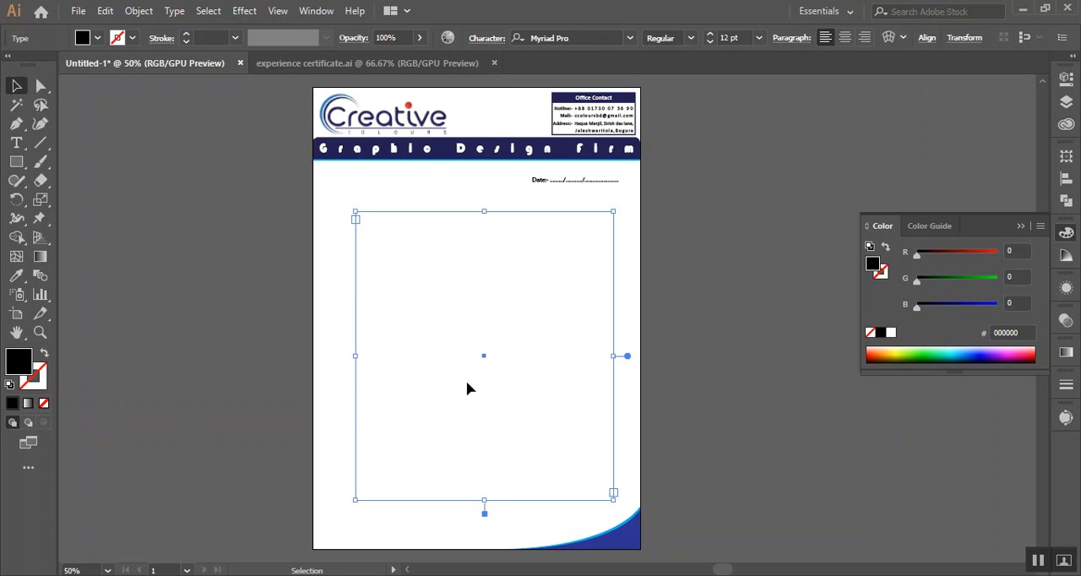
pyautogui.click(469, 387)
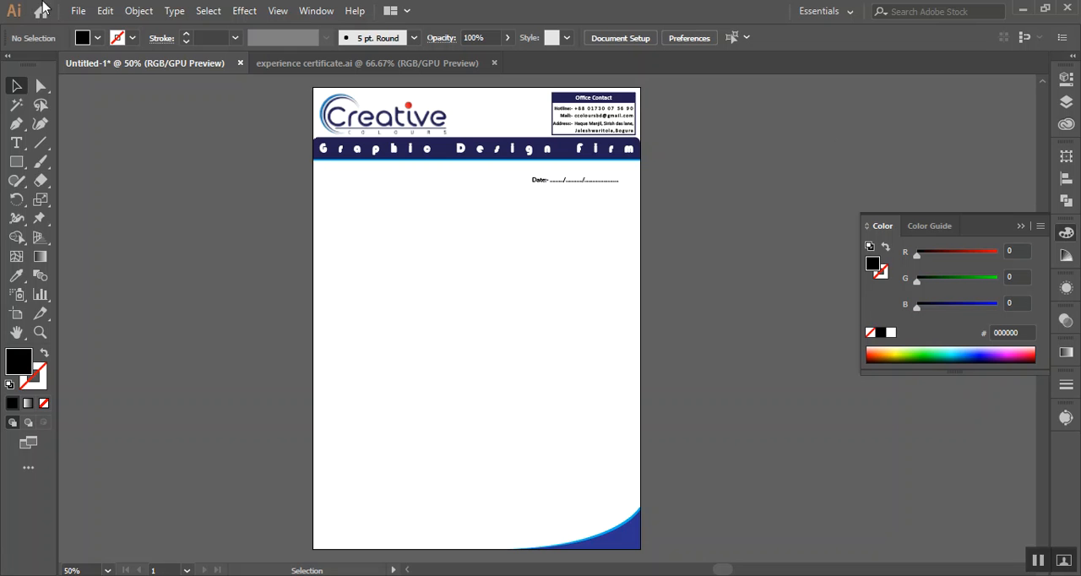
pyautogui.click(78, 11)
pyautogui.click(147, 265)
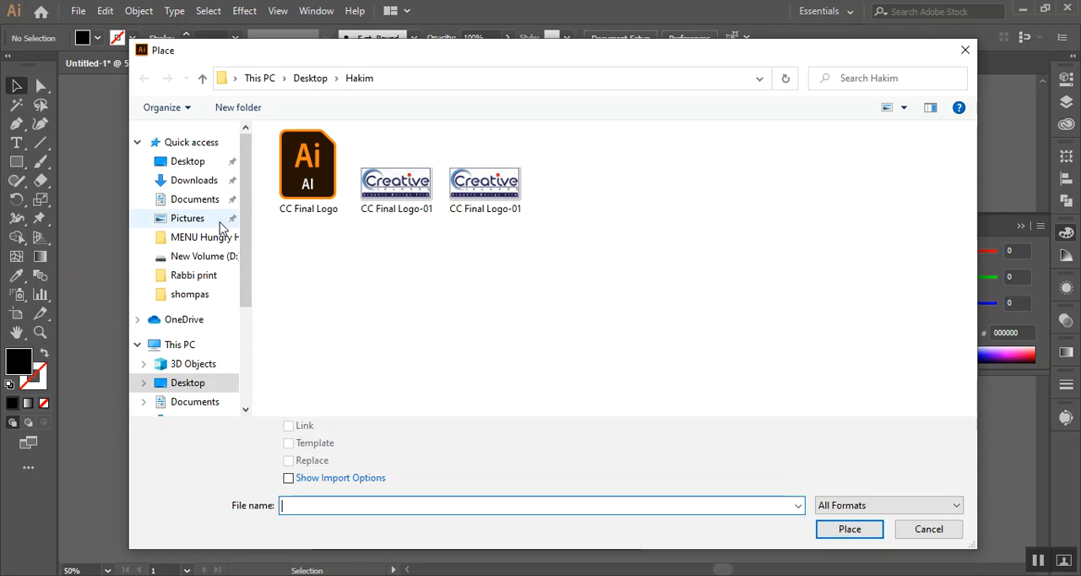
pyautogui.click(966, 50)
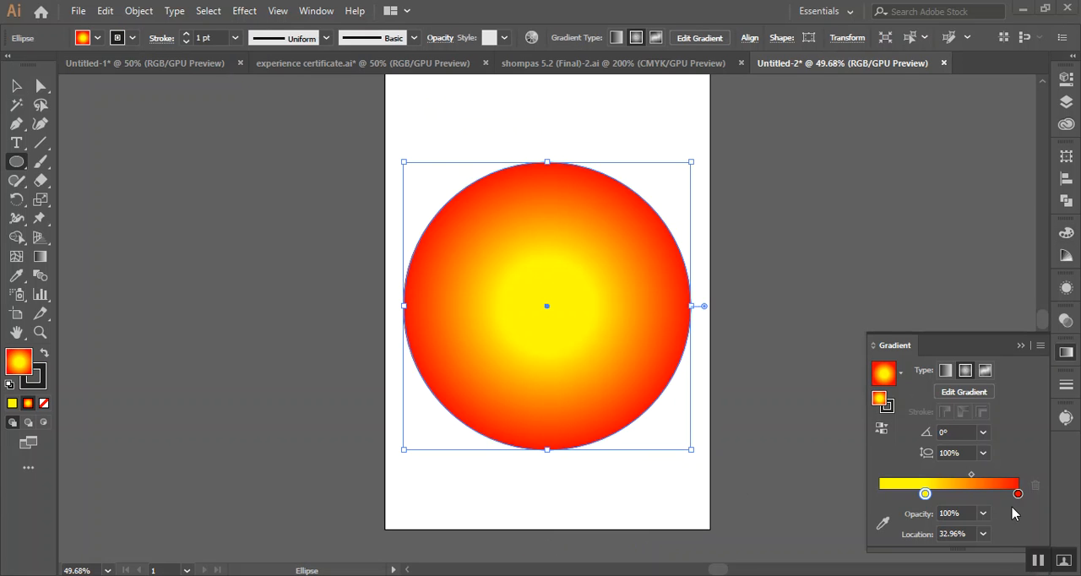
# Slide the yellow stop of the circle's radial gradient to 0% and back out to about 38%
pyautogui.moveTo(924, 494); pyautogui.dragTo(880, 497)
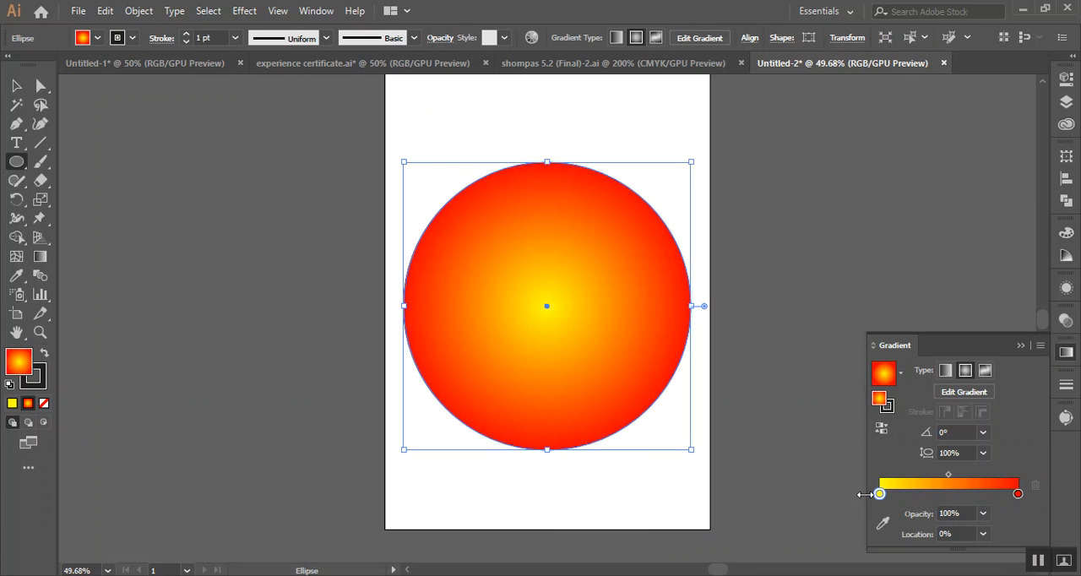
pyautogui.moveTo(879, 495); pyautogui.dragTo(849, 495)
pyautogui.click(1017, 494)
pyautogui.moveTo(1018, 495)
pyautogui.mouseDown()
pyautogui.moveTo(957, 491)
pyautogui.moveTo(1018, 485)
pyautogui.mouseUp()
pyautogui.moveTo(880, 493); pyautogui.dragTo(931, 493)
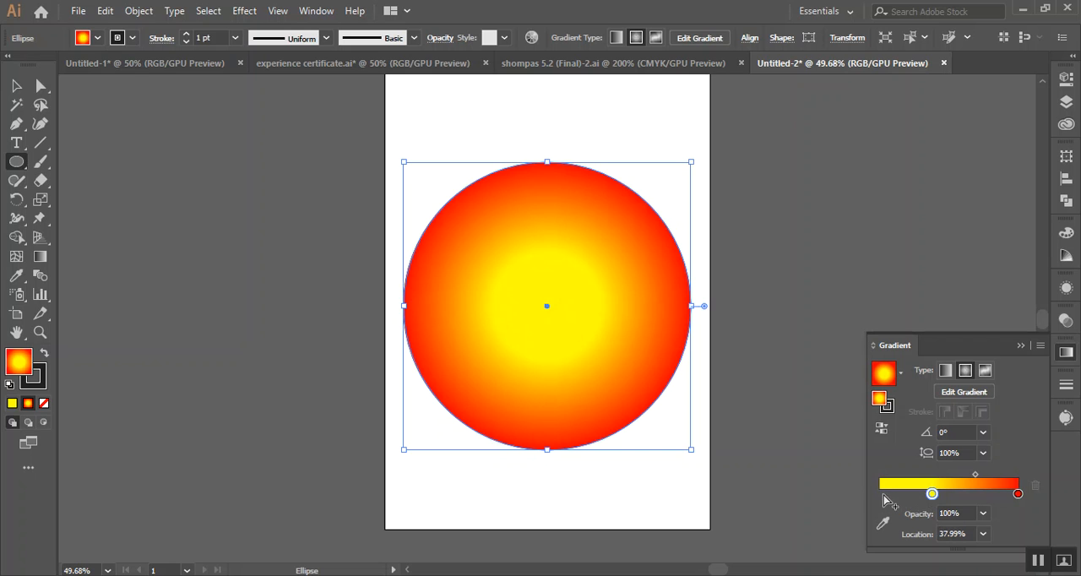
# Make the circle's gradient three-stop, with yellow at 0%, red at about 50% and yellow at the outer end
pyautogui.click(886, 498)
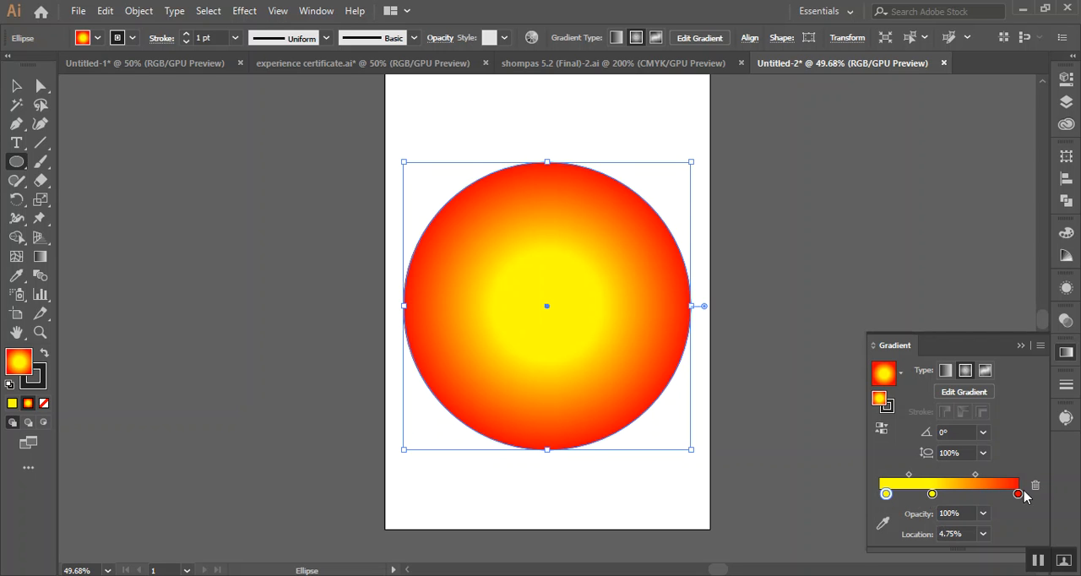
pyautogui.moveTo(931, 495); pyautogui.dragTo(980, 521)
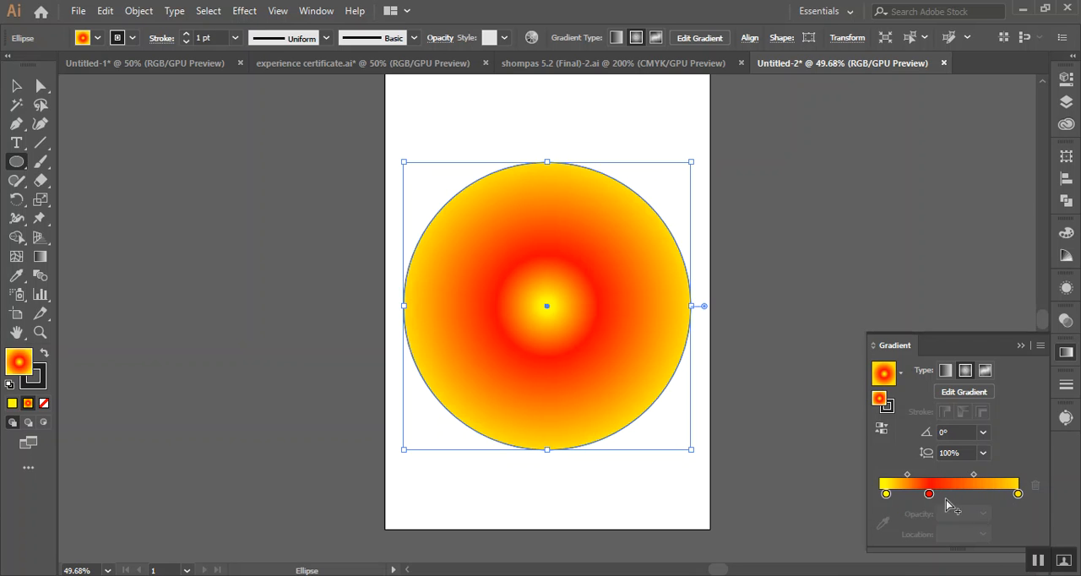
pyautogui.moveTo(932, 494); pyautogui.dragTo(952, 498)
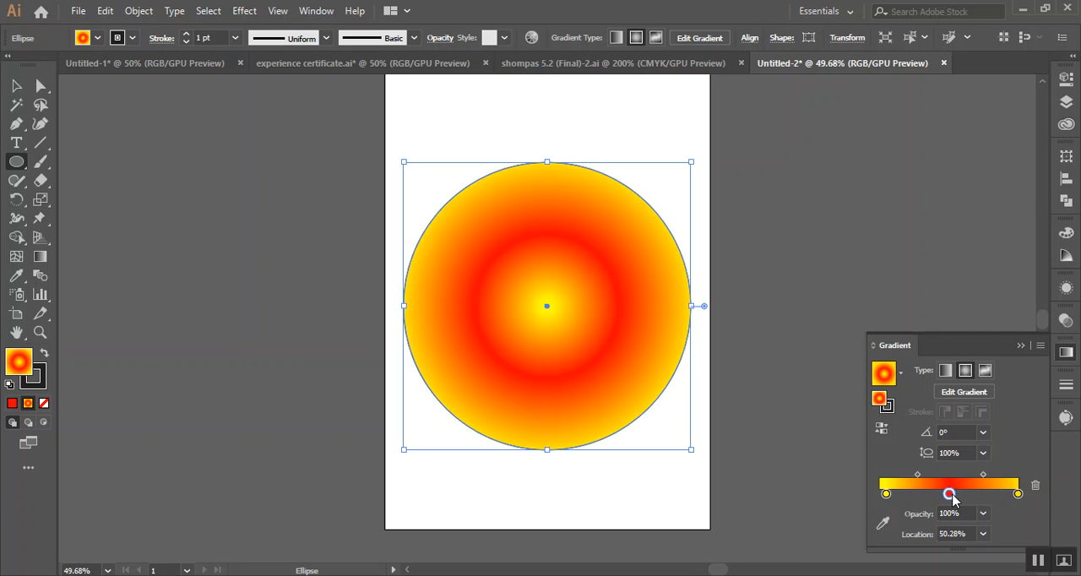
pyautogui.moveTo(885, 493); pyautogui.dragTo(861, 493)
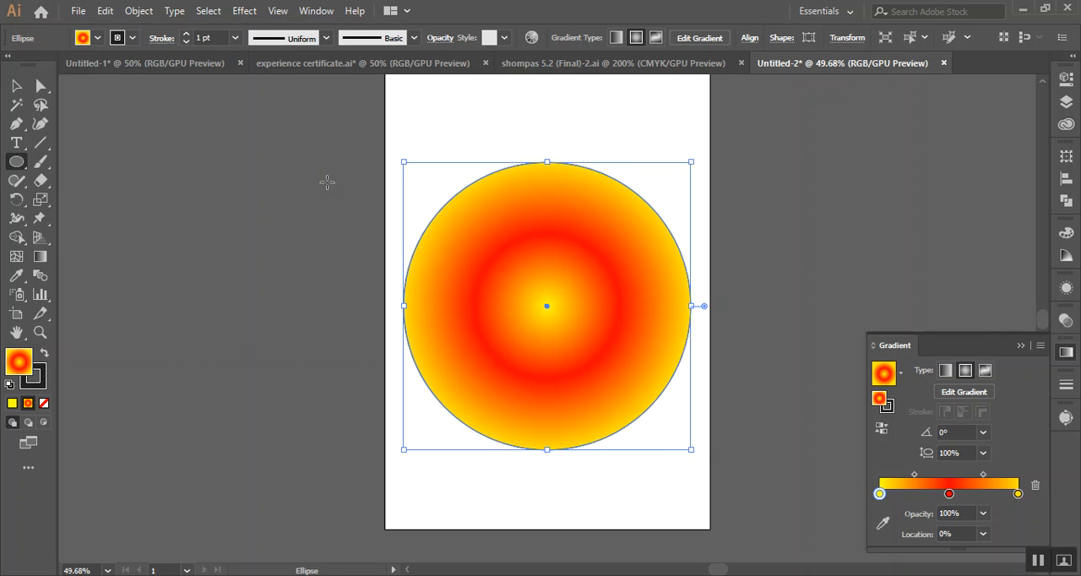
# Move the gradient circle off the artboard and draw a rectangle on the artboard with the same gradient fill
pyautogui.click(20, 89)
pyautogui.moveTo(523, 325); pyautogui.dragTo(297, 192)
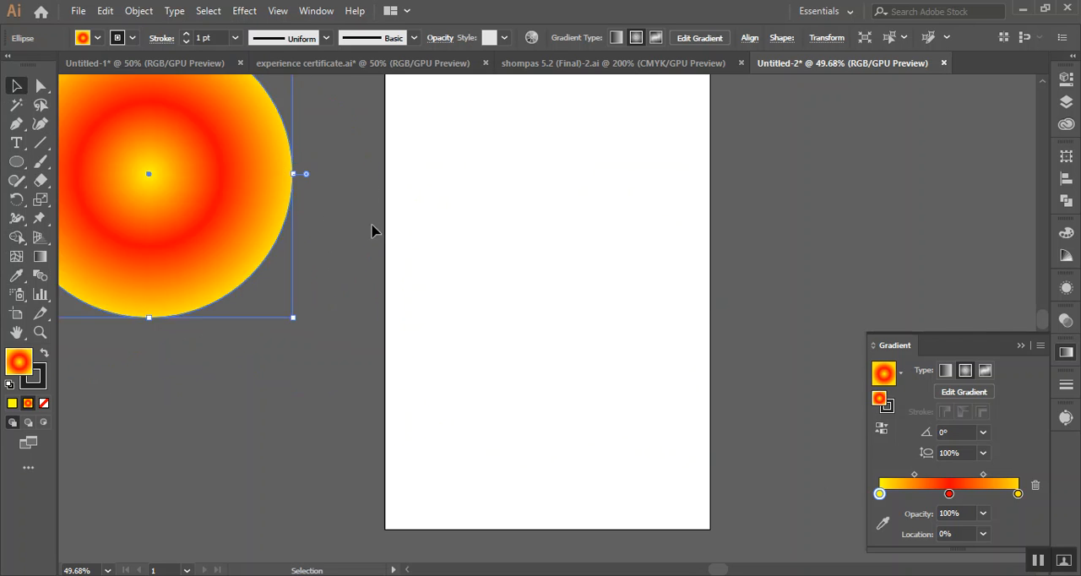
pyautogui.click(16, 162)
pyautogui.click(80, 162)
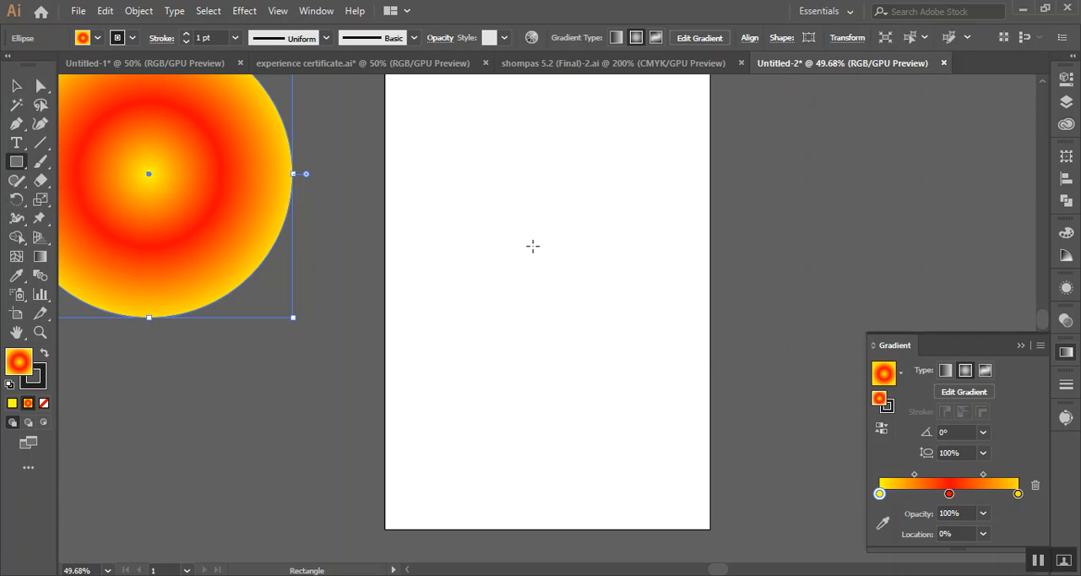
pyautogui.moveTo(467, 206); pyautogui.dragTo(682, 439)
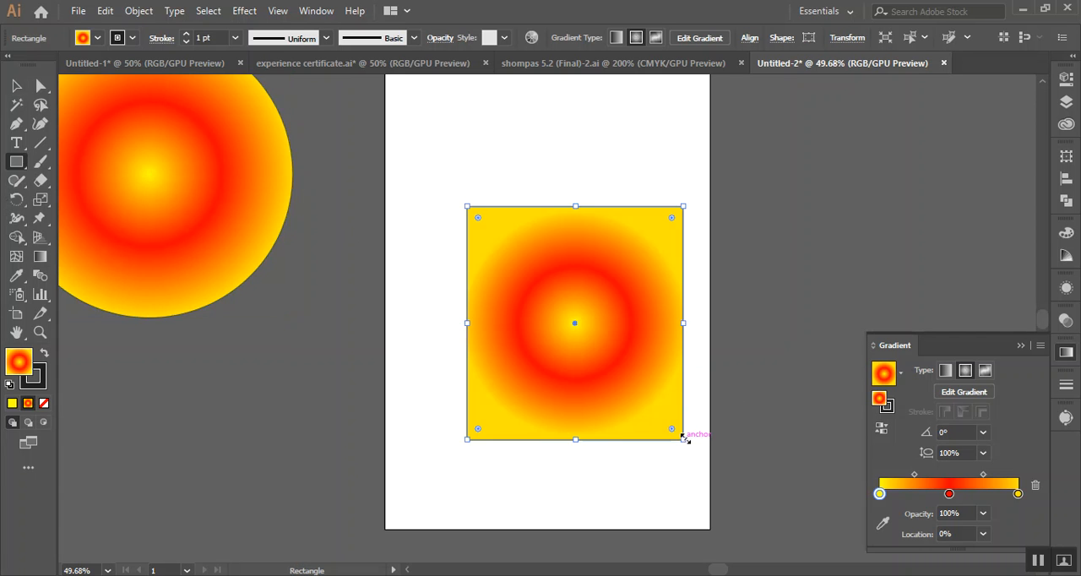
# Change the rectangle's gradient from radial to linear
pyautogui.click(40, 256)
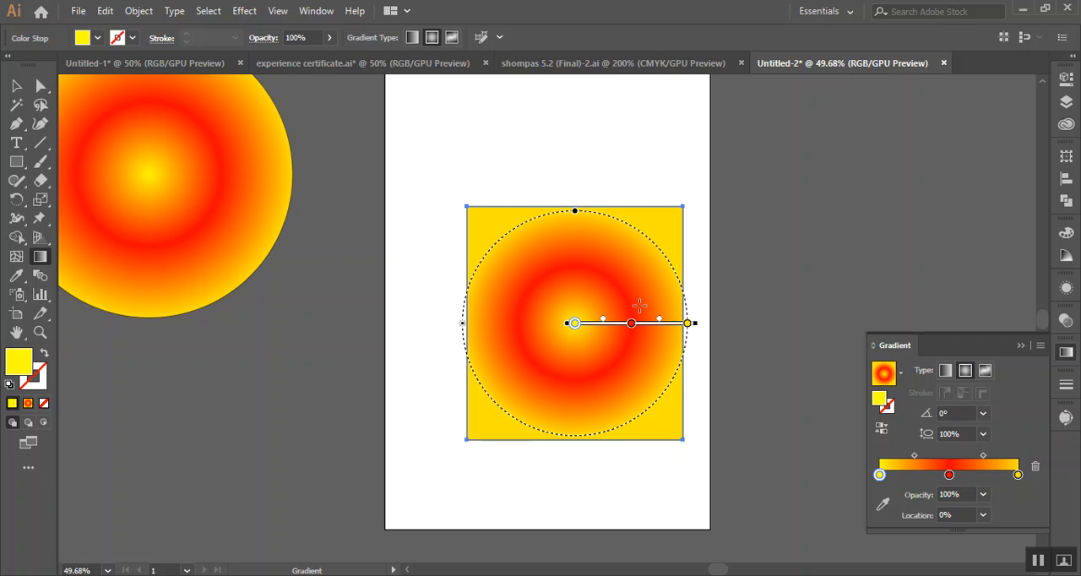
pyautogui.click(16, 85)
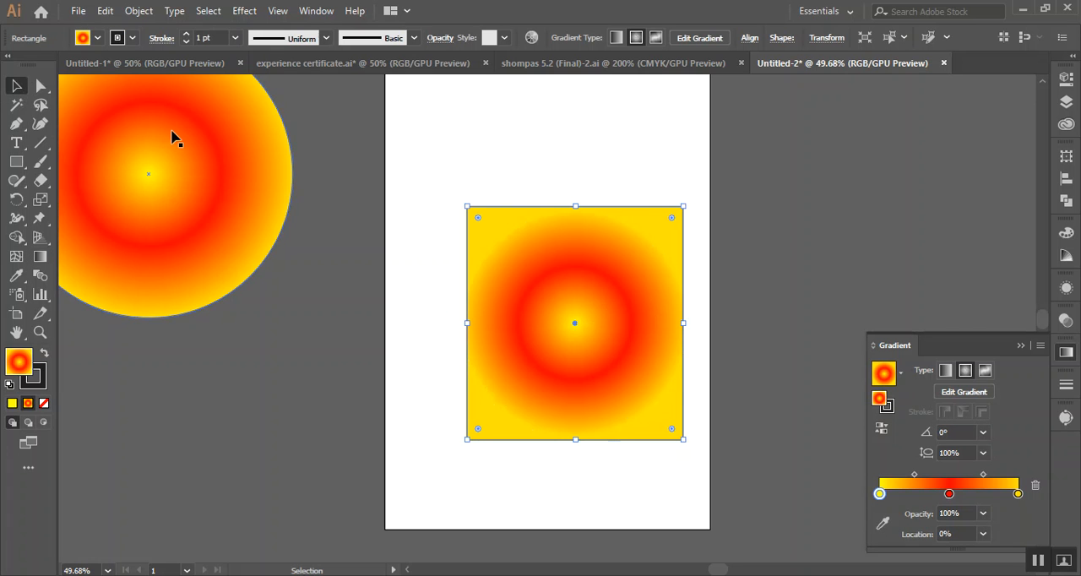
pyautogui.click(945, 370)
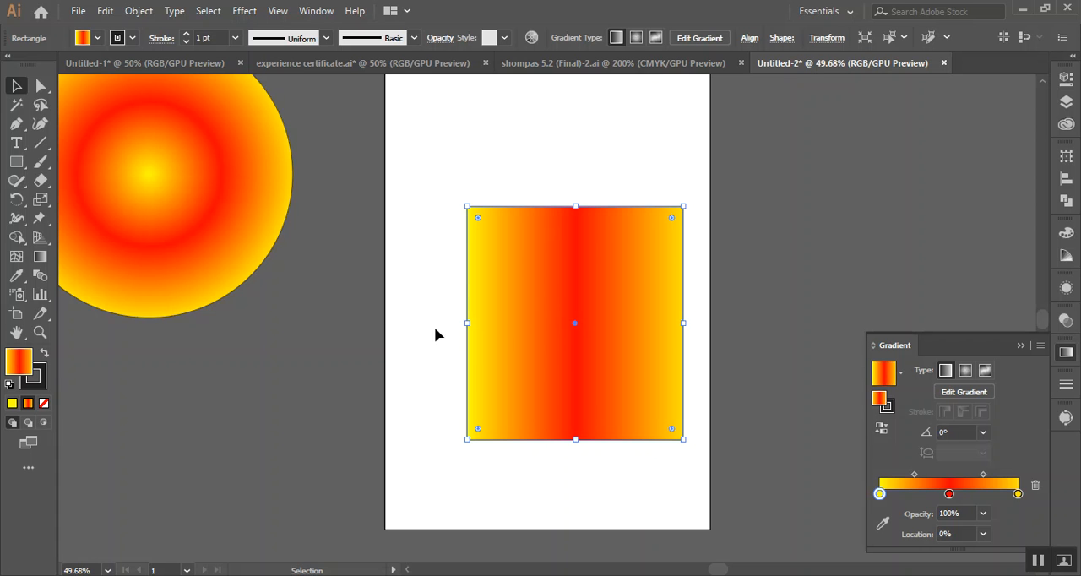
# Align the rectangle with the artboard's upper-left corner and enlarge it to cover the whole artboard
pyautogui.scroll(2, 499, 384)
pyautogui.moveTo(554, 408); pyautogui.dragTo(471, 273)
pyautogui.scroll(-5, 490, 287)
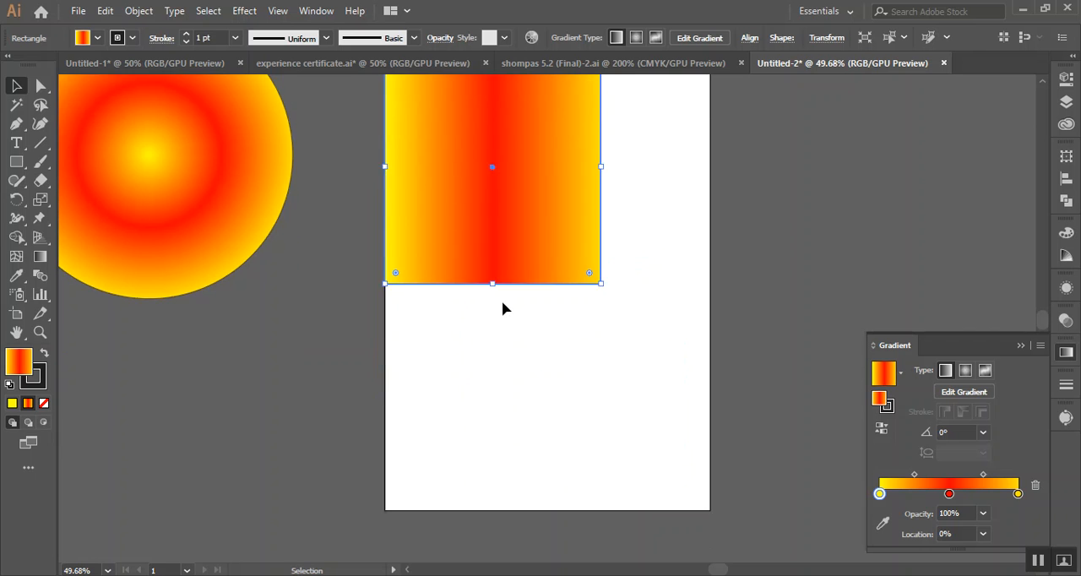
pyautogui.moveTo(601, 211); pyautogui.dragTo(709, 434)
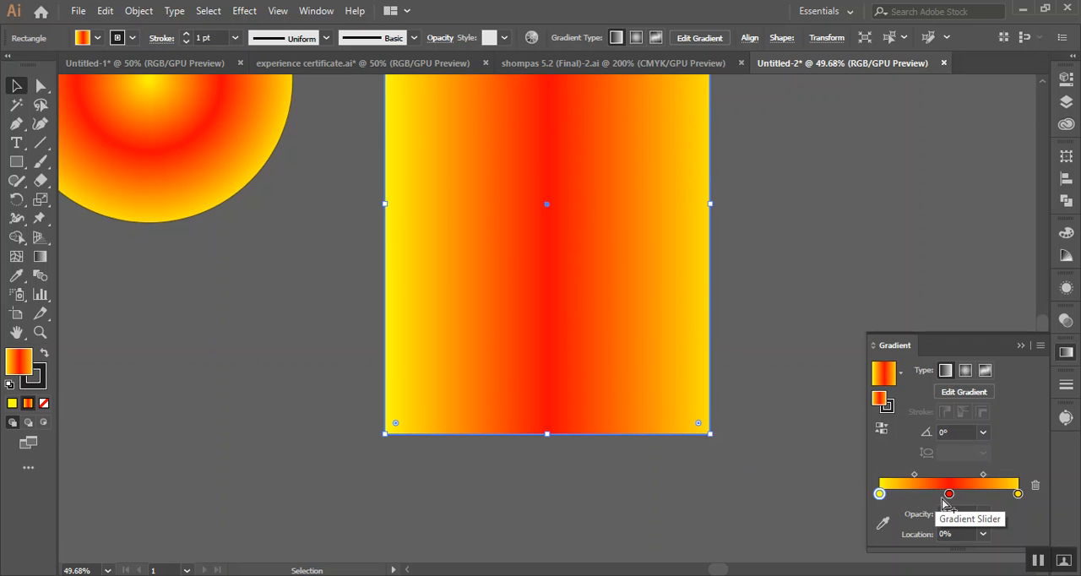
# Remove the rectangle gradient's first yellow stop, shift the red stop to 0% and recolour it dark blue 000594
pyautogui.moveTo(878, 494); pyautogui.dragTo(880, 559)
pyautogui.moveTo(949, 494); pyautogui.dragTo(880, 493)
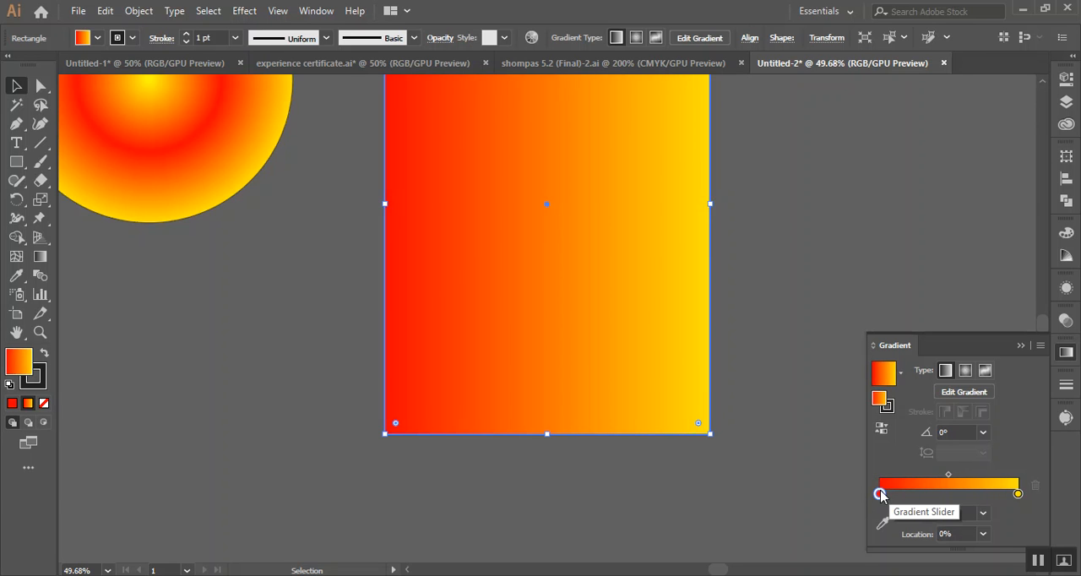
pyautogui.doubleClick(879, 493)
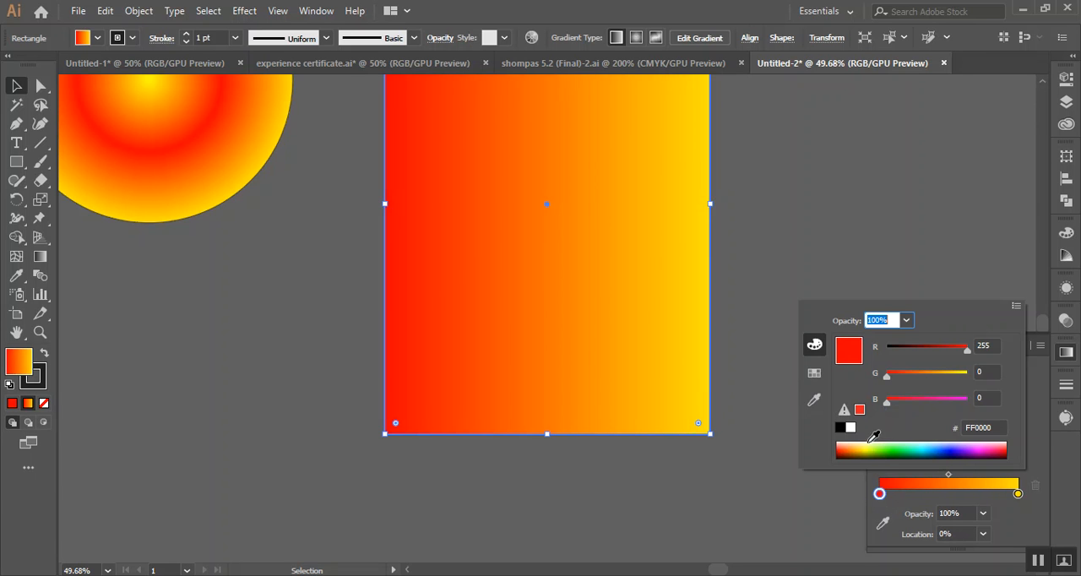
pyautogui.click(952, 448)
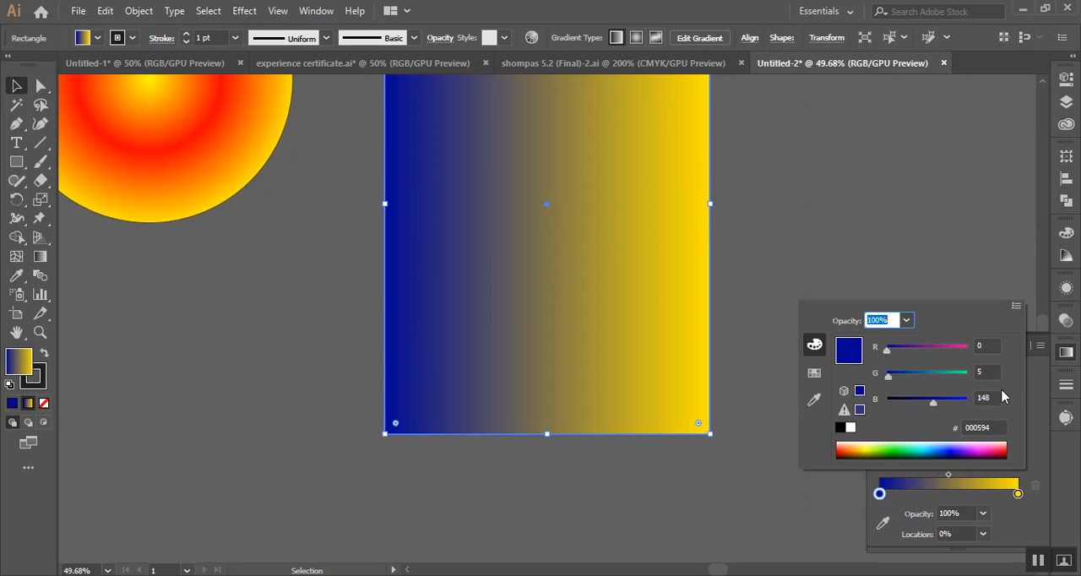
# Recolour the rectangle gradient's yellow end stop white
pyautogui.click(1018, 493)
pyautogui.doubleClick(1017, 493)
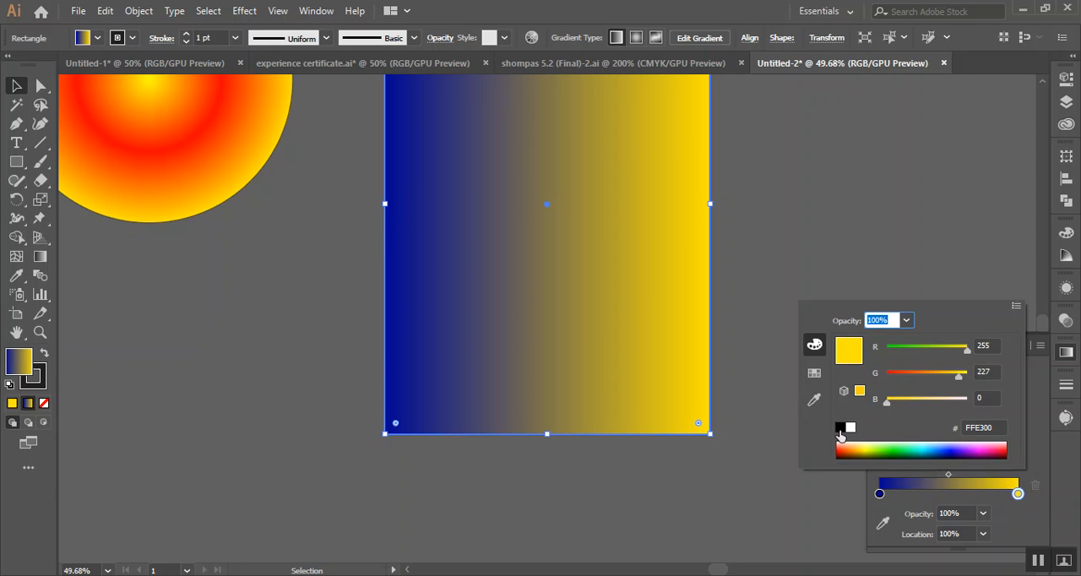
pyautogui.click(849, 426)
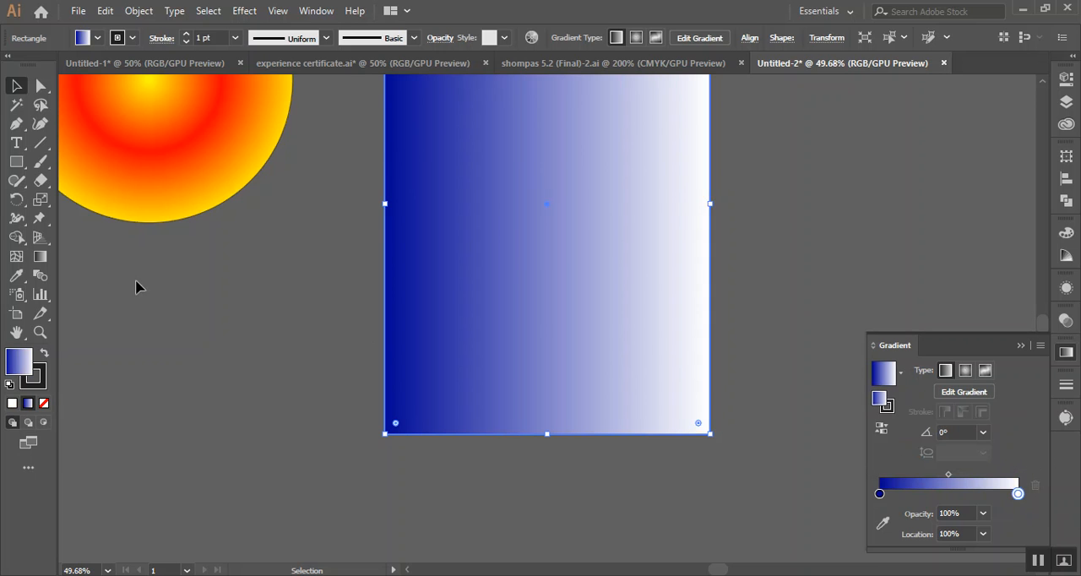
# Delete both the gradient circle and the blue-to-white rectangle to empty the document
pyautogui.scroll(5, 429, 344)
pyautogui.scroll(-1, 401, 299)
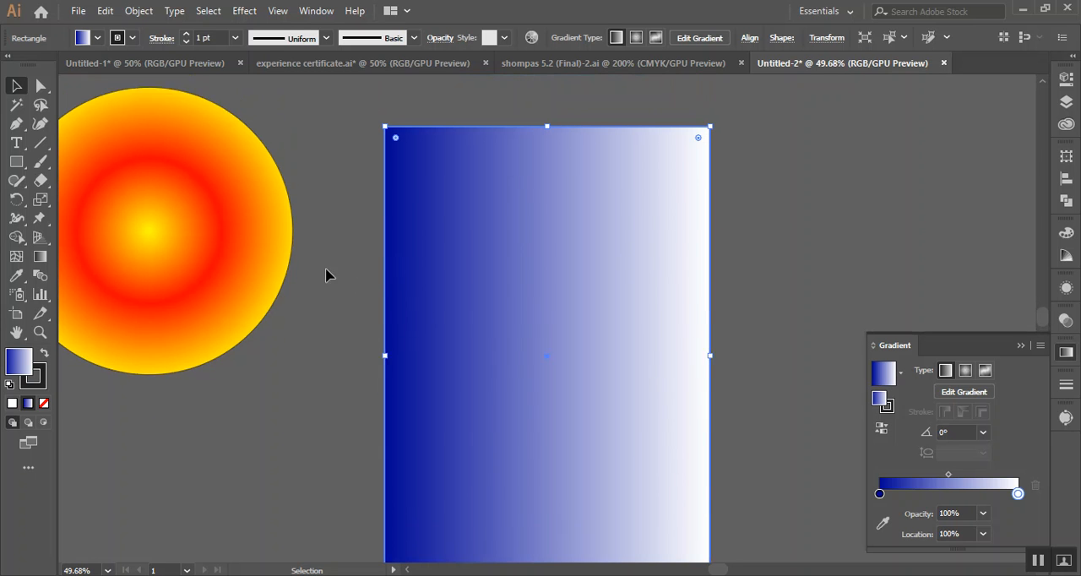
pyautogui.click(16, 87)
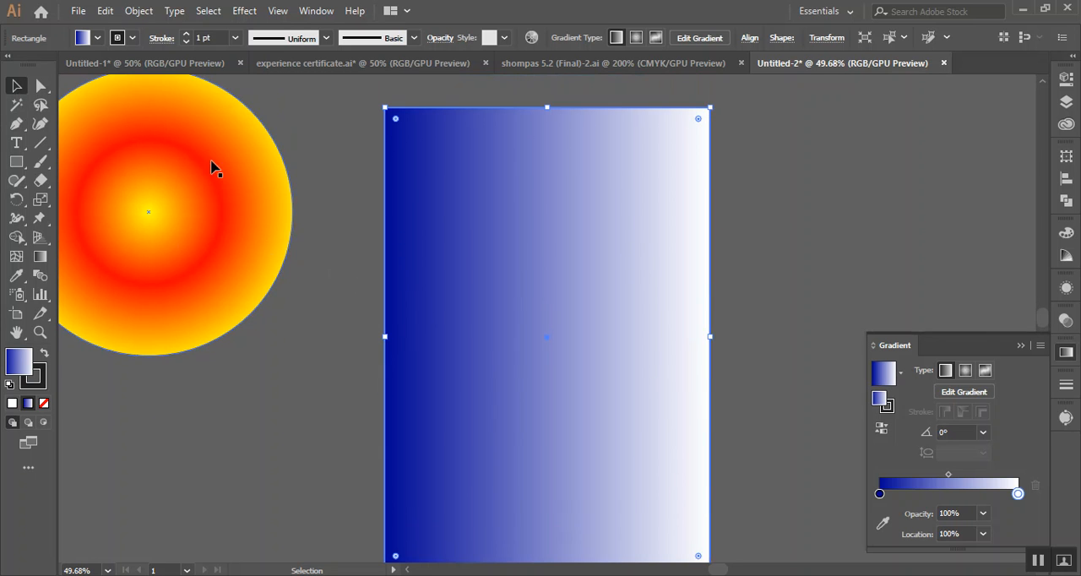
pyautogui.click(350, 350)
pyautogui.scroll(-1, 349, 345)
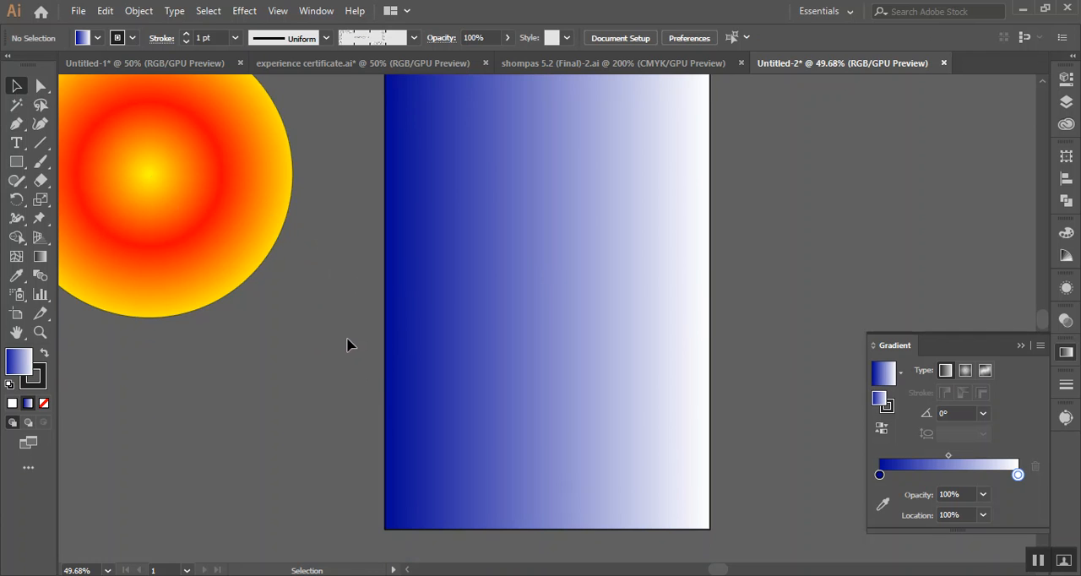
pyautogui.scroll(1, 349, 345)
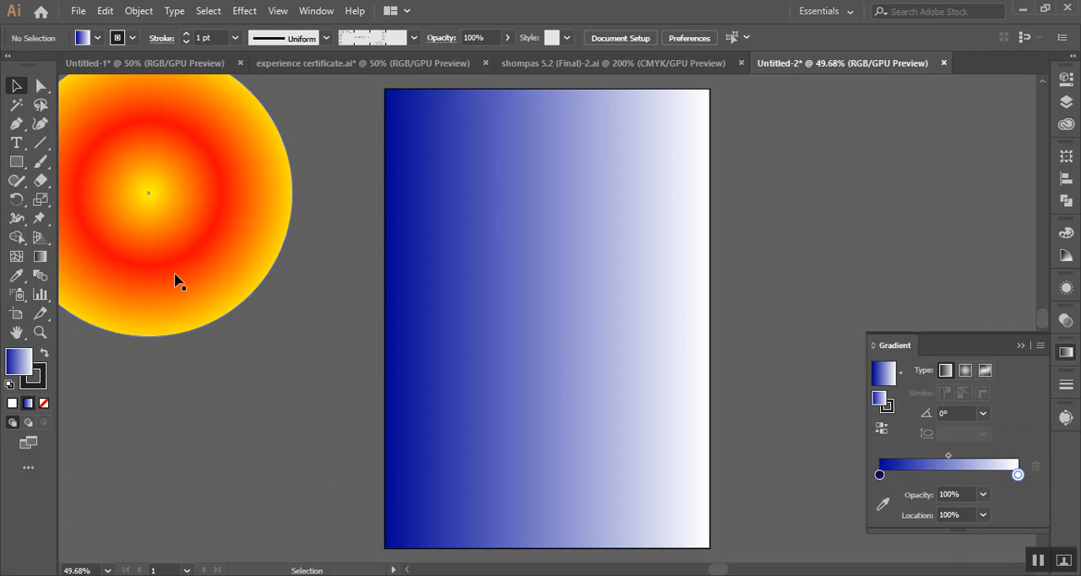
pyautogui.hotkey('ctrl', 'a')
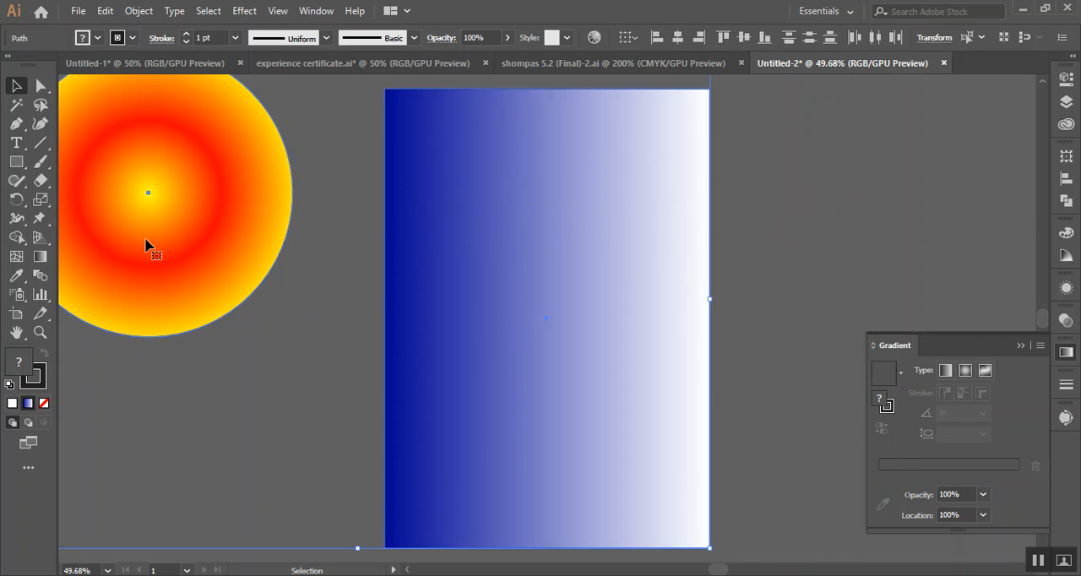
pyautogui.press('Delete')
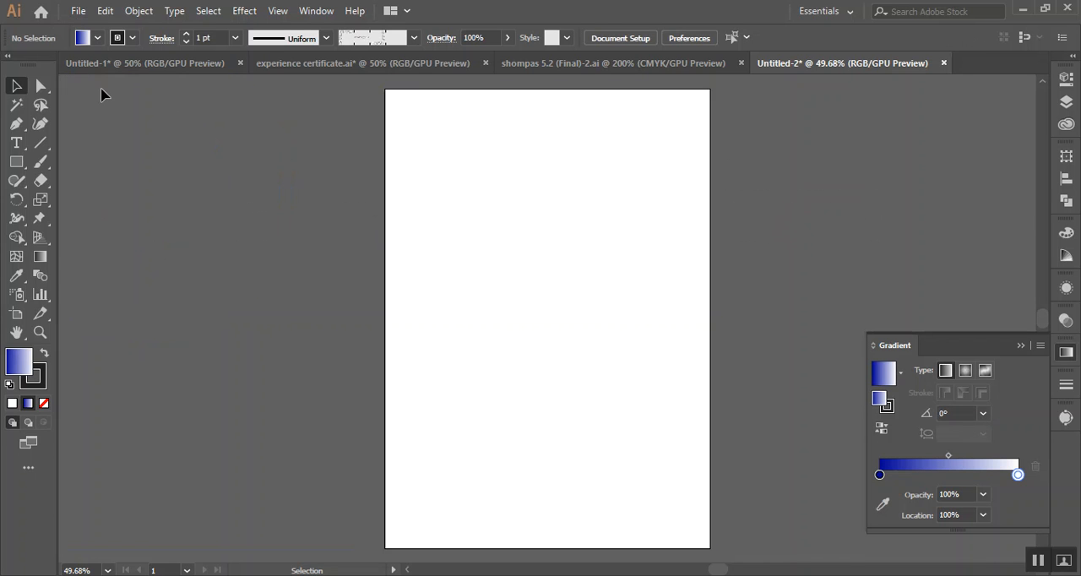
# Switch the A4 artboard to landscape orientation and leave artboard editing
pyautogui.click(16, 314)
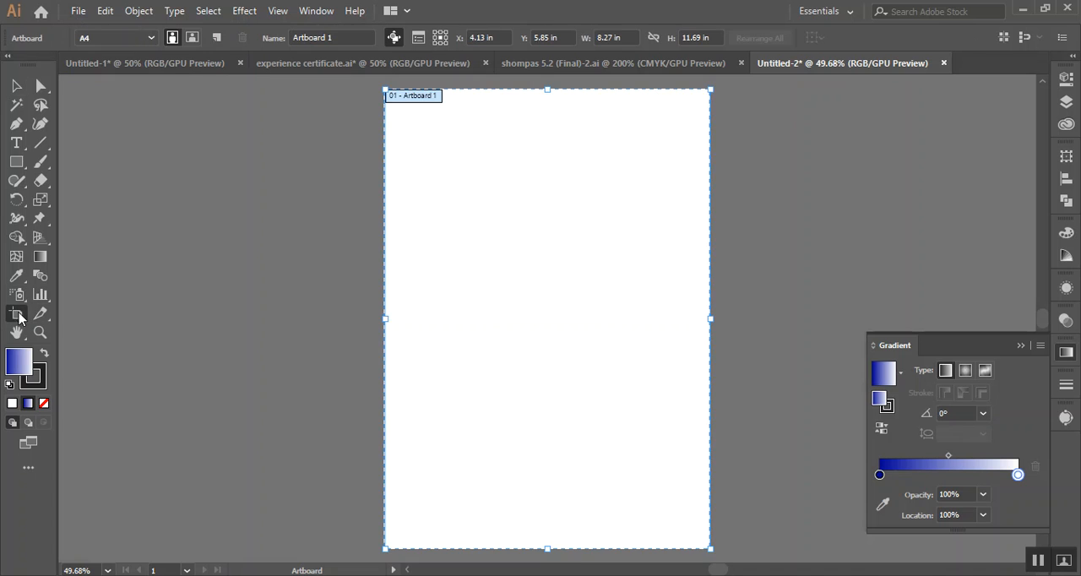
pyautogui.click(192, 37)
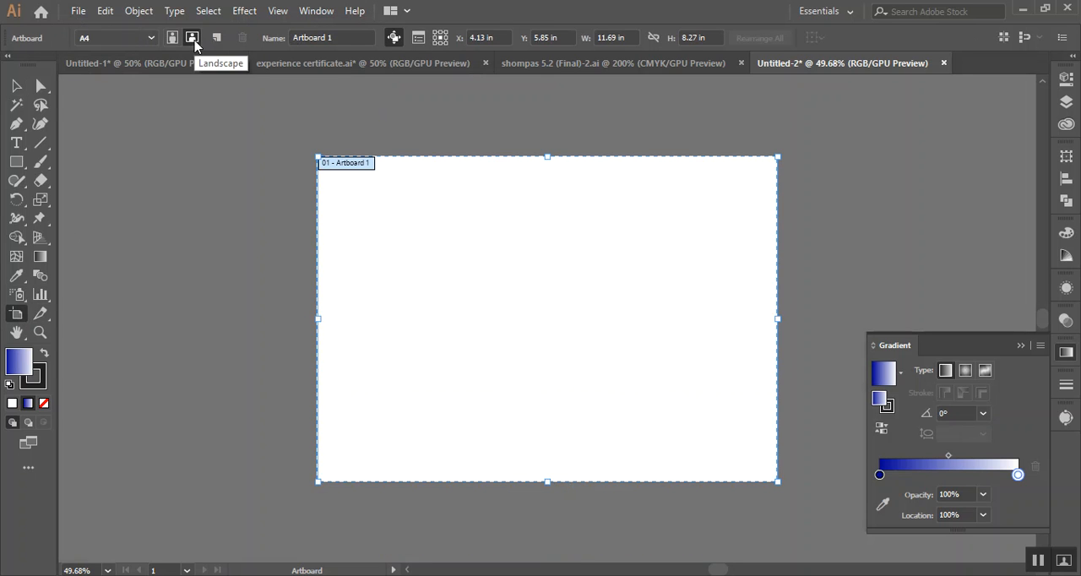
pyautogui.click(14, 86)
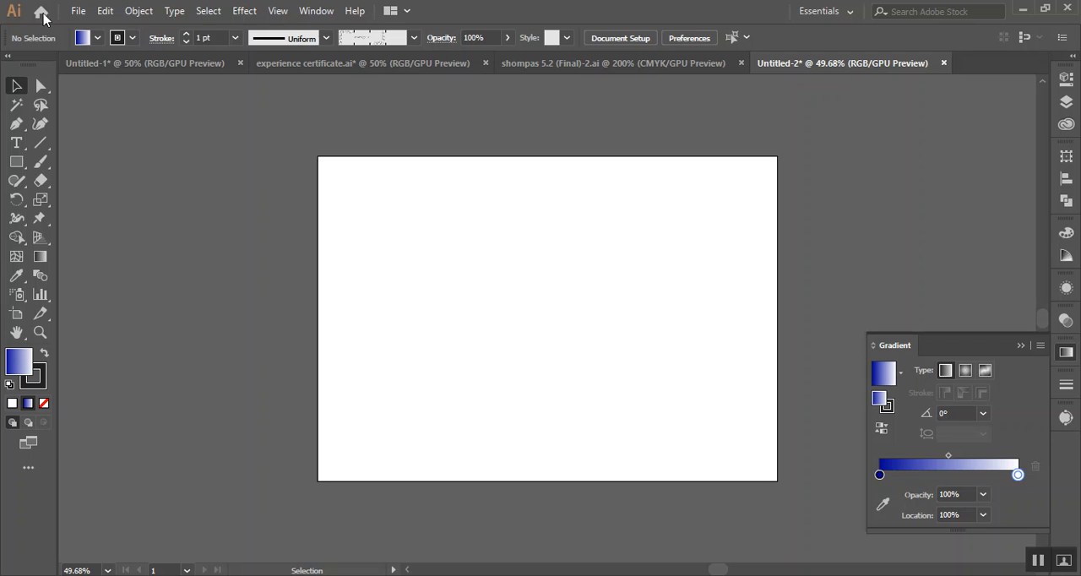
# Place the 030519-pt-break-time-6 clock image from the Desktop folder onto the landscape artboard
pyautogui.click(77, 10)
pyautogui.click(177, 272)
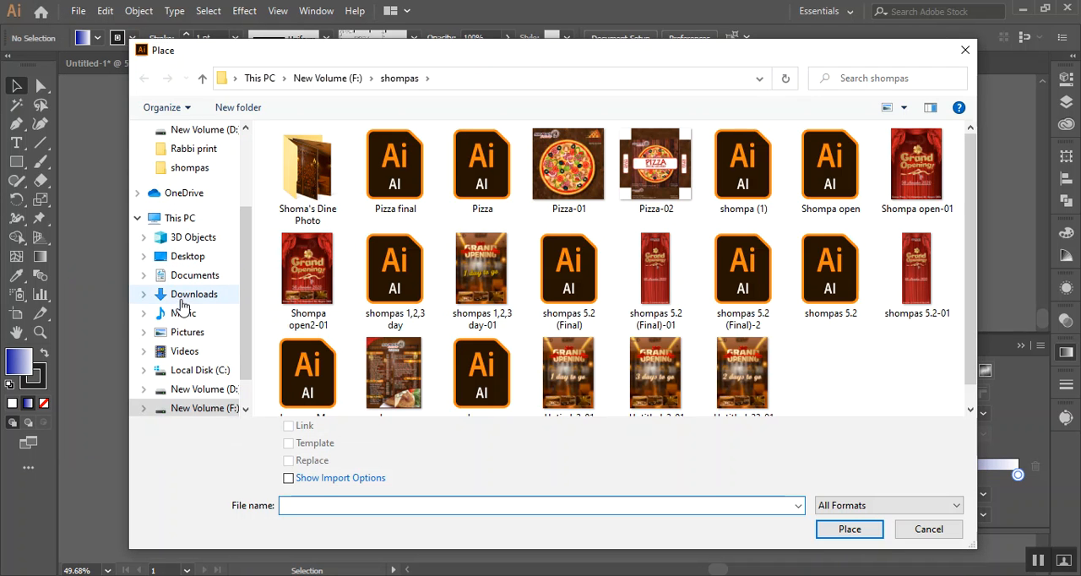
pyautogui.scroll(1, 181, 311)
pyautogui.scroll(3, 205, 248)
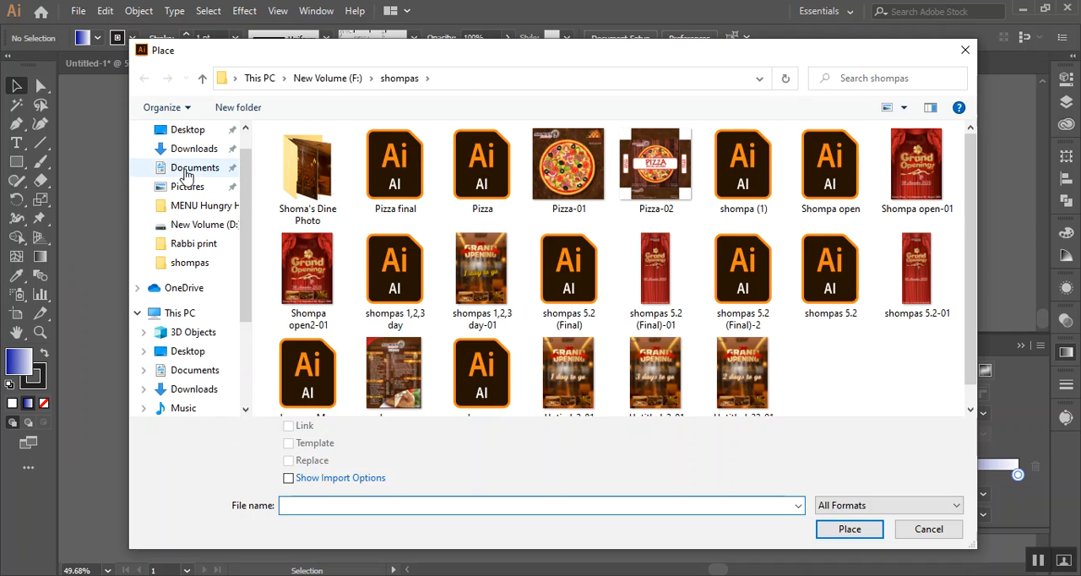
pyautogui.click(192, 134)
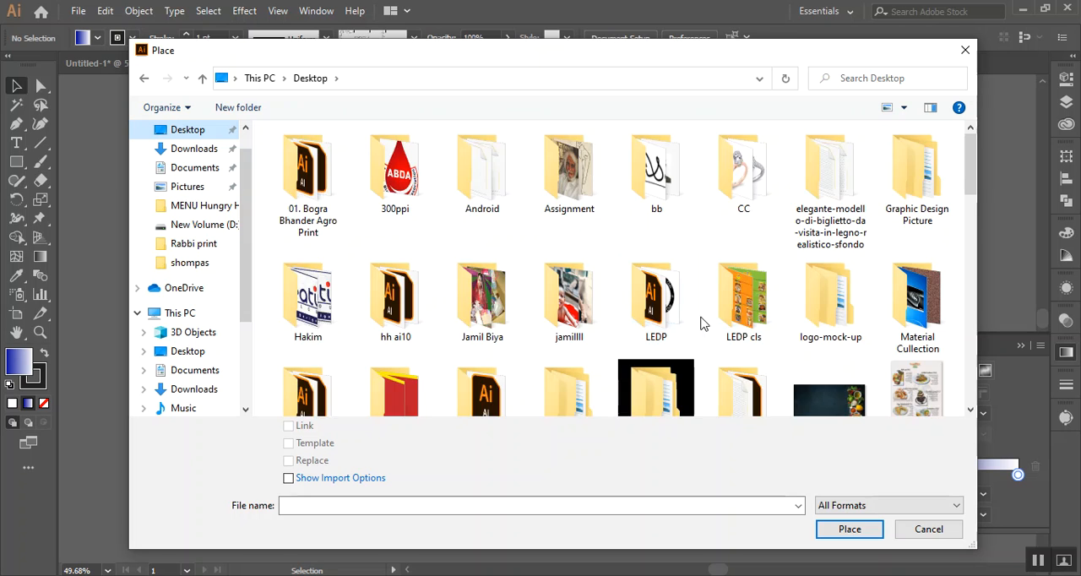
pyautogui.scroll(-3, 701, 325)
pyautogui.scroll(-4, 473, 346)
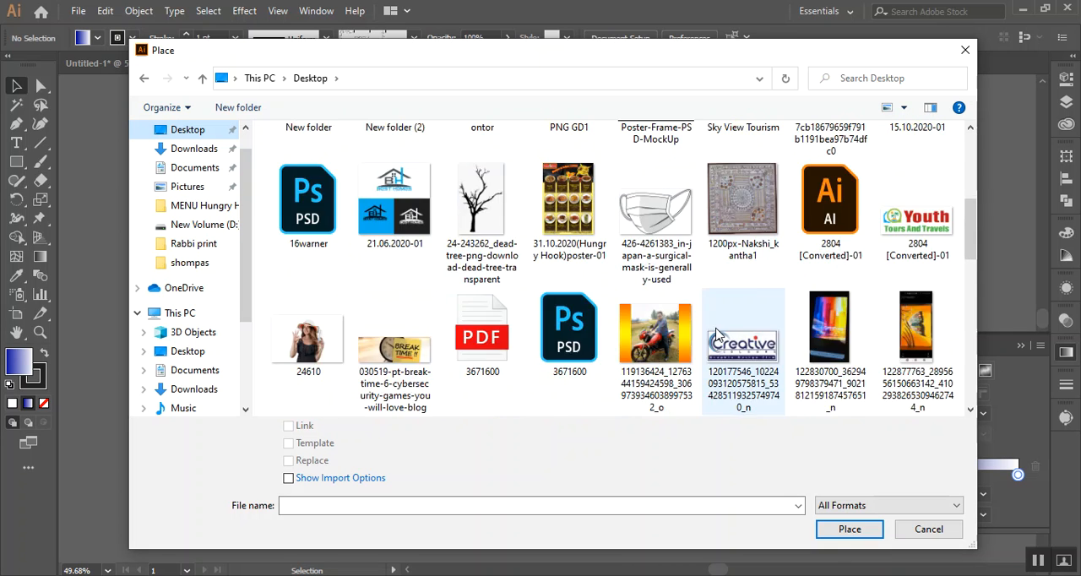
pyautogui.doubleClick(400, 237)
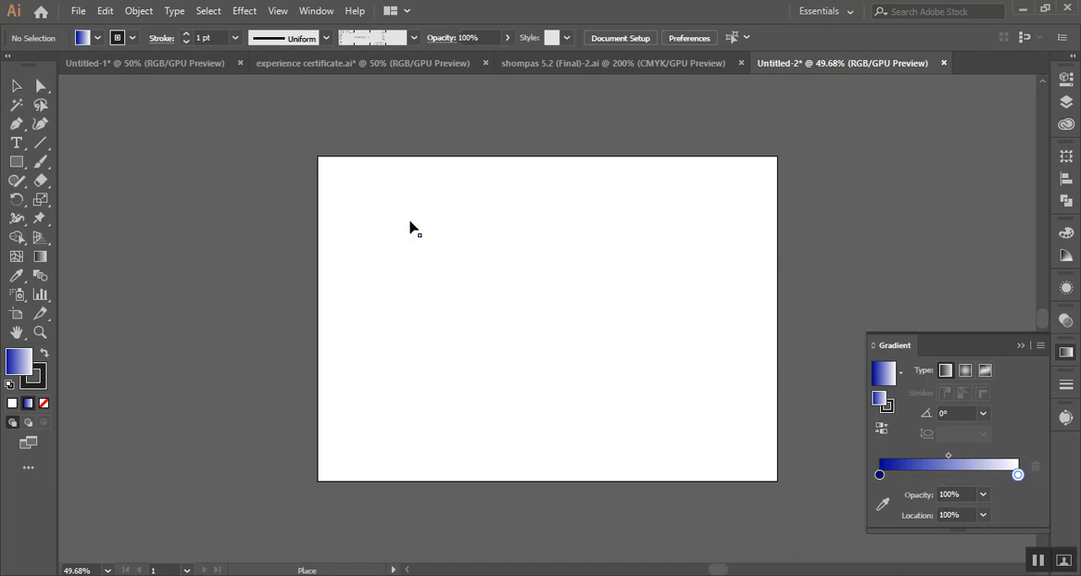
pyautogui.click(411, 222)
# Enlarge and reposition the placed clock image until it covers the whole artboard, and collapse the Gradient panel
pyautogui.moveTo(589, 302); pyautogui.dragTo(512, 281)
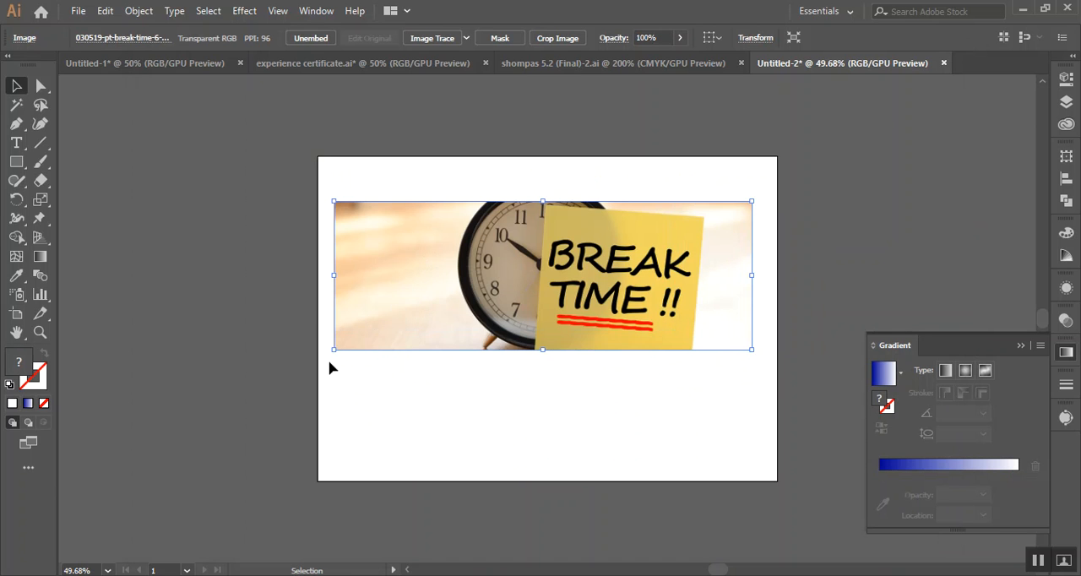
pyautogui.moveTo(331, 355); pyautogui.dragTo(74, 501)
pyautogui.moveTo(432, 361); pyautogui.dragTo(634, 293)
pyautogui.moveTo(276, 431); pyautogui.dragTo(99, 530)
pyautogui.moveTo(398, 402); pyautogui.dragTo(454, 377)
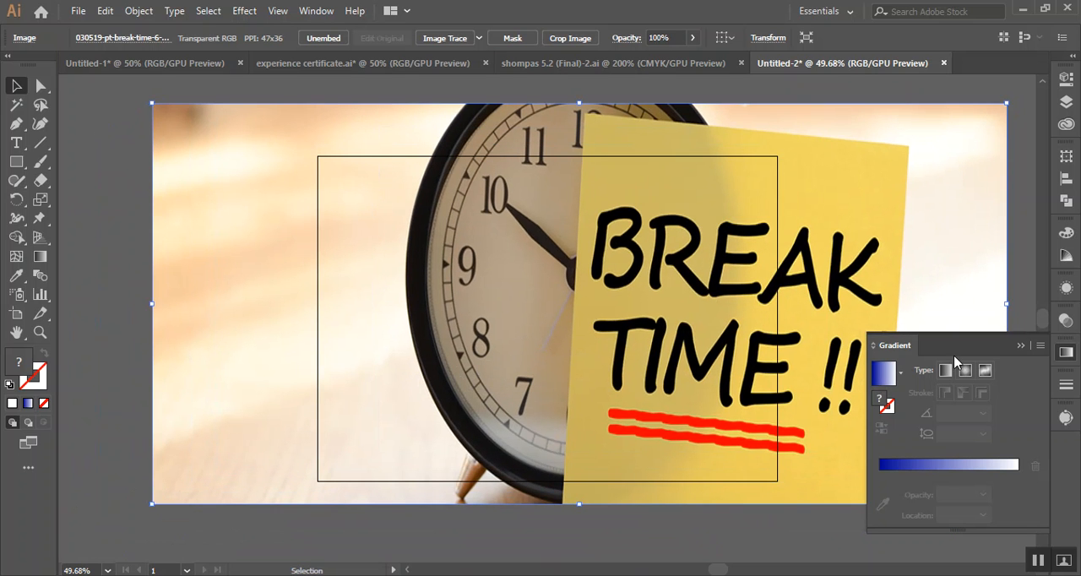
pyautogui.click(1029, 347)
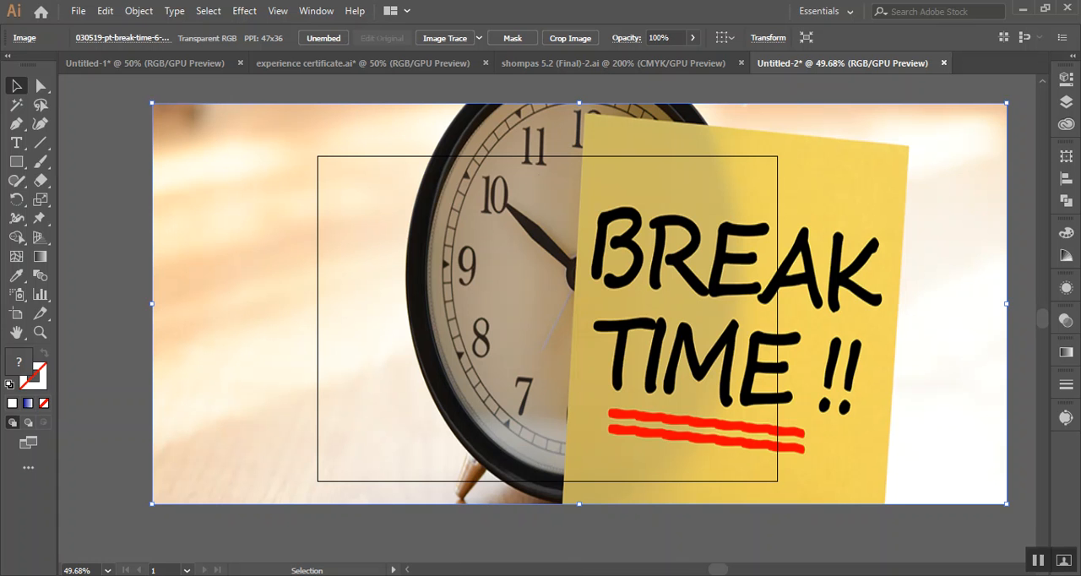
# Switch to the Google Meet call in Chrome, present the entire screen and close the meeting chat
pyautogui.click(461, 575)
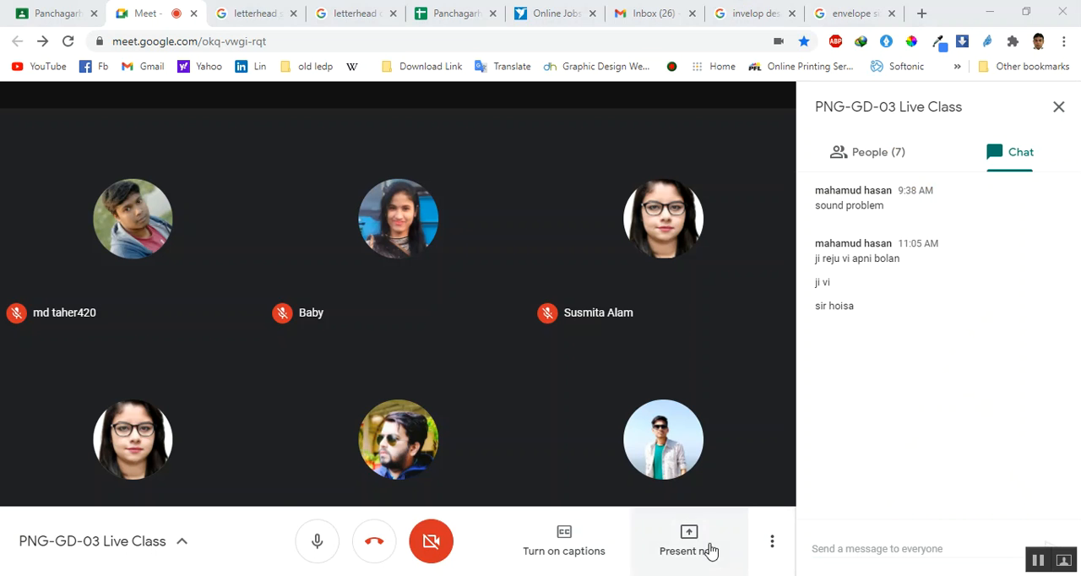
pyautogui.click(672, 554)
pyautogui.click(717, 407)
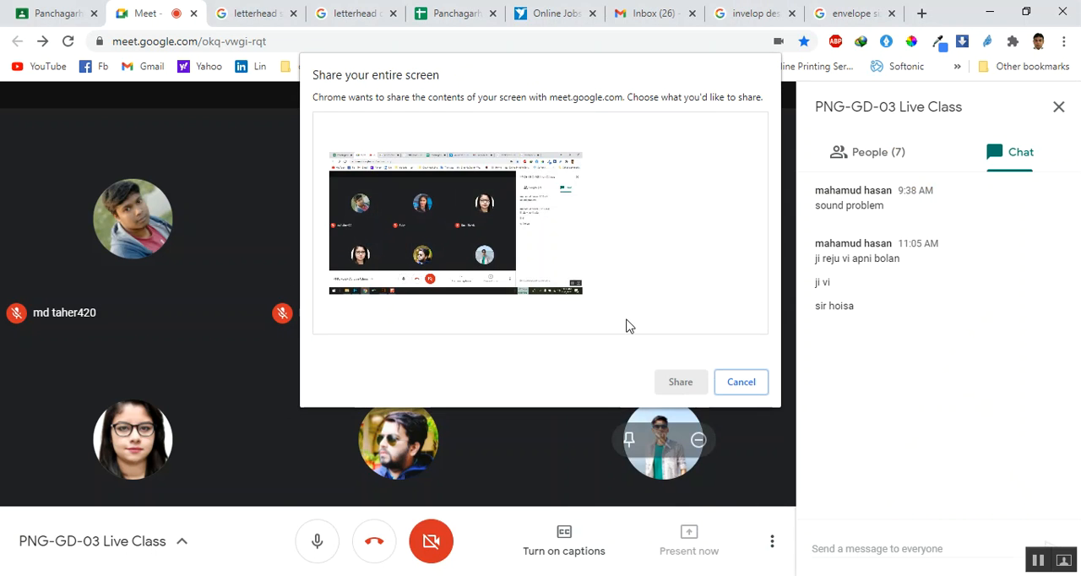
pyautogui.click(680, 382)
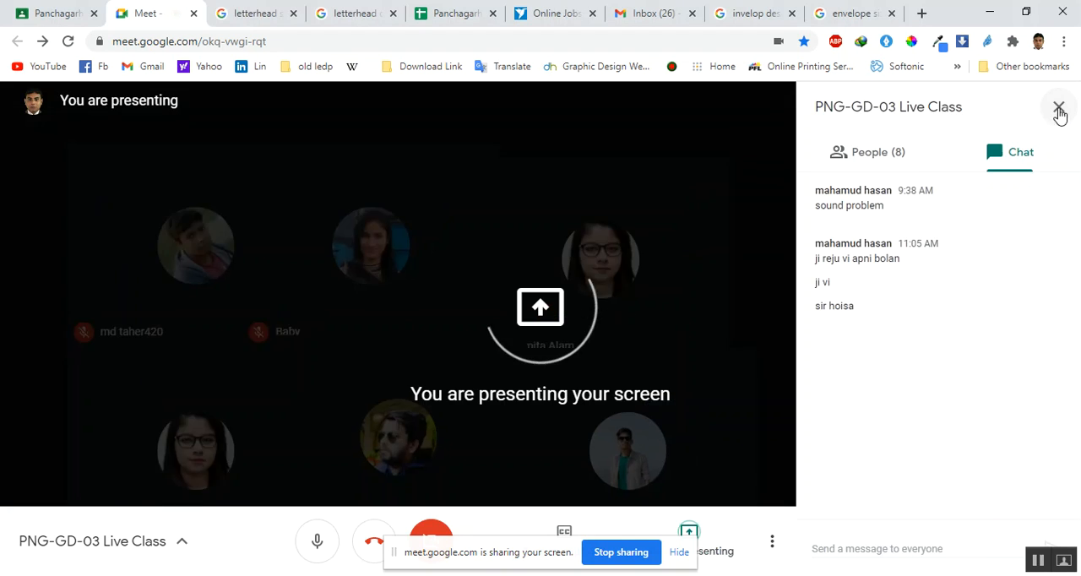
pyautogui.click(1059, 107)
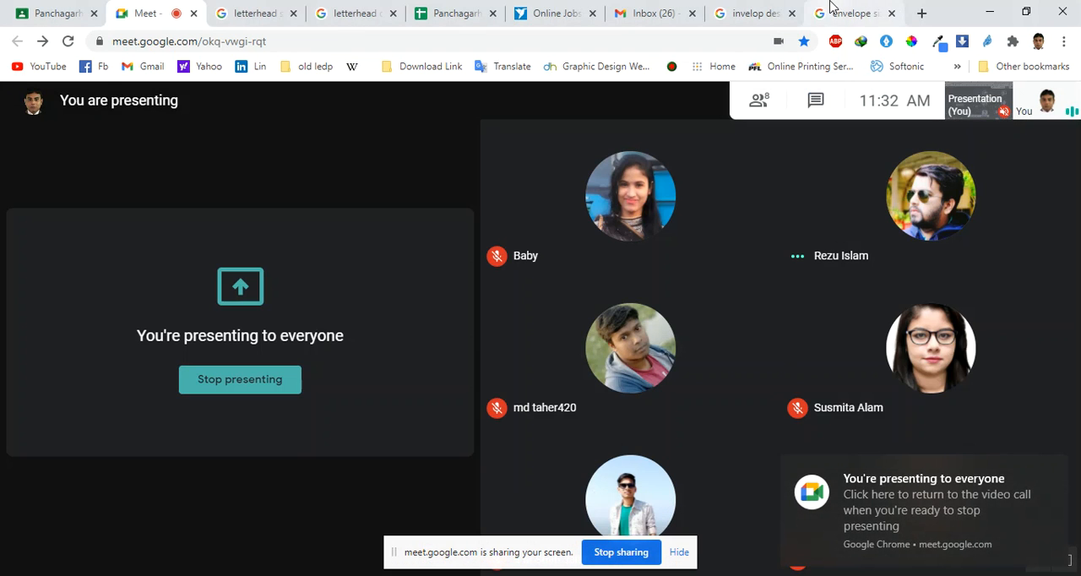
# Show the image results for the envelope design search and dismiss the pop-up notifications
pyautogui.click(773, 8)
pyautogui.click(231, 160)
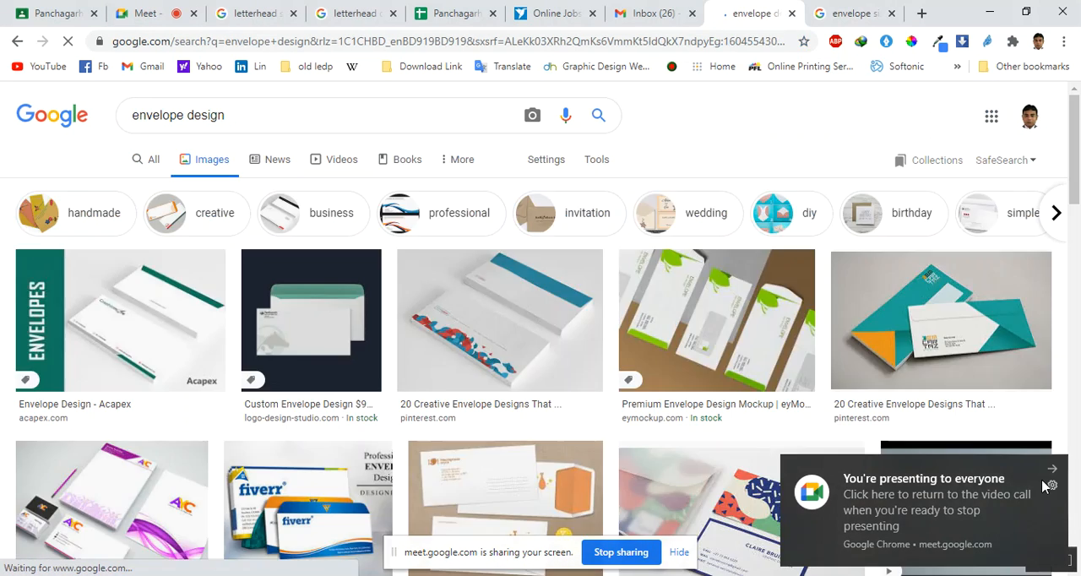
pyautogui.click(1052, 470)
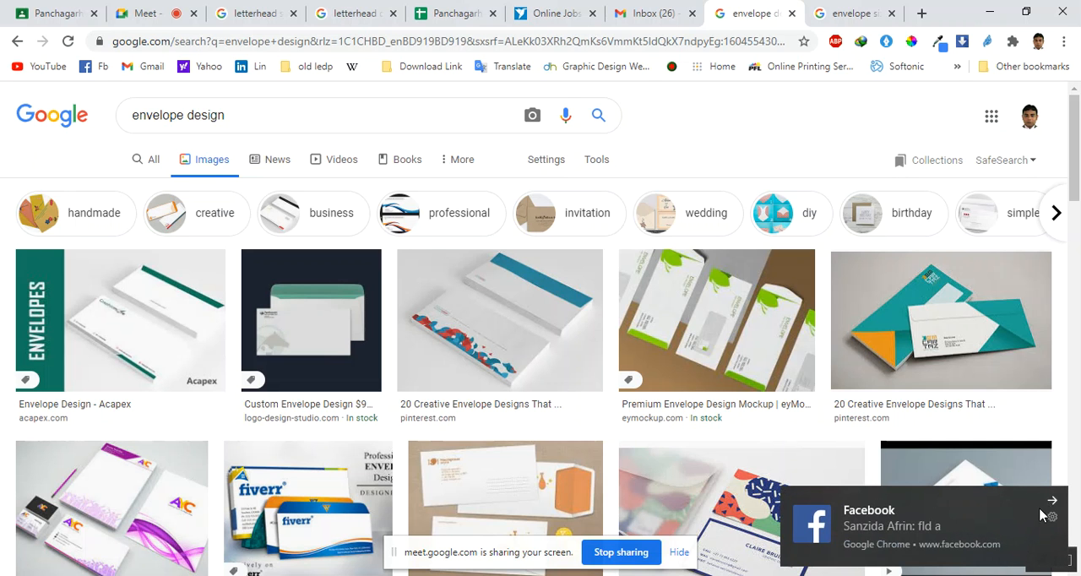
pyautogui.click(1049, 500)
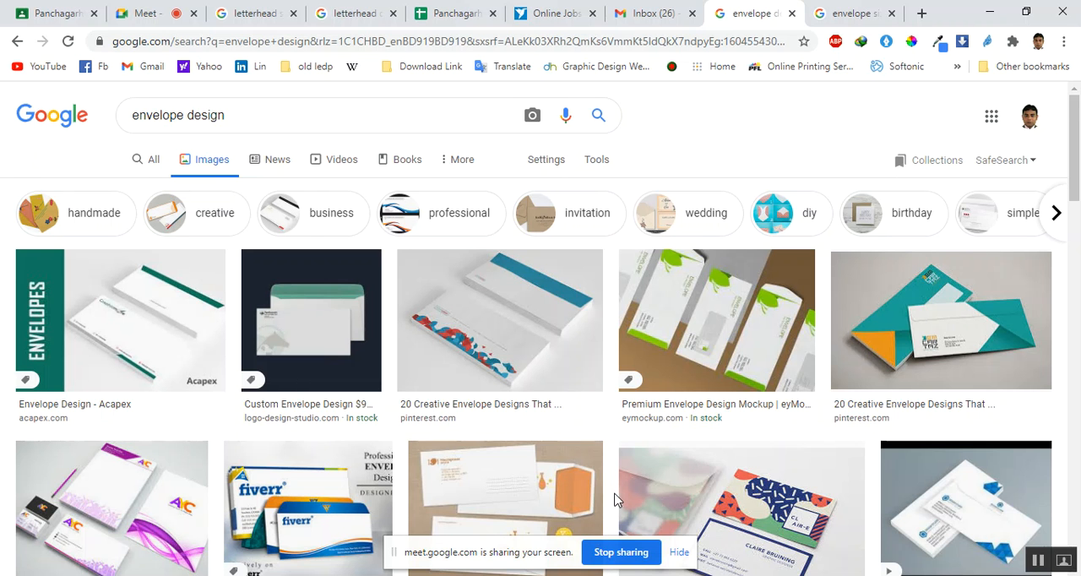
# Browse the envelope design images and preview the Freelancer Entry #43 letterhead and envelope mockup from the related images
pyautogui.scroll(-1, 614, 500)
pyautogui.scroll(1, 614, 498)
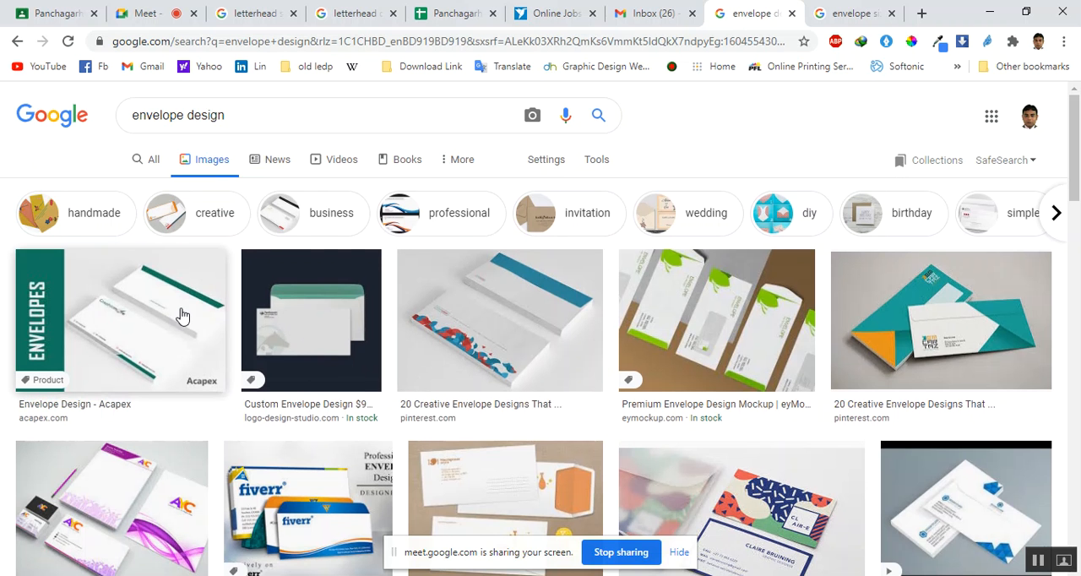
pyautogui.scroll(-3, 177, 321)
pyautogui.scroll(5, 363, 323)
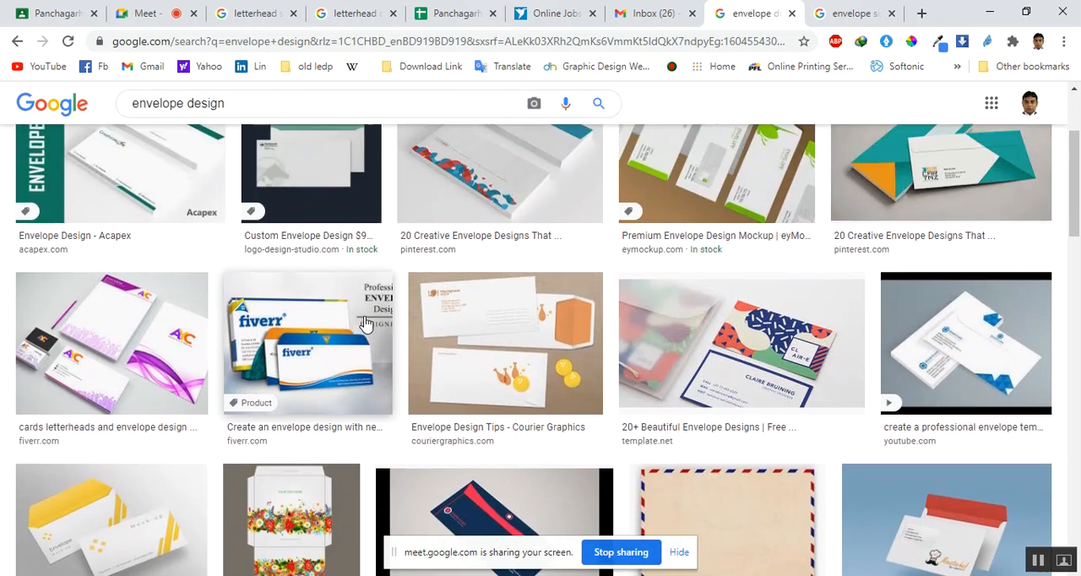
pyautogui.click(337, 324)
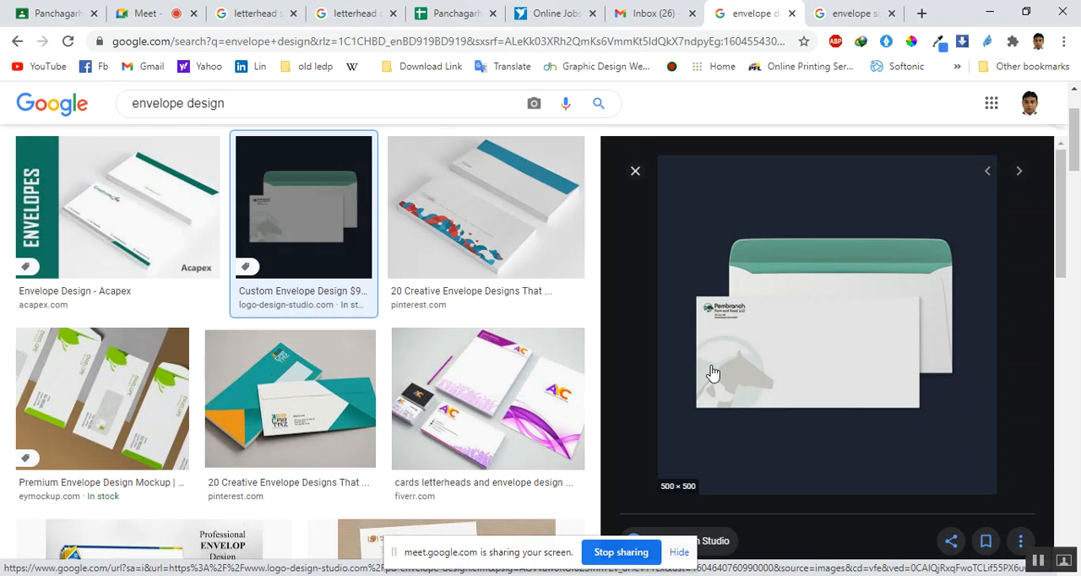
pyautogui.scroll(-5, 712, 372)
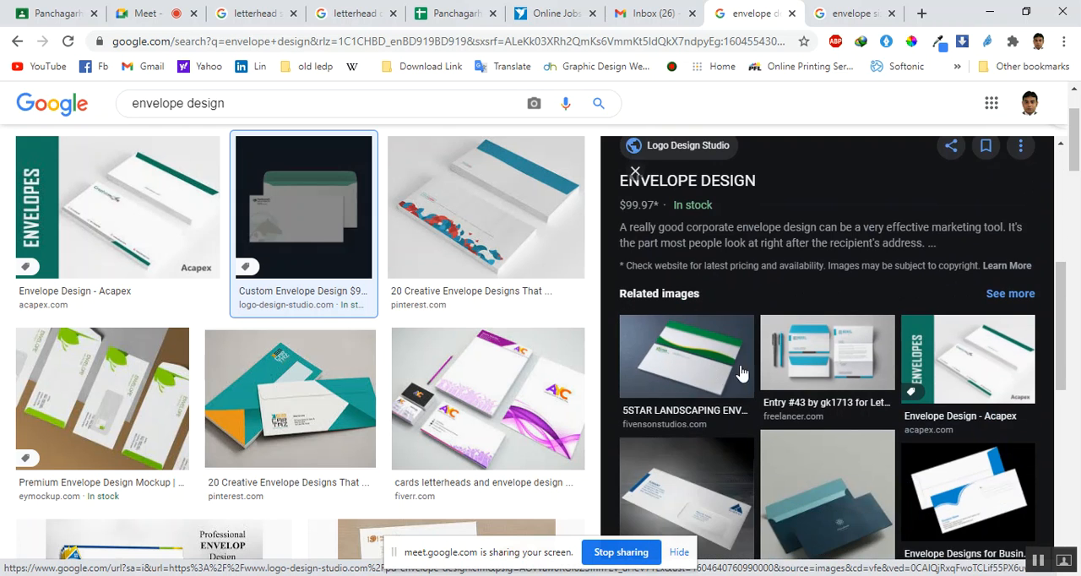
pyautogui.click(812, 362)
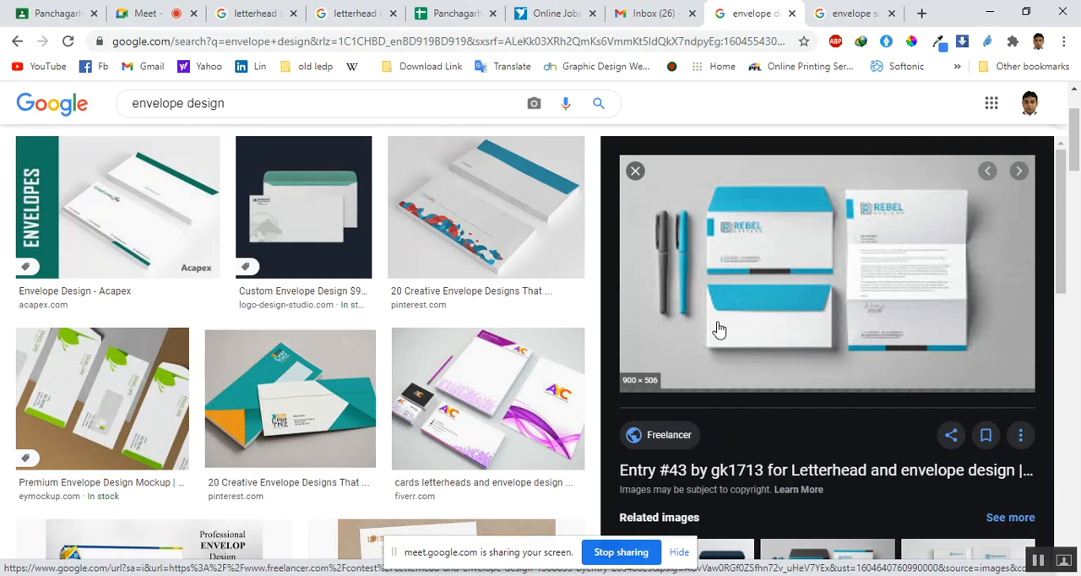
# Save the previewed Rebel Designs envelope mockup image to the computer and open the downloaded file
pyautogui.rightClick(782, 302)
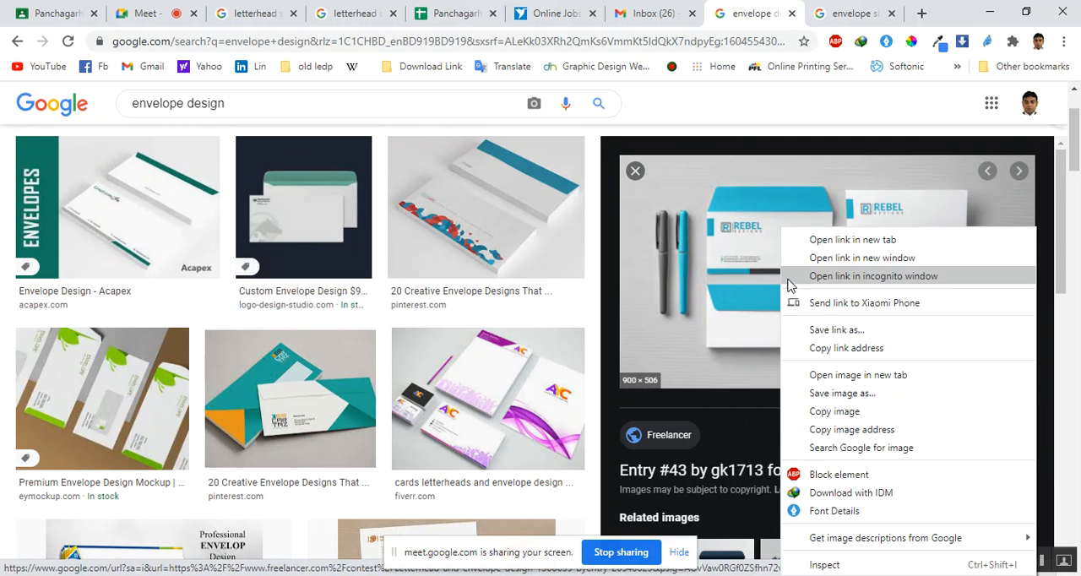
pyautogui.click(870, 395)
pyautogui.click(855, 457)
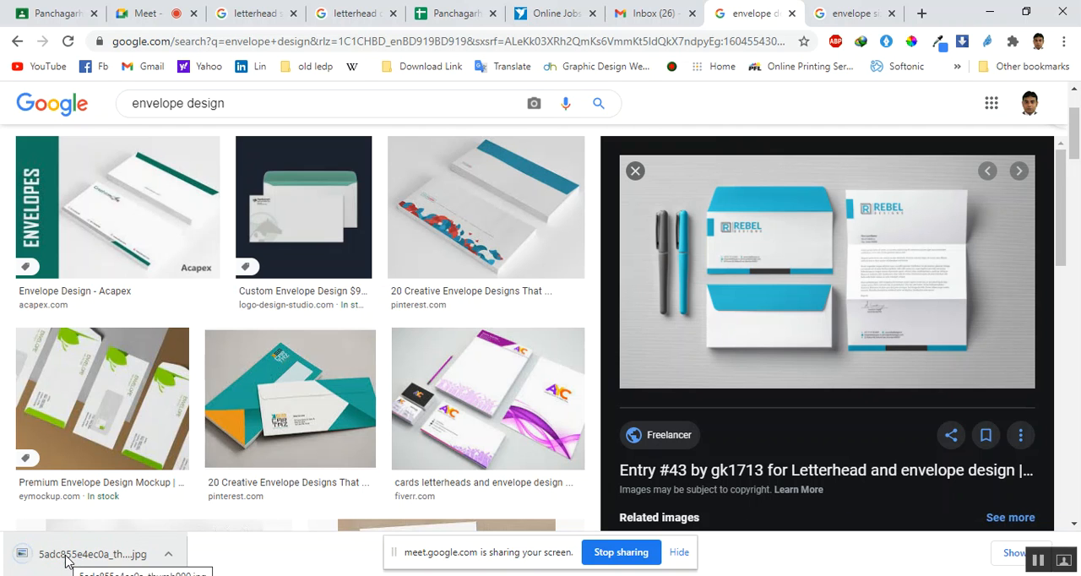
pyautogui.click(67, 561)
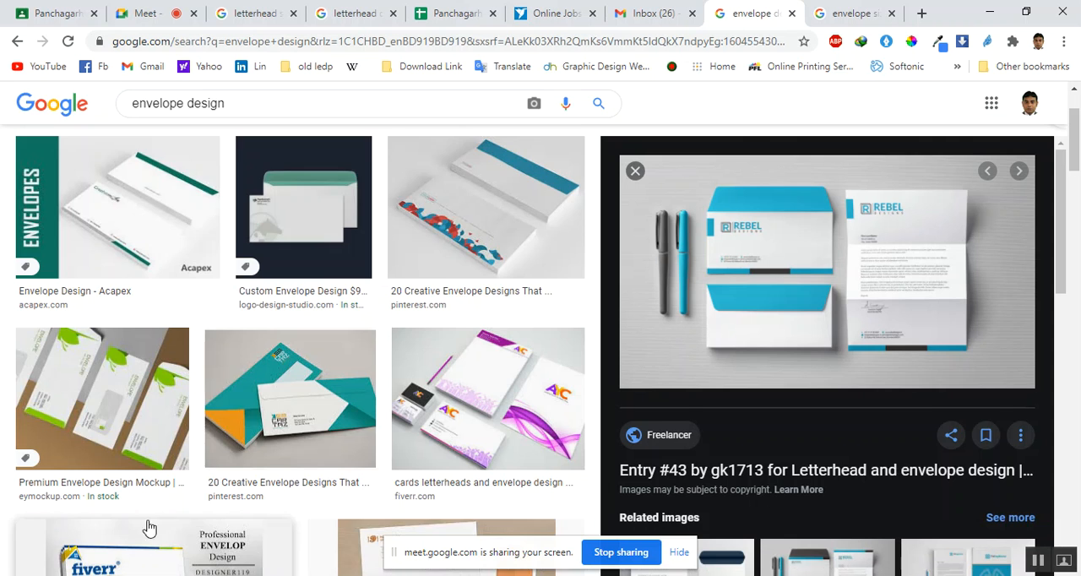
# Save a second copy of the Rebel Designs mockup image and open that download
pyautogui.scroll(-5, 148, 528)
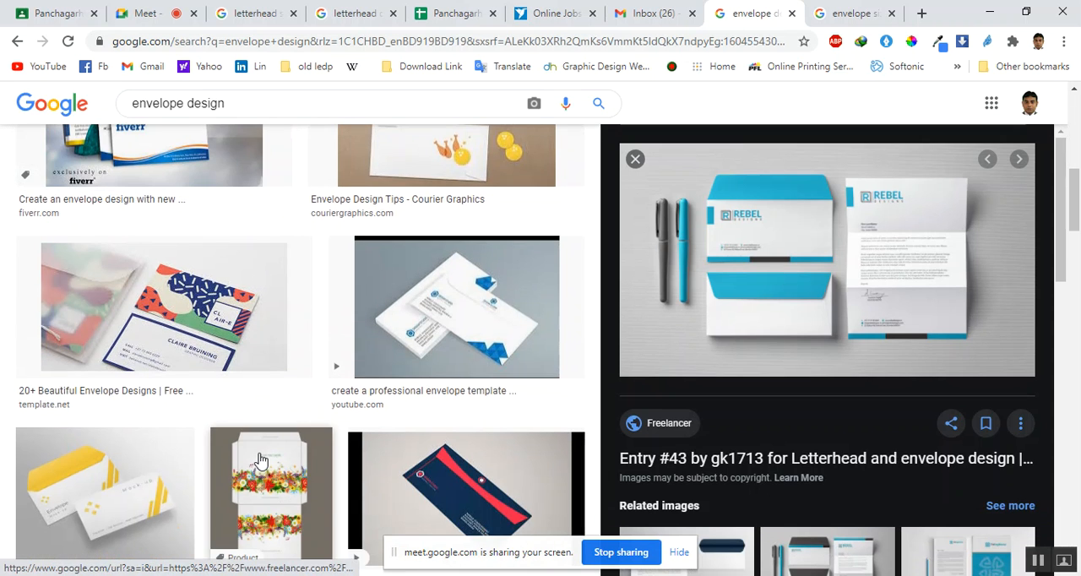
pyautogui.rightClick(795, 275)
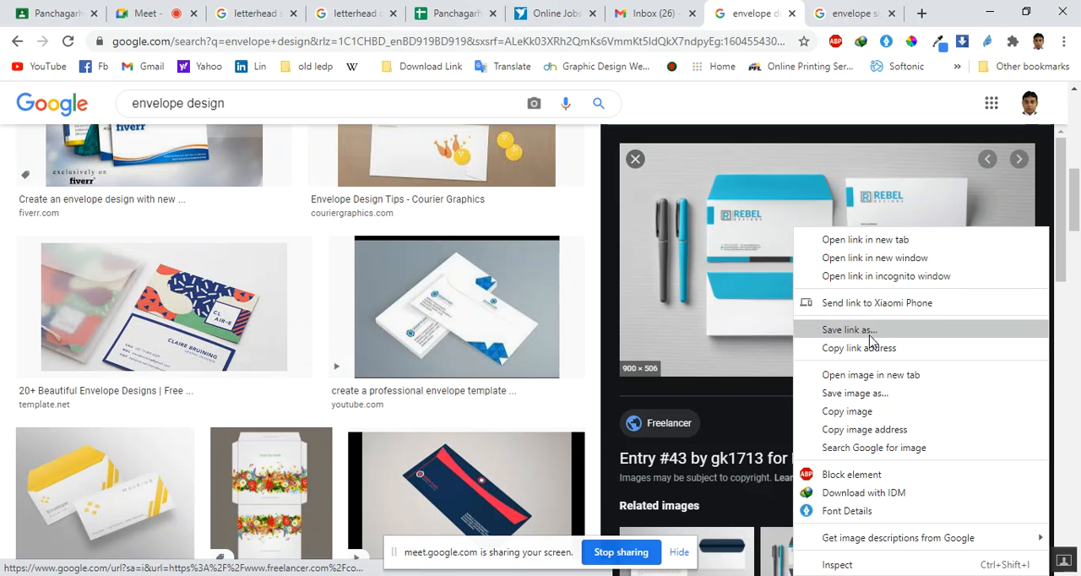
pyautogui.click(875, 394)
pyautogui.click(868, 452)
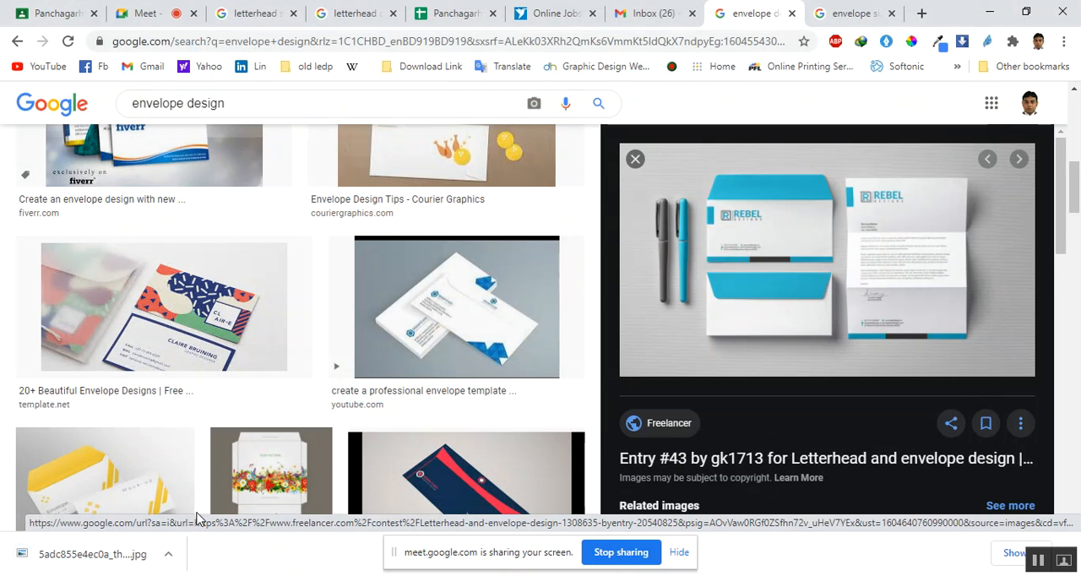
pyautogui.click(97, 554)
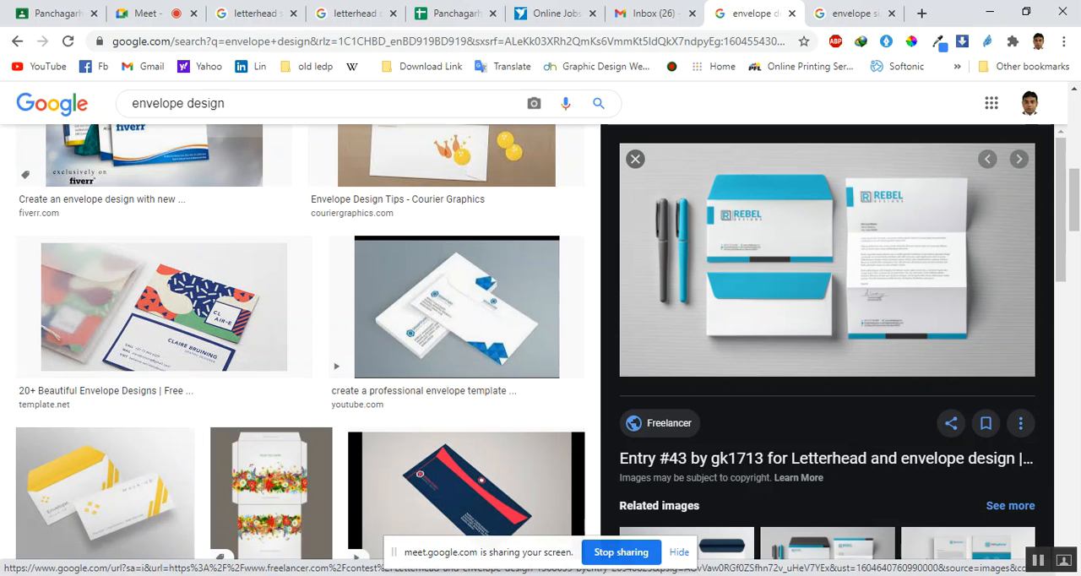
# Minimize the browser, Illustrator and File Explorer windows to reveal the desktop, and refresh it
pyautogui.scroll(-1, 524, 332)
pyautogui.scroll(-3, 524, 332)
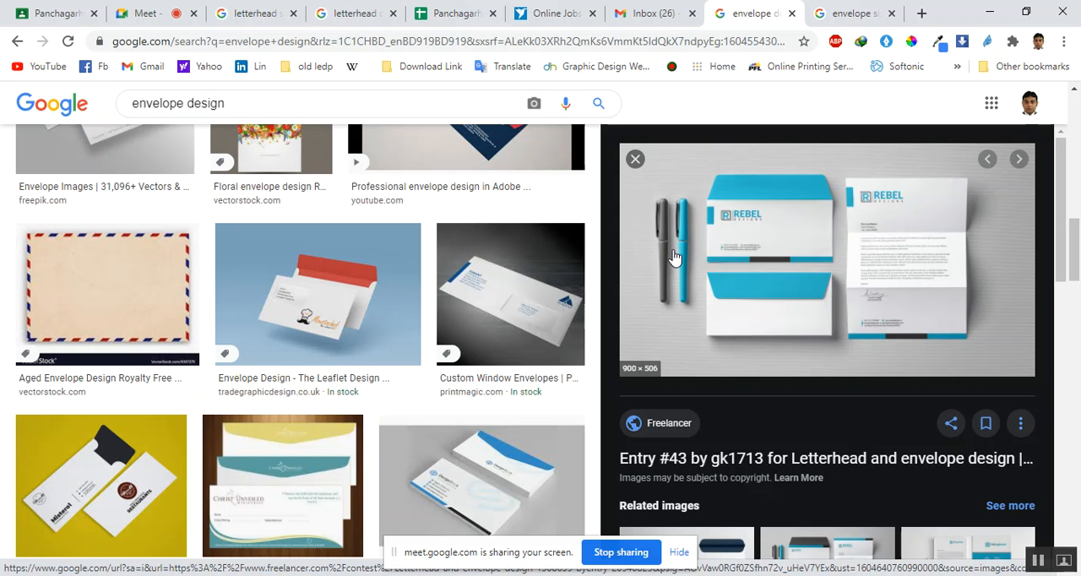
pyautogui.click(997, 12)
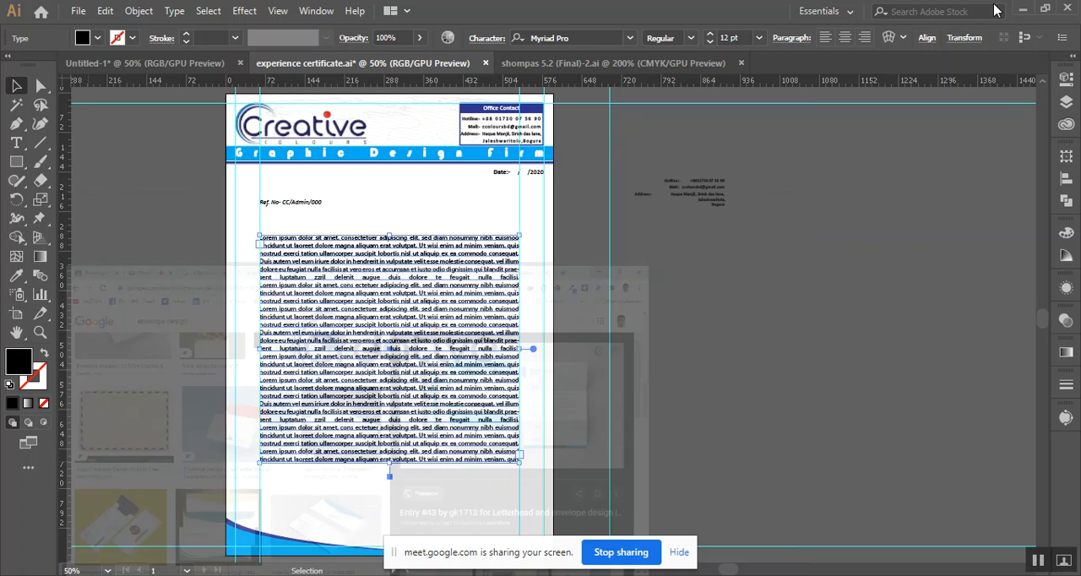
pyautogui.click(1023, 8)
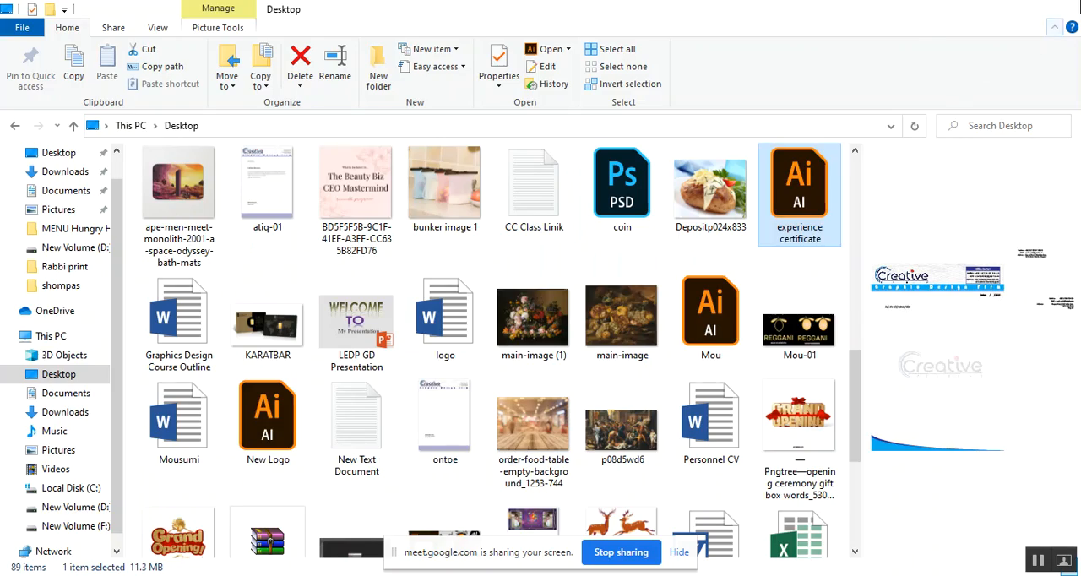
pyautogui.click(984, 11)
pyautogui.rightClick(888, 102)
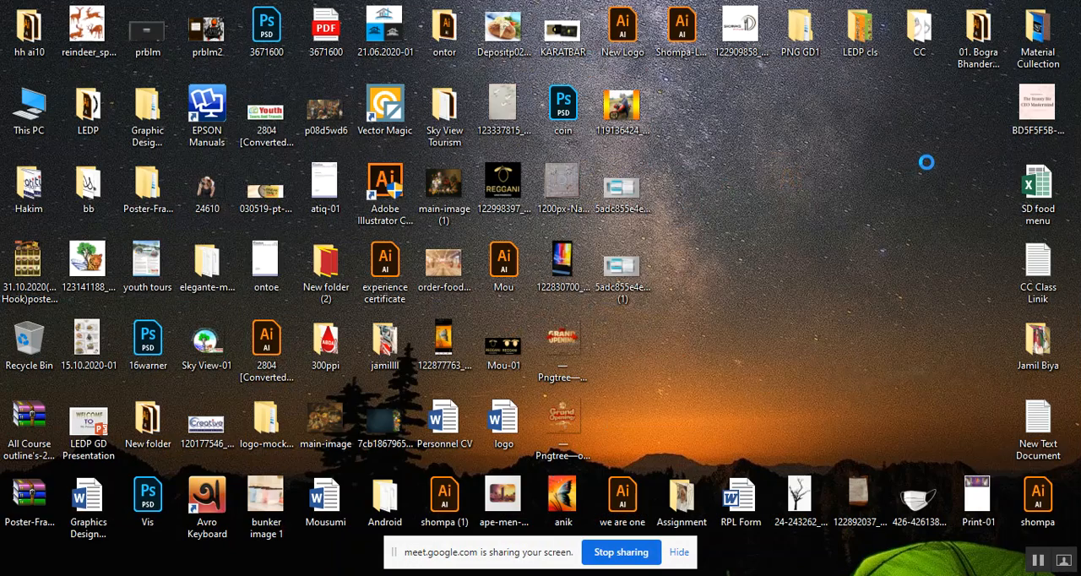
pyautogui.click(921, 146)
pyautogui.rightClick(801, 128)
pyautogui.click(836, 174)
pyautogui.rightClick(803, 142)
pyautogui.click(816, 191)
# Open the downloaded 5adc855e4ec0a_thumb900 (1) mockup in Windows Photo Viewer and examine its envelope and letterhead layout up close
pyautogui.doubleClick(641, 181)
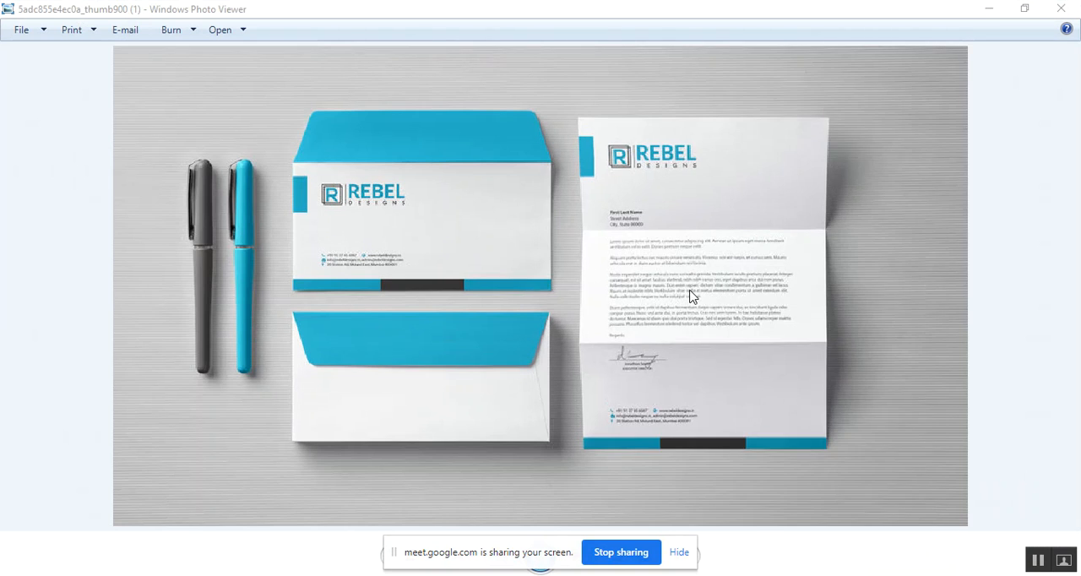
pyautogui.rightClick(690, 297)
pyautogui.click(317, 334)
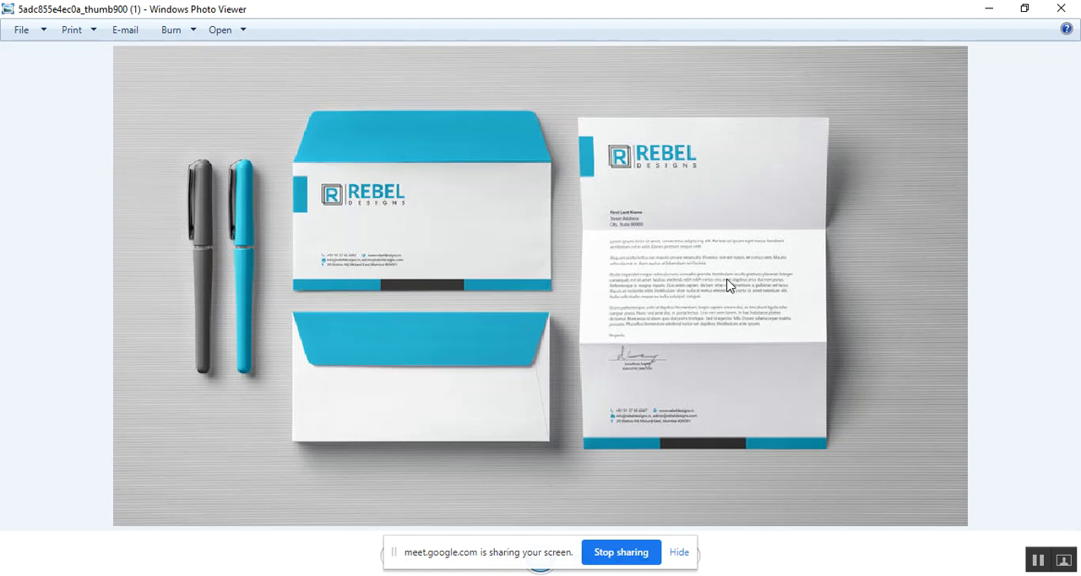
pyautogui.scroll(2, 693, 280)
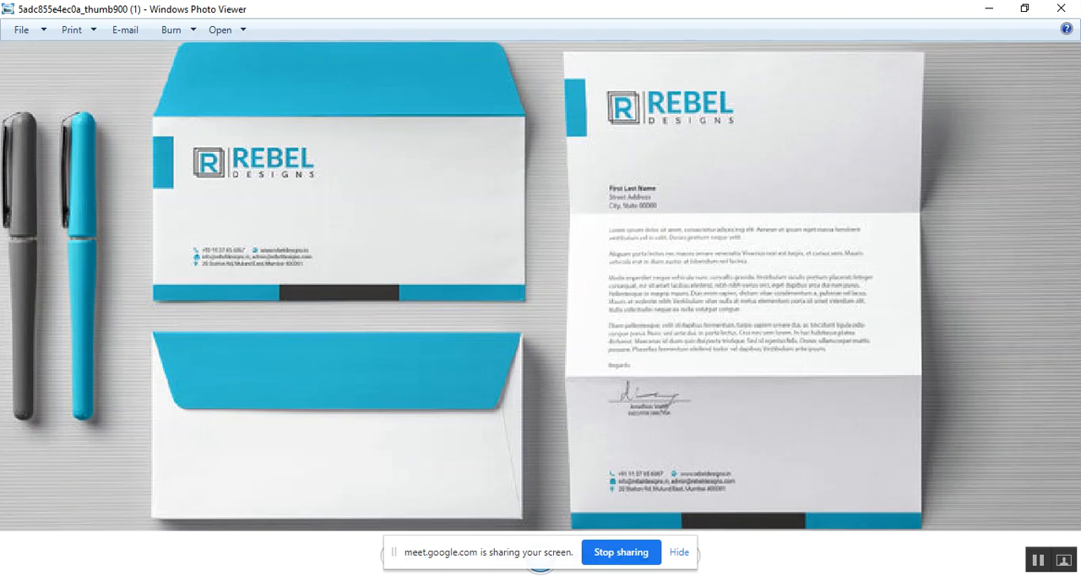
# Switch back to Chrome and open the envelope size search results to check the standard envelope sizes
pyautogui.click(139, 523)
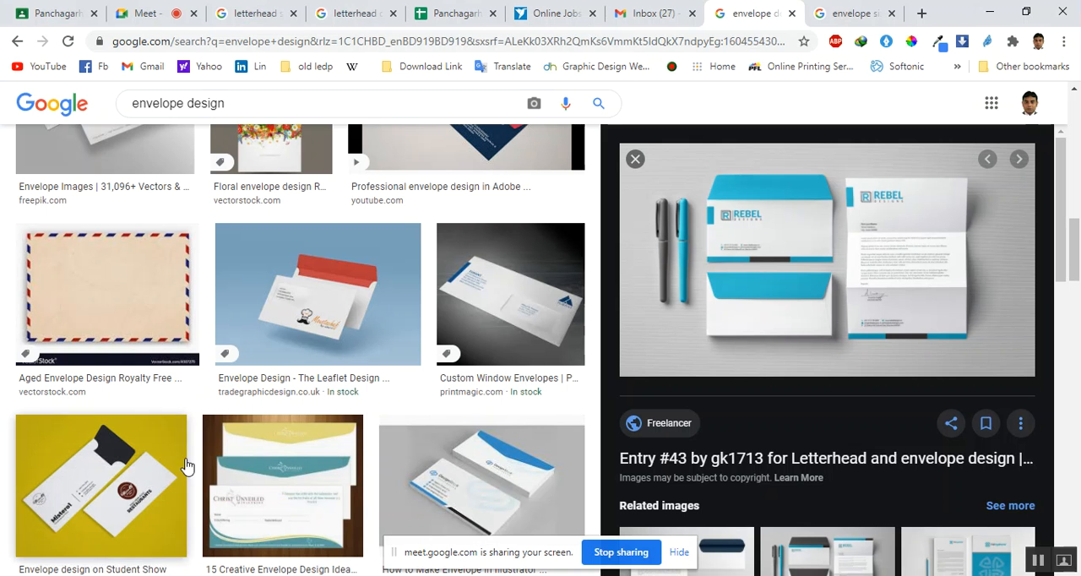
pyautogui.click(843, 11)
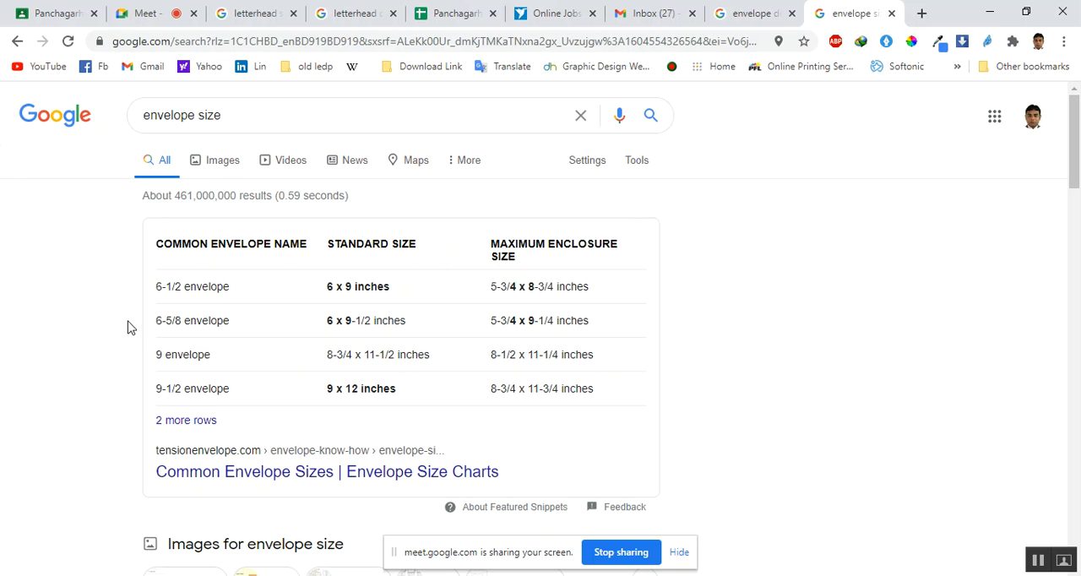
# Examine the common envelope names and standard sizes table and the image previews in the envelope size results
pyautogui.moveTo(154, 290); pyautogui.dragTo(507, 358)
pyautogui.click(411, 404)
pyautogui.scroll(-3, 500, 321)
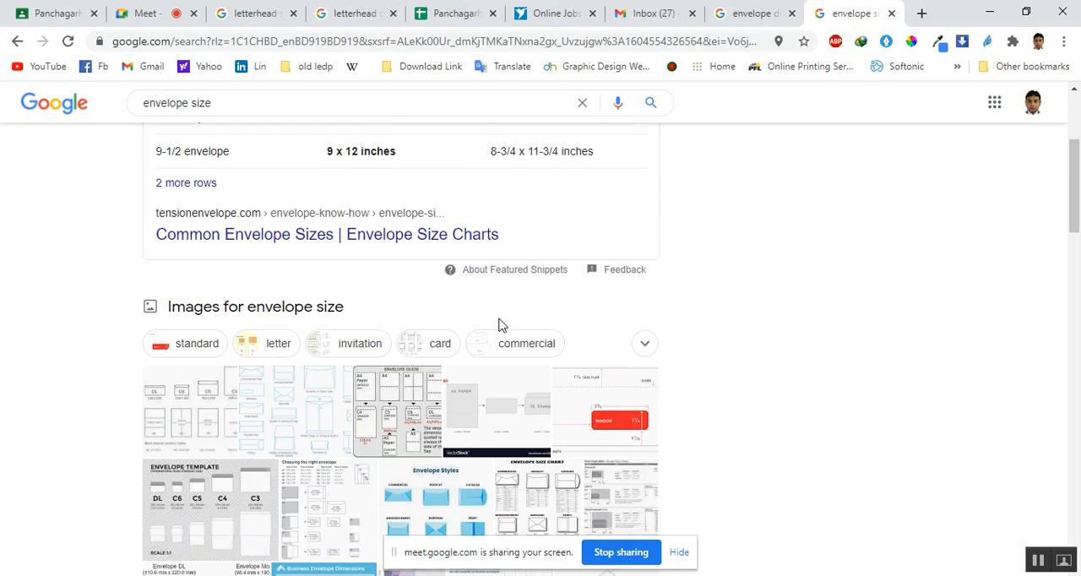
pyautogui.scroll(3, 292, 386)
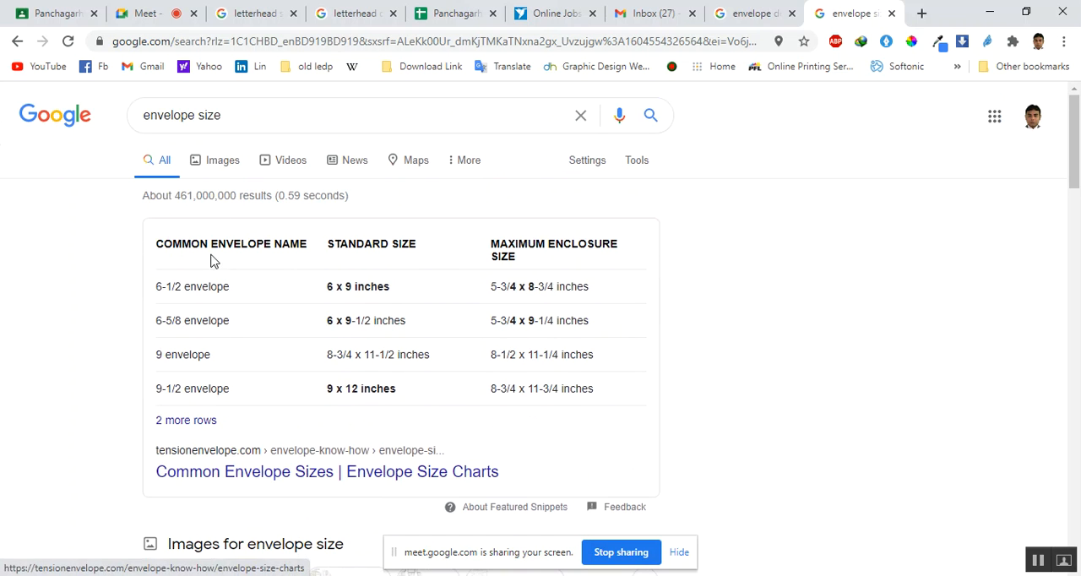
# Show the image results for envelope size and preview the Pinterest envelope size guide for business and invitation envelopes
pyautogui.click(223, 166)
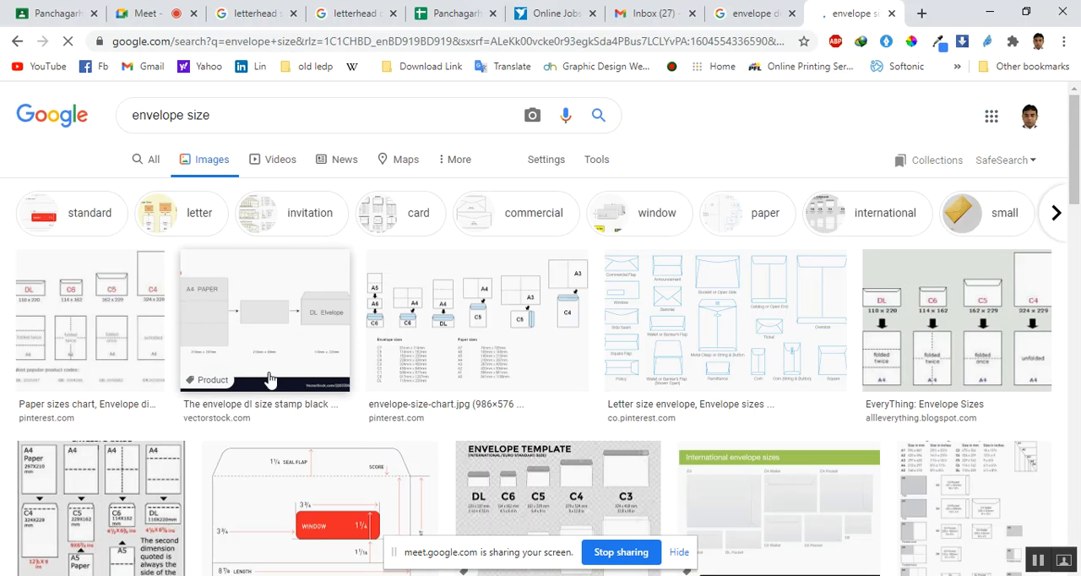
pyautogui.scroll(-1, 59, 400)
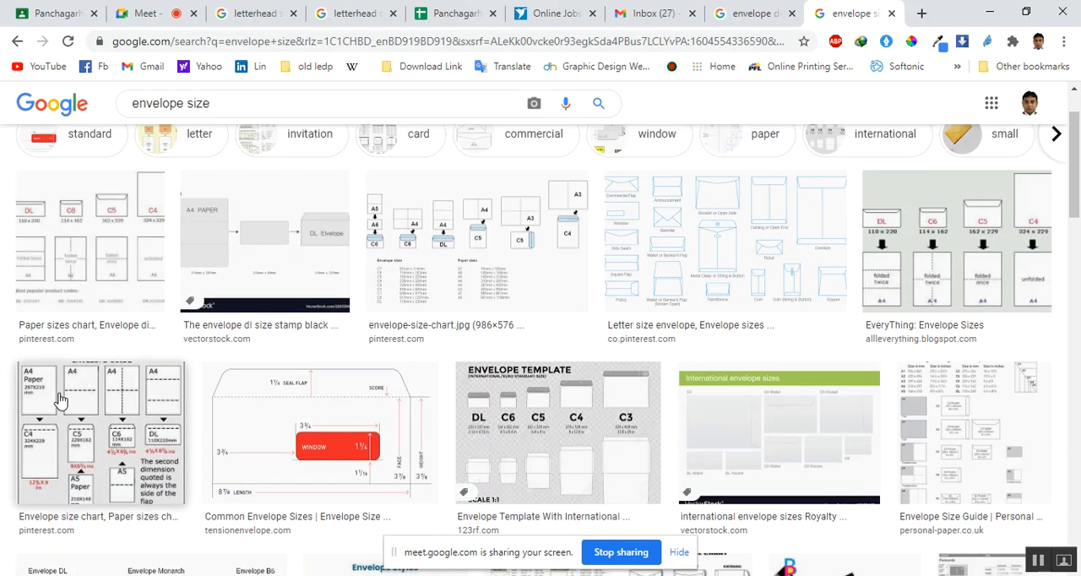
pyautogui.scroll(1, 59, 399)
pyautogui.click(83, 328)
pyautogui.scroll(-1, 83, 327)
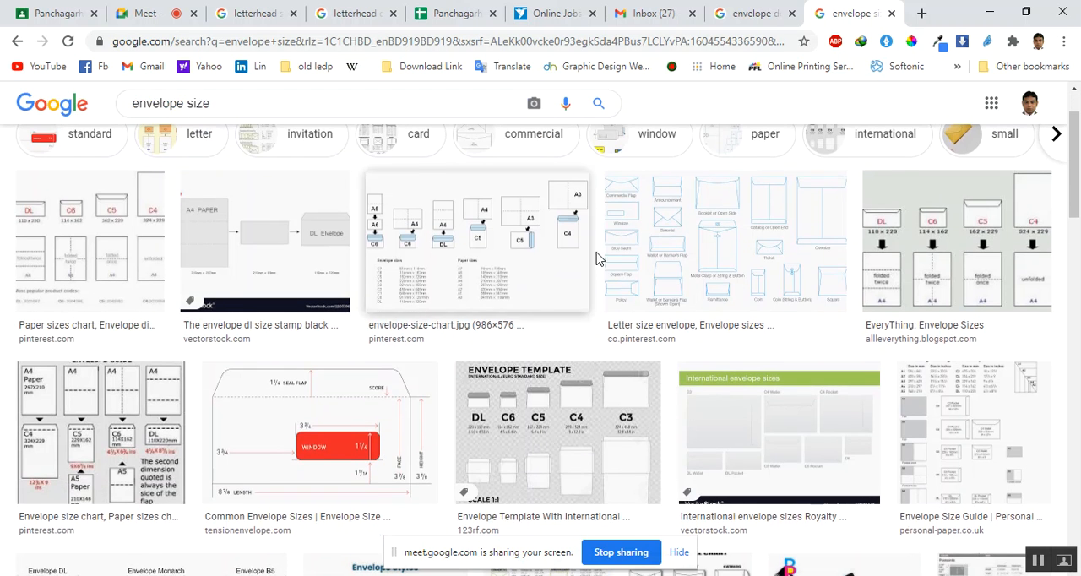
pyautogui.click(648, 235)
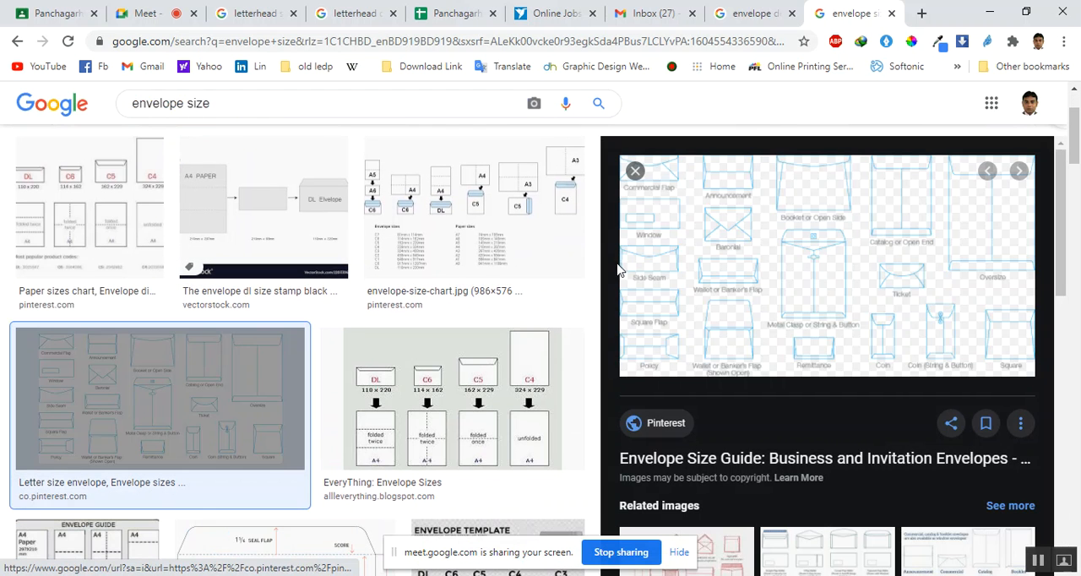
pyautogui.click(635, 172)
# Preview the Pinterest paper sizes chart with the DL, C6, C5 and C4 envelope dimensions, and close it
pyautogui.scroll(-2, 564, 369)
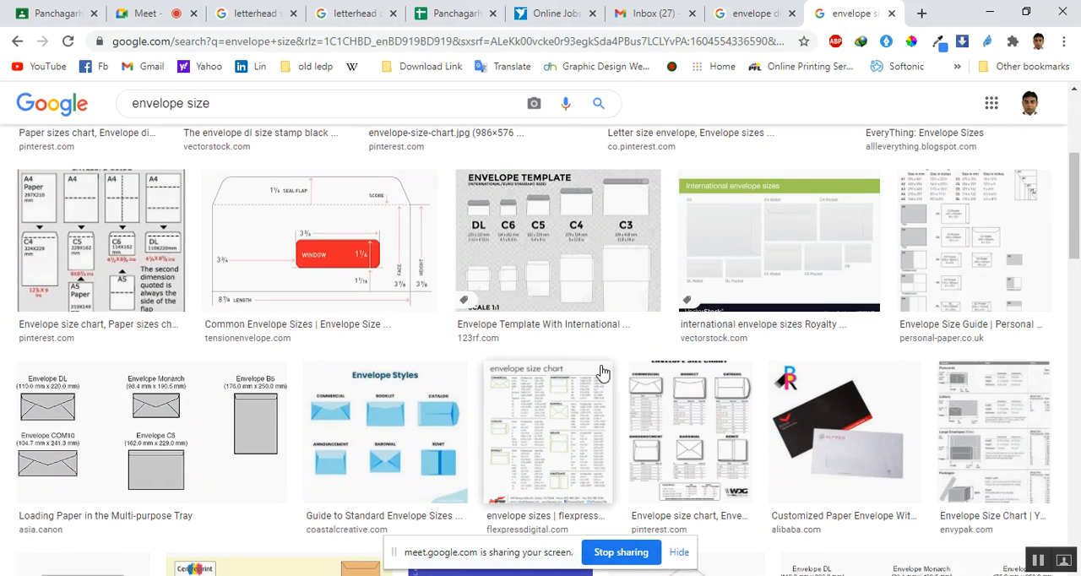
pyautogui.scroll(3, 603, 376)
pyautogui.scroll(1, 121, 372)
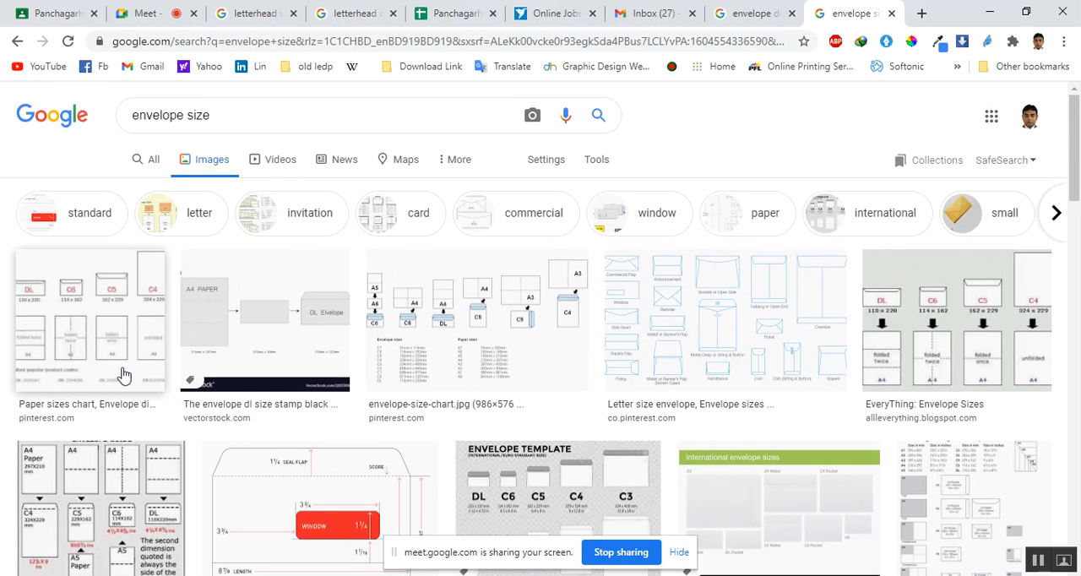
pyautogui.click(116, 345)
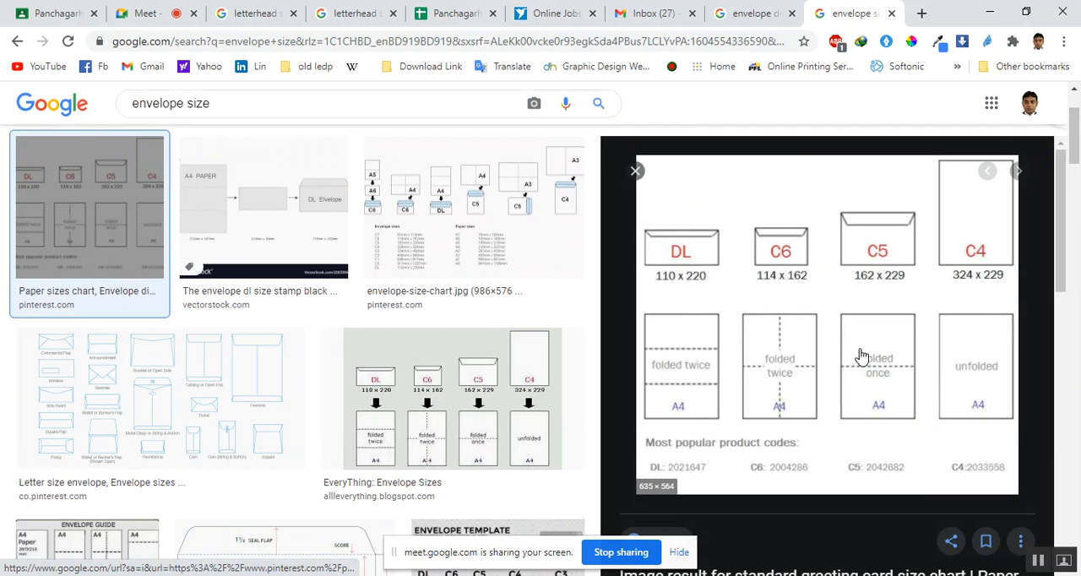
pyautogui.click(635, 174)
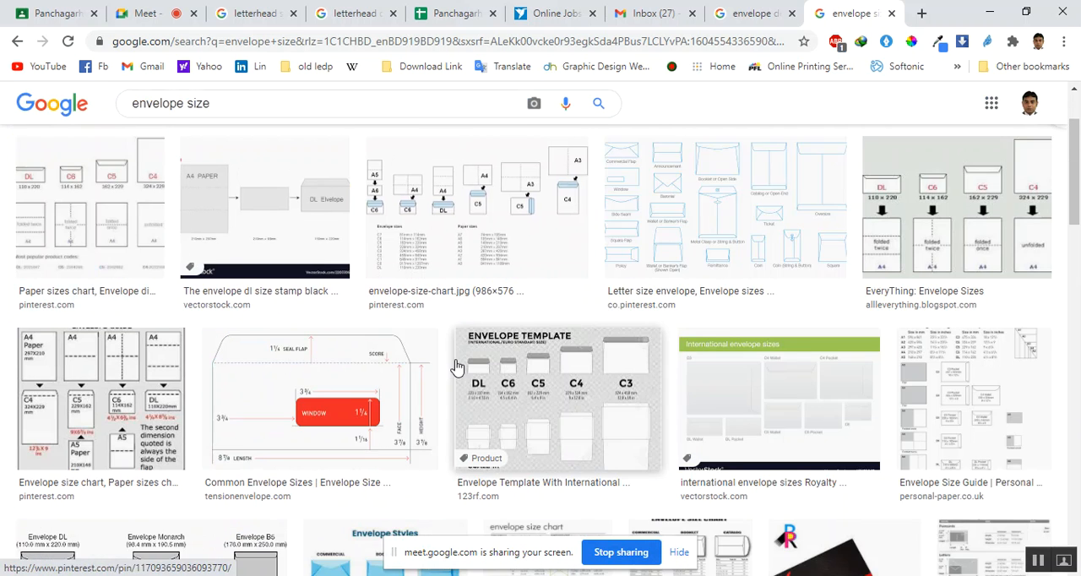
# Find the Canon Asia "Loading Paper in the Multi-purpose Tray" envelope size chart in the image results and save its image
pyautogui.scroll(-2, 454, 364)
pyautogui.scroll(-3, 456, 367)
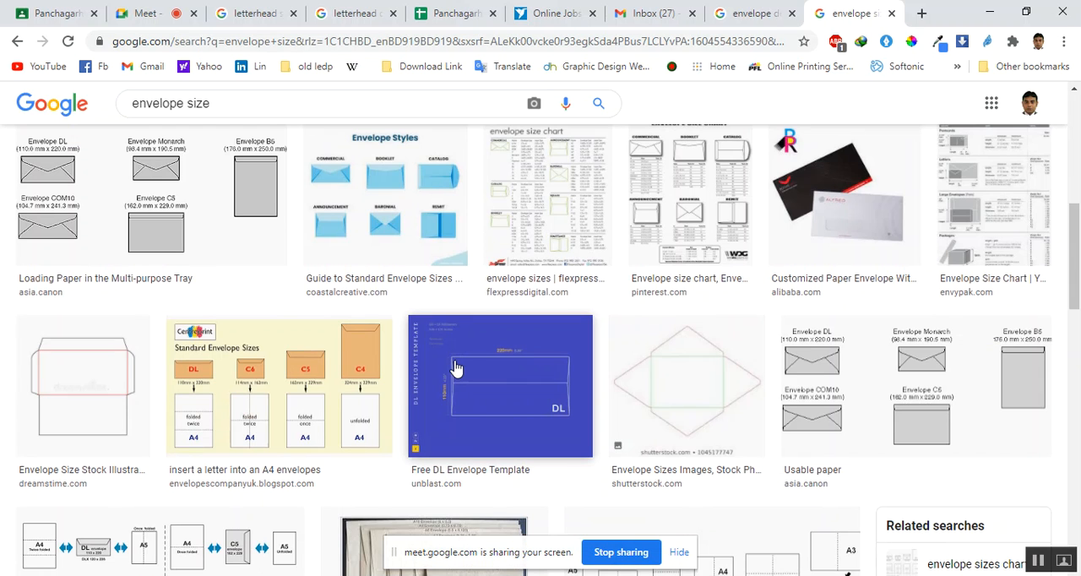
pyautogui.scroll(-4, 454, 367)
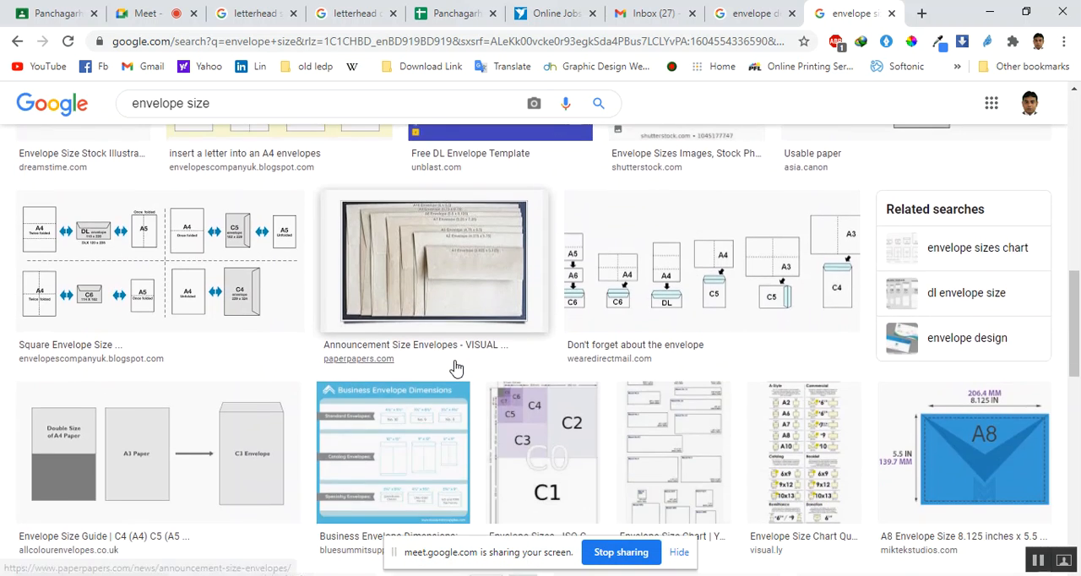
pyautogui.scroll(-1, 456, 368)
pyautogui.scroll(1, 235, 367)
pyautogui.scroll(2, 236, 361)
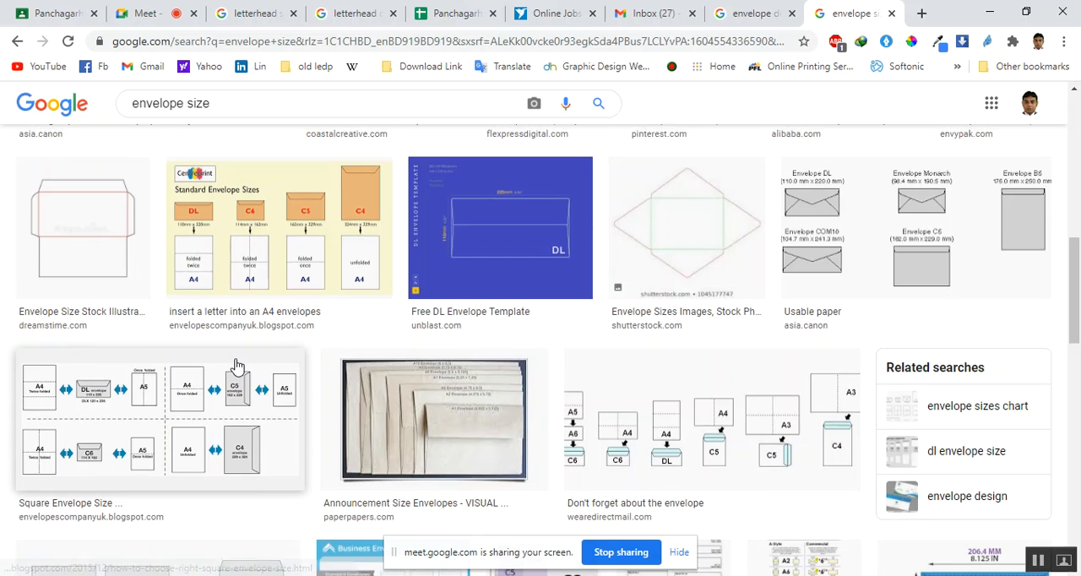
pyautogui.scroll(3, 237, 364)
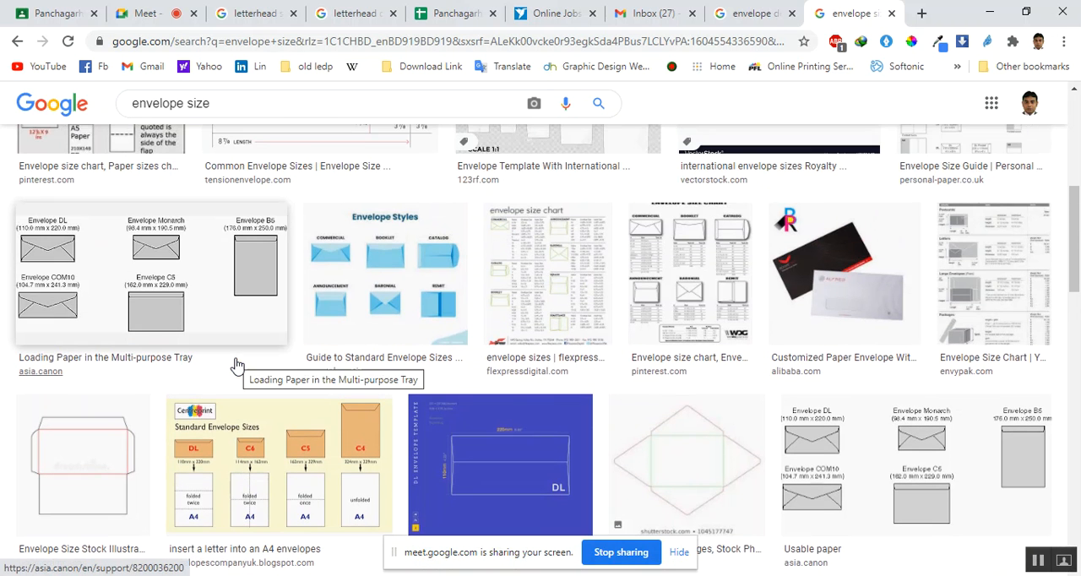
pyautogui.click(237, 366)
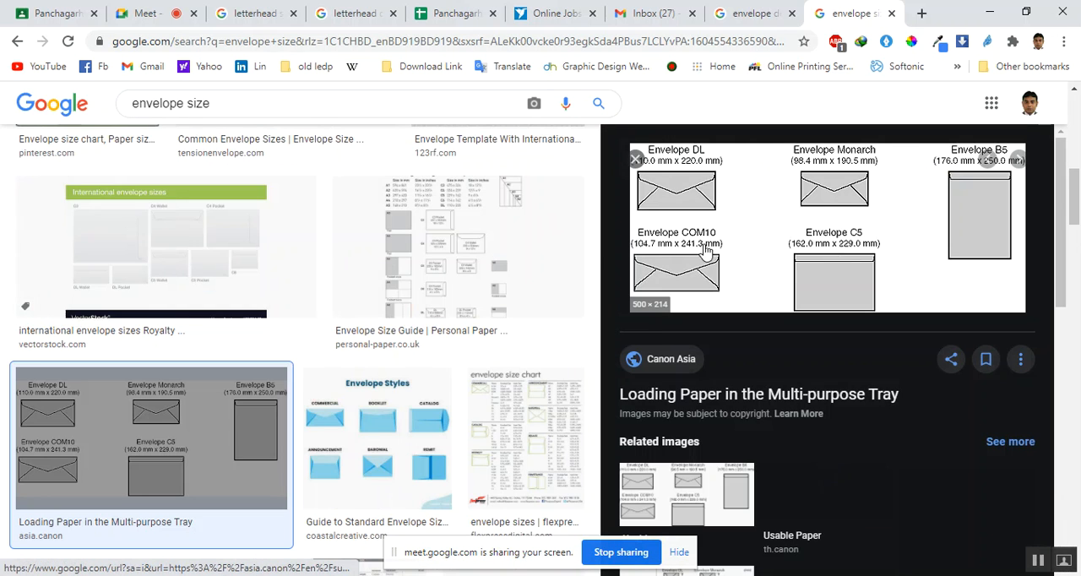
pyautogui.rightClick(758, 222)
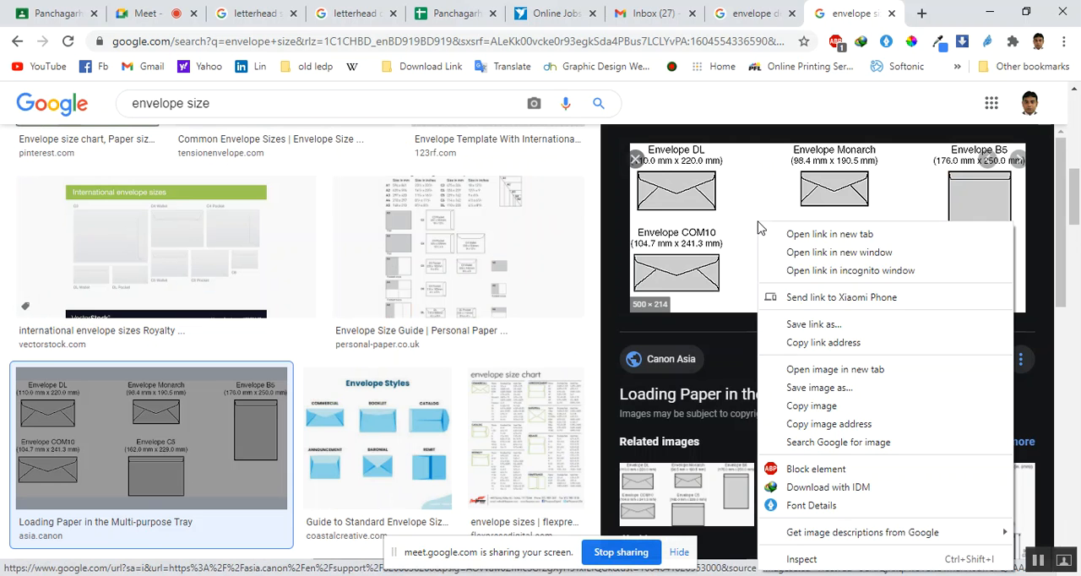
pyautogui.click(848, 388)
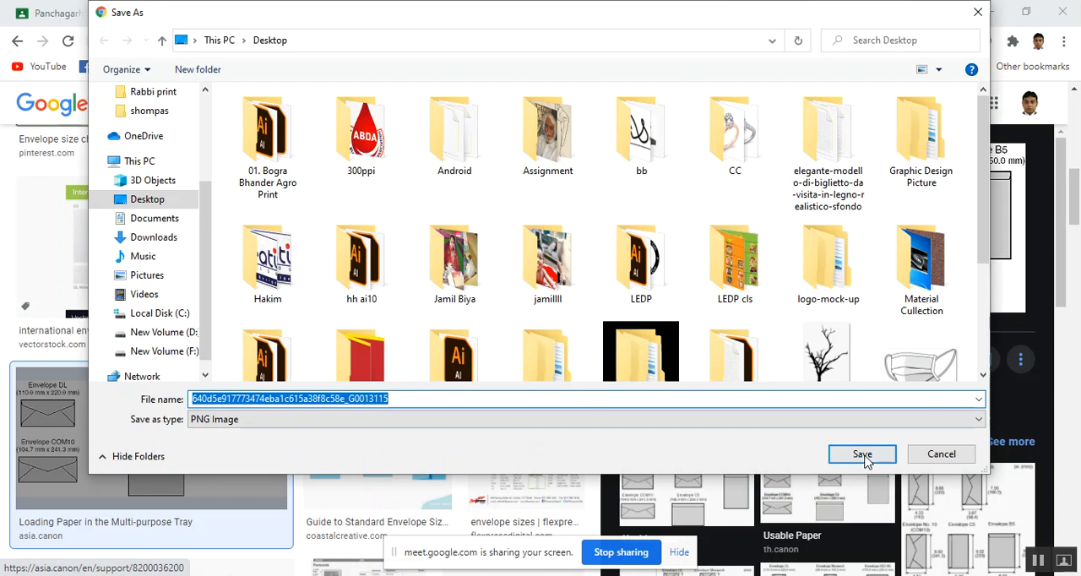
pyautogui.click(841, 456)
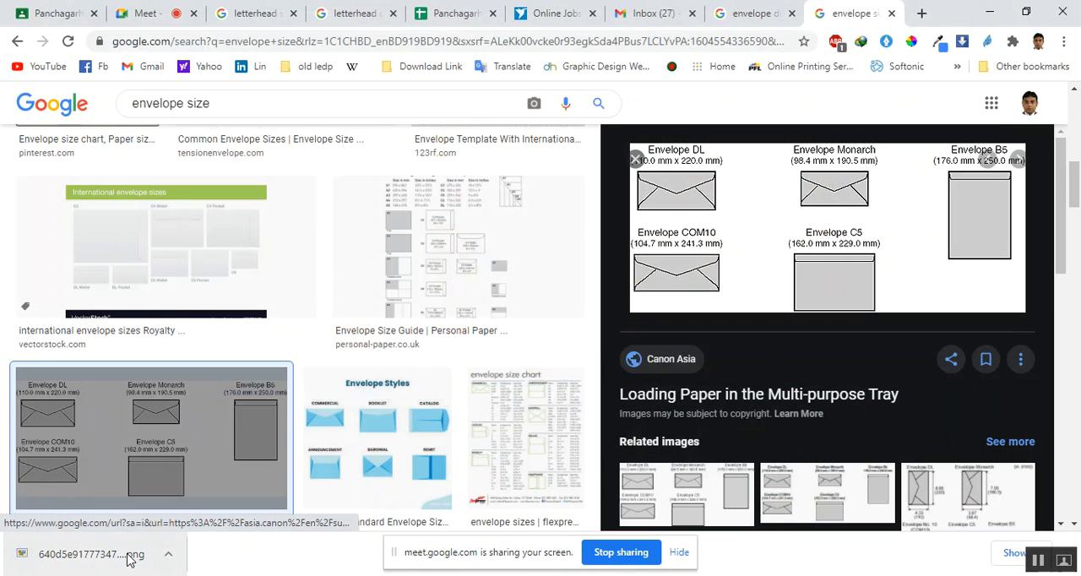
# Open the downloaded Canon envelope size chart in Windows Photo Viewer and view it alongside the Rebel Designs mockup
pyautogui.click(129, 560)
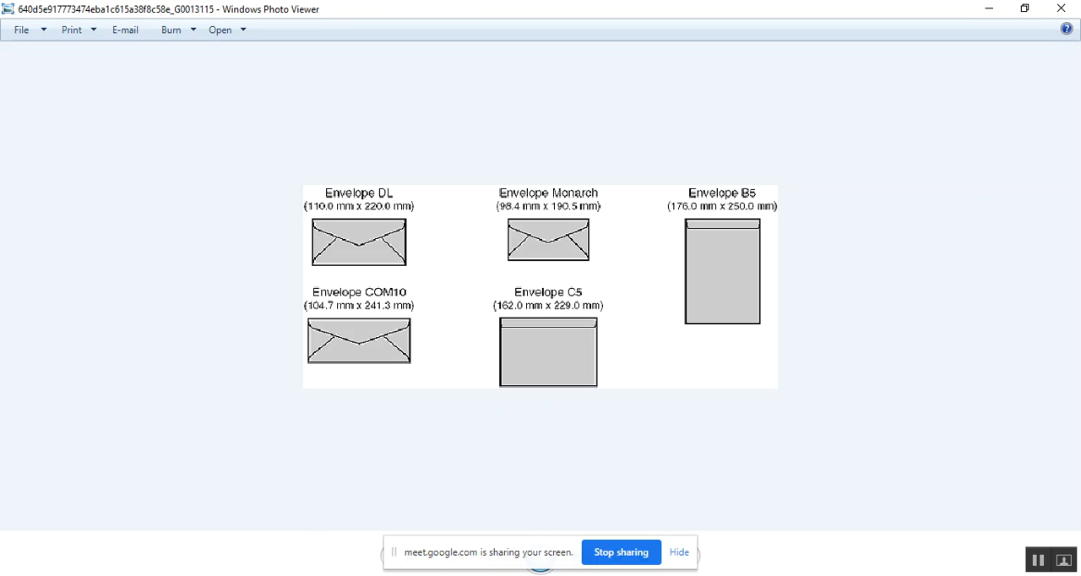
pyautogui.click(350, 509)
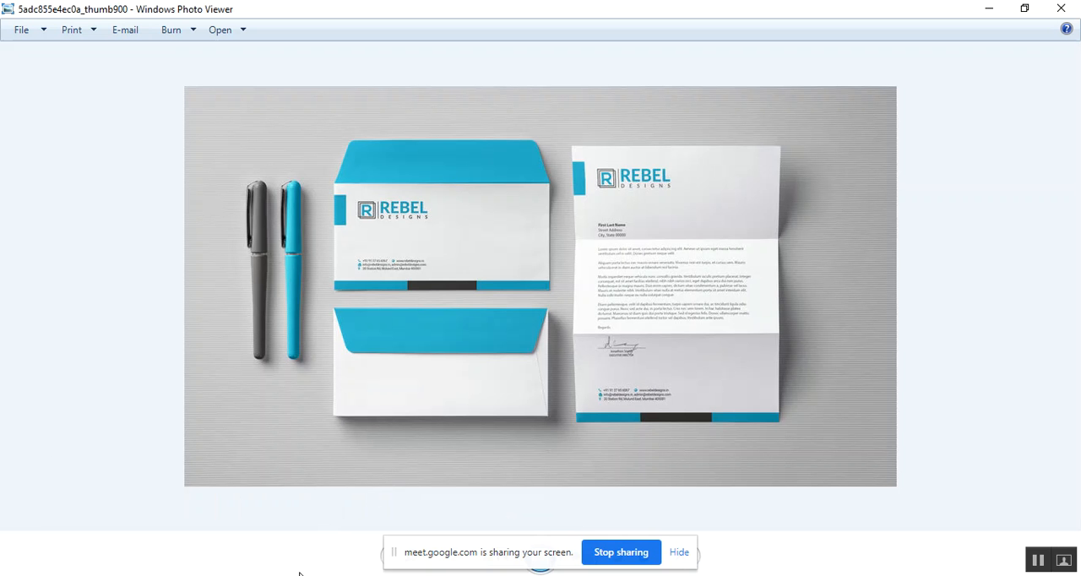
pyautogui.click(368, 482)
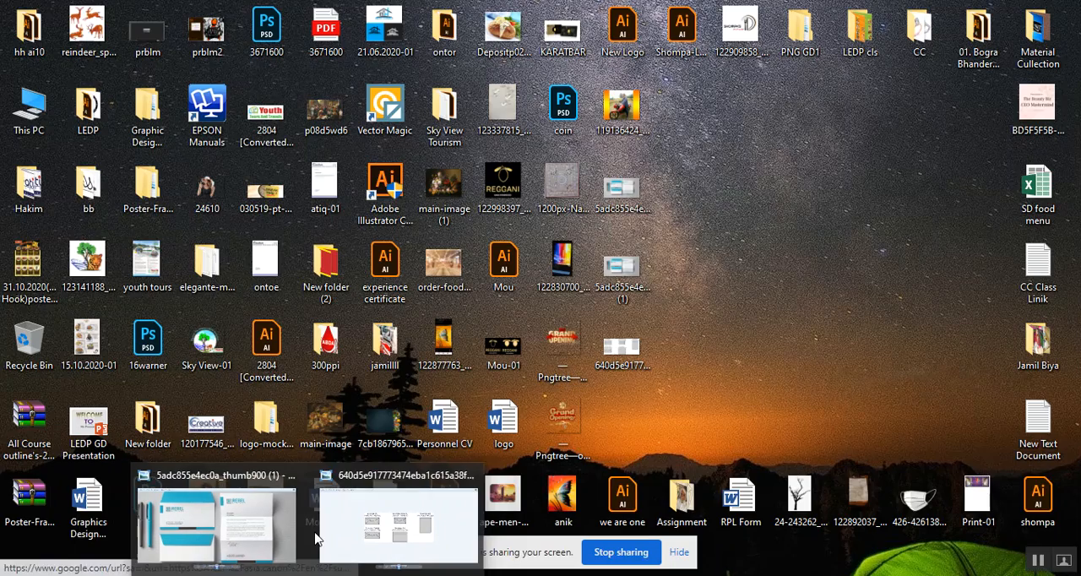
pyautogui.click(365, 529)
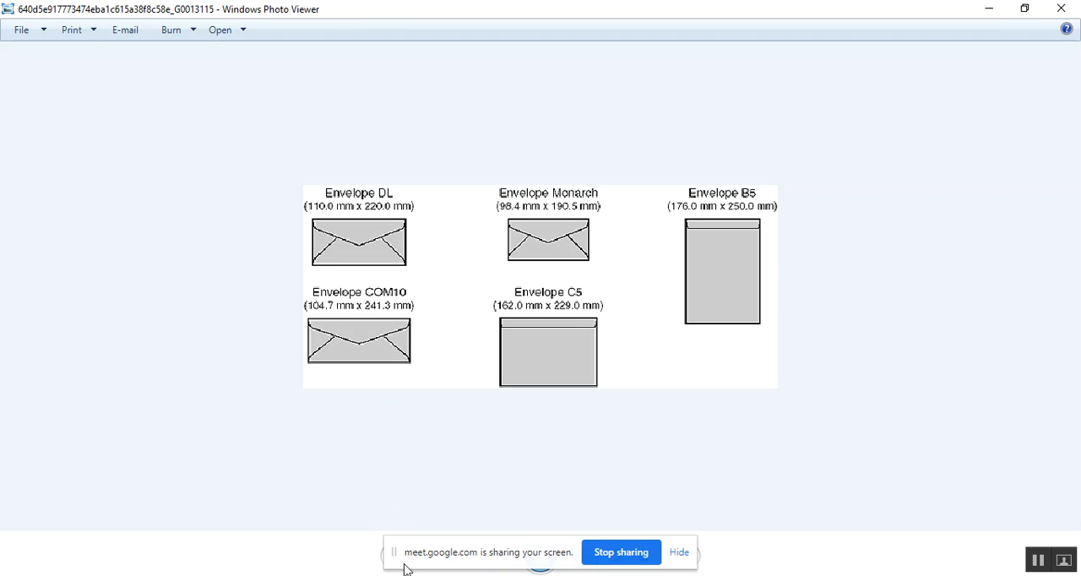
pyautogui.click(1037, 561)
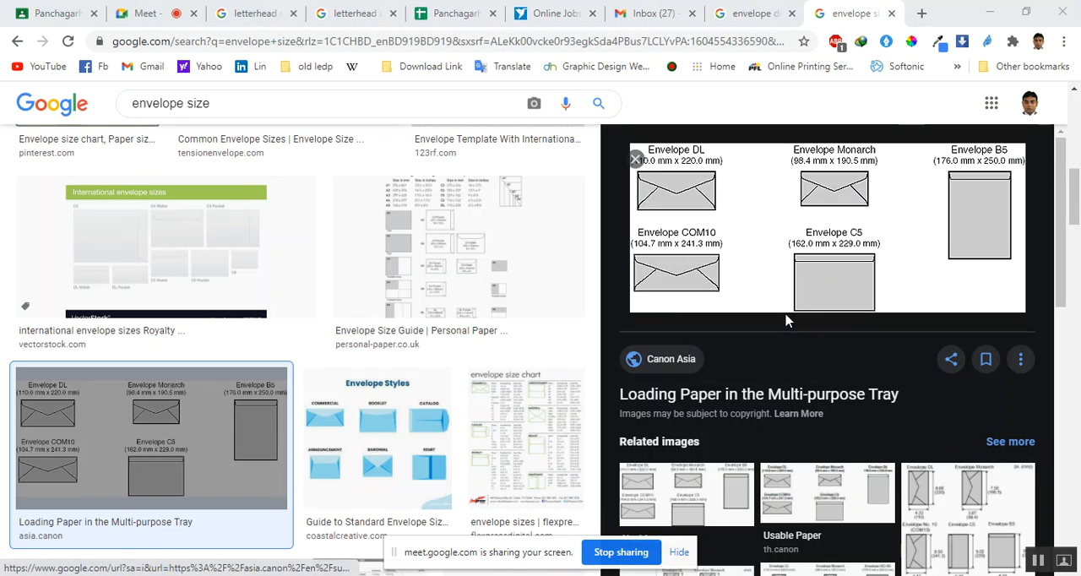
# Preview the Coastal Creative Envelope Styles image in the Chrome image results and save it
pyautogui.scroll(-1, 785, 321)
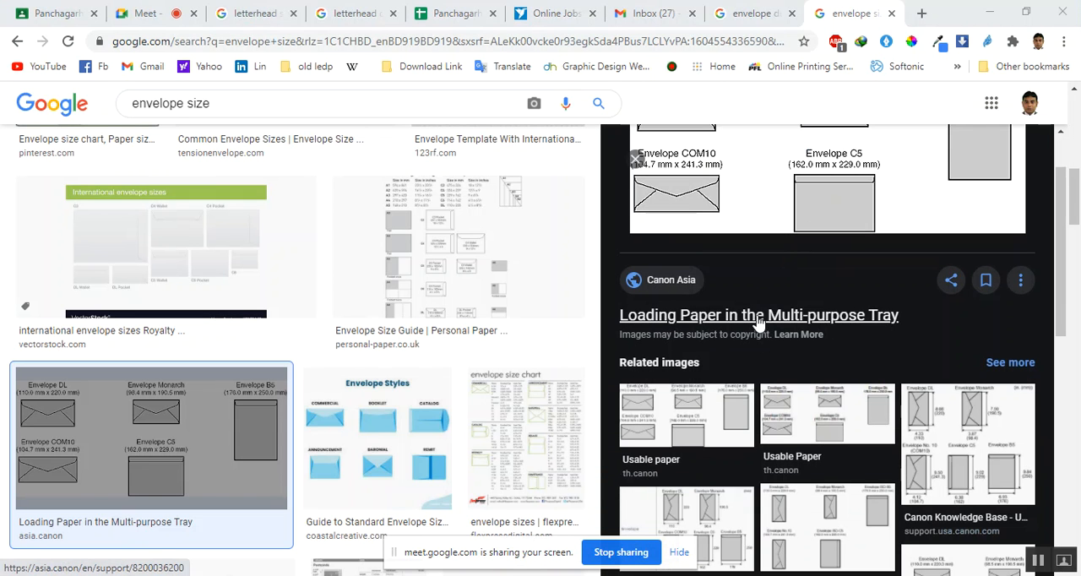
pyautogui.scroll(1, 733, 339)
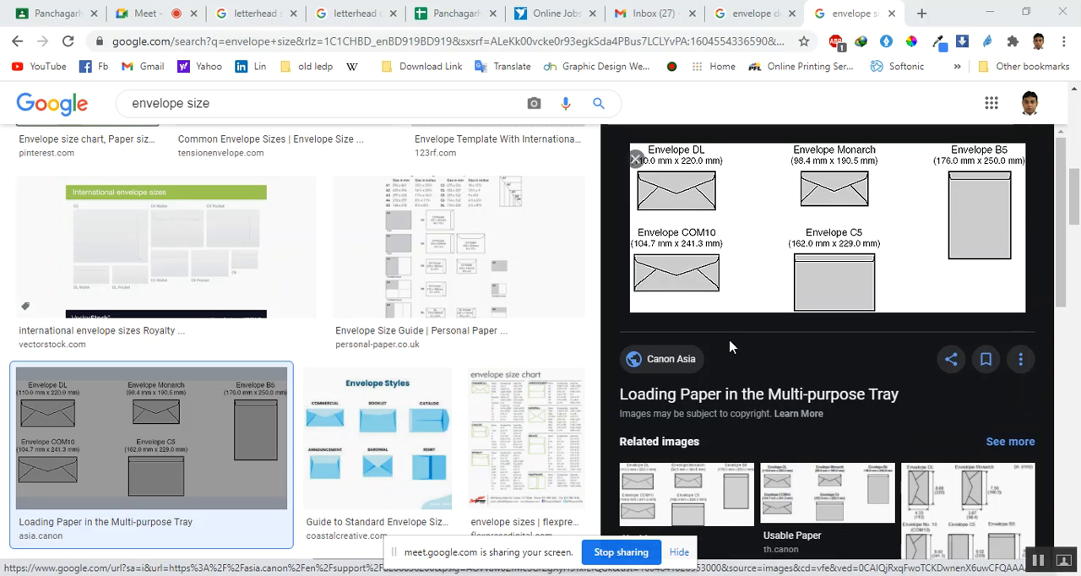
pyautogui.click(372, 422)
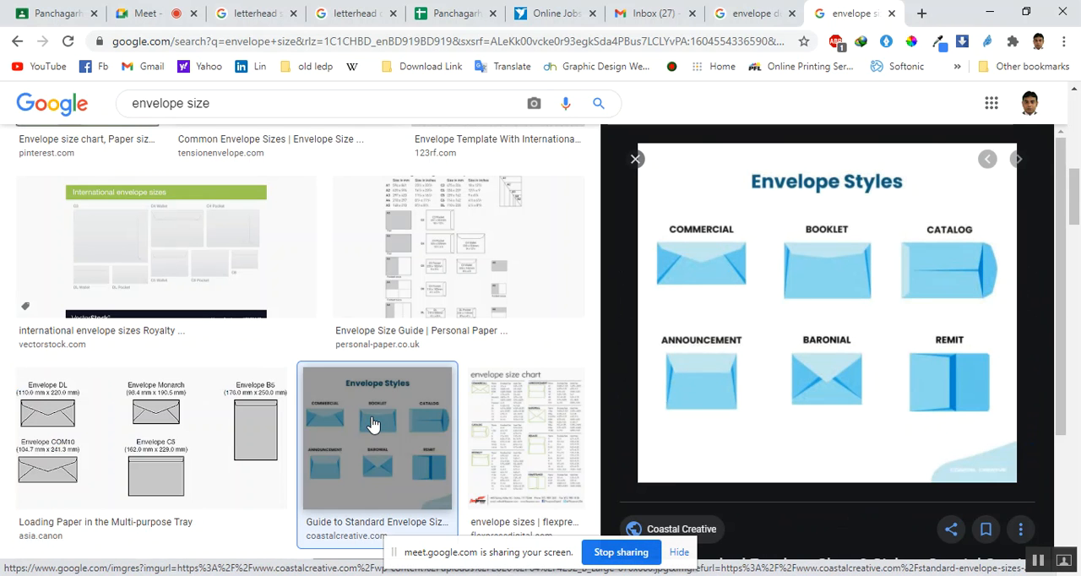
pyautogui.rightClick(784, 317)
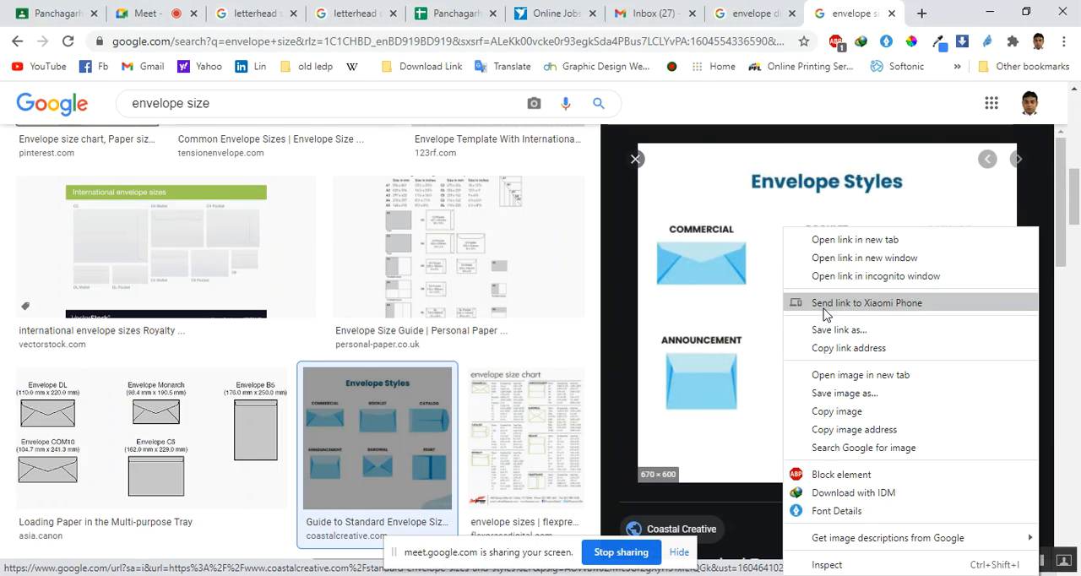
pyautogui.click(855, 394)
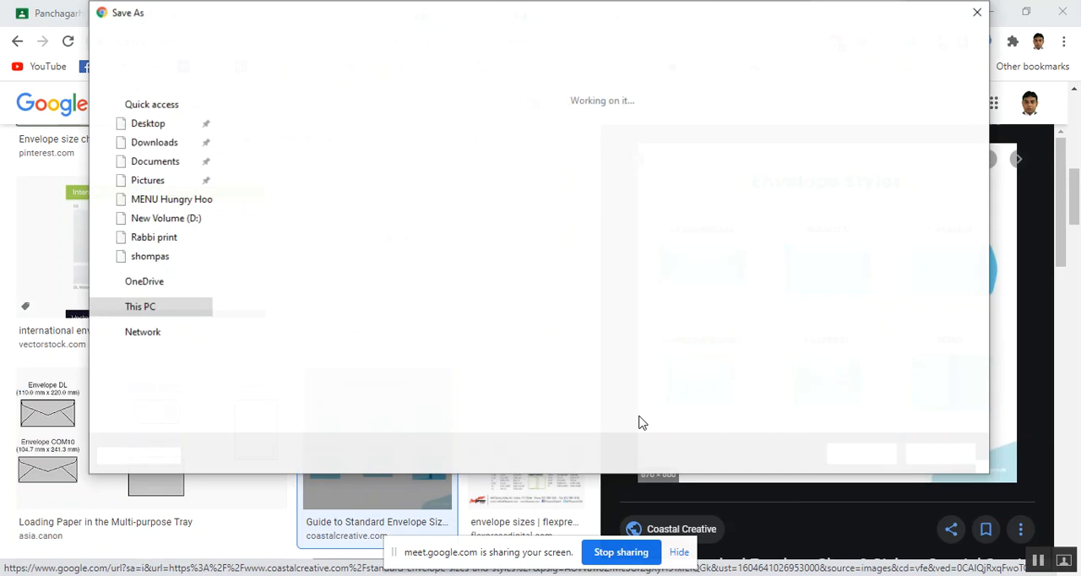
pyautogui.click(855, 461)
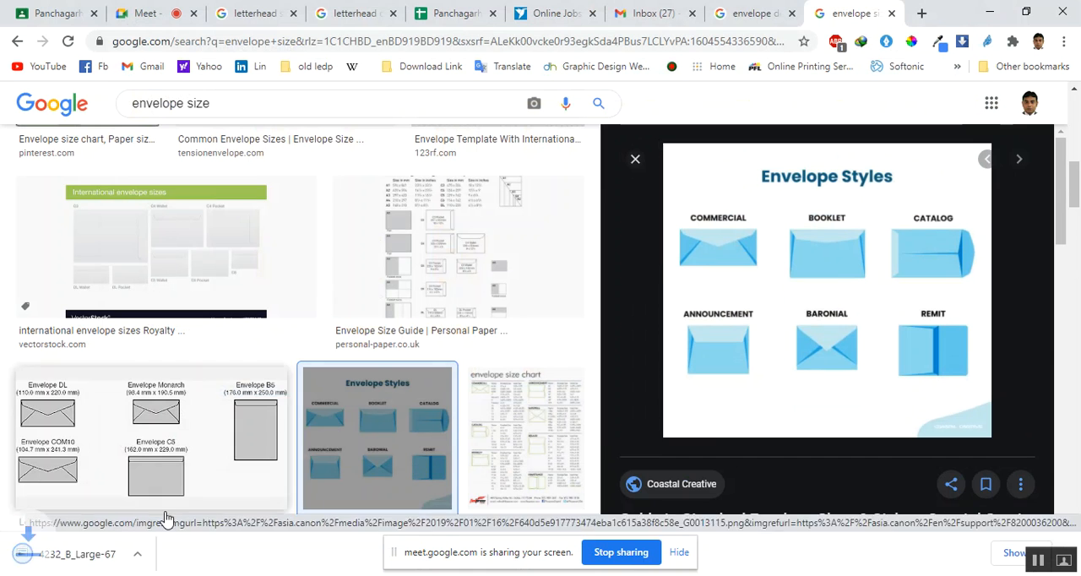
# Open the downloaded 4232_B_Large-670x600 image, examine the envelope styles, and close the viewer
pyautogui.click(96, 562)
pyautogui.scroll(1, 471, 348)
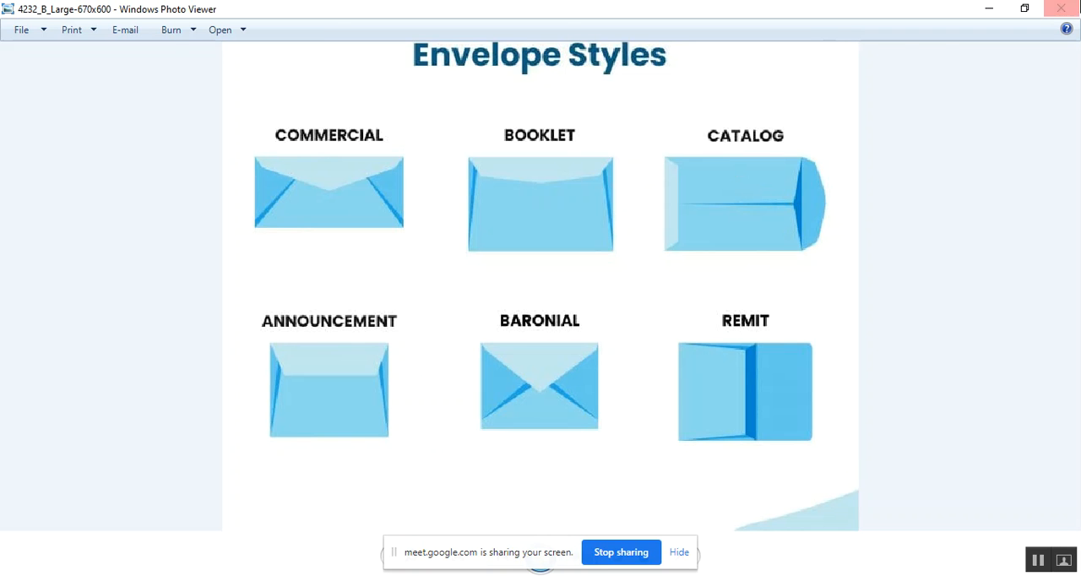
pyautogui.click(1061, 9)
# Close the image preview, return to the general envelope size results, and highlight the 6 x 9 inches standard size
pyautogui.click(635, 159)
pyautogui.scroll(4, 369, 367)
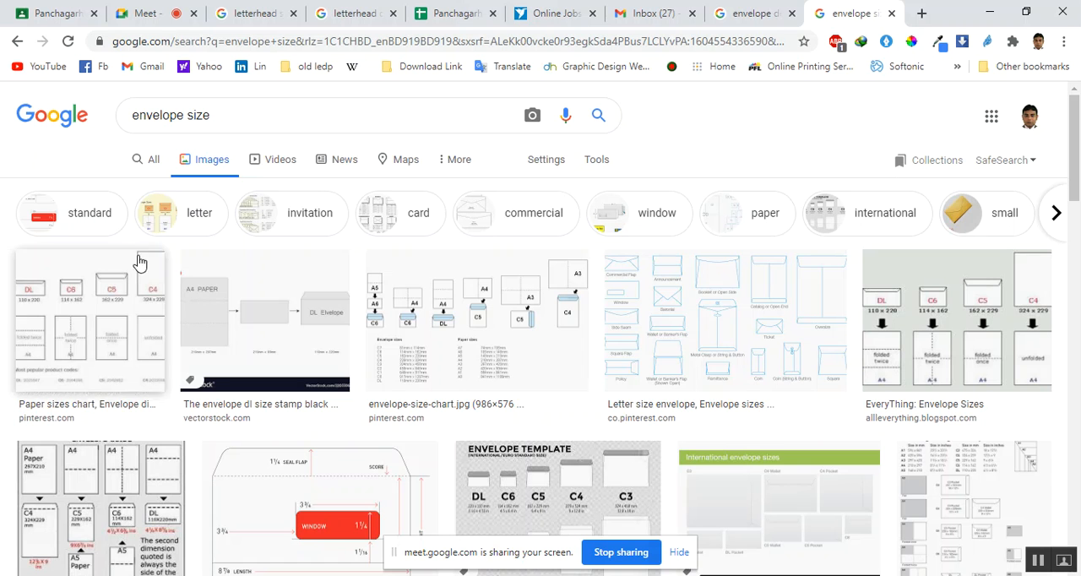
pyautogui.click(154, 165)
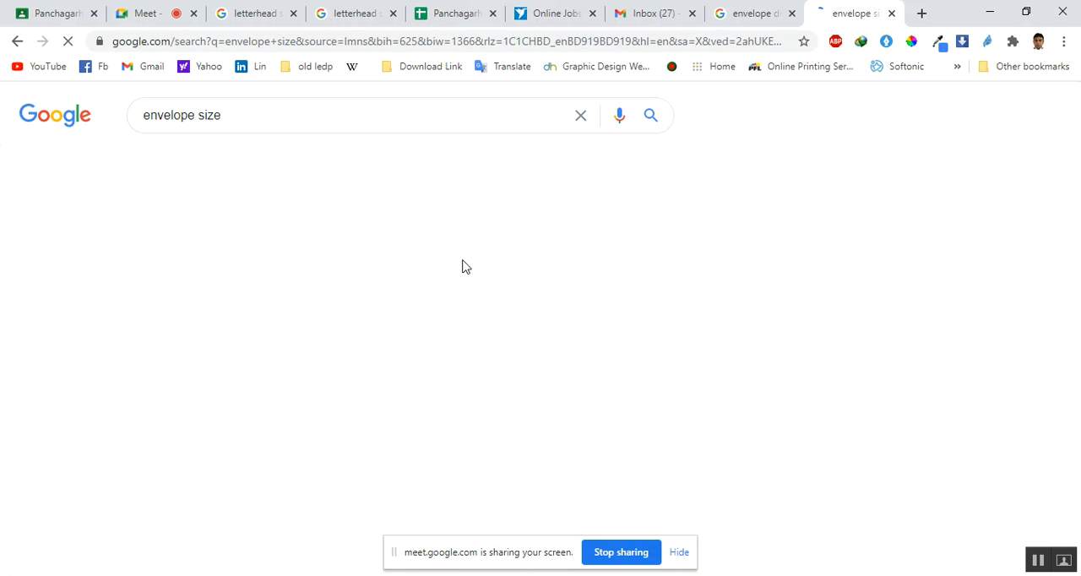
pyautogui.moveTo(327, 287); pyautogui.dragTo(371, 286)
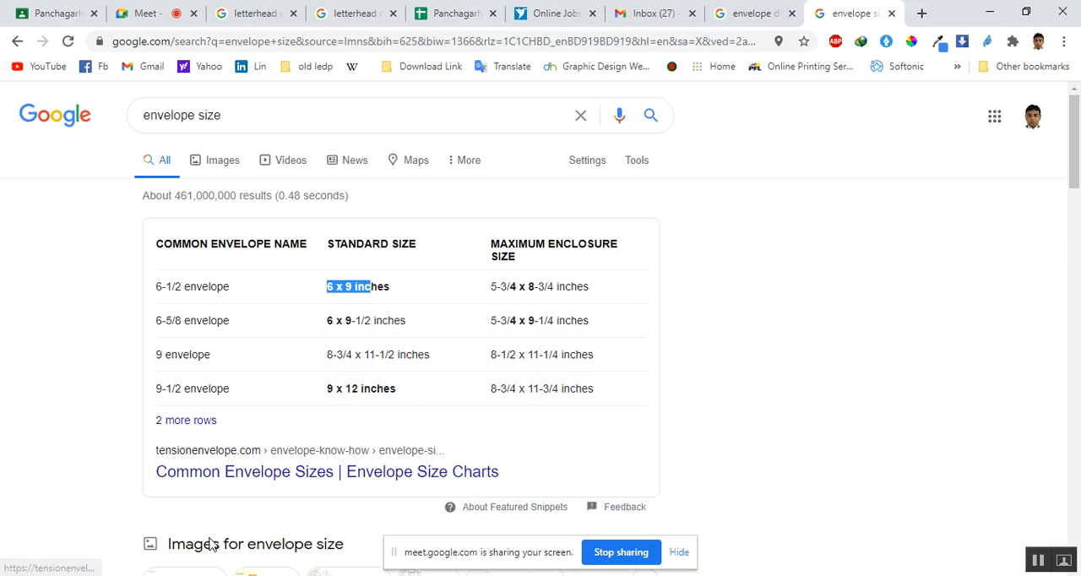
# Switch to the experience certificate.ai letterhead in Illustrator and deselect its body text
pyautogui.hotkey('alt', 'Tab')
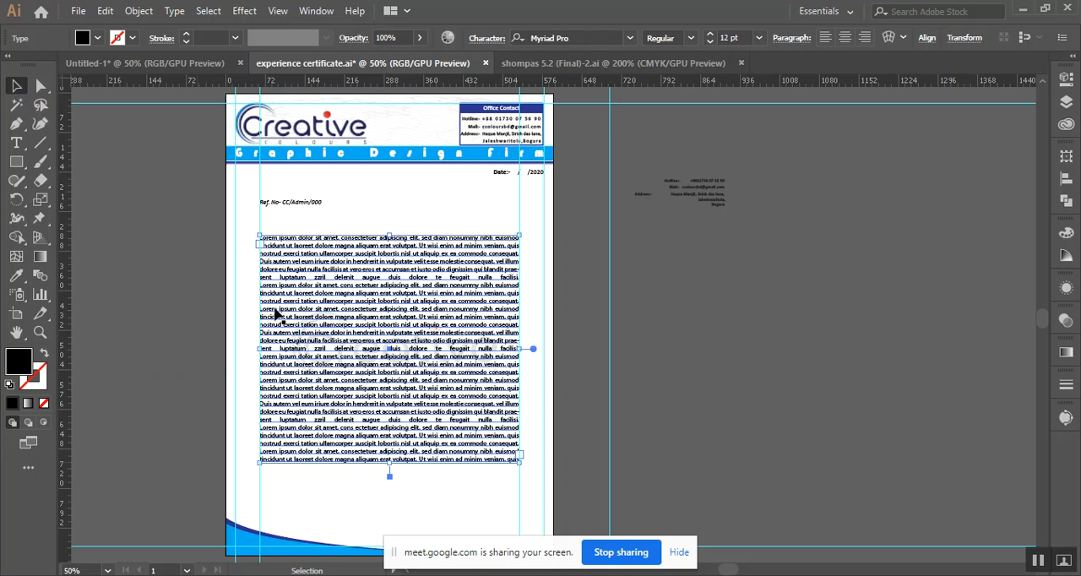
pyautogui.click(847, 339)
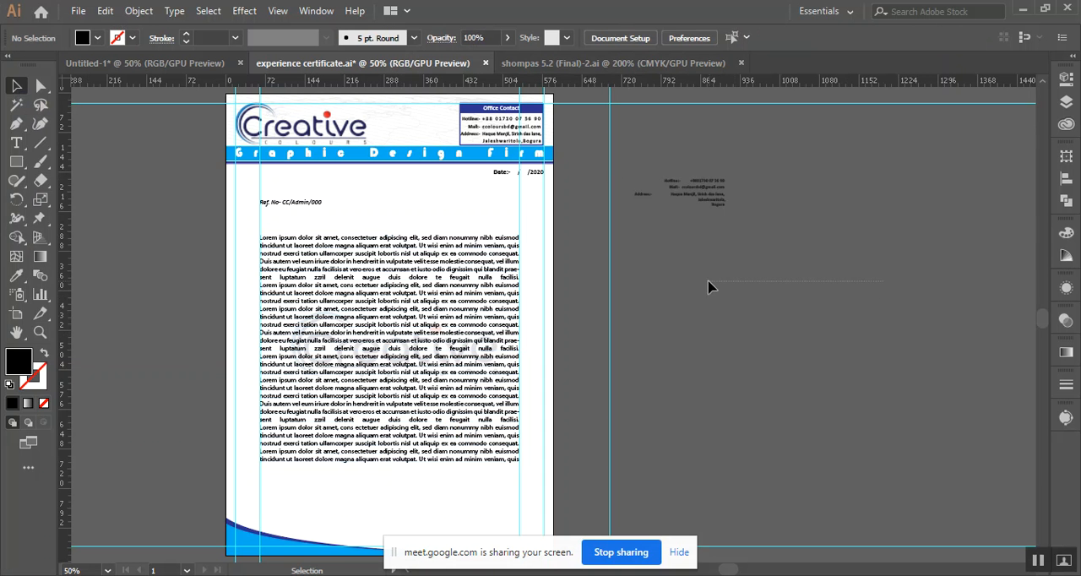
# Change the document's ruler units from points to inches
pyautogui.moveTo(834, 258); pyautogui.dragTo(647, 285)
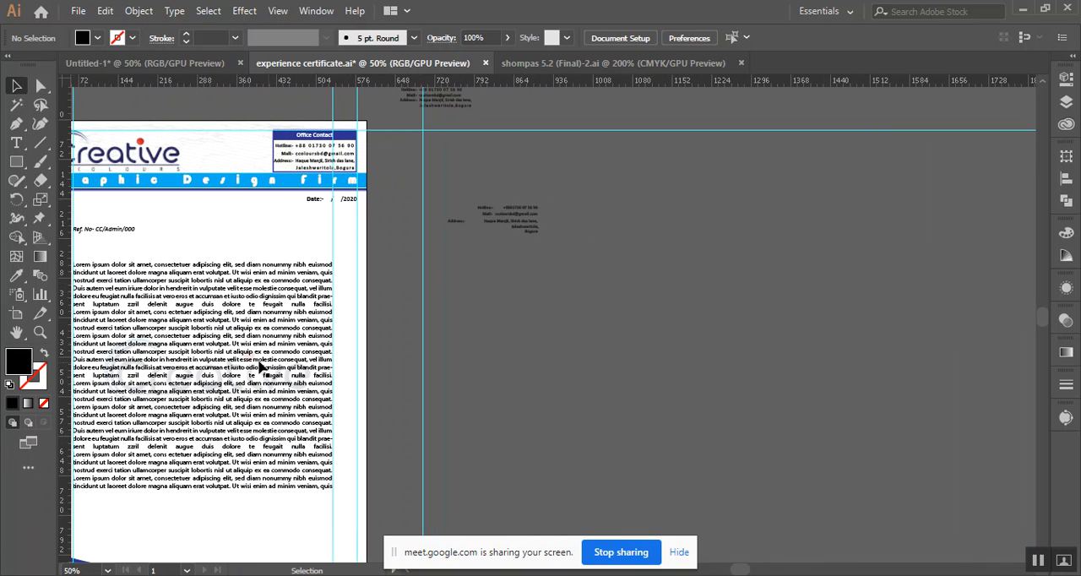
pyautogui.press('m')
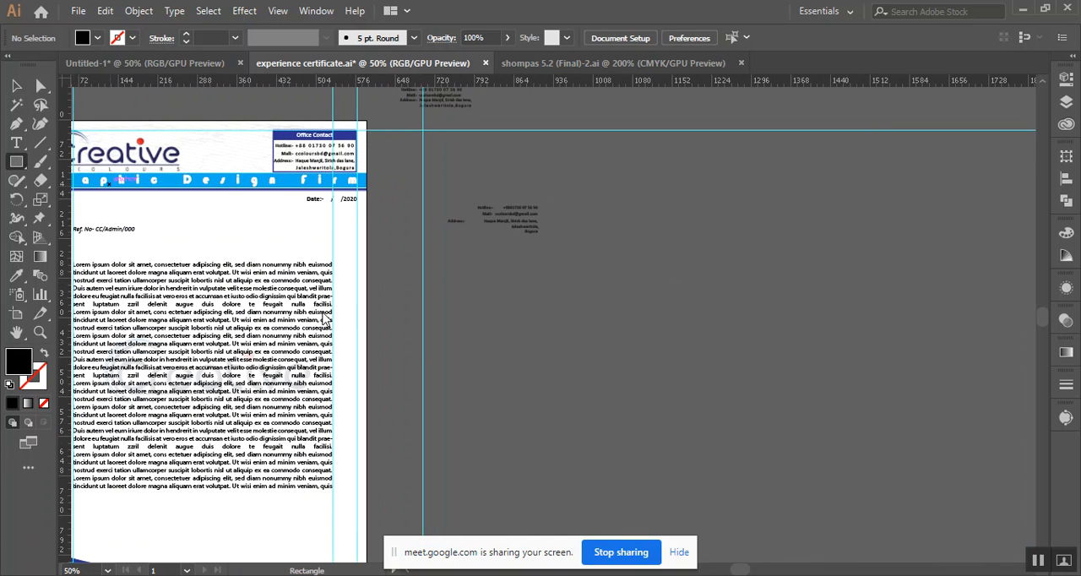
pyautogui.click(460, 338)
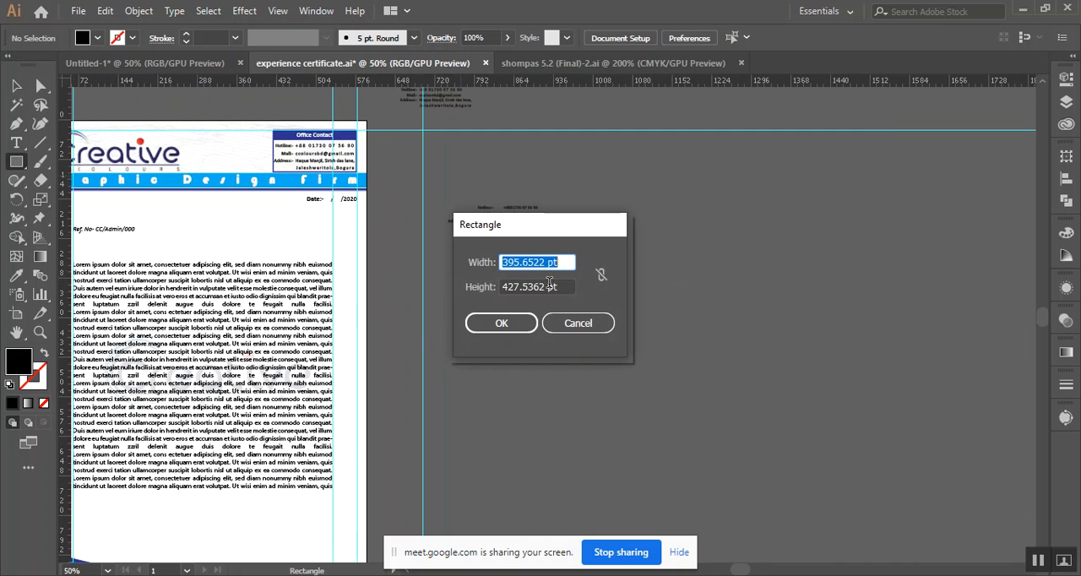
pyautogui.click(578, 322)
pyautogui.rightClick(562, 89)
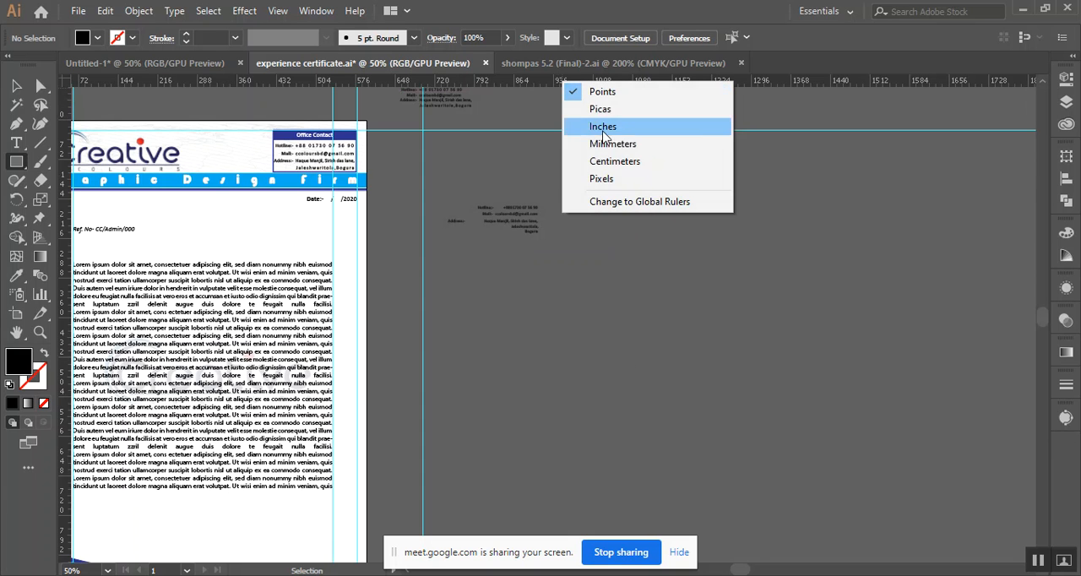
pyautogui.click(626, 128)
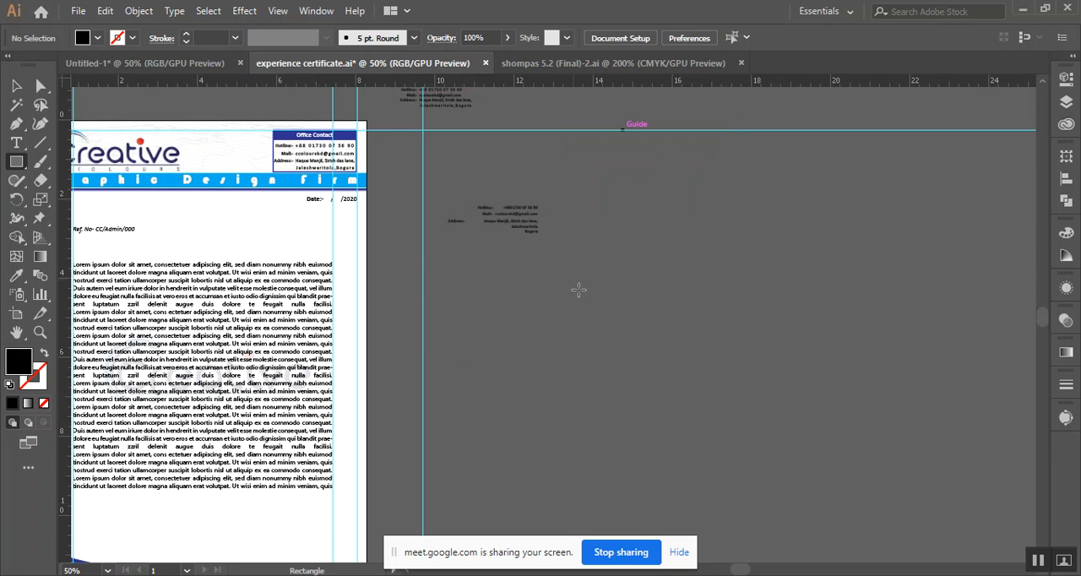
# Create a rectangle 9 in wide and 6 in high and position it on the empty canvas beside the letterhead
pyautogui.click(309, 254)
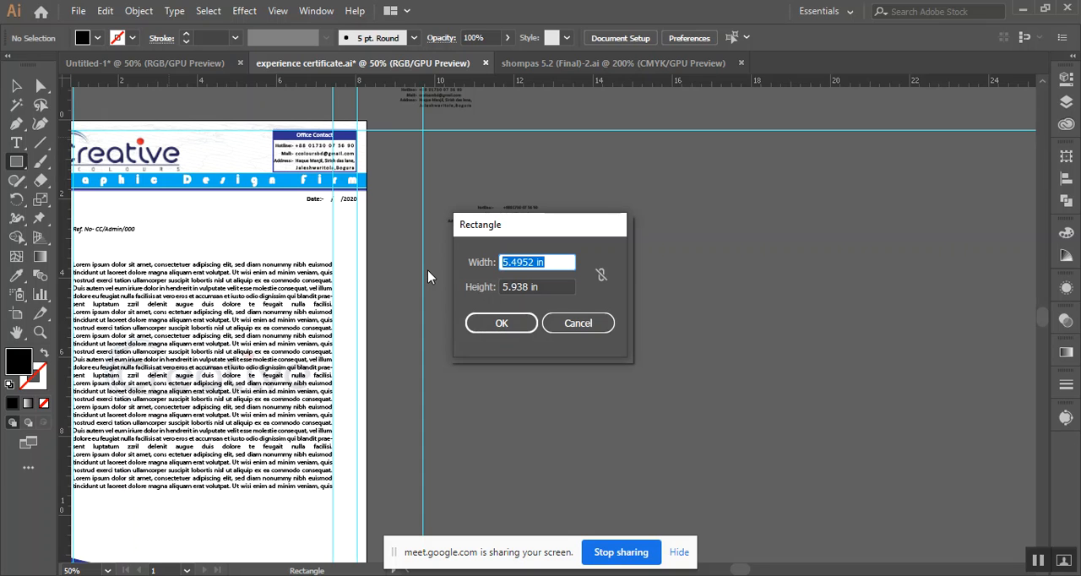
pyautogui.write('9')
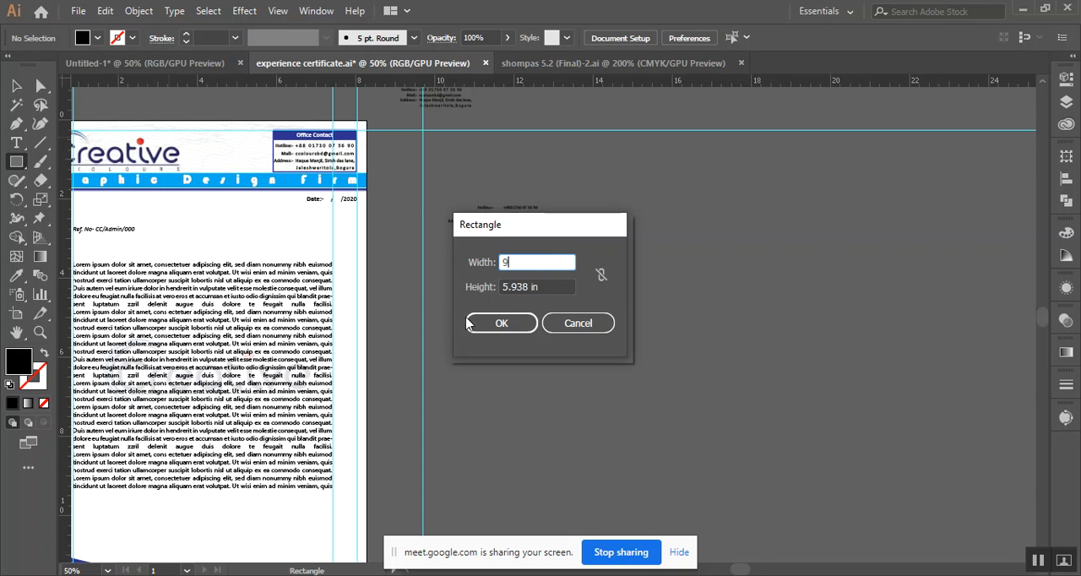
pyautogui.press('Tab')
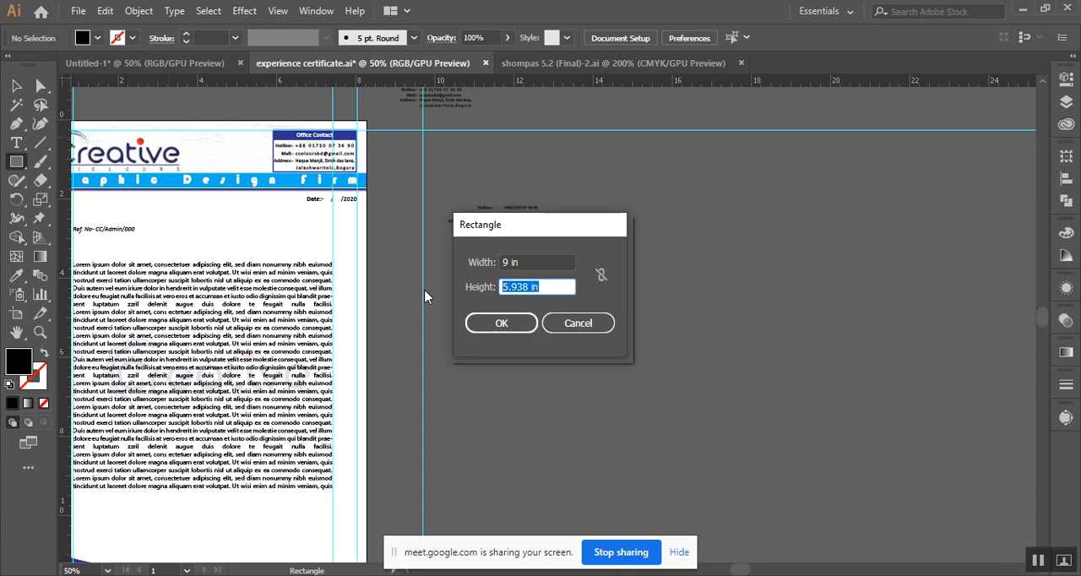
pyautogui.write('6')
pyautogui.click(500, 322)
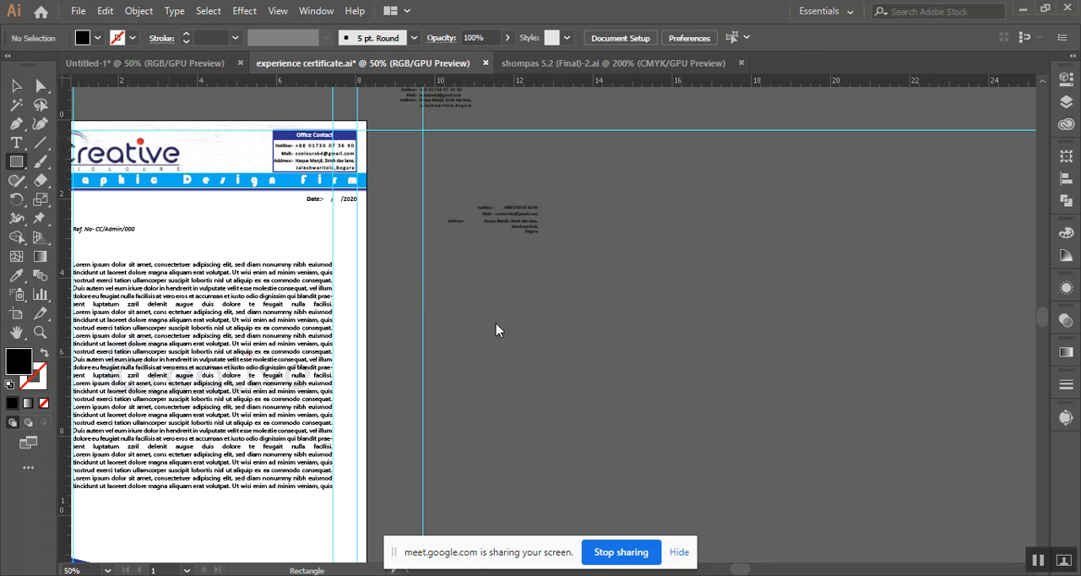
pyautogui.click(16, 85)
pyautogui.moveTo(641, 384); pyautogui.dragTo(663, 304)
pyautogui.moveTo(836, 342); pyautogui.dragTo(690, 339)
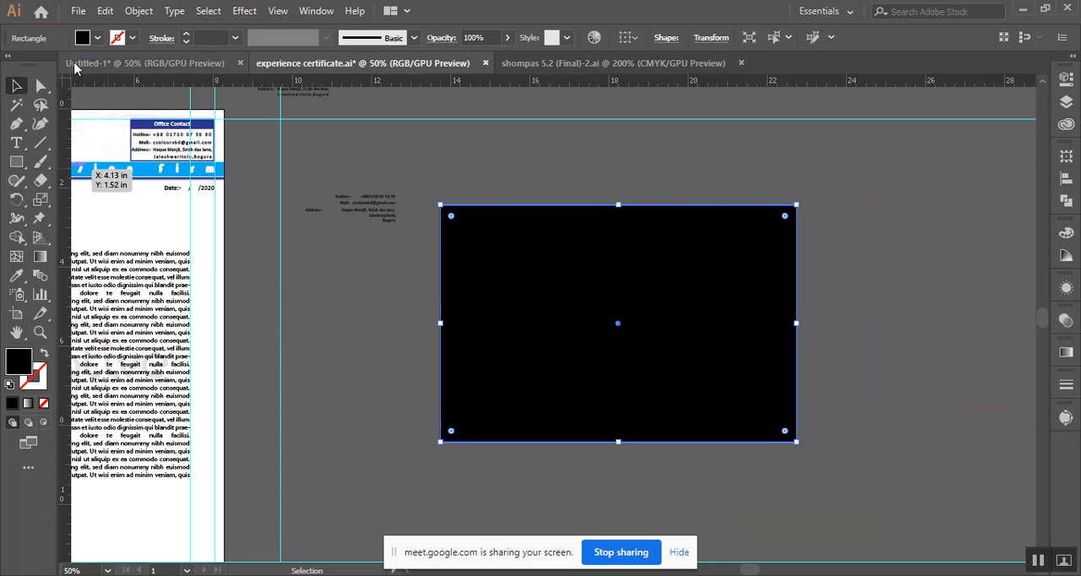
# Fill the envelope rectangle with white and deselect it
pyautogui.click(97, 38)
pyautogui.click(31, 65)
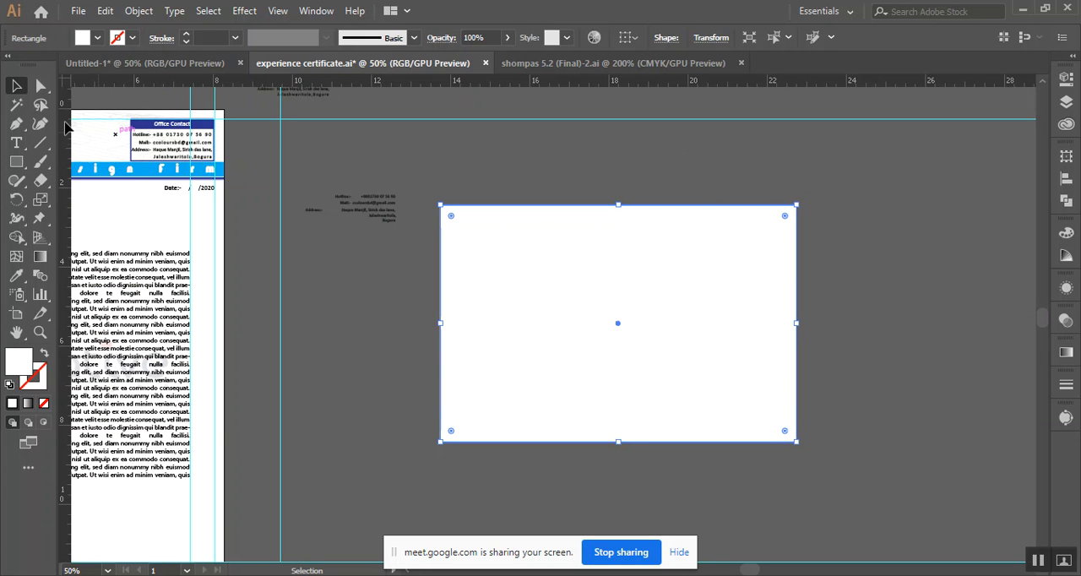
pyautogui.click(573, 163)
# Duplicate the white envelope rectangle beside the original, level with it, and reselect the original
pyautogui.scroll(-1, 591, 297)
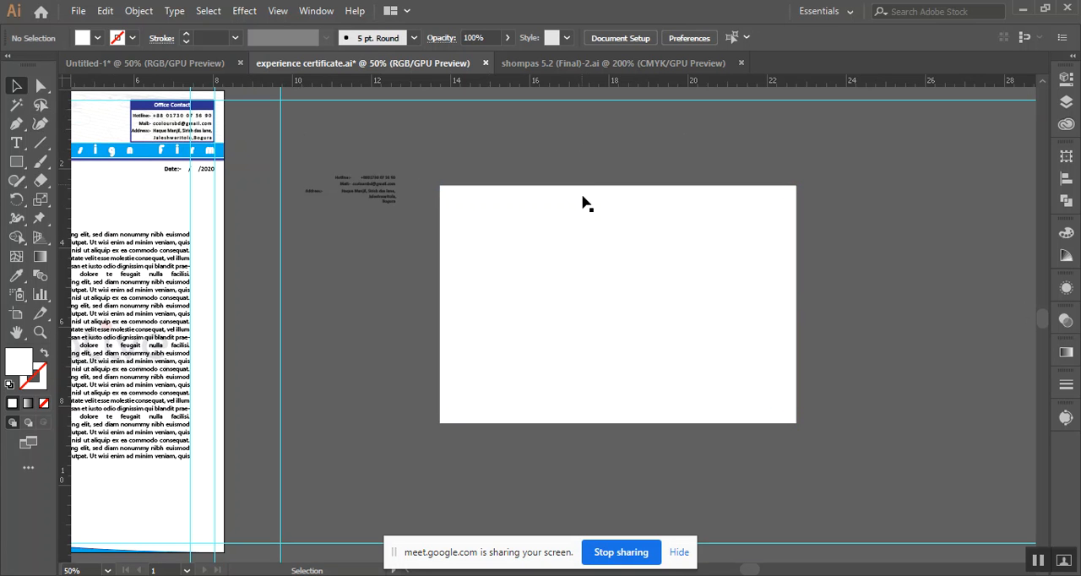
pyautogui.scroll(-1, 591, 300)
pyautogui.moveTo(873, 222); pyautogui.dragTo(693, 213)
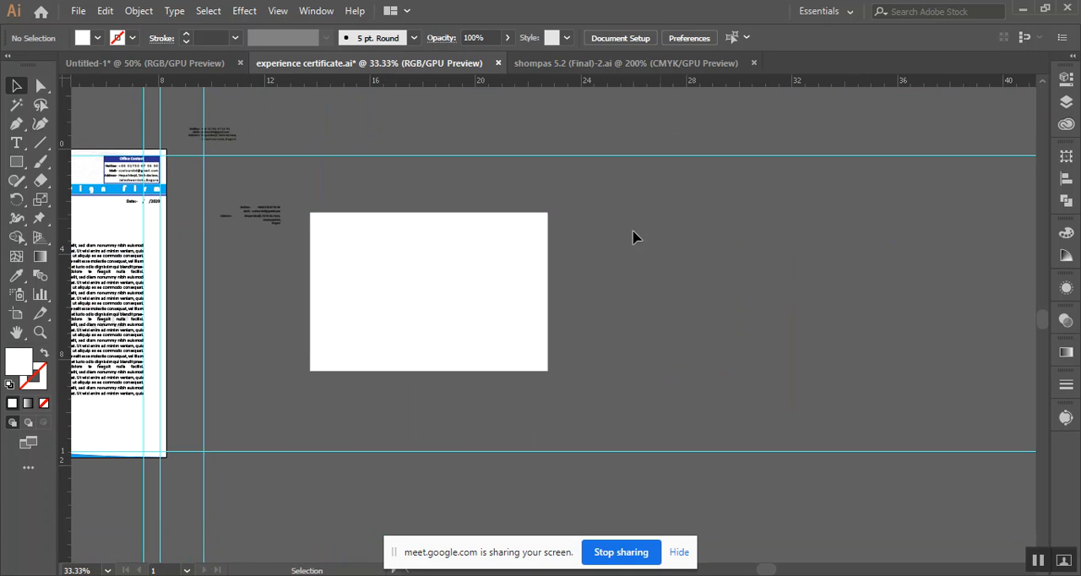
pyautogui.moveTo(456, 287); pyautogui.dragTo(714, 282)
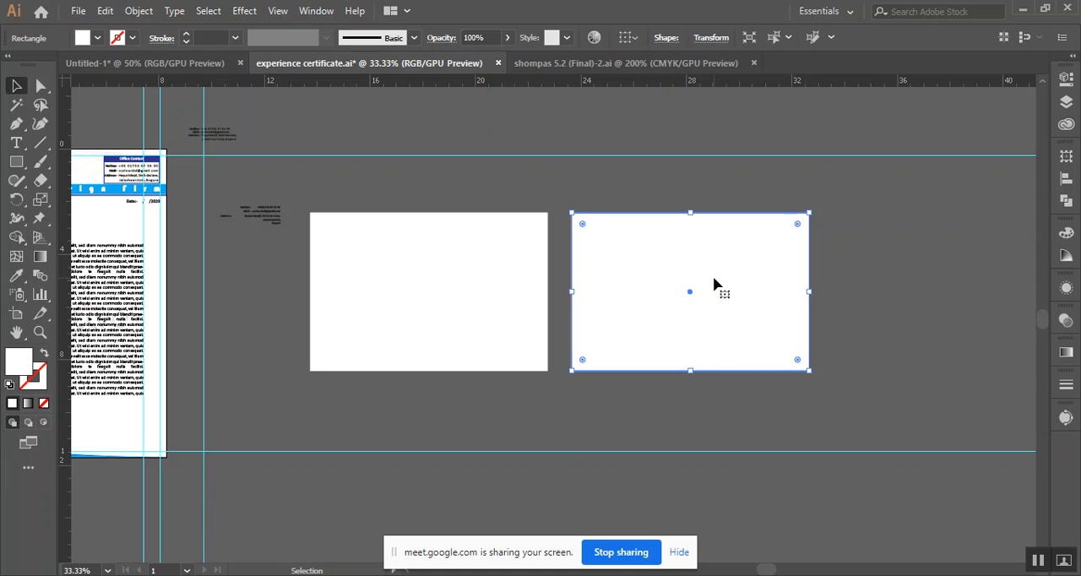
pyautogui.click(905, 267)
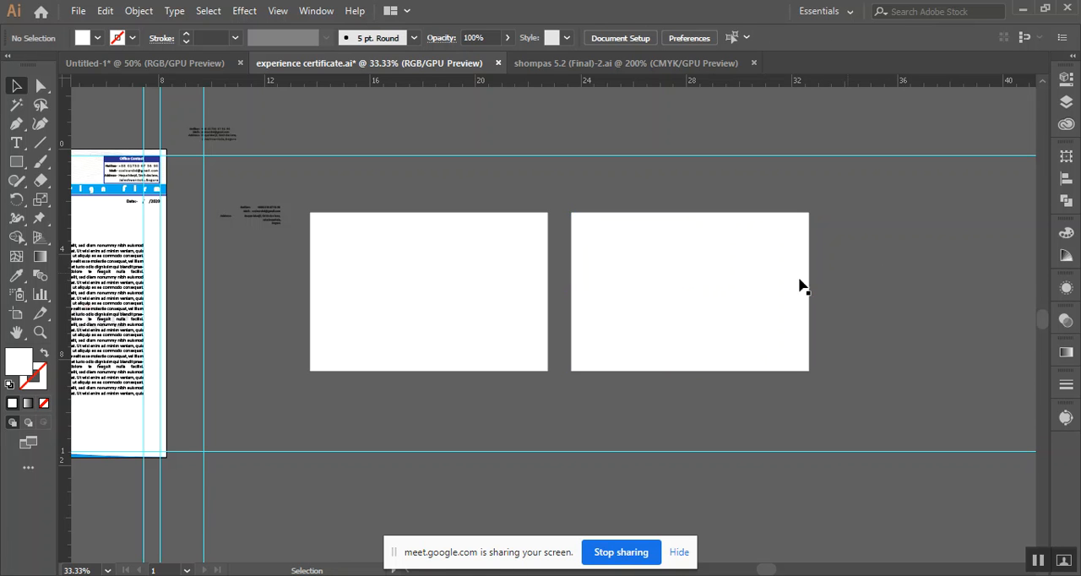
pyautogui.scroll(1, 405, 372)
pyautogui.click(427, 313)
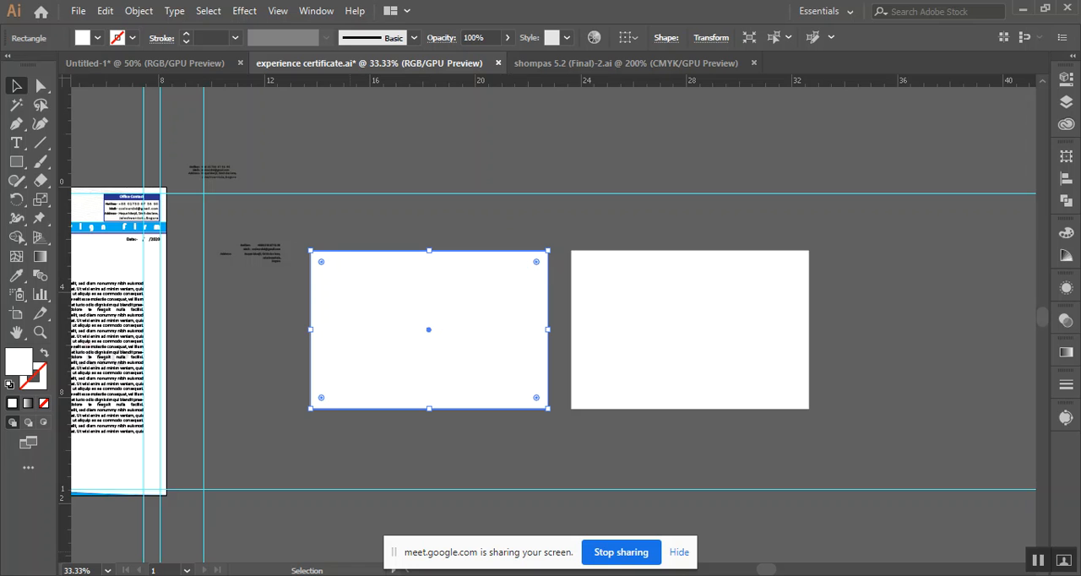
# Switch to Chrome's envelope design image results and examine the How to Make Envelope in Illustrator and The Leaflet Design previews
pyautogui.click(109, 502)
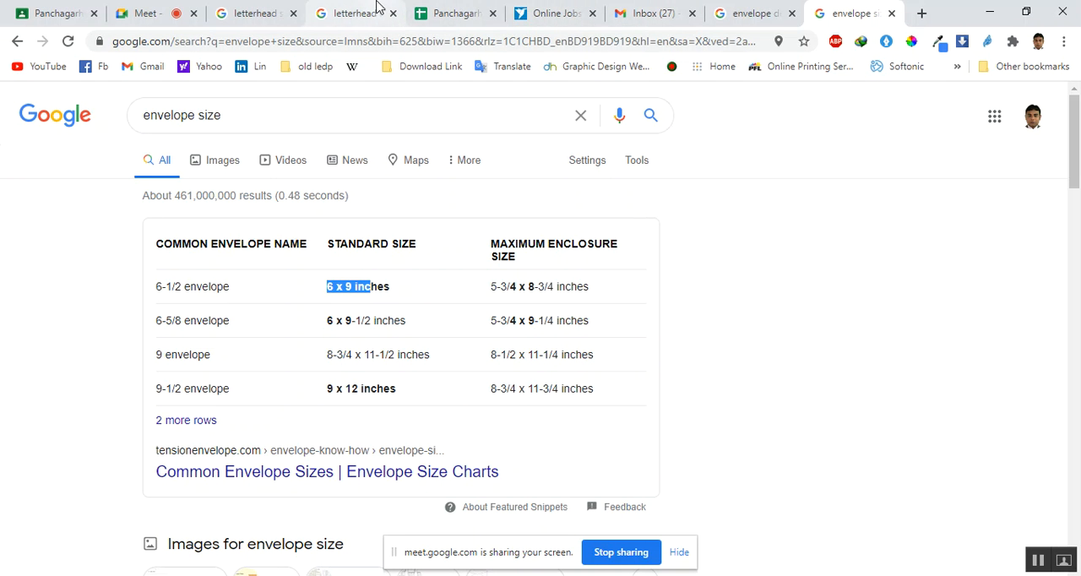
pyautogui.click(728, 10)
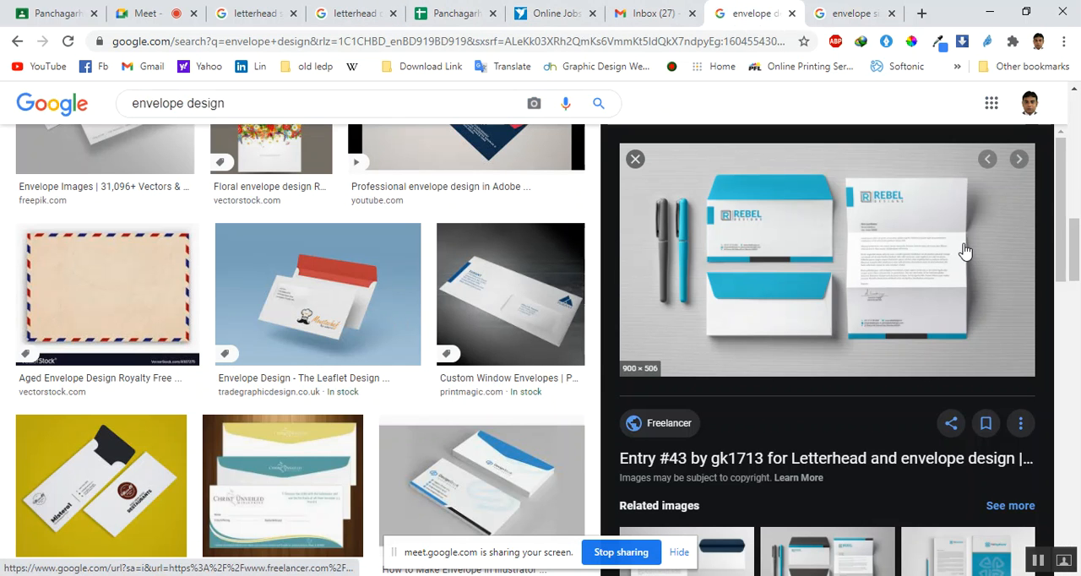
pyautogui.click(635, 159)
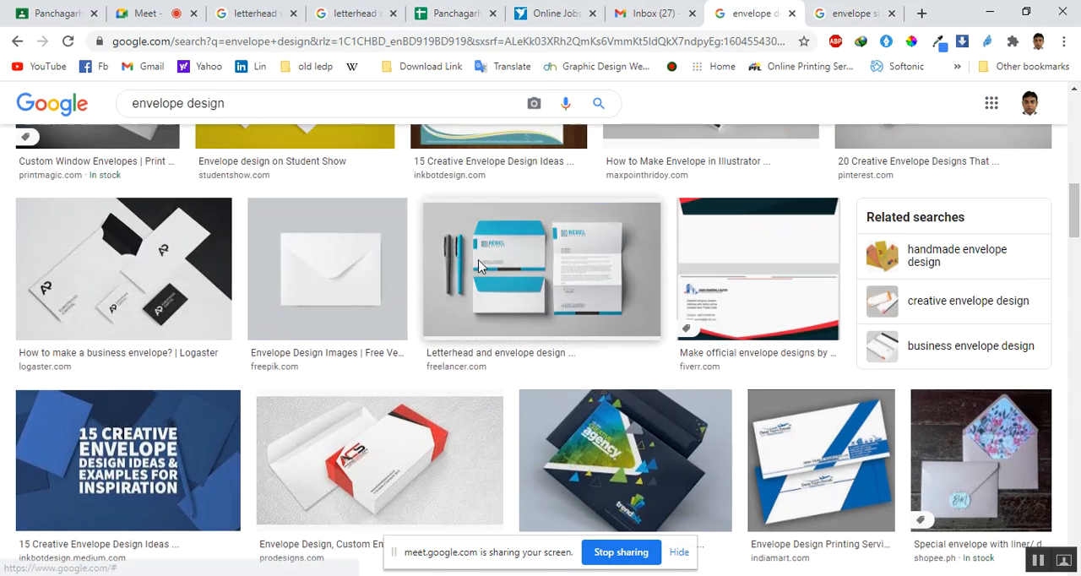
pyautogui.scroll(2, 476, 266)
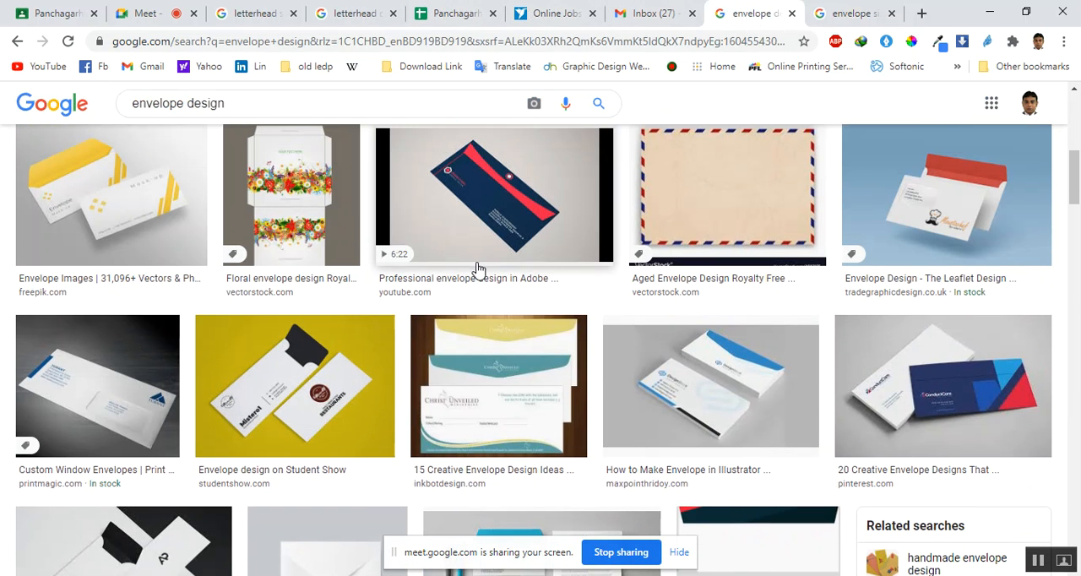
pyautogui.click(759, 368)
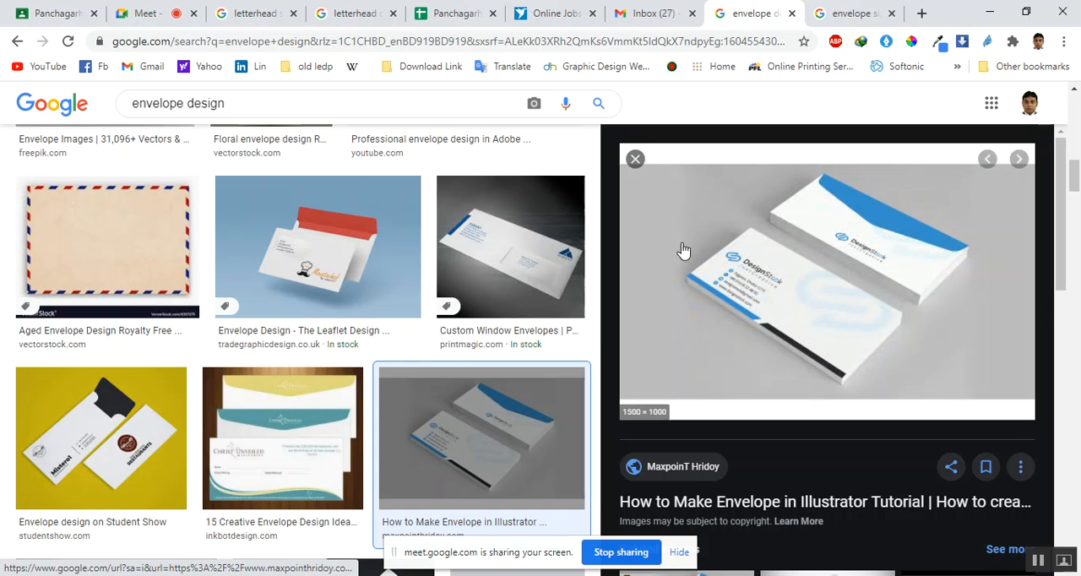
pyautogui.click(637, 160)
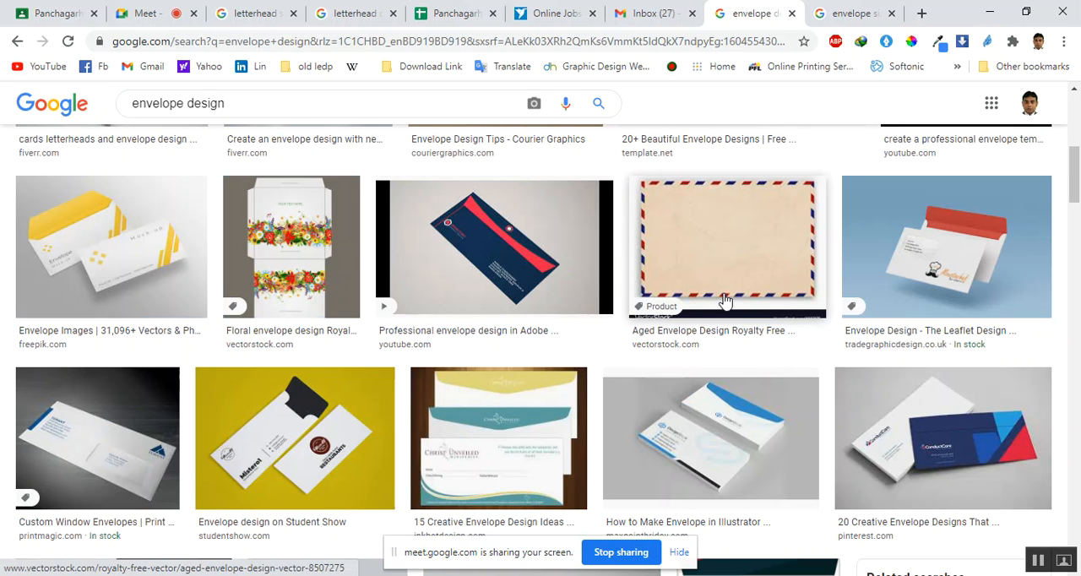
pyautogui.click(985, 223)
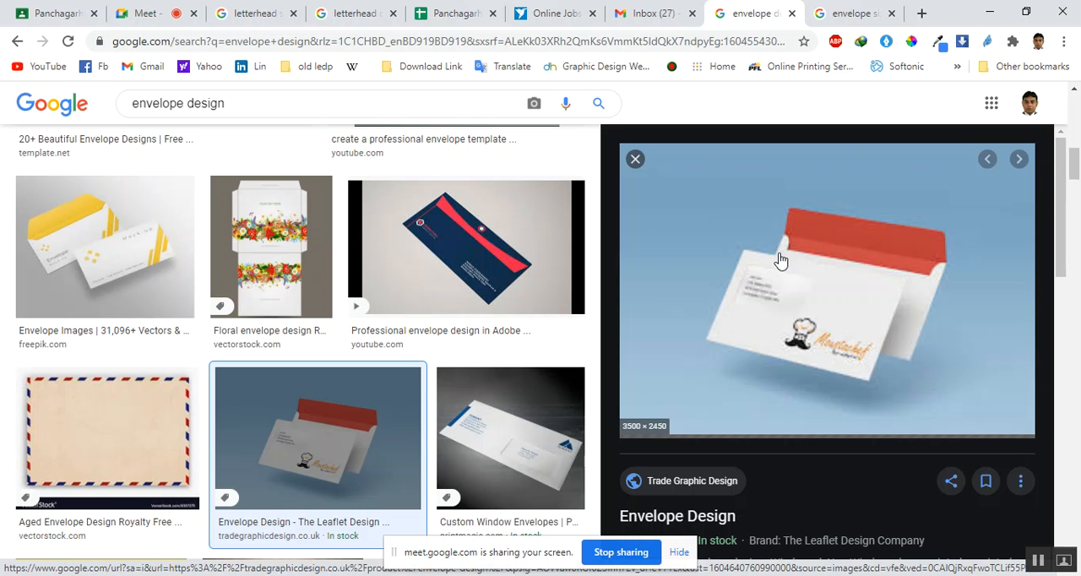
pyautogui.click(635, 160)
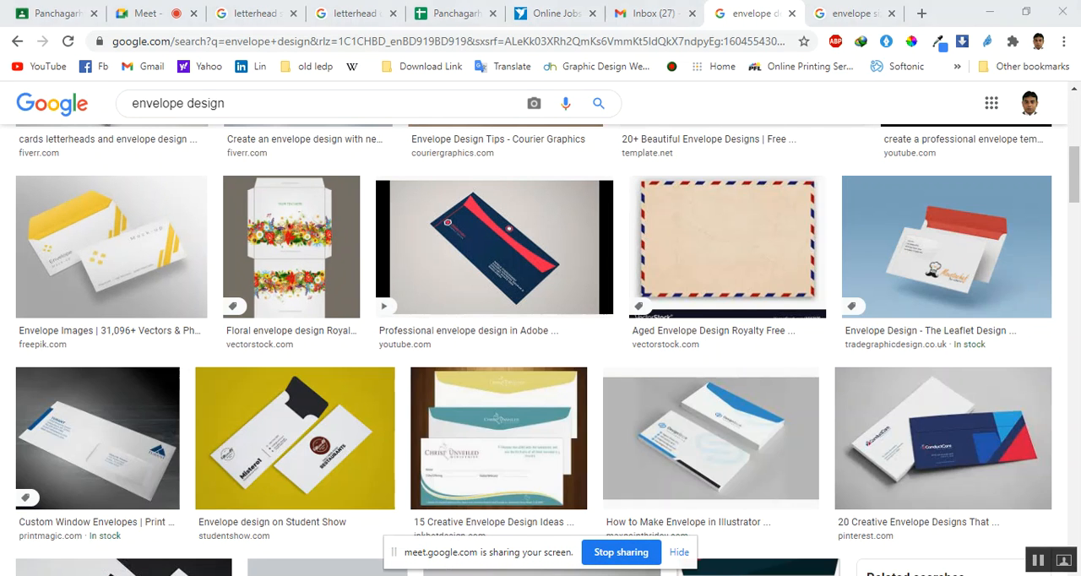
# Return to Illustrator and move the second envelope rectangle farther from the first to widen the gap
pyautogui.hotkey('alt', 'Tab')
pyautogui.click(952, 260)
pyautogui.hscroll(2, 917, 296)
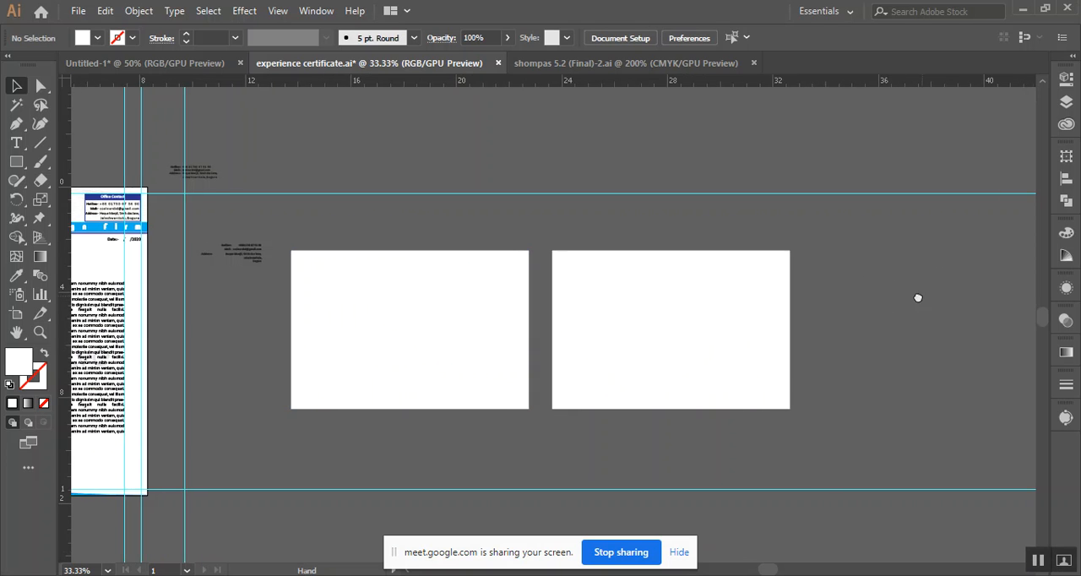
pyautogui.moveTo(716, 367); pyautogui.dragTo(754, 363)
pyautogui.click(869, 324)
pyautogui.hscroll(-3, 569, 377)
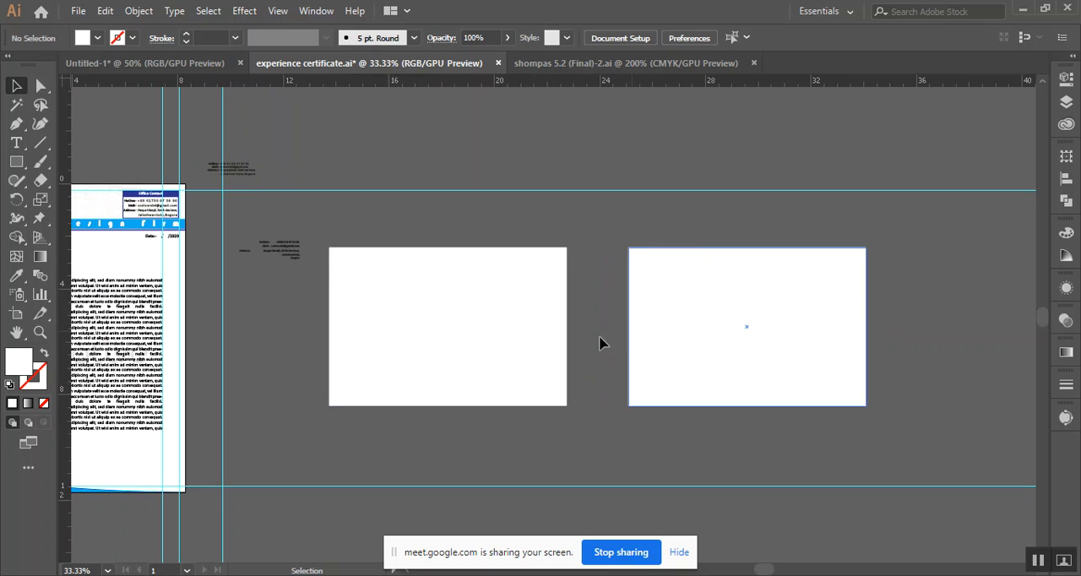
# Draw a three-sided polygon above the first envelope rectangle with the Polygon tool
pyautogui.click(385, 286)
pyautogui.click(346, 240)
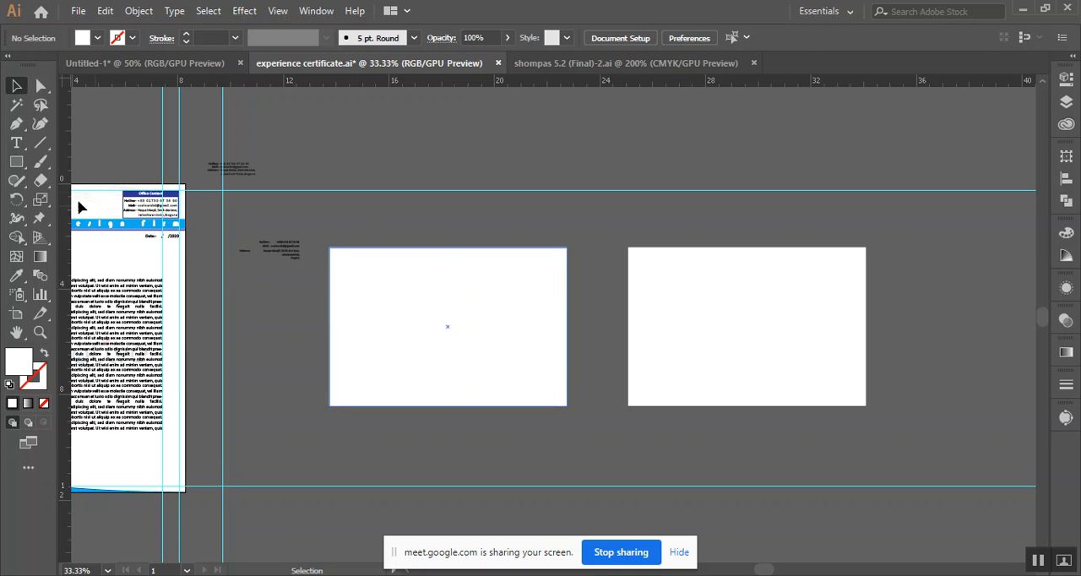
pyautogui.moveTo(16, 162); pyautogui.dragTo(87, 179)
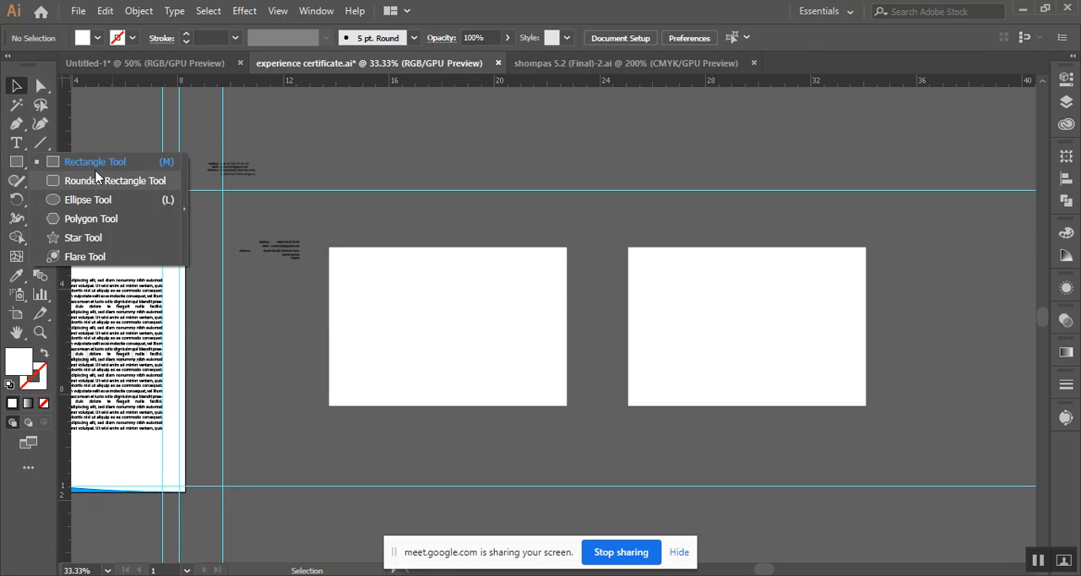
pyautogui.click(103, 220)
pyautogui.moveTo(428, 172); pyautogui.dragTo(560, 226)
pyautogui.press('Down')
pyautogui.press('Down')
pyautogui.press('Down')
# Align the triangle with the first envelope's upper edge, stretch it to the envelope's width, and flatten it into a low flap
pyautogui.click(16, 85)
pyautogui.moveTo(396, 200); pyautogui.dragTo(423, 200)
pyautogui.moveTo(581, 143); pyautogui.dragTo(567, 140)
pyautogui.scroll(3, 535, 232)
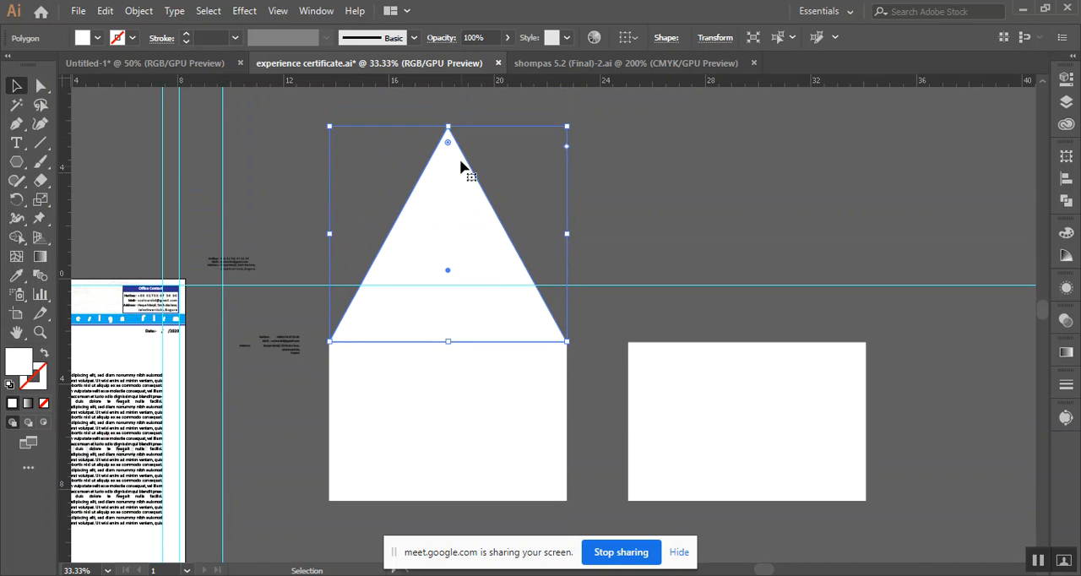
pyautogui.moveTo(447, 126); pyautogui.dragTo(444, 294)
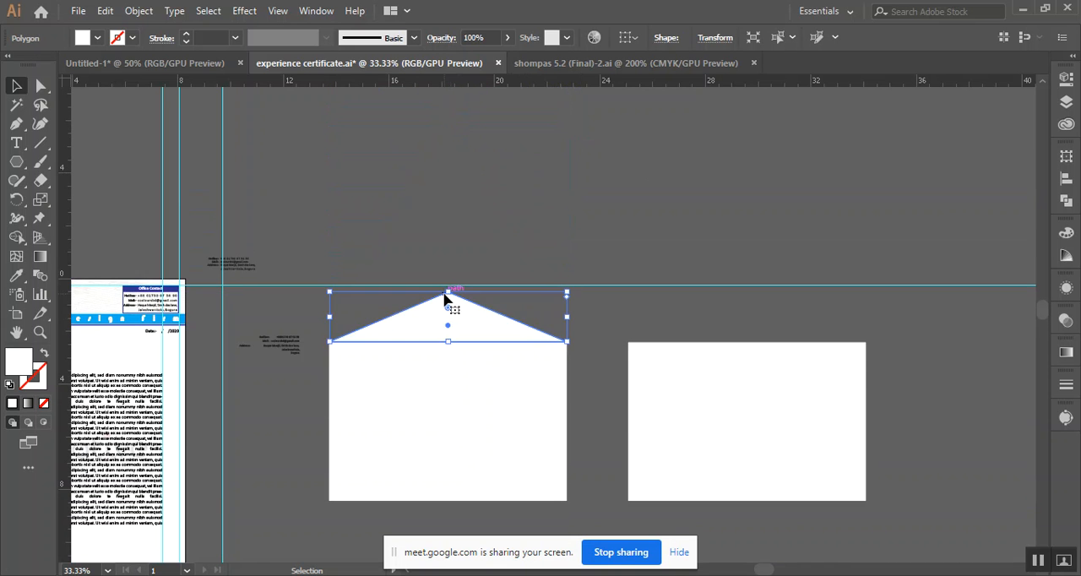
pyautogui.scroll(-2, 424, 275)
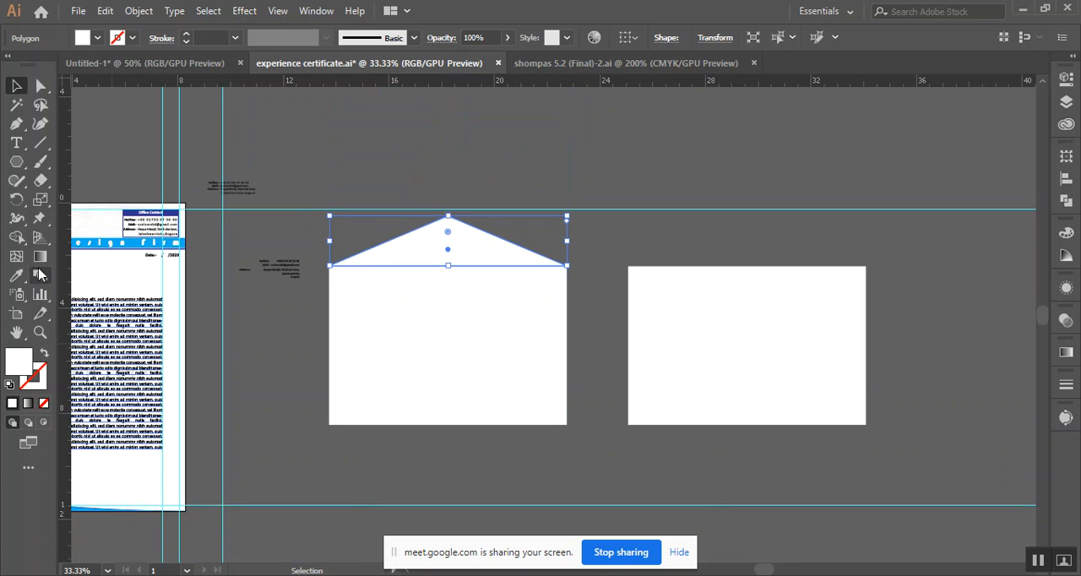
# Fill the triangular flap with the letterhead's bright blue and deselect it
pyautogui.click(96, 40)
pyautogui.click(85, 67)
pyautogui.click(441, 150)
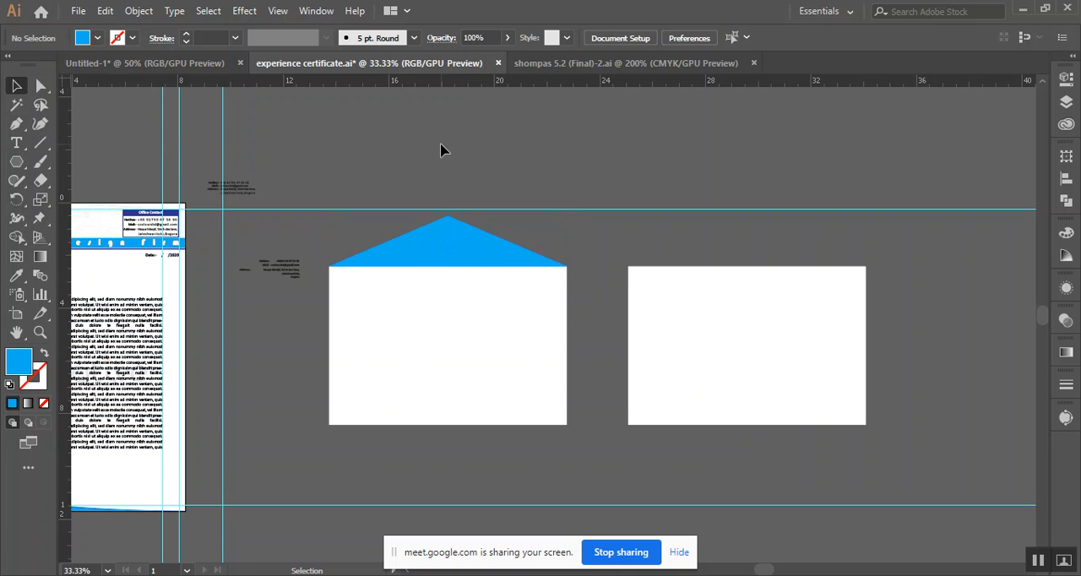
# Duplicate the blue flap onto the second envelope, flip it to point downward, and align it with the envelope's upper edge
pyautogui.scroll(-2, 509, 352)
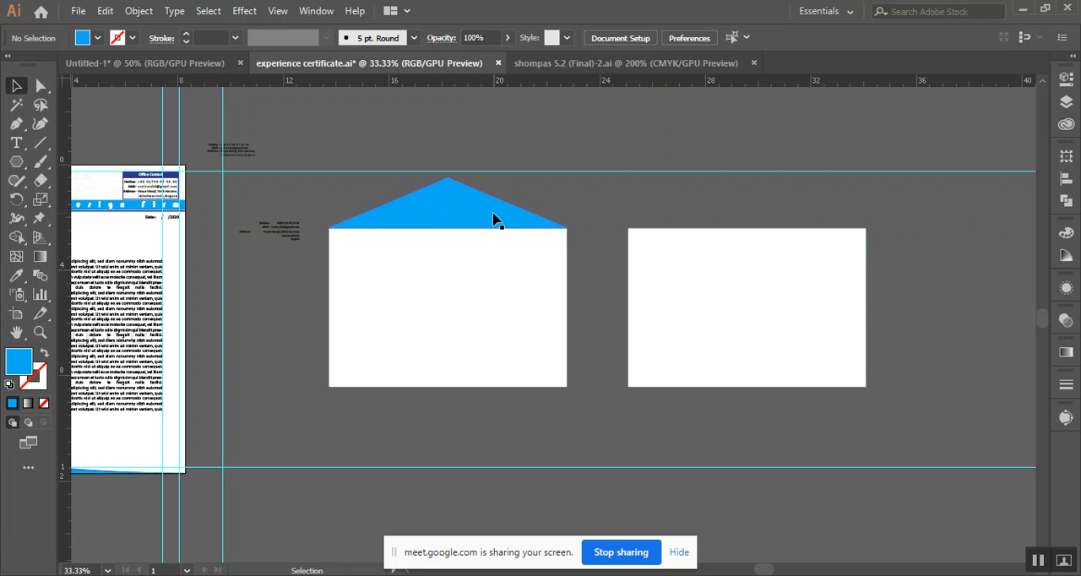
pyautogui.moveTo(494, 217); pyautogui.dragTo(794, 238)
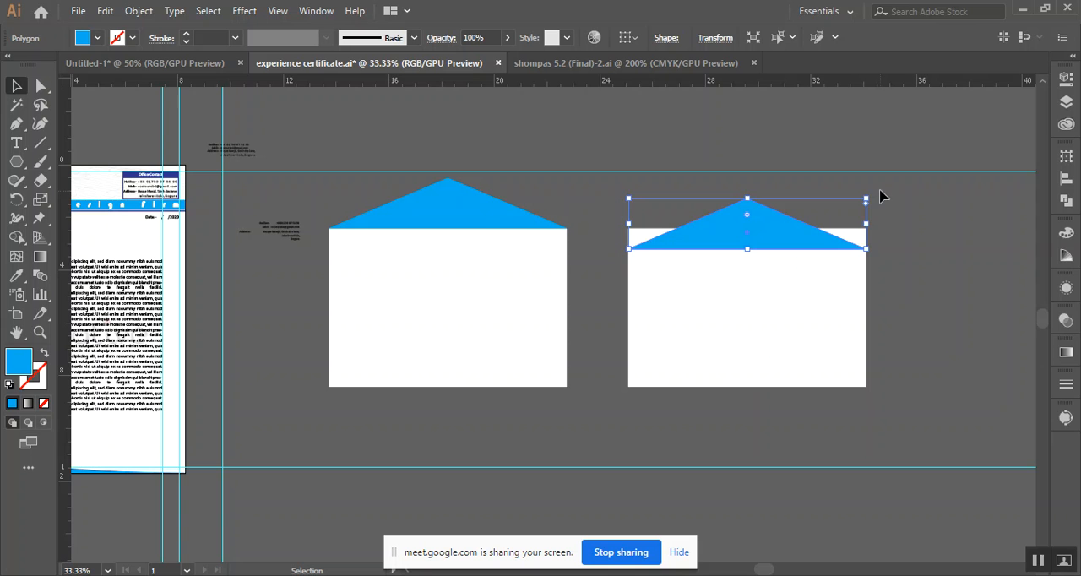
pyautogui.moveTo(883, 215); pyautogui.dragTo(620, 296)
pyautogui.moveTo(751, 247); pyautogui.dragTo(777, 255)
pyautogui.click(809, 203)
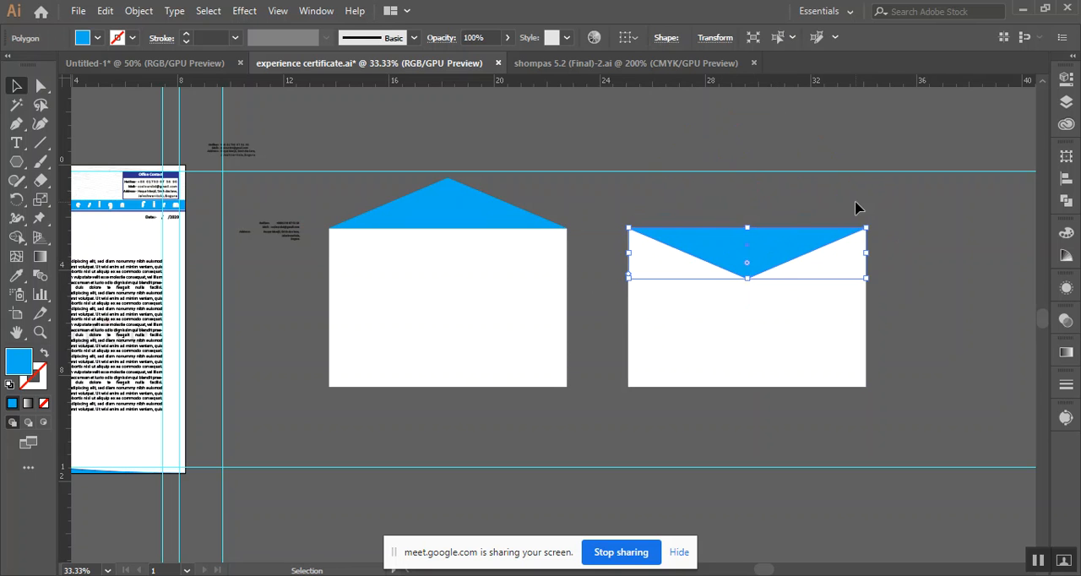
pyautogui.click(857, 204)
pyautogui.click(780, 311)
pyautogui.click(946, 240)
pyautogui.click(746, 254)
pyautogui.click(937, 223)
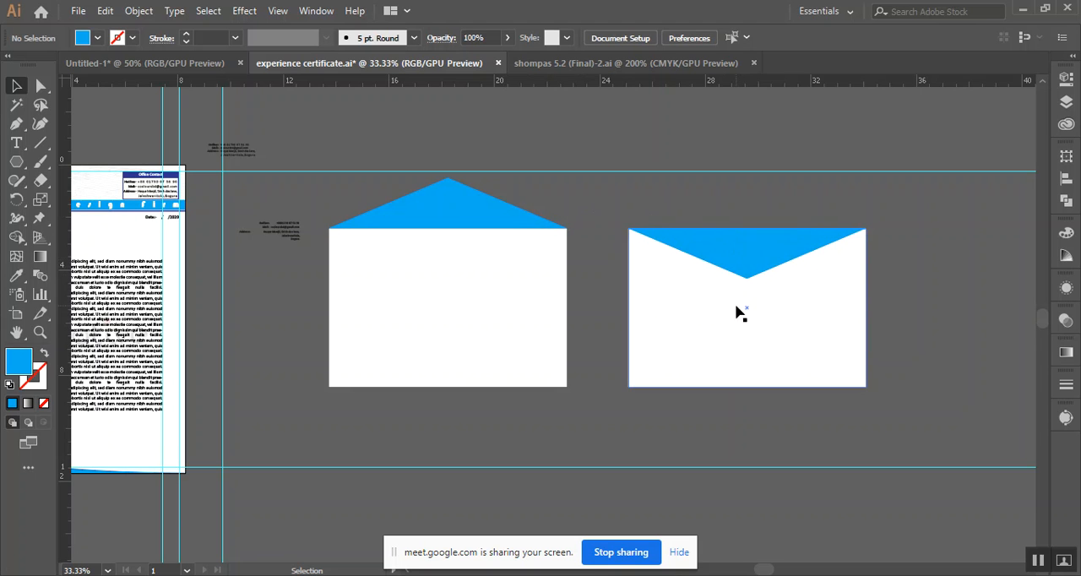
pyautogui.click(545, 285)
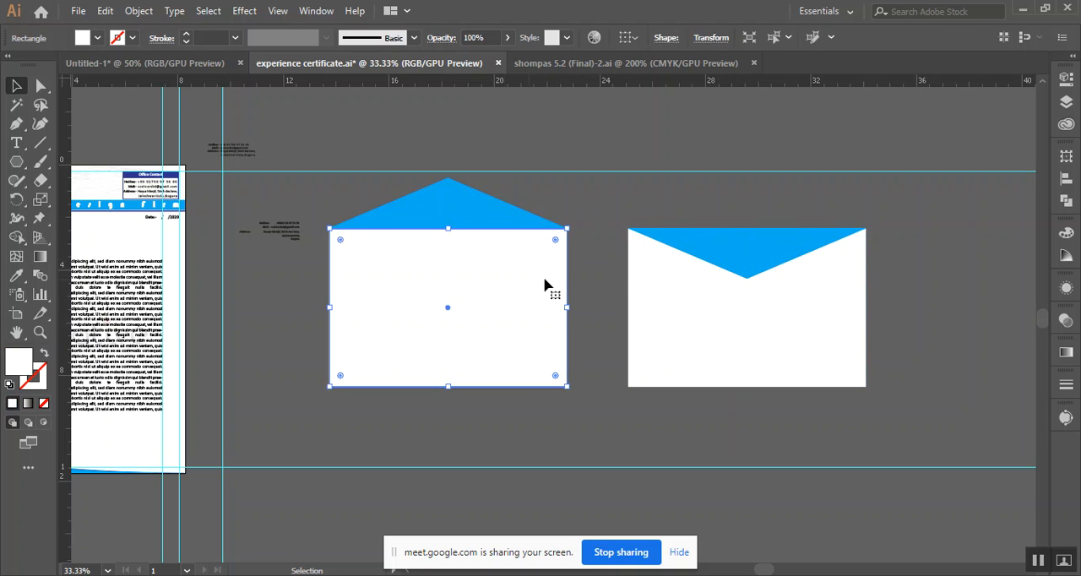
pyautogui.click(598, 267)
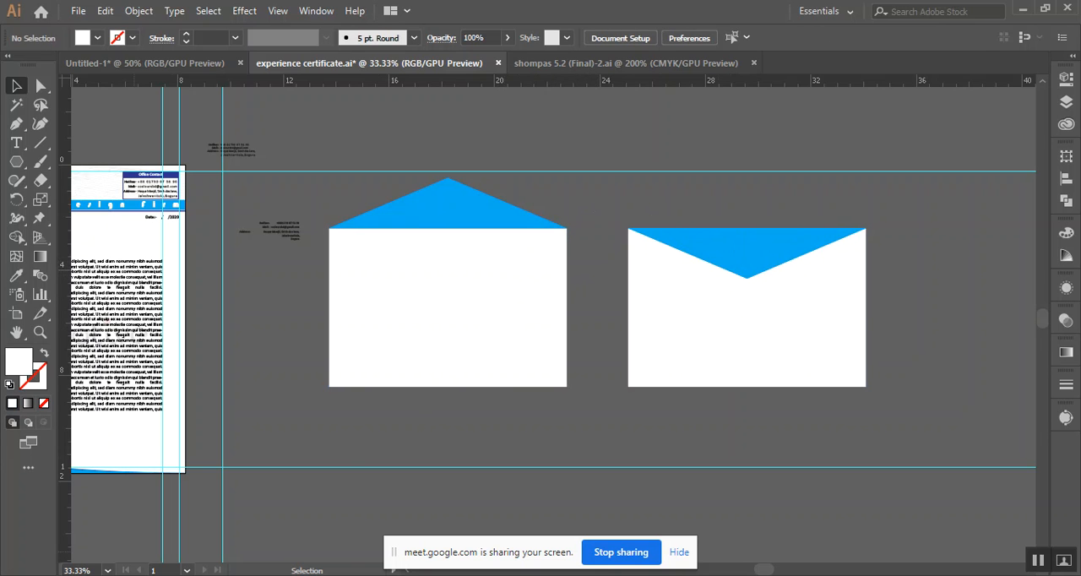
# Switch to the browser to examine envelope design reference images, including one with a patterned inner flap, and return to Illustrator
pyautogui.click(105, 528)
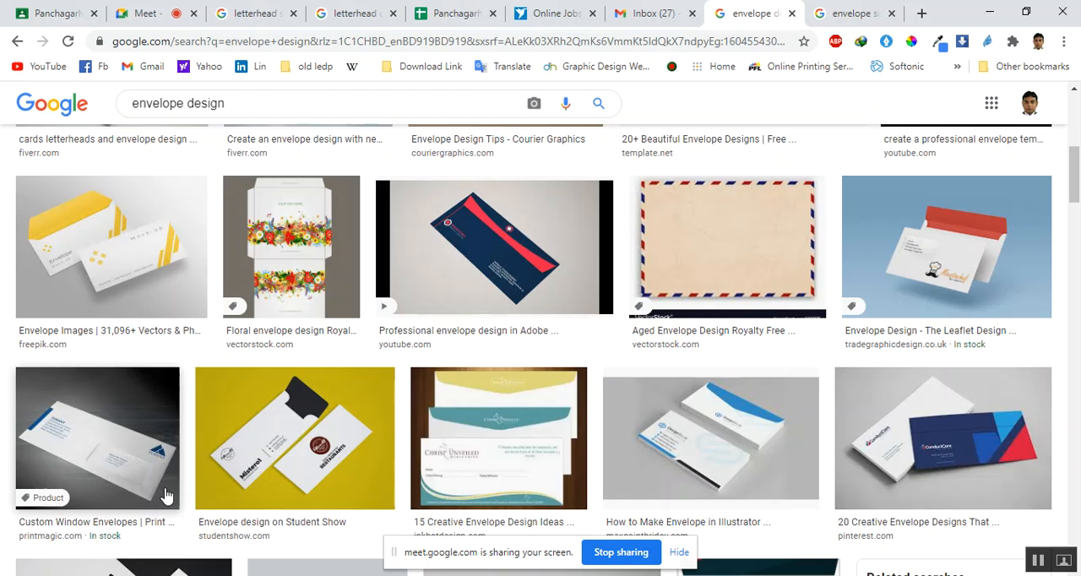
pyautogui.scroll(-5, 390, 377)
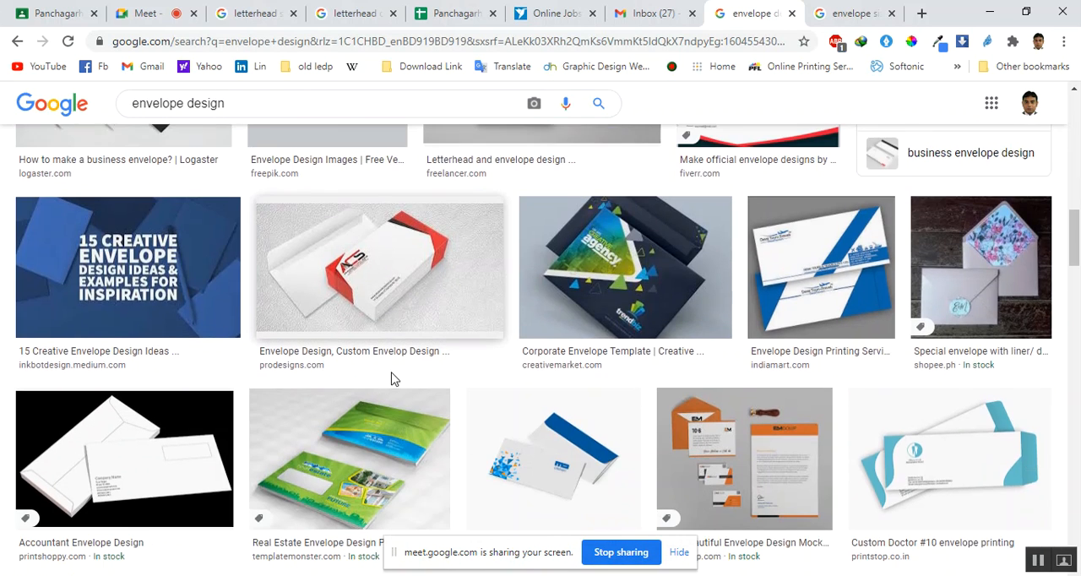
pyautogui.click(979, 286)
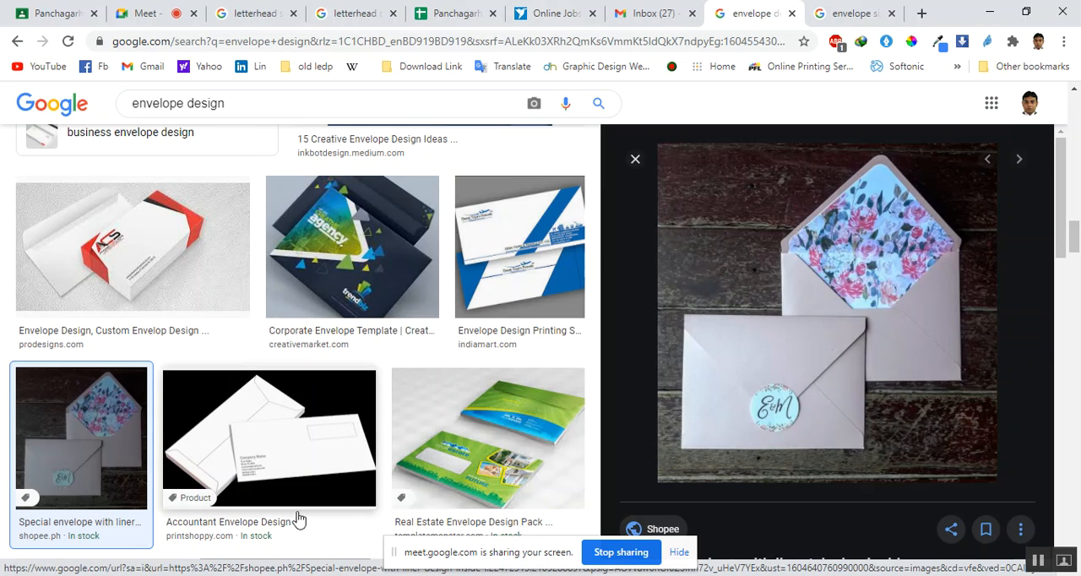
pyautogui.hotkey('alt', 'Tab')
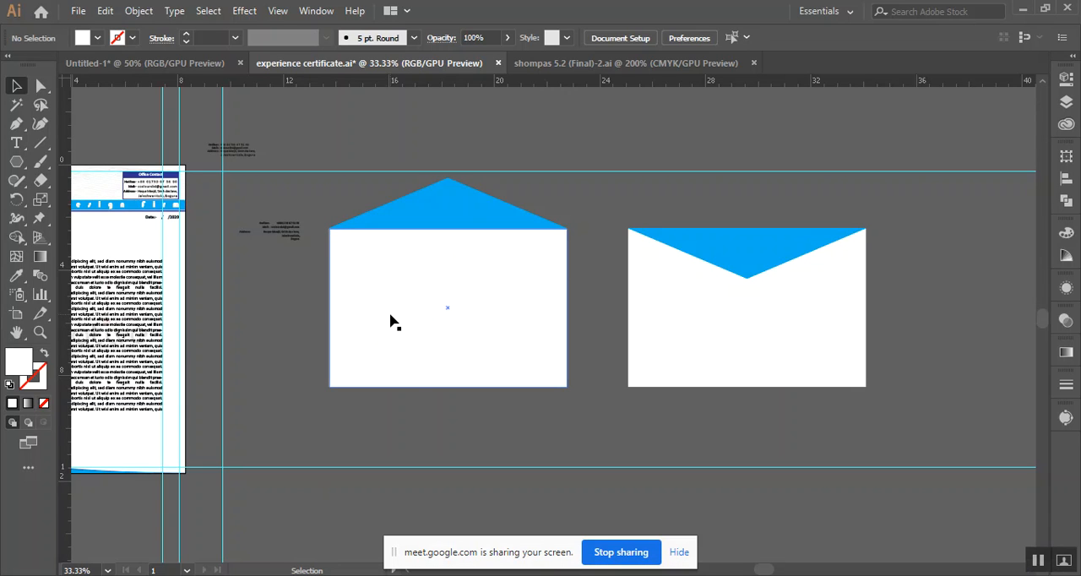
# Duplicate the letterhead's Creative Colours logo onto the upper-left corner of the first envelope and bring it to the front
pyautogui.moveTo(494, 335); pyautogui.dragTo(572, 326)
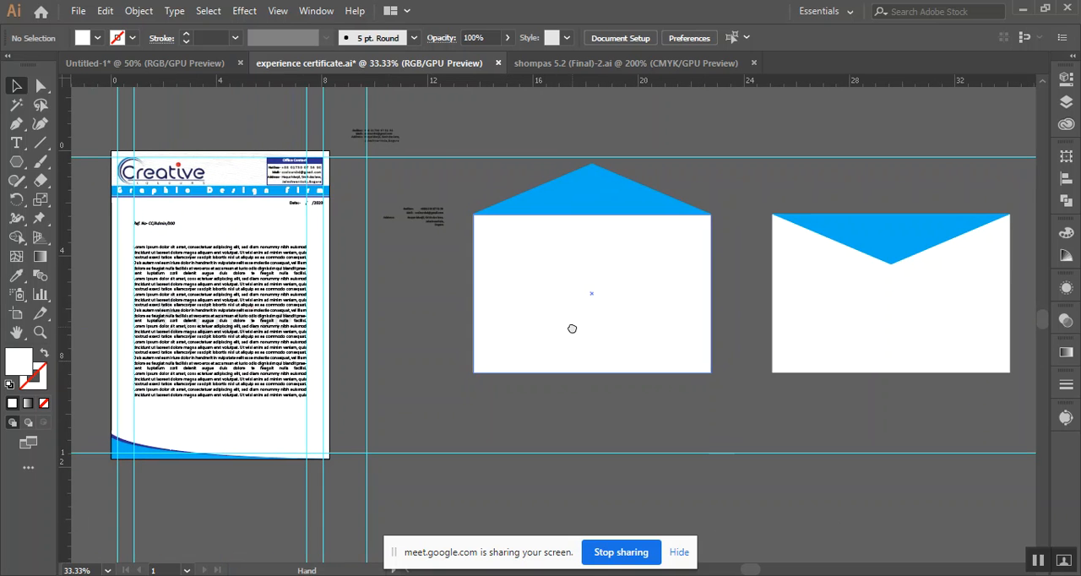
pyautogui.click(177, 185)
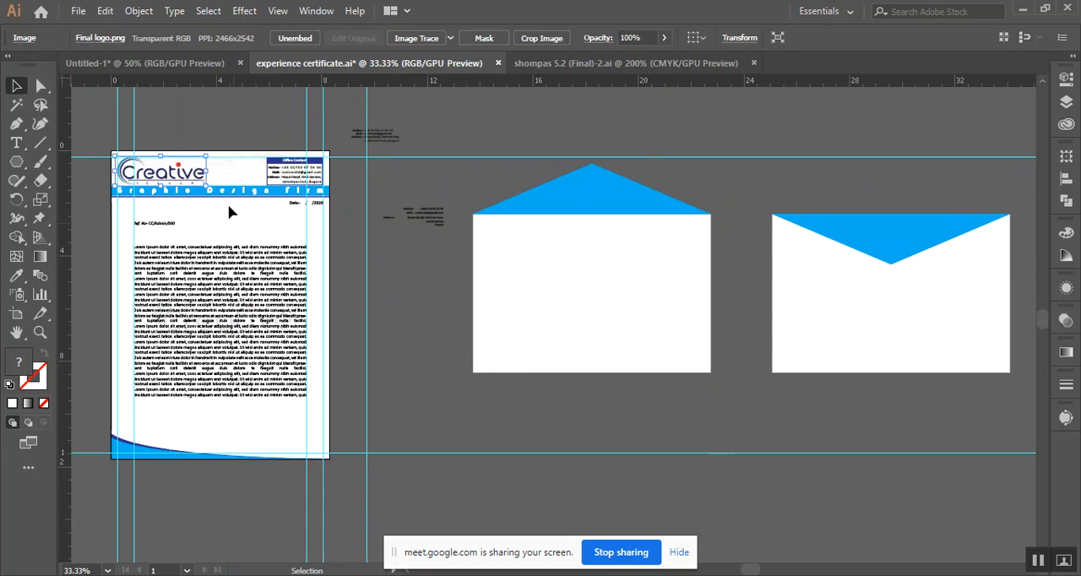
pyautogui.moveTo(179, 180); pyautogui.dragTo(543, 245)
pyautogui.rightClick(521, 245)
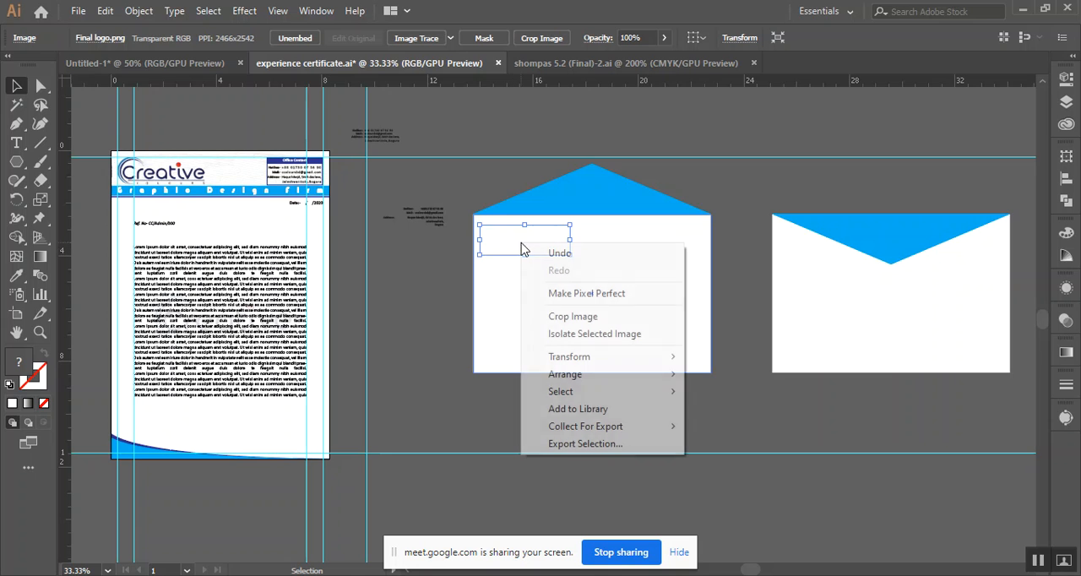
pyautogui.moveTo(601, 380)
pyautogui.click(745, 378)
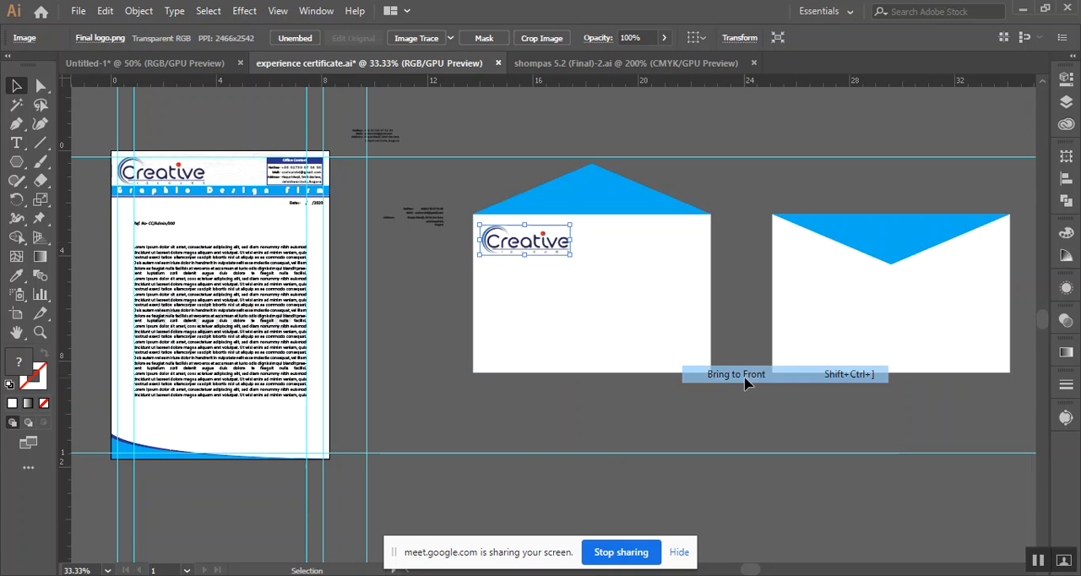
pyautogui.click(651, 437)
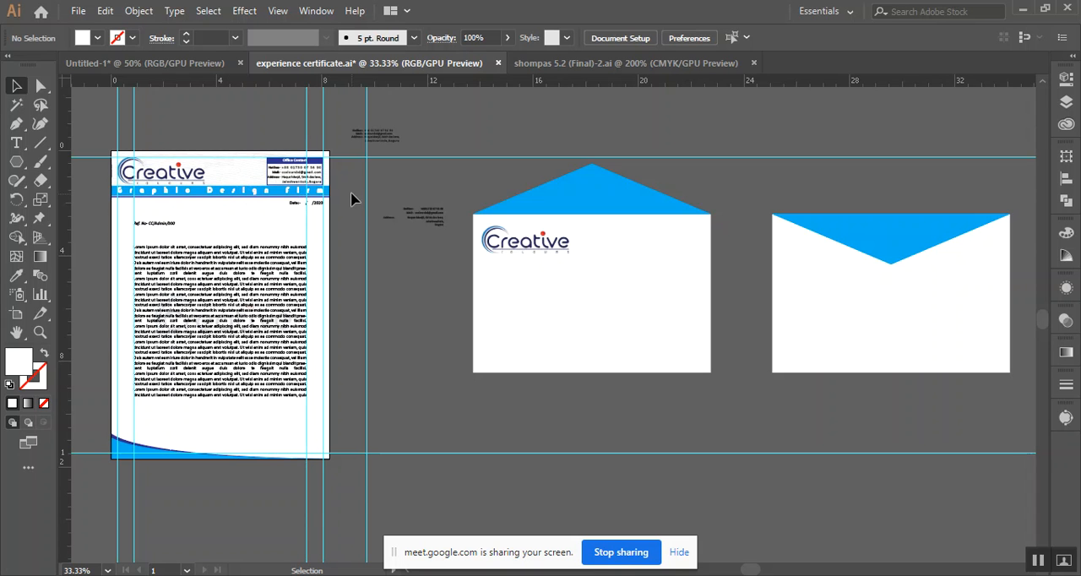
# Unlock all locked objects in the document and clear the resulting selection
pyautogui.scroll(1, 241, 223)
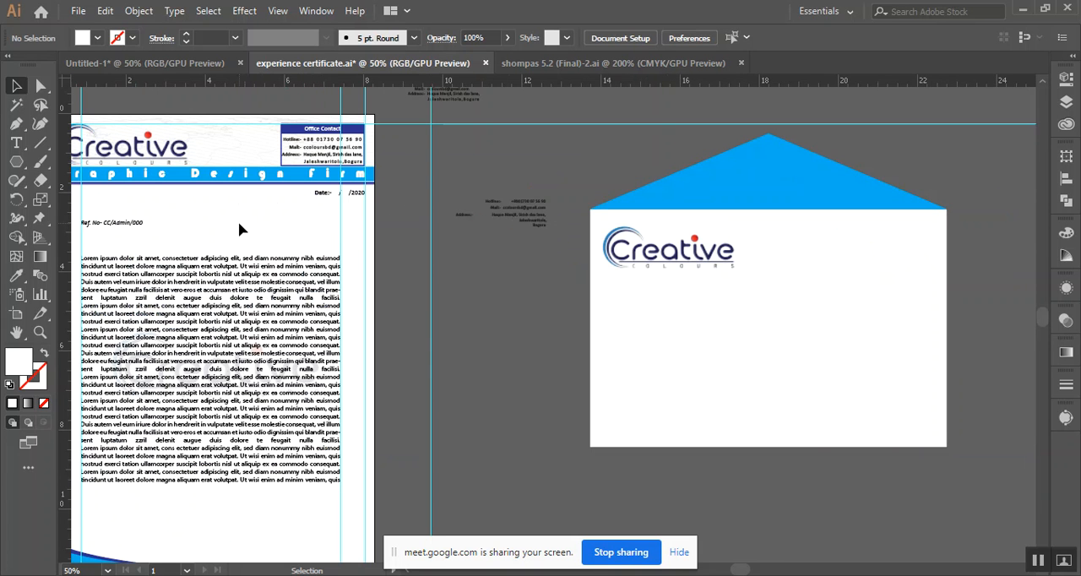
pyautogui.hotkey('ctrl', 'alt', '2')
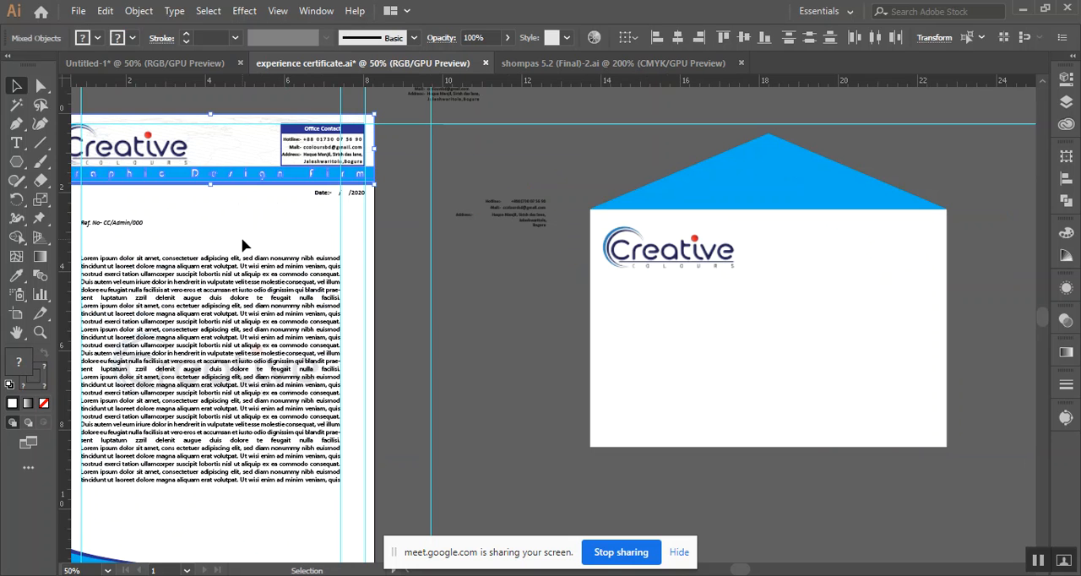
pyautogui.click(411, 172)
pyautogui.moveTo(403, 191); pyautogui.dragTo(495, 197)
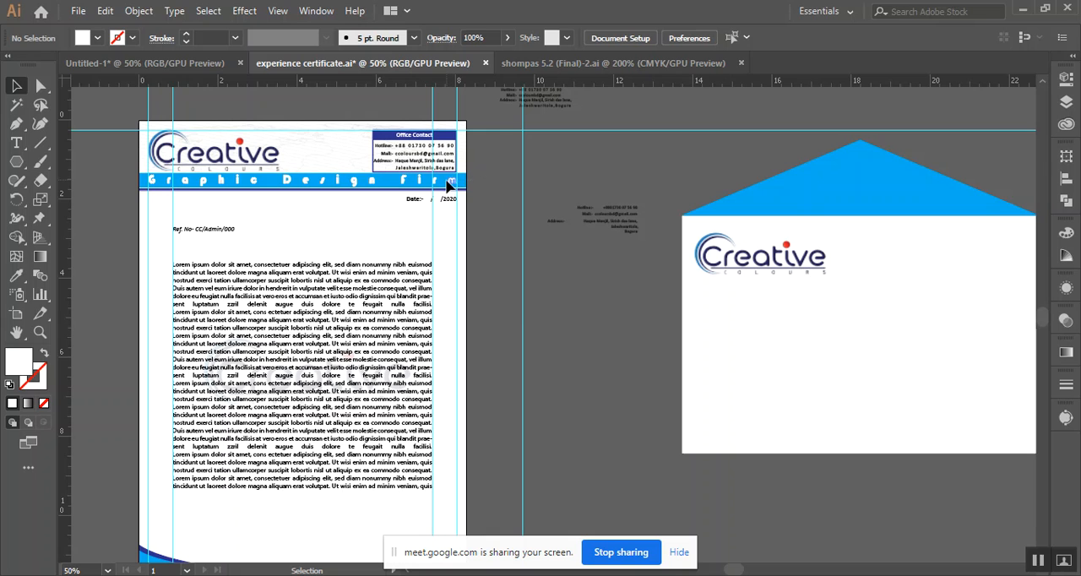
# Try to move the letterhead's blue band without its lettering below the envelope logo and bring it to the front
pyautogui.moveTo(185, 185); pyautogui.dragTo(664, 338)
pyautogui.hotkey('ctrl', 'z')
pyautogui.click(483, 183)
pyautogui.moveTo(427, 185); pyautogui.dragTo(571, 301)
pyautogui.rightClick(571, 301)
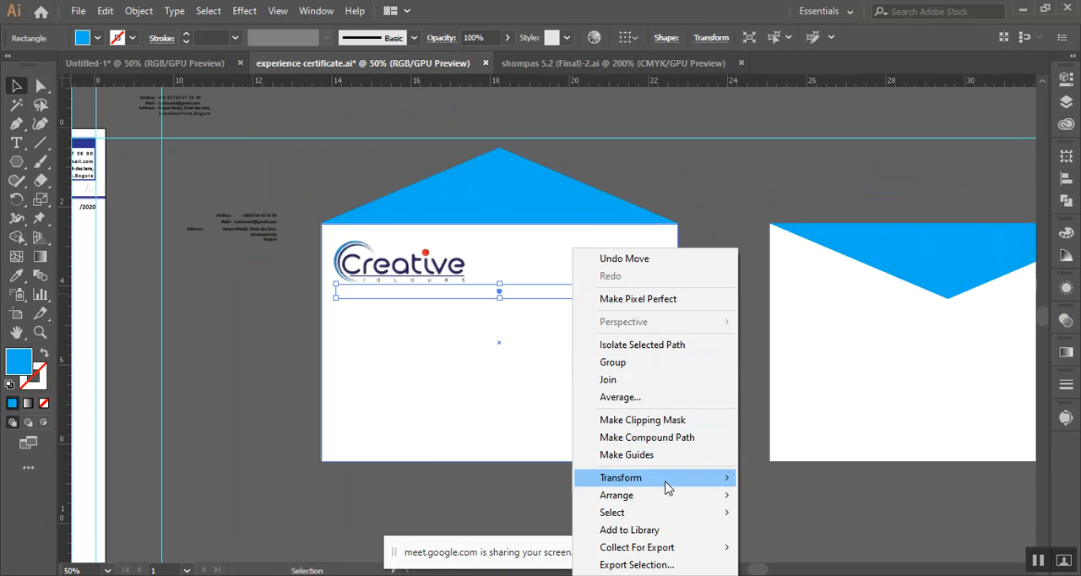
pyautogui.moveTo(667, 496)
pyautogui.click(748, 496)
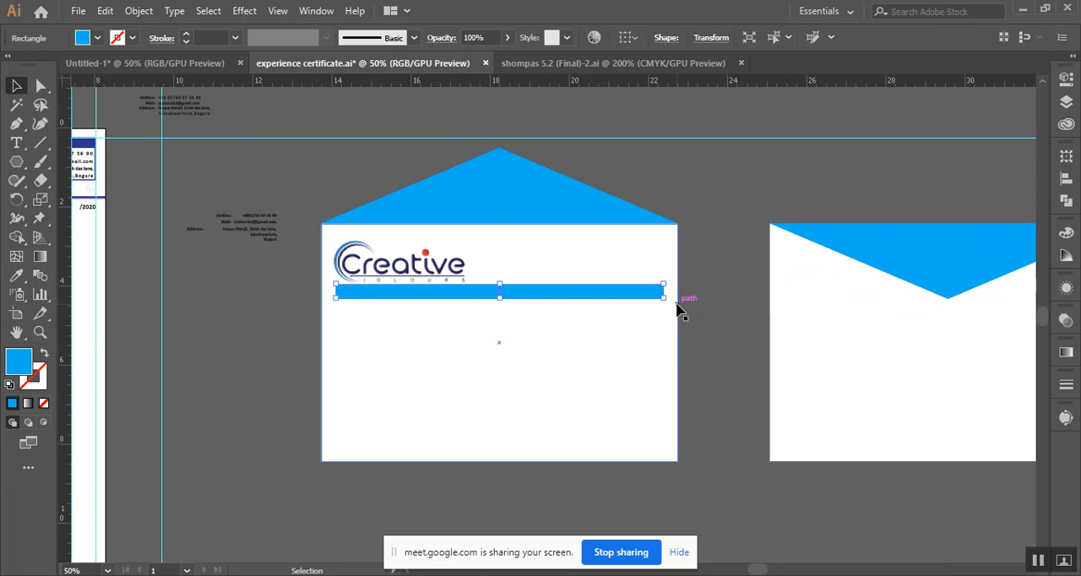
pyautogui.click(279, 320)
pyautogui.moveTo(279, 320); pyautogui.dragTo(400, 304)
pyautogui.moveTo(280, 284); pyautogui.dragTo(400, 258)
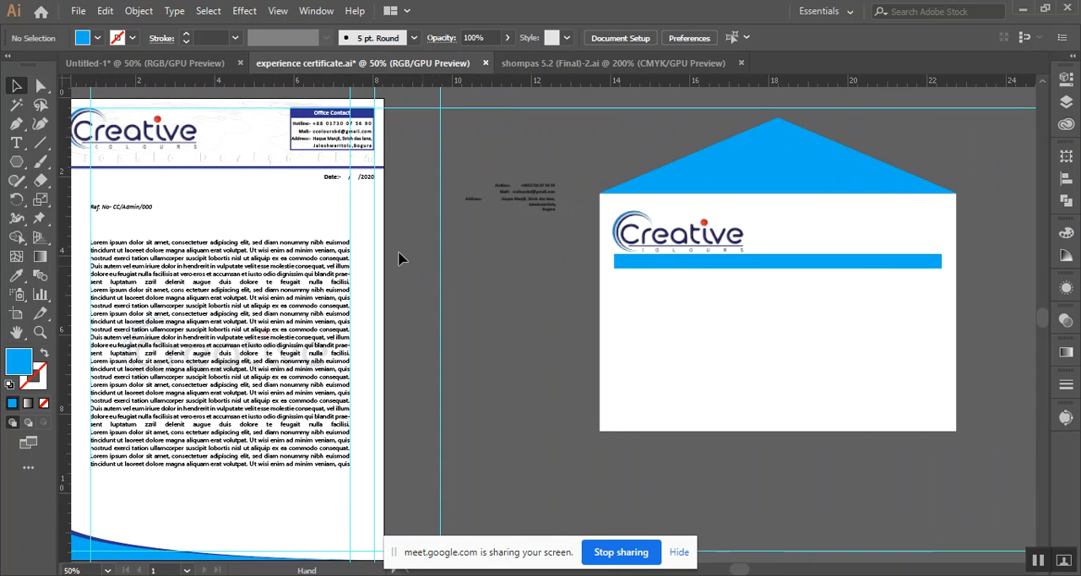
pyautogui.hotkey('ctrl', 'z')
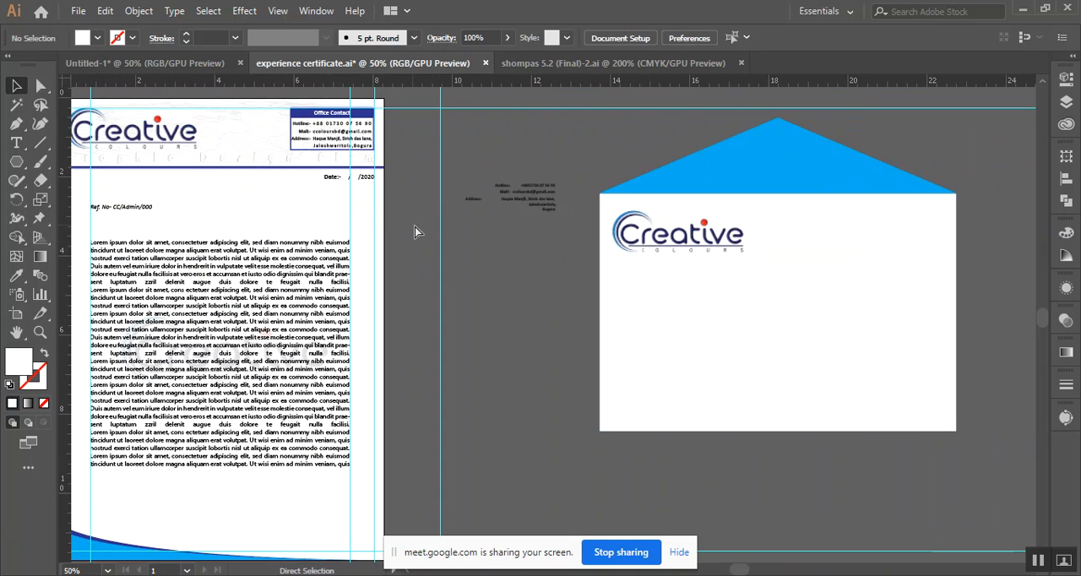
pyautogui.hotkey('ctrl', 'z')
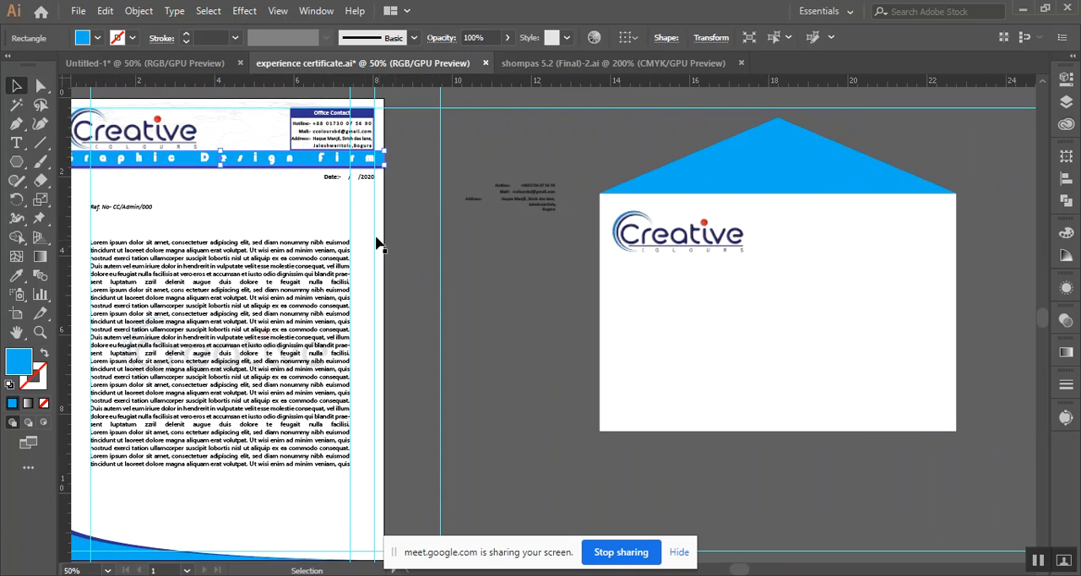
# Duplicate the letterhead's blue band together with its "Graphic Design Firm" lettering to the empty area below the first envelope
pyautogui.keyDown('shift'); pyautogui.click(272, 165); pyautogui.keyUp('shift')
pyautogui.moveTo(267, 167); pyautogui.dragTo(665, 411)
pyautogui.moveTo(788, 359); pyautogui.dragTo(641, 379)
pyautogui.click(637, 384)
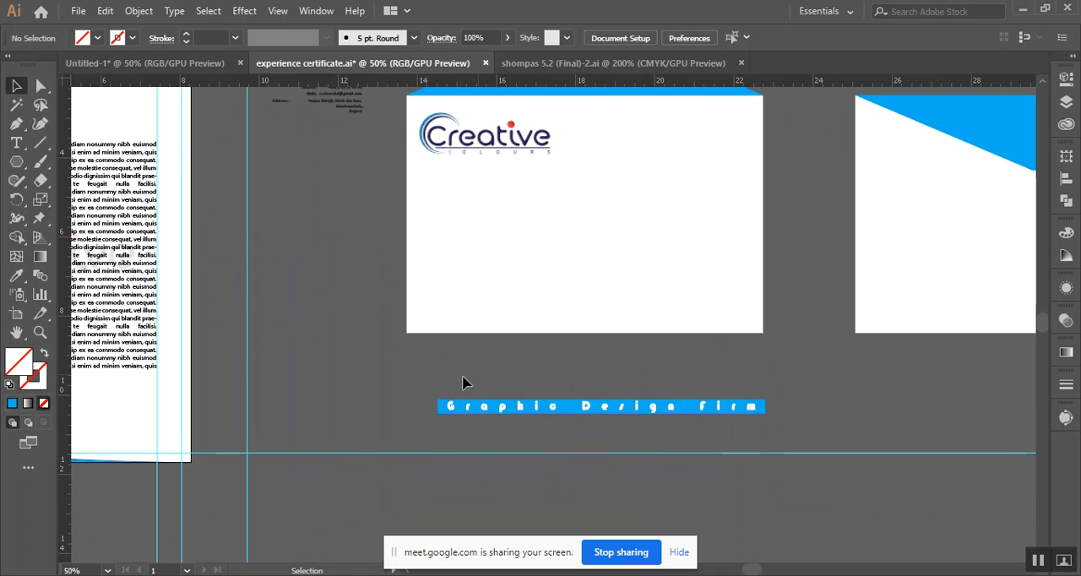
# Move the copied "Graphic Design Firm" band under the envelope logo, bring it to the front, and group it with its lettering
pyautogui.moveTo(550, 412); pyautogui.dragTo(536, 166)
pyautogui.rightClick(536, 167)
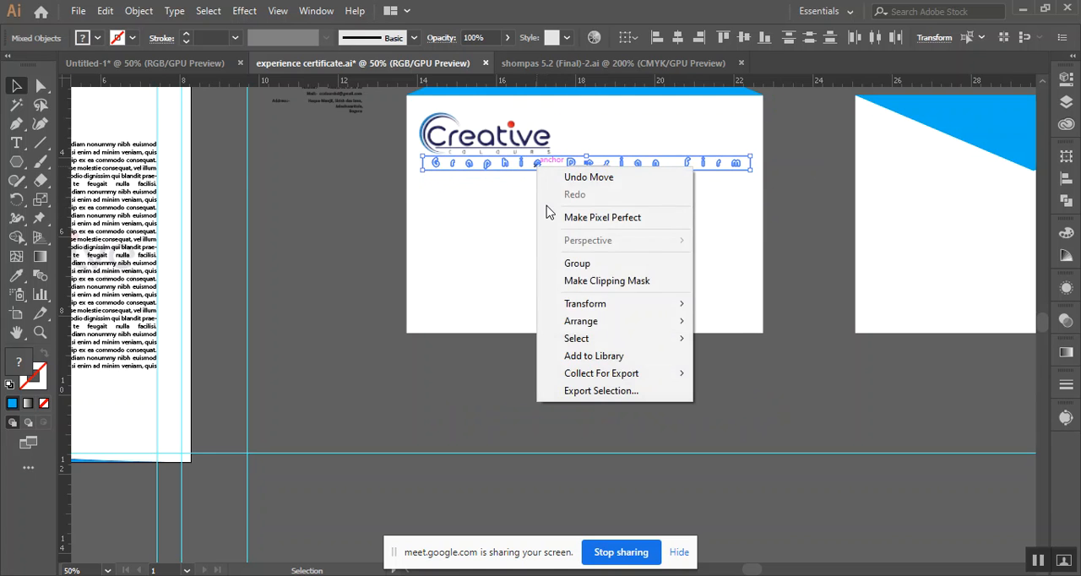
pyautogui.moveTo(602, 328)
pyautogui.click(745, 325)
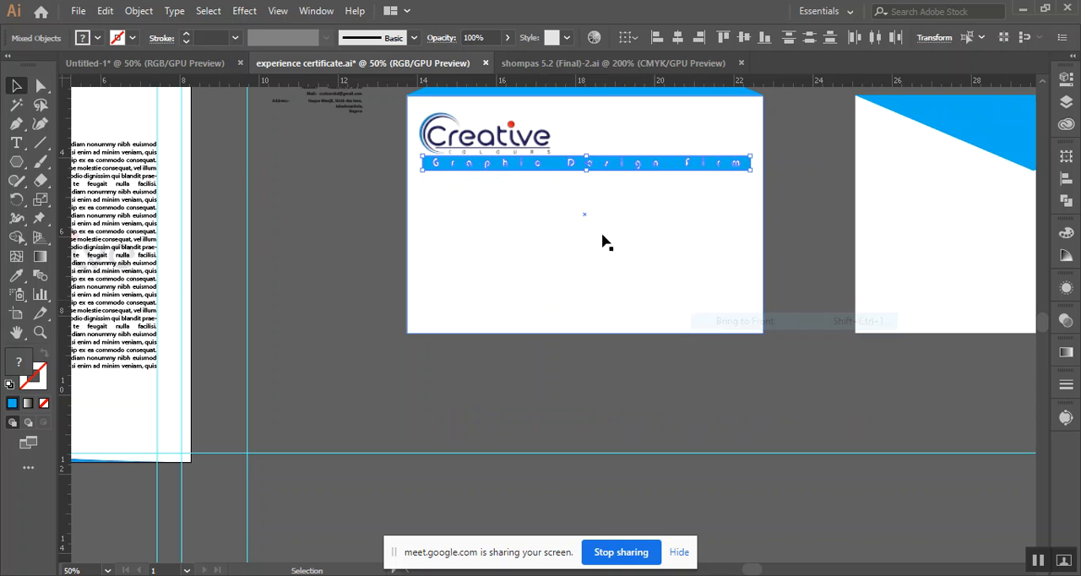
pyautogui.click(641, 266)
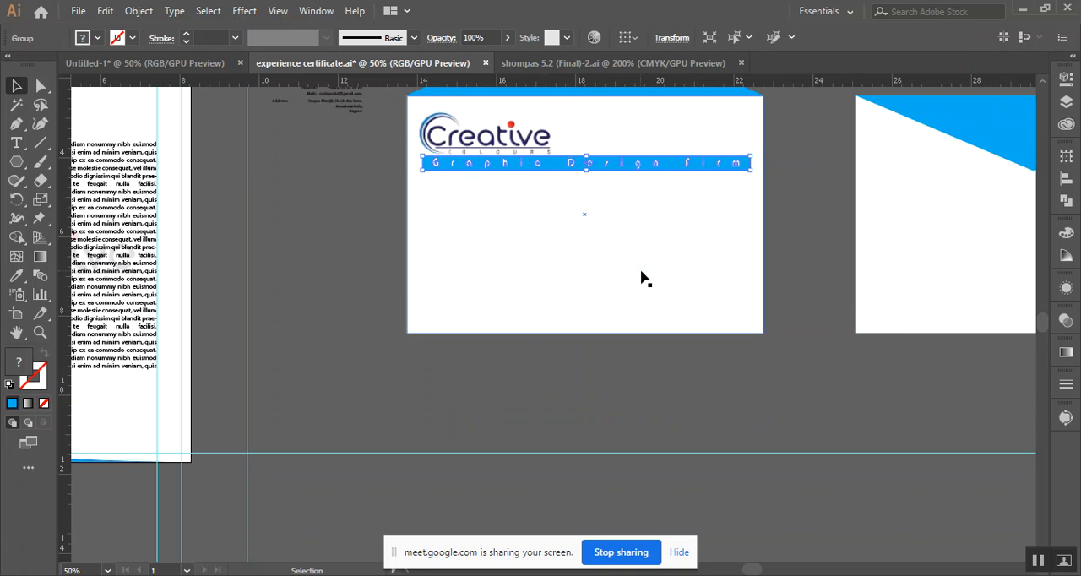
# Scale the "Graphic Design Firm" band down to the logo's width and fit it directly beneath the word COLOURS
pyautogui.scroll(1, 640, 259)
pyautogui.moveTo(634, 235); pyautogui.dragTo(656, 375)
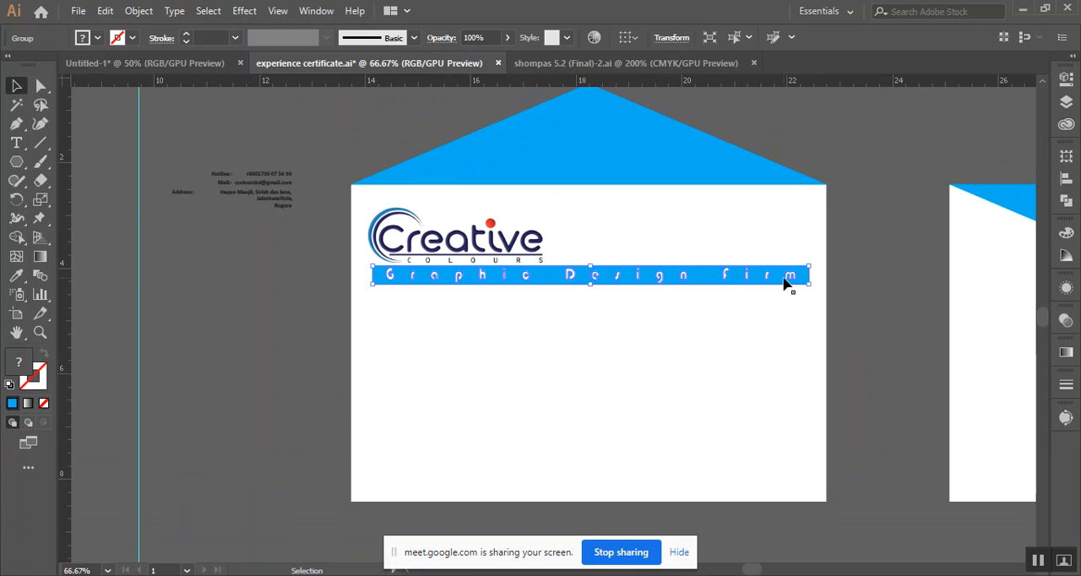
pyautogui.moveTo(812, 267); pyautogui.dragTo(543, 268)
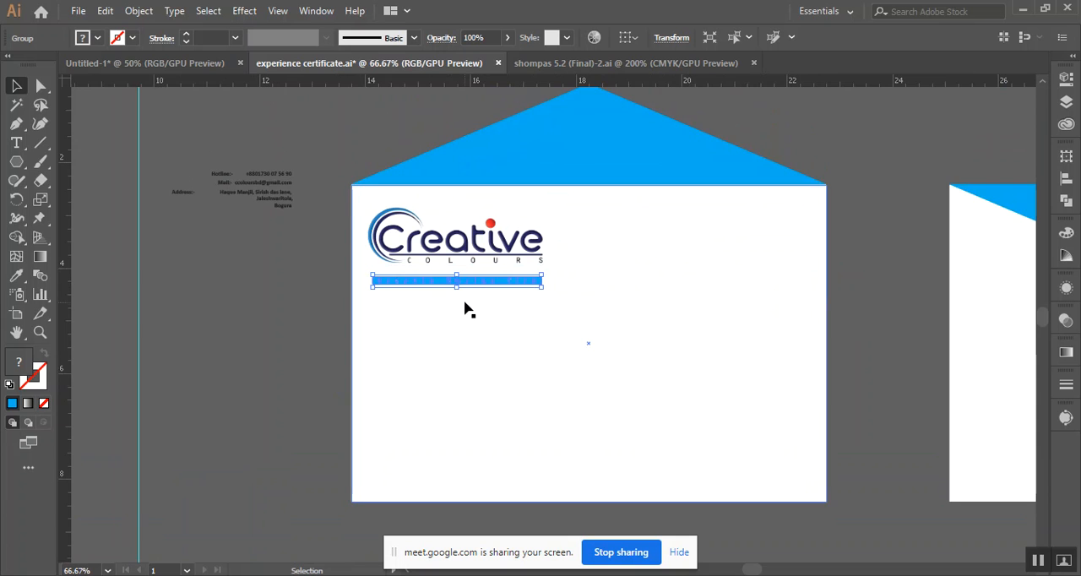
pyautogui.scroll(3, 464, 308)
pyautogui.moveTo(488, 242); pyautogui.dragTo(482, 202)
pyautogui.moveTo(198, 214); pyautogui.dragTo(184, 215)
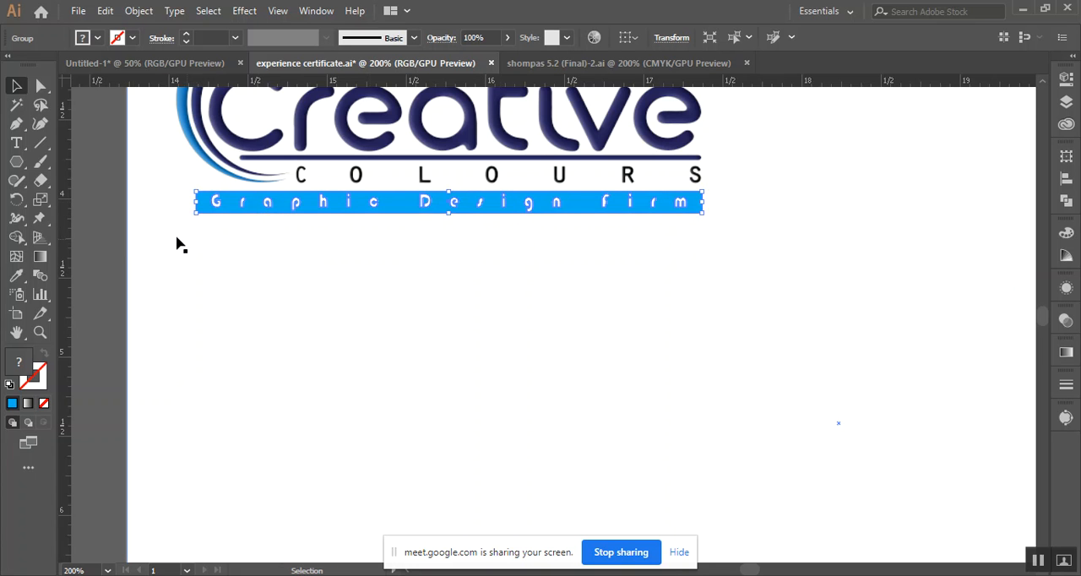
pyautogui.click(105, 236)
pyautogui.scroll(-2, 128, 270)
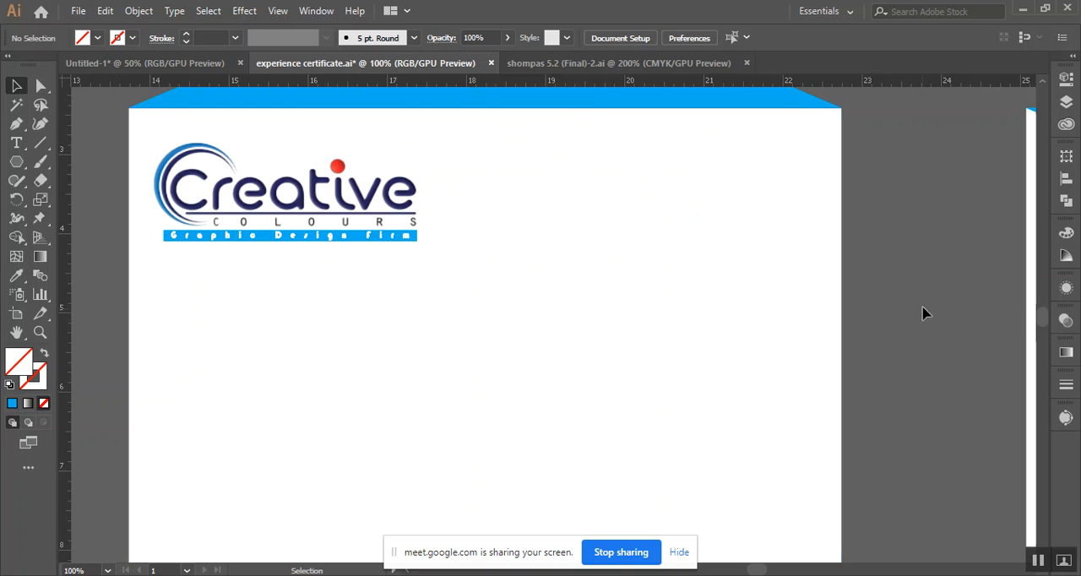
# Try to copy the letterhead's Office Contact heading to the empty area beside the first envelope
pyautogui.scroll(-1, 912, 314)
pyautogui.scroll(-1, 909, 315)
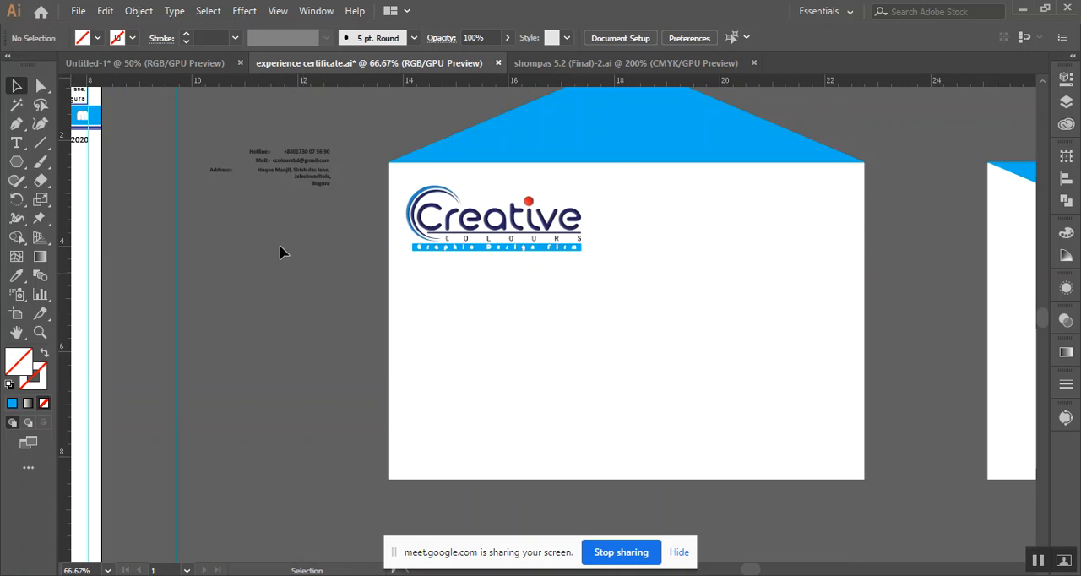
pyautogui.scroll(-2, 319, 254)
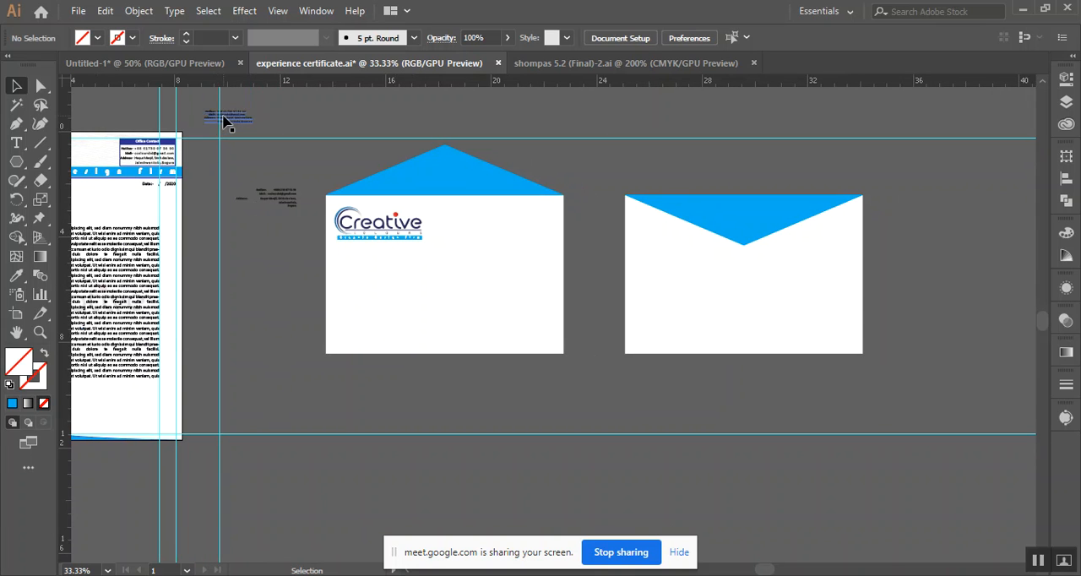
pyautogui.click(155, 155)
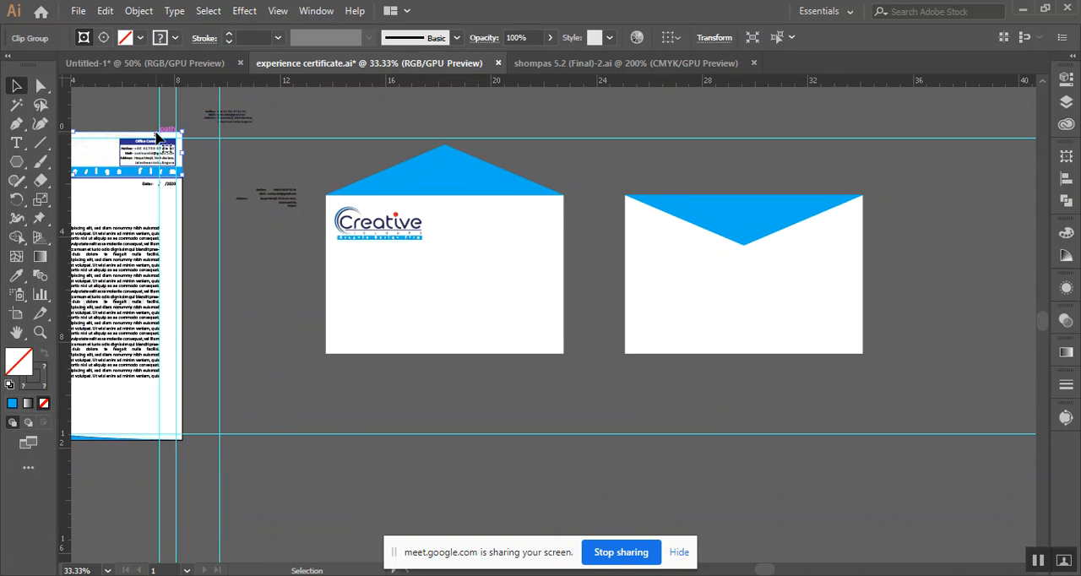
pyautogui.click(147, 122)
pyautogui.moveTo(136, 143); pyautogui.dragTo(255, 319)
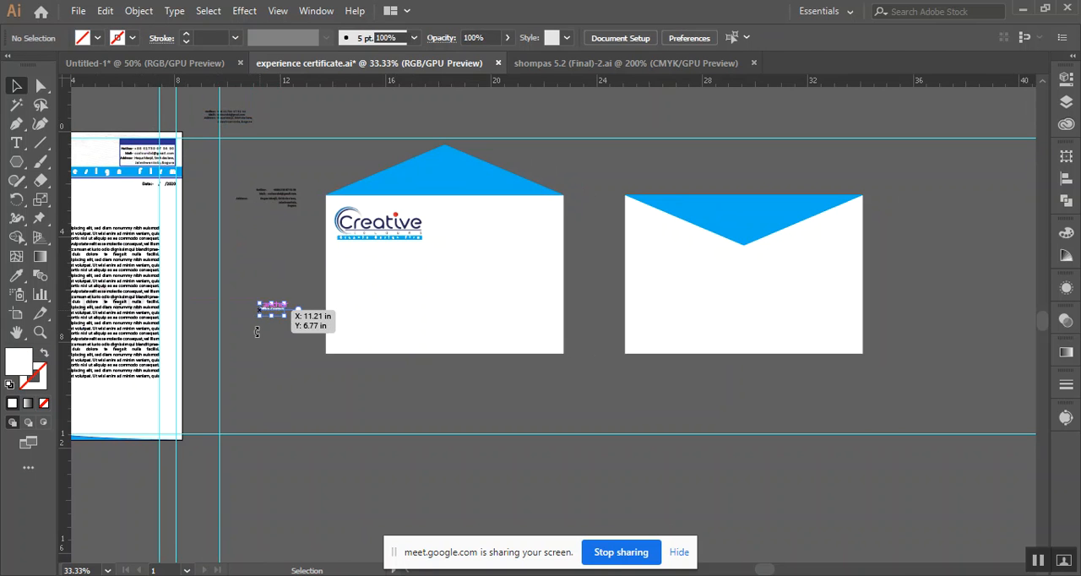
pyautogui.hotkey('ctrl', 'z')
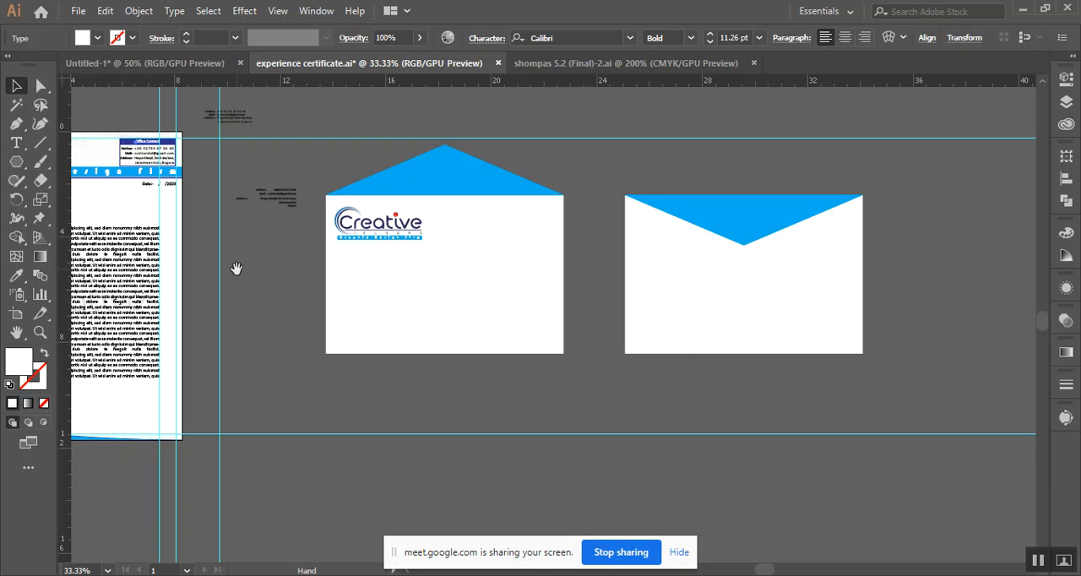
# Delete the faint contour-line background pattern behind the letterhead's Office Contact box
pyautogui.moveTo(234, 267); pyautogui.dragTo(385, 312)
pyautogui.hotkey('ctrl', '1')
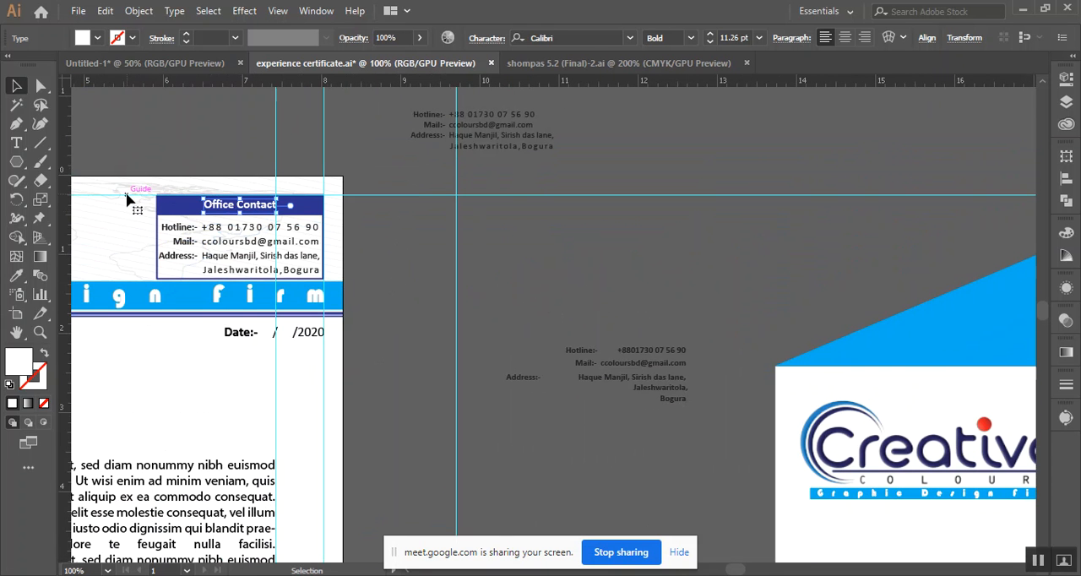
pyautogui.click(128, 191)
pyautogui.click(128, 191)
pyautogui.moveTo(116, 161); pyautogui.dragTo(112, 207)
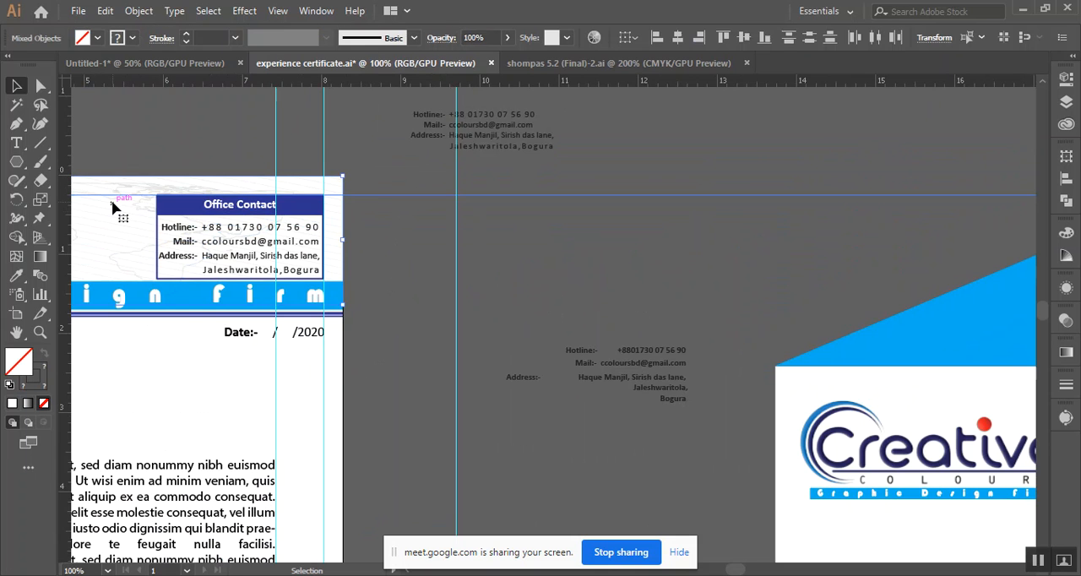
pyautogui.press('Delete')
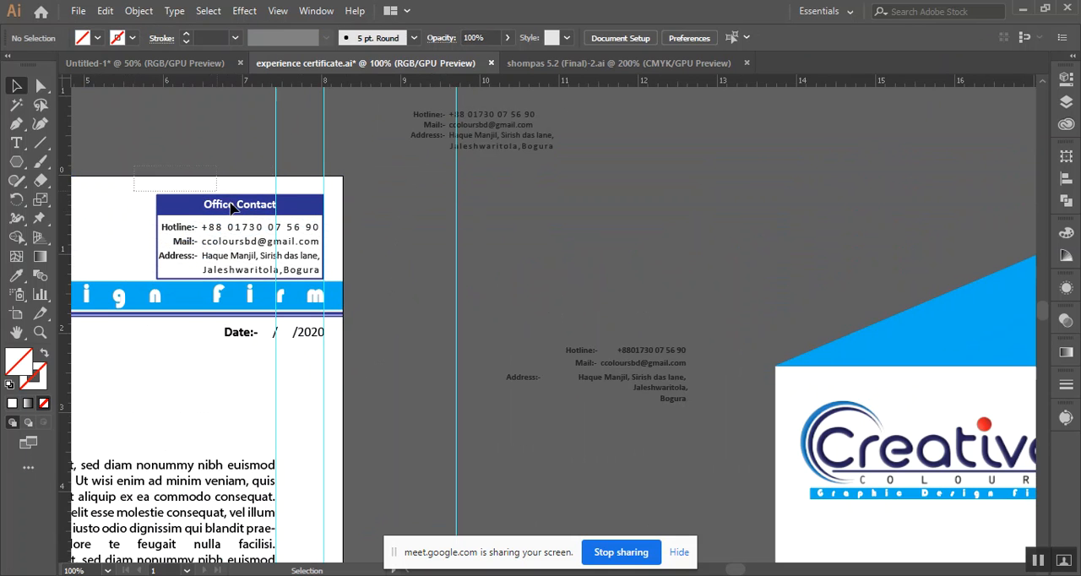
# Copy the letterhead's whole Office Contact box with its contact details to the empty area beside the first envelope
pyautogui.moveTo(330, 272); pyautogui.dragTo(332, 272)
pyautogui.press('space')
pyautogui.moveTo(581, 259); pyautogui.dragTo(553, 265)
pyautogui.moveTo(187, 138); pyautogui.dragTo(328, 135)
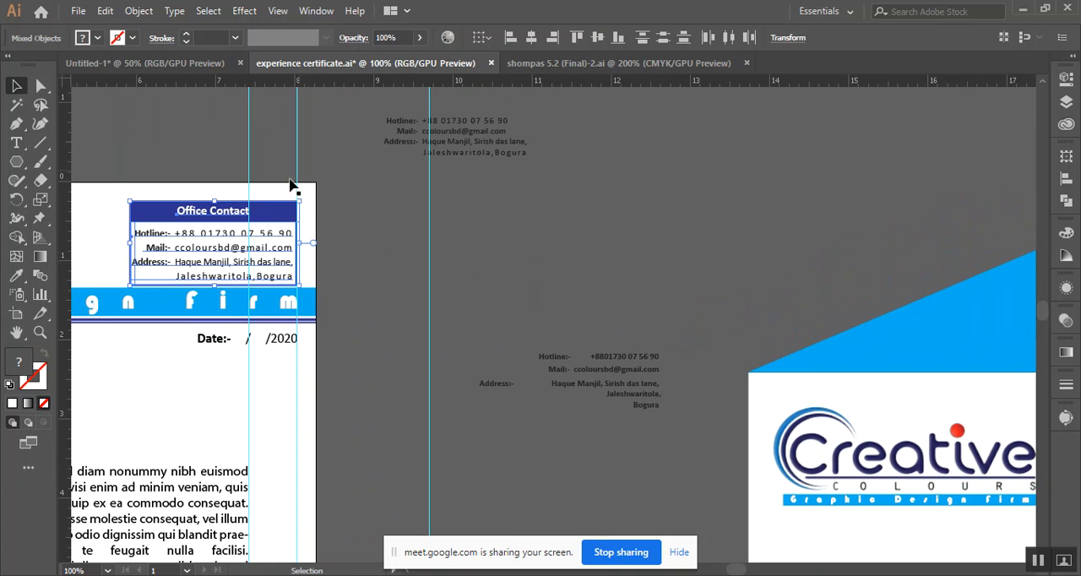
pyautogui.moveTo(225, 221); pyautogui.dragTo(613, 430)
pyautogui.press('space')
pyautogui.moveTo(632, 318); pyautogui.dragTo(238, 125)
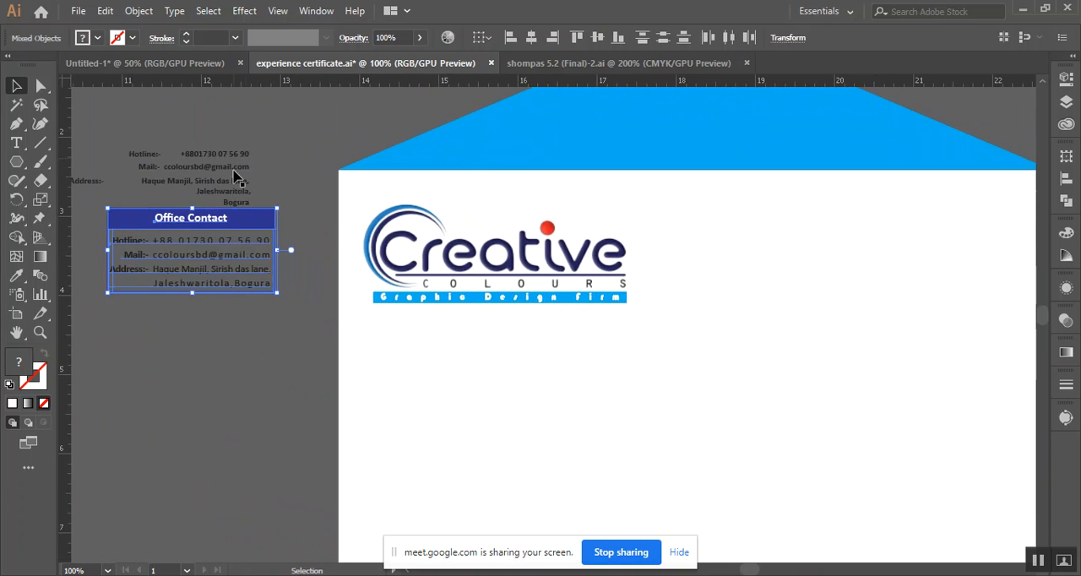
# Move the copied Office Contact box down, clear of the spare contact text, beside the envelope's lower half
pyautogui.scroll(-1, 252, 247)
pyautogui.scroll(-1, 253, 246)
pyautogui.press('space')
pyautogui.moveTo(268, 364); pyautogui.dragTo(245, 302)
pyautogui.moveTo(215, 176); pyautogui.dragTo(217, 326)
pyautogui.click(249, 403)
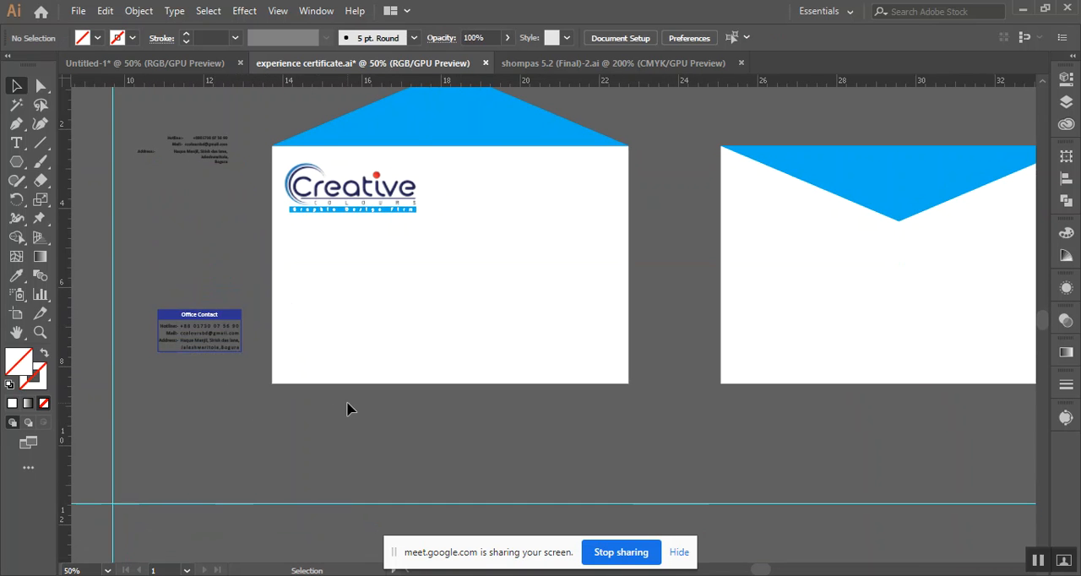
# Draw a rectangle about 9 by 0.6 inches along the first envelope's bottom edge and fill it dark blue without a stroke
pyautogui.scroll(1, 346, 409)
pyautogui.scroll(1, 261, 335)
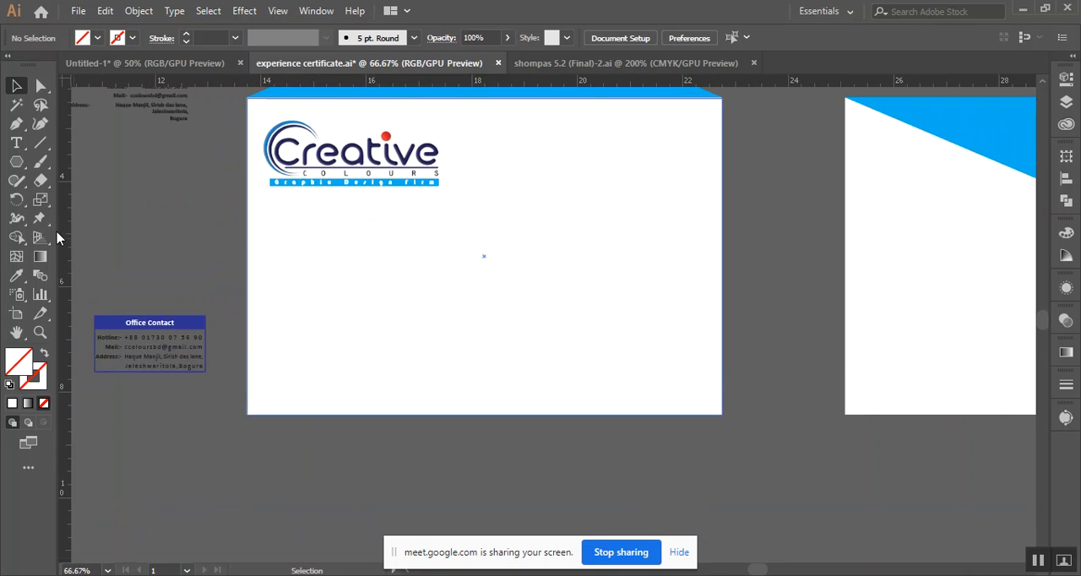
pyautogui.moveTo(16, 161); pyautogui.dragTo(80, 156)
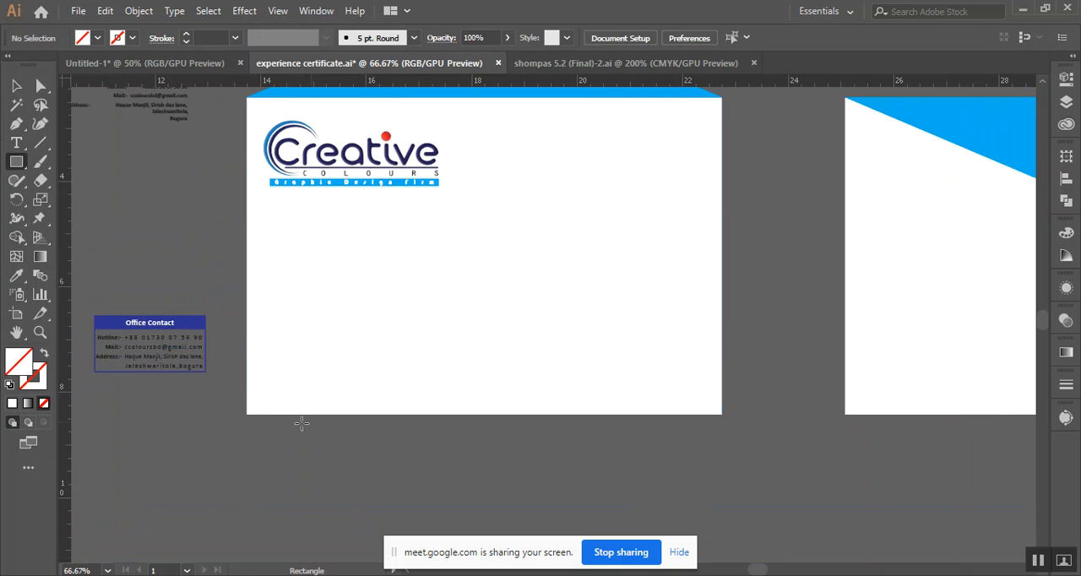
pyautogui.moveTo(247, 385); pyautogui.dragTo(722, 413)
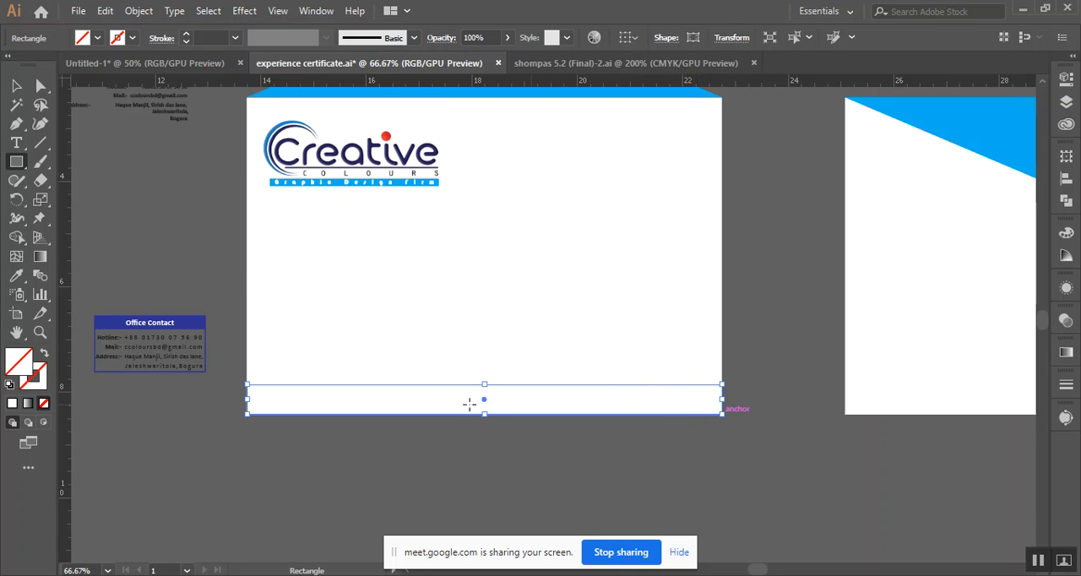
pyautogui.click(96, 39)
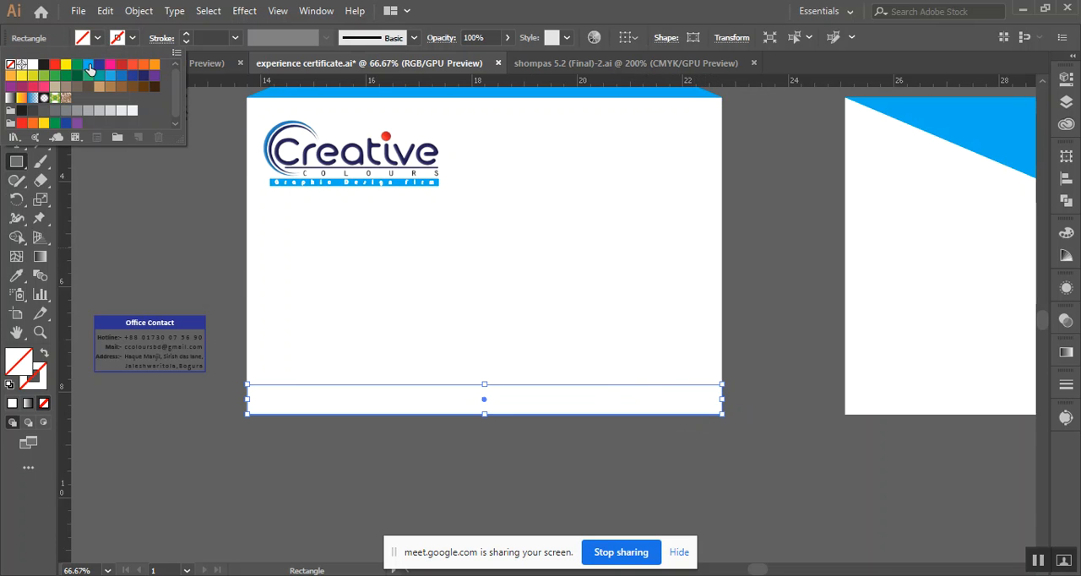
pyautogui.click(98, 66)
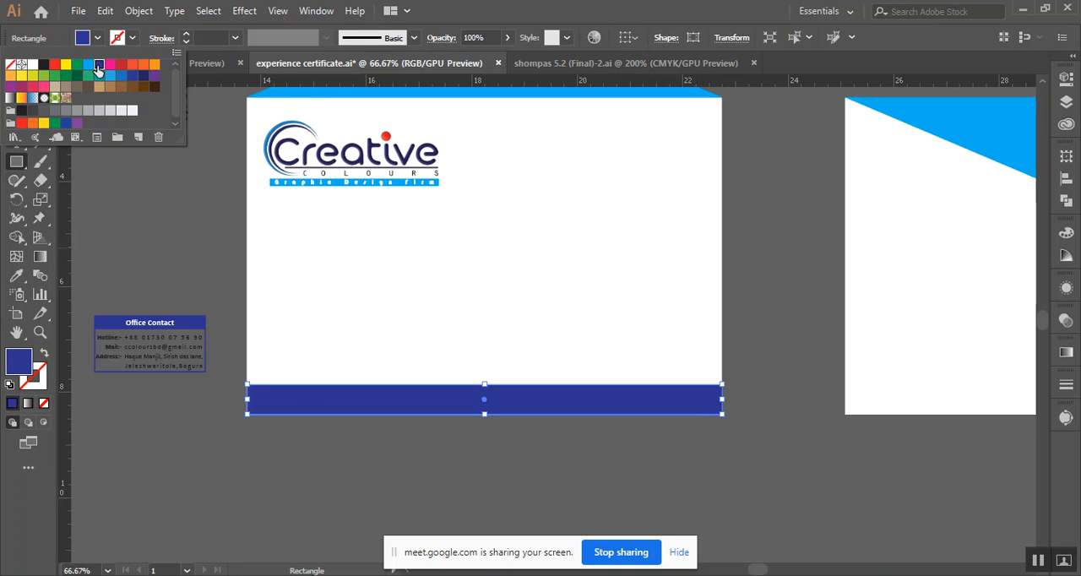
pyautogui.click(461, 8)
pyautogui.click(17, 87)
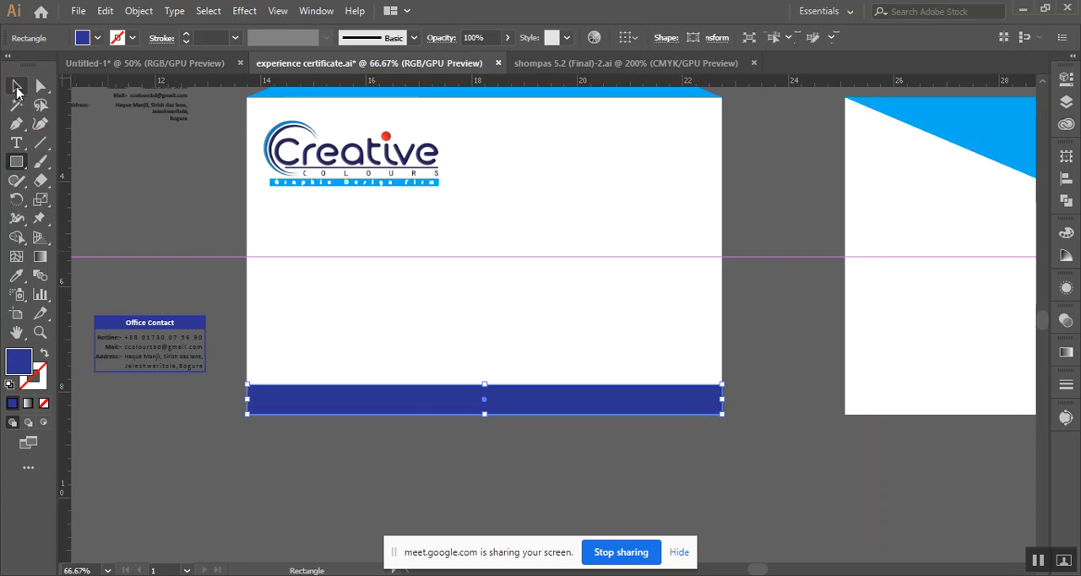
pyautogui.click(126, 181)
# Move the contact details text out of the copied Office Contact box to the empty area below it
pyautogui.scroll(1, 174, 327)
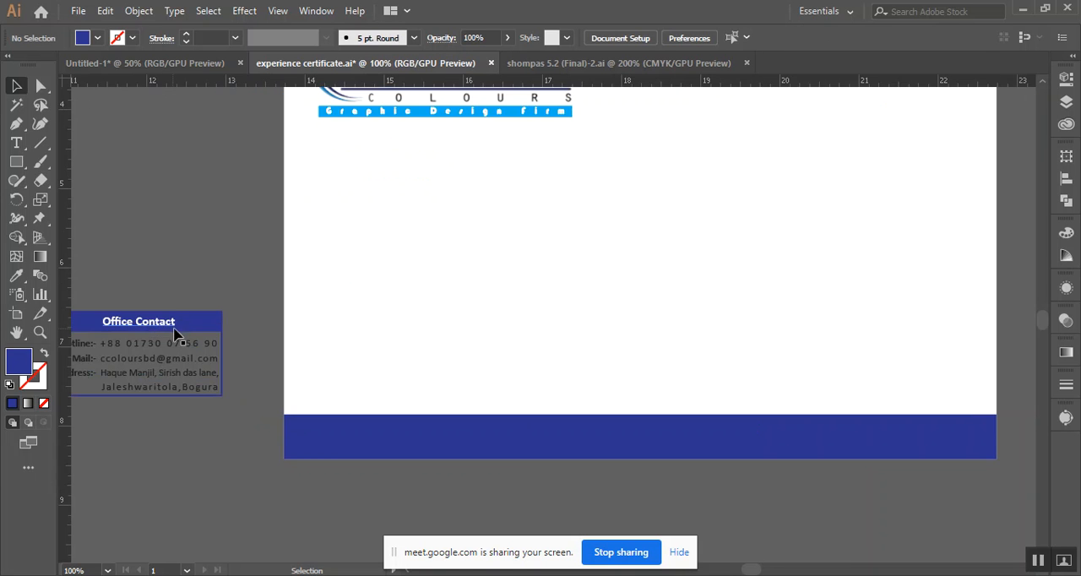
pyautogui.moveTo(212, 315); pyautogui.dragTo(336, 238)
pyautogui.moveTo(244, 273); pyautogui.dragTo(302, 432)
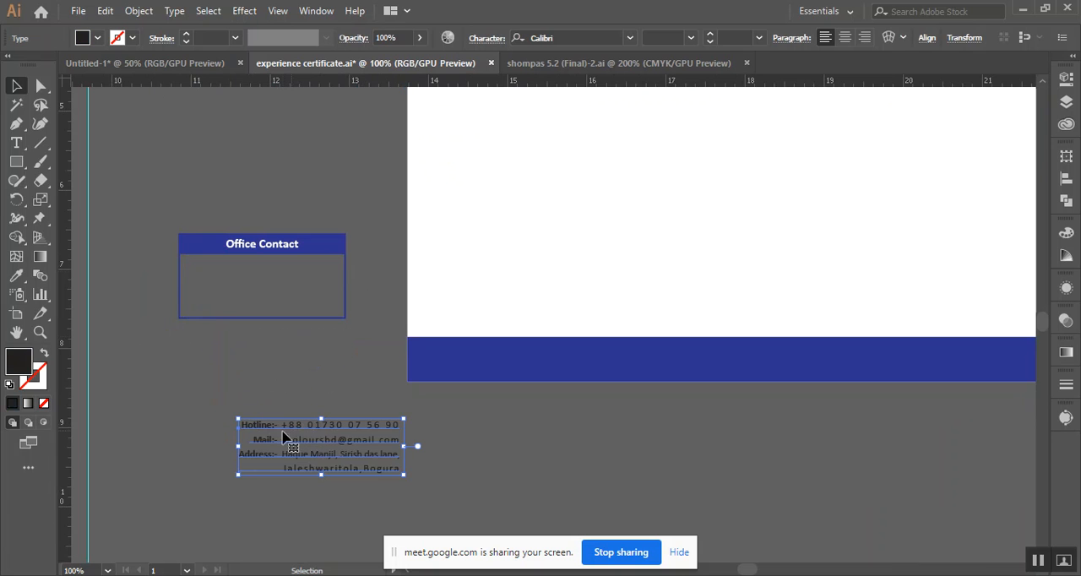
# Join the Mail entry onto the end of the Hotline line in the copied contact text
pyautogui.scroll(2, 268, 446)
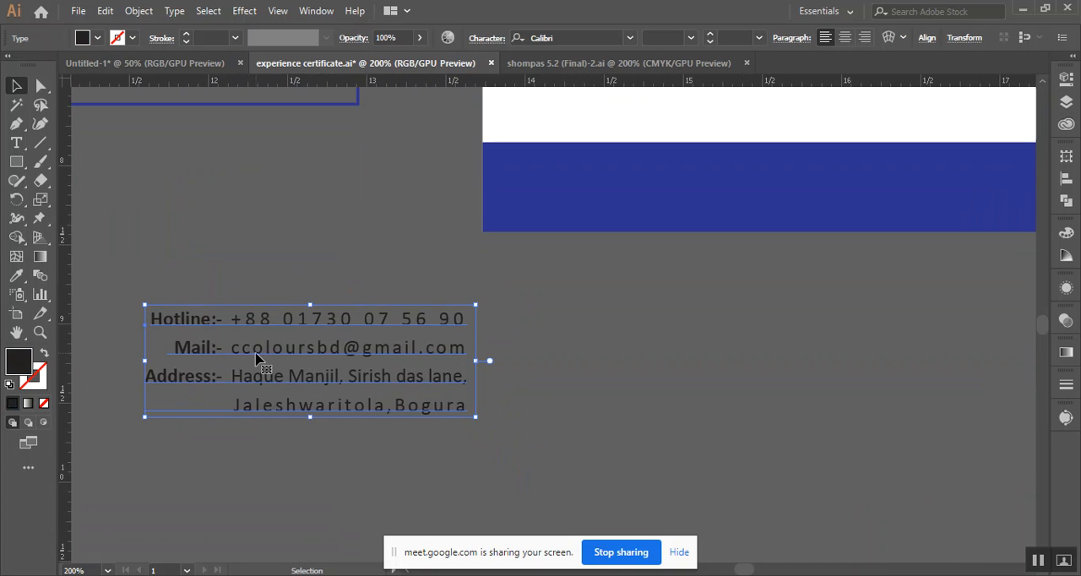
pyautogui.doubleClick(175, 353)
pyautogui.tripleClick(174, 352)
pyautogui.click(174, 352)
pyautogui.press('BackSpace')
pyautogui.press('BackSpace')
pyautogui.press('BackSpace')
pyautogui.press('BackSpace')
pyautogui.press('BackSpace')
pyautogui.press('BackSpace')
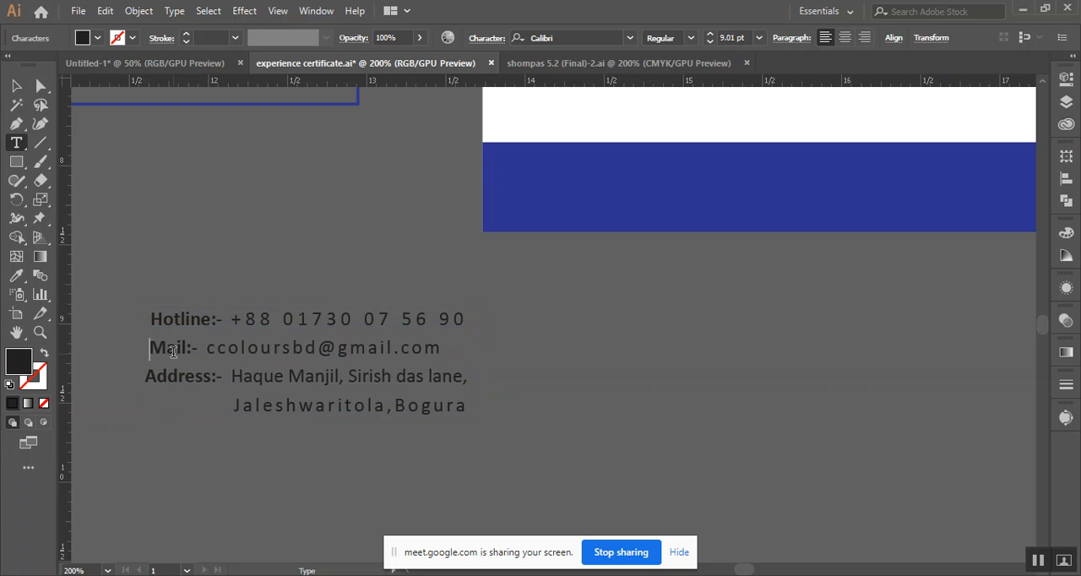
pyautogui.press('BackSpace')
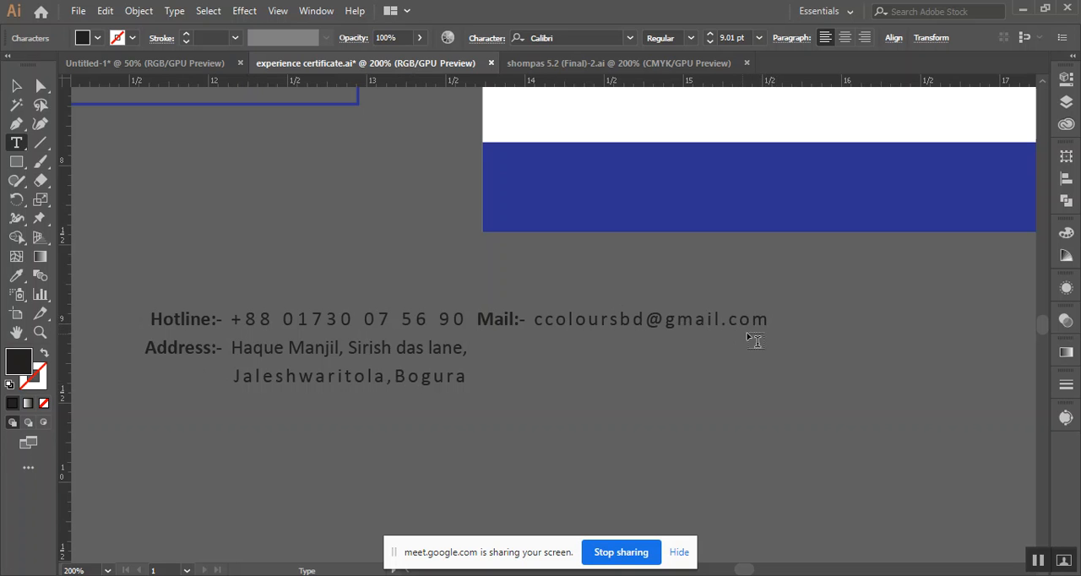
# Split the combined Hotline and Mail line from the address text into its own text object
pyautogui.moveTo(770, 320); pyautogui.dragTo(133, 321)
pyautogui.press('BackSpace')
pyautogui.press('Escape')
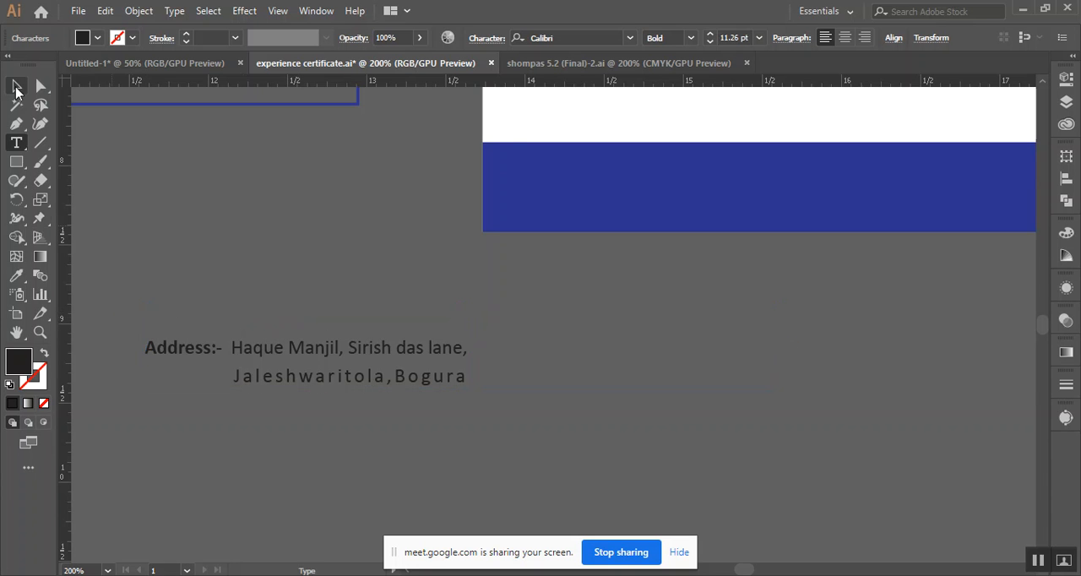
pyautogui.click(297, 245)
pyautogui.hotkey('ctrl', 'z')
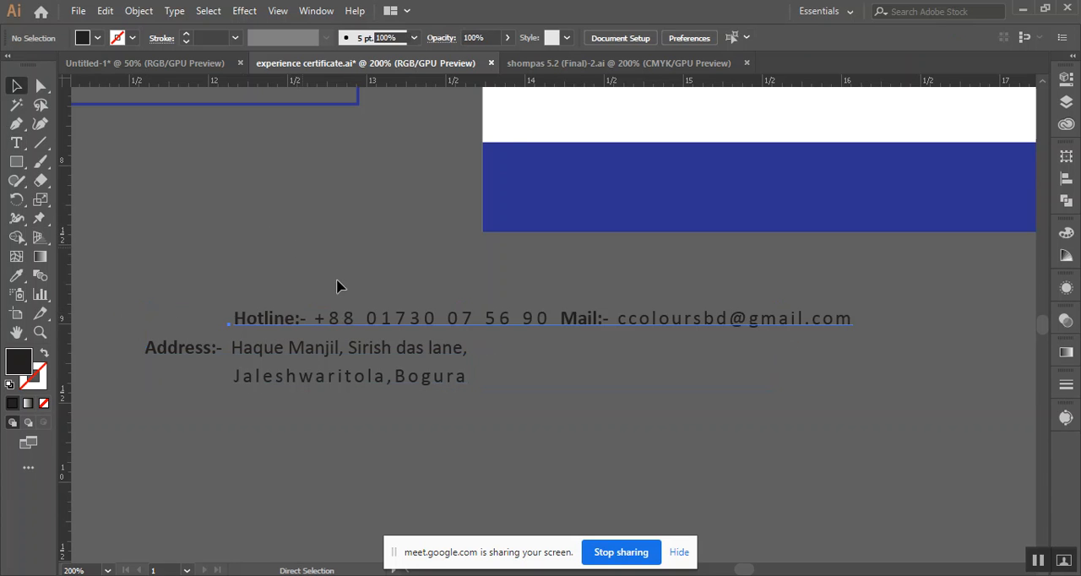
pyautogui.hotkey('ctrl', 'z')
# Fill the Hotline and Mail text with white and bring it to the front
pyautogui.click(97, 39)
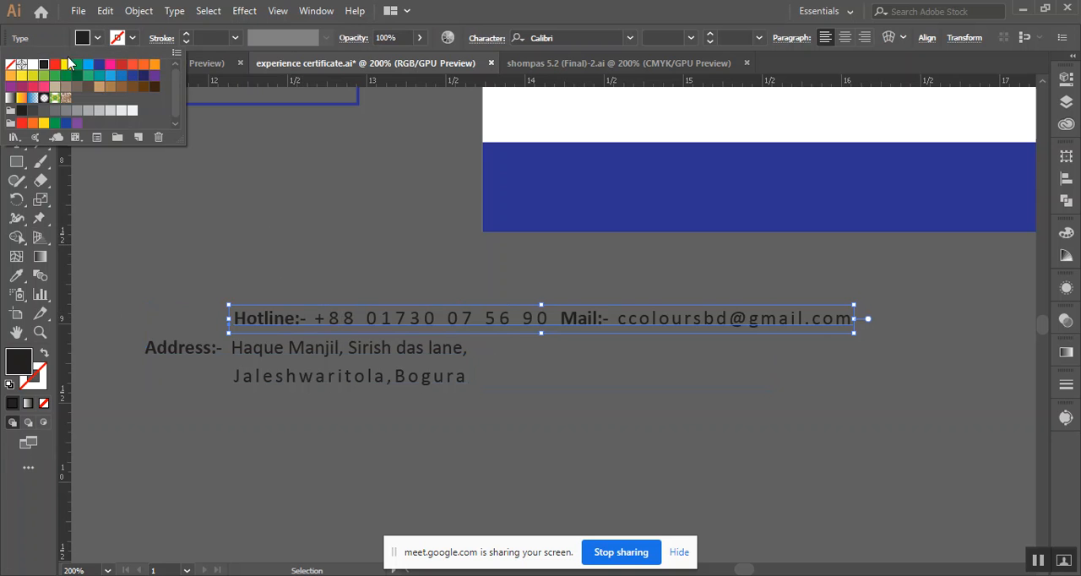
pyautogui.click(32, 65)
pyautogui.click(445, 322)
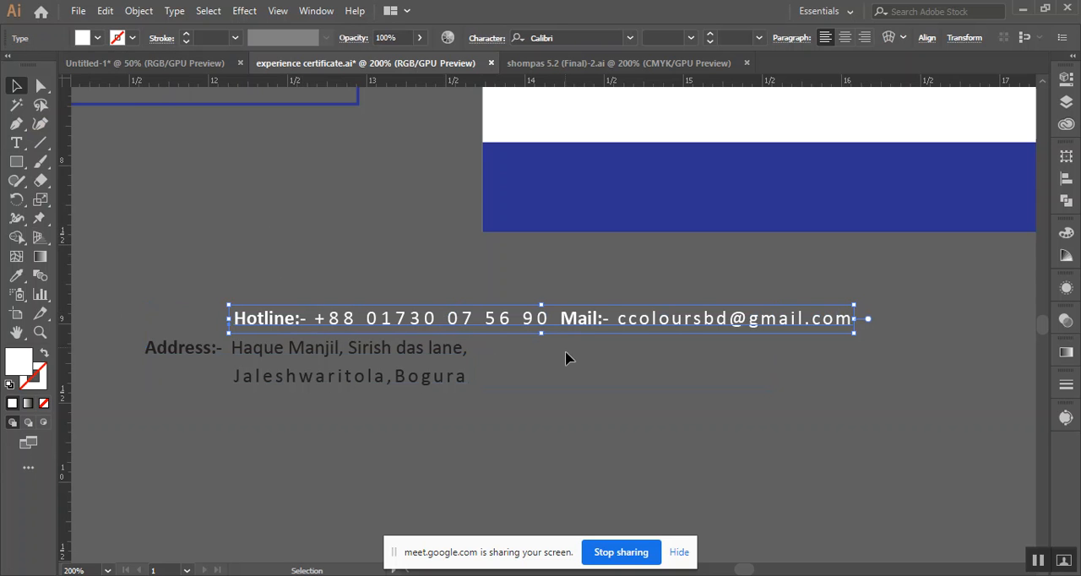
pyautogui.rightClick(559, 333)
pyautogui.moveTo(591, 249)
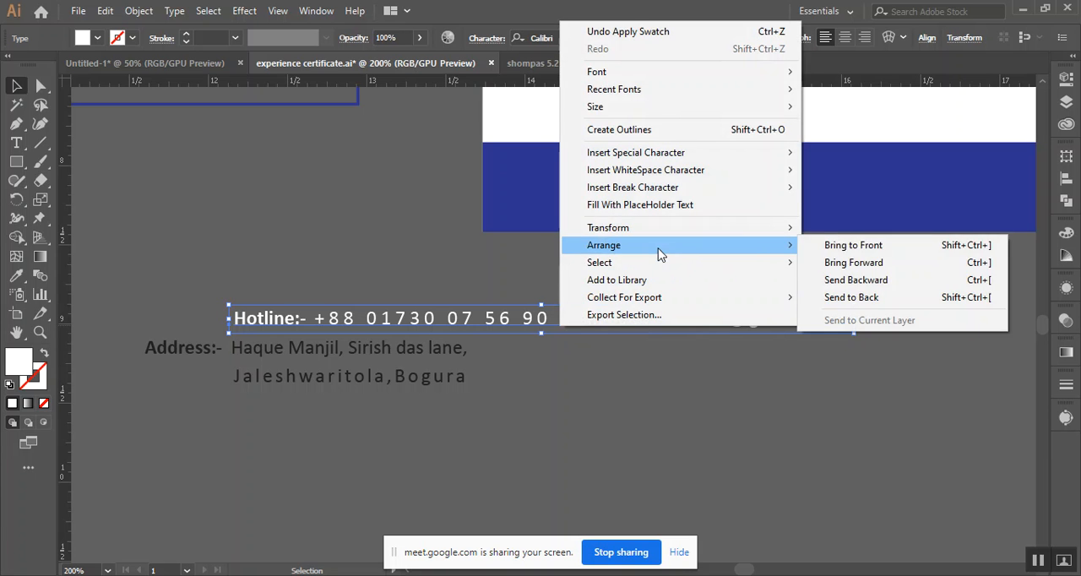
pyautogui.click(853, 245)
# Place the white Hotline and Mail line at the left end of the envelope's dark blue band
pyautogui.hscroll(3, 798, 378)
pyautogui.scroll(1, 647, 422)
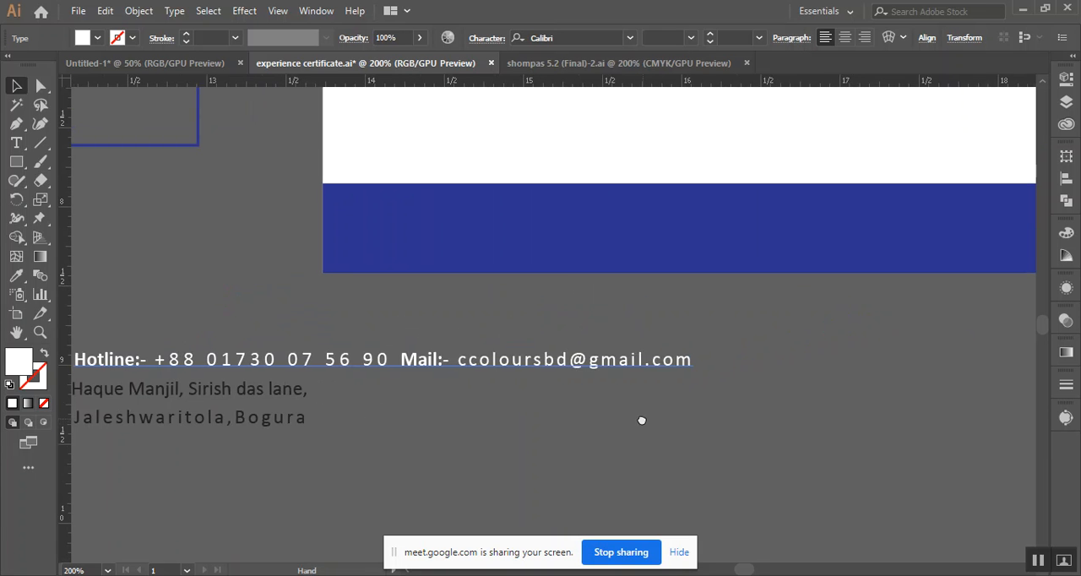
pyautogui.scroll(-2, 577, 394)
pyautogui.moveTo(566, 388); pyautogui.dragTo(707, 313)
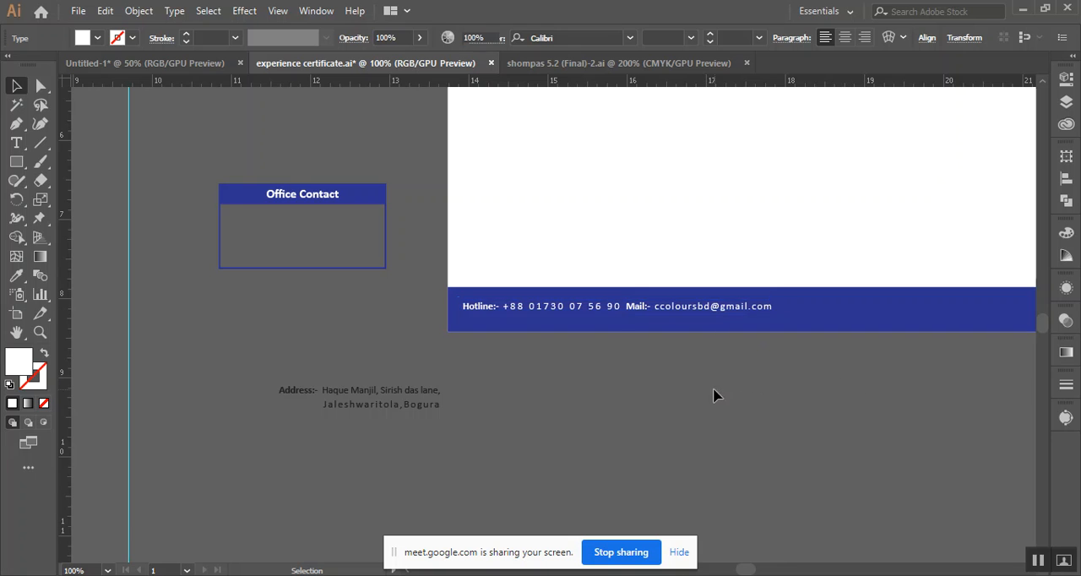
pyautogui.click(760, 414)
# Move the address text to the right end of the envelope's dark blue band and bring it to the front
pyautogui.moveTo(781, 414); pyautogui.dragTo(598, 409)
pyautogui.moveTo(225, 400); pyautogui.dragTo(931, 306)
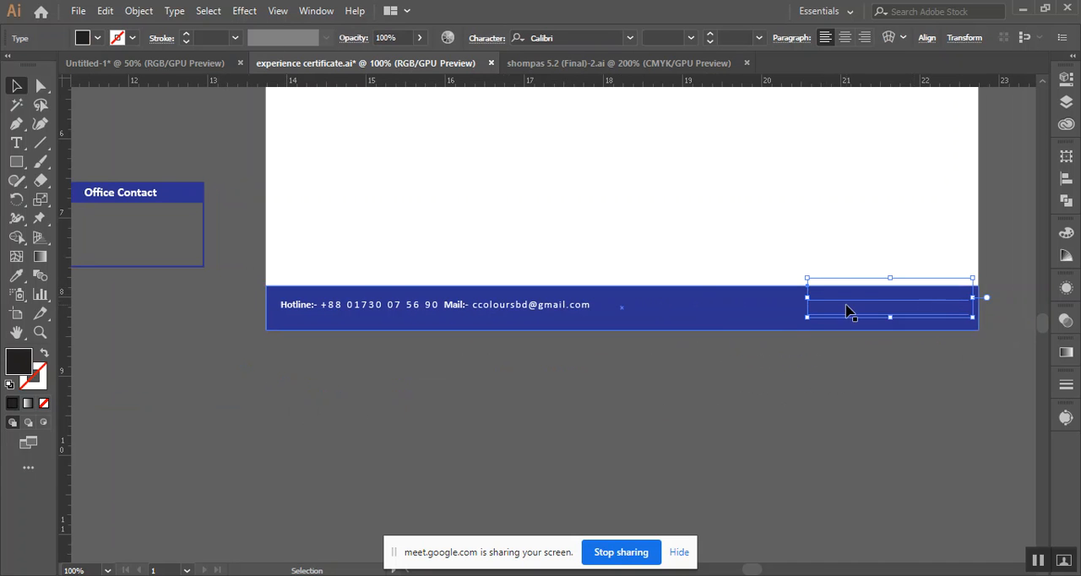
pyautogui.rightClick(834, 299)
pyautogui.moveTo(887, 496)
pyautogui.click(813, 497)
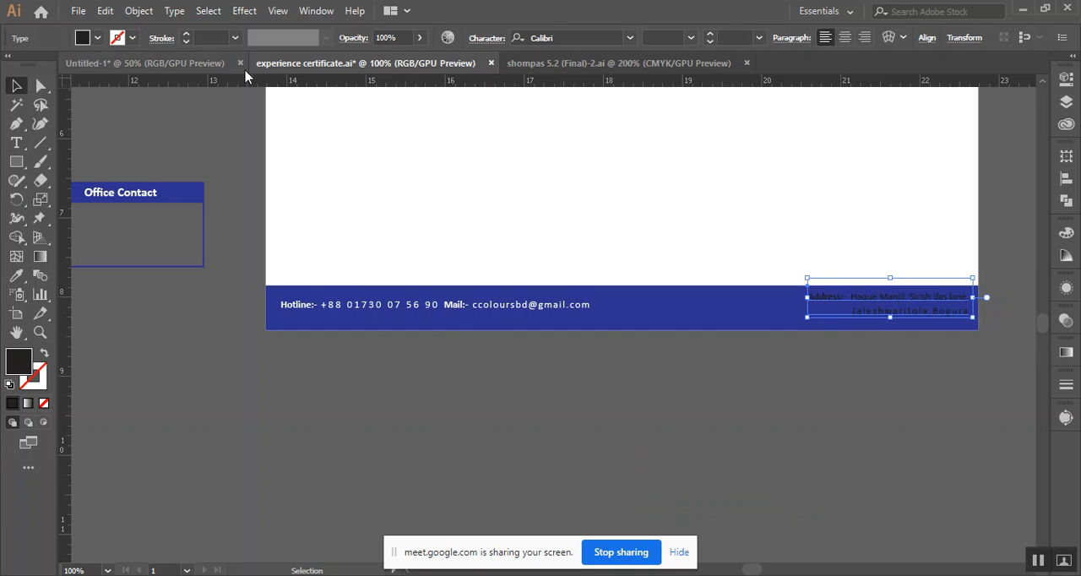
# Fill the address text on the dark blue band with white
pyautogui.click(97, 38)
pyautogui.click(35, 67)
pyautogui.click(793, 400)
pyautogui.click(797, 404)
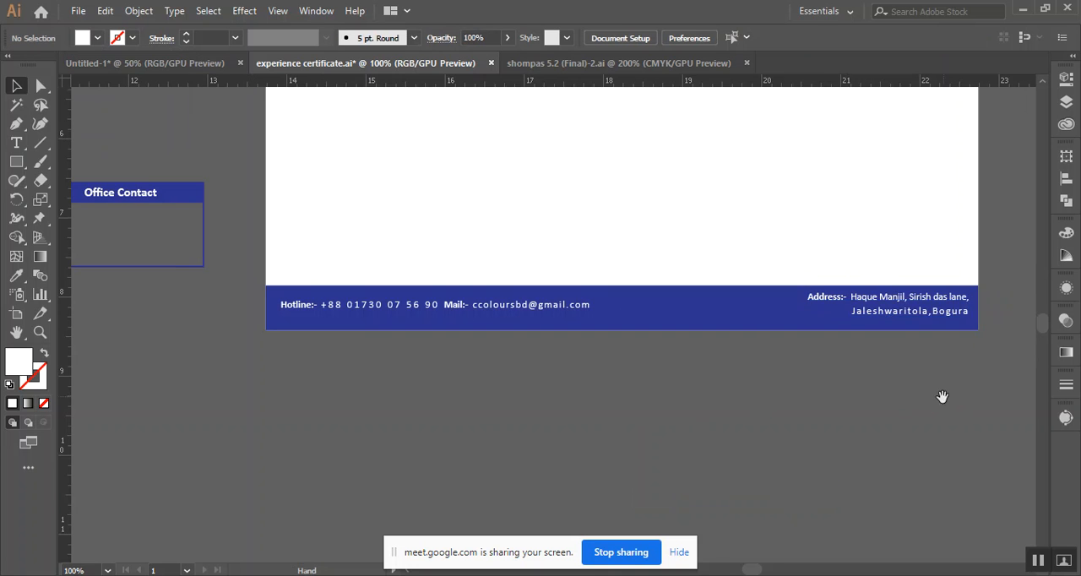
# Draw a rectangle about 3 by 0.9 inches right of centre on the first envelope's front and fill it light grey
pyautogui.moveTo(942, 396); pyautogui.dragTo(876, 444)
pyautogui.scroll(-1, 901, 320)
pyautogui.moveTo(828, 317); pyautogui.dragTo(826, 319)
pyautogui.click(936, 269)
pyautogui.moveTo(854, 222); pyautogui.dragTo(739, 293)
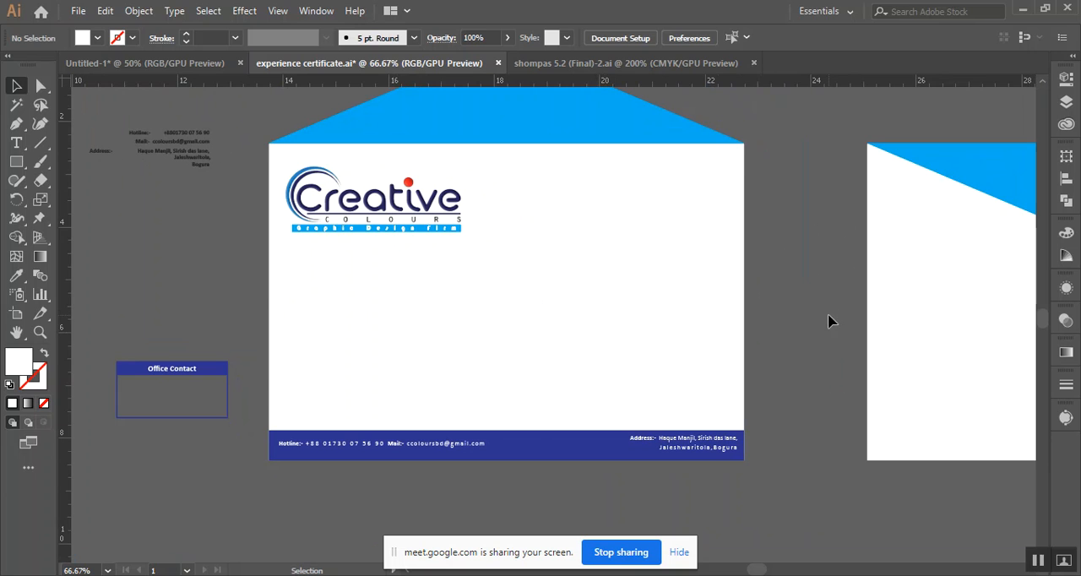
pyautogui.moveTo(16, 161); pyautogui.dragTo(84, 179)
pyautogui.moveTo(16, 162); pyautogui.dragTo(78, 162)
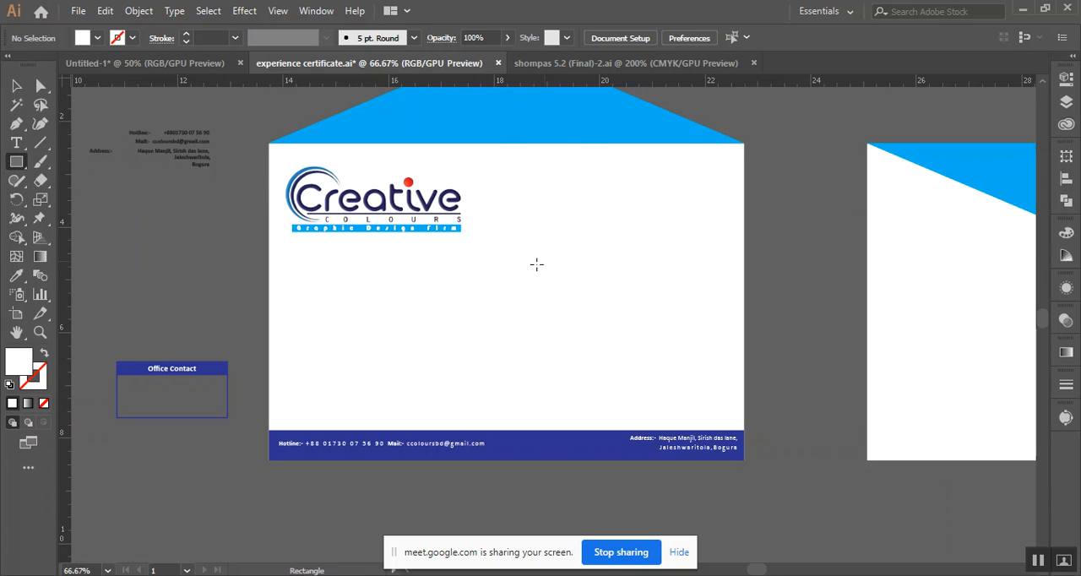
pyautogui.moveTo(540, 272); pyautogui.dragTo(698, 320)
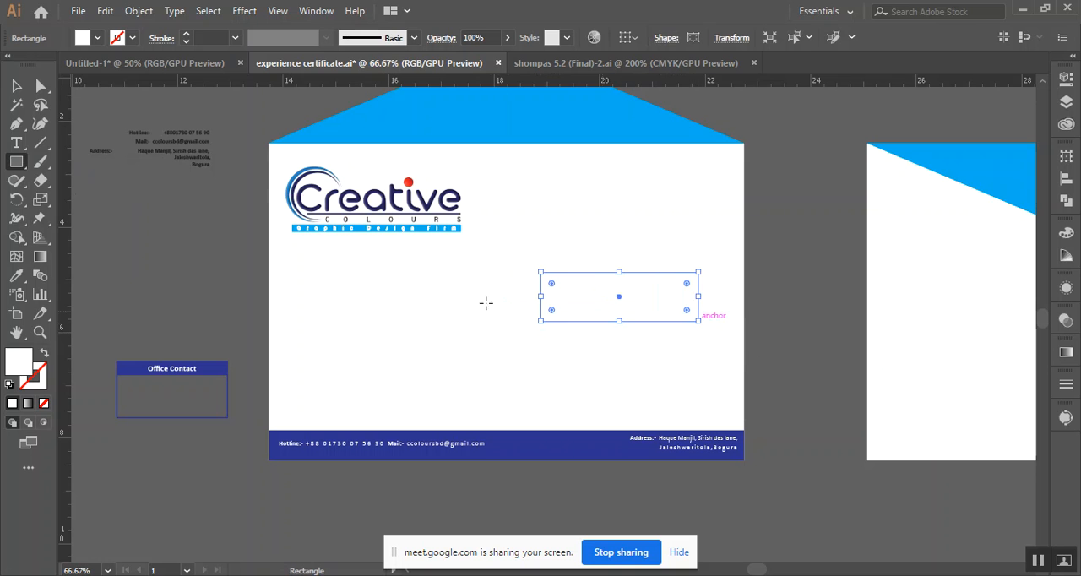
pyautogui.click(98, 38)
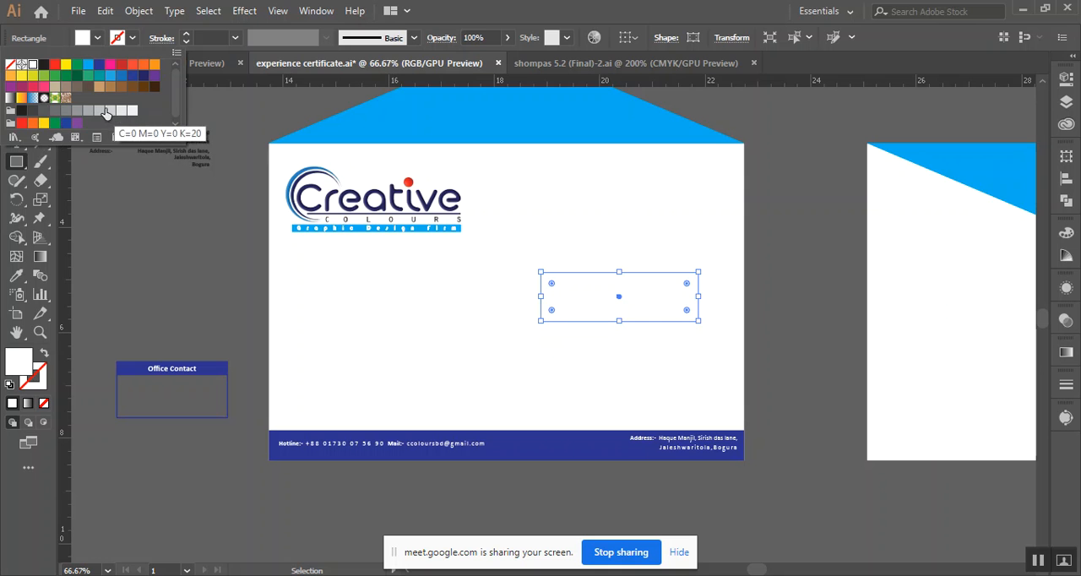
pyautogui.click(99, 112)
pyautogui.click(559, 8)
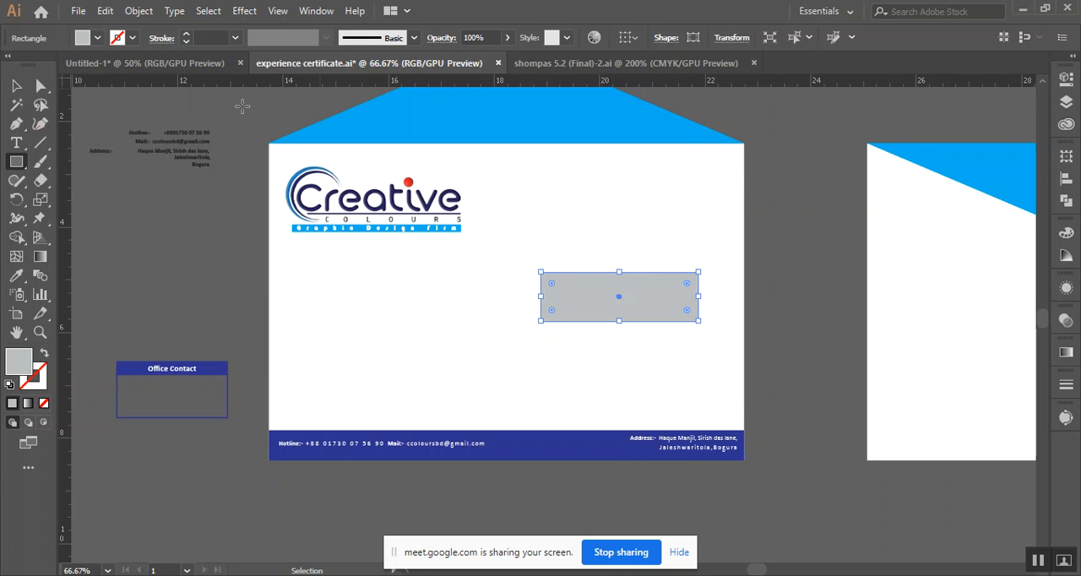
# Round all corners of the grey rectangle and shift it slightly down and to the right on the envelope
pyautogui.moveTo(550, 292); pyautogui.dragTo(556, 294)
pyautogui.click(16, 88)
pyautogui.click(850, 448)
pyautogui.scroll(2, 635, 433)
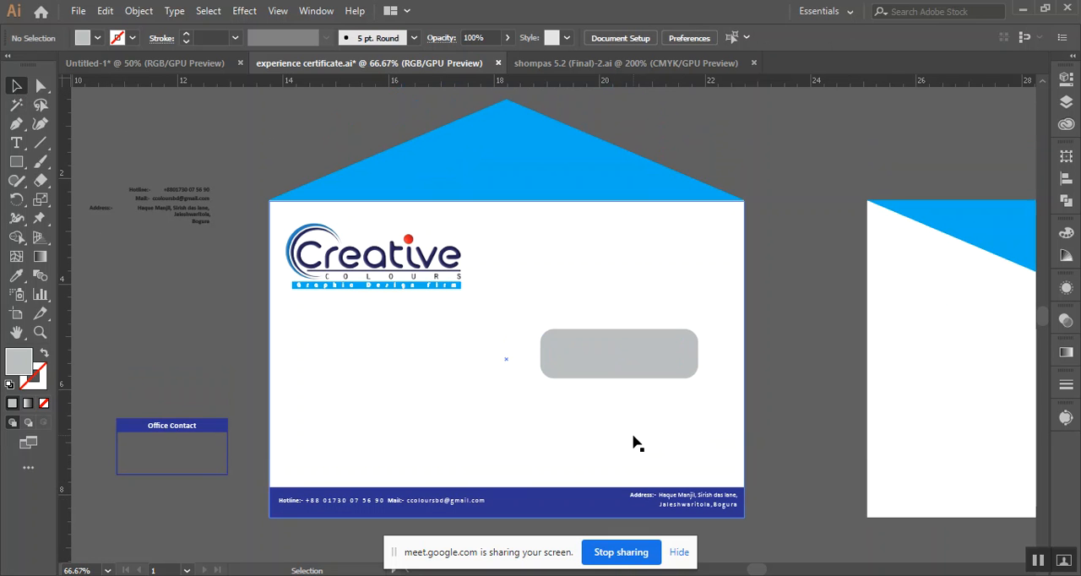
pyautogui.moveTo(659, 369); pyautogui.dragTo(665, 374)
pyautogui.click(829, 330)
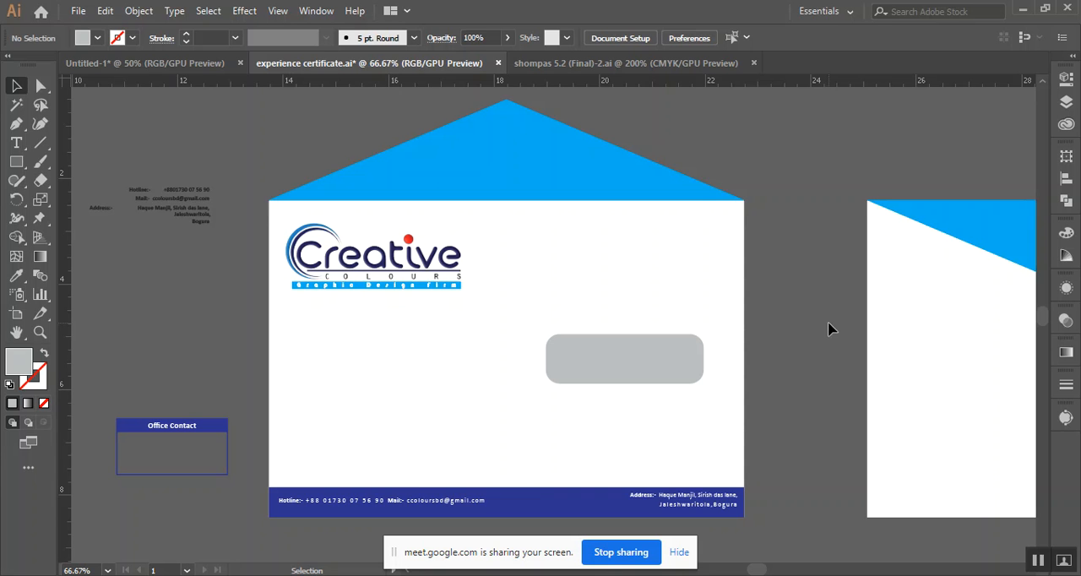
pyautogui.hscroll(5, 856, 326)
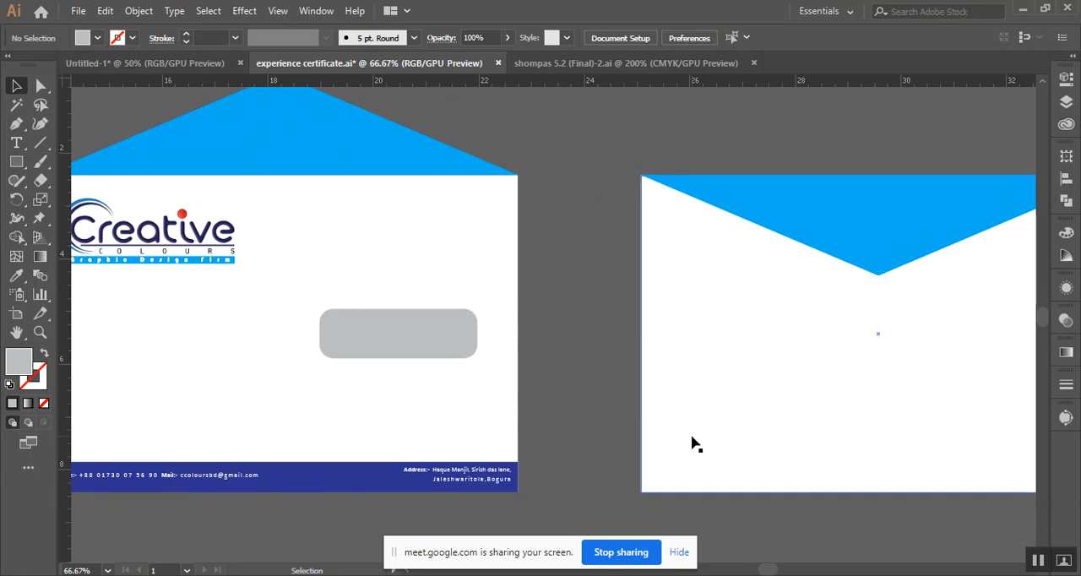
# Move the grey rounded rectangle up about 0.2 inches on the first envelope's front
pyautogui.scroll(-1, 644, 414)
pyautogui.moveTo(584, 388); pyautogui.dragTo(492, 343)
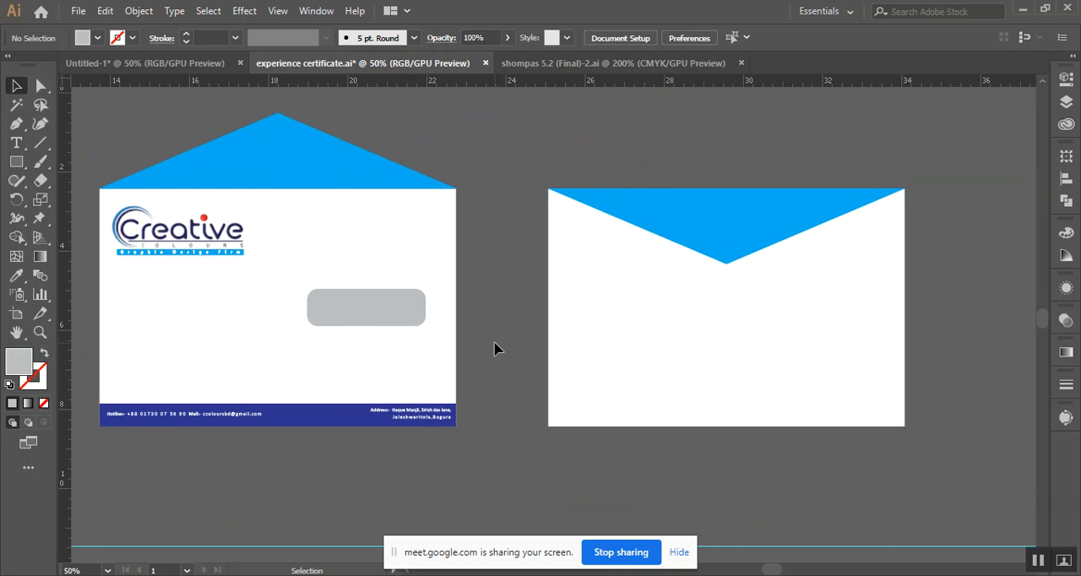
pyautogui.click(737, 288)
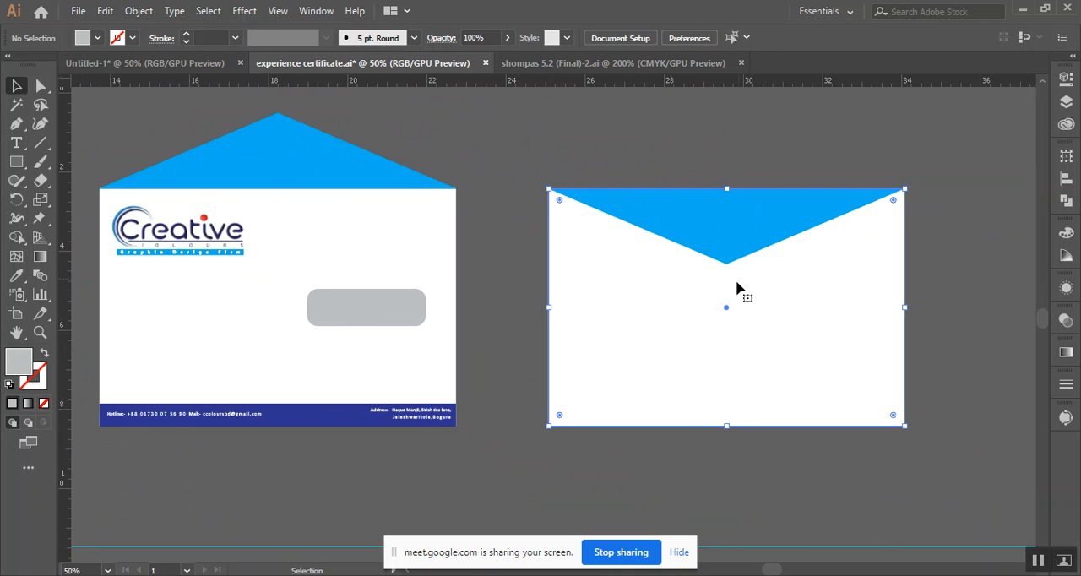
pyautogui.moveTo(395, 321); pyautogui.dragTo(393, 313)
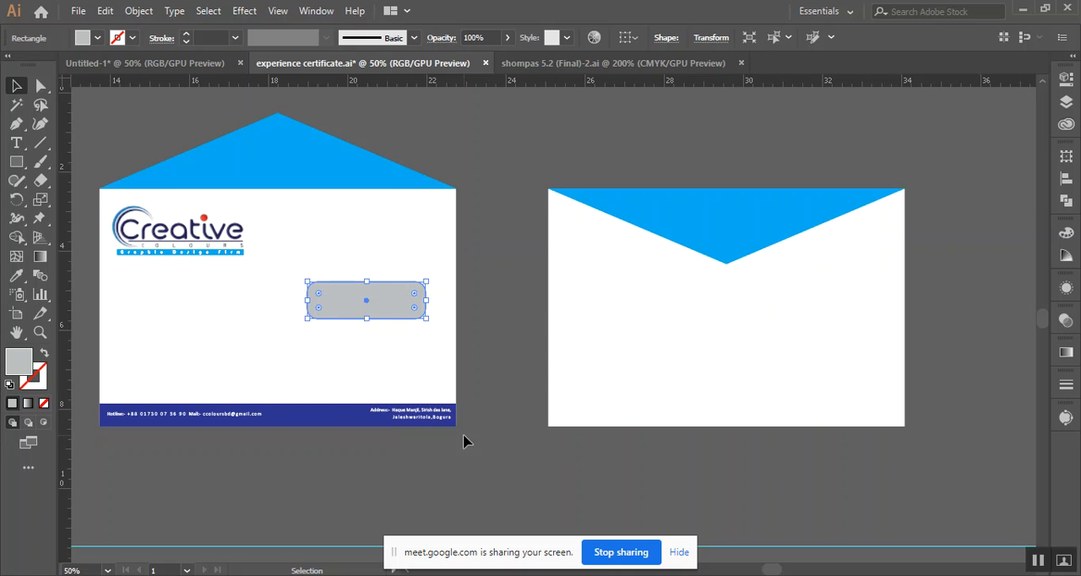
pyautogui.click(436, 278)
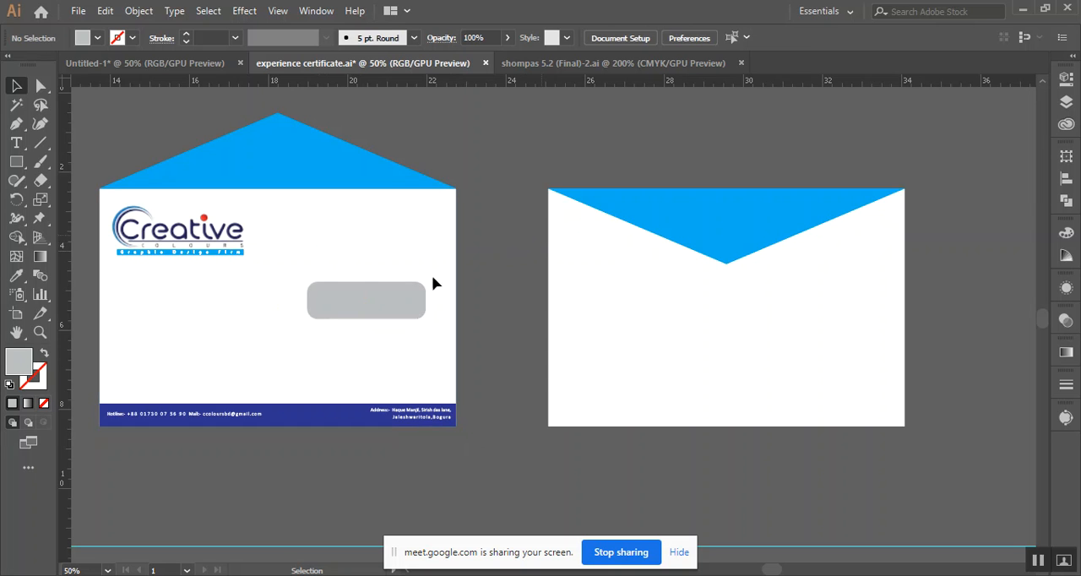
pyautogui.click(345, 299)
pyautogui.click(495, 260)
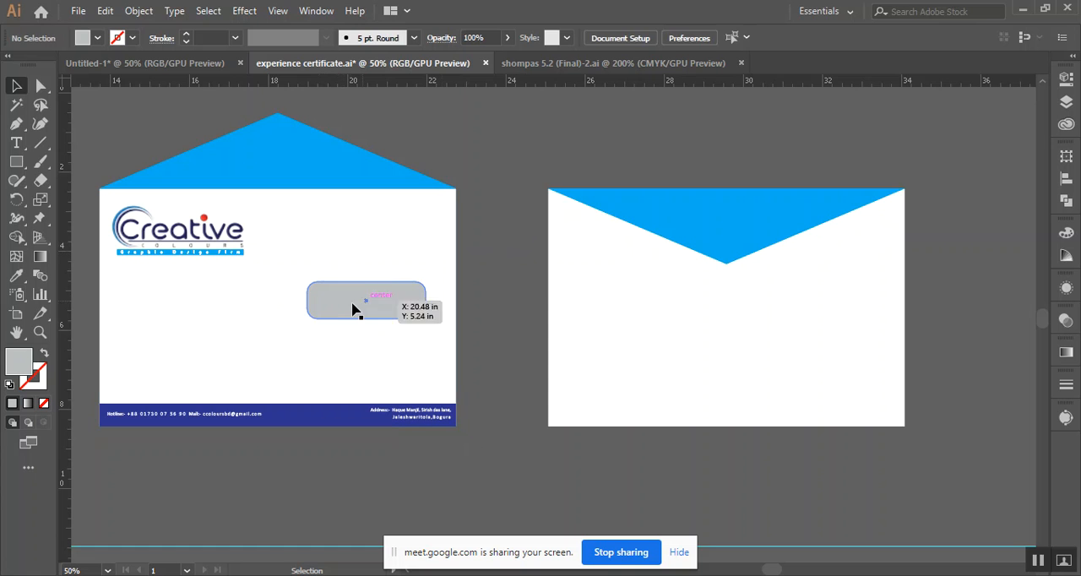
pyautogui.click(349, 300)
pyautogui.click(489, 274)
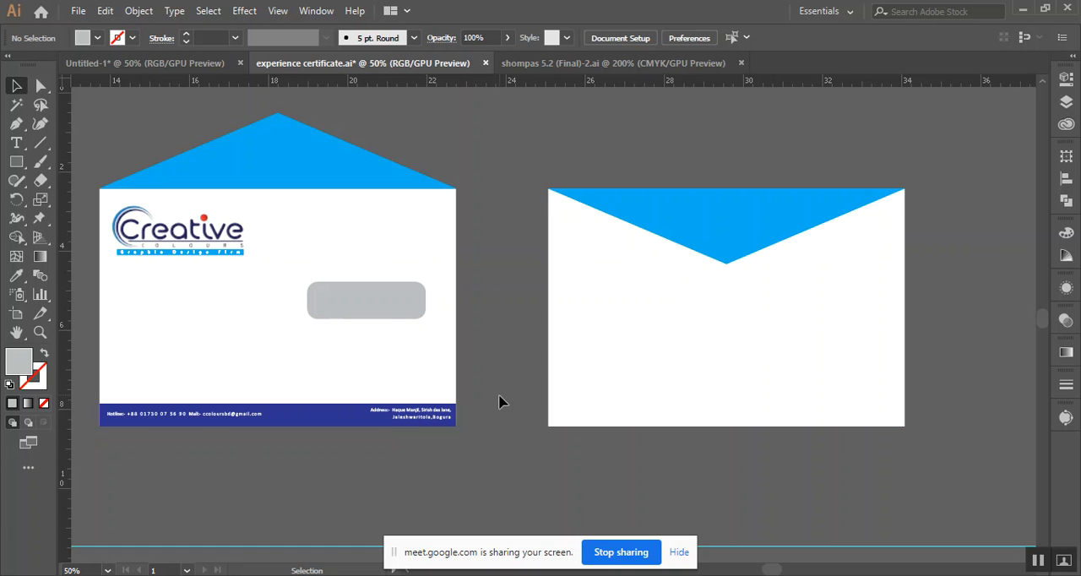
# Duplicate the envelope's front and back together about 9 inches above the originals
pyautogui.moveTo(495, 393)
pyautogui.mouseDown()
pyautogui.moveTo(489, 369)
pyautogui.moveTo(535, 366)
pyautogui.moveTo(481, 399)
pyautogui.mouseUp()
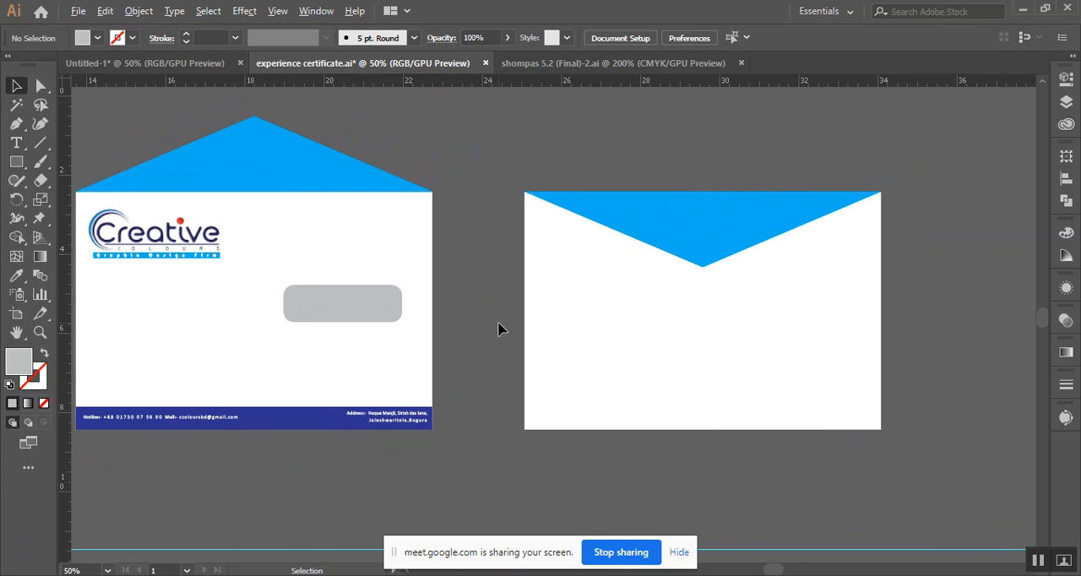
pyautogui.scroll(-2, 498, 329)
pyautogui.moveTo(327, 203); pyautogui.dragTo(717, 407)
pyautogui.scroll(3, 705, 409)
pyautogui.moveTo(401, 366); pyautogui.dragTo(413, 180)
pyautogui.click(851, 315)
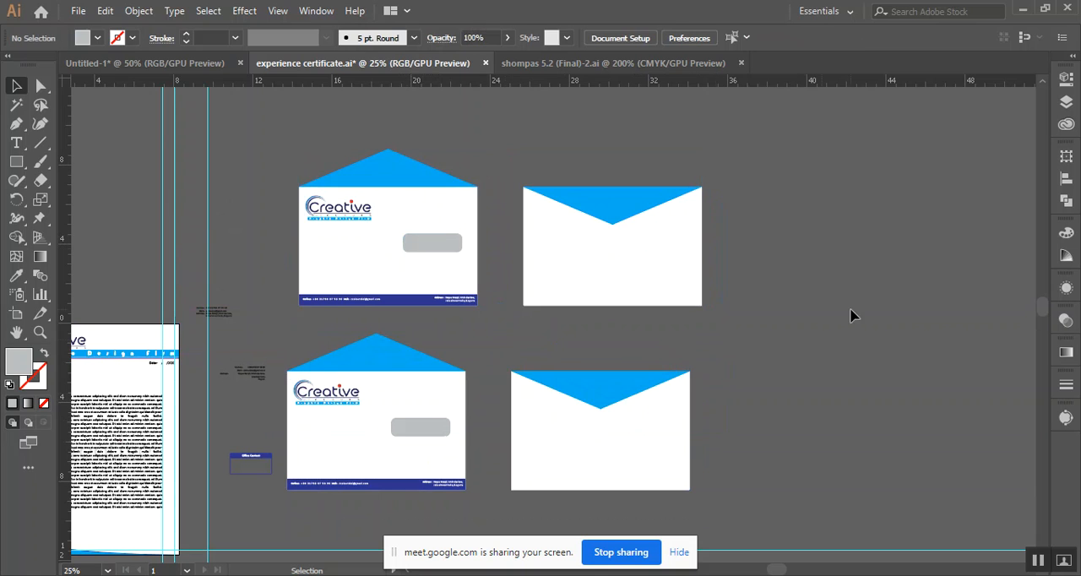
# Rotate the upper back's blue flap 90 degrees, set it along the right edge pointing inward, and shorten it to the envelope's height
pyautogui.moveTo(666, 200); pyautogui.dragTo(855, 201)
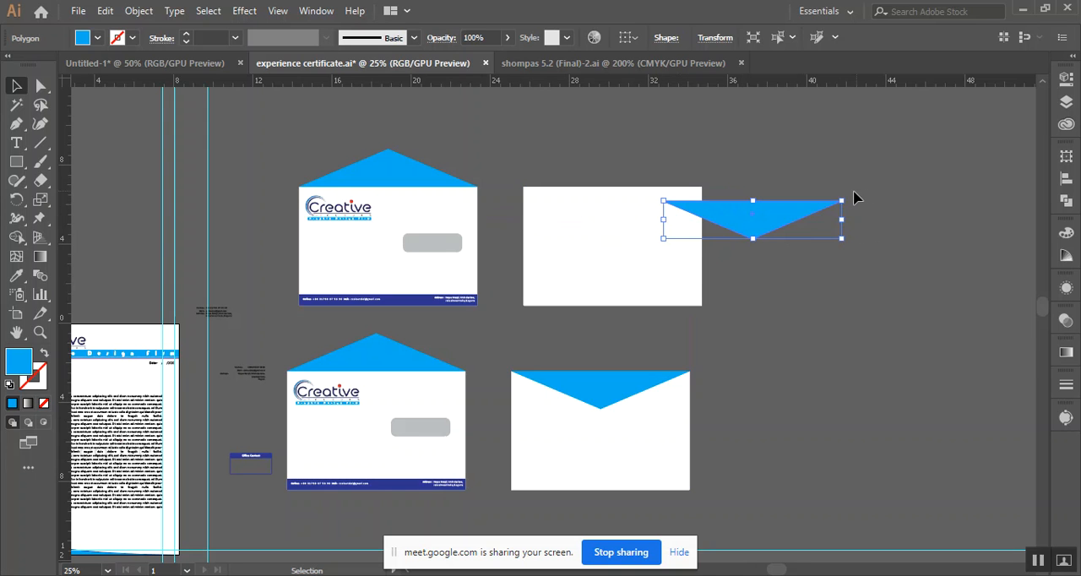
pyautogui.click(832, 210)
pyautogui.click(808, 218)
pyautogui.moveTo(847, 196); pyautogui.dragTo(743, 311)
pyautogui.moveTo(739, 209); pyautogui.dragTo(677, 267)
pyautogui.moveTo(684, 363); pyautogui.dragTo(686, 306)
pyautogui.click(777, 267)
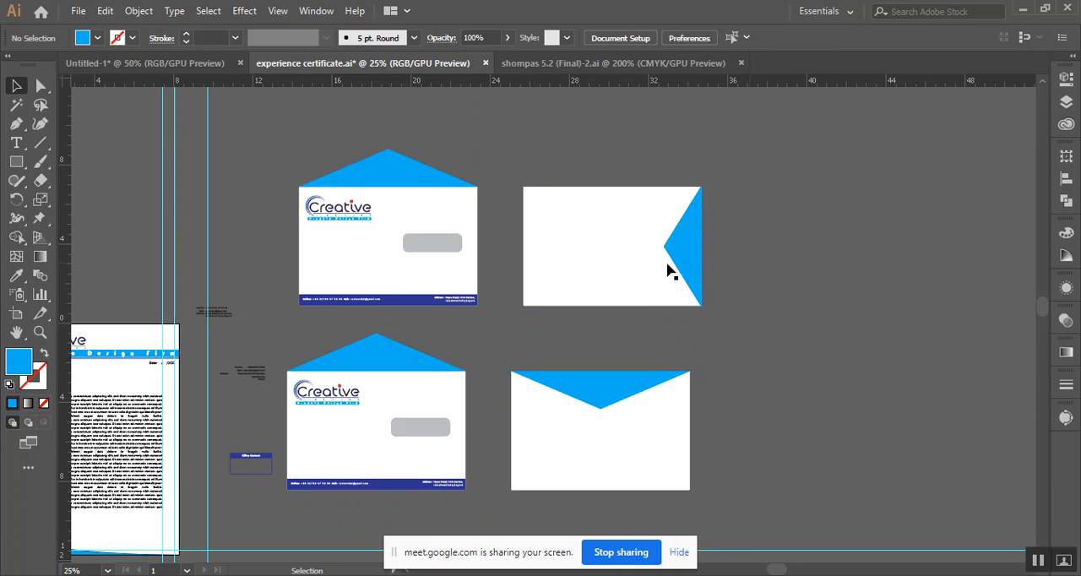
# Rotate the upper front's blue flap 90 degrees, attach it outside the right edge pointing outward, and shorten it to the envelope's height
pyautogui.click(412, 176)
pyautogui.moveTo(416, 176); pyautogui.dragTo(528, 210)
pyautogui.moveTo(593, 178); pyautogui.dragTo(510, 321)
pyautogui.moveTo(504, 234); pyautogui.dragTo(489, 292)
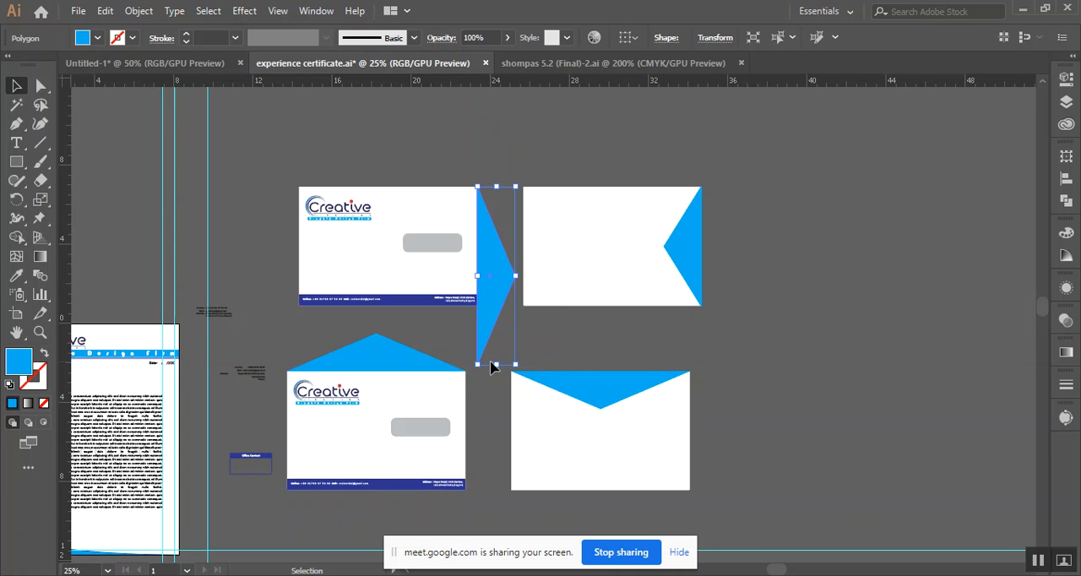
pyautogui.moveTo(496, 364); pyautogui.dragTo(505, 306)
pyautogui.click(517, 346)
# Duplicate the side-flap envelope's front and back about 7.2 inches directly above
pyautogui.scroll(2, 492, 302)
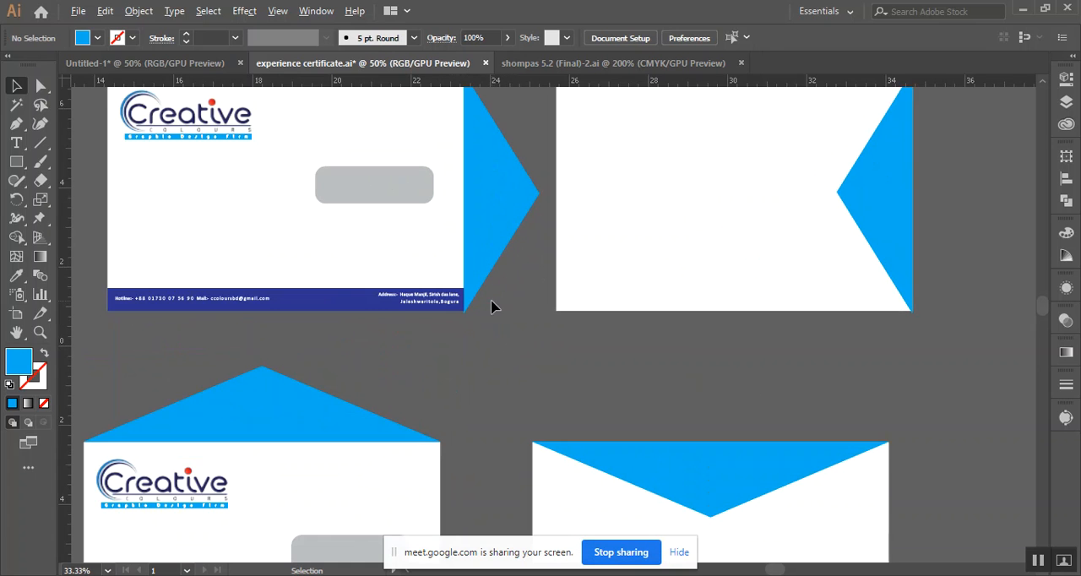
pyautogui.moveTo(619, 358); pyautogui.dragTo(665, 455)
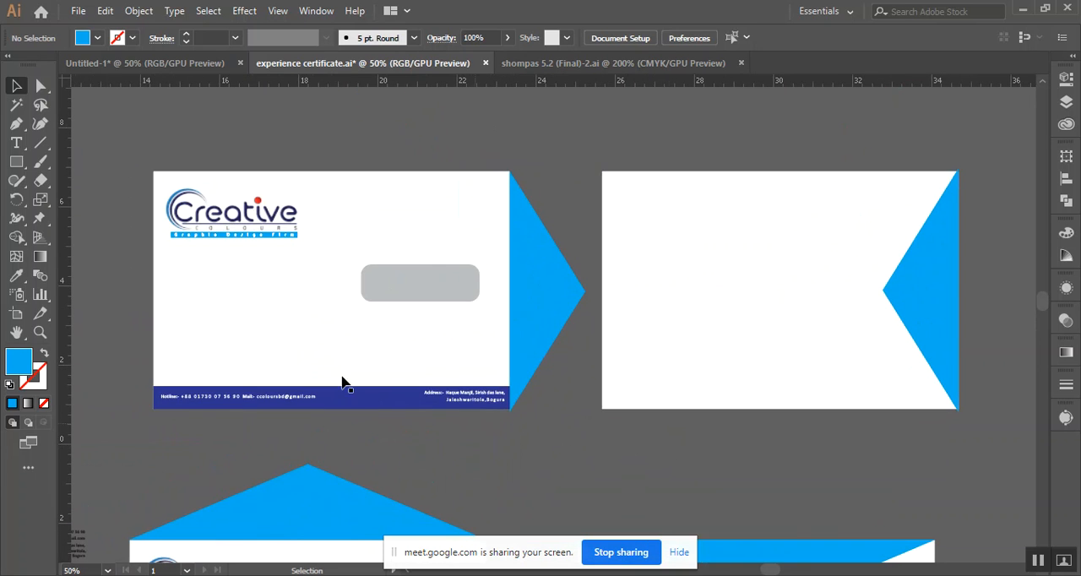
pyautogui.scroll(-1, 538, 336)
pyautogui.moveTo(601, 393); pyautogui.dragTo(439, 440)
pyautogui.moveTo(710, 417); pyautogui.dragTo(710, 423)
pyautogui.scroll(2, 708, 423)
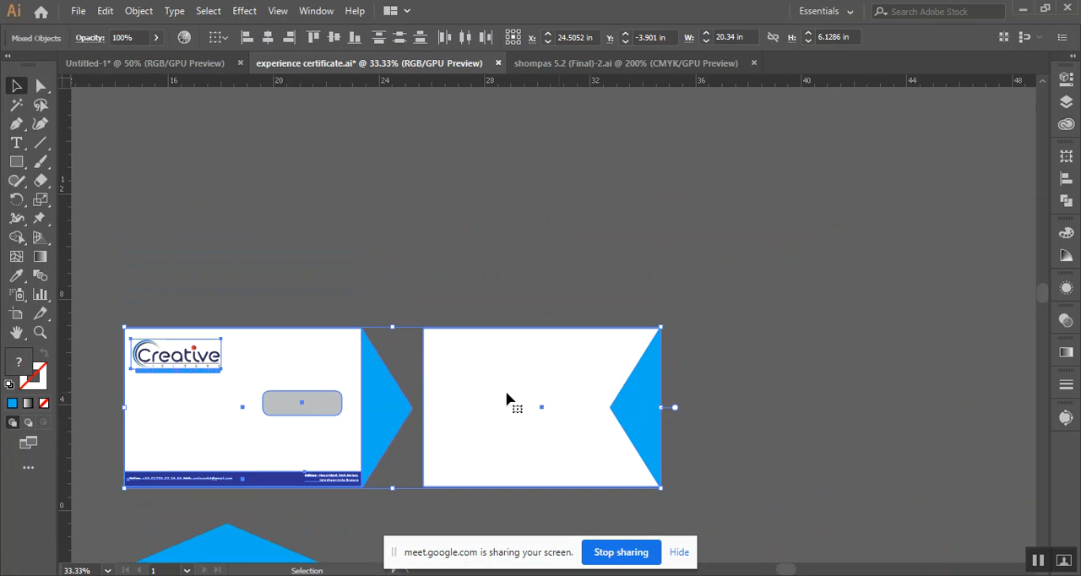
pyautogui.moveTo(320, 400); pyautogui.dragTo(336, 212)
pyautogui.click(791, 229)
# Move the outer tip of the topmost front's flap about 0.7 inches toward the envelope and 1.2 inches down
pyautogui.click(392, 221)
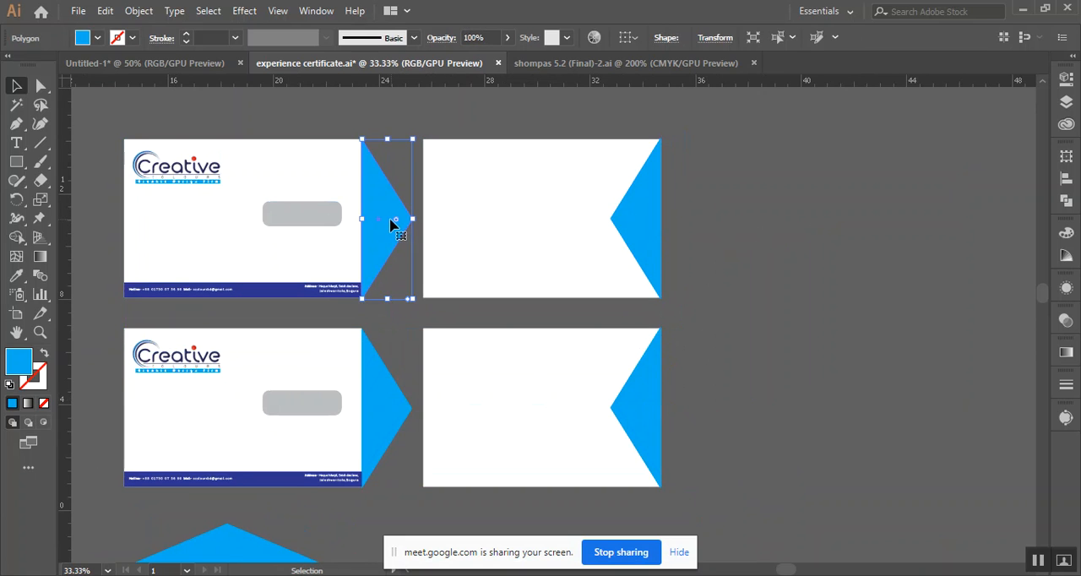
pyautogui.click(40, 87)
pyautogui.moveTo(412, 219); pyautogui.dragTo(393, 255)
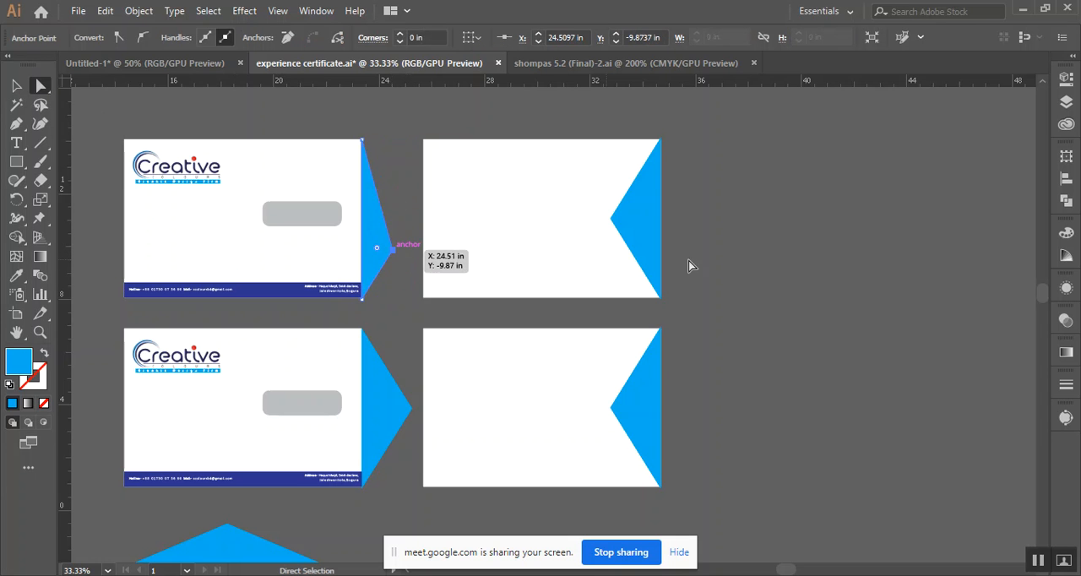
pyautogui.click(761, 270)
# Move the inner tip of the topmost back's flap about 0.6 inches toward the right edge and 1.3 inches down
pyautogui.scroll(2, 550, 341)
pyautogui.click(621, 278)
pyautogui.moveTo(611, 281); pyautogui.dragTo(625, 311)
pyautogui.click(763, 280)
# Duplicate the envelope pair with the asymmetric flaps about 7.2 inches directly above
pyautogui.scroll(1, 283, 359)
pyautogui.scroll(2, 283, 359)
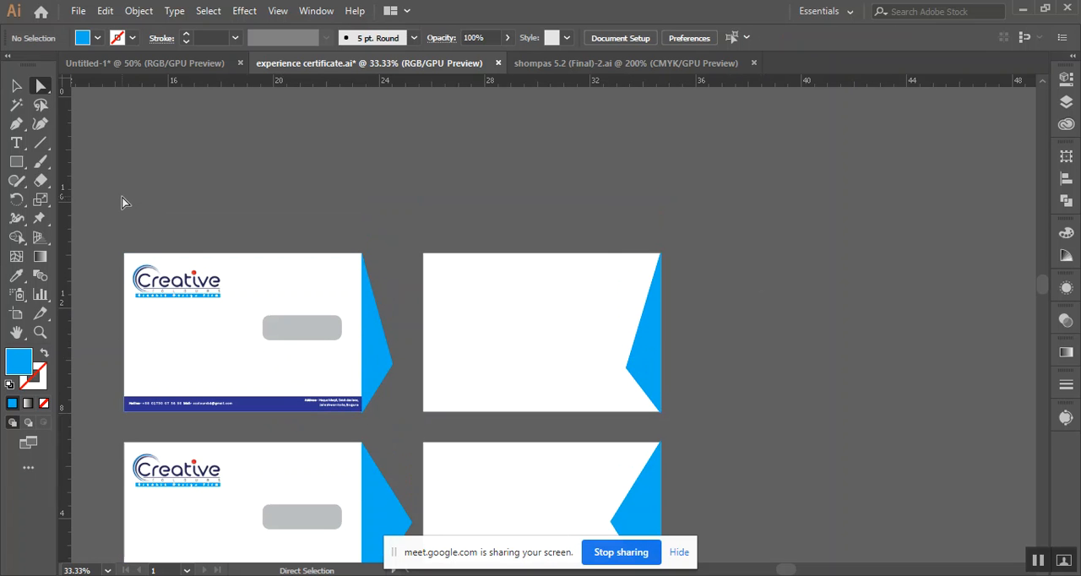
pyautogui.moveTo(135, 218); pyautogui.dragTo(733, 402)
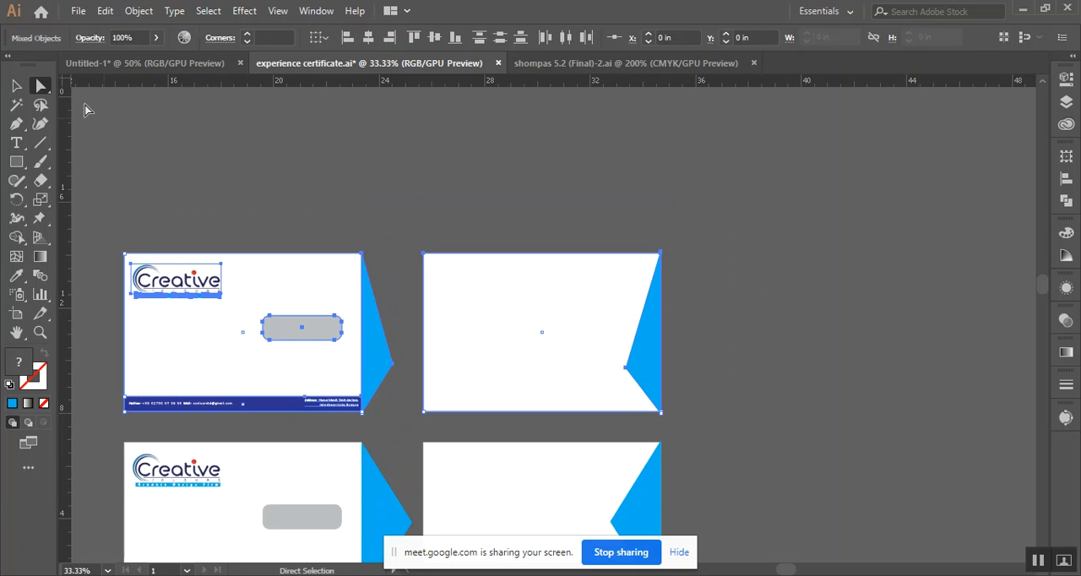
pyautogui.click(14, 87)
pyautogui.click(256, 157)
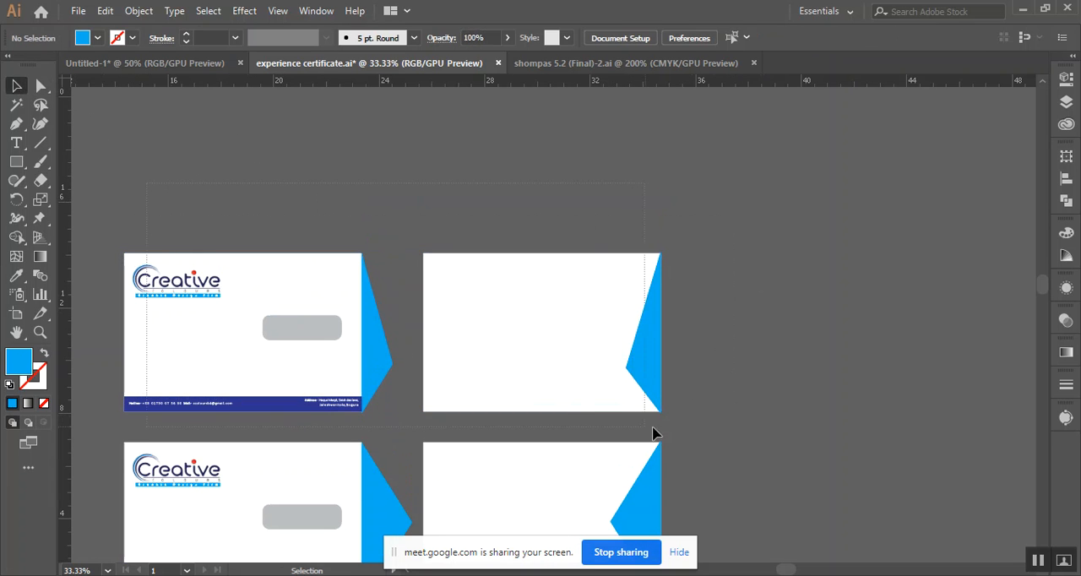
pyautogui.click(463, 402)
pyautogui.scroll(4, 463, 403)
pyautogui.moveTo(334, 414); pyautogui.dragTo(338, 224)
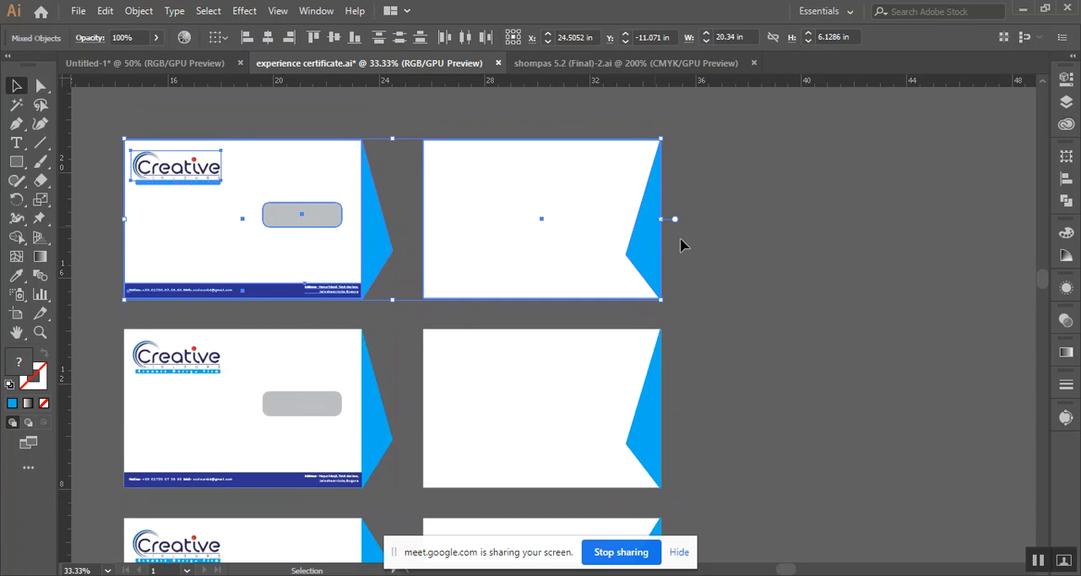
# Add an anchor on the topmost front flap's upper slanted edge and reposition it and the tip to form a trapezoid flap
pyautogui.click(381, 212)
pyautogui.scroll(2, 382, 215)
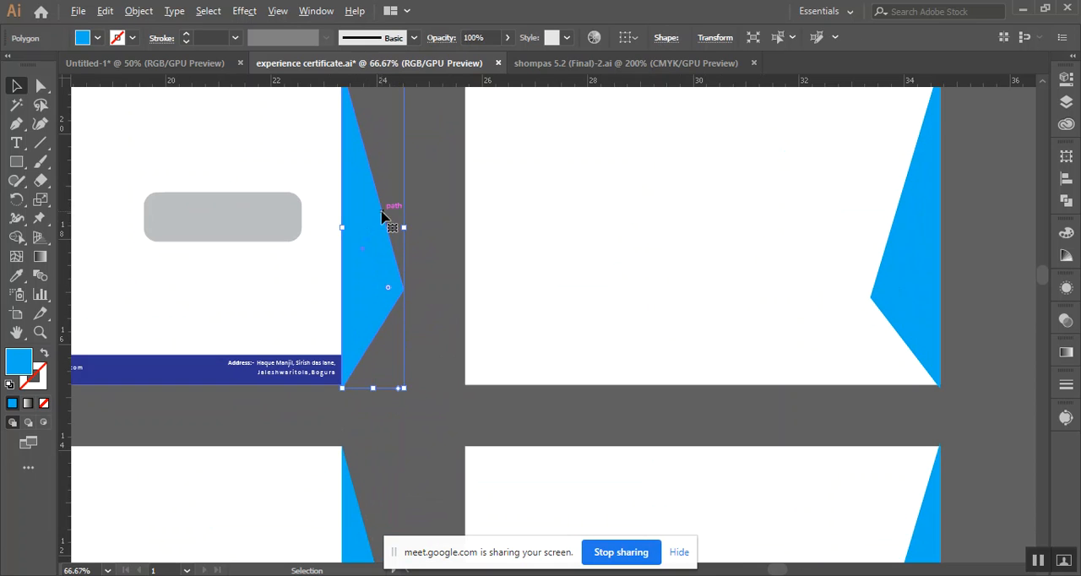
pyautogui.click(429, 218)
pyautogui.click(364, 222)
pyautogui.scroll(2, 68, 101)
pyautogui.click(40, 85)
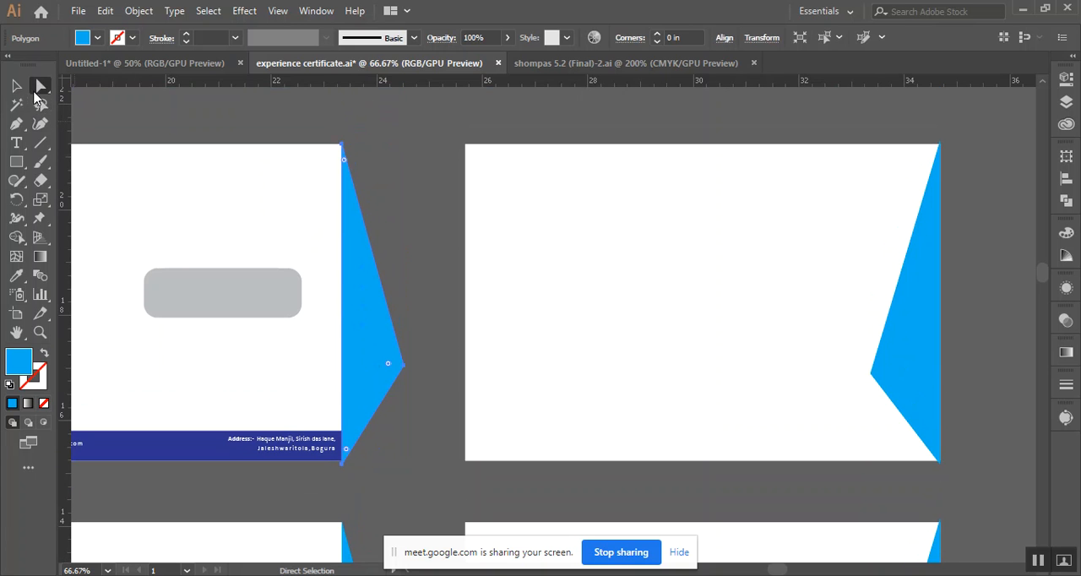
pyautogui.click(16, 124)
pyautogui.click(377, 264)
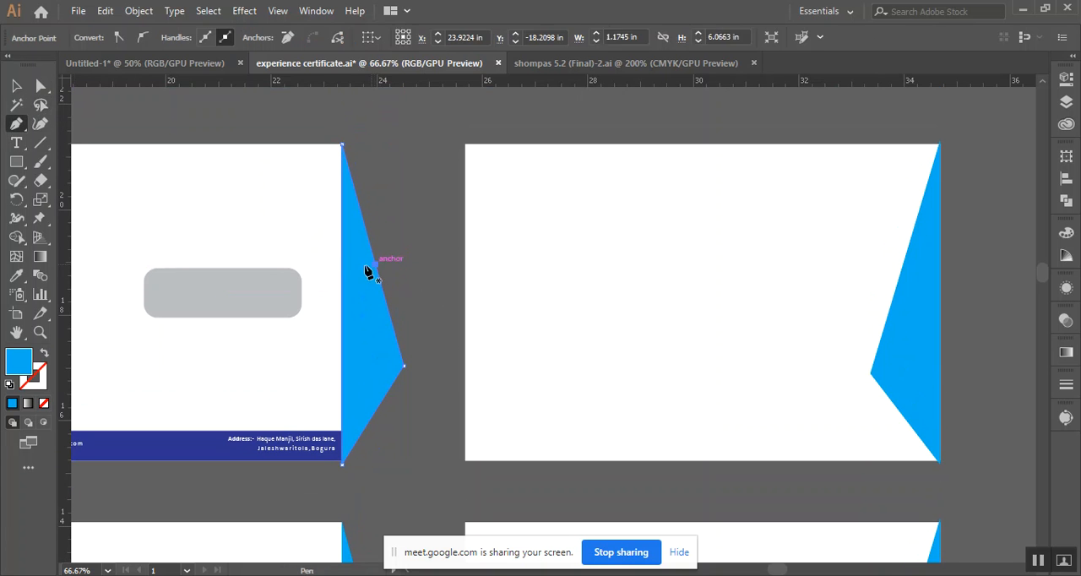
pyautogui.click(41, 86)
pyautogui.moveTo(376, 264); pyautogui.dragTo(393, 212)
pyautogui.moveTo(406, 369); pyautogui.dragTo(392, 406)
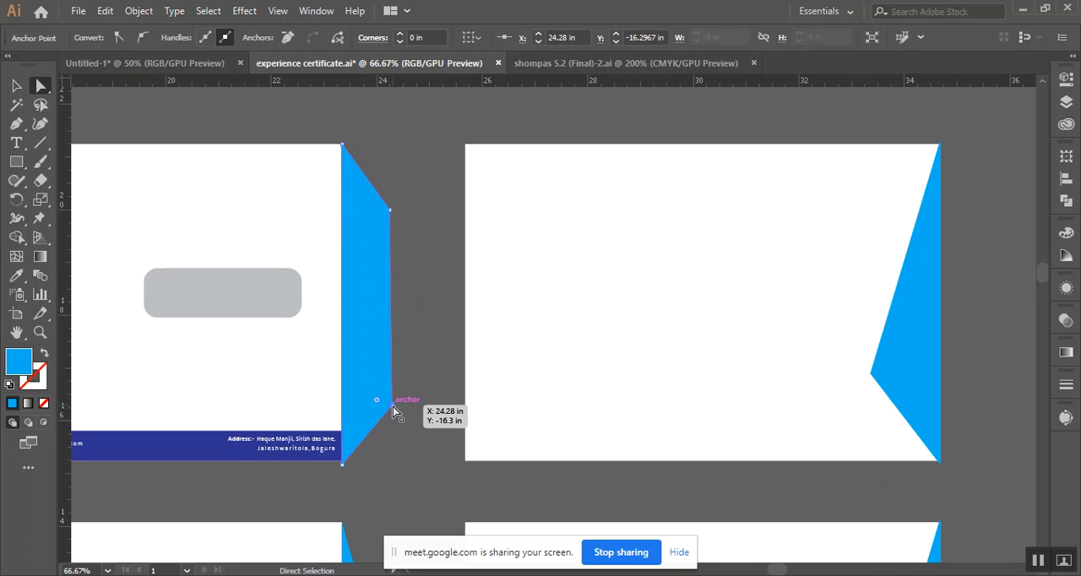
# Fine-tune the trapezoid flap's two outer anchors, moving the upper one higher and the lower one lower, and round both outer corners
pyautogui.click(390, 212)
pyautogui.moveTo(390, 218); pyautogui.dragTo(390, 201)
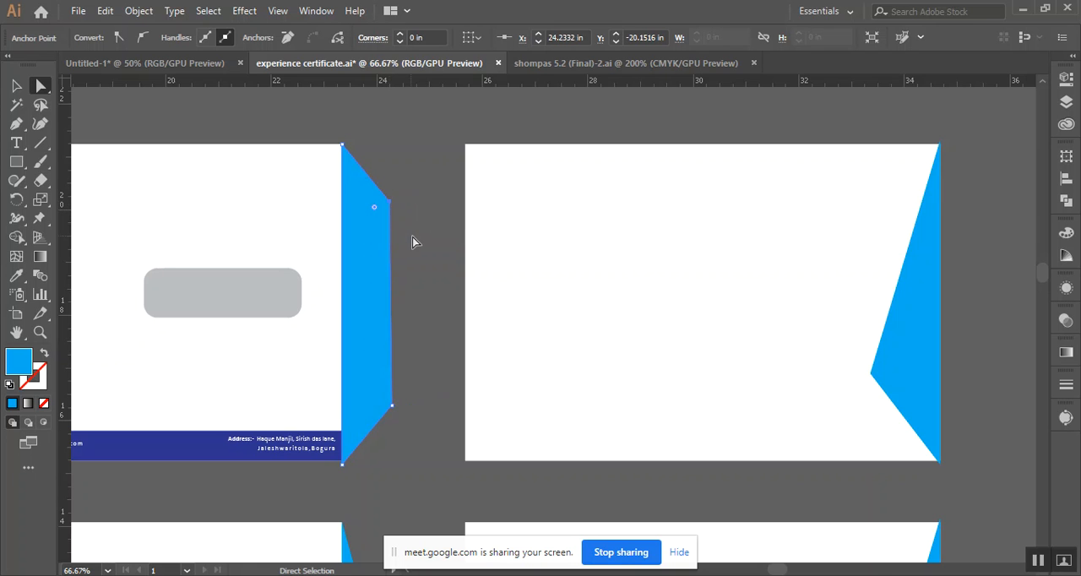
pyautogui.moveTo(394, 411); pyautogui.dragTo(393, 414)
pyautogui.click(388, 412)
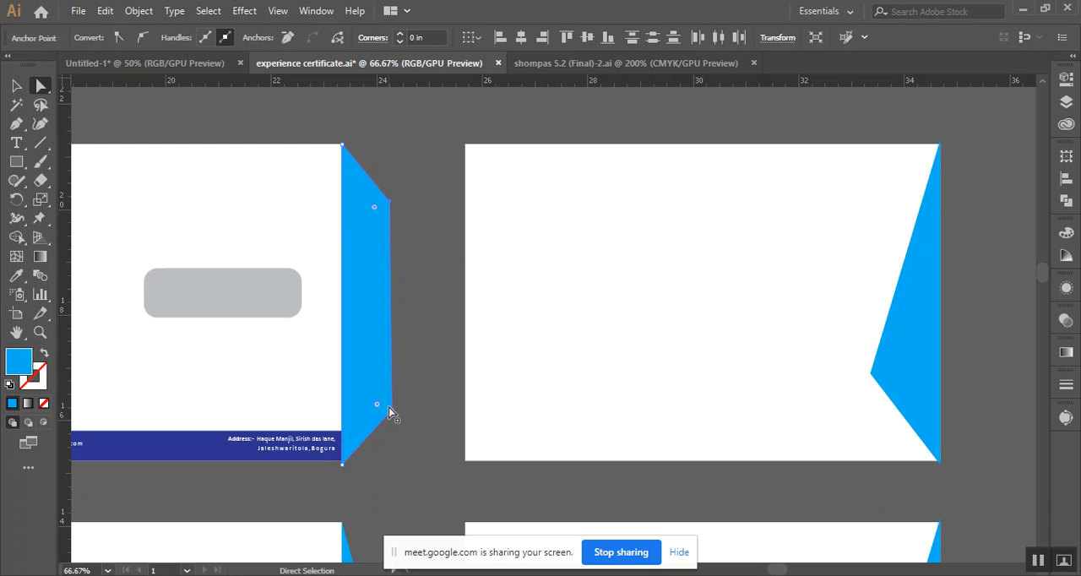
pyautogui.moveTo(373, 209); pyautogui.dragTo(334, 226)
pyautogui.click(425, 329)
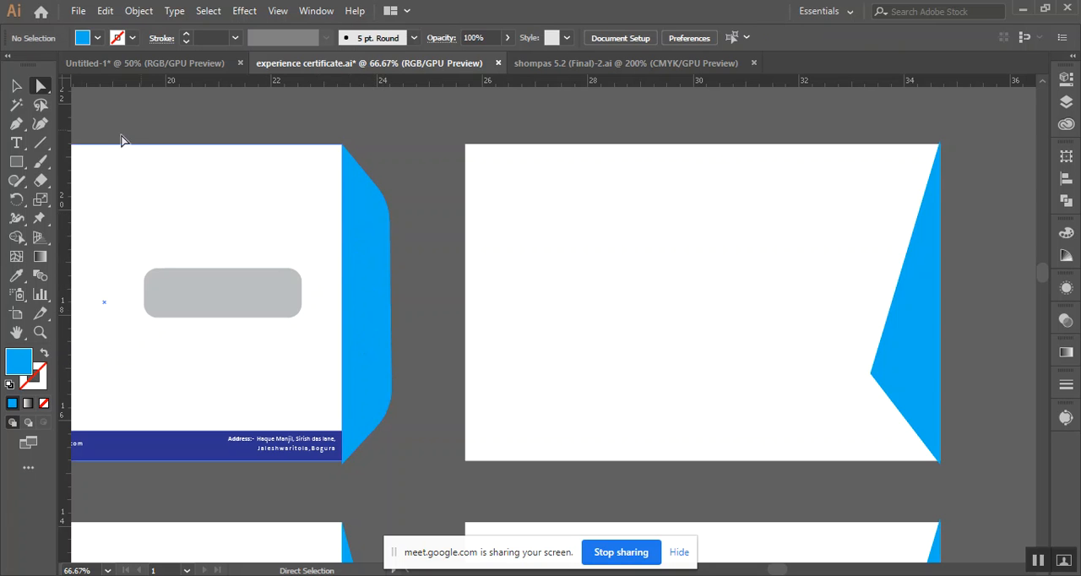
# Delete the pointed flap from the topmost back and place a copy of the rounded front flap on it
pyautogui.click(939, 355)
pyautogui.press('Delete')
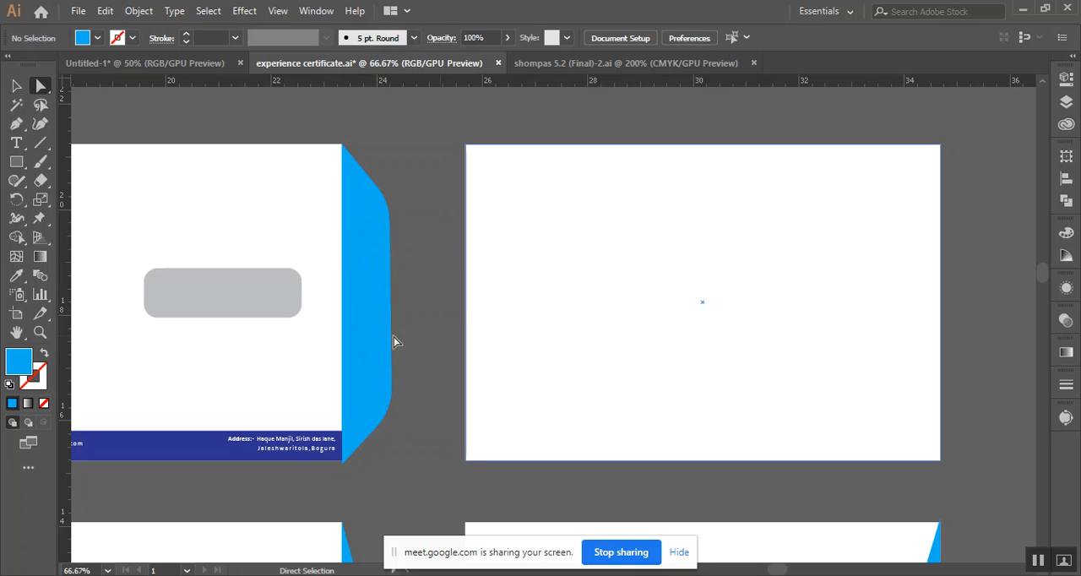
pyautogui.press('v')
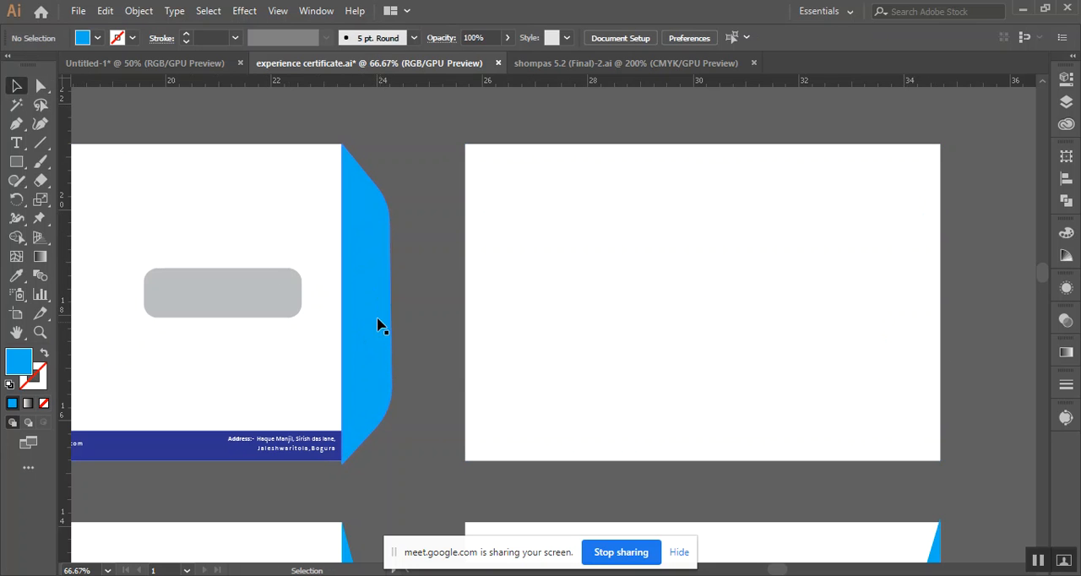
pyautogui.moveTo(371, 319); pyautogui.dragTo(728, 301)
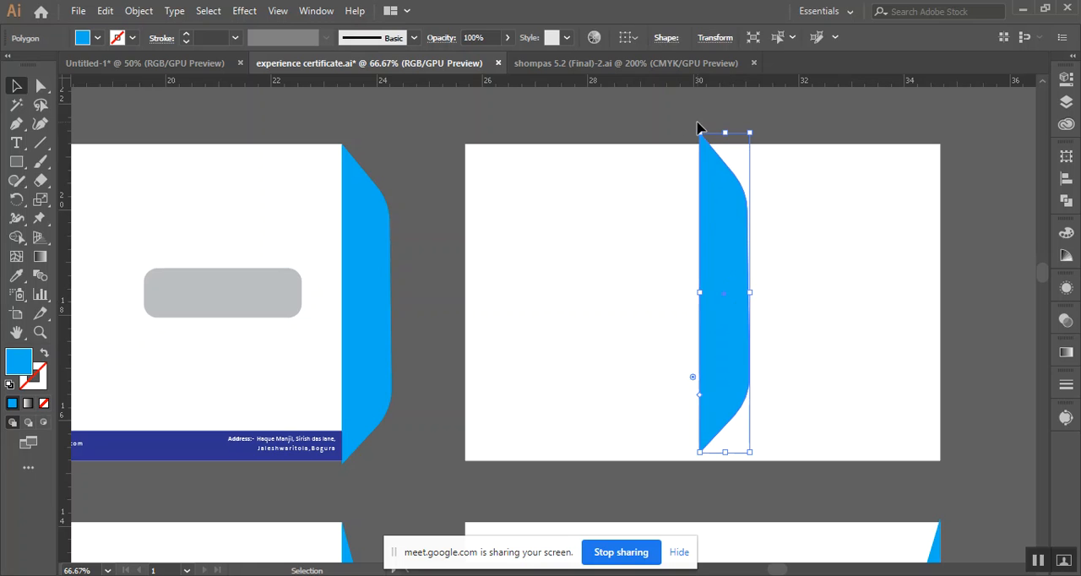
# Rotate the copied flap 180 degrees, align it inside the back's right edge, and match its height to the envelope
pyautogui.moveTo(697, 127); pyautogui.dragTo(743, 473)
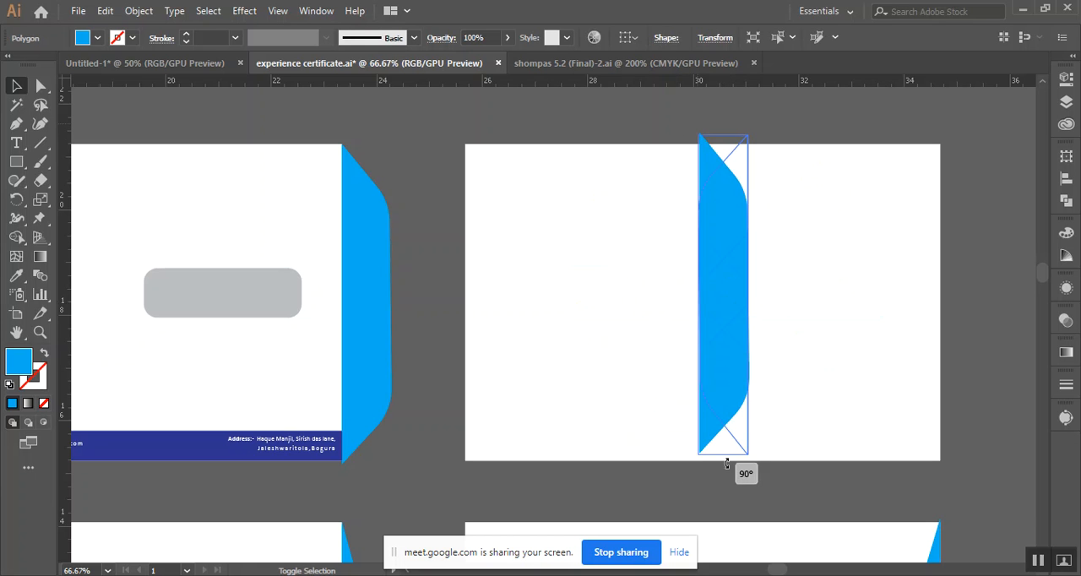
pyautogui.moveTo(722, 310); pyautogui.dragTo(859, 414)
pyautogui.scroll(2, 913, 317)
pyautogui.moveTo(892, 311); pyautogui.dragTo(862, 425)
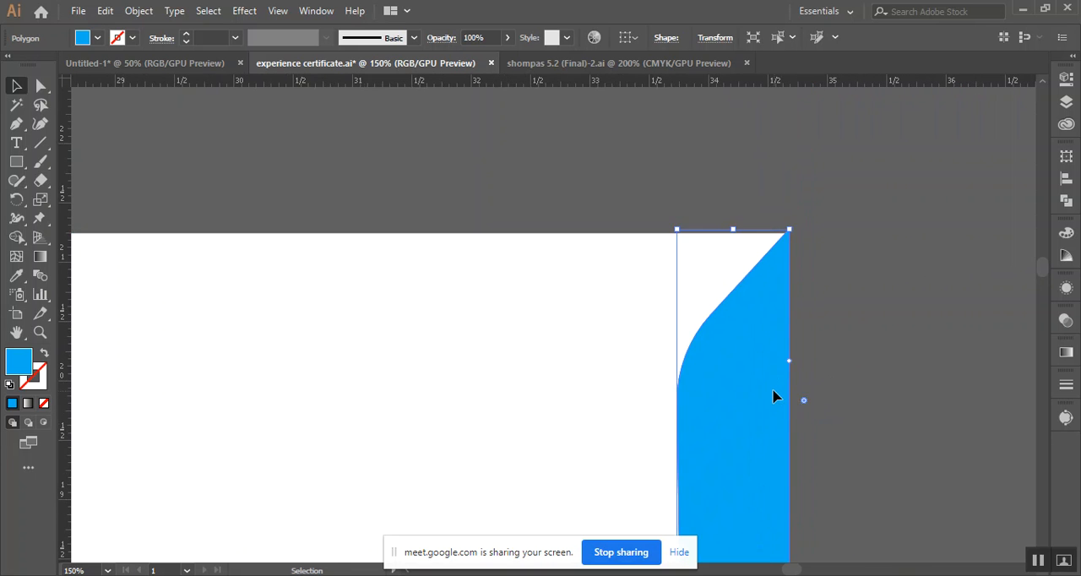
pyautogui.moveTo(773, 398); pyautogui.dragTo(771, 402)
pyautogui.scroll(-10, 883, 391)
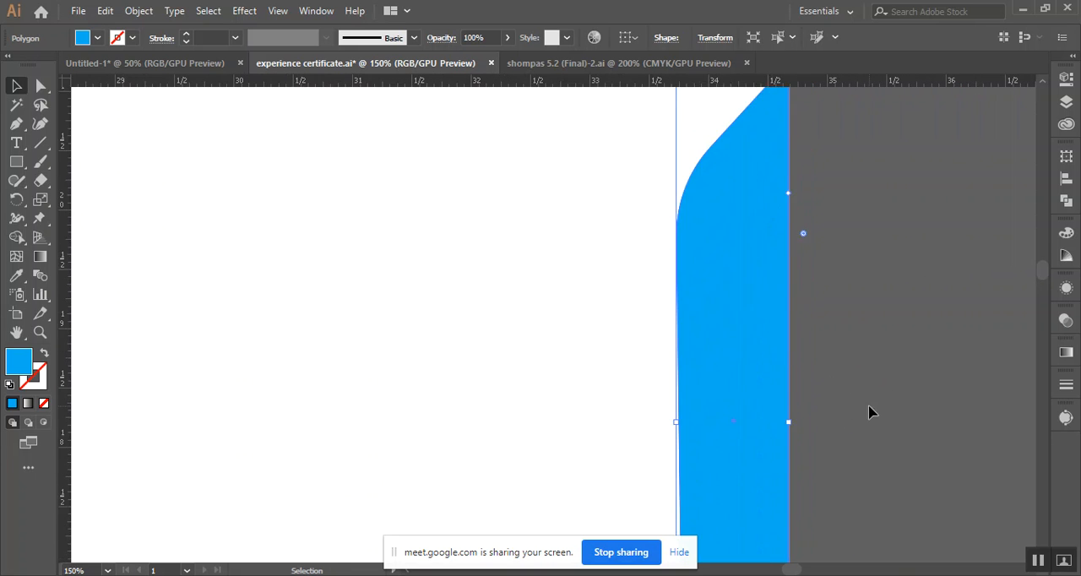
pyautogui.moveTo(732, 461); pyautogui.dragTo(734, 452)
pyautogui.click(528, 414)
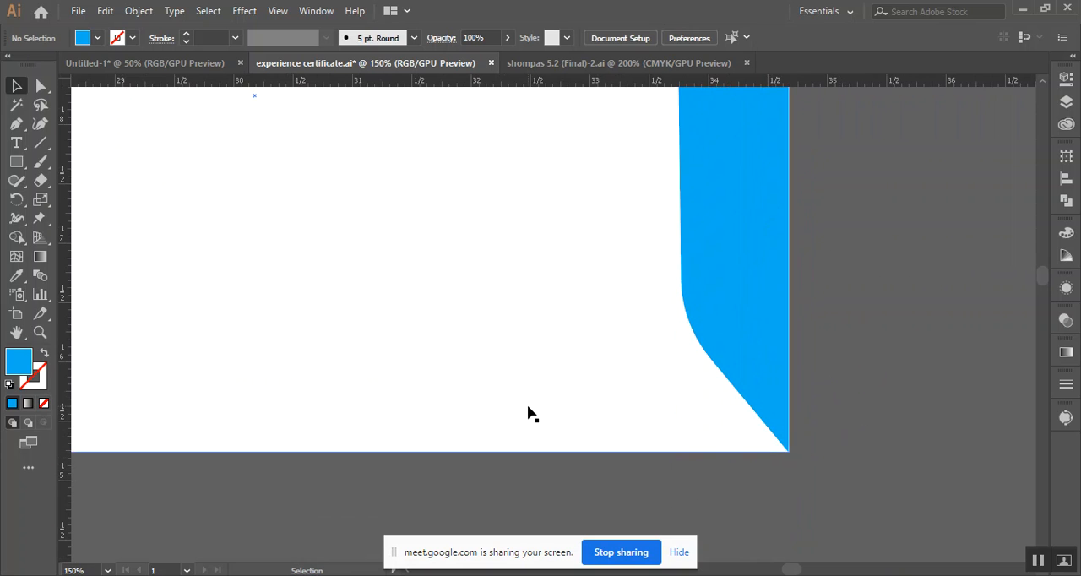
# Draw a nearly horizontal line across the middle of the topmost back, from its left edge to the blue flap
pyautogui.scroll(-3, 528, 414)
pyautogui.moveTo(642, 335); pyautogui.dragTo(830, 326)
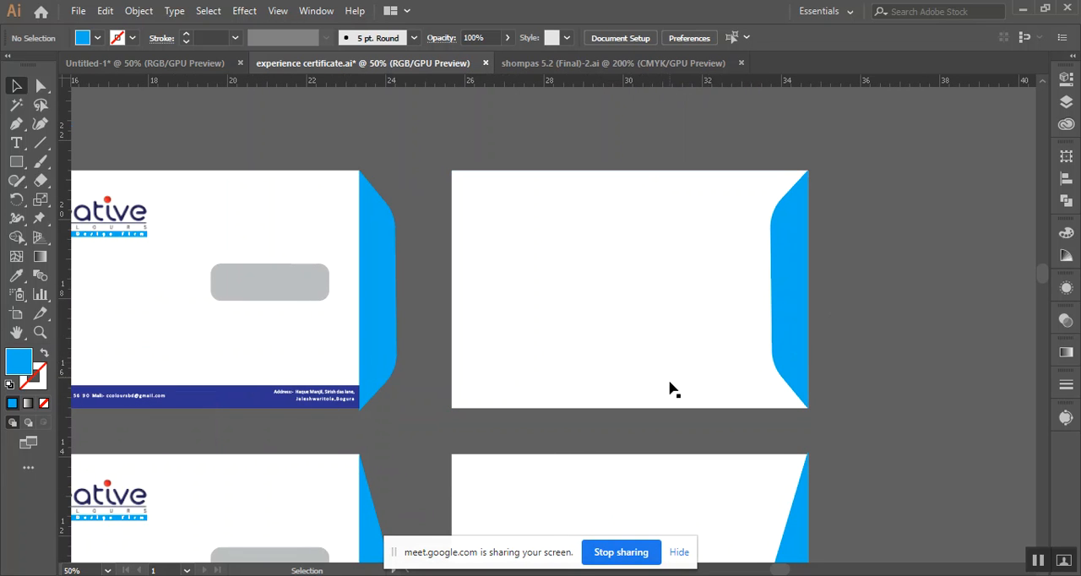
pyautogui.moveTo(470, 324); pyautogui.dragTo(517, 296)
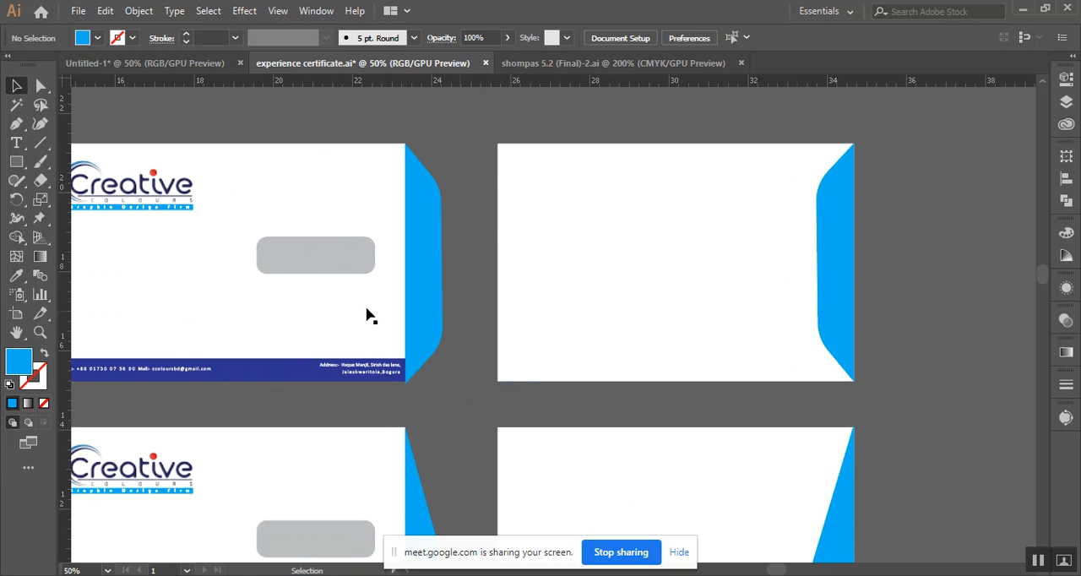
pyautogui.click(39, 146)
pyautogui.moveTo(498, 262); pyautogui.dragTo(815, 254)
pyautogui.press('v')
# Give the line on the topmost back a 1 pt black stroke with no fill
pyautogui.click(97, 37)
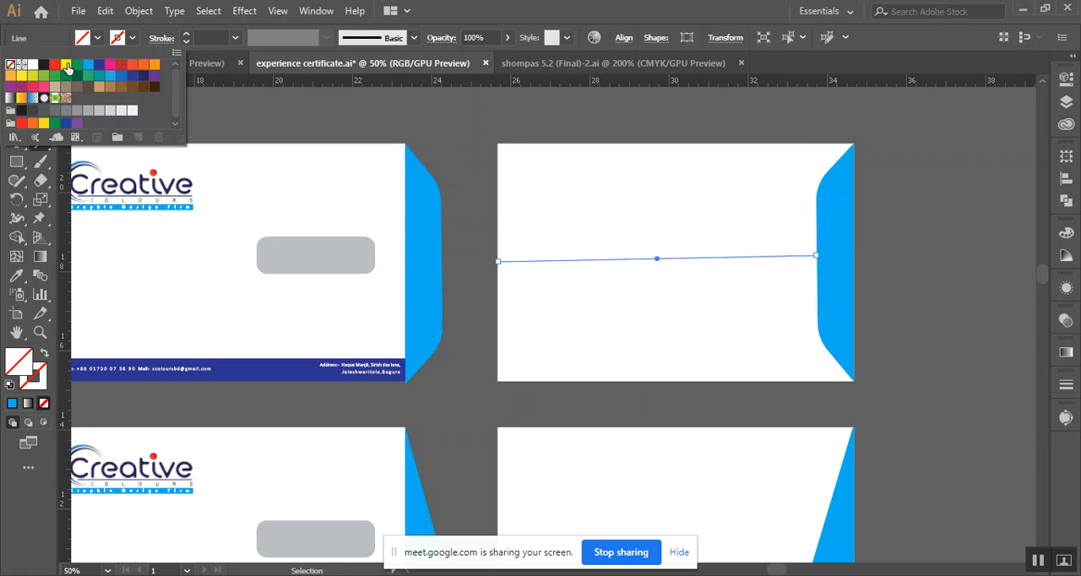
pyautogui.click(44, 64)
pyautogui.click(583, 106)
pyautogui.click(612, 335)
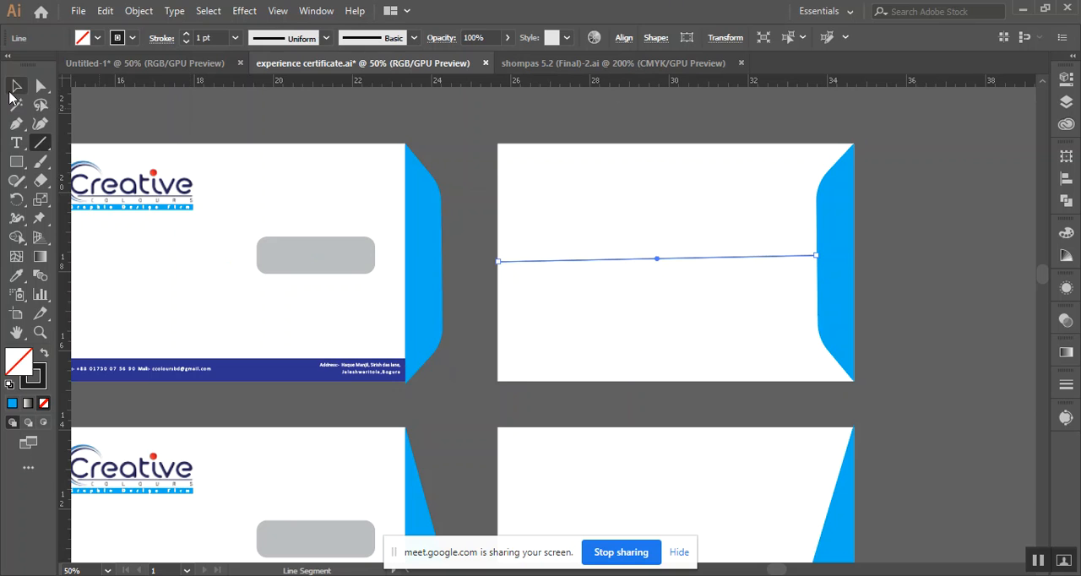
pyautogui.click(16, 85)
pyautogui.click(426, 139)
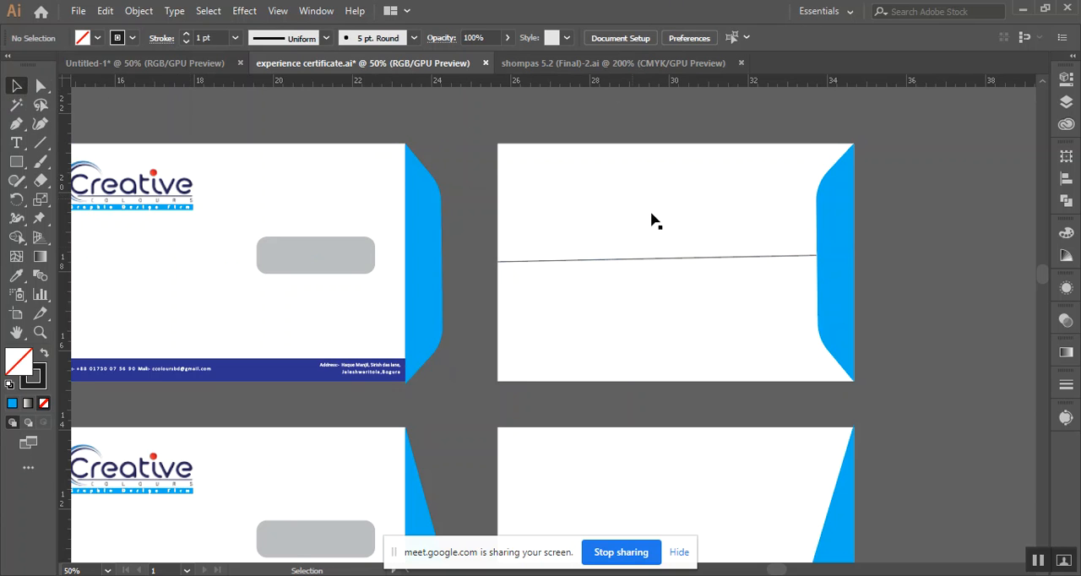
# Select the line on the topmost back and review all the envelope variations together
pyautogui.click(610, 260)
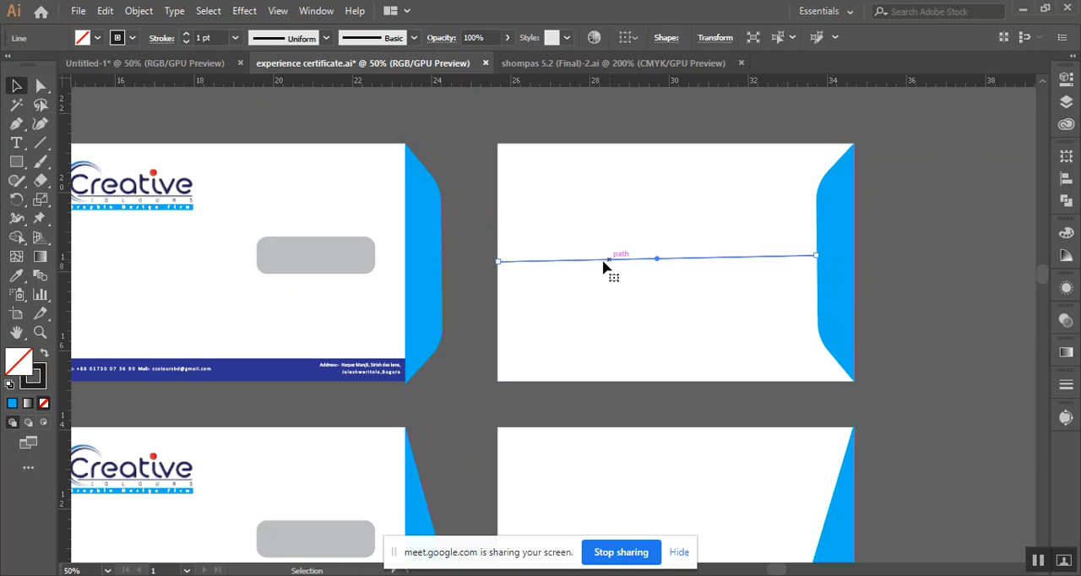
pyautogui.press('space')
pyautogui.moveTo(464, 362); pyautogui.dragTo(583, 291)
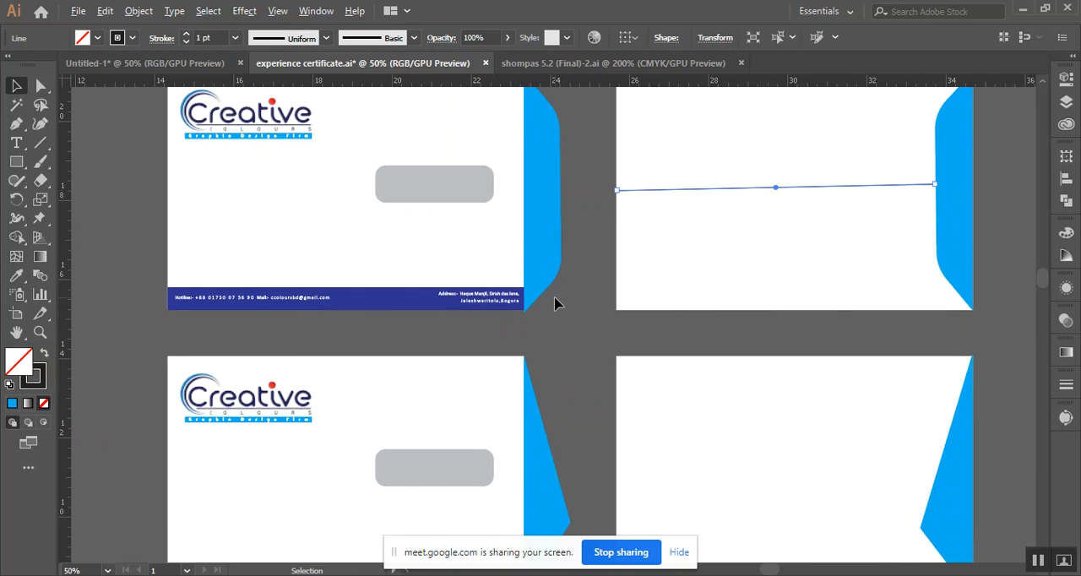
pyautogui.scroll(-1, 555, 304)
pyautogui.scroll(-2, 839, 403)
pyautogui.press('space')
pyautogui.moveTo(839, 403); pyautogui.dragTo(654, 310)
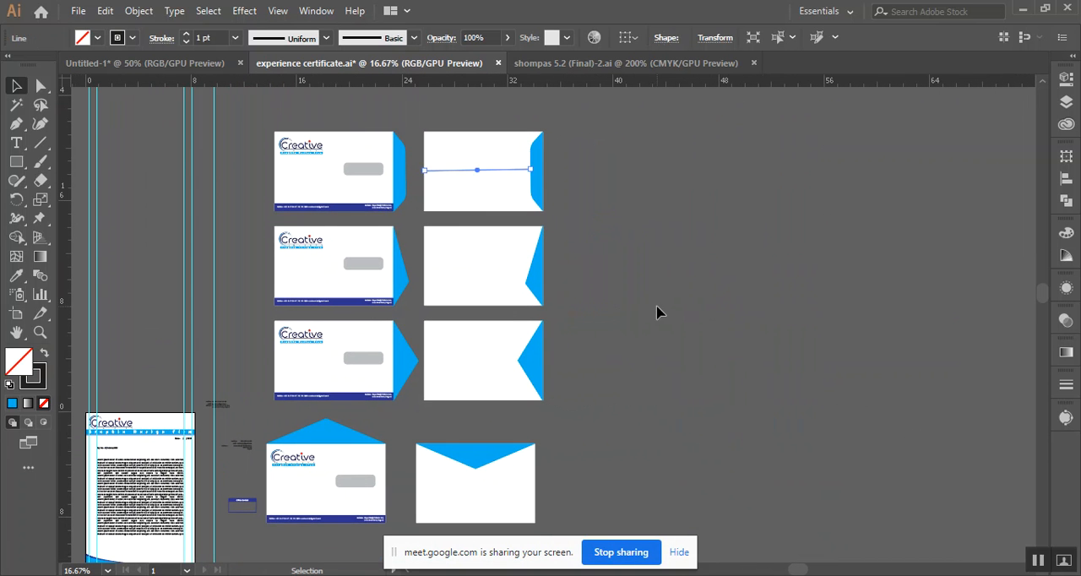
# Inspect the curved footer shapes on the letterhead and hide the document's guides
pyautogui.click(657, 313)
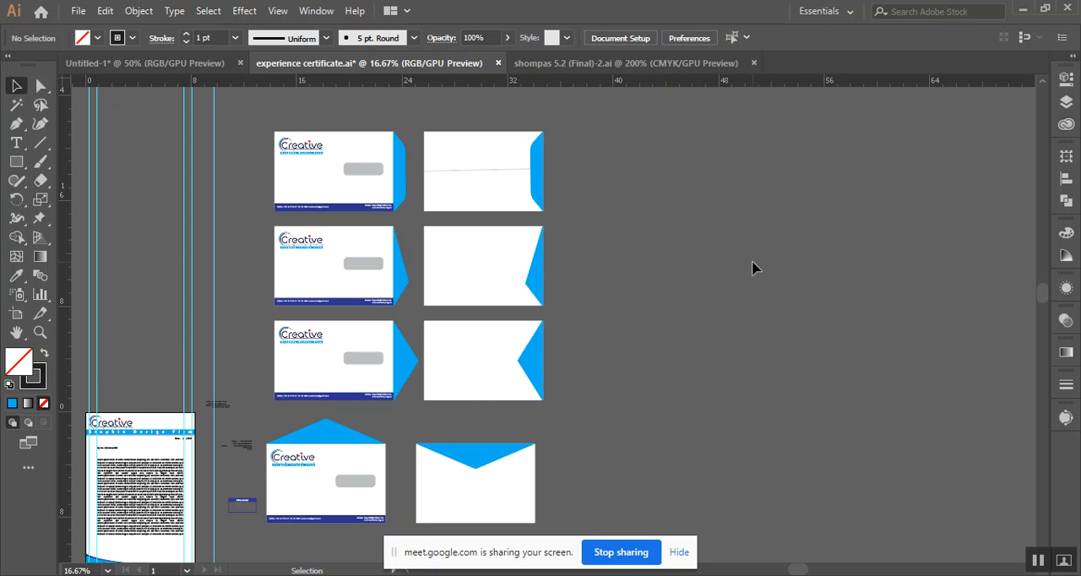
pyautogui.moveTo(268, 360); pyautogui.dragTo(327, 371)
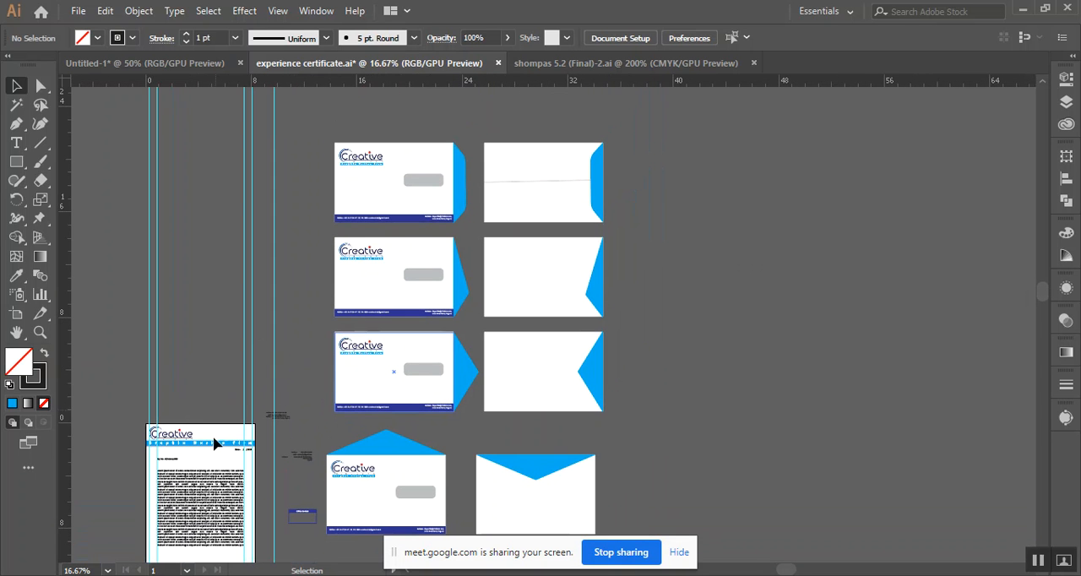
pyautogui.scroll(-3, 225, 465)
pyautogui.scroll(-1, 215, 458)
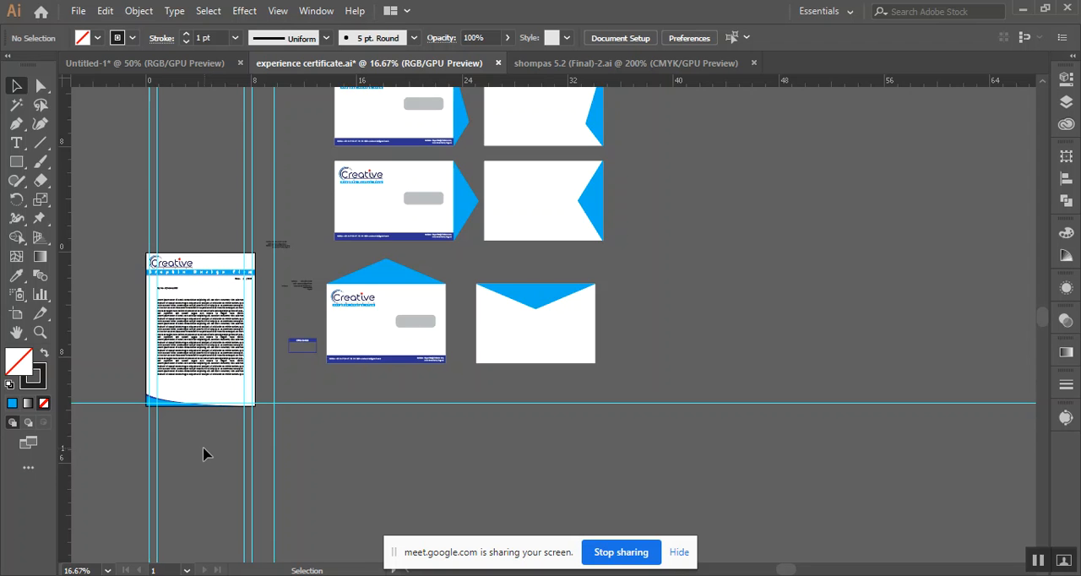
pyautogui.scroll(2, 204, 452)
pyautogui.click(147, 365)
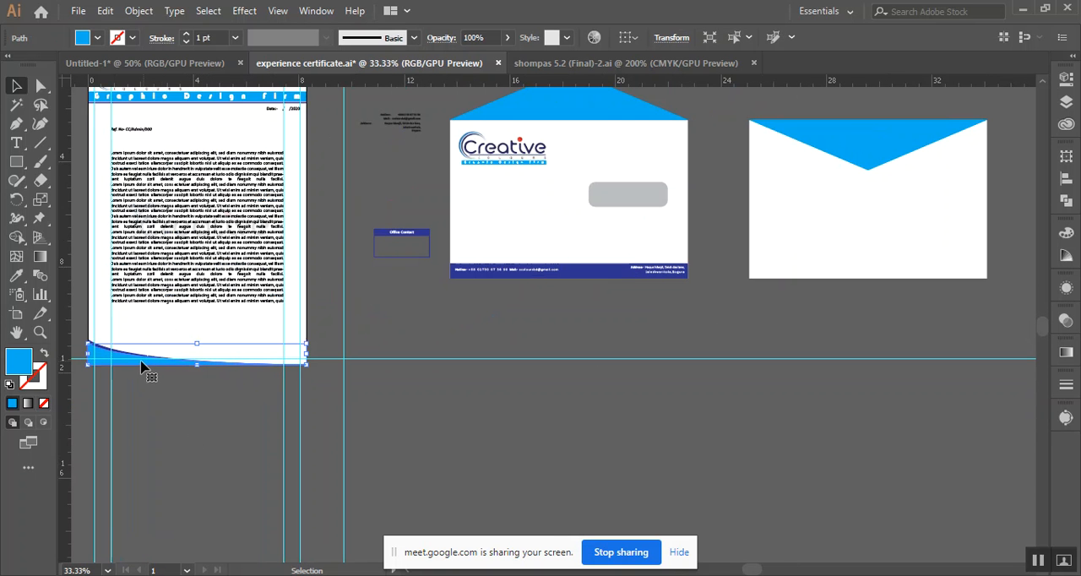
pyautogui.scroll(2, 150, 424)
pyautogui.moveTo(203, 403); pyautogui.dragTo(321, 454)
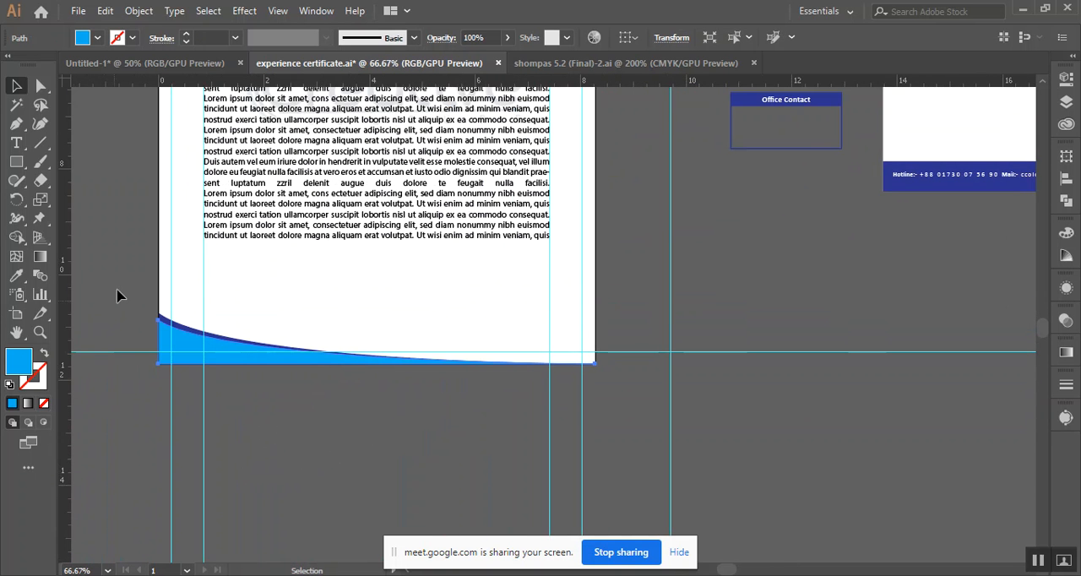
pyautogui.click(171, 298)
pyautogui.click(259, 426)
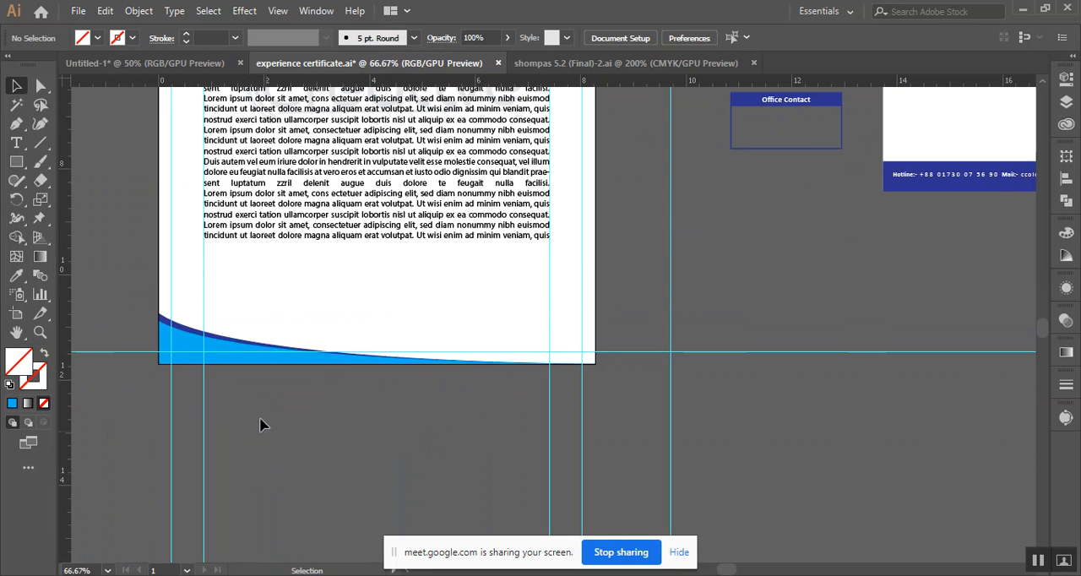
pyautogui.rightClick(741, 260)
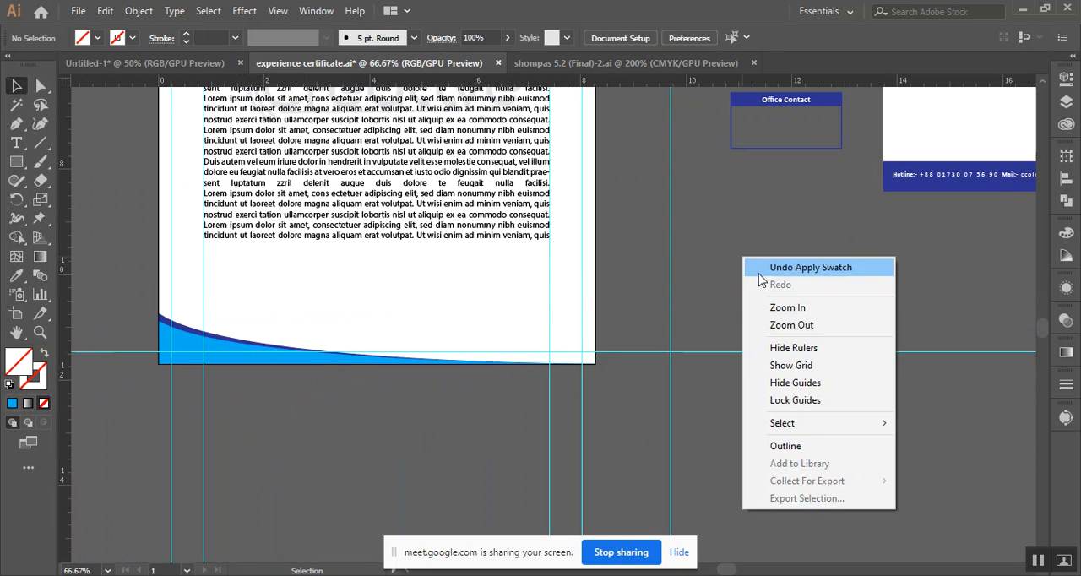
pyautogui.click(830, 381)
# Copy the letterhead's curved footer shapes below the lowest envelope front, and move that envelope's dark blue footer bar off it
pyautogui.moveTo(361, 355); pyautogui.dragTo(449, 415)
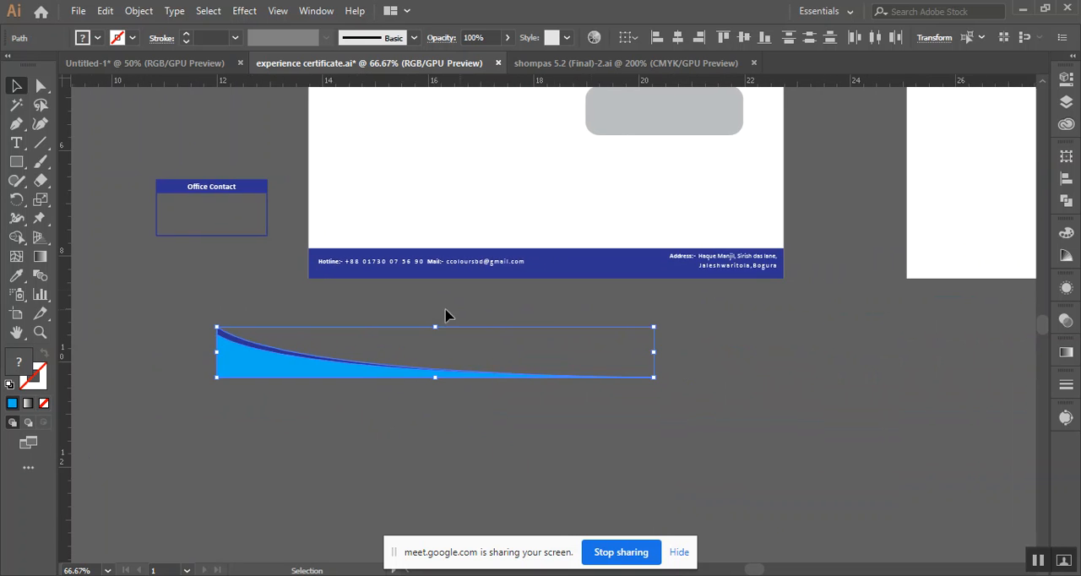
pyautogui.click(377, 298)
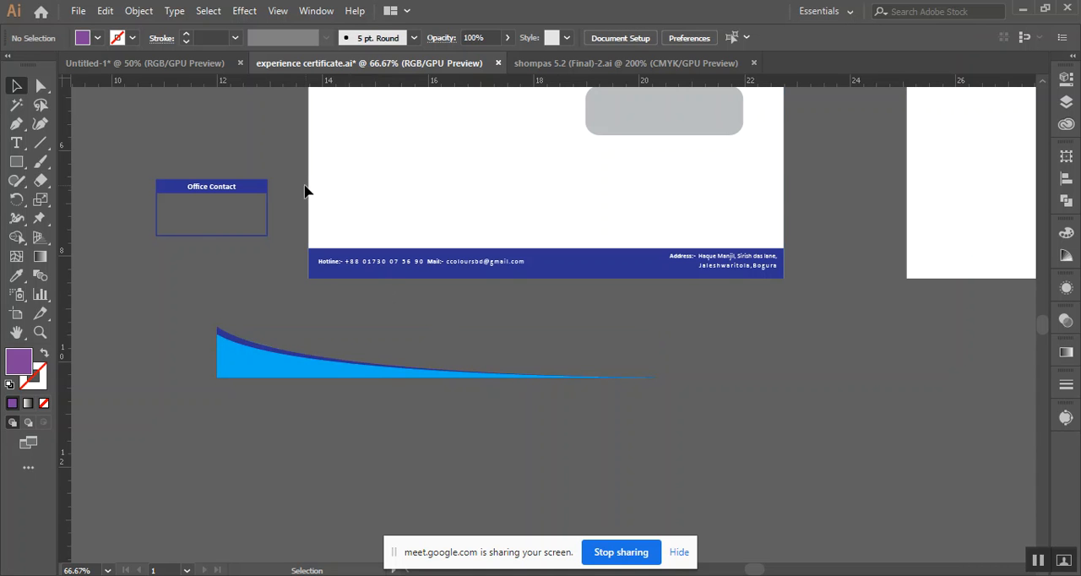
pyautogui.press('a')
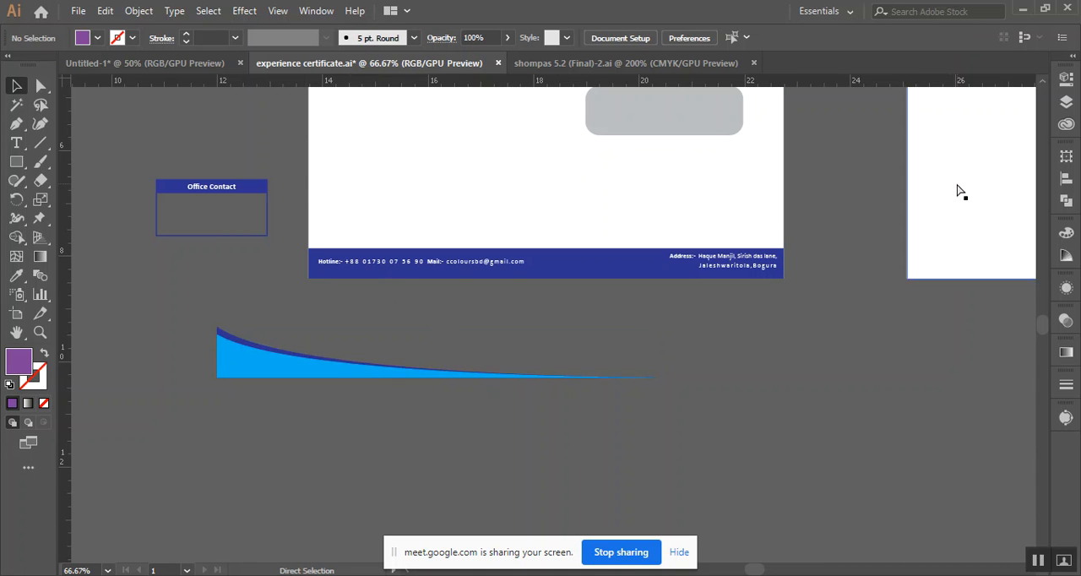
pyautogui.press('v')
pyautogui.moveTo(553, 271); pyautogui.dragTo(744, 433)
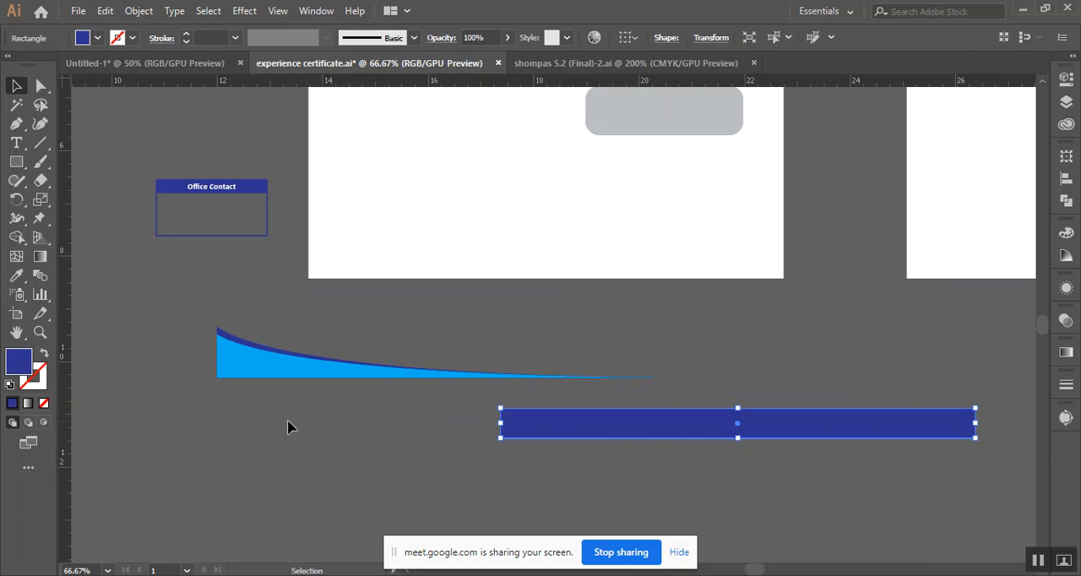
# Place the copied curved shapes in the lower left corner of the envelope front and bring them to the front
pyautogui.moveTo(322, 370); pyautogui.dragTo(410, 272)
pyautogui.rightClick(388, 287)
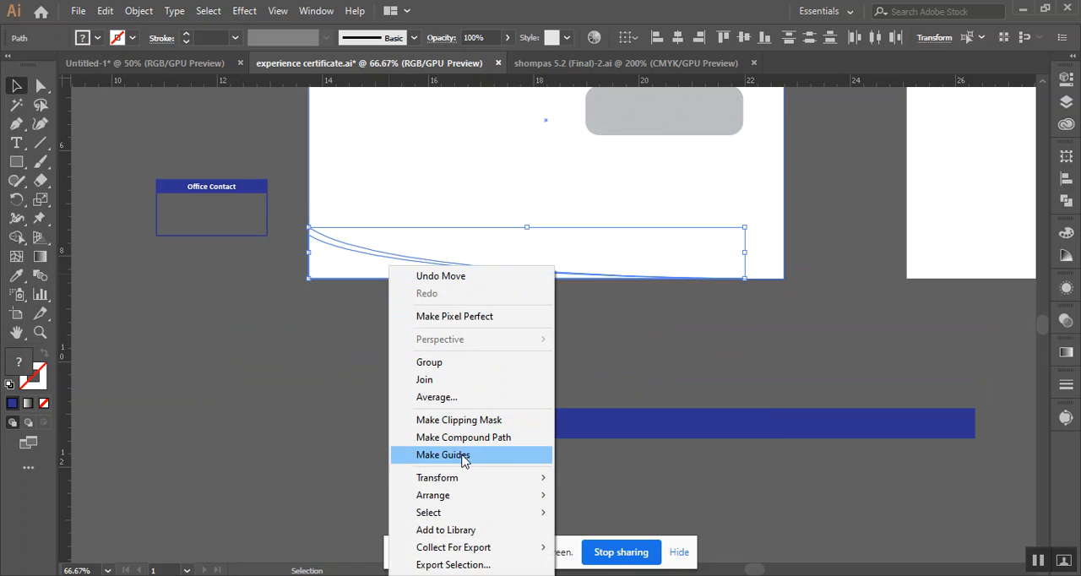
pyautogui.moveTo(497, 498)
pyautogui.click(608, 495)
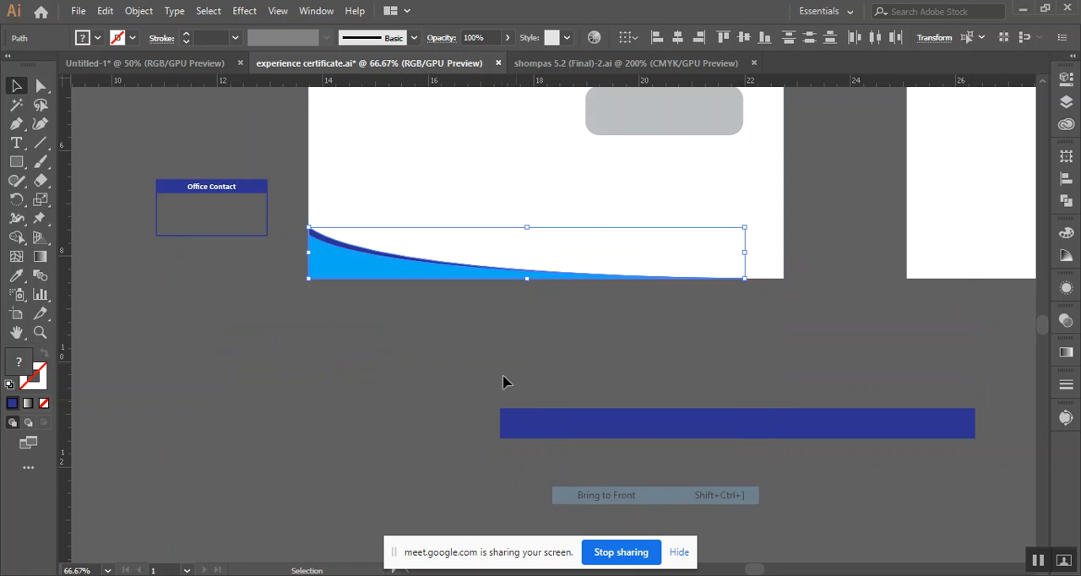
pyautogui.click(501, 380)
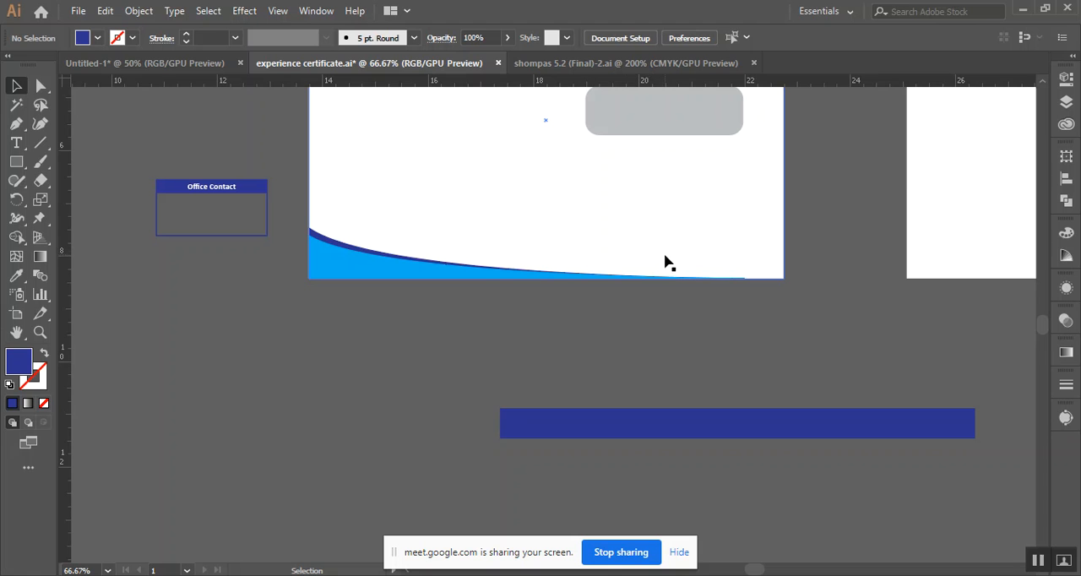
# In outline view, select the envelope's hotline and mail text together with its address text and bring both to the front
pyautogui.press('a')
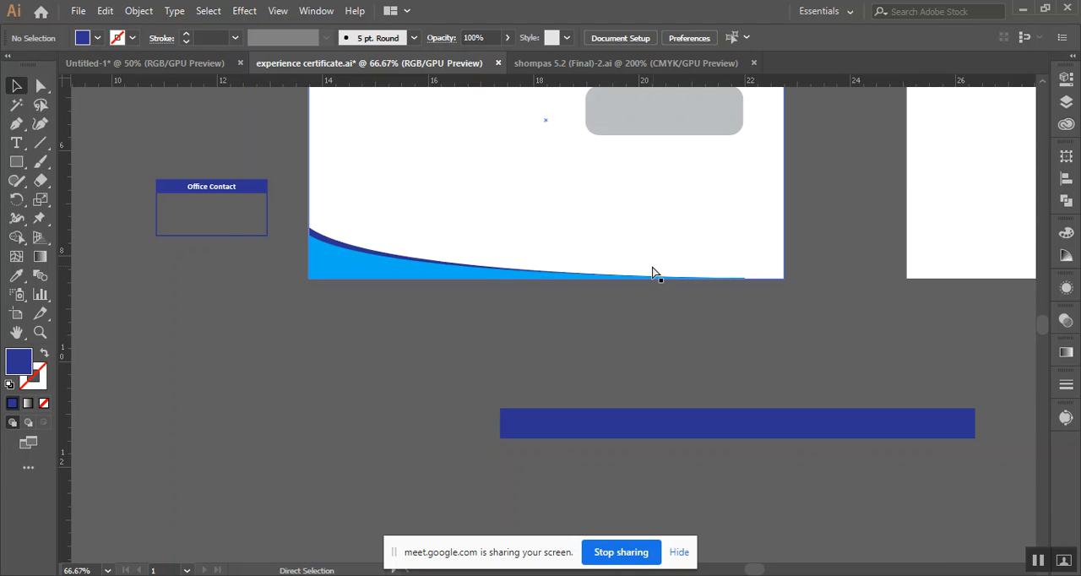
pyautogui.hotkey('ctrl', 'y')
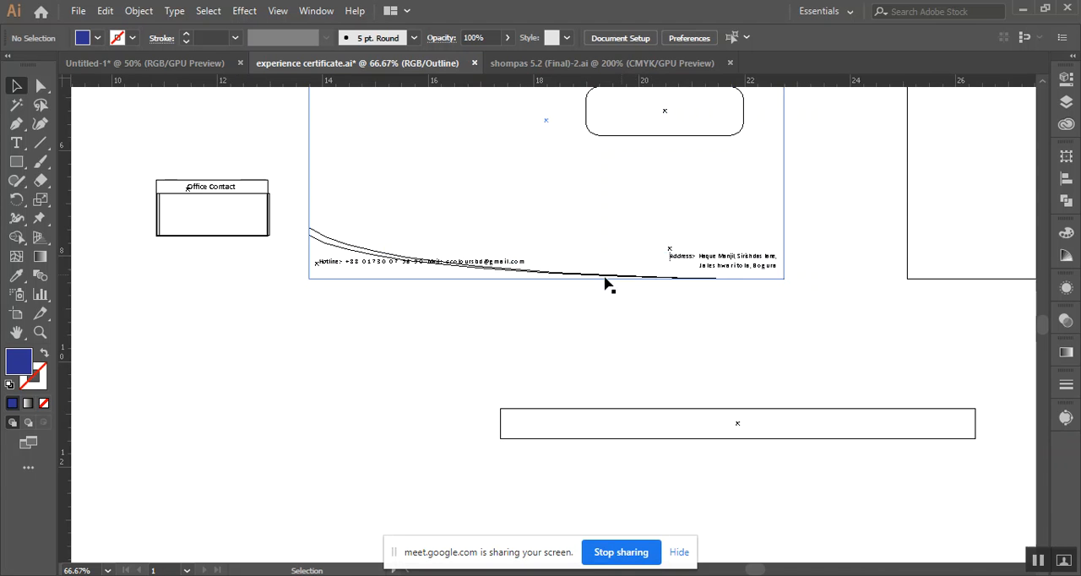
pyautogui.click(466, 263)
pyautogui.keyDown('shift'); pyautogui.click(709, 264); pyautogui.keyUp('shift')
pyautogui.rightClick(711, 259)
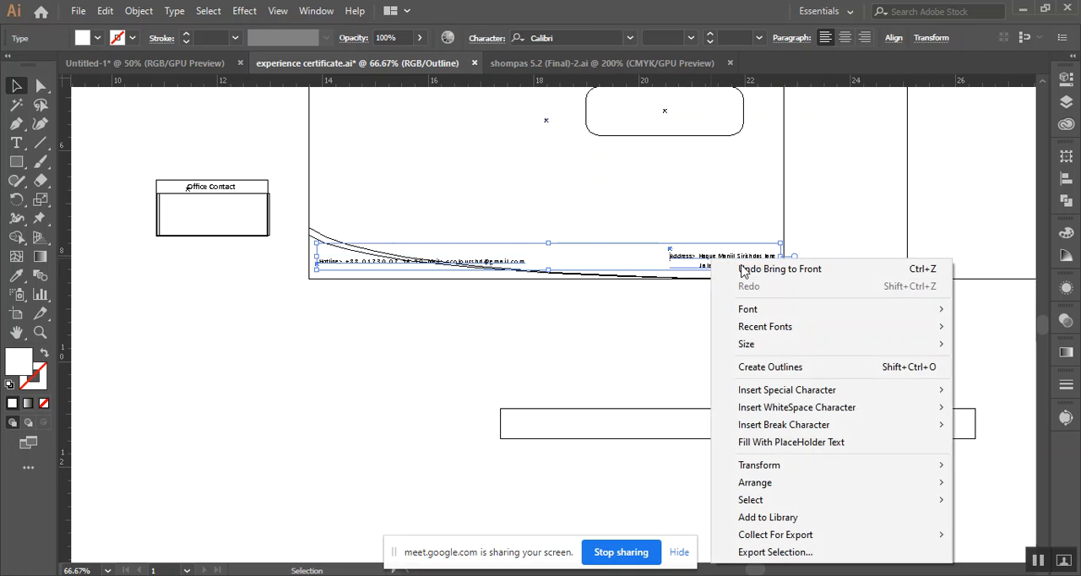
pyautogui.moveTo(799, 471)
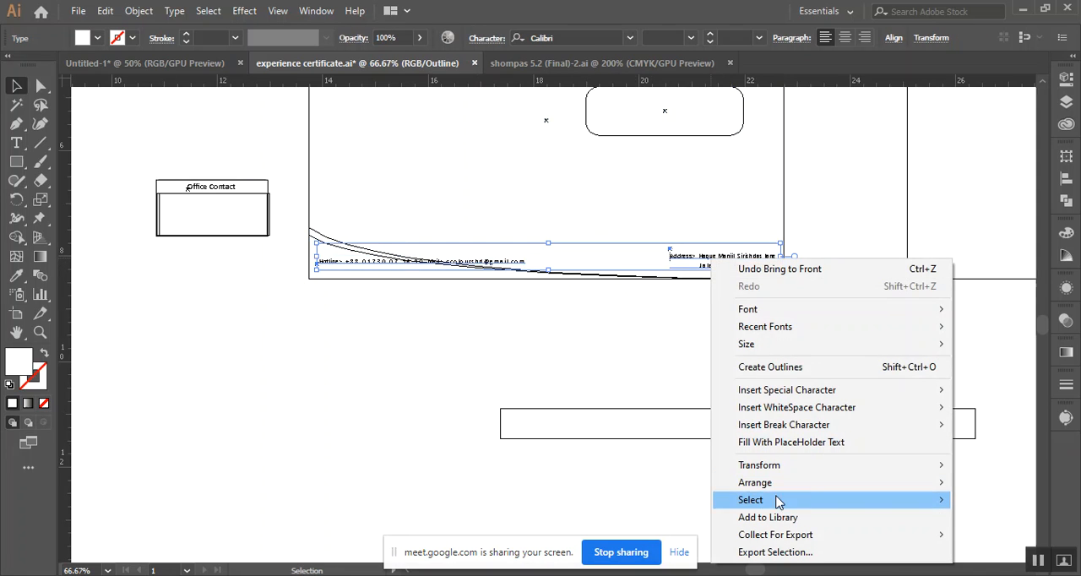
pyautogui.moveTo(775, 488)
pyautogui.click(617, 485)
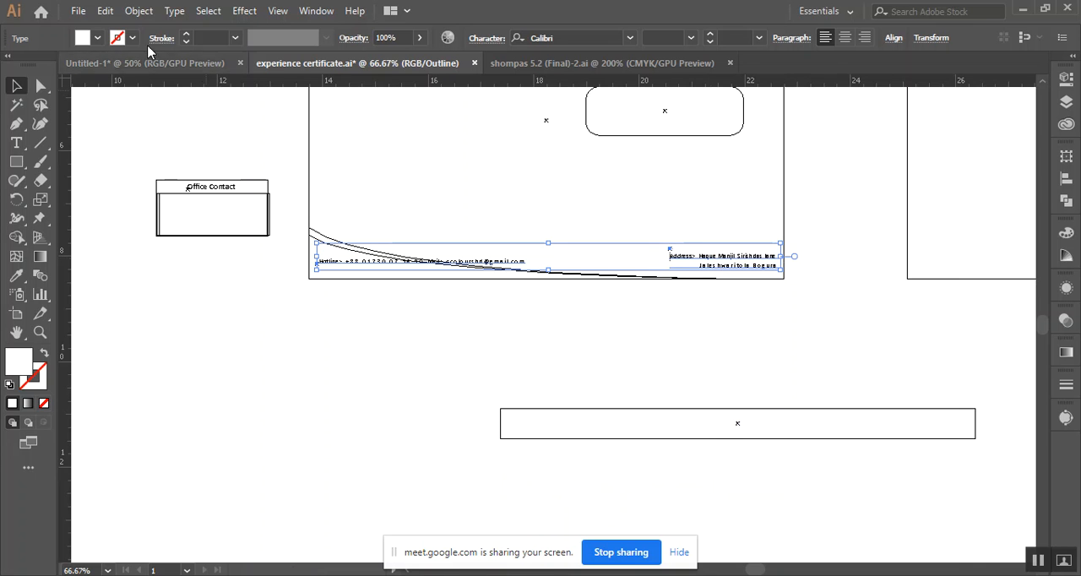
# Fill the selected contact and address texts with black and return to preview mode
pyautogui.click(96, 39)
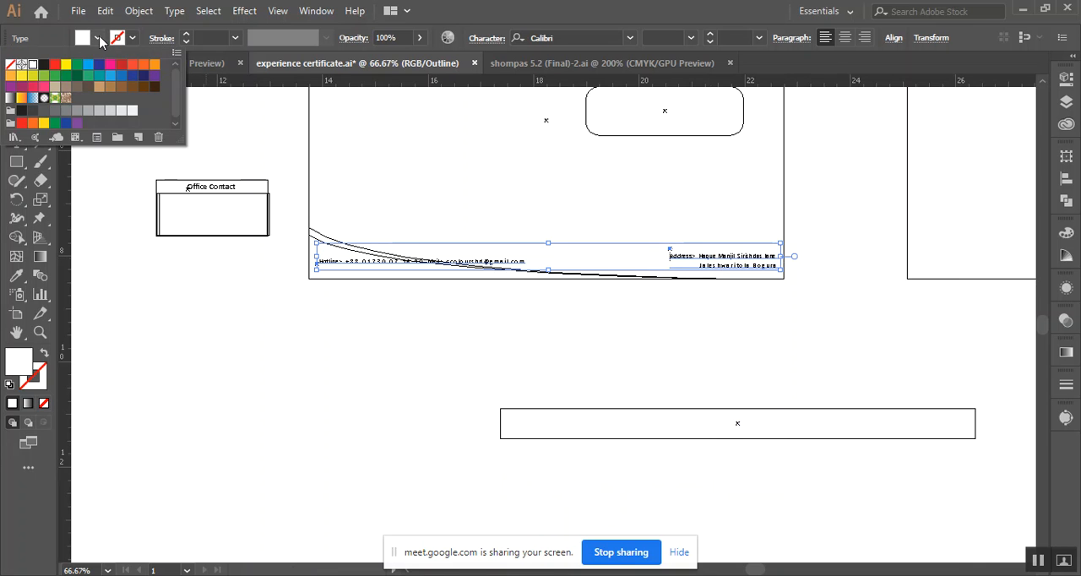
pyautogui.click(43, 66)
pyautogui.click(298, 359)
pyautogui.click(299, 360)
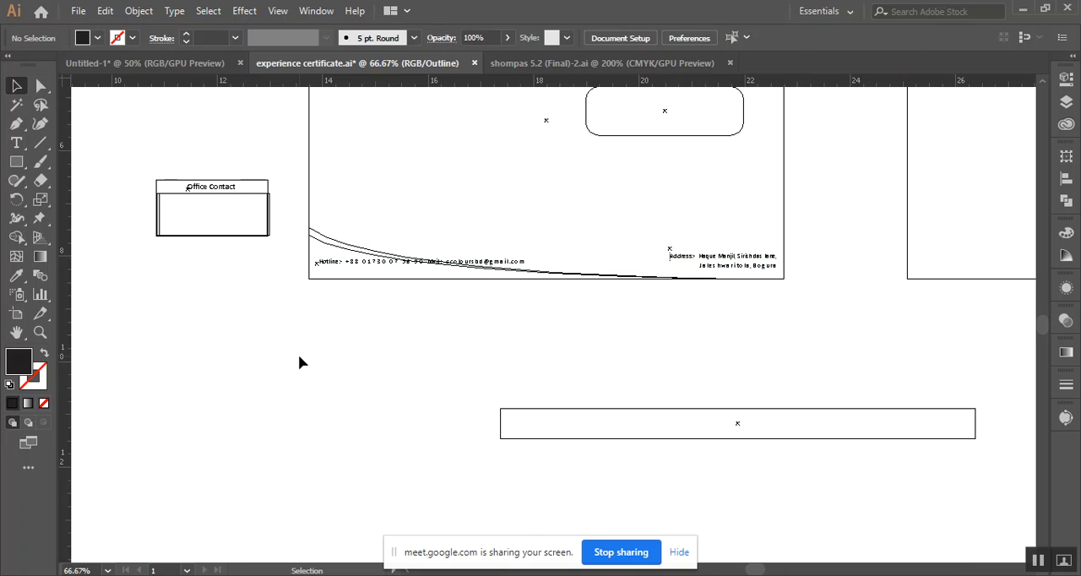
pyautogui.hotkey('ctrl', 'y')
# Move the hotline and mail text below the envelope, and raise the address slightly above the envelope's bottom edge
pyautogui.press('space')
pyautogui.moveTo(420, 345); pyautogui.dragTo(233, 361)
pyautogui.moveTo(326, 282); pyautogui.dragTo(544, 374)
pyautogui.scroll(3, 371, 329)
pyautogui.scroll(-1, 380, 393)
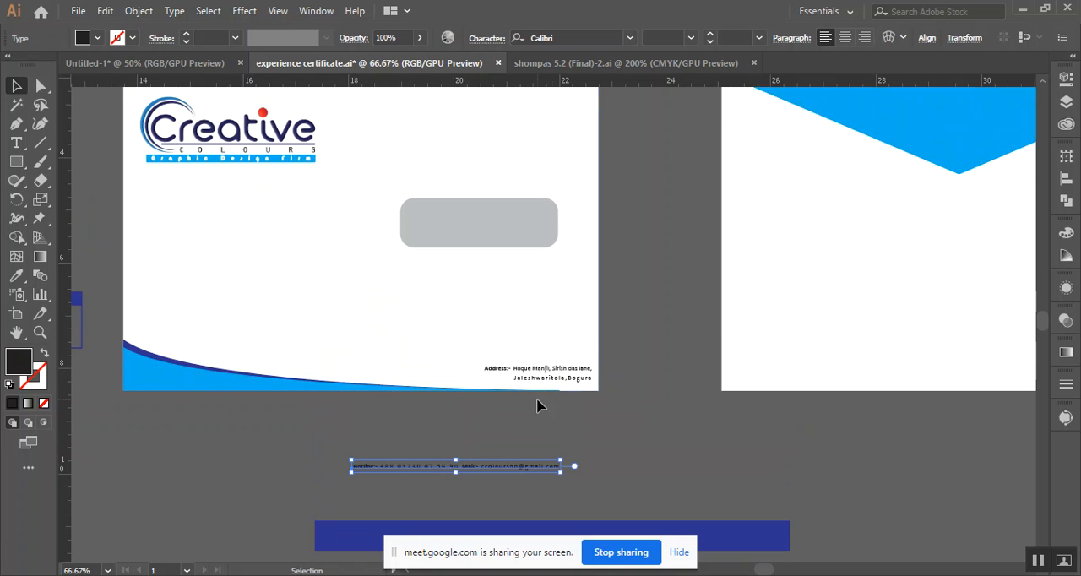
pyautogui.moveTo(562, 369); pyautogui.dragTo(563, 345)
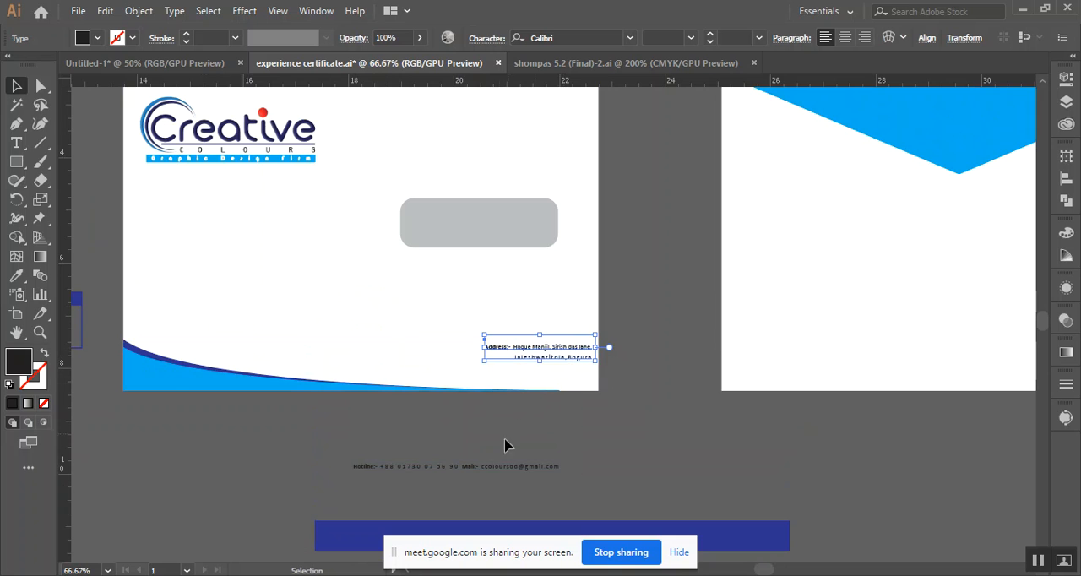
# Break the contact text before "Mail:-" so the hotline and mail stand on separate lines
pyautogui.moveTo(470, 471); pyautogui.dragTo(470, 458)
pyautogui.scroll(2, 467, 457)
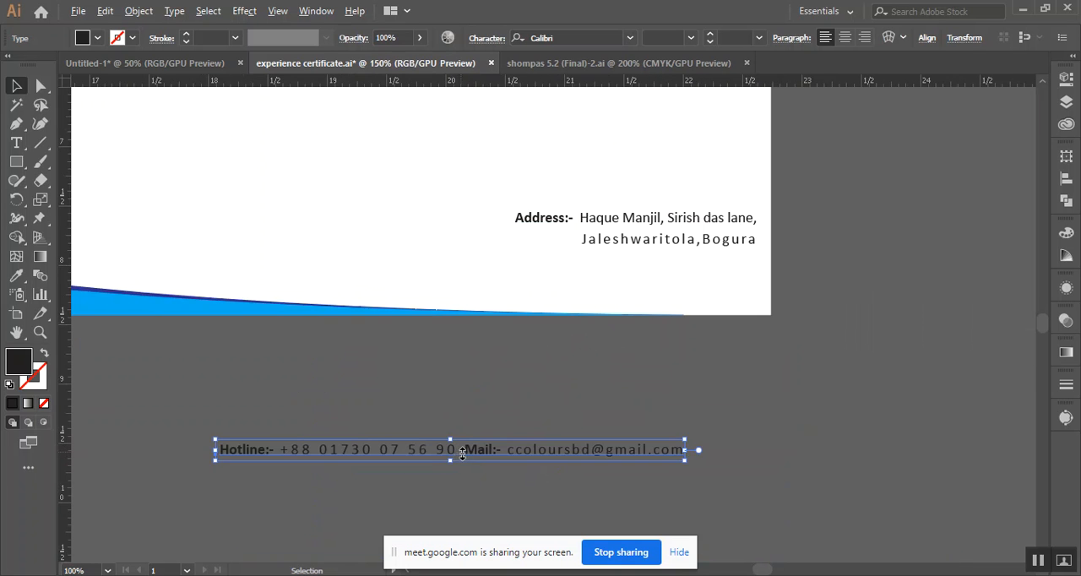
pyautogui.tripleClick(460, 454)
pyautogui.click(463, 449)
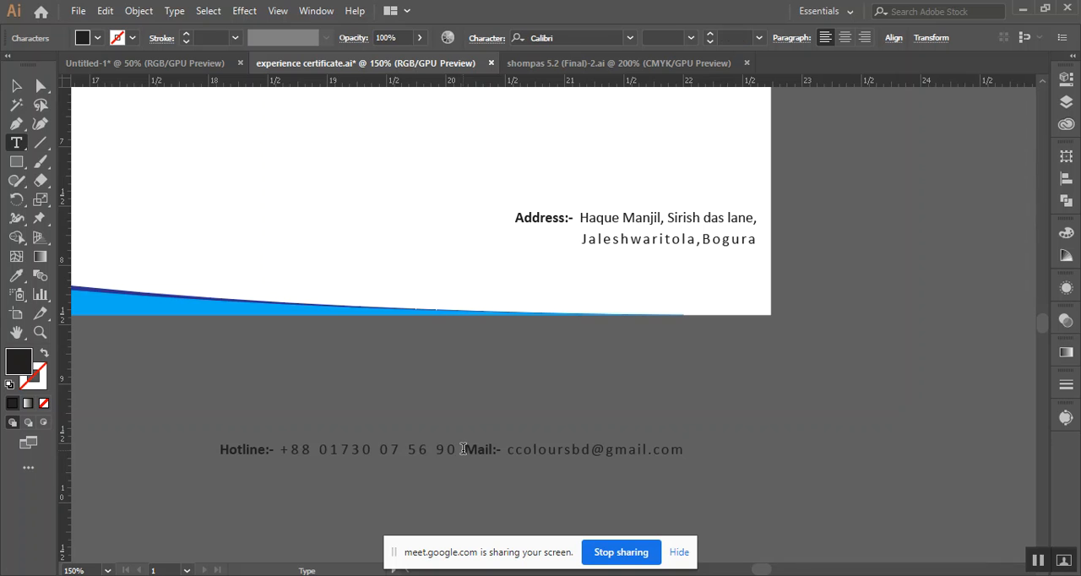
pyautogui.doubleClick(463, 449)
pyautogui.click(463, 449)
pyautogui.press('BackSpace')
pyautogui.press('Return')
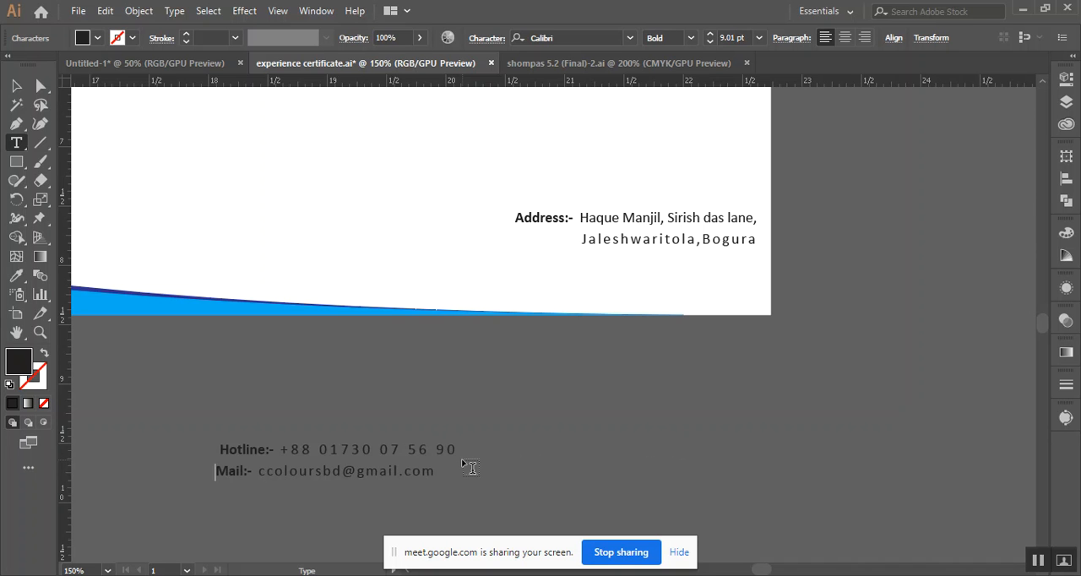
pyautogui.click(16, 88)
# Lower the address toward the envelope's bottom right corner and place the two-line contact text directly above it
pyautogui.moveTo(676, 222); pyautogui.dragTo(678, 256)
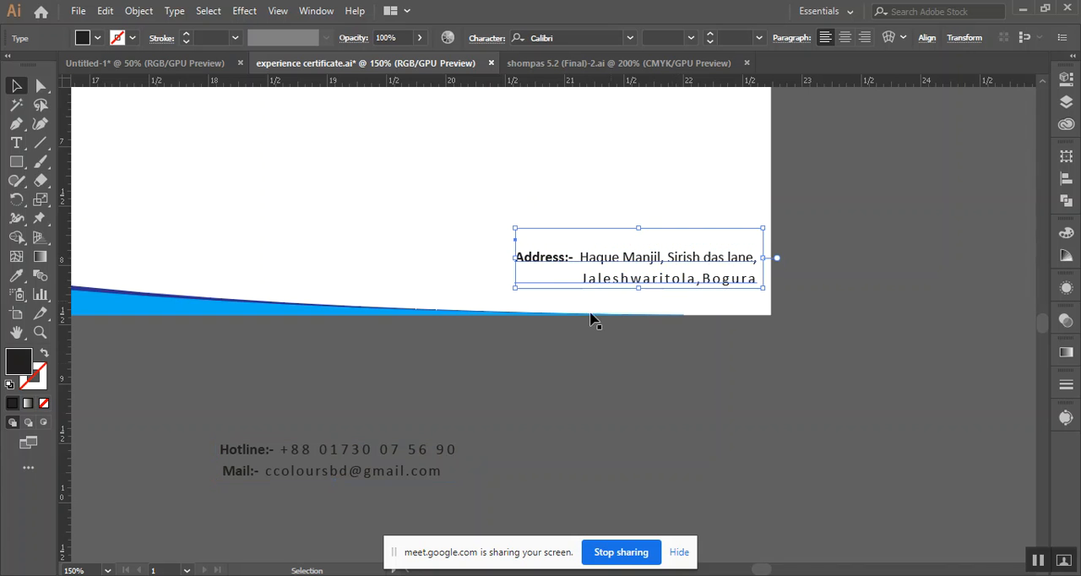
pyautogui.moveTo(364, 448); pyautogui.dragTo(672, 207)
pyautogui.press('space')
pyautogui.moveTo(912, 231); pyautogui.dragTo(751, 250)
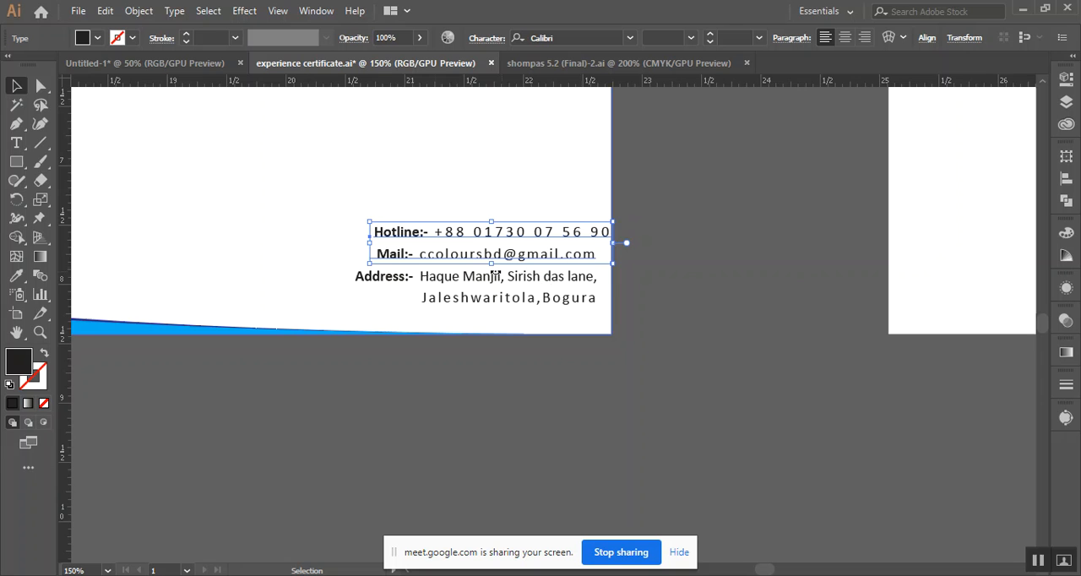
# Indent the "Mail:-" line with spaces to end under the hotline number, and shift the contact text slightly inside the envelope's right edge
pyautogui.doubleClick(378, 256)
pyautogui.tripleClick(380, 257)
pyautogui.click(375, 255)
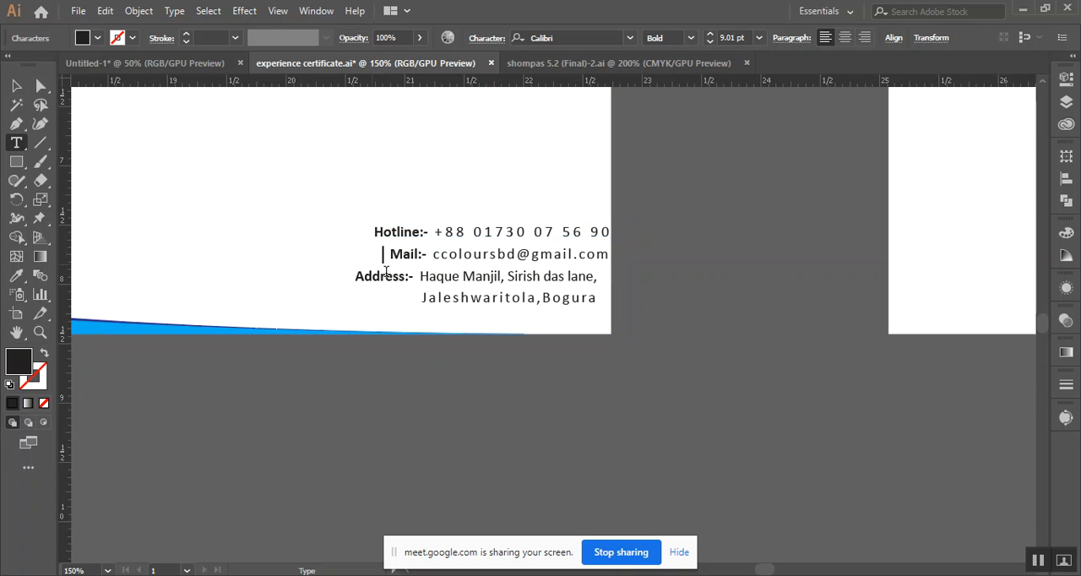
pyautogui.click(16, 86)
pyautogui.moveTo(494, 244)
pyautogui.mouseDown()
pyautogui.moveTo(457, 244)
pyautogui.moveTo(483, 244)
pyautogui.mouseUp()
pyautogui.click(672, 261)
# Review the redesigned envelope alongside the letterhead and the other envelope variations
pyautogui.scroll(-3, 671, 258)
pyautogui.moveTo(720, 201); pyautogui.dragTo(615, 366)
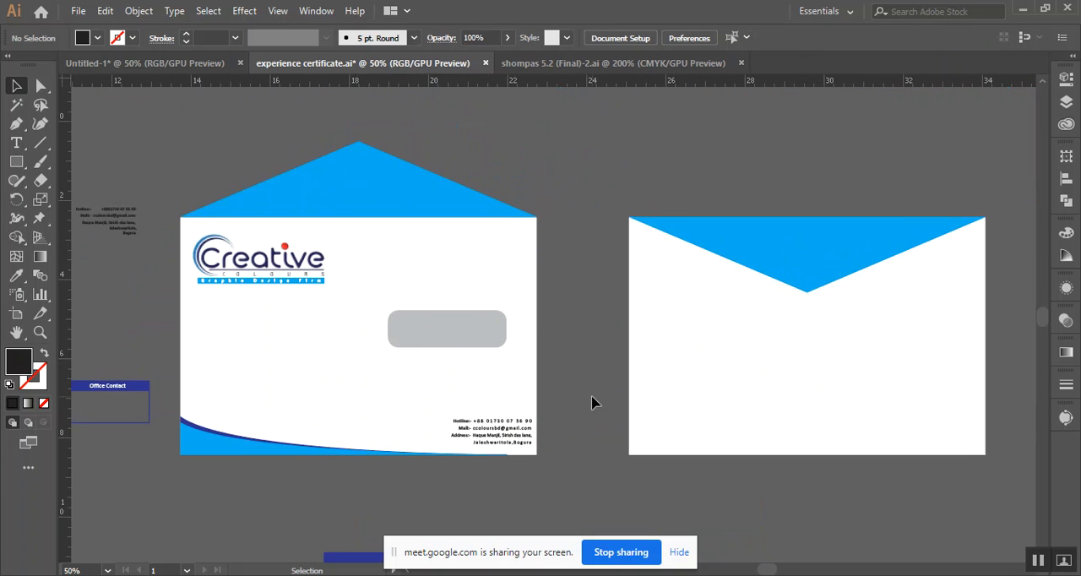
pyautogui.scroll(-2, 518, 411)
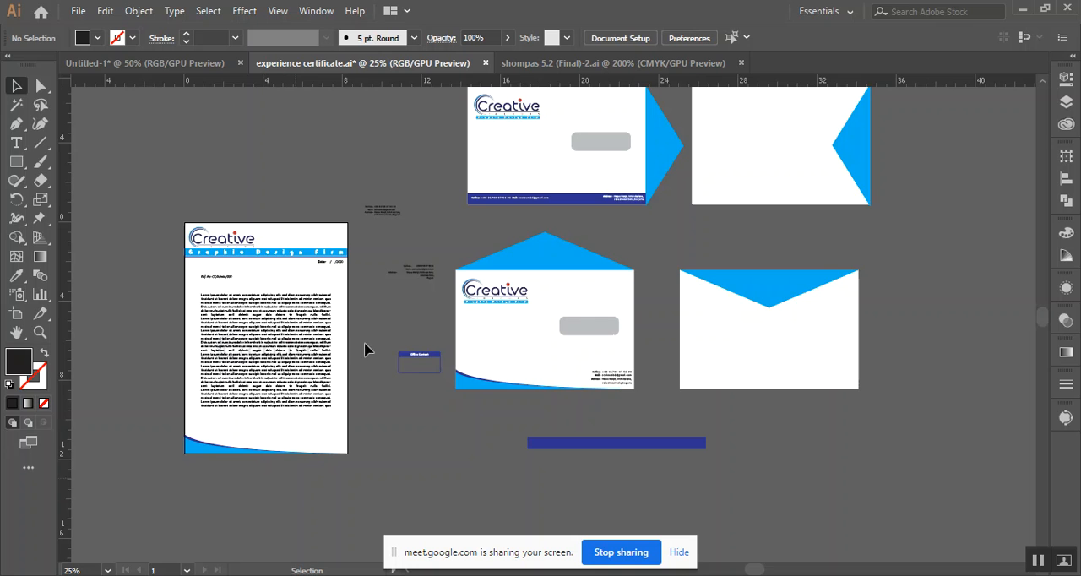
pyautogui.moveTo(958, 213); pyautogui.dragTo(843, 274)
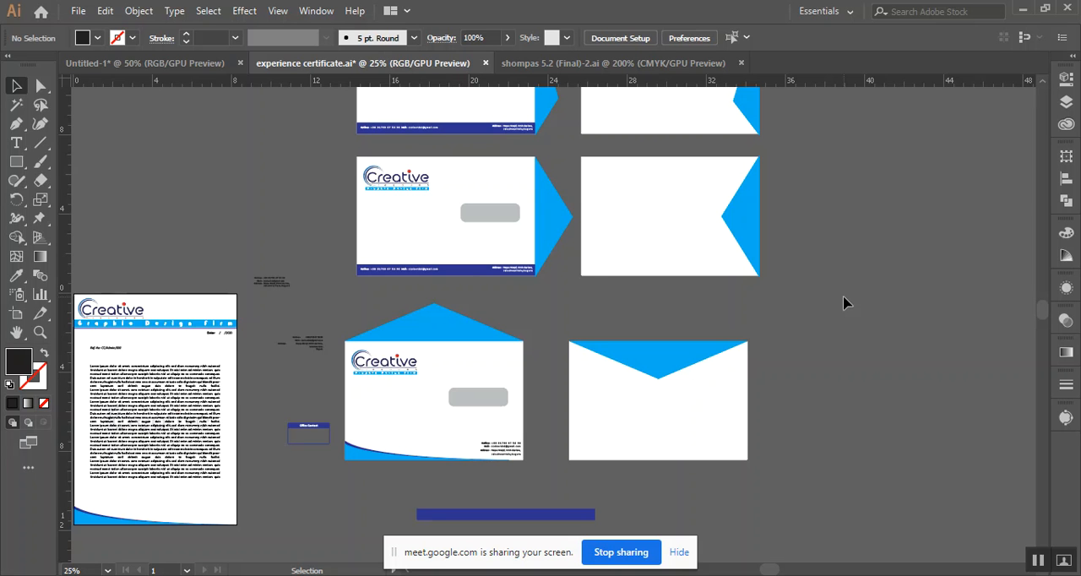
pyautogui.press('space')
pyautogui.moveTo(888, 201); pyautogui.dragTo(833, 232)
# Switch to Chrome and search the Freelancer contests for "envelope design", using the search text copied from the Google image search
pyautogui.click(139, 574)
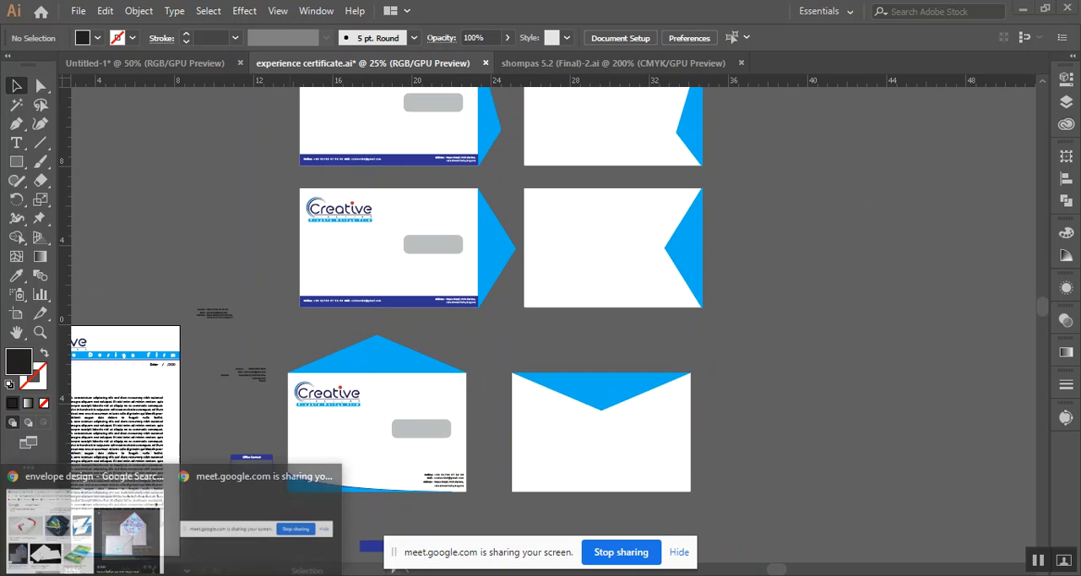
pyautogui.click(100, 537)
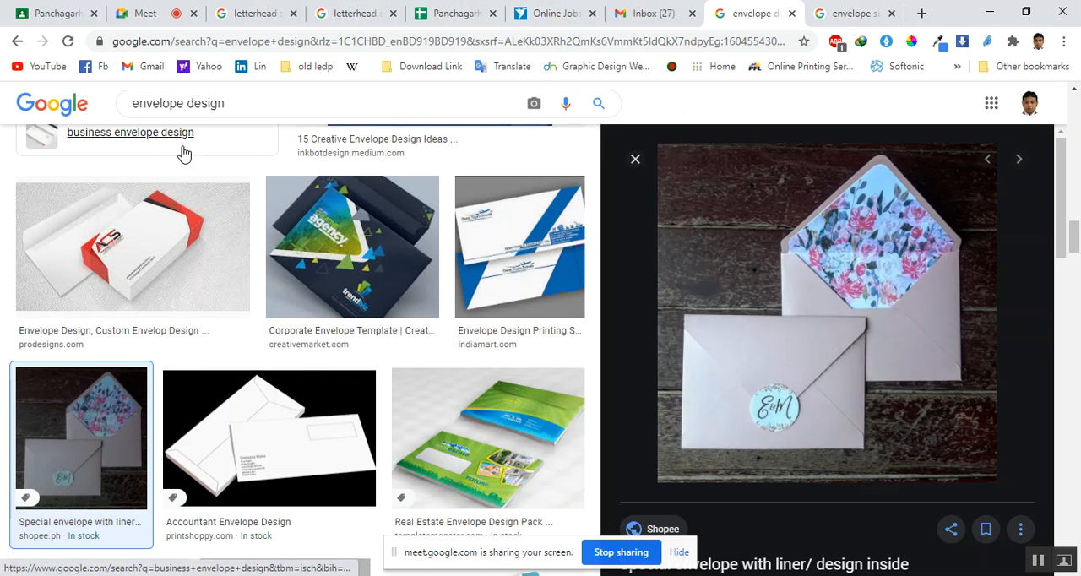
pyautogui.tripleClick(186, 107)
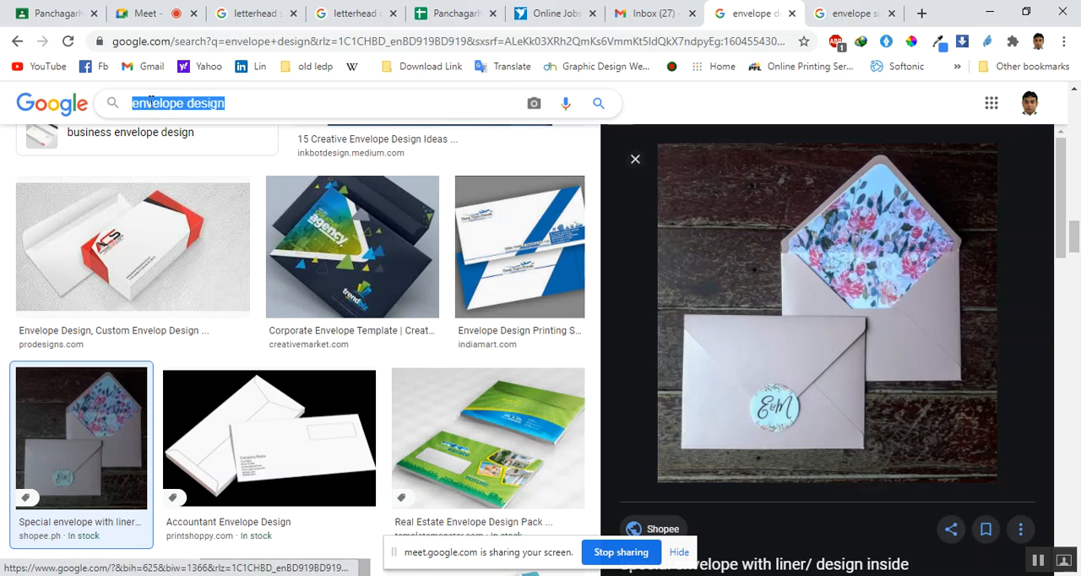
pyautogui.rightClick(172, 102)
pyautogui.click(211, 160)
pyautogui.click(553, 12)
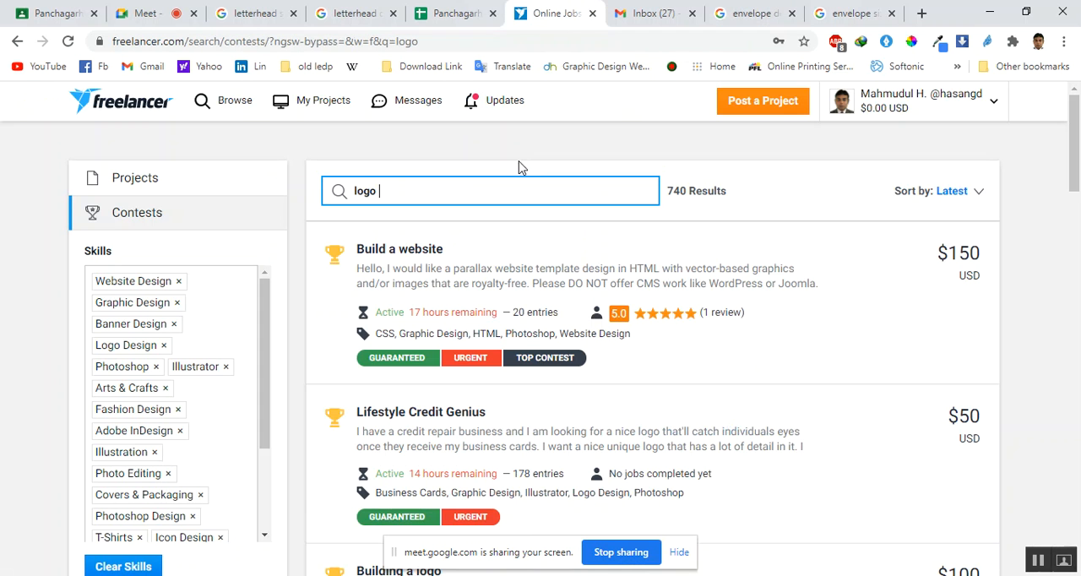
pyautogui.hotkey('ctrl', 'a')
pyautogui.hotkey('ctrl', 'v')
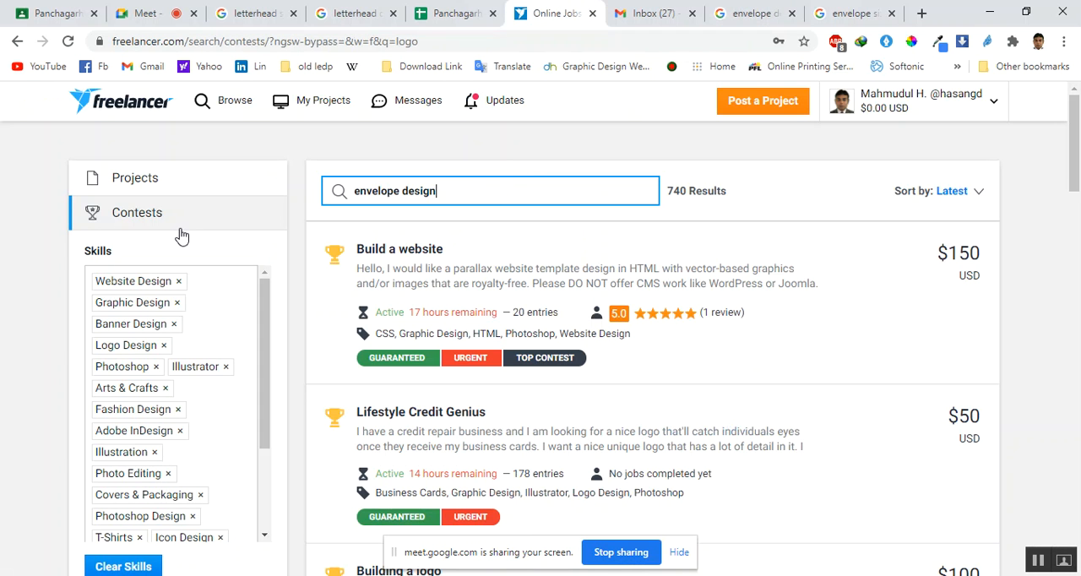
pyautogui.press('Return')
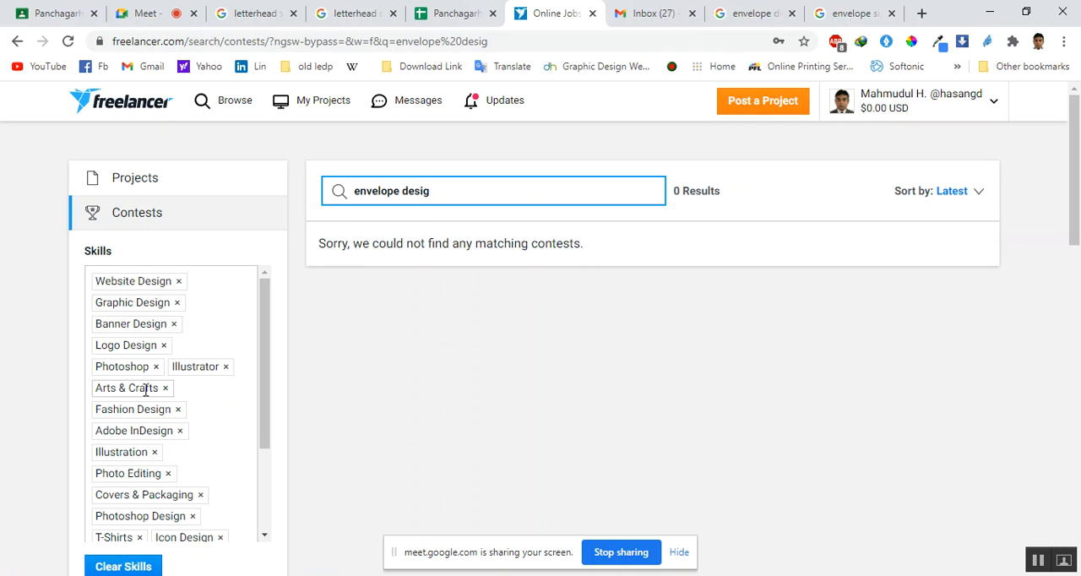
pyautogui.scroll(-1, 475, 352)
pyautogui.scroll(-1, 475, 352)
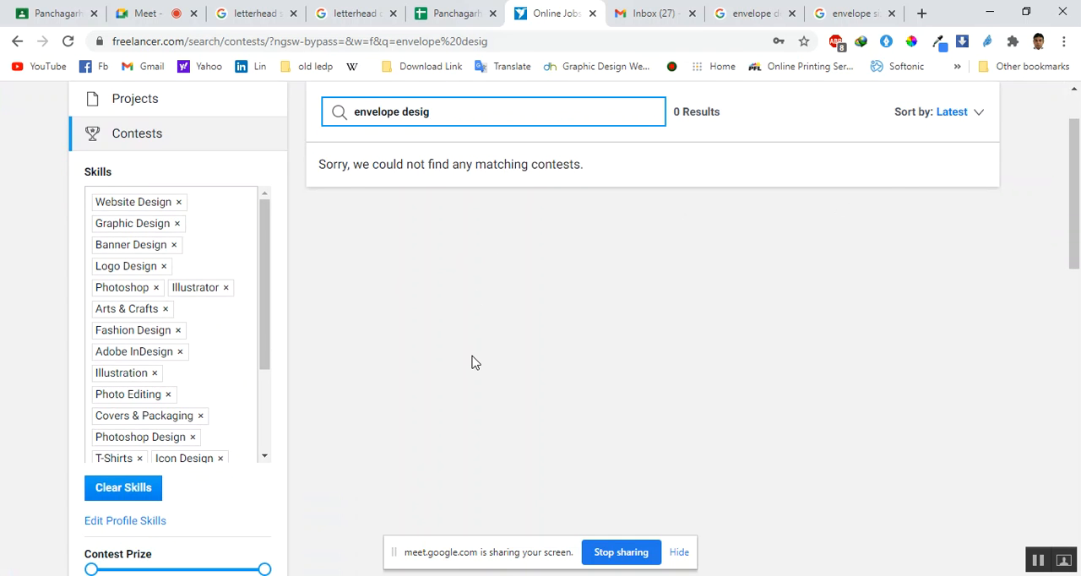
pyautogui.scroll(1, 473, 362)
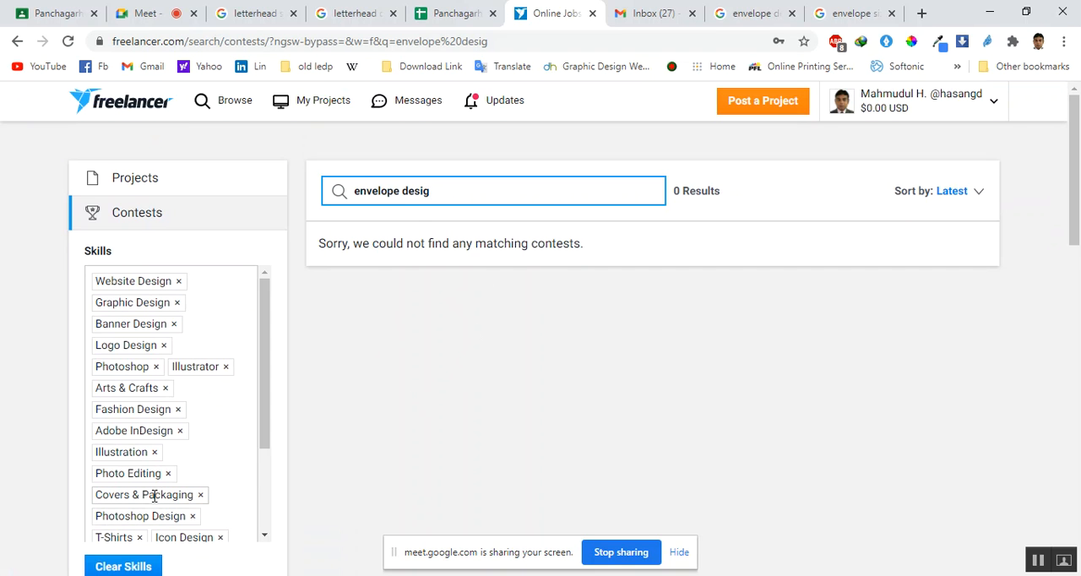
# Search the Freelancer contests for the skill name "Covers & Packaging", and shorten the search to "Packaging"
pyautogui.moveTo(193, 497); pyautogui.dragTo(98, 498)
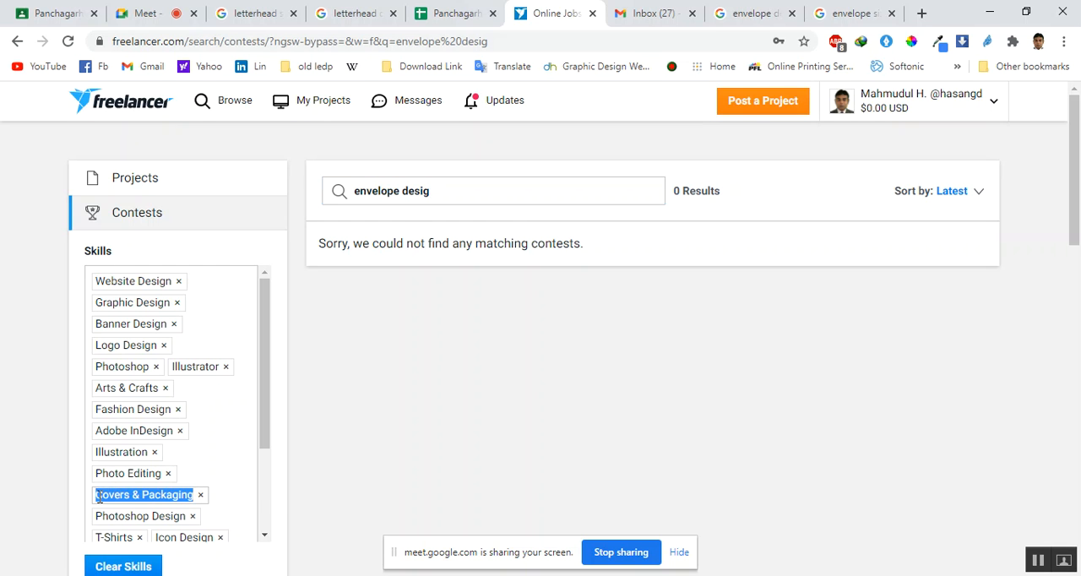
pyautogui.rightClick(101, 497)
pyautogui.click(143, 347)
pyautogui.moveTo(445, 183); pyautogui.dragTo(186, 264)
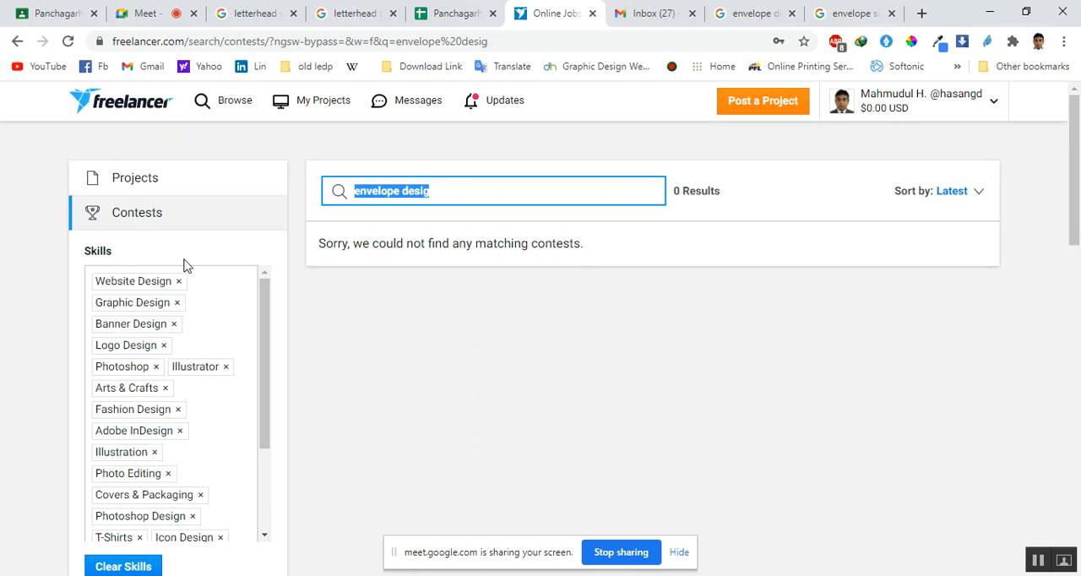
pyautogui.hotkey('ctrl', 'v')
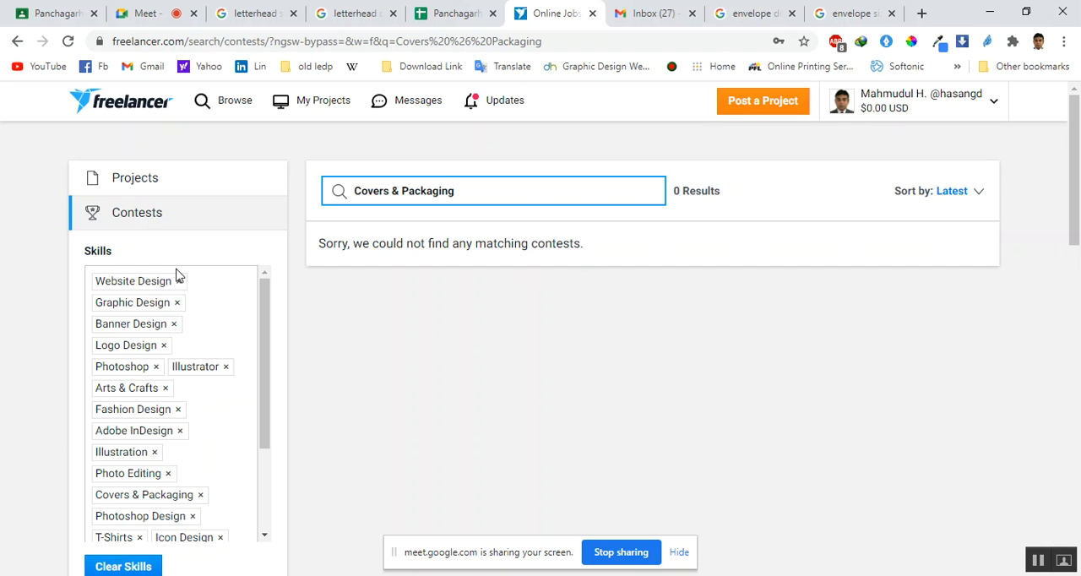
pyautogui.moveTo(402, 190); pyautogui.dragTo(217, 242)
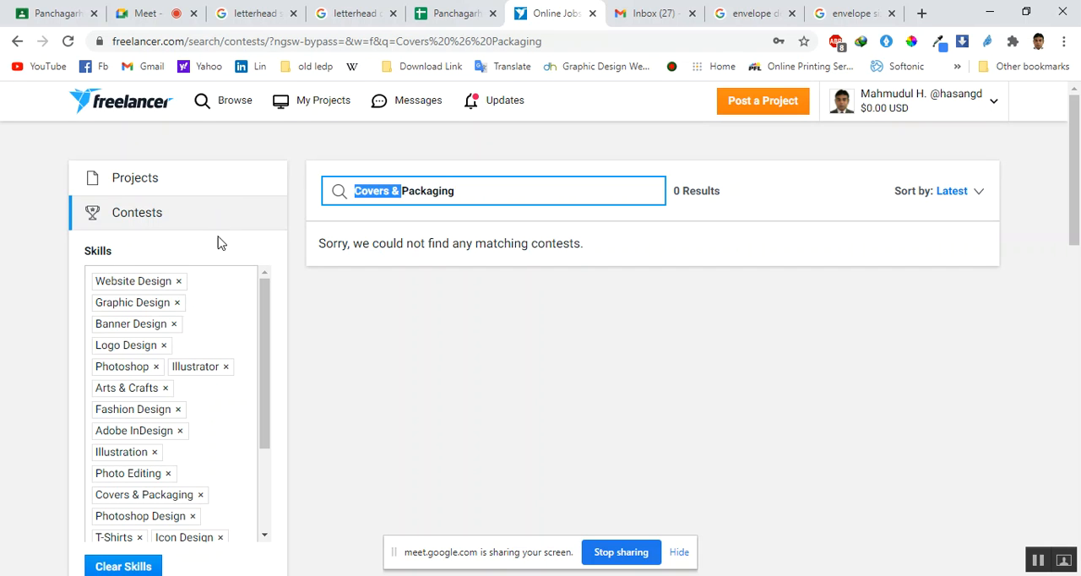
pyautogui.press('BackSpace')
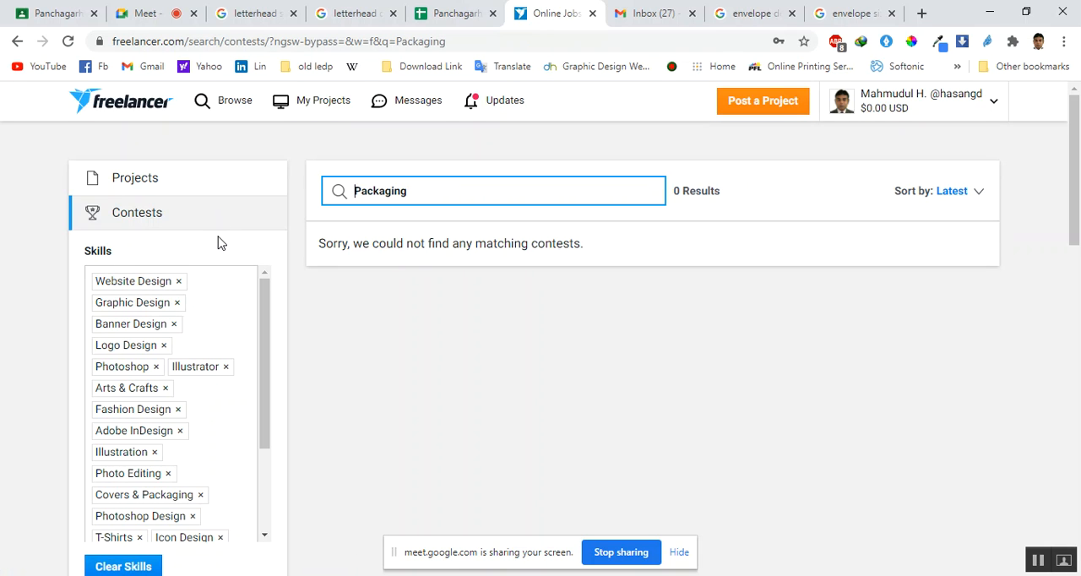
# Switch to the Google Meet class call to check its connection
pyautogui.click(150, 13)
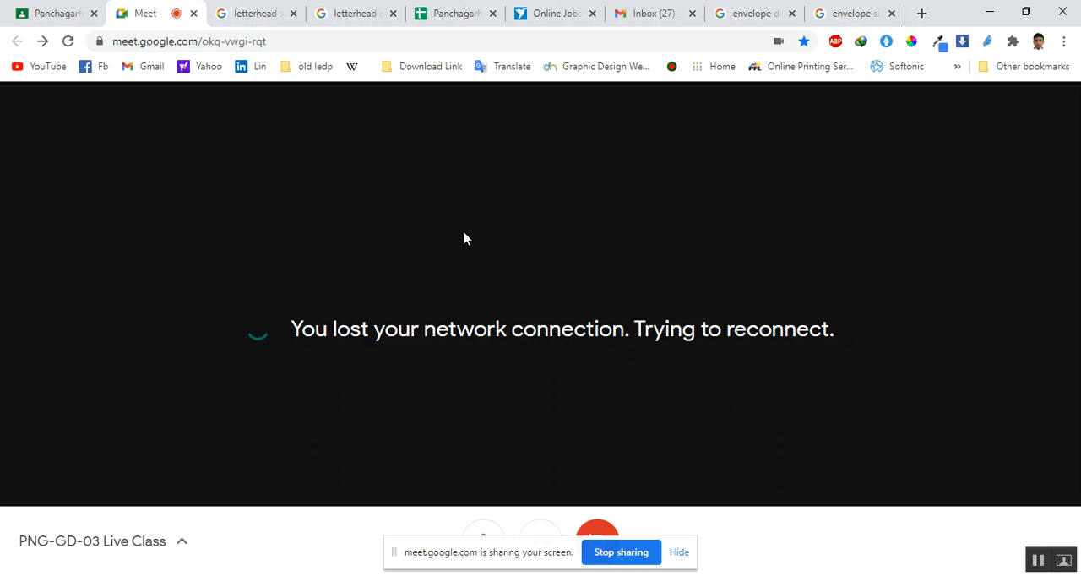
pyautogui.click(1047, 565)
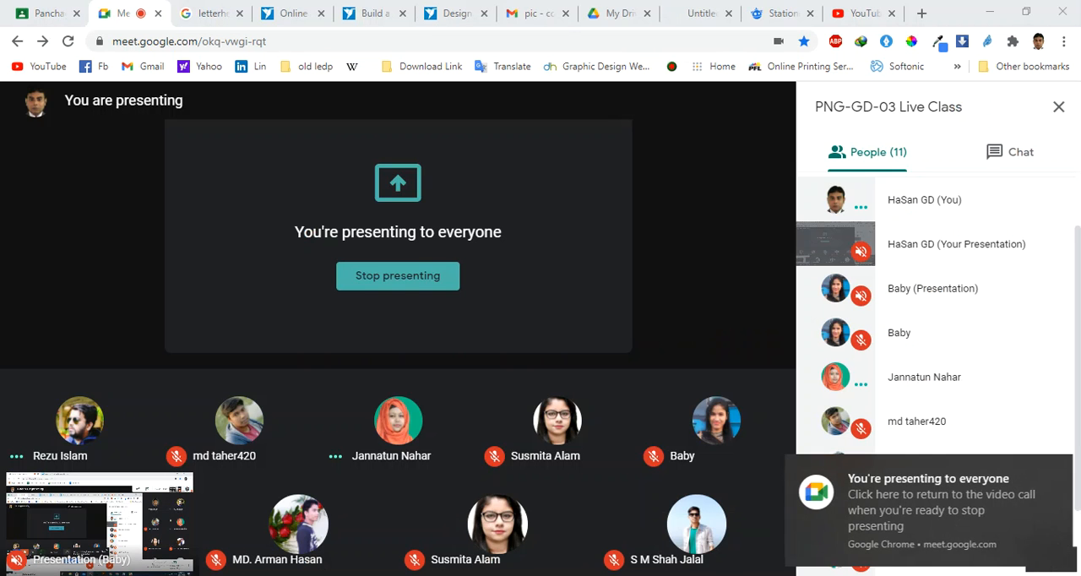
# Switch to Illustrator and duplicate the reindeer image beside the original in the Untitled-1 document
pyautogui.hotkey('alt', 'Tab')
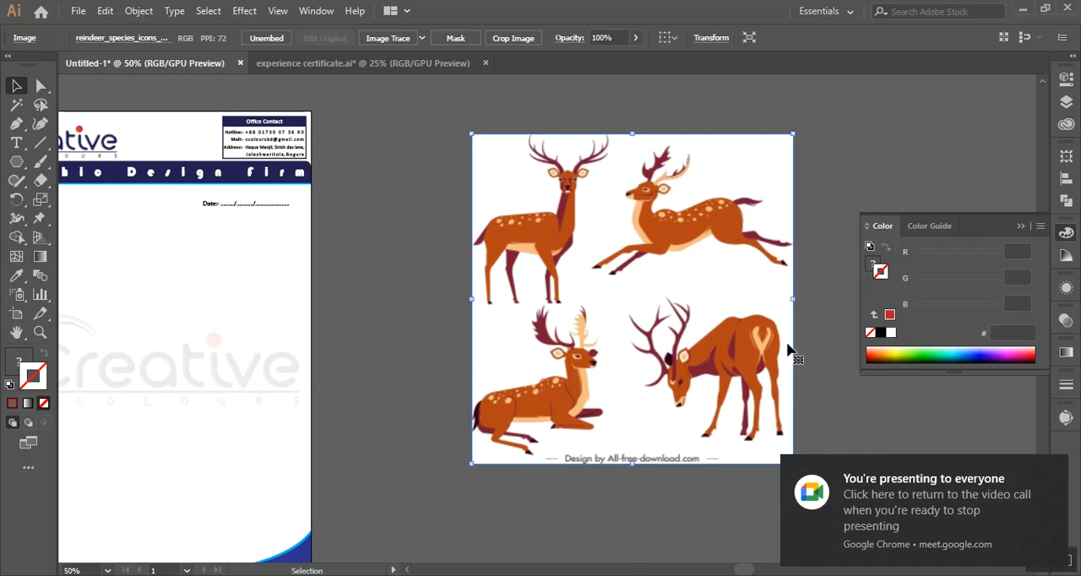
pyautogui.moveTo(825, 374); pyautogui.dragTo(669, 372)
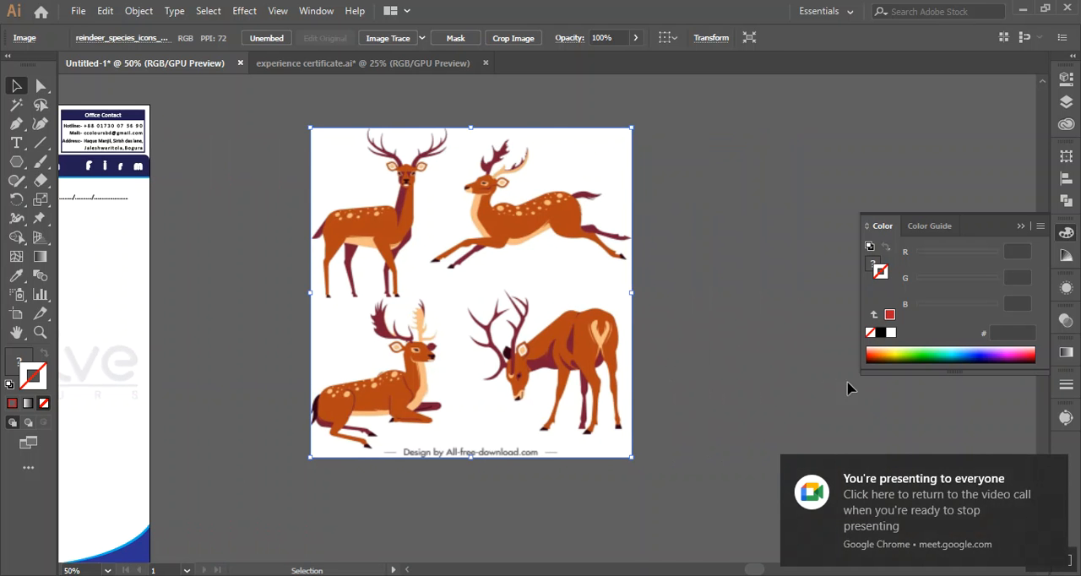
pyautogui.click(1061, 467)
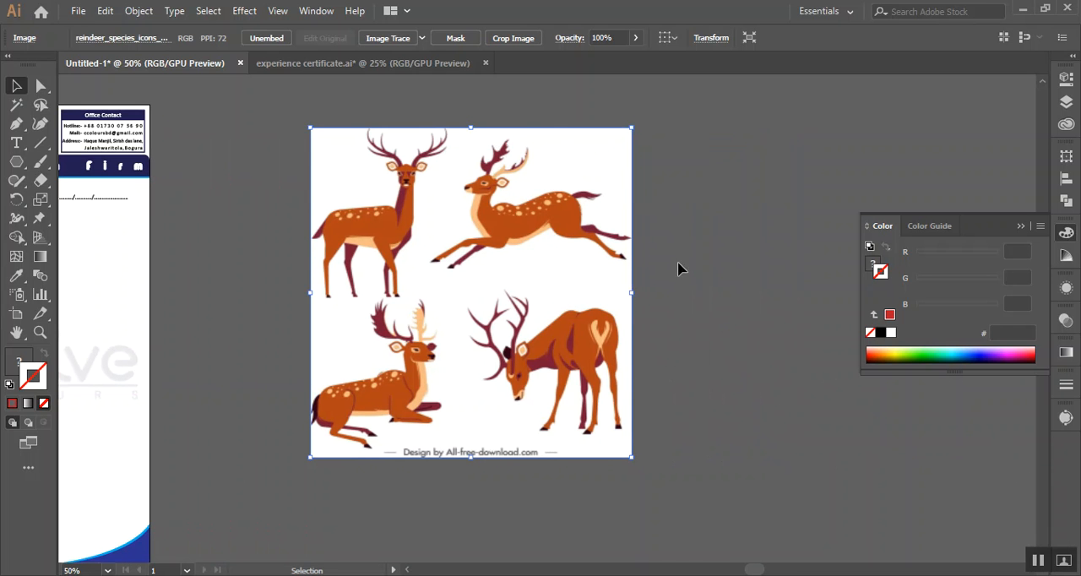
pyautogui.moveTo(668, 282); pyautogui.dragTo(528, 304)
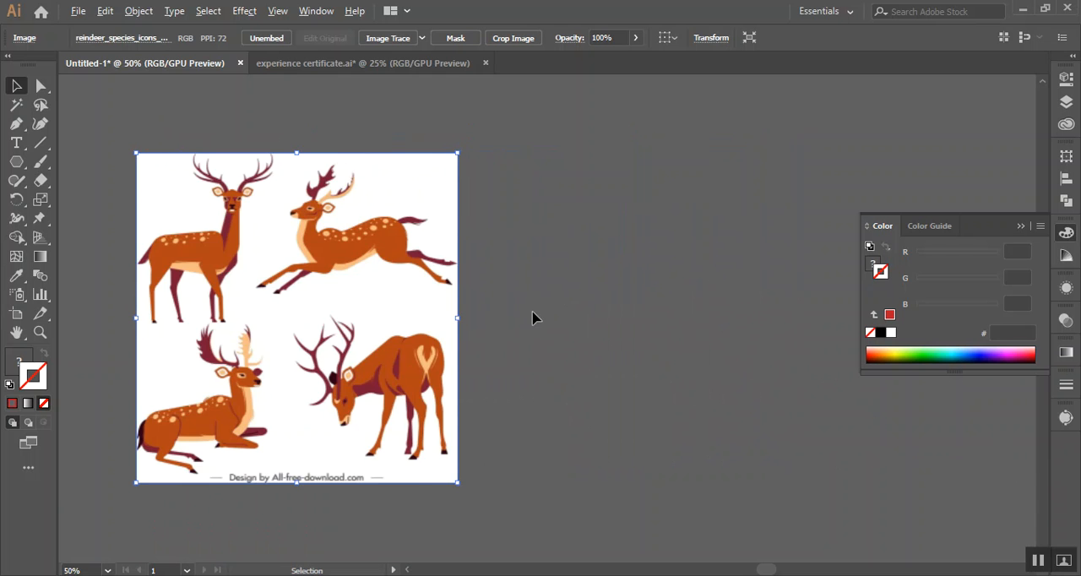
pyautogui.scroll(-1, 532, 318)
pyautogui.hscroll(3, 352, 293)
pyautogui.moveTo(267, 295); pyautogui.dragTo(507, 296)
pyautogui.hscroll(3, 451, 267)
pyautogui.scroll(-1, 451, 268)
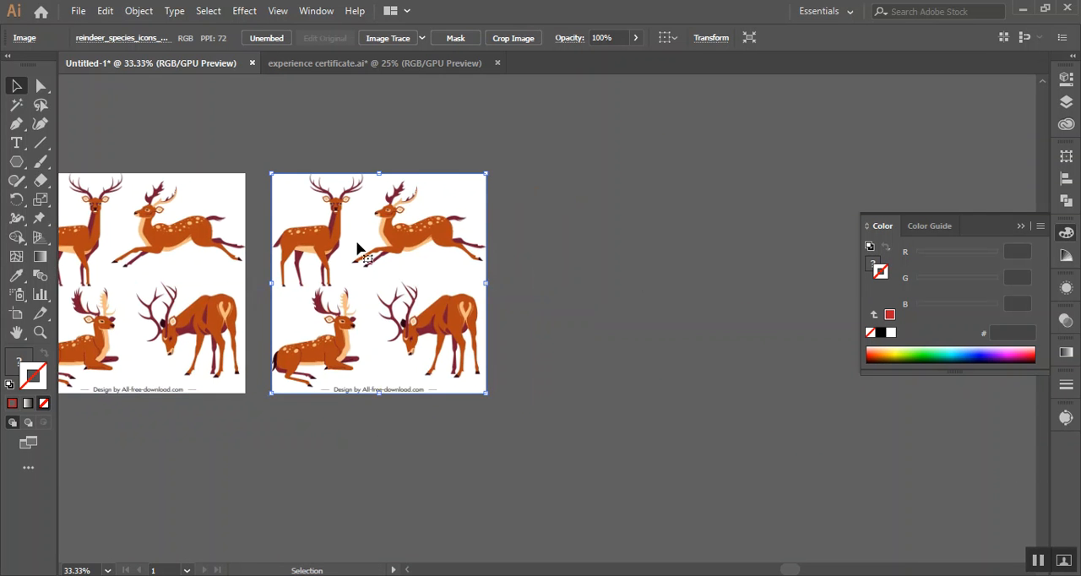
# Set up an Image Trace of the duplicated reindeer image in Color mode with the Automatic palette, and preview it
pyautogui.click(316, 12)
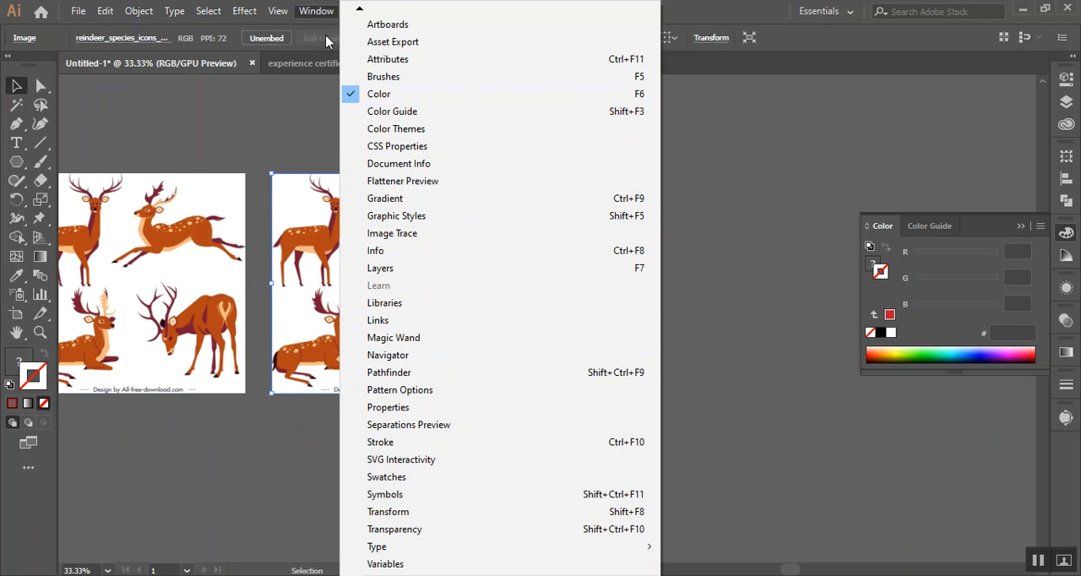
pyautogui.click(422, 233)
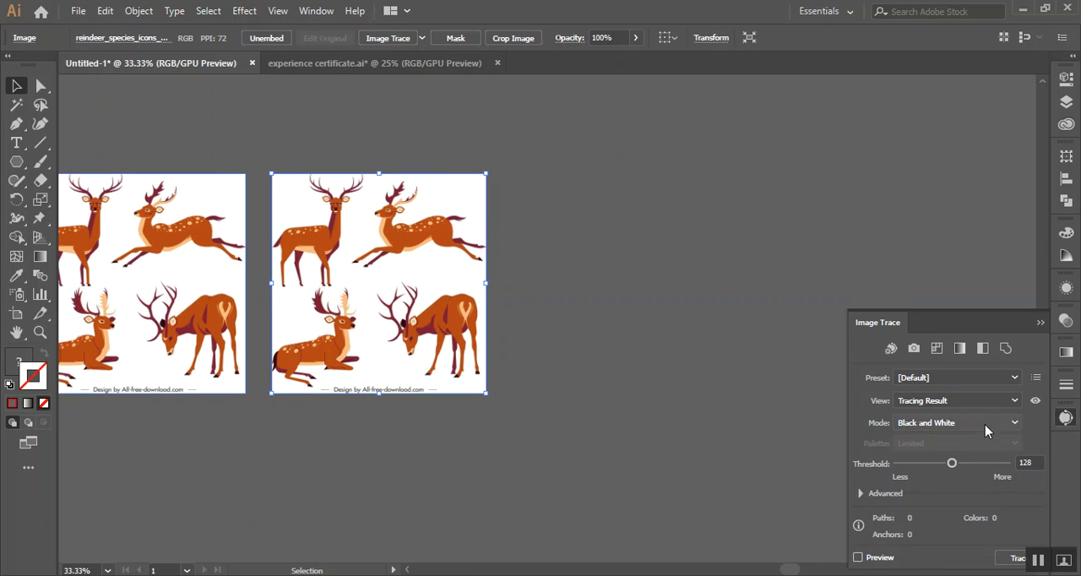
pyautogui.click(959, 380)
pyautogui.click(958, 380)
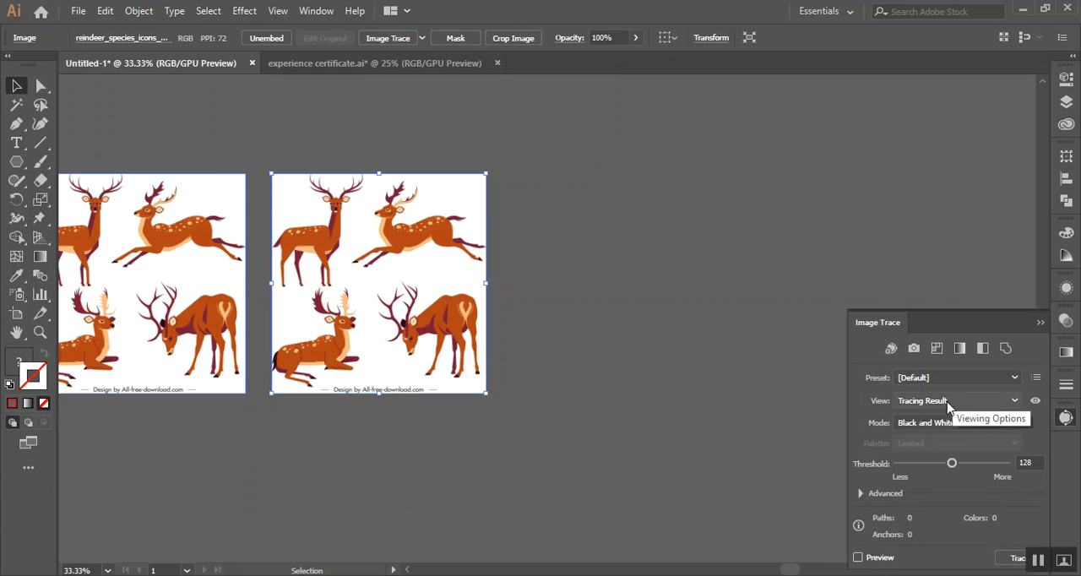
pyautogui.click(925, 422)
pyautogui.click(936, 442)
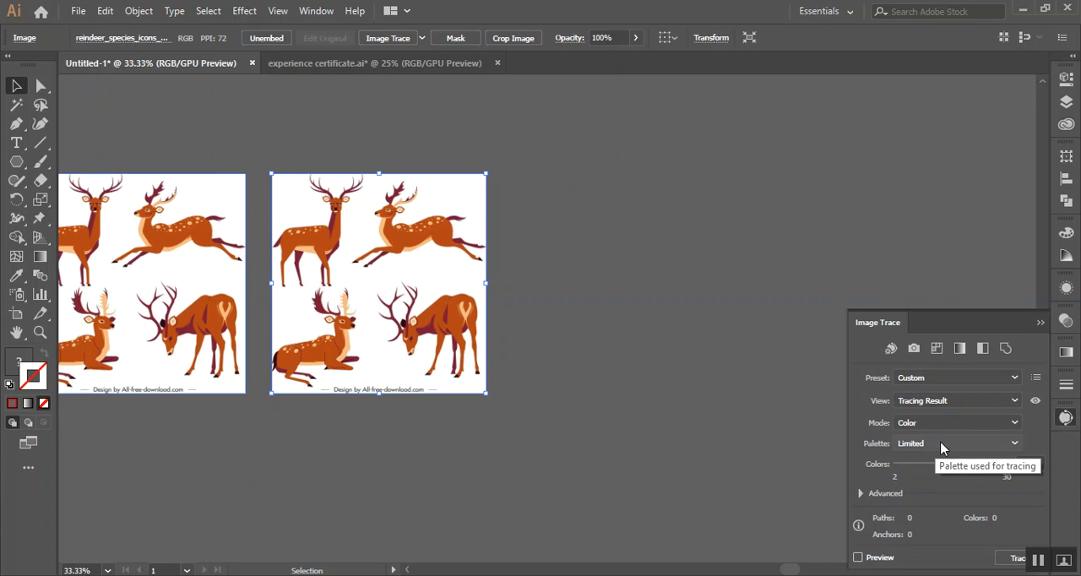
pyautogui.click(940, 445)
pyautogui.click(945, 458)
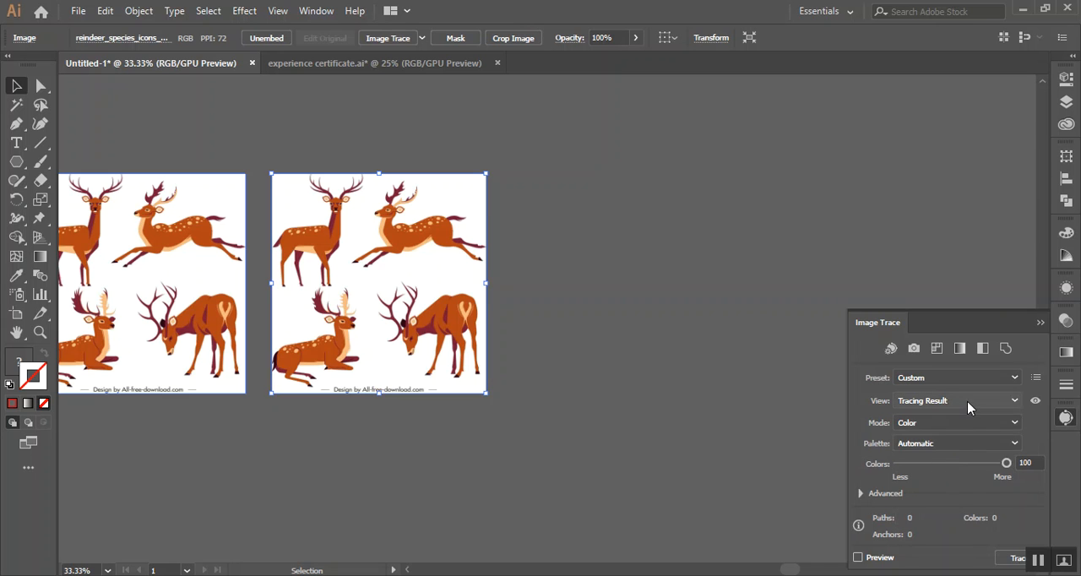
pyautogui.moveTo(947, 322)
pyautogui.mouseDown()
pyautogui.moveTo(692, 273)
pyautogui.moveTo(662, 208)
pyautogui.mouseUp()
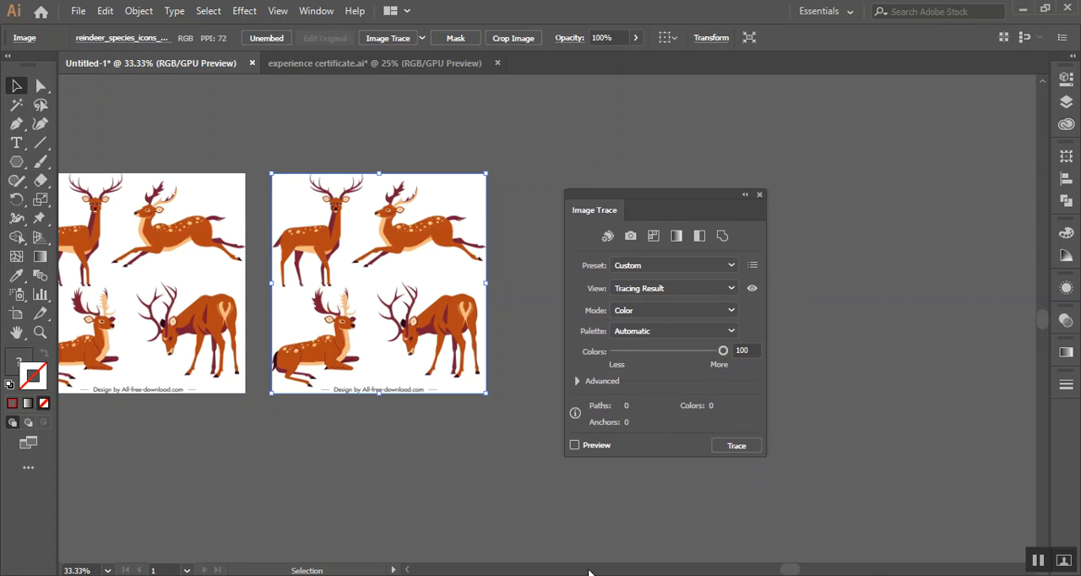
pyautogui.click(576, 447)
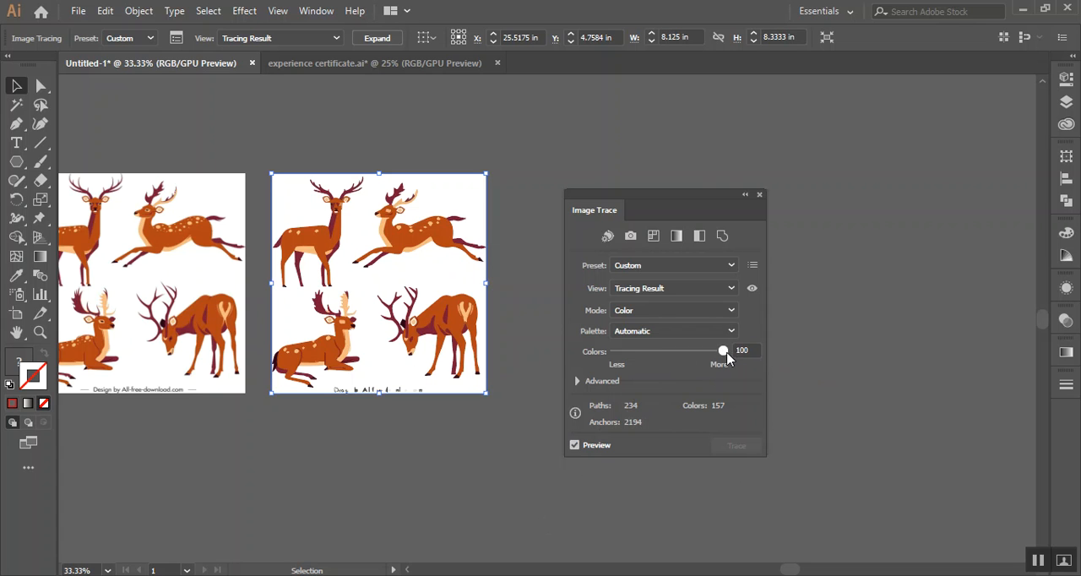
# Try the 16 Colors trace preset, replace it with the [Default] preset at a threshold of 80, and close the trace settings
pyautogui.click(676, 266)
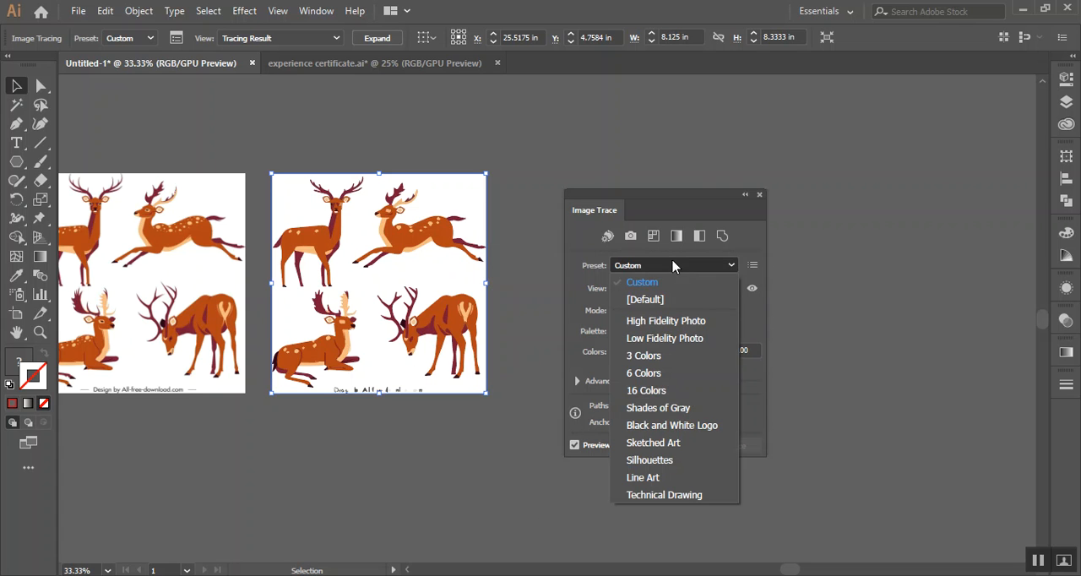
pyautogui.click(669, 392)
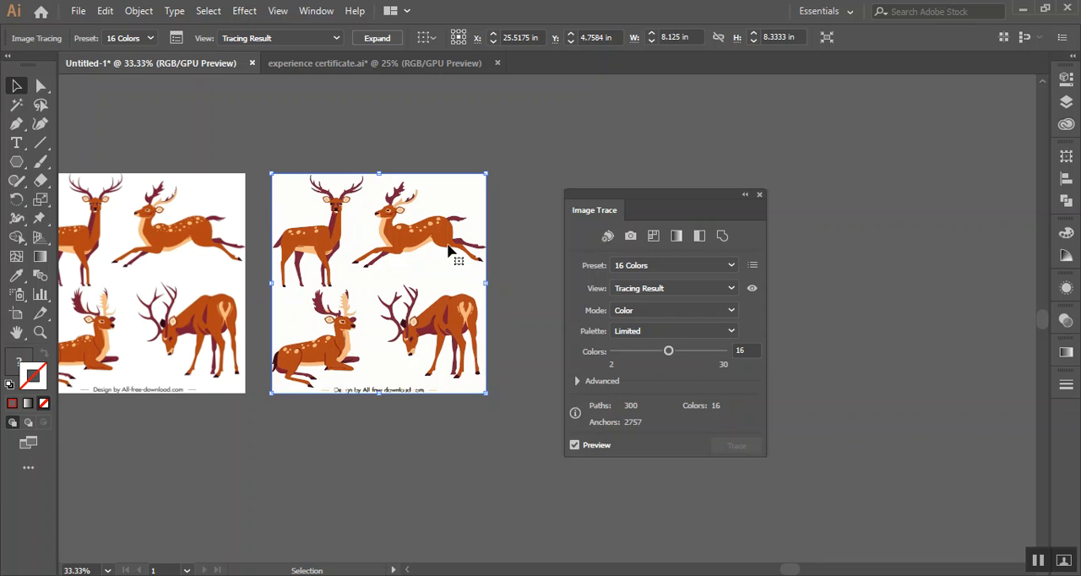
pyautogui.click(690, 267)
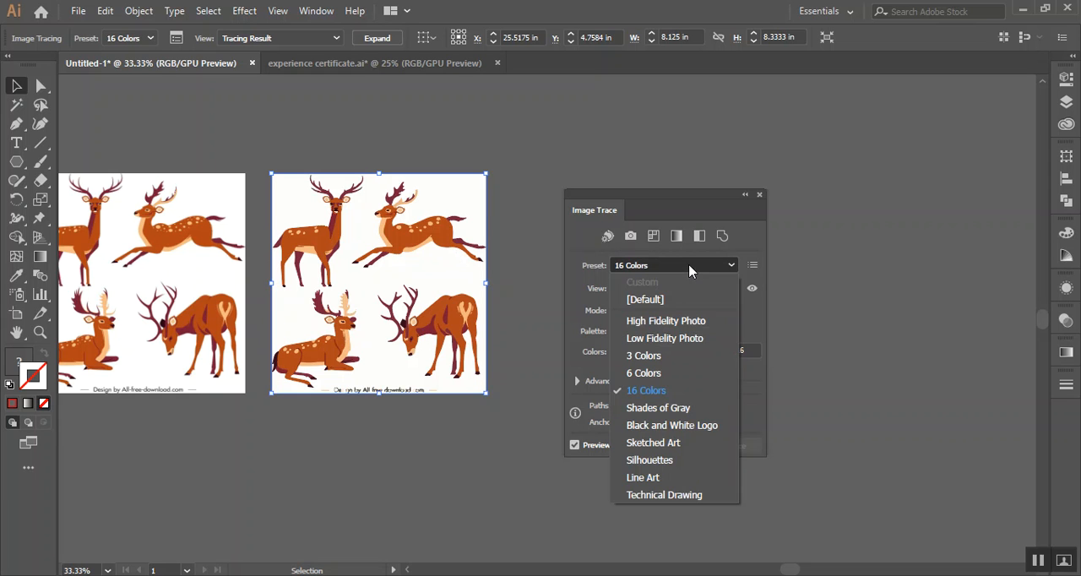
pyautogui.click(685, 300)
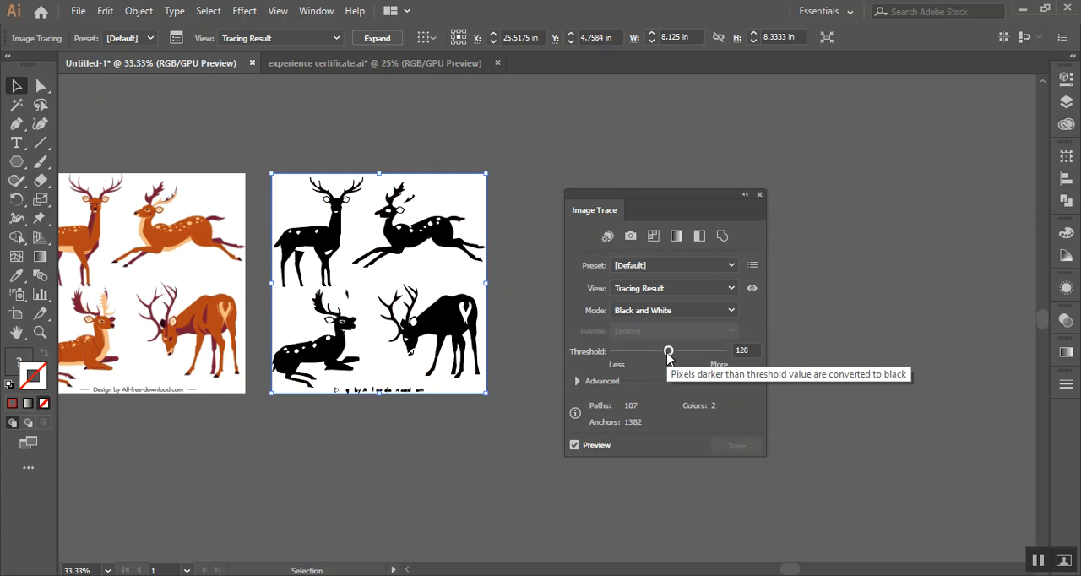
pyautogui.moveTo(669, 356)
pyautogui.mouseDown()
pyautogui.moveTo(680, 356)
pyautogui.moveTo(648, 355)
pyautogui.mouseUp()
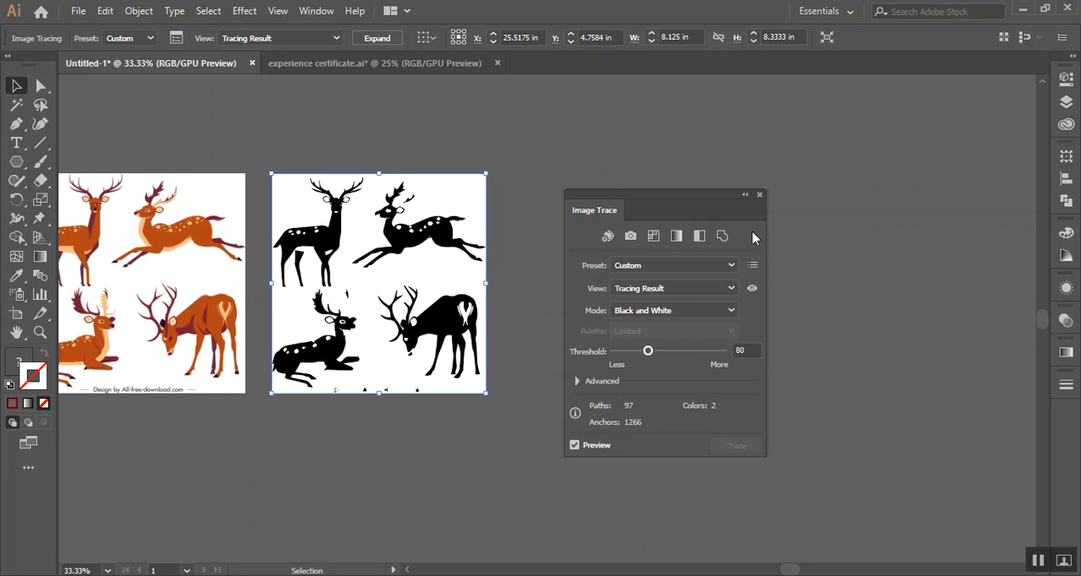
pyautogui.click(760, 195)
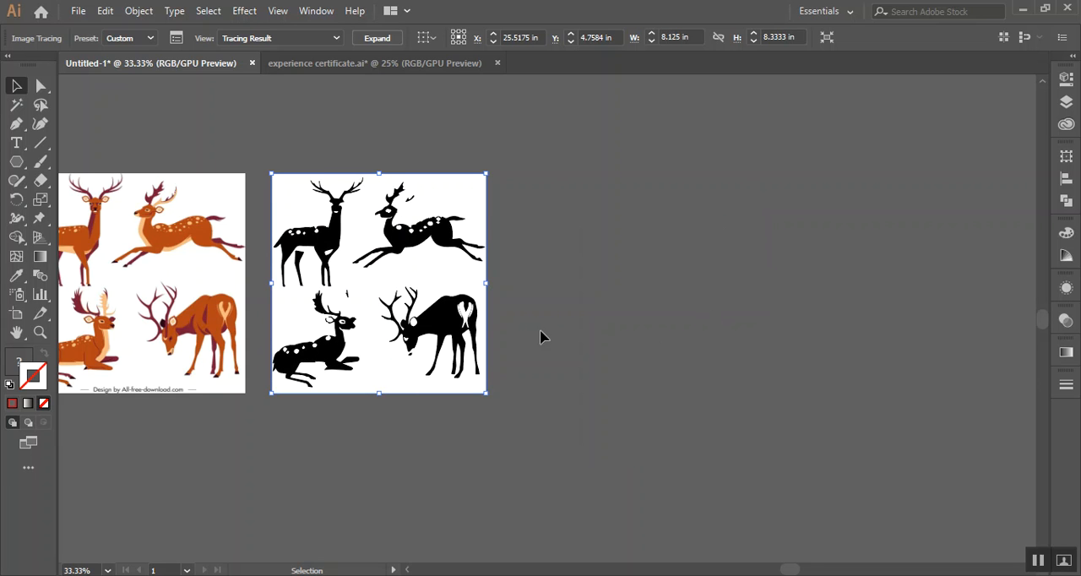
# Delete the traced copy and place a fresh duplicate of the reindeer image beside the original
pyautogui.press('Delete')
pyautogui.moveTo(208, 275)
pyautogui.mouseDown()
pyautogui.moveTo(512, 306)
pyautogui.moveTo(449, 268)
pyautogui.moveTo(459, 270)
pyautogui.mouseUp()
pyautogui.scroll(3, 459, 270)
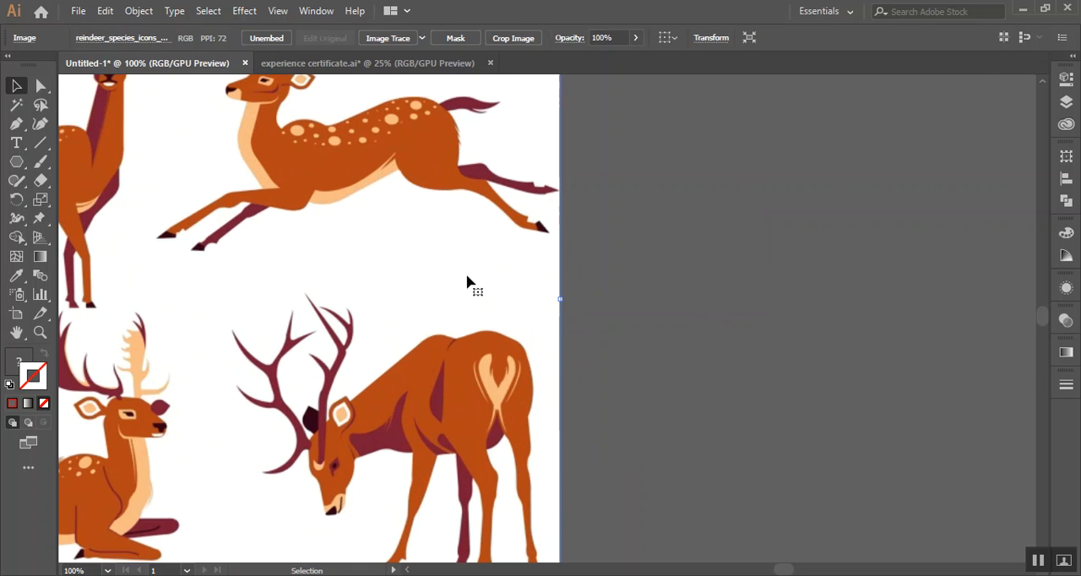
pyautogui.scroll(-1, 560, 337)
pyautogui.click(661, 359)
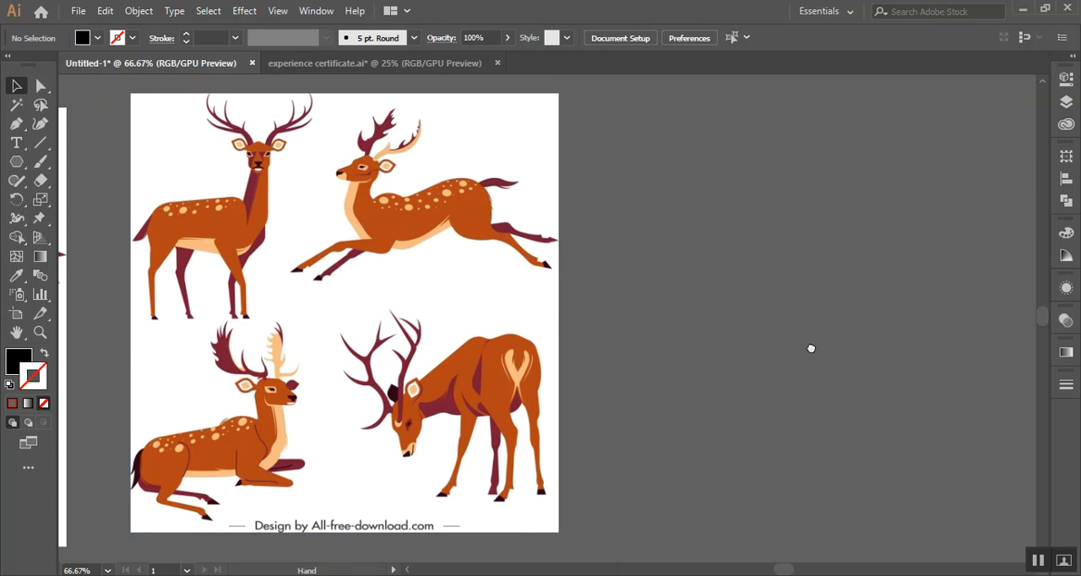
# Open the Image Trace settings and preview the default black-and-white trace on the duplicated reindeer image
pyautogui.hscroll(3, 811, 347)
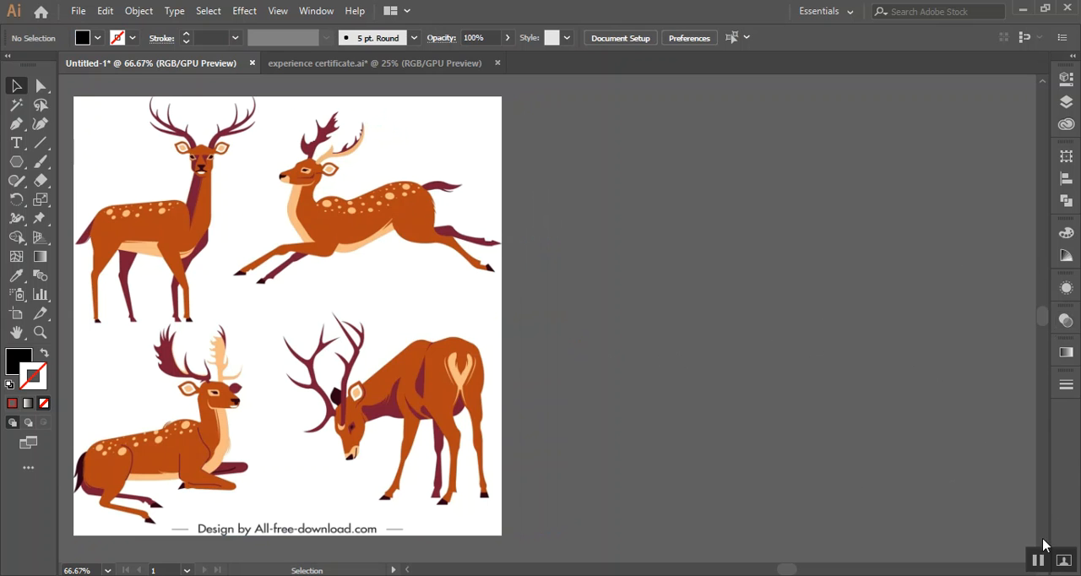
pyautogui.click(316, 10)
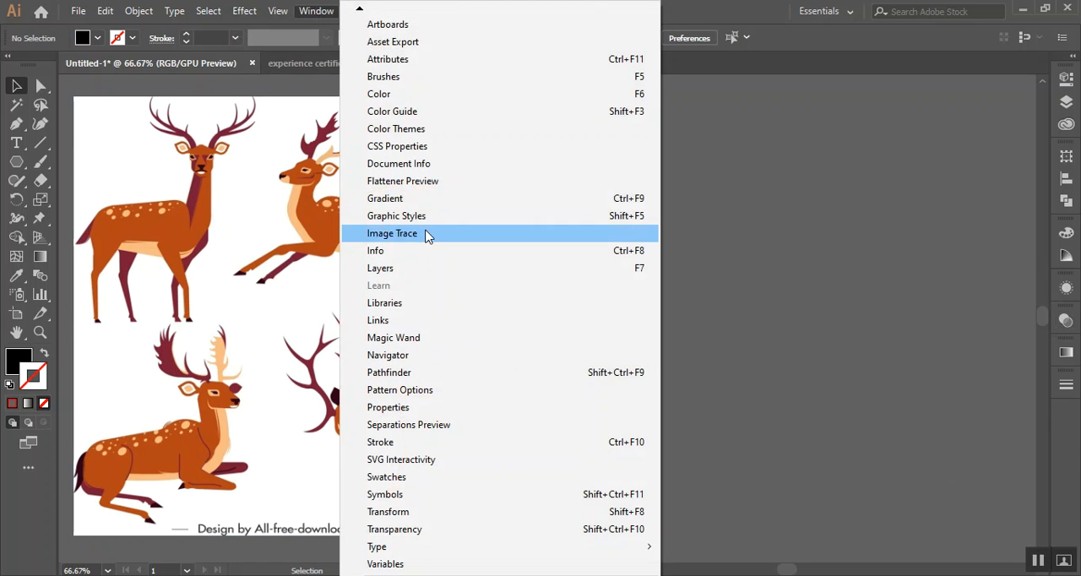
pyautogui.click(442, 234)
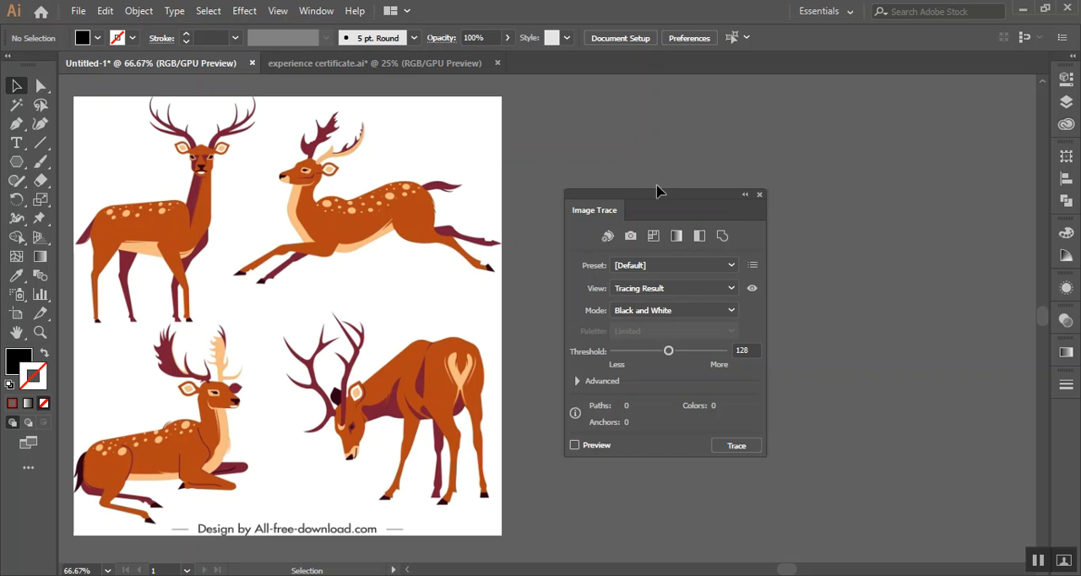
pyautogui.moveTo(662, 197); pyautogui.dragTo(641, 106)
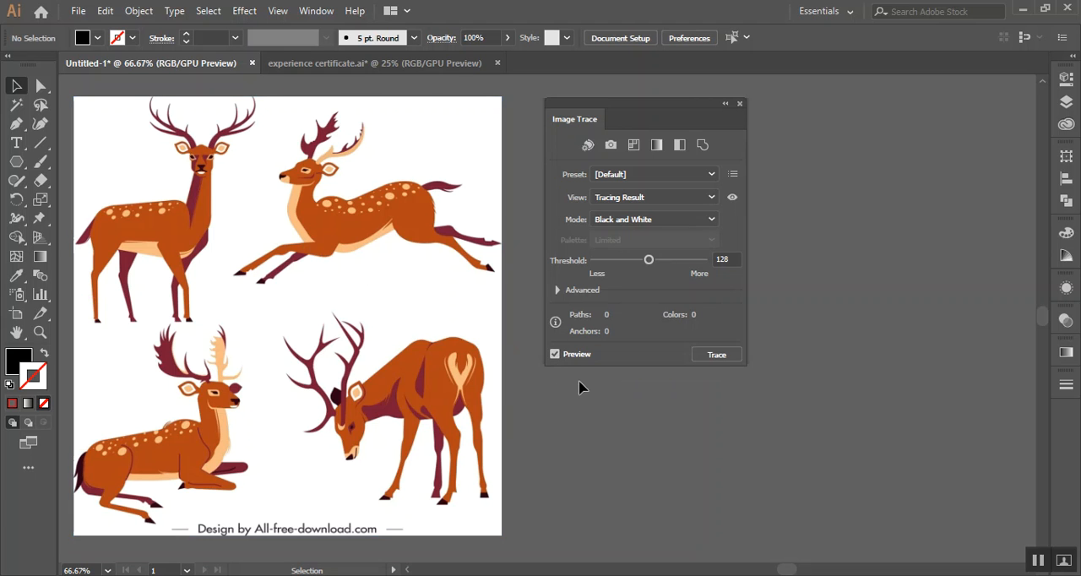
pyautogui.click(555, 354)
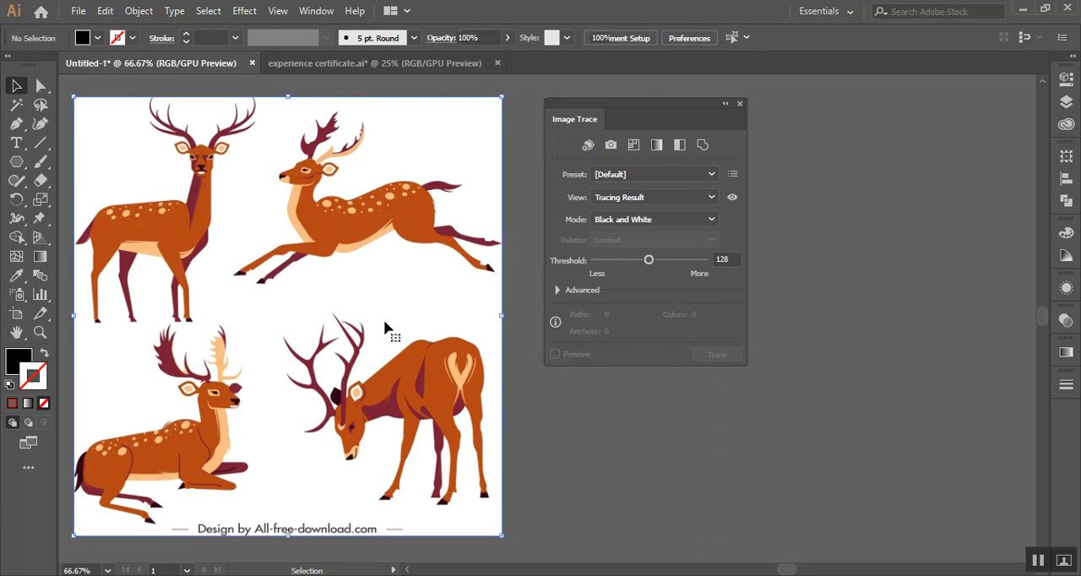
pyautogui.click(342, 269)
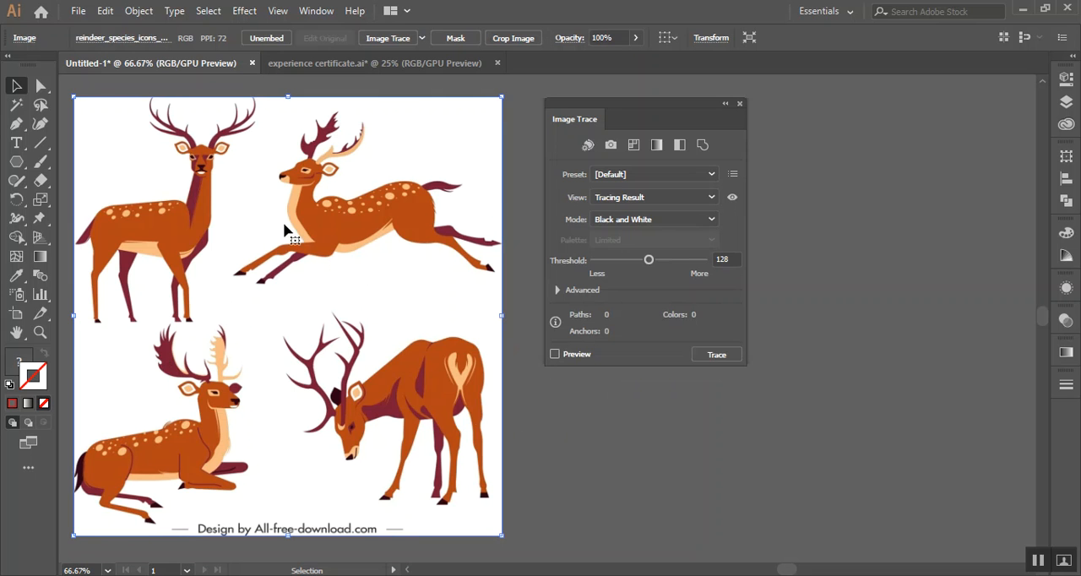
pyautogui.click(555, 354)
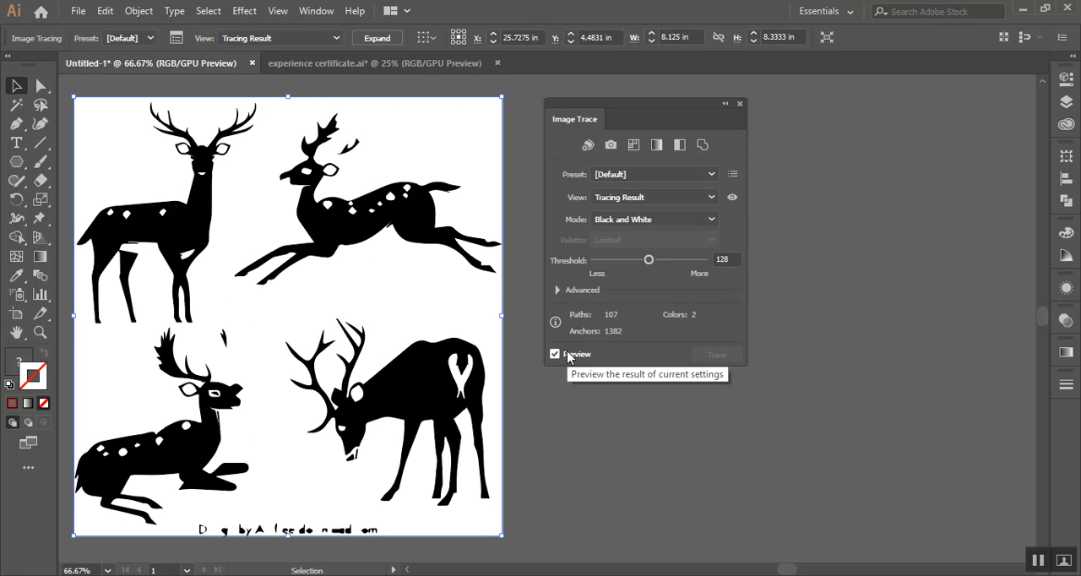
# Try a black-and-white threshold of 153, then the Color mode with the Limited palette at 19 colors
pyautogui.moveTo(655, 264)
pyautogui.mouseDown()
pyautogui.moveTo(697, 264)
pyautogui.moveTo(622, 264)
pyautogui.moveTo(667, 266)
pyautogui.mouseUp()
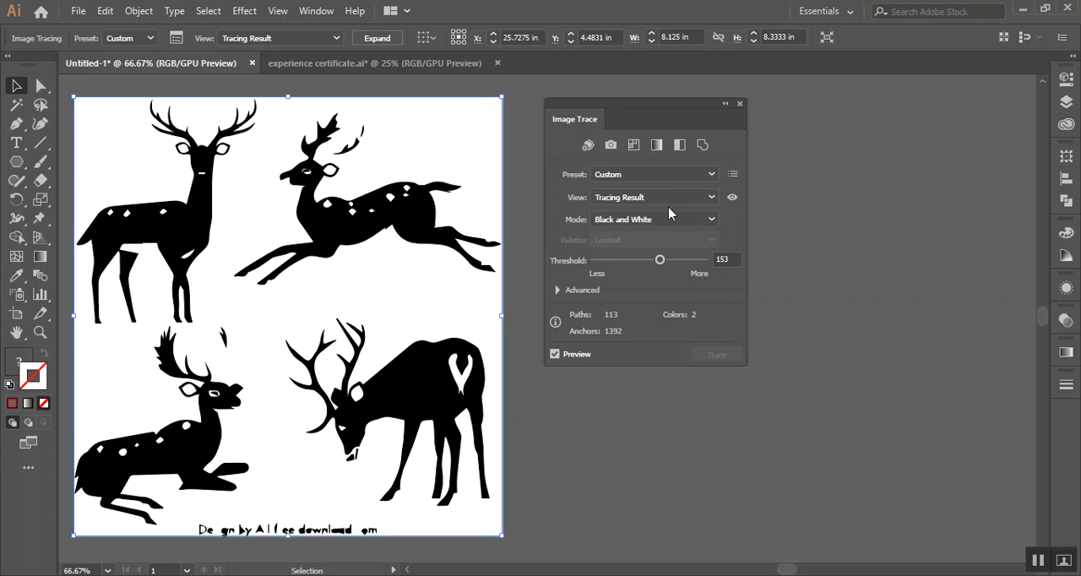
pyautogui.click(672, 218)
pyautogui.click(648, 234)
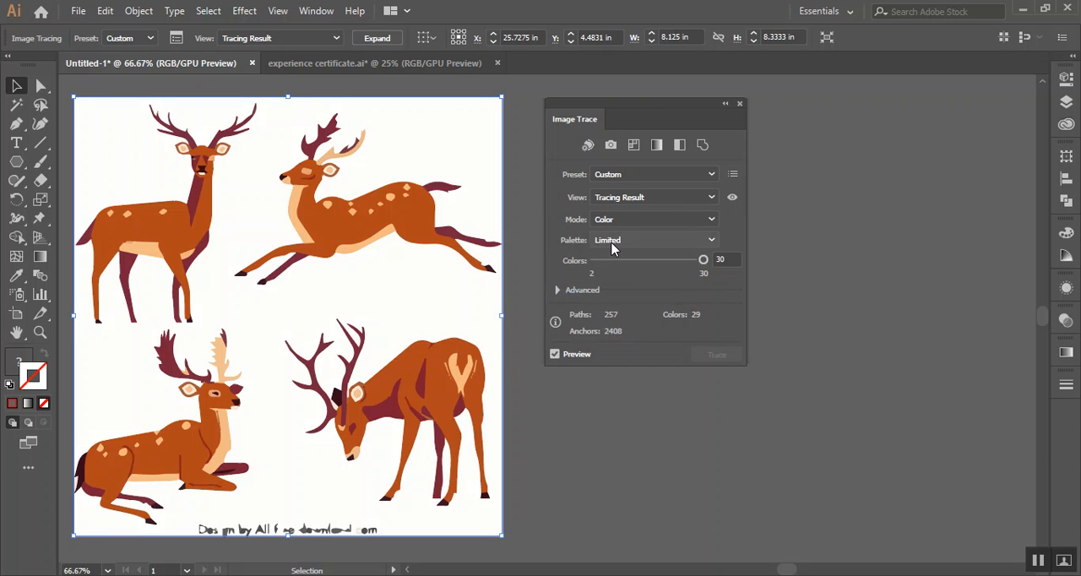
pyautogui.moveTo(704, 267); pyautogui.dragTo(662, 267)
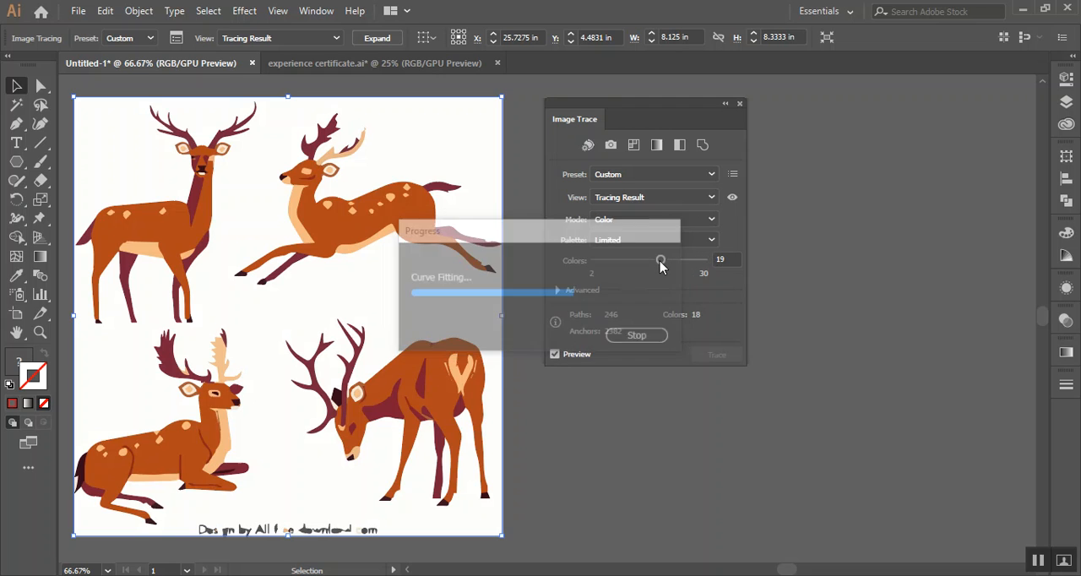
# Try the Automatic palette on the reindeer trace, lowering its color amount in stages to 93, 79, 64 and 38
pyautogui.click(662, 243)
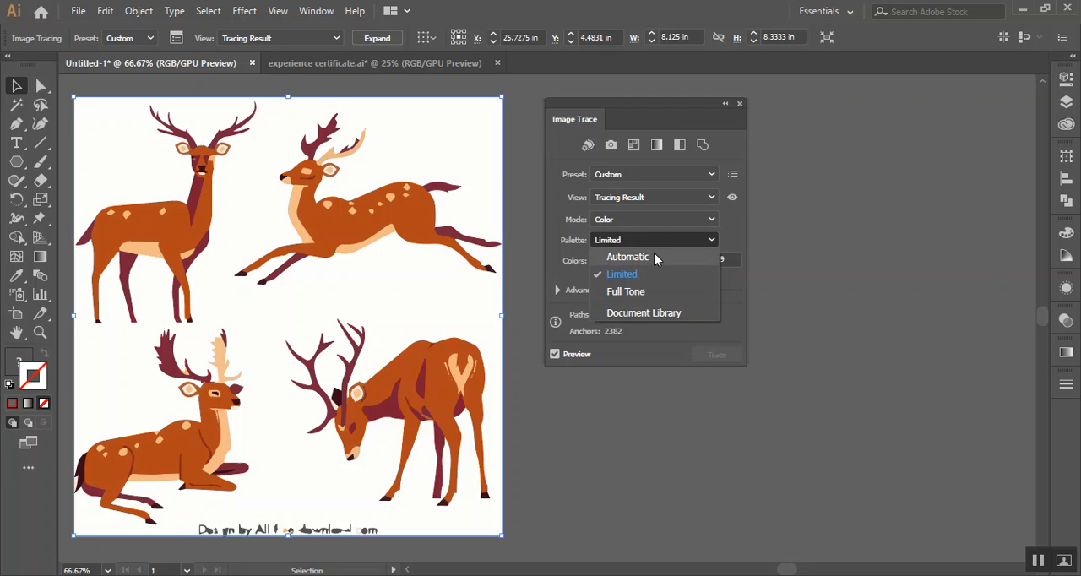
pyautogui.click(656, 259)
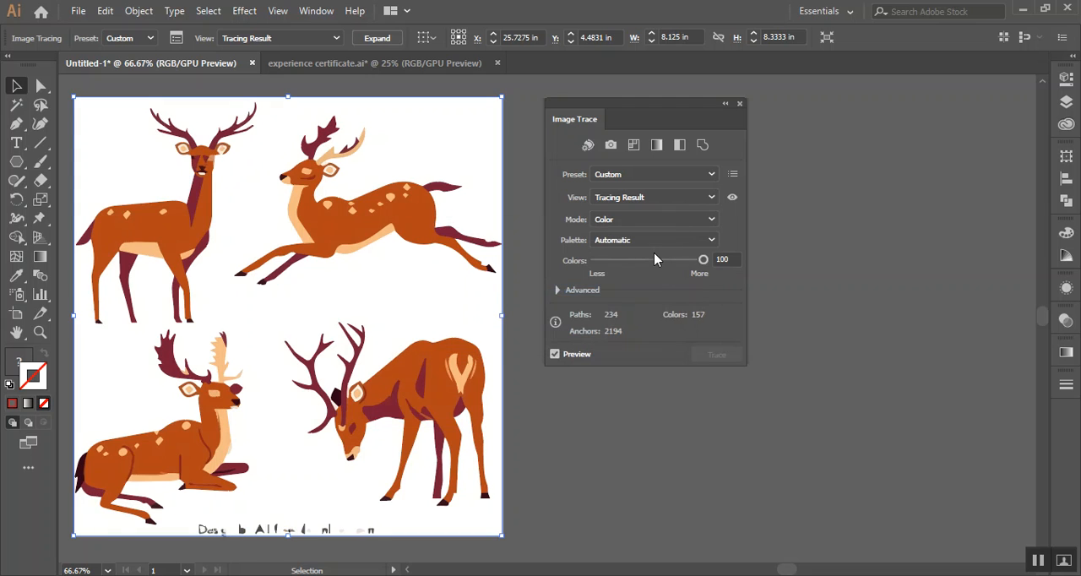
pyautogui.moveTo(702, 260); pyautogui.dragTo(698, 264)
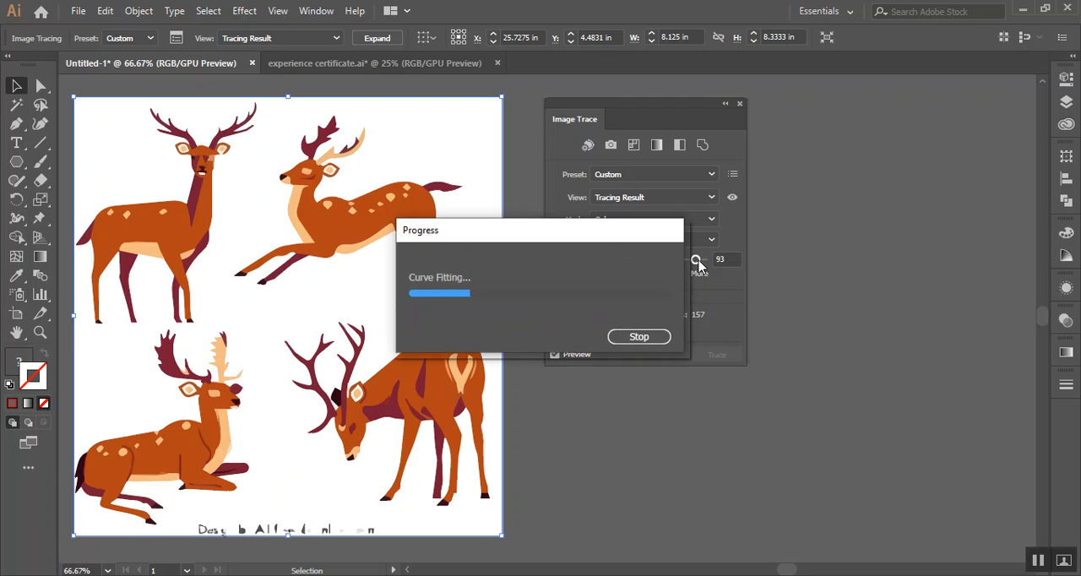
pyautogui.moveTo(698, 265); pyautogui.dragTo(683, 265)
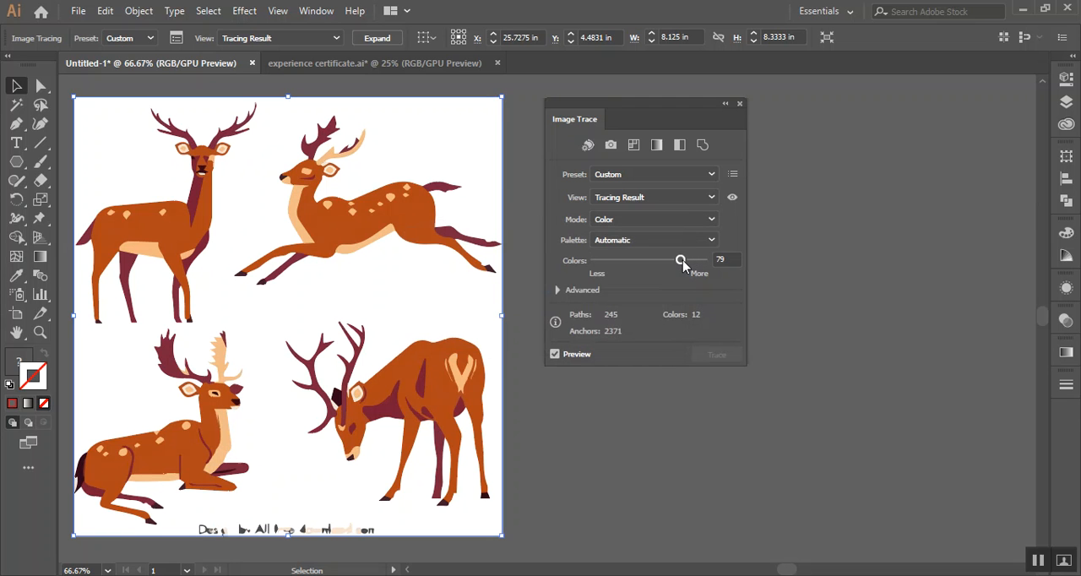
pyautogui.moveTo(683, 265); pyautogui.dragTo(666, 266)
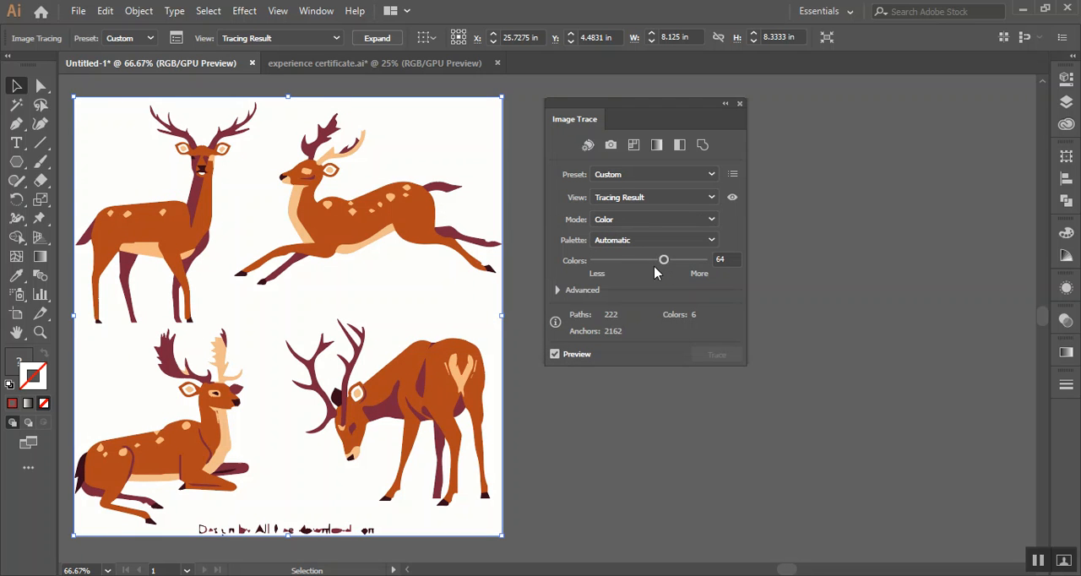
pyautogui.click(636, 261)
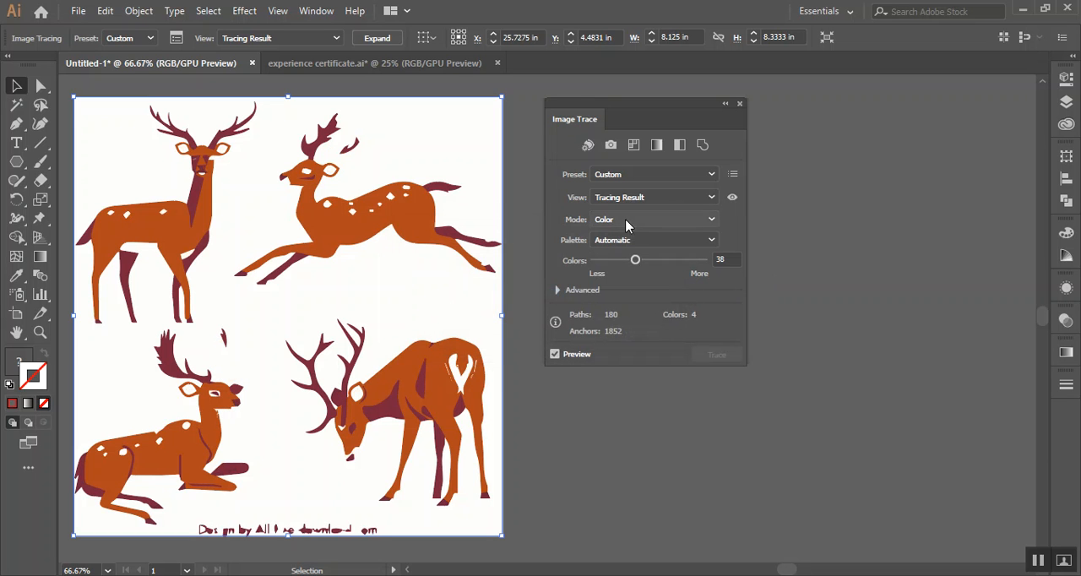
# Apply the 6 Colors preset to the reindeer trace and raise its limited palette to 14 colors
pyautogui.click(661, 176)
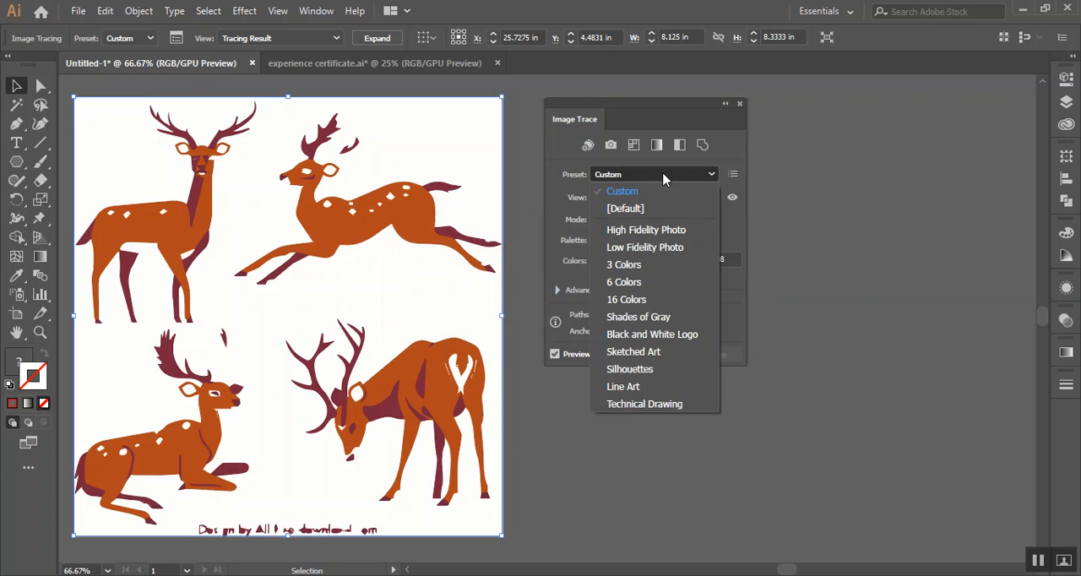
pyautogui.click(643, 282)
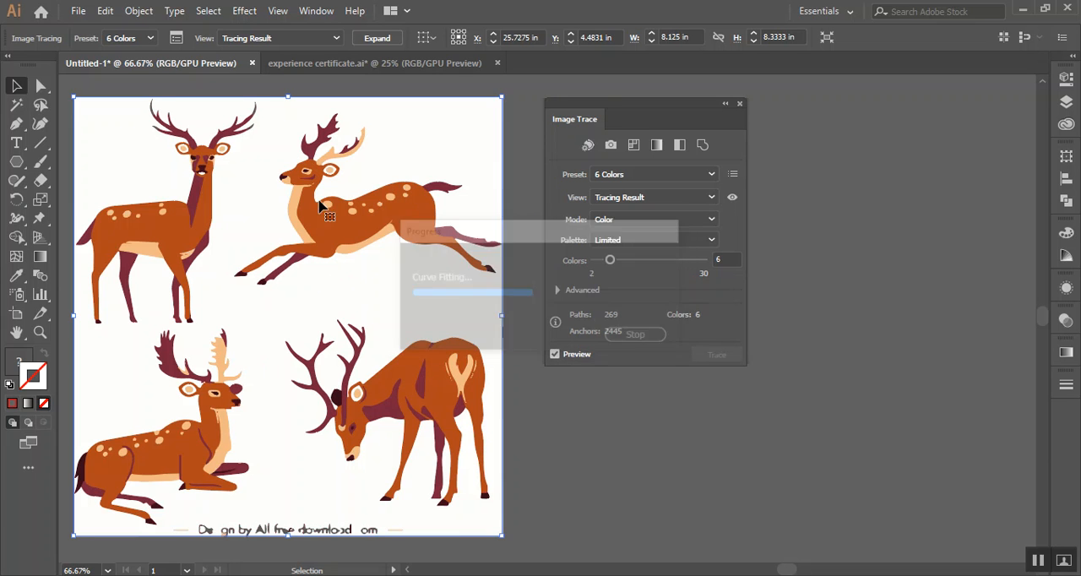
pyautogui.moveTo(609, 260); pyautogui.dragTo(623, 262)
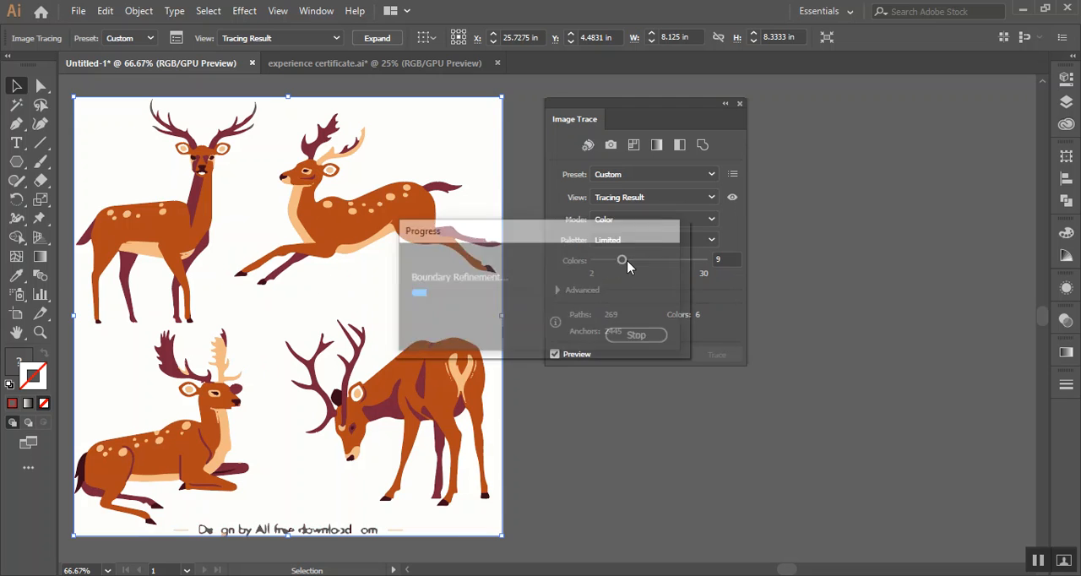
pyautogui.moveTo(622, 261); pyautogui.dragTo(637, 261)
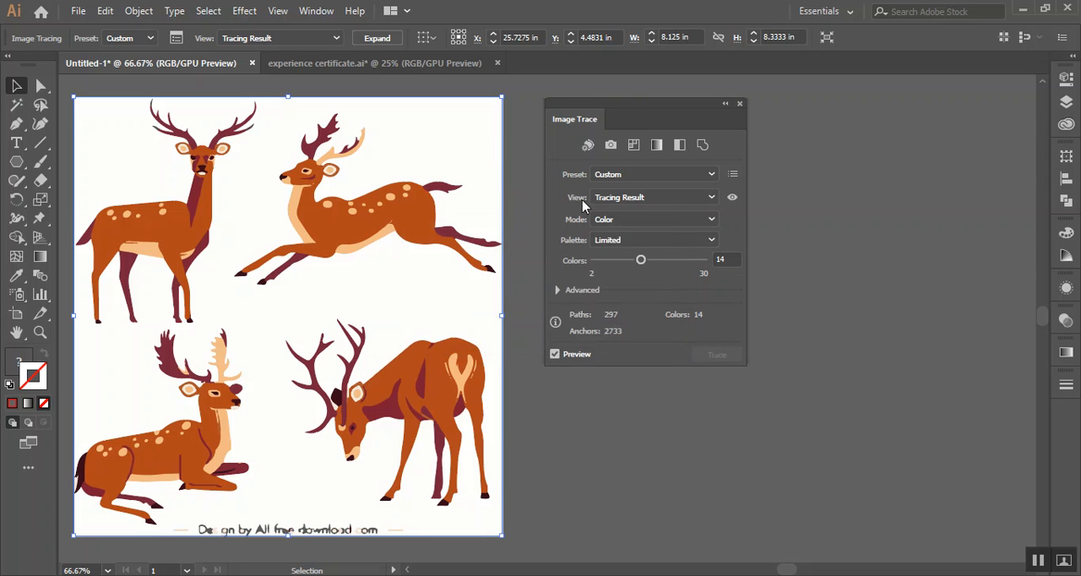
pyautogui.moveTo(635, 116); pyautogui.dragTo(728, 113)
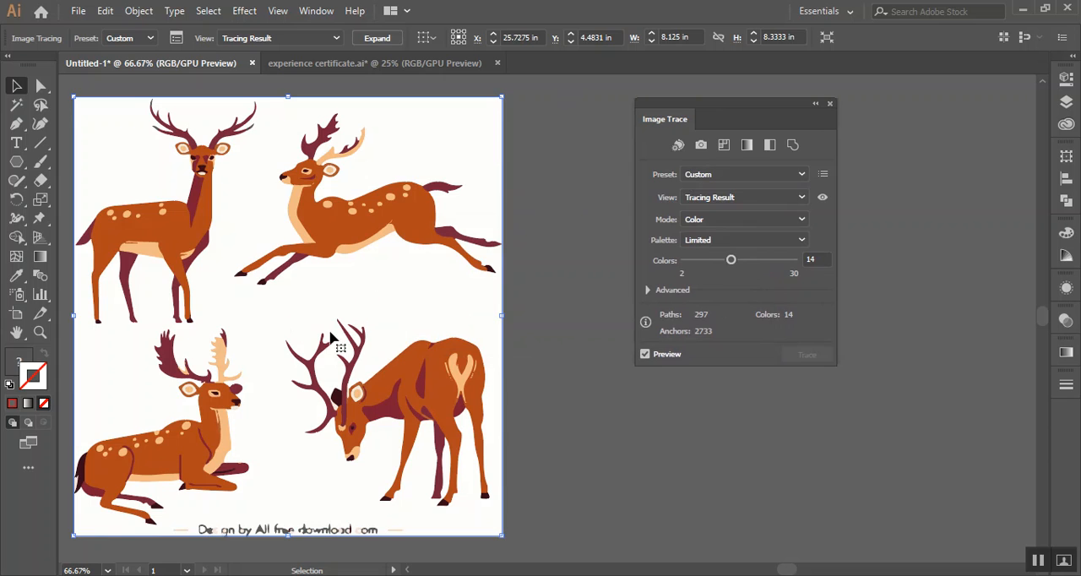
# Raise the reindeer trace to 30 colors and expand it into vector paths
pyautogui.click(525, 395)
pyautogui.moveTo(326, 326); pyautogui.dragTo(477, 310)
pyautogui.moveTo(385, 321)
pyautogui.mouseDown()
pyautogui.moveTo(412, 309)
pyautogui.moveTo(399, 298)
pyautogui.mouseUp()
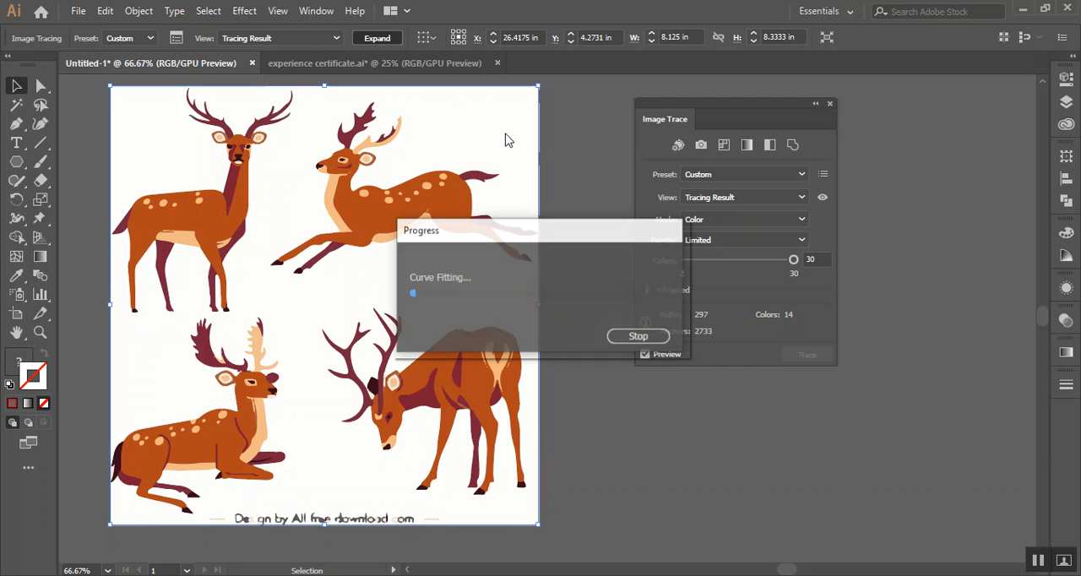
pyautogui.click(557, 176)
# Ungroup the expanded reindeer artwork and delete its white background path
pyautogui.rightClick(486, 152)
pyautogui.click(553, 269)
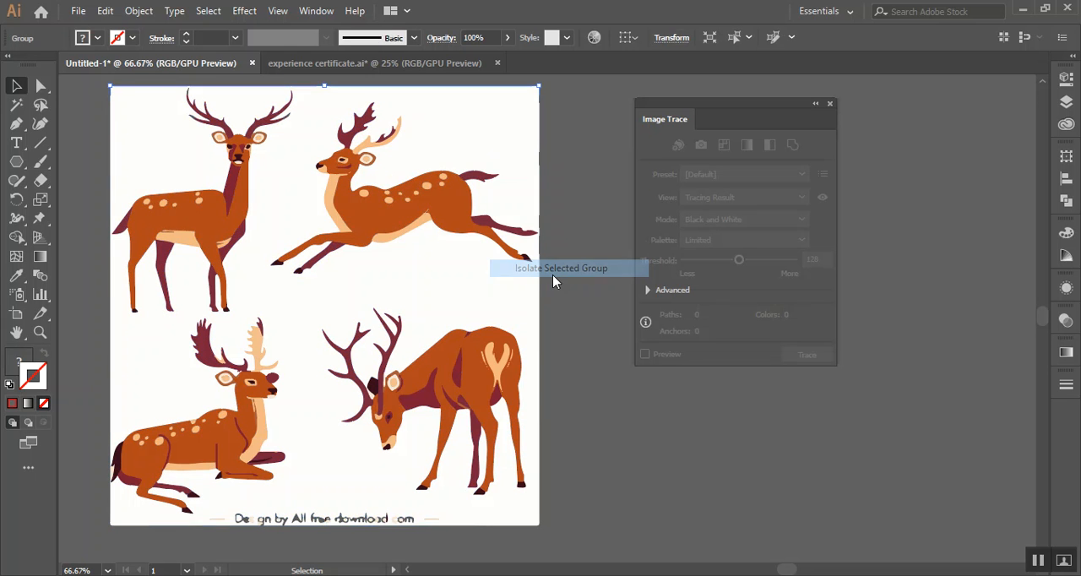
pyautogui.doubleClick(574, 185)
pyautogui.click(510, 142)
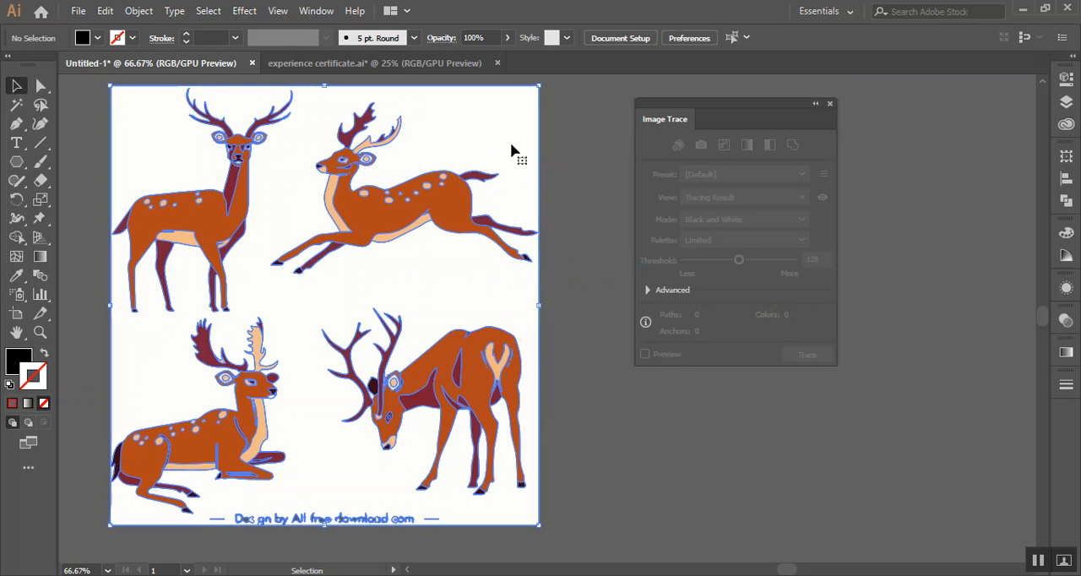
pyautogui.rightClick(510, 144)
pyautogui.click(561, 275)
pyautogui.click(512, 138)
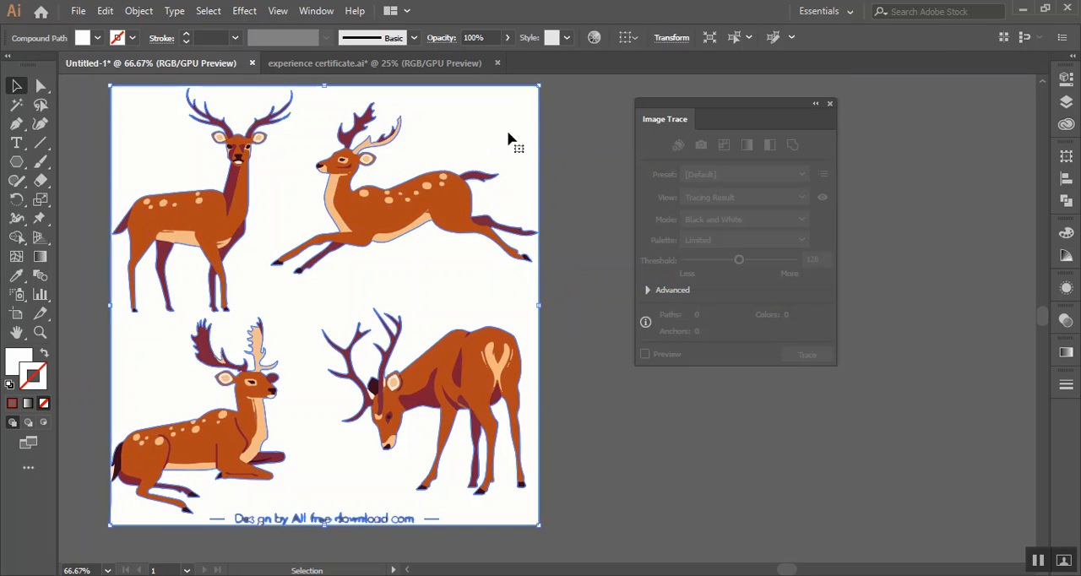
pyautogui.press('Delete')
# Delete the leftover pieces of the credit text below the traced reindeer
pyautogui.scroll(-3, 227, 516)
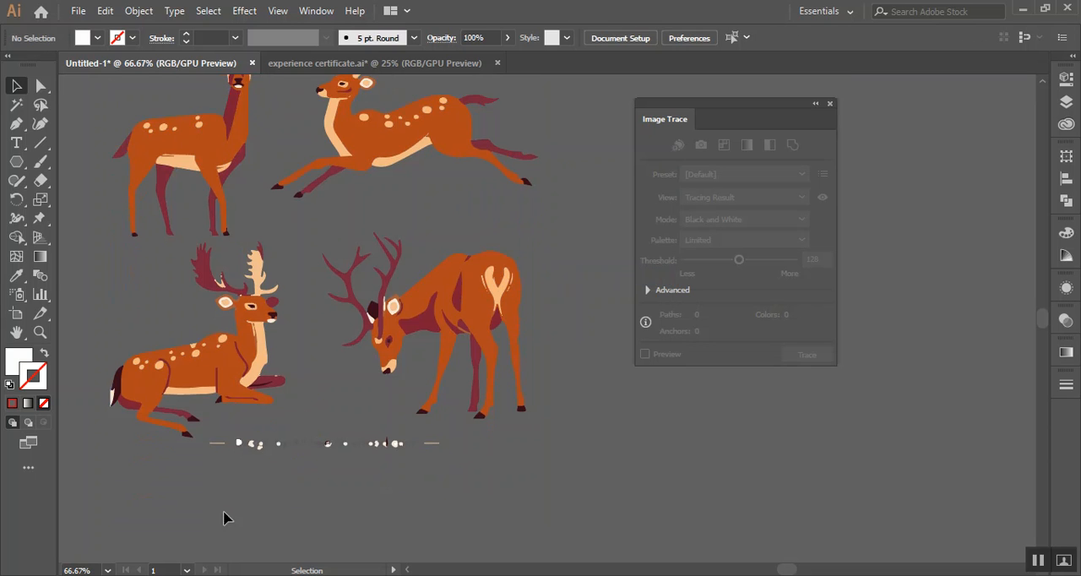
pyautogui.moveTo(452, 444); pyautogui.dragTo(452, 441)
pyautogui.press('Delete')
# Group all the paths of the grazing reindeer and move the group slightly away from the others
pyautogui.moveTo(514, 373); pyautogui.dragTo(567, 470)
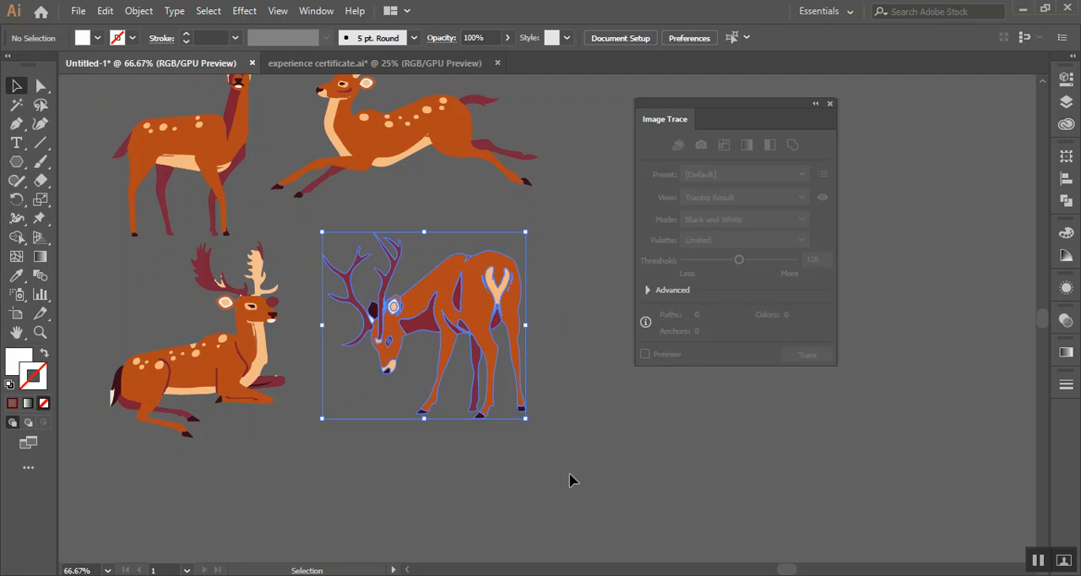
pyautogui.rightClick(461, 292)
pyautogui.click(506, 389)
pyautogui.moveTo(455, 308); pyautogui.dragTo(493, 295)
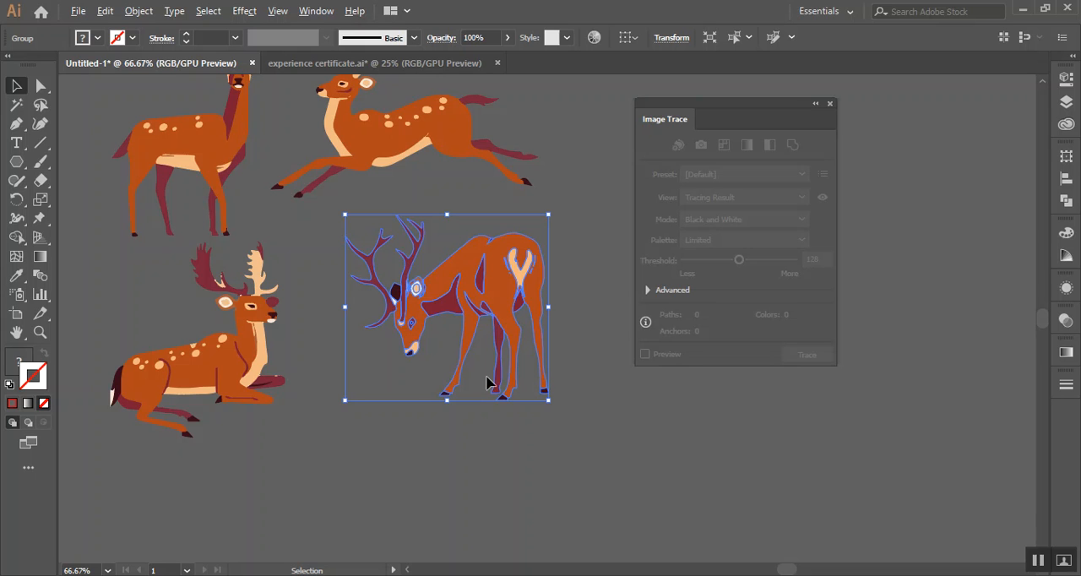
# Place the portrait image 27efb0889ebccd0116c2939ccfb6cad7 from the desktop's LEDP cls folder into the document
pyautogui.scroll(-2, 487, 377)
pyautogui.press('space')
pyautogui.moveTo(596, 405); pyautogui.dragTo(468, 410)
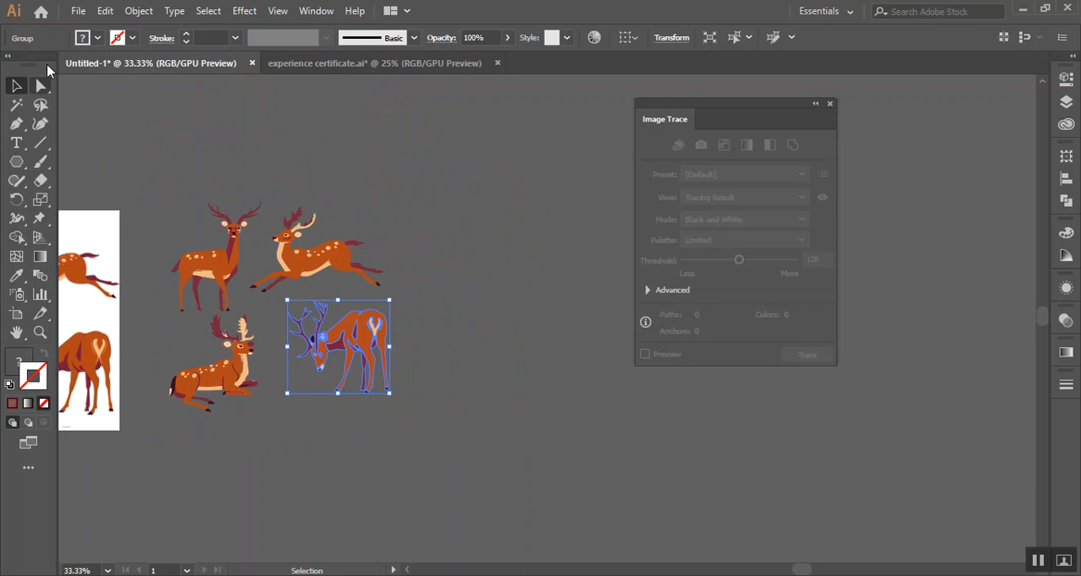
pyautogui.click(78, 10)
pyautogui.click(162, 267)
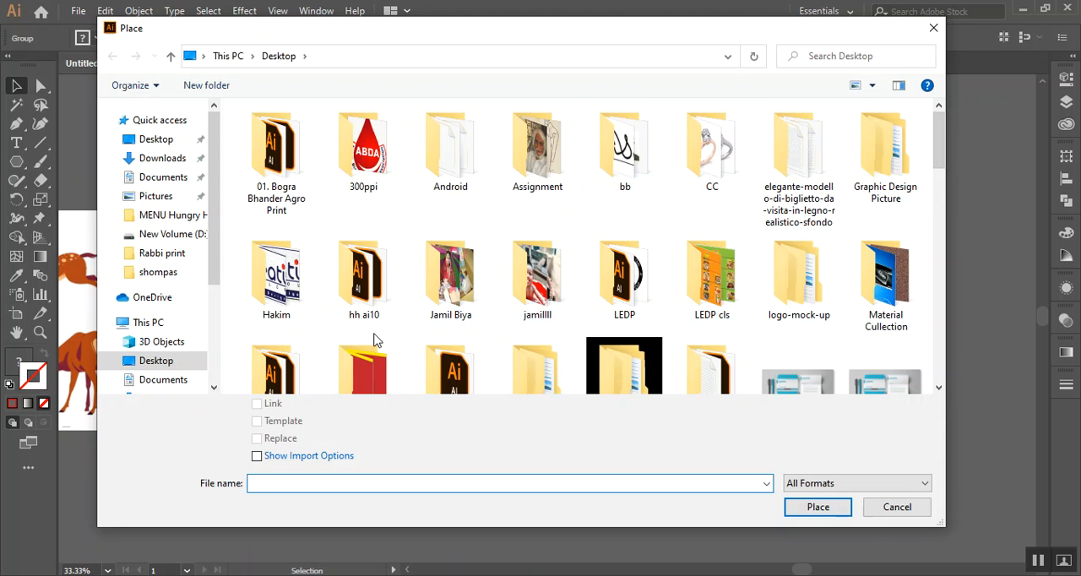
pyautogui.doubleClick(716, 282)
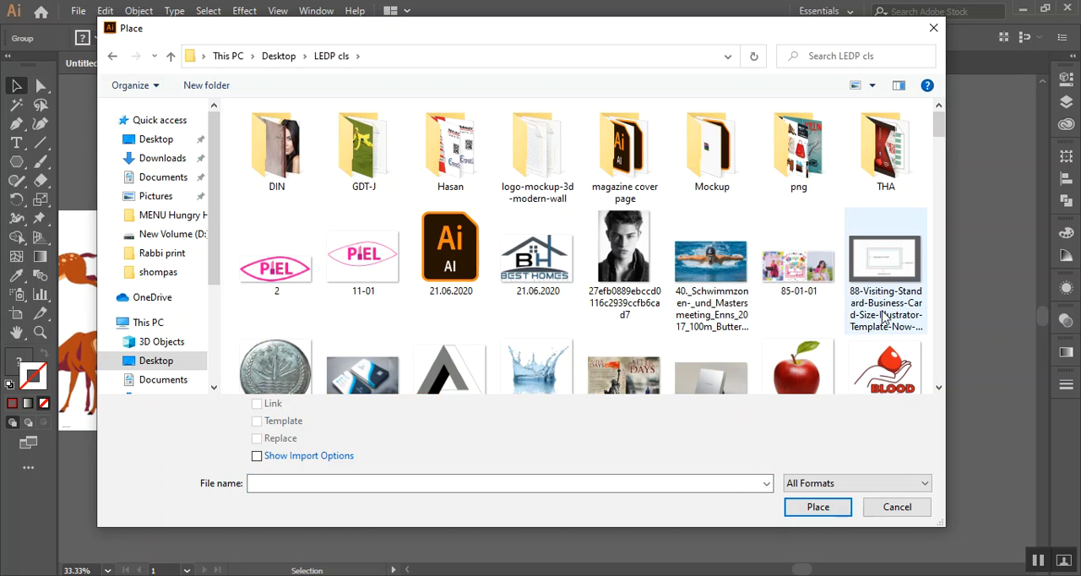
pyautogui.moveTo(939, 135)
pyautogui.mouseDown()
pyautogui.moveTo(944, 147)
pyautogui.moveTo(942, 118)
pyautogui.mouseUp()
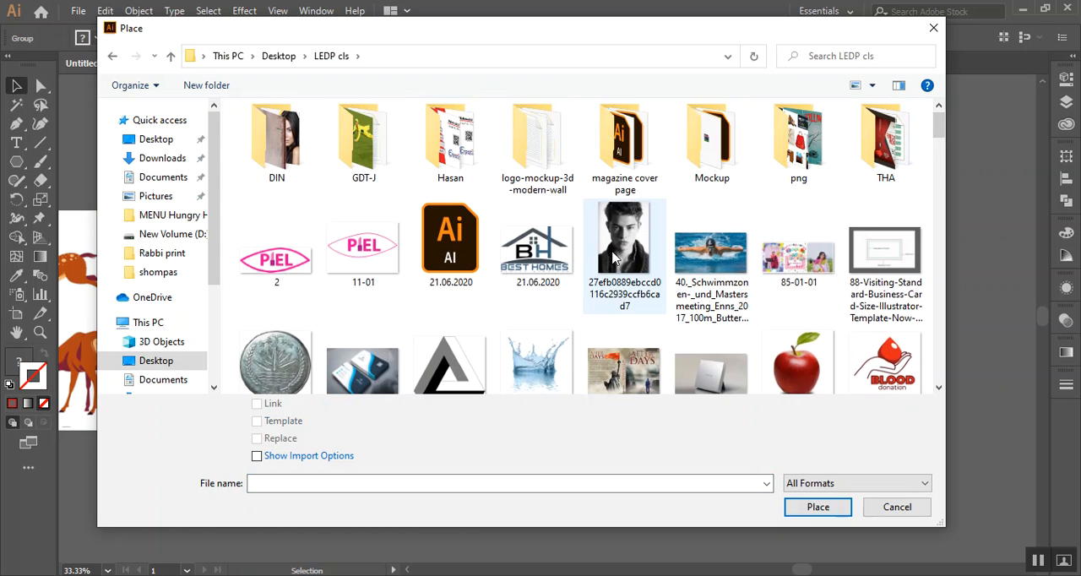
pyautogui.click(616, 257)
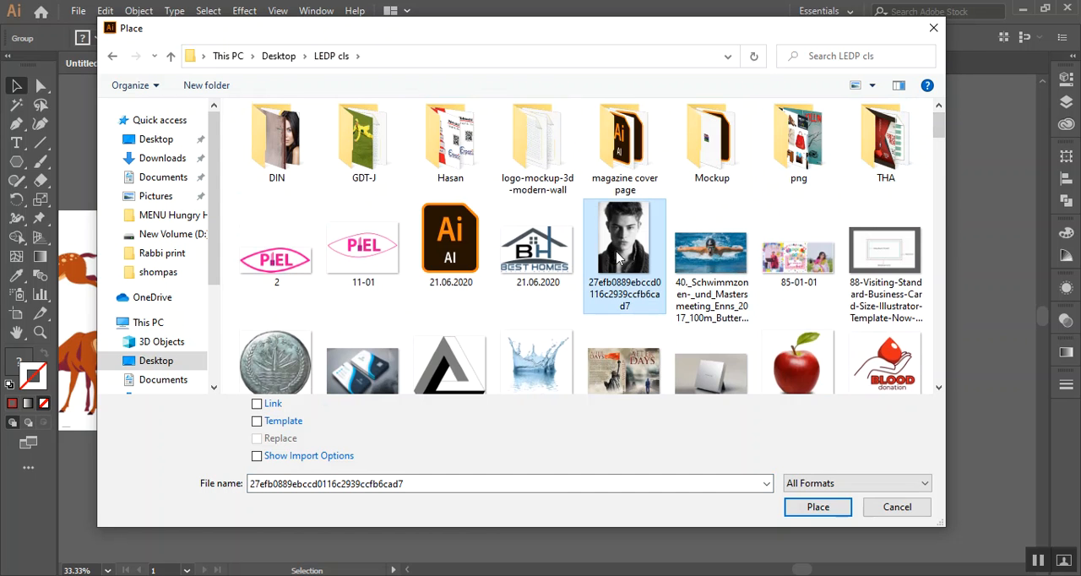
pyautogui.doubleClick(616, 258)
pyautogui.click(434, 146)
# Duplicate the placed portrait image directly beside the original
pyautogui.press('space')
pyautogui.moveTo(578, 353); pyautogui.dragTo(299, 287)
pyautogui.scroll(-2, 299, 286)
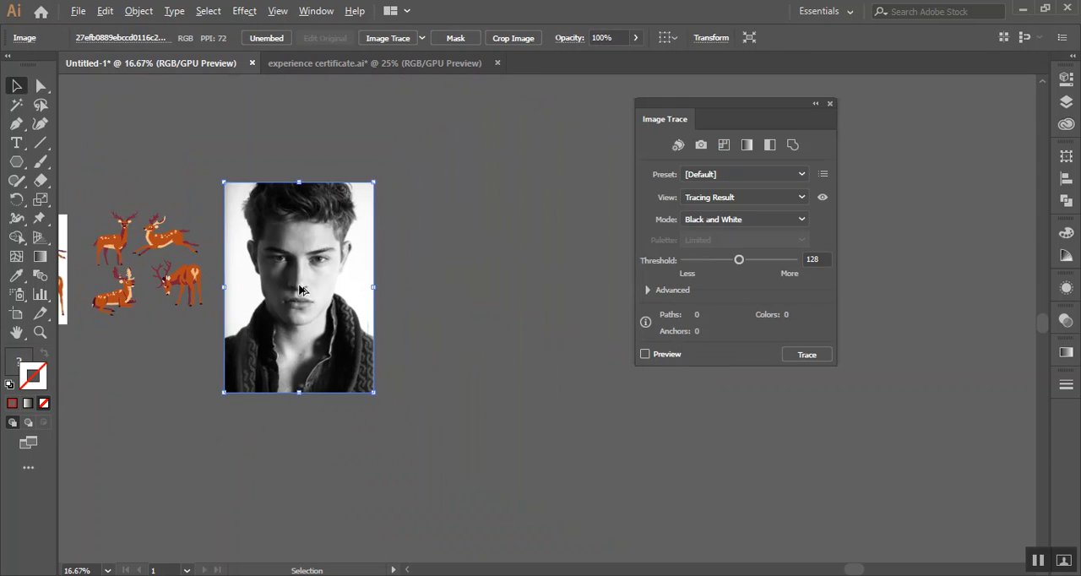
pyautogui.press('space')
pyautogui.moveTo(447, 292); pyautogui.dragTo(355, 285)
pyautogui.moveTo(234, 275); pyautogui.dragTo(397, 281)
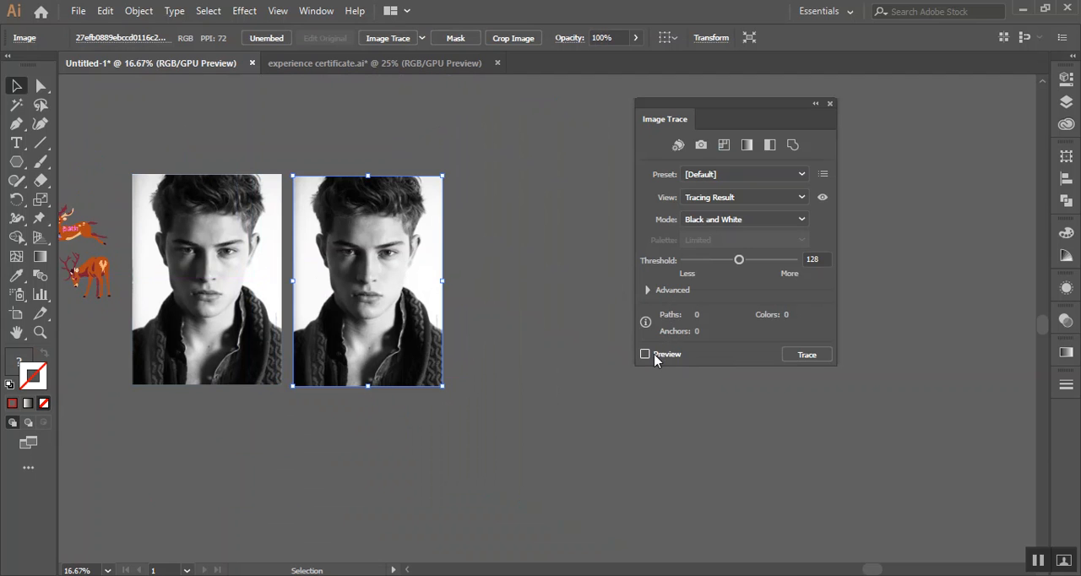
# Trace the duplicated portrait in Color mode using the 16 Colors preset and preview the result
pyautogui.click(741, 196)
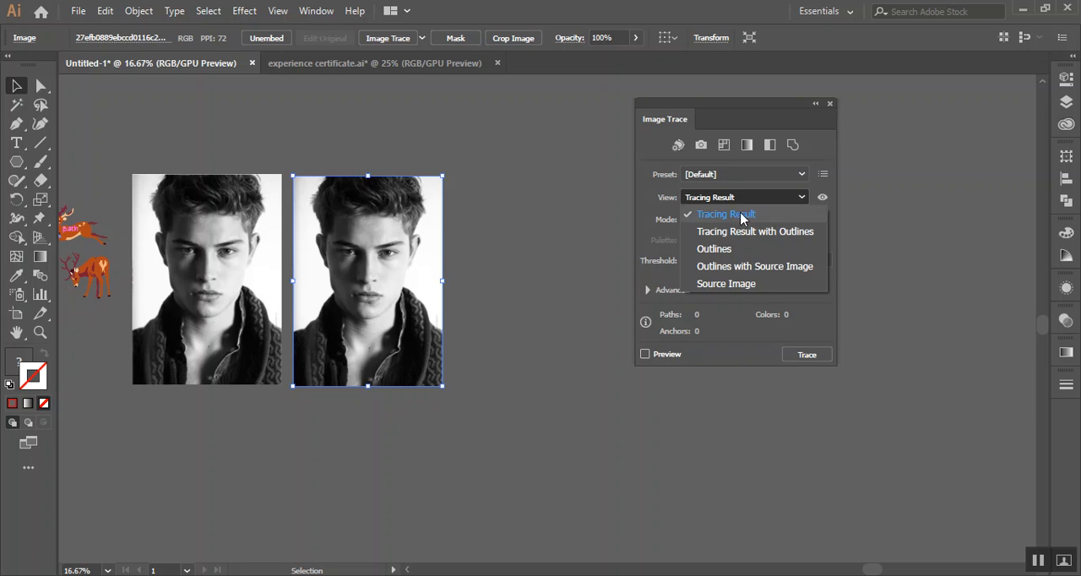
pyautogui.click(741, 214)
pyautogui.click(742, 219)
pyautogui.click(733, 235)
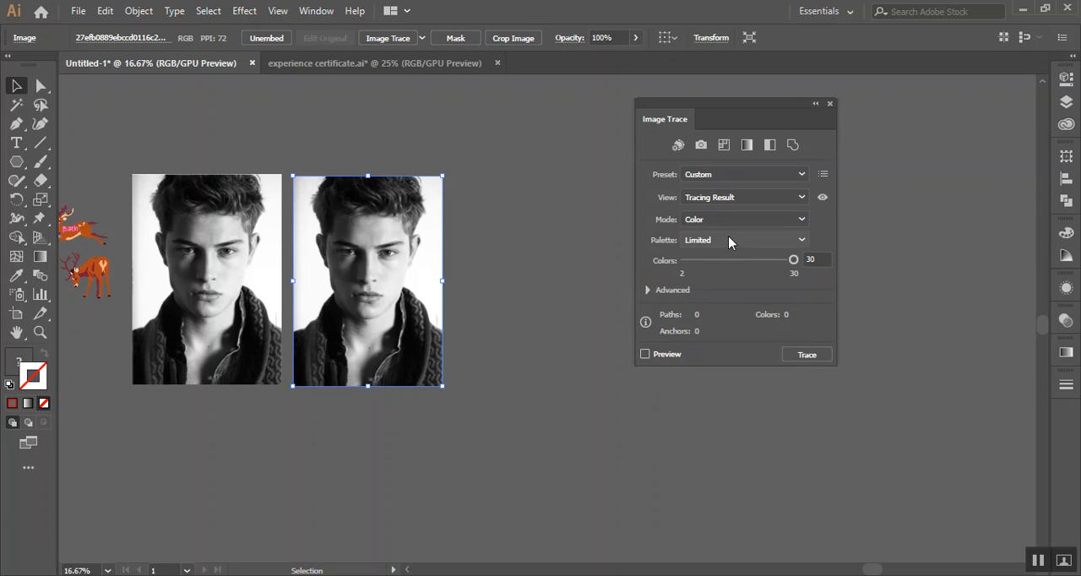
pyautogui.click(733, 179)
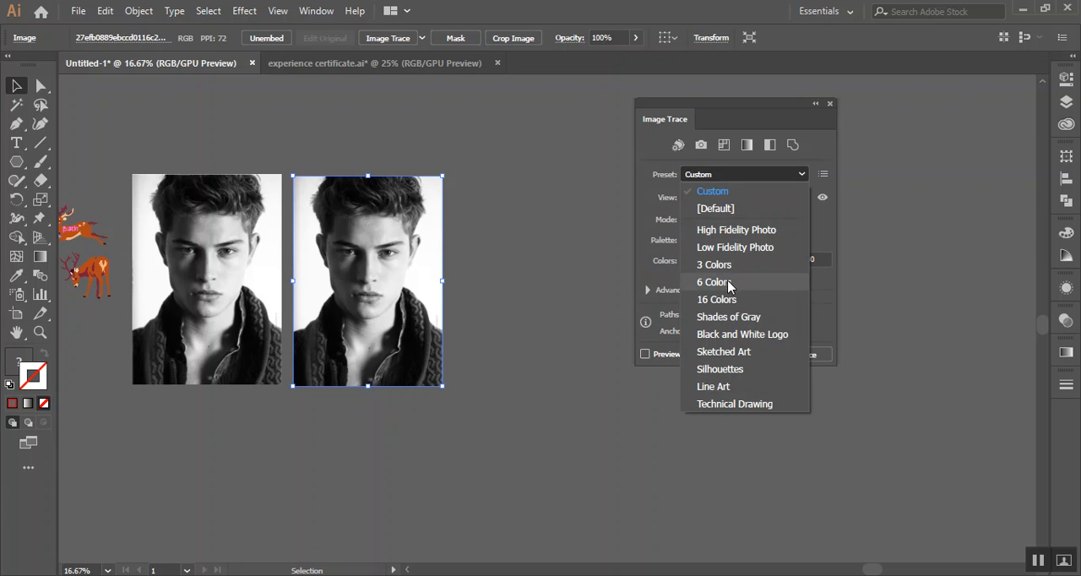
pyautogui.click(718, 299)
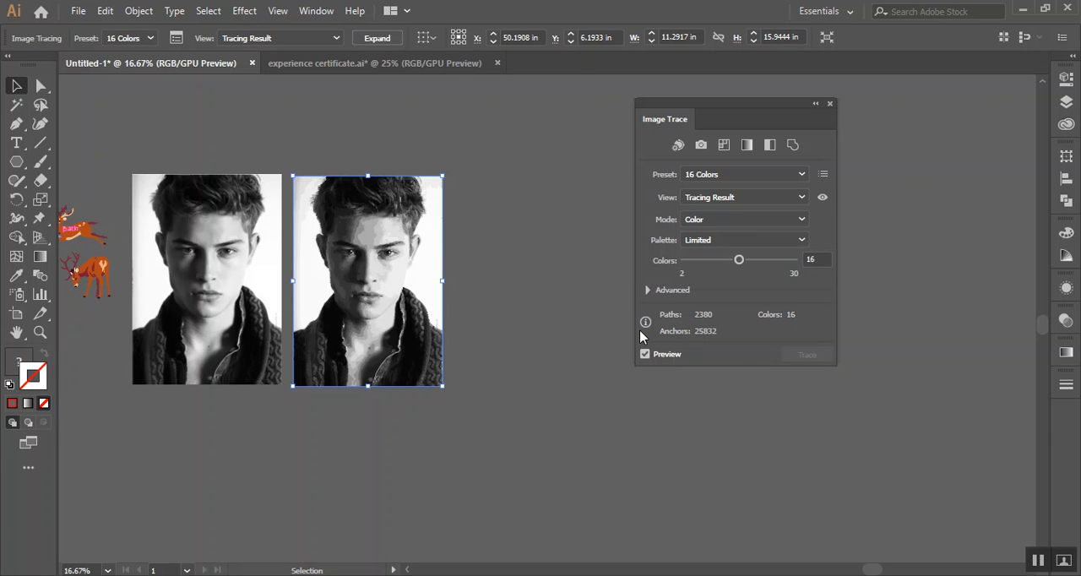
# Raise the portrait tracing's number of colours to 30
pyautogui.moveTo(739, 267); pyautogui.dragTo(760, 269)
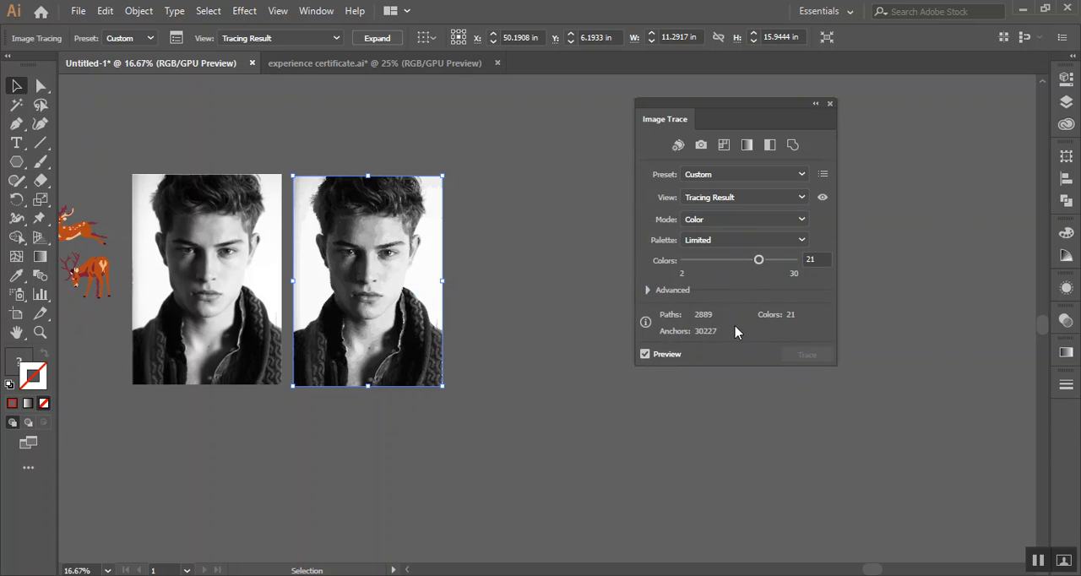
pyautogui.click(781, 265)
pyautogui.click(532, 255)
pyautogui.click(387, 258)
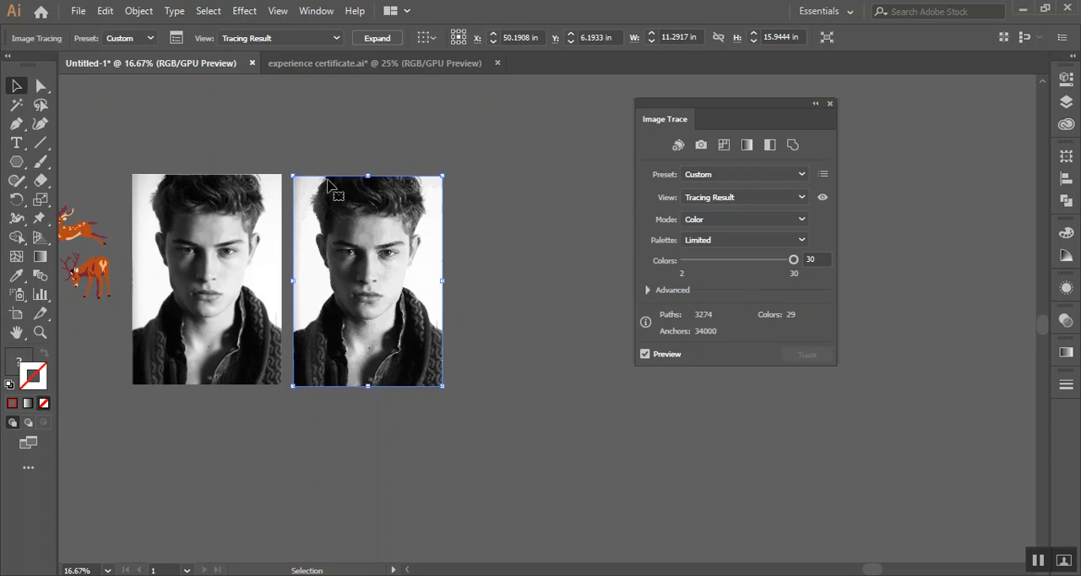
# Expand the traced portrait into editable paths, ungroup them and clear the selection
pyautogui.click(386, 39)
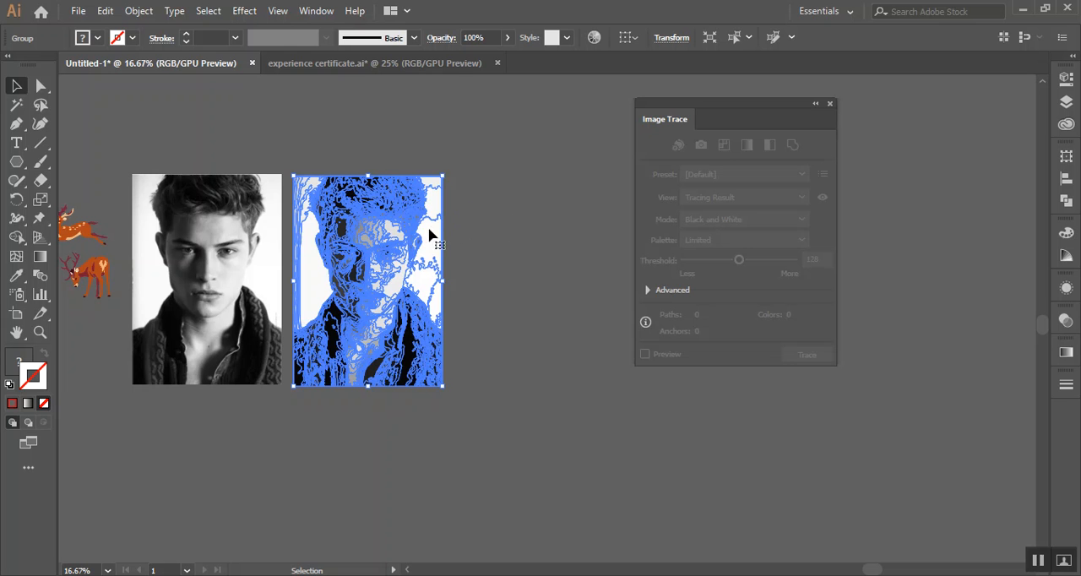
pyautogui.rightClick(428, 228)
pyautogui.click(472, 360)
pyautogui.click(454, 284)
# Delete the white background shapes to the left of the traced portrait's head
pyautogui.scroll(2, 359, 351)
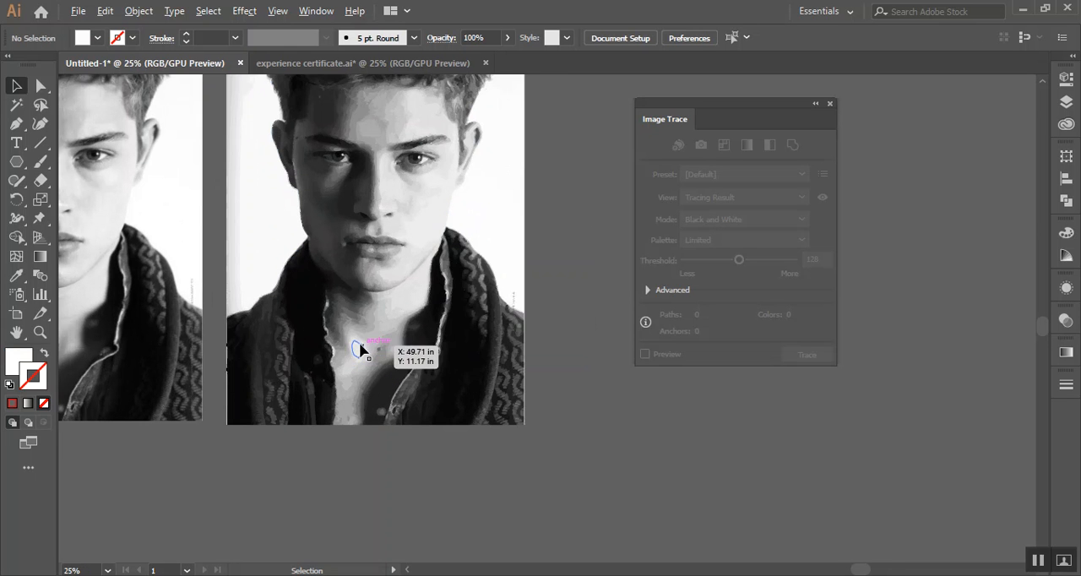
pyautogui.moveTo(571, 224); pyautogui.dragTo(668, 335)
pyautogui.moveTo(593, 400); pyautogui.dragTo(579, 399)
pyautogui.scroll(3, 424, 397)
pyautogui.scroll(-3, 423, 397)
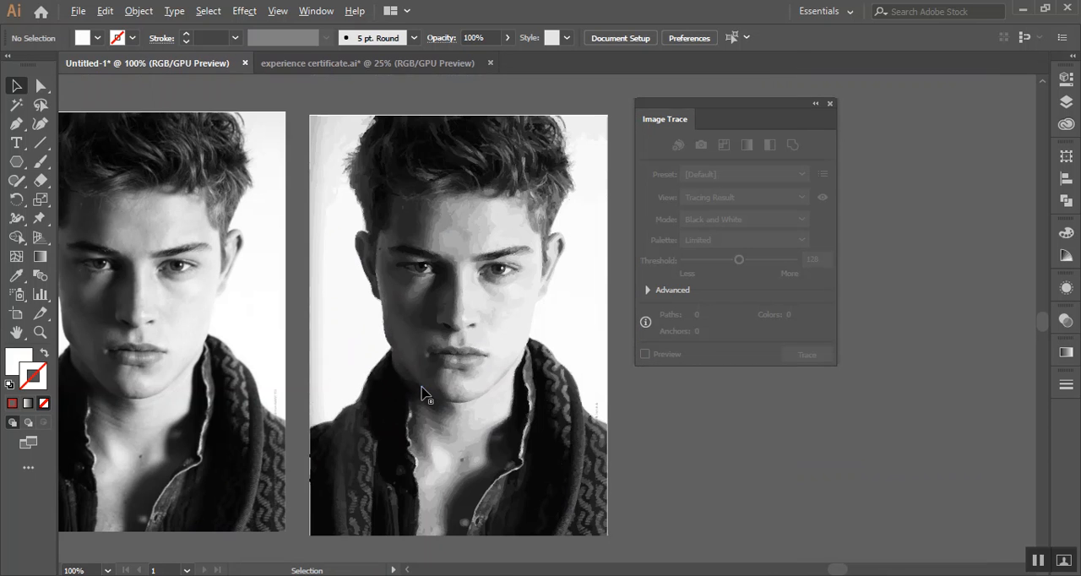
pyautogui.click(324, 328)
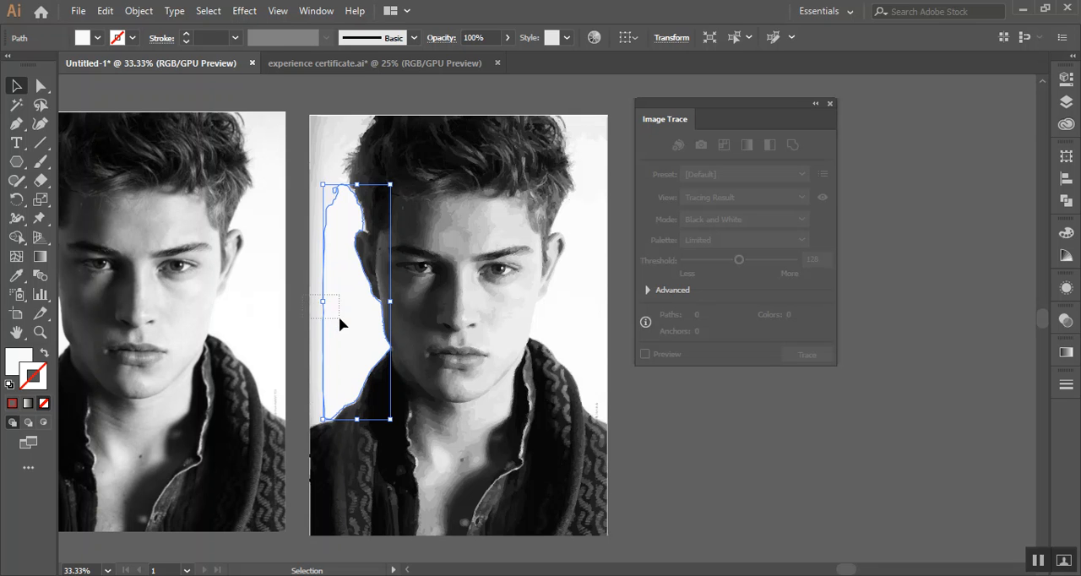
pyautogui.moveTo(338, 318); pyautogui.dragTo(339, 319)
pyautogui.press('Delete')
pyautogui.scroll(2, 397, 300)
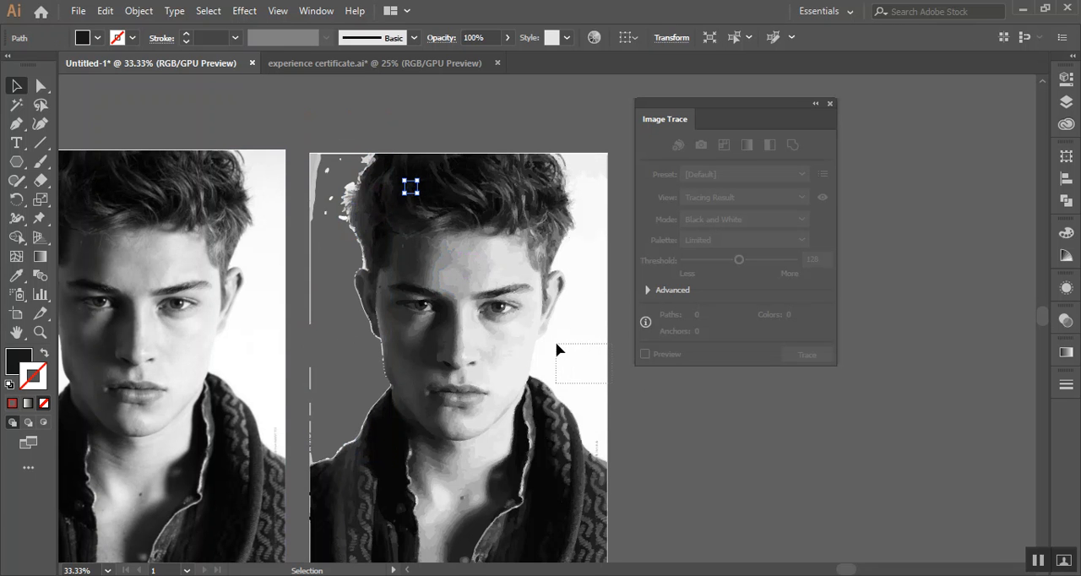
# Delete the white background shapes to the right of the traced portrait's head and above the shoulder
pyautogui.moveTo(556, 344); pyautogui.dragTo(558, 345)
pyautogui.press('Delete')
pyautogui.scroll(3, 574, 175)
pyautogui.moveTo(602, 312); pyautogui.dragTo(603, 309)
pyautogui.press('Delete')
pyautogui.scroll(-5, 580, 313)
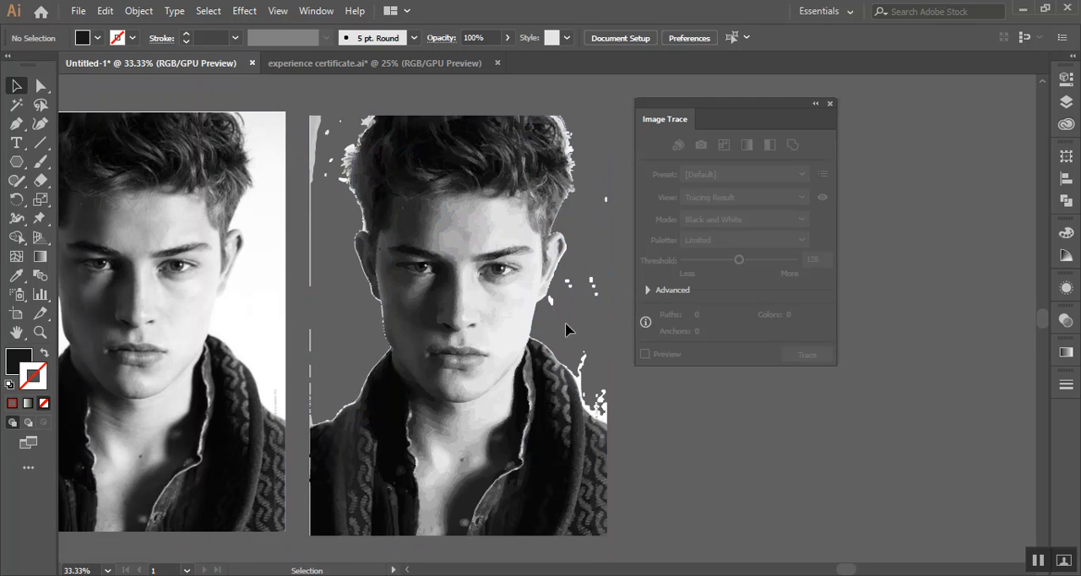
pyautogui.moveTo(600, 360); pyautogui.dragTo(600, 359)
pyautogui.press('Delete')
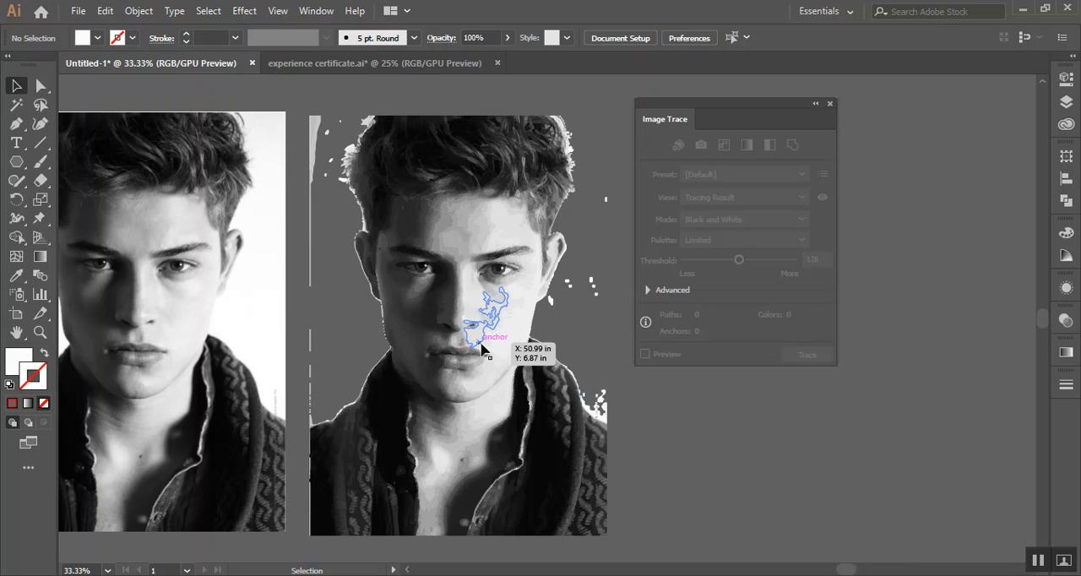
# Delete the original portrait together with its traced copy, leaving the reindeer artwork in place
pyautogui.scroll(-3, 480, 342)
pyautogui.moveTo(525, 445); pyautogui.dragTo(532, 454)
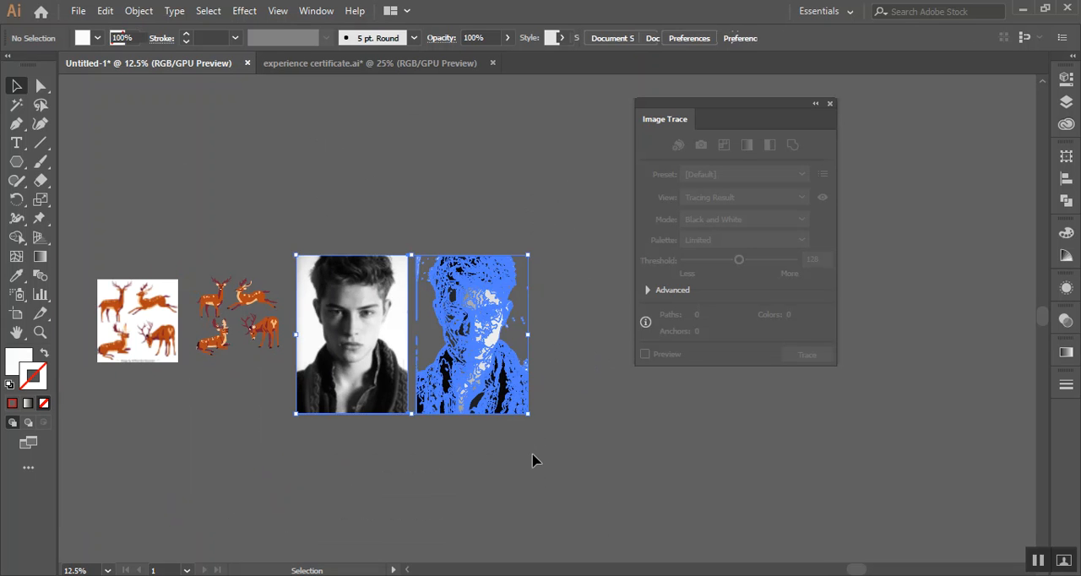
pyautogui.press('Delete')
# Place the Capture image from the desktop's LEDP cls folder at about 35 x 22.6 in and duplicate it to its left
pyautogui.click(78, 10)
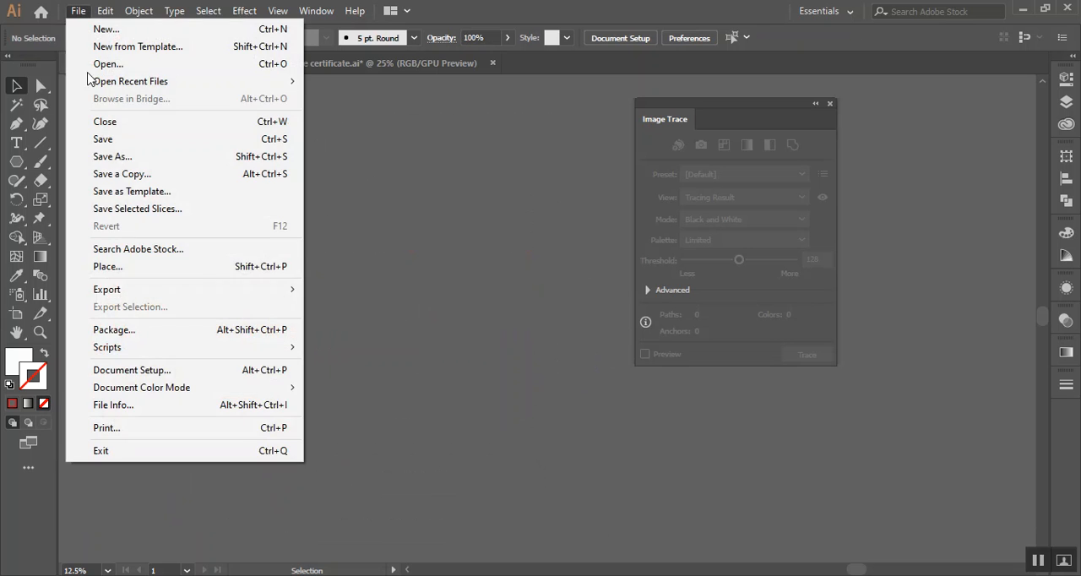
pyautogui.click(164, 265)
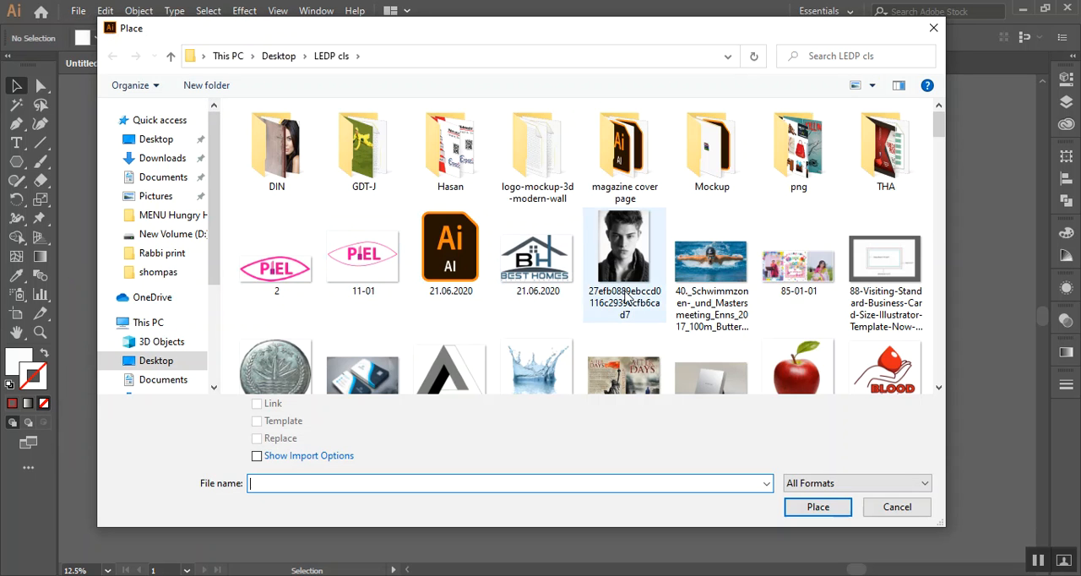
pyautogui.moveTo(939, 139); pyautogui.dragTo(941, 229)
pyautogui.click(717, 244)
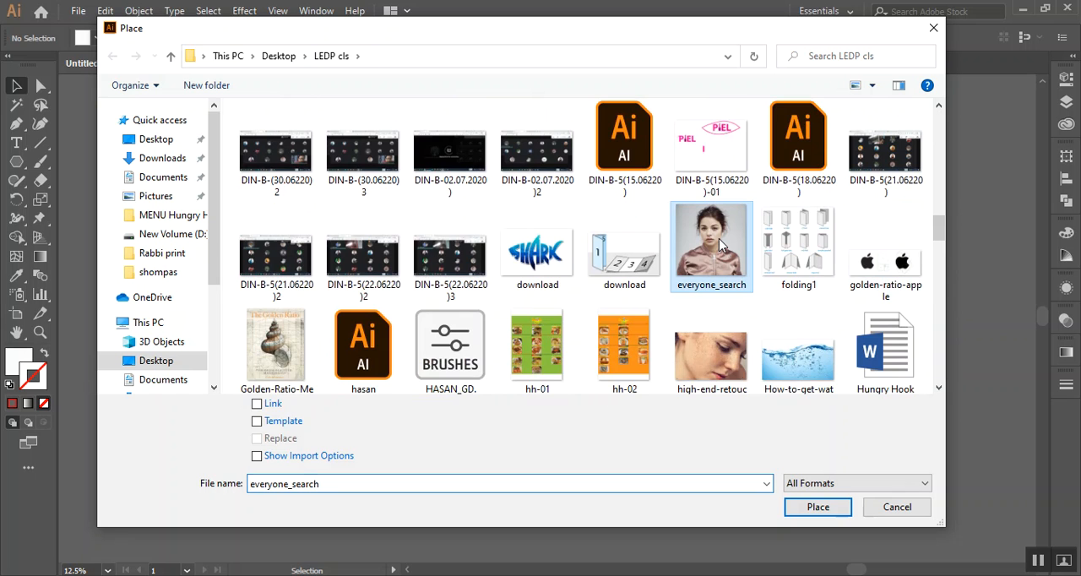
pyautogui.scroll(10, 591, 308)
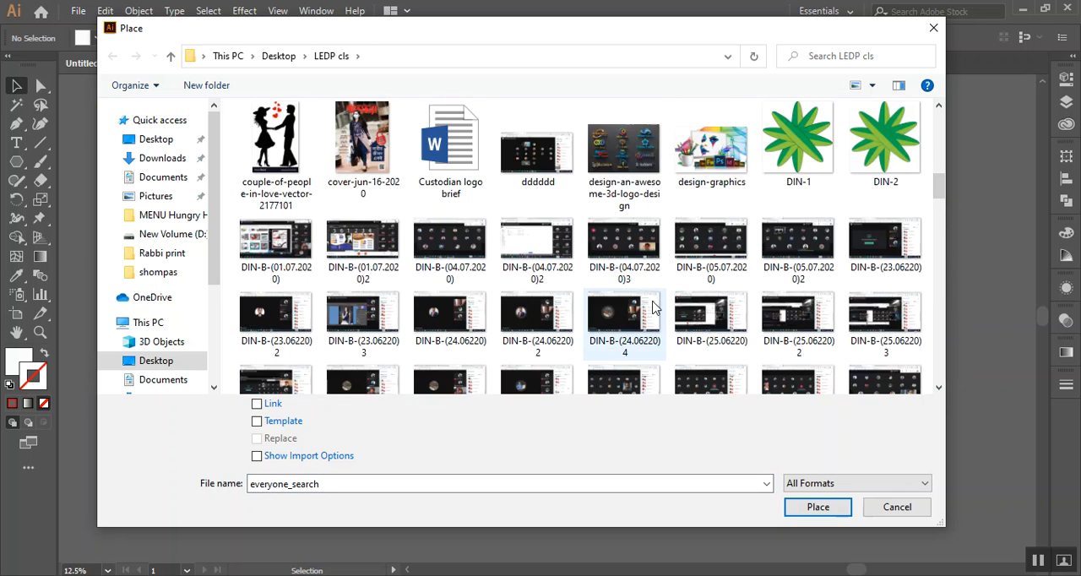
pyautogui.click(712, 295)
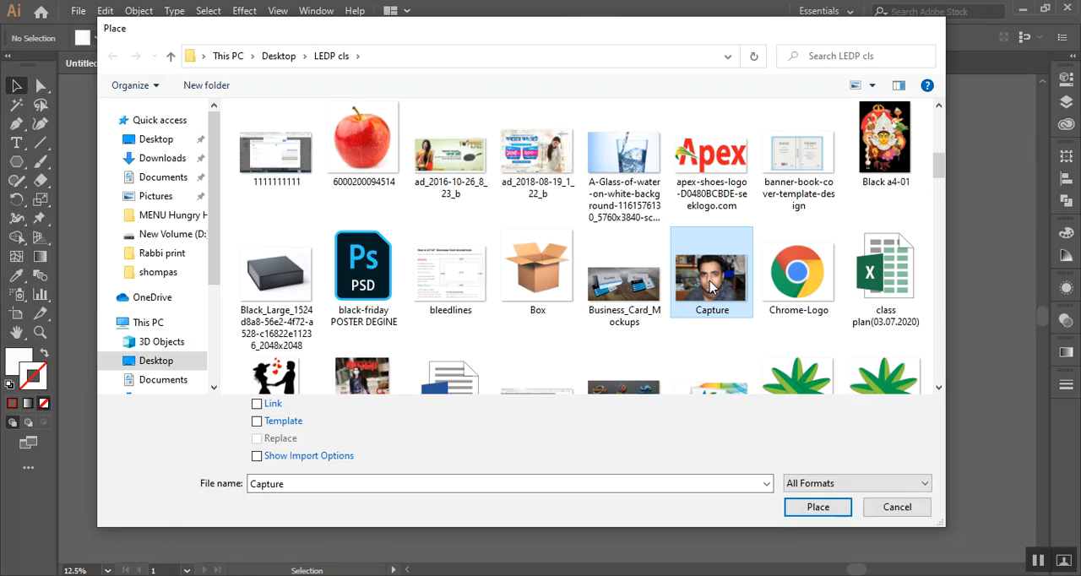
pyautogui.doubleClick(711, 287)
pyautogui.click(353, 200)
pyautogui.moveTo(427, 247); pyautogui.dragTo(707, 507)
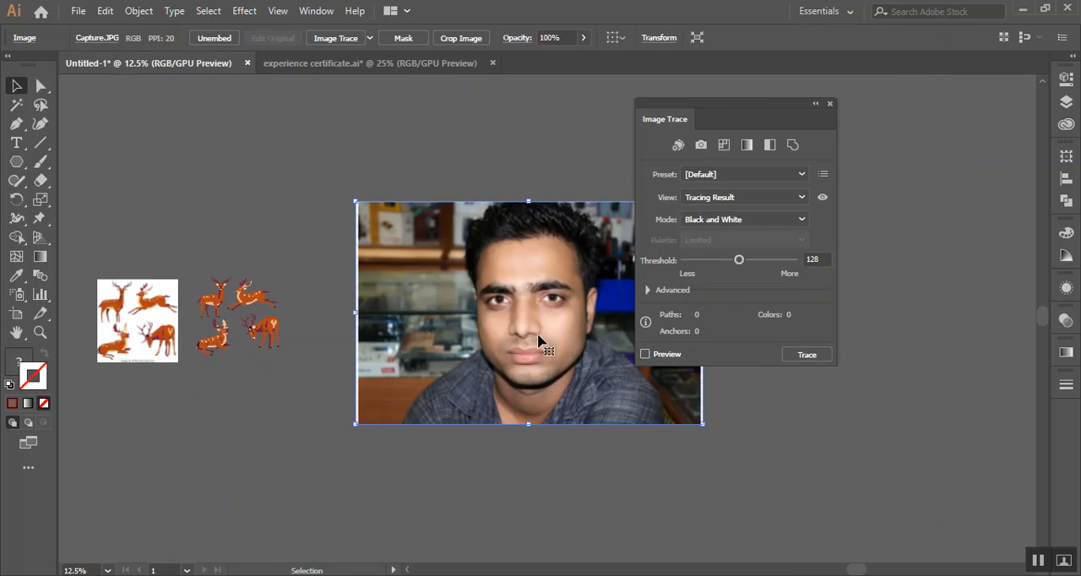
pyautogui.moveTo(532, 327); pyautogui.dragTo(161, 317)
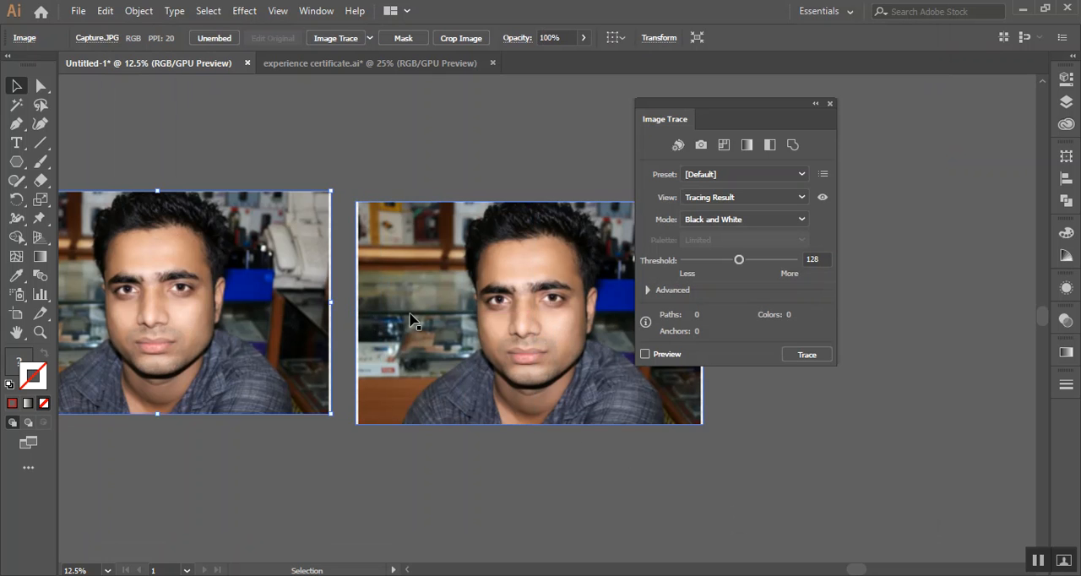
# Trace the right-hand Capture photo in Color mode with the 16 Colors preset, raise the colours to 30 and close the Image Trace settings
pyautogui.click(792, 219)
pyautogui.click(735, 240)
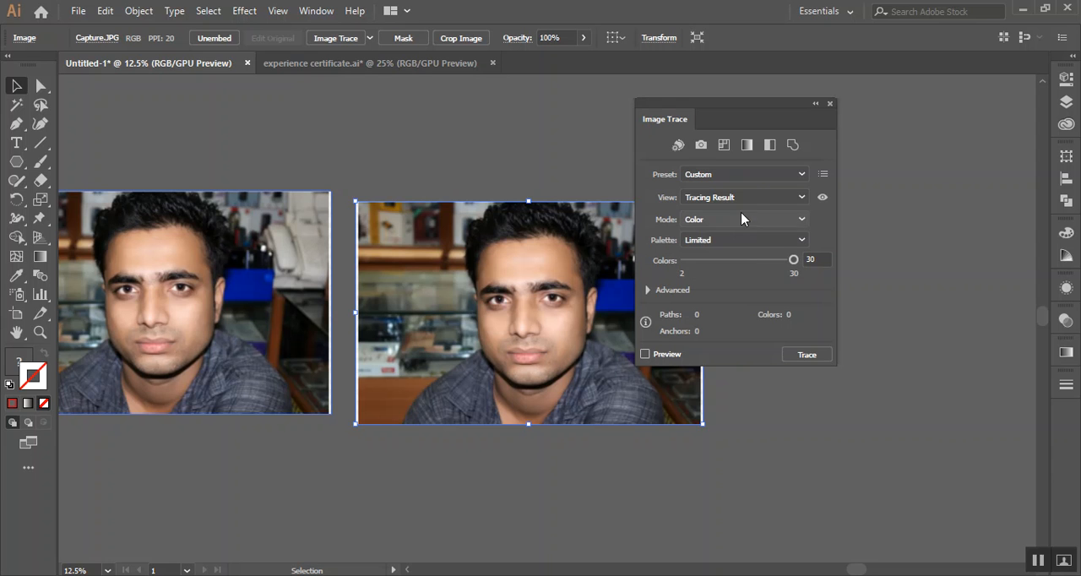
pyautogui.click(759, 175)
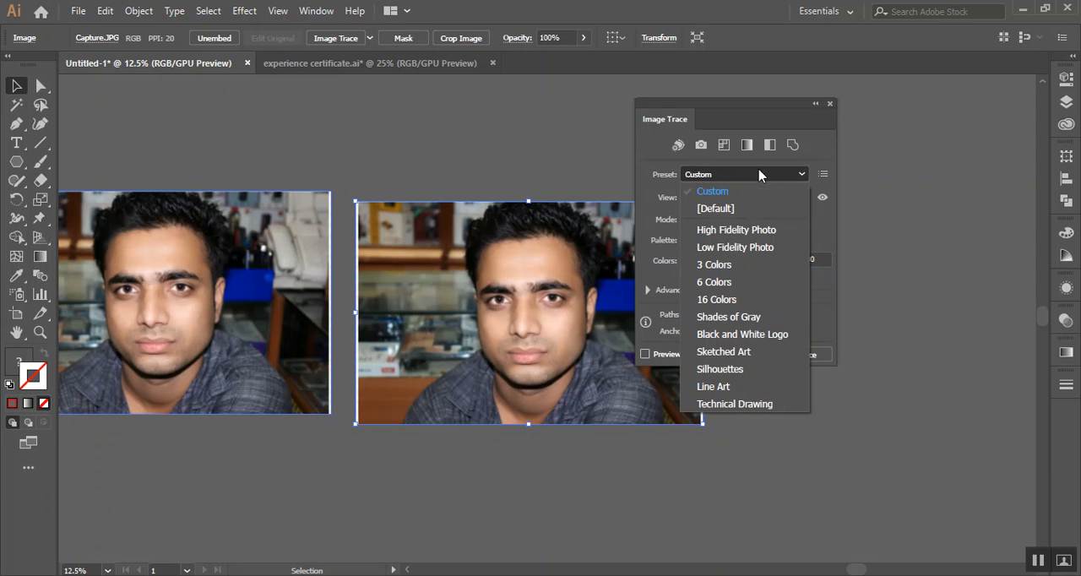
pyautogui.click(730, 299)
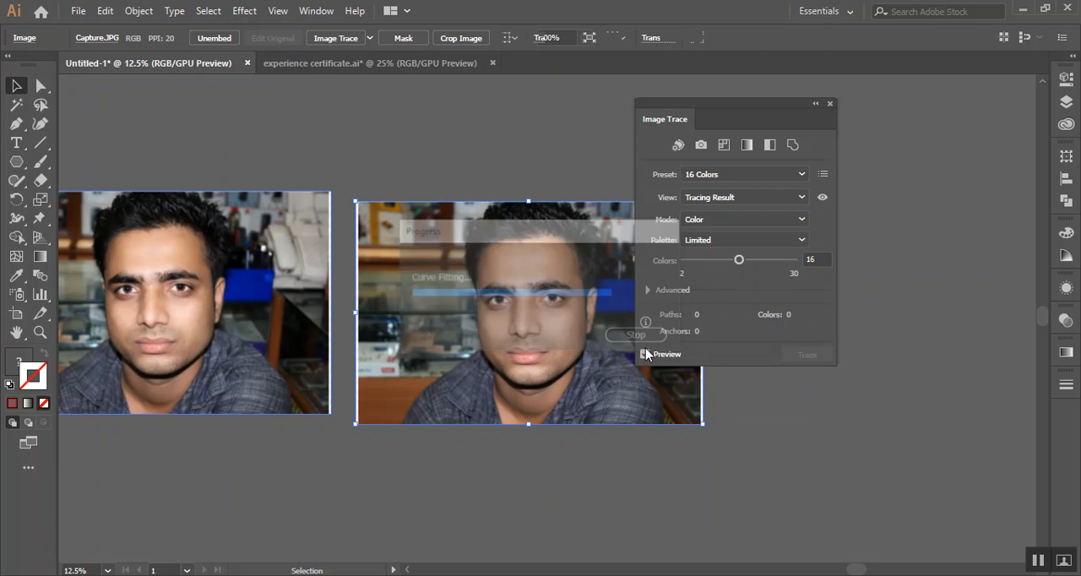
pyautogui.moveTo(748, 266); pyautogui.dragTo(769, 262)
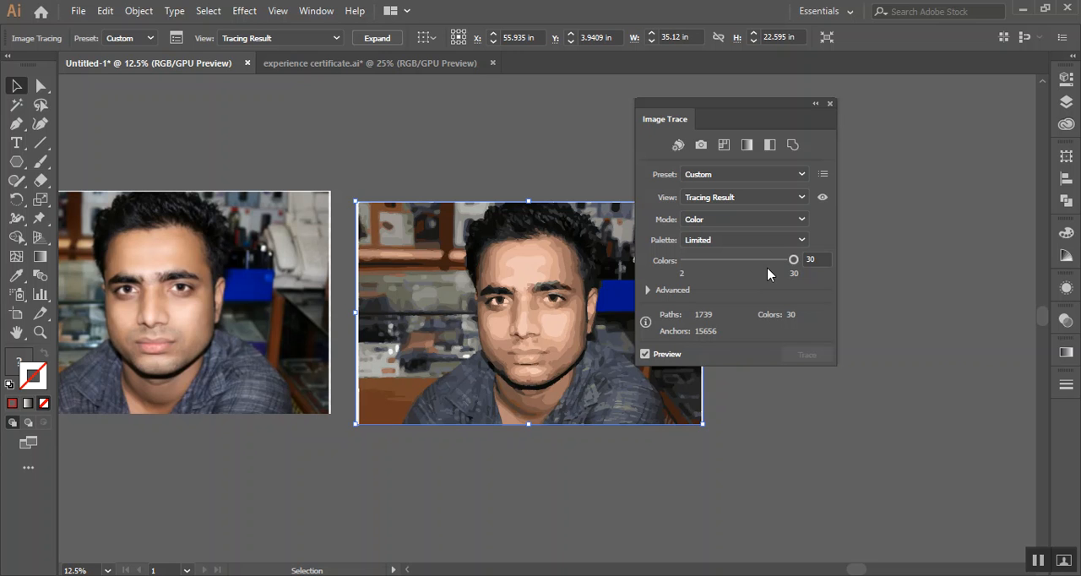
pyautogui.click(829, 103)
pyautogui.click(395, 134)
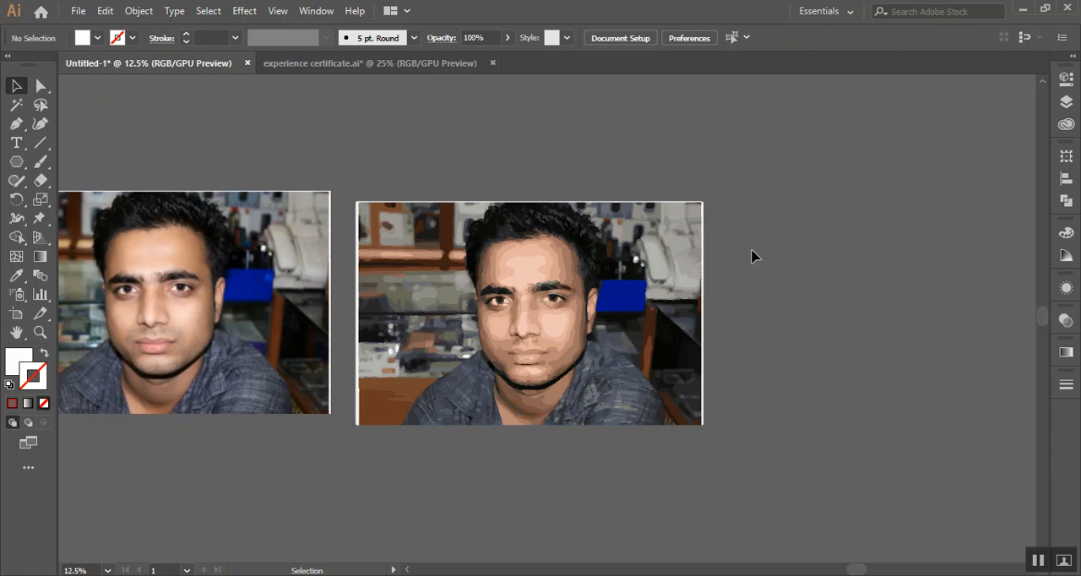
# Move the traced photo closer to the untraced one so their upper edges line up with a small gap between them
pyautogui.scroll(6, 494, 314)
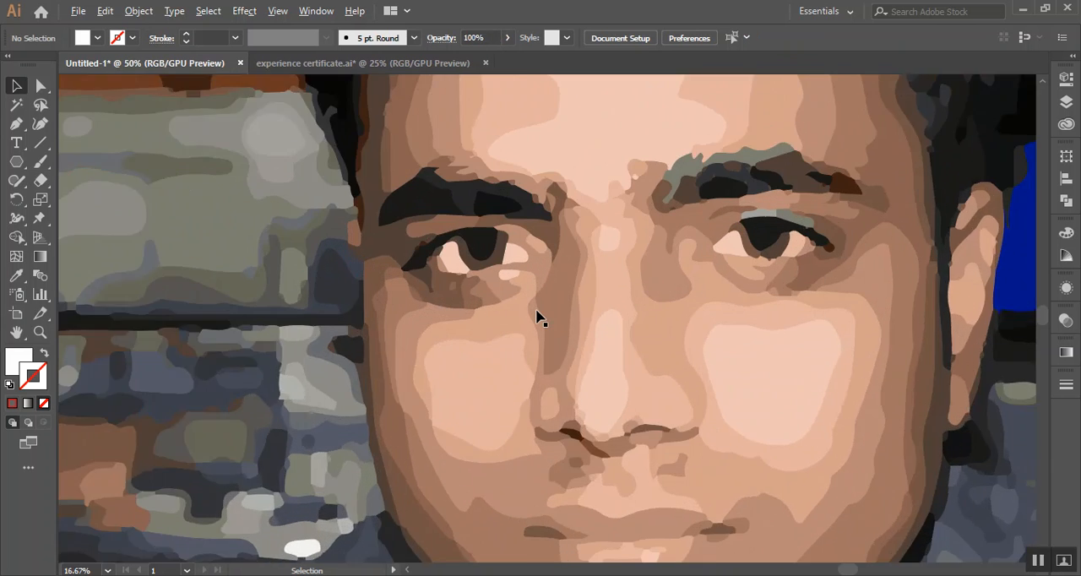
pyautogui.scroll(-6, 536, 316)
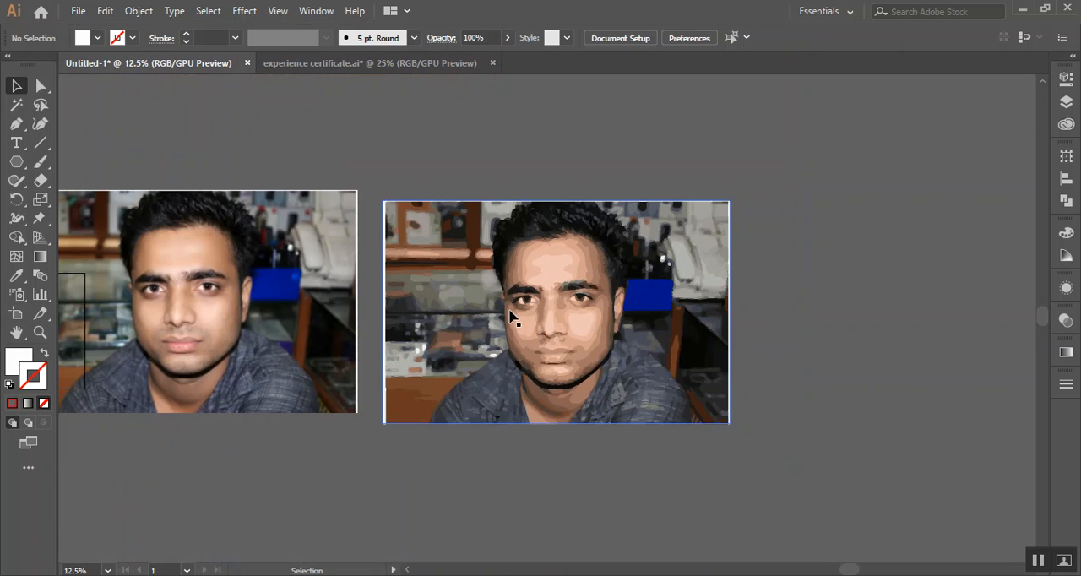
pyautogui.moveTo(549, 303); pyautogui.dragTo(487, 318)
pyautogui.click(794, 256)
# Examine the colour shapes of the traced face up close and compare the tracing with the original photo
pyautogui.hscroll(-3, 583, 309)
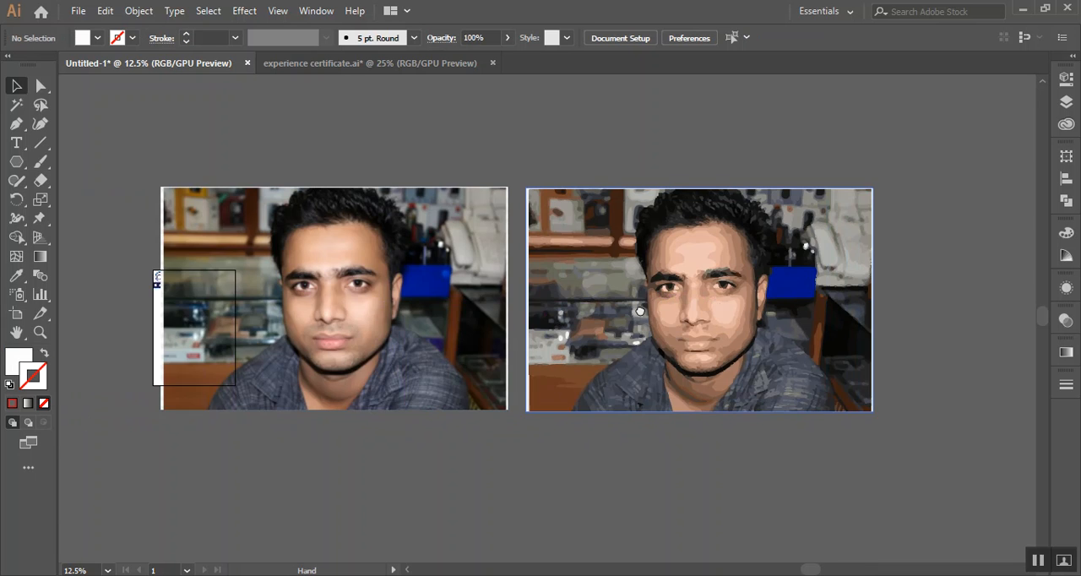
pyautogui.scroll(1, 743, 308)
pyautogui.scroll(3, 736, 318)
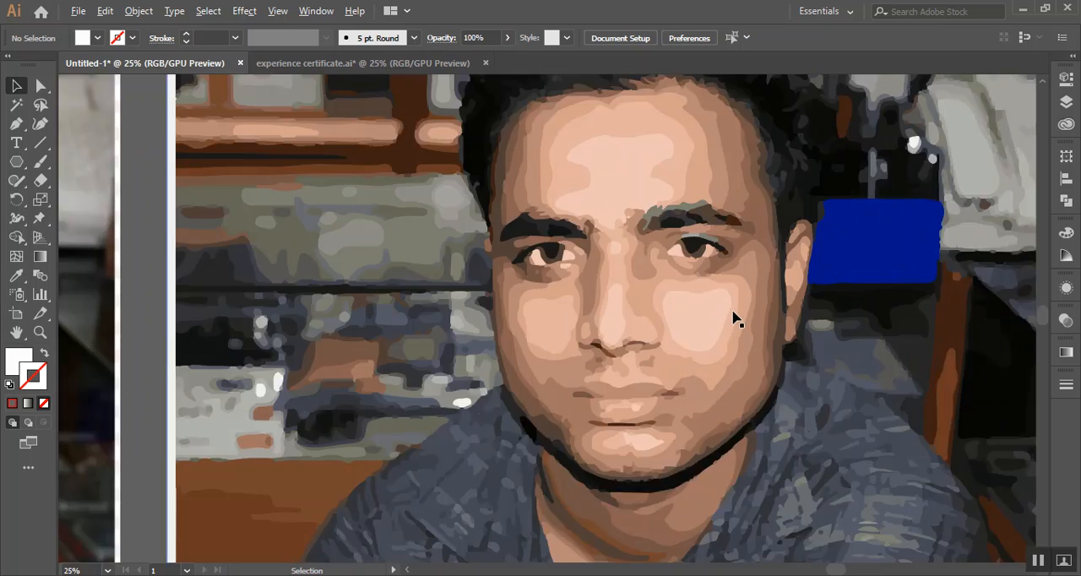
pyautogui.scroll(-6, 740, 314)
pyautogui.scroll(-3, 734, 315)
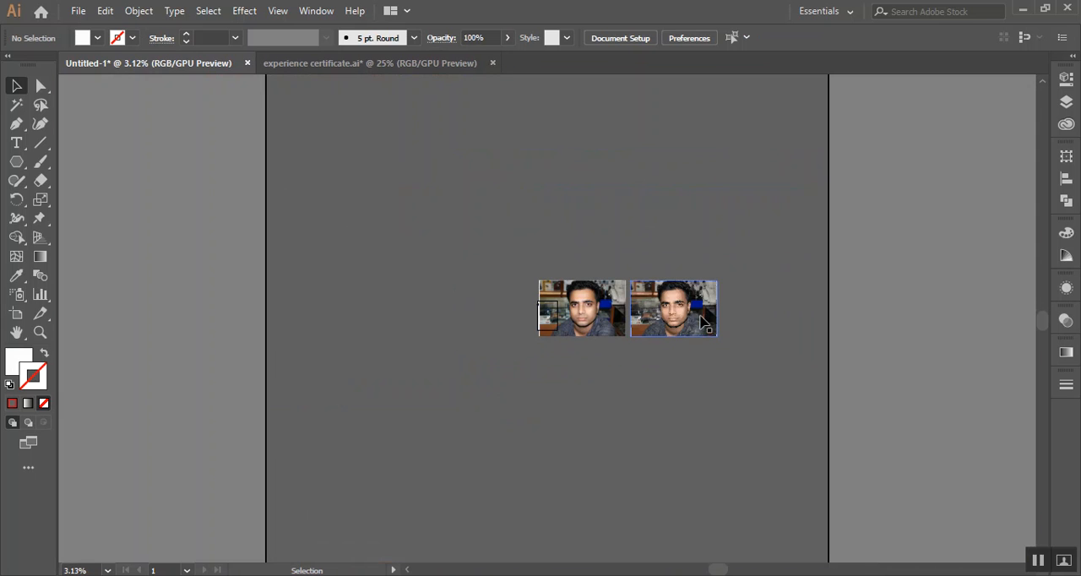
pyautogui.scroll(3, 694, 317)
pyautogui.scroll(3, 696, 315)
pyautogui.scroll(2, 764, 324)
pyautogui.moveTo(850, 283); pyautogui.dragTo(313, 306)
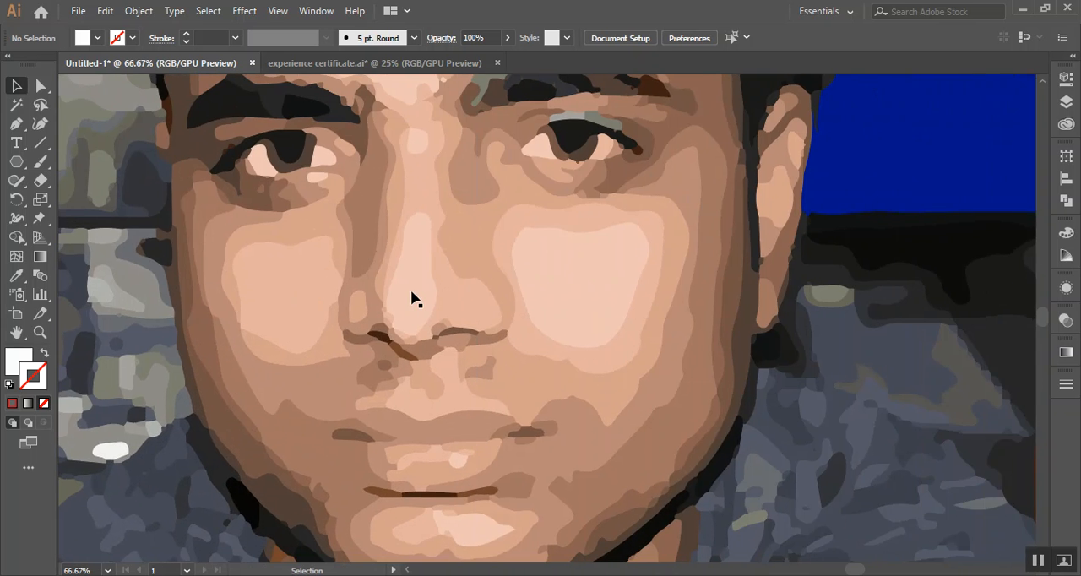
pyautogui.scroll(-2, 415, 296)
pyautogui.scroll(-3, 414, 297)
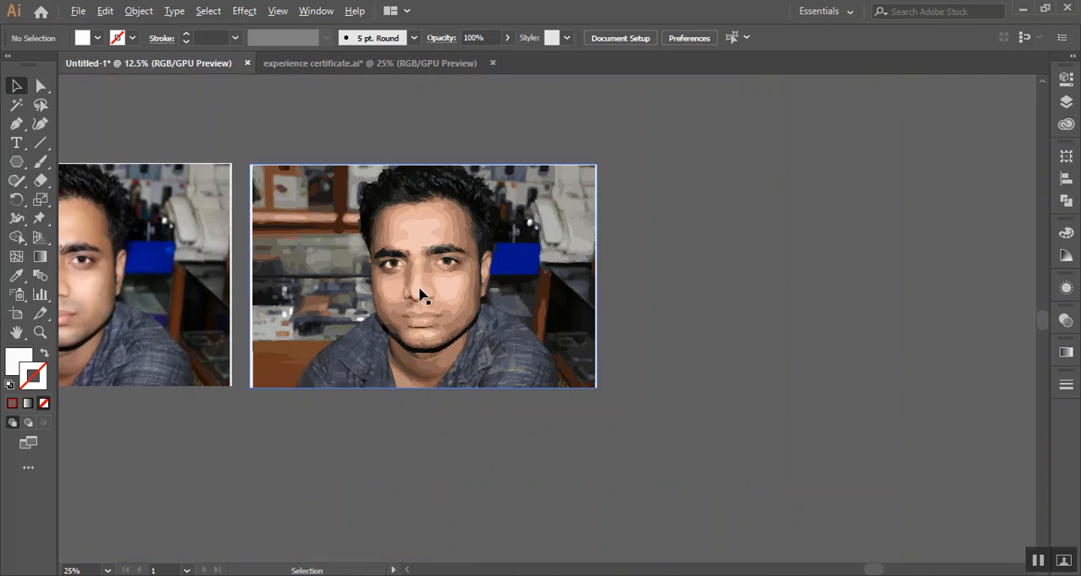
# Delete both Capture photos and the reindeer artwork beneath them, keeping only the letterhead
pyautogui.moveTo(661, 259); pyautogui.dragTo(830, 309)
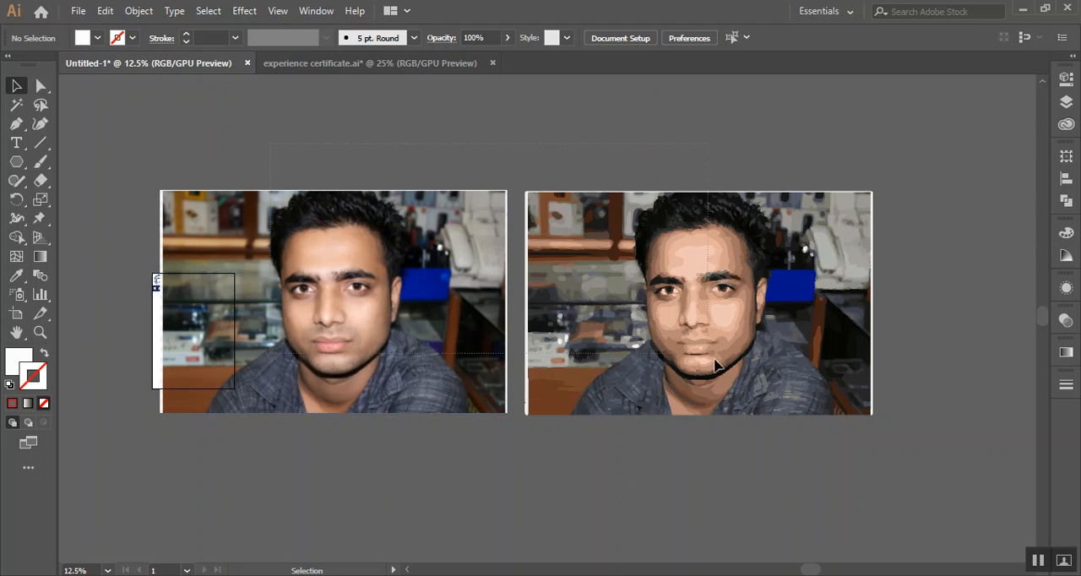
pyautogui.hotkey('ctrl', 'a')
pyautogui.press('Delete')
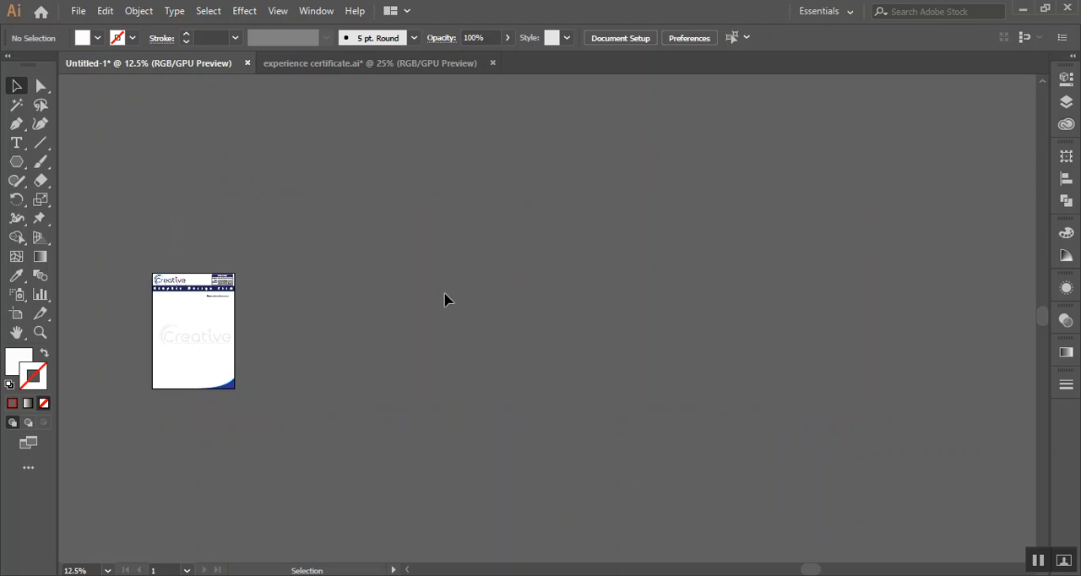
pyautogui.moveTo(93, 199); pyautogui.dragTo(522, 450)
pyautogui.click(682, 397)
pyautogui.press('space')
pyautogui.moveTo(468, 388); pyautogui.dragTo(733, 350)
pyautogui.scroll(2, 625, 306)
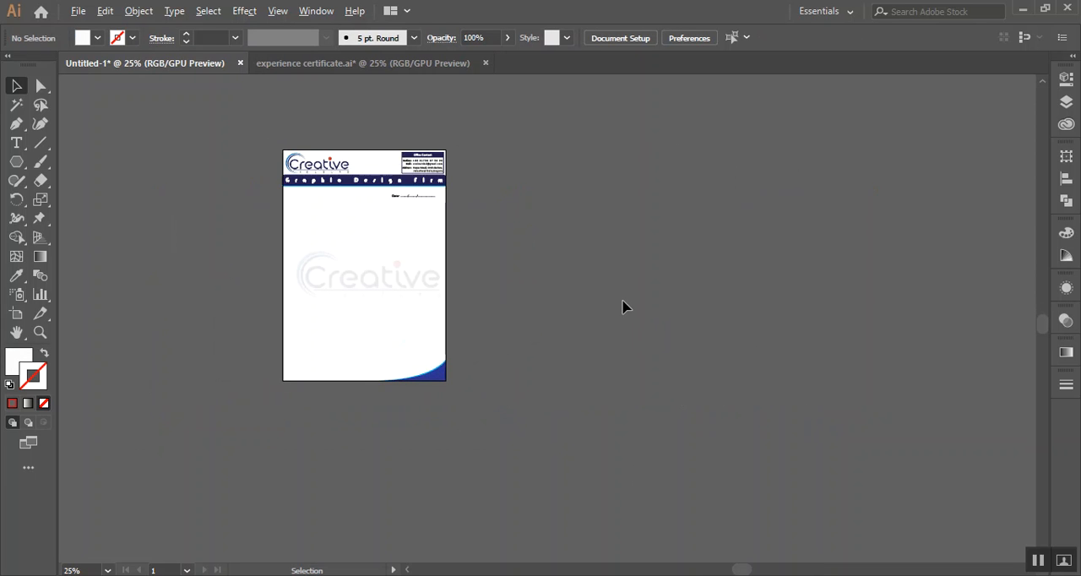
pyautogui.moveTo(589, 265); pyautogui.dragTo(682, 306)
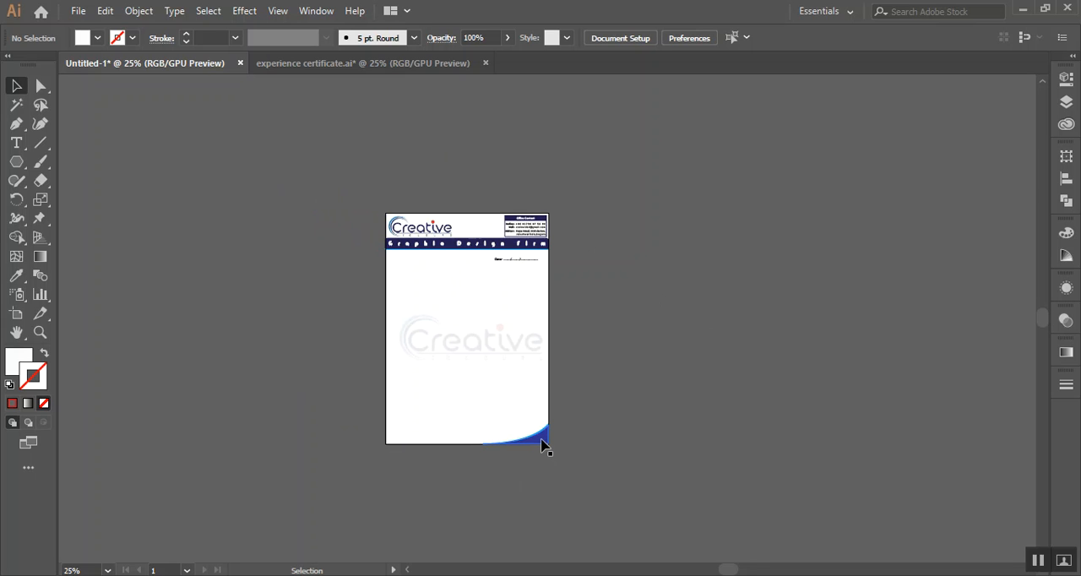